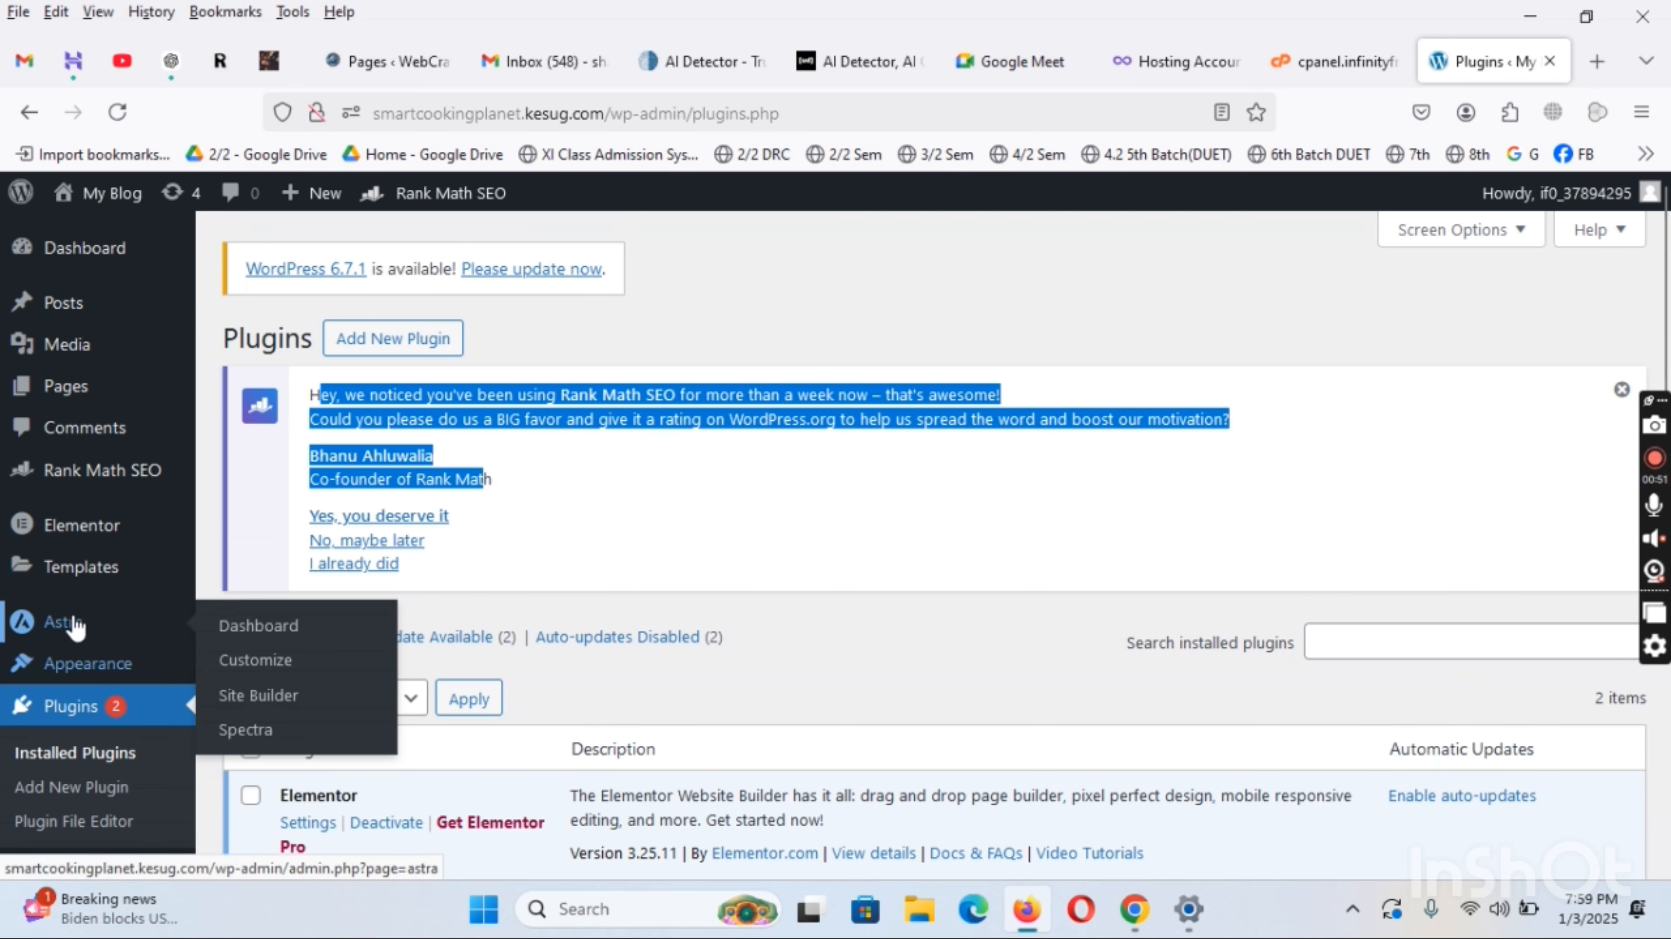
Open the site's themes page and look over the active Astra theme's details
{"action": "left_click", "coordinate": [86, 662]}
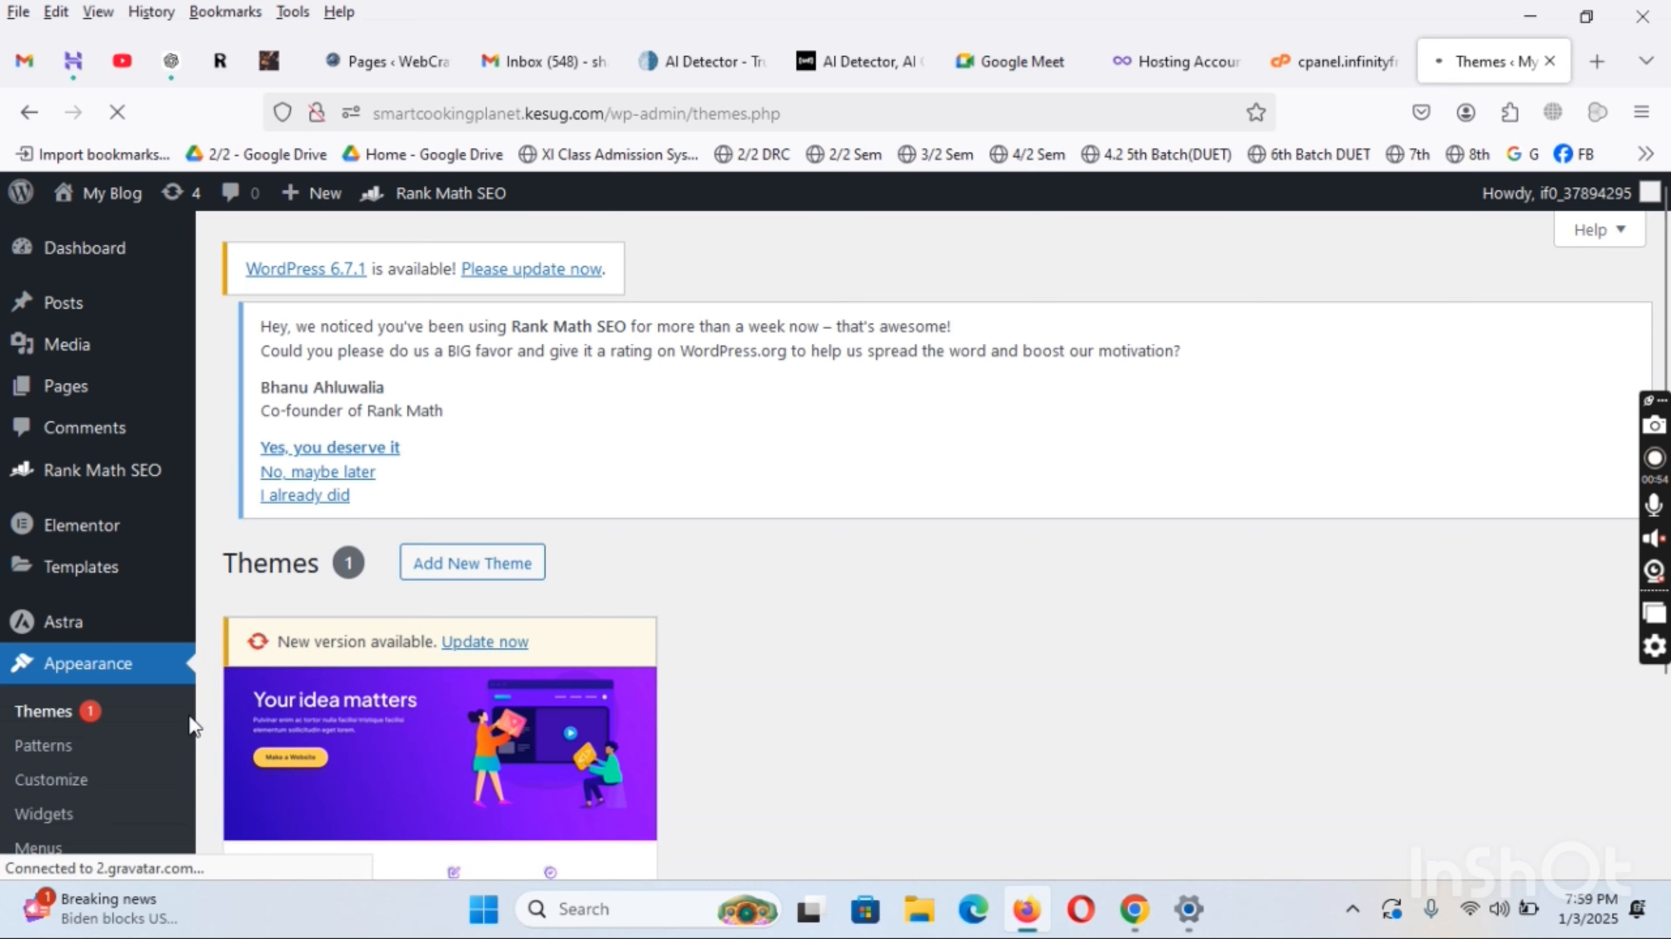
{"action": "scroll", "coordinate": [112, 690], "scroll_direction": "down", "scroll_amount": 4}
{"action": "scroll", "coordinate": [71, 682], "scroll_direction": "down", "scroll_amount": 6}
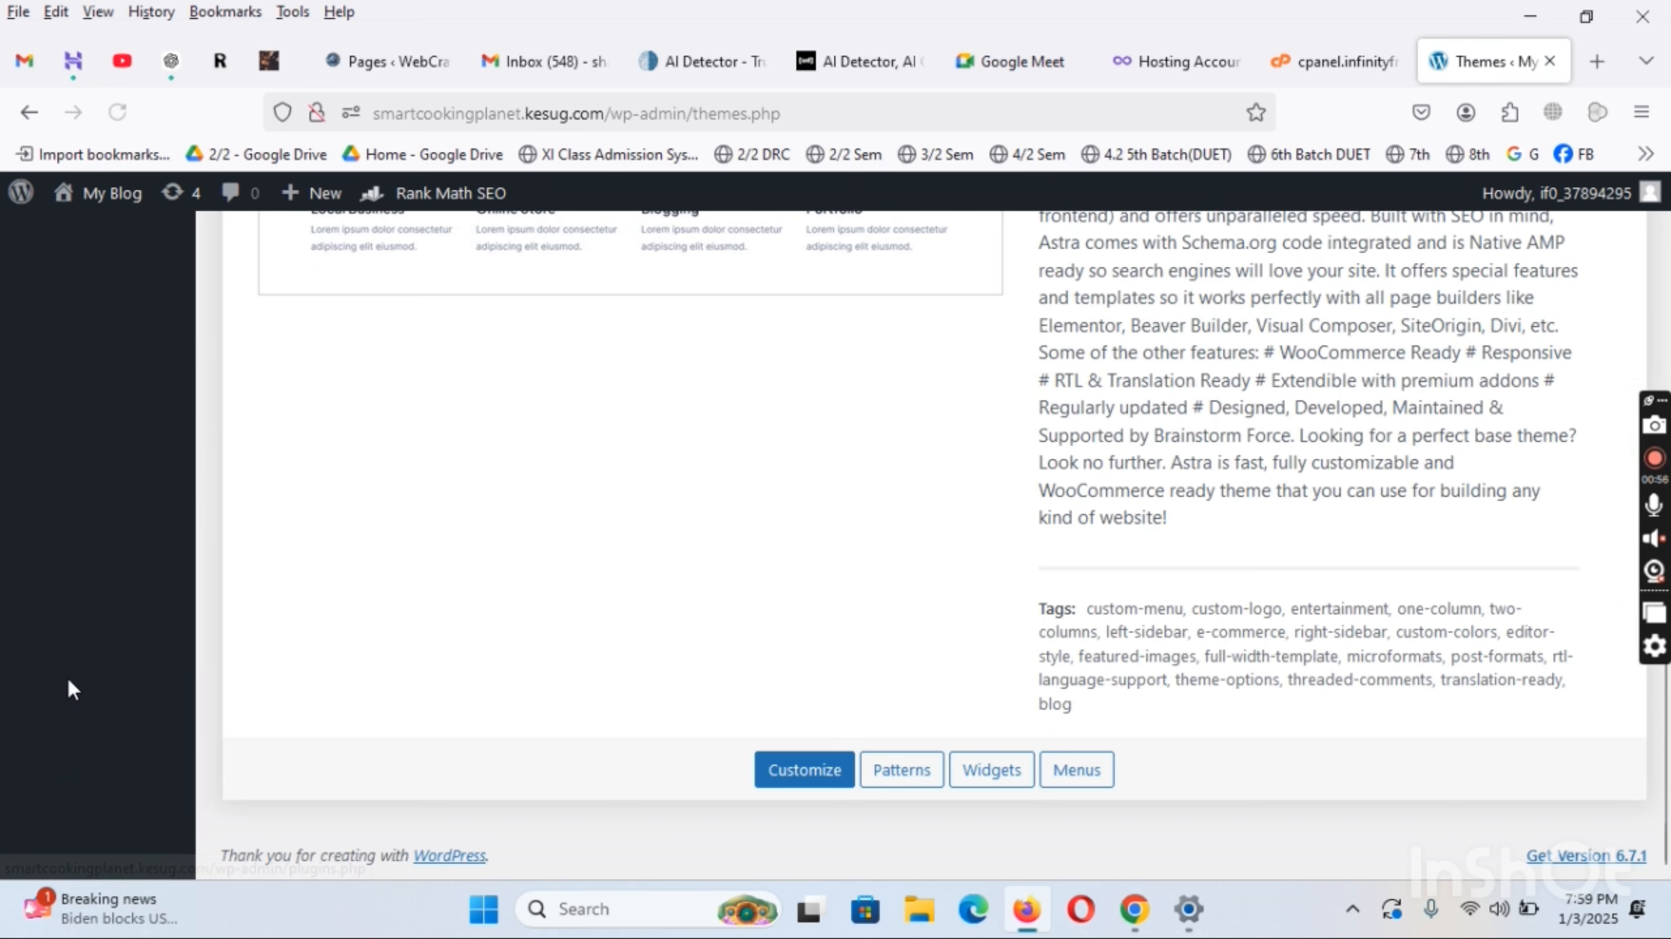
Switch to the InfinityFree hosting accounts page and review the website domain listed for each account
{"action": "left_click", "coordinate": [1308, 58]}
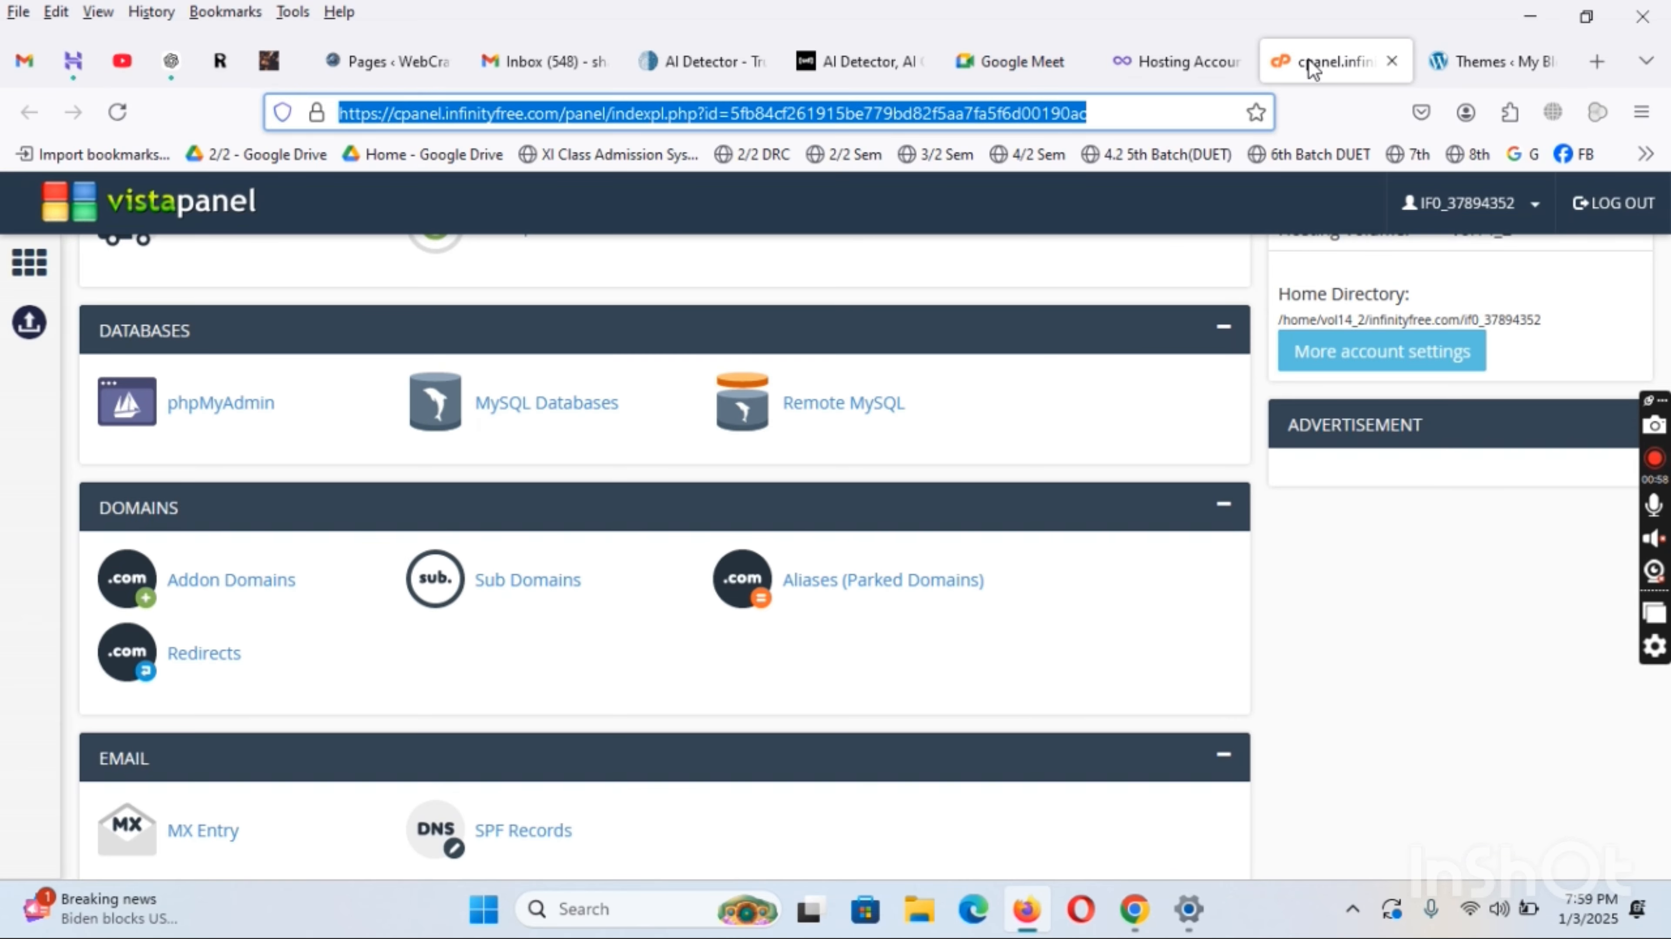
{"action": "left_click", "coordinate": [1184, 69]}
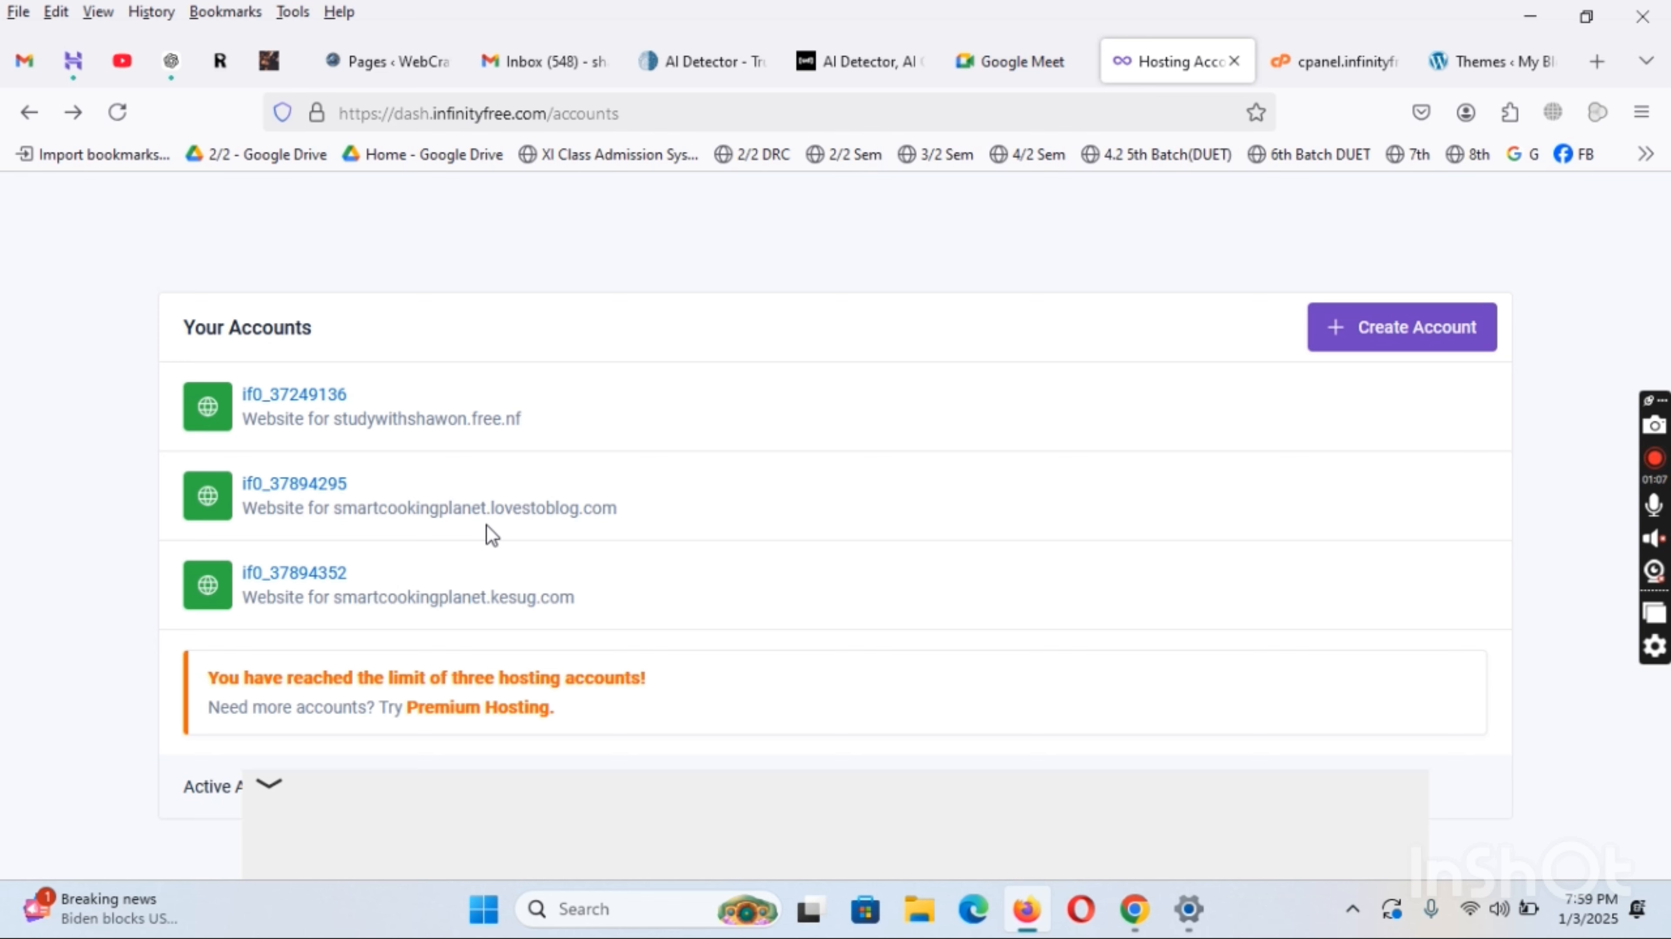
{"action": "scroll", "coordinate": [447, 520], "scroll_direction": "up", "scroll_amount": 4}
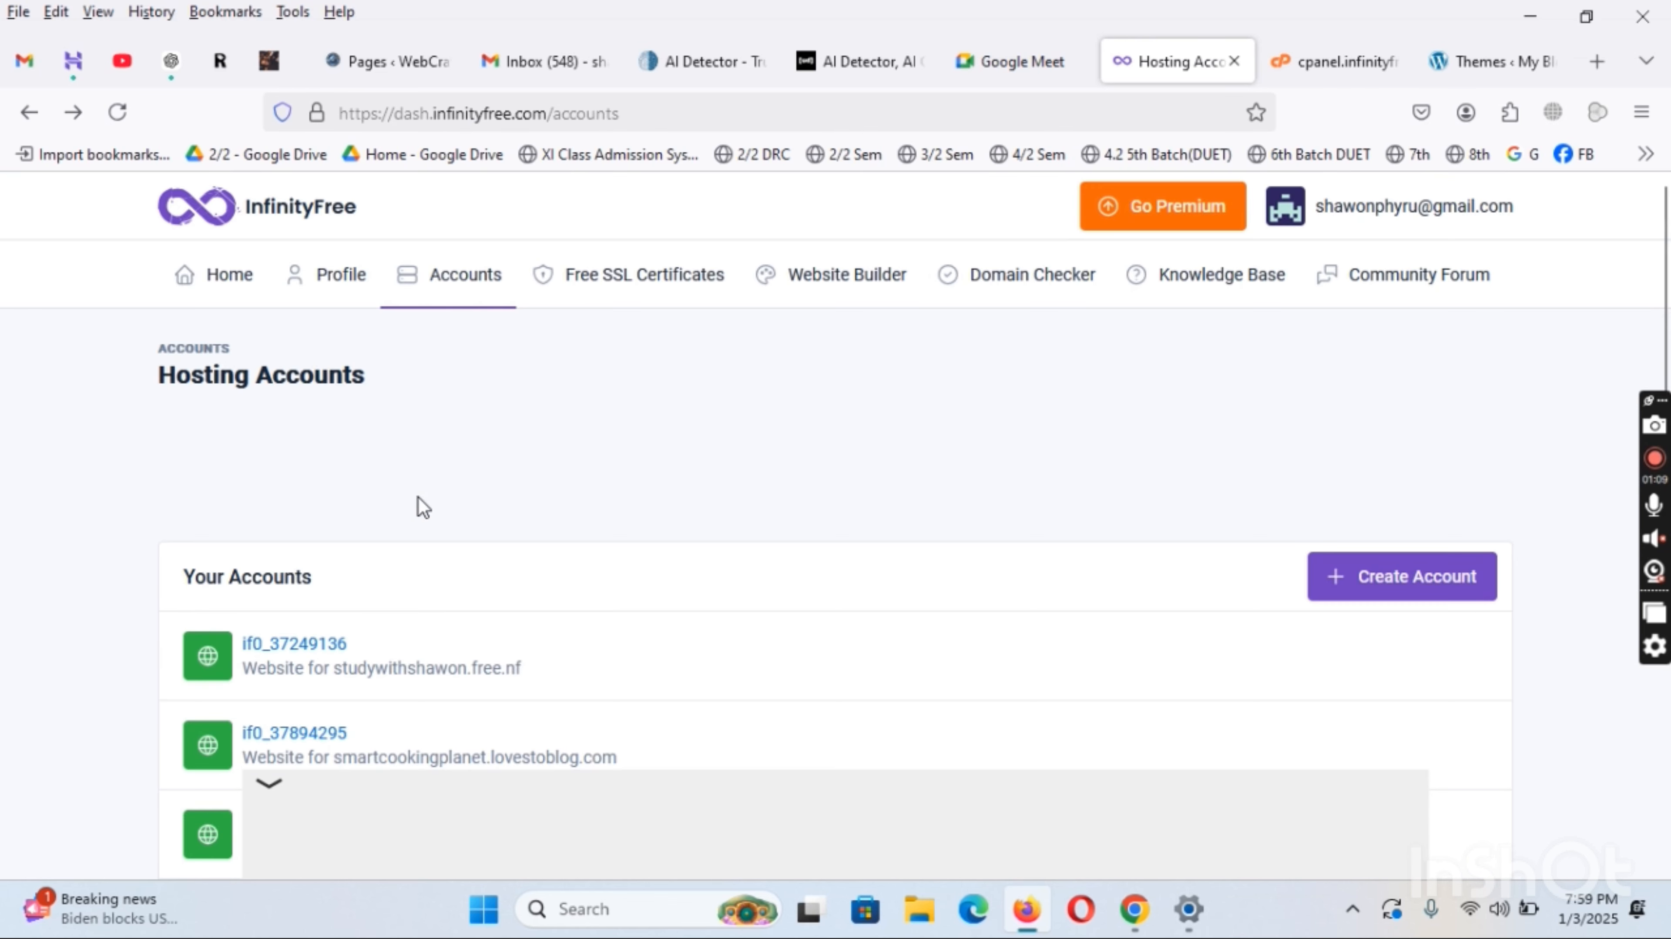
{"action": "scroll", "coordinate": [321, 565], "scroll_direction": "down", "scroll_amount": 3}
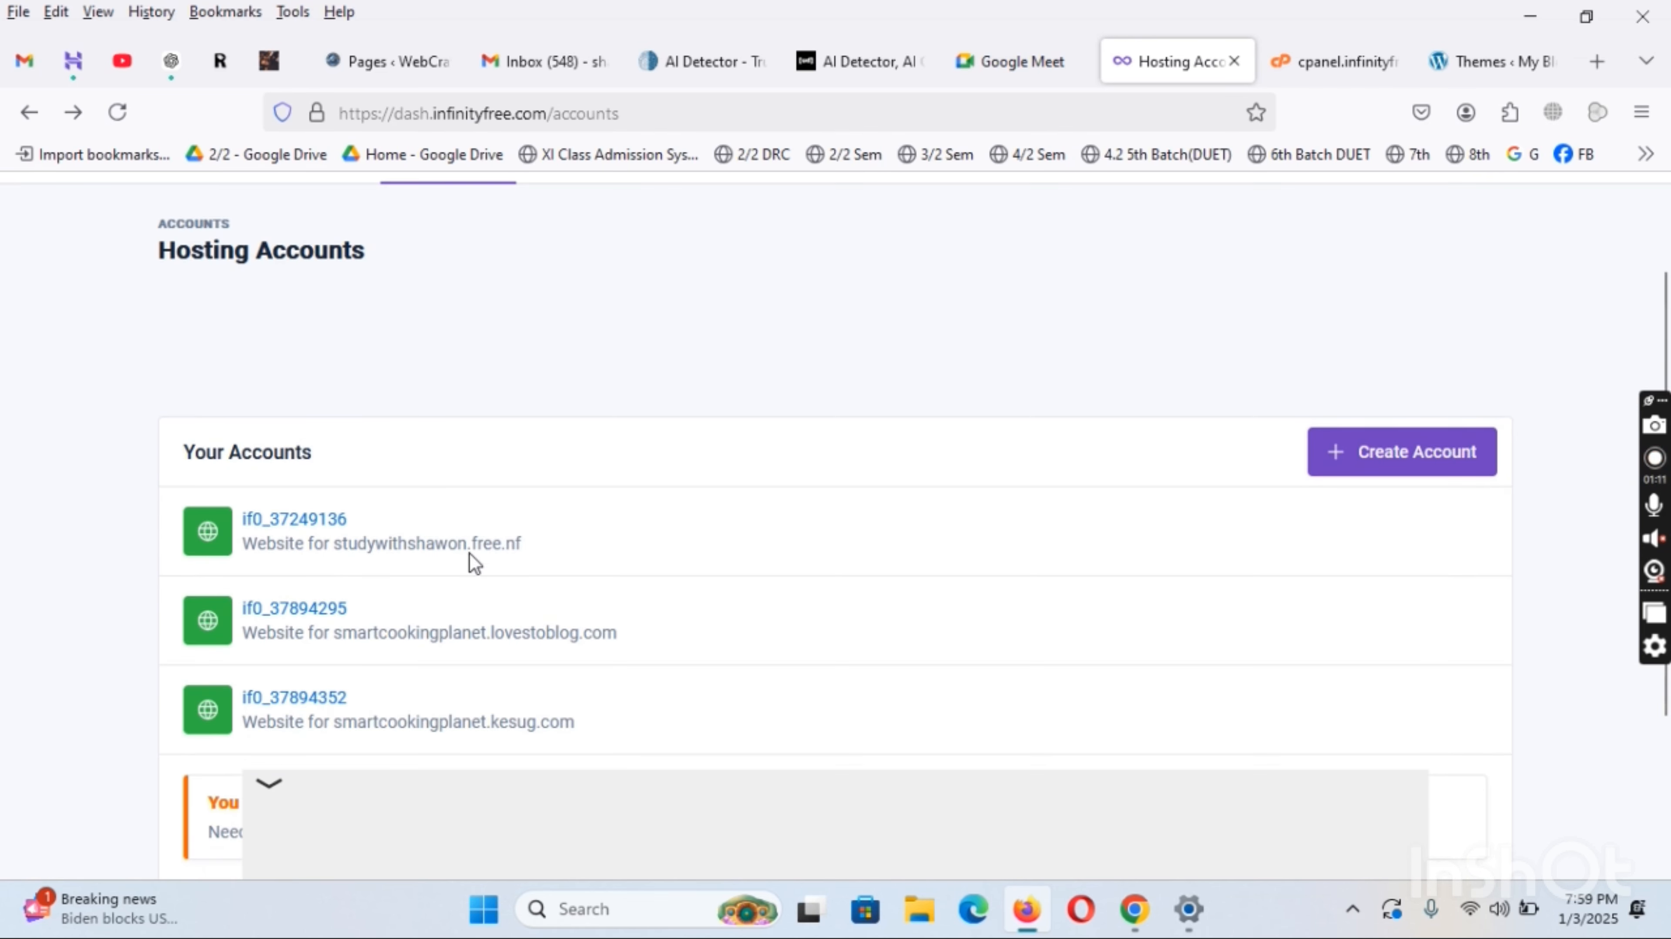
{"action": "left_click_drag", "start_coordinate": [481, 555], "coordinate": [331, 552]}
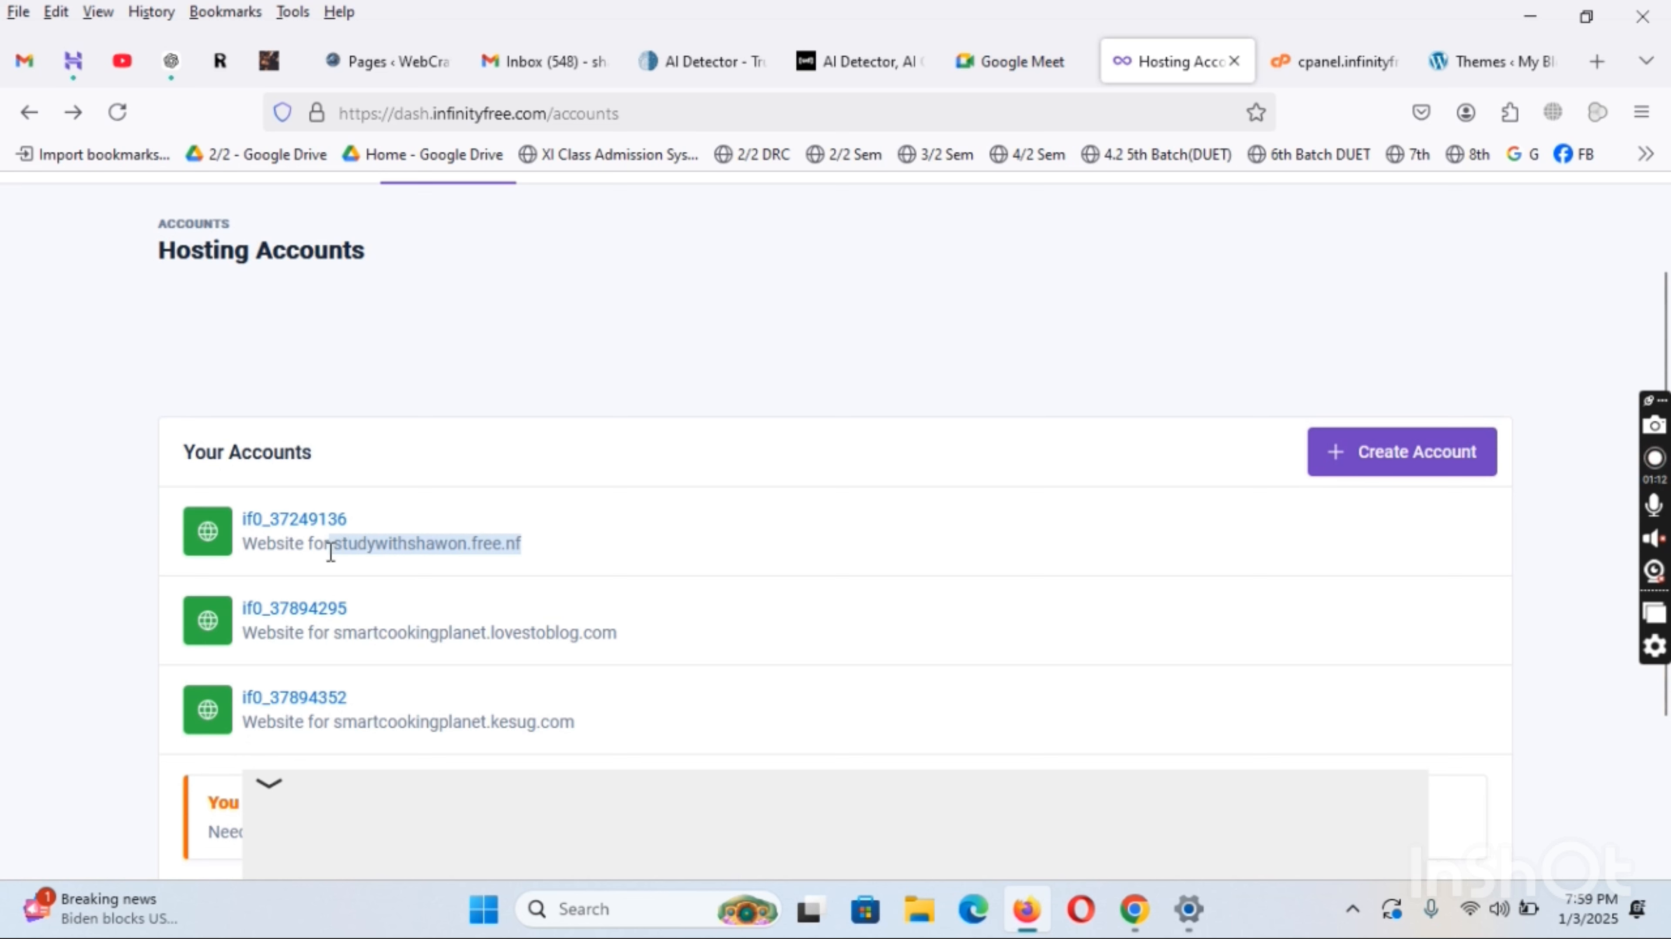
{"action": "left_click_drag", "start_coordinate": [636, 635], "coordinate": [334, 641]}
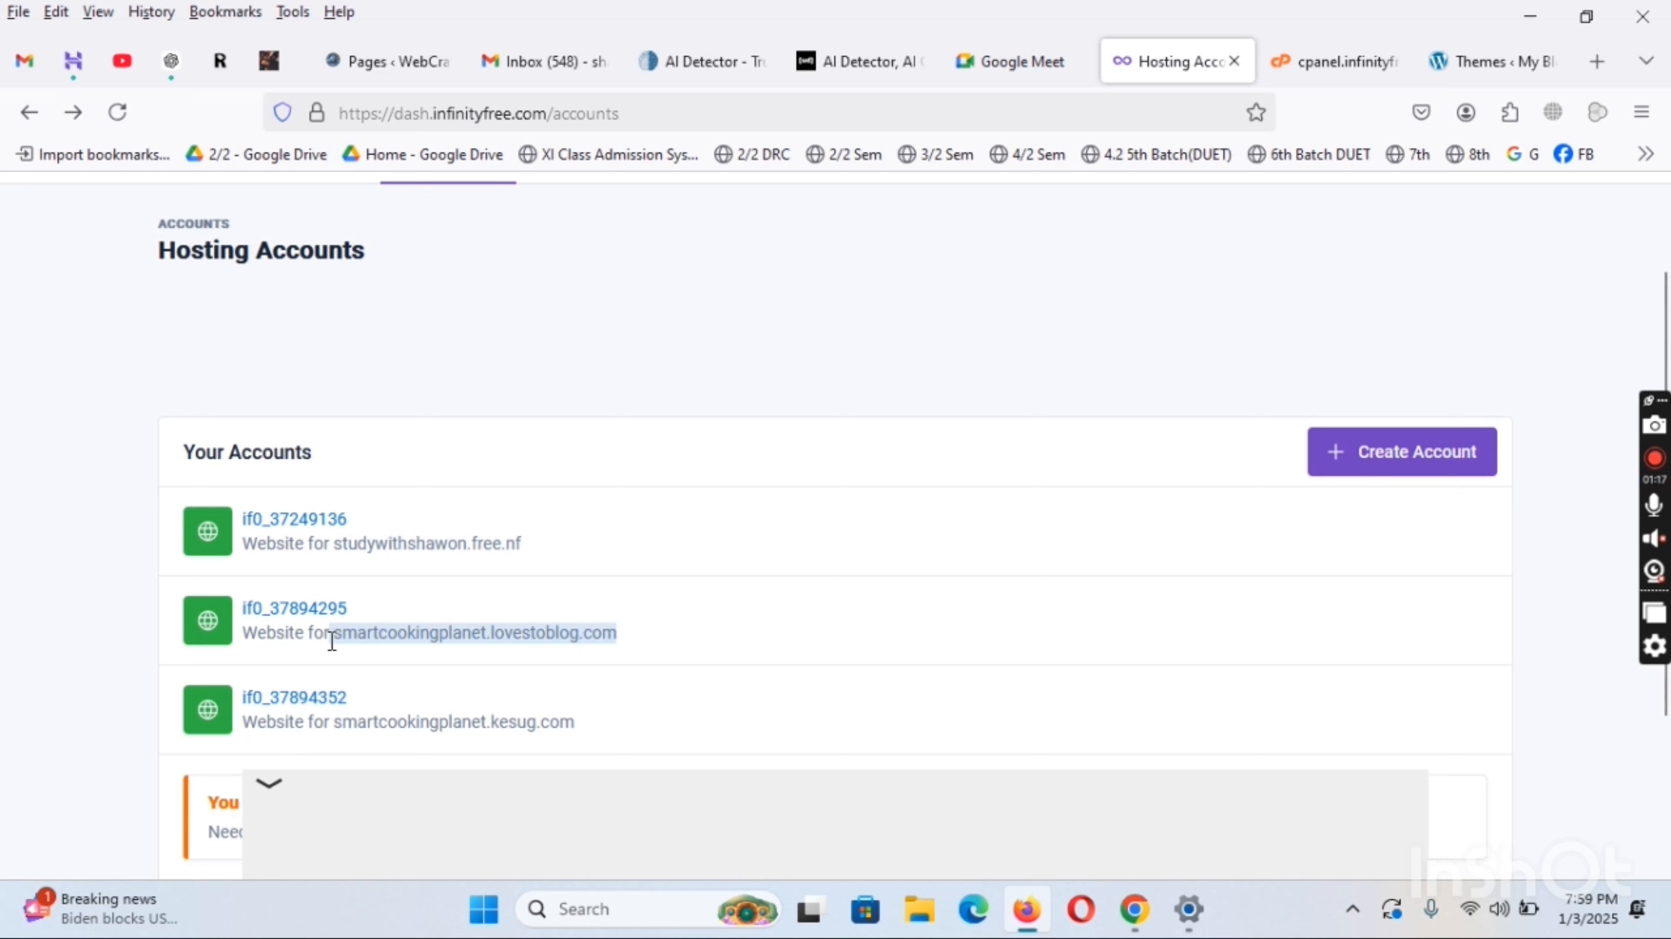
{"action": "left_click_drag", "start_coordinate": [600, 723], "coordinate": [336, 730]}
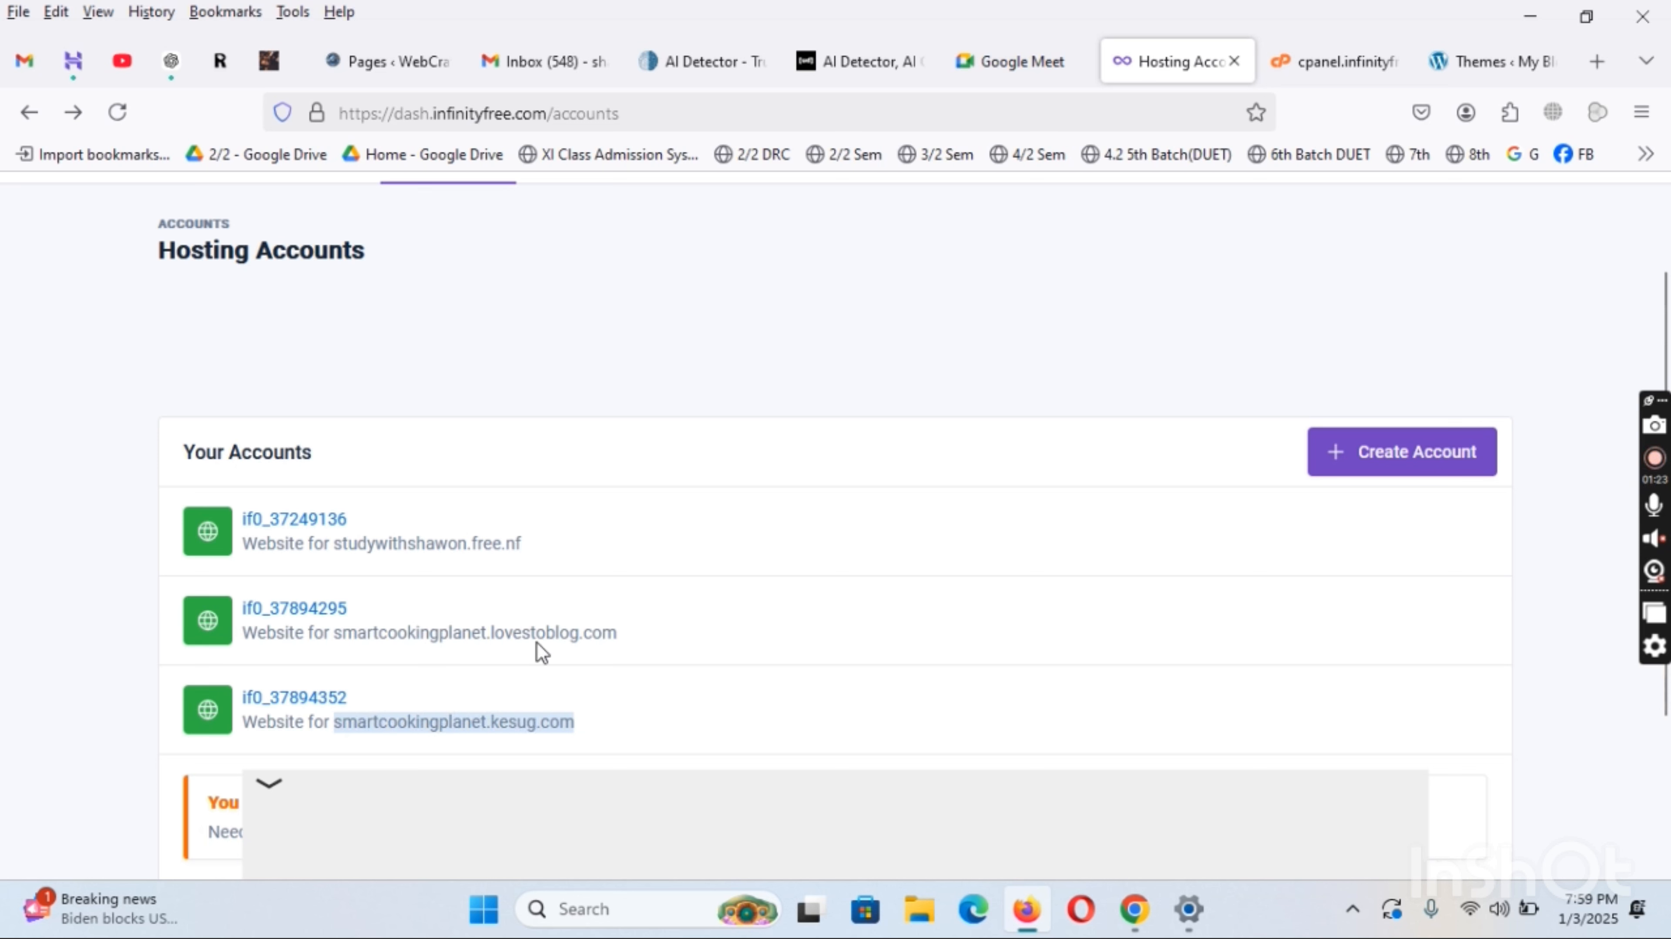
Examine the name and domain extension parts of the smartcookingplanet.lovestoblog.com address
{"action": "left_click", "coordinate": [542, 656]}
{"action": "left_click_drag", "start_coordinate": [612, 637], "coordinate": [509, 643]}
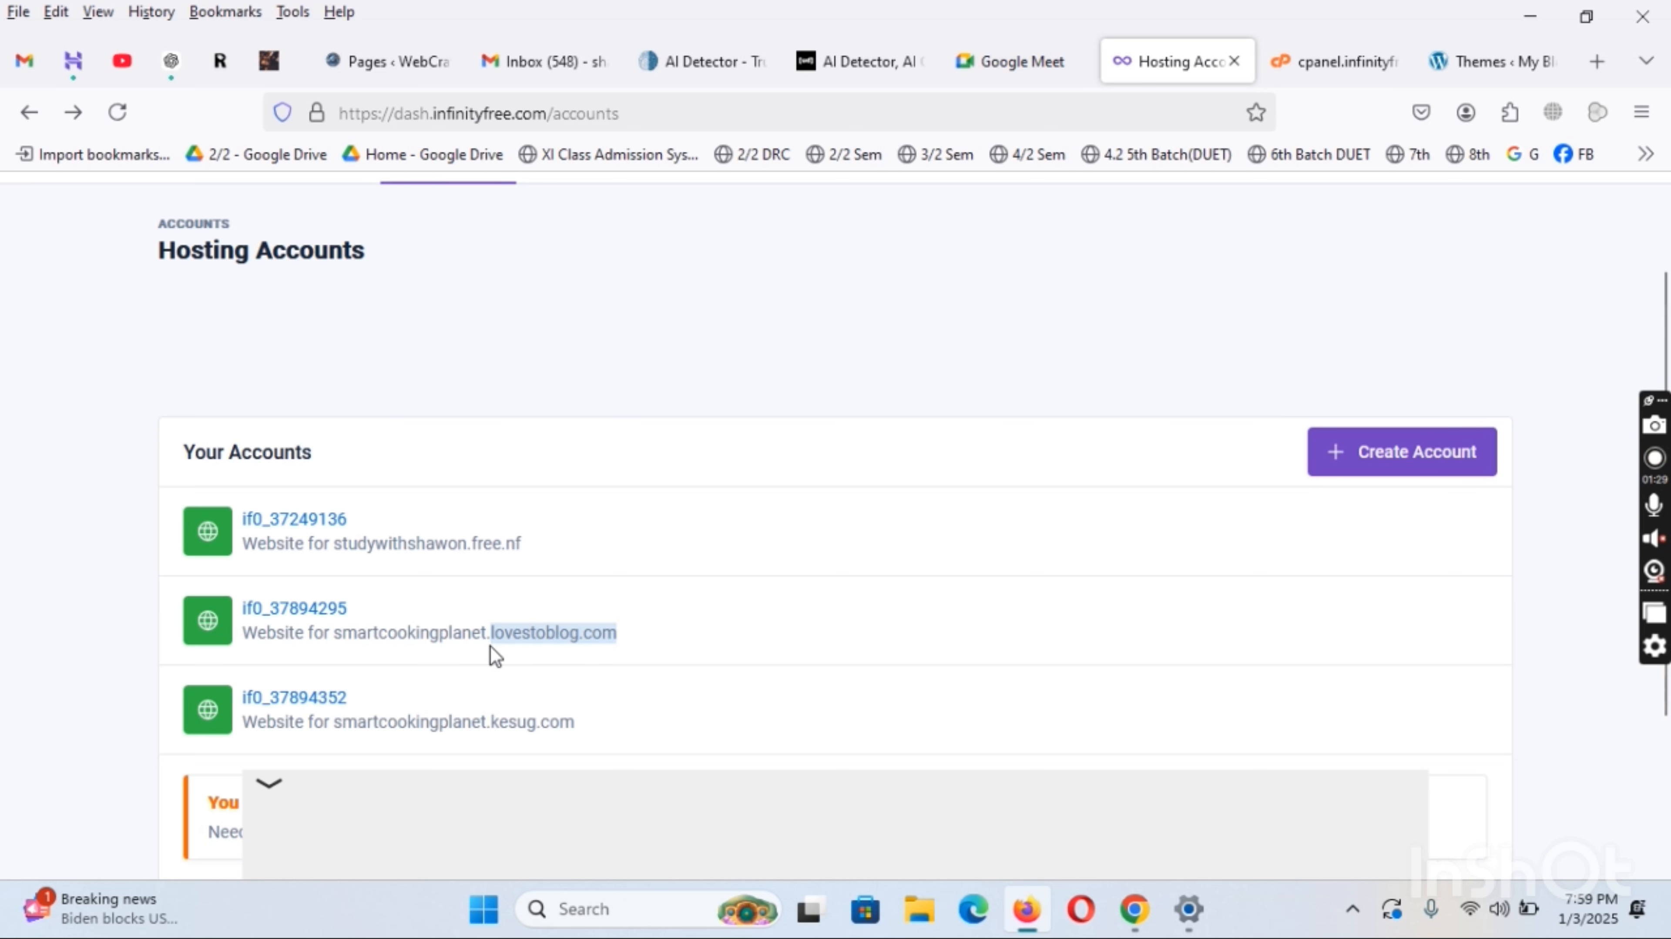
{"action": "double_click", "coordinate": [412, 627]}
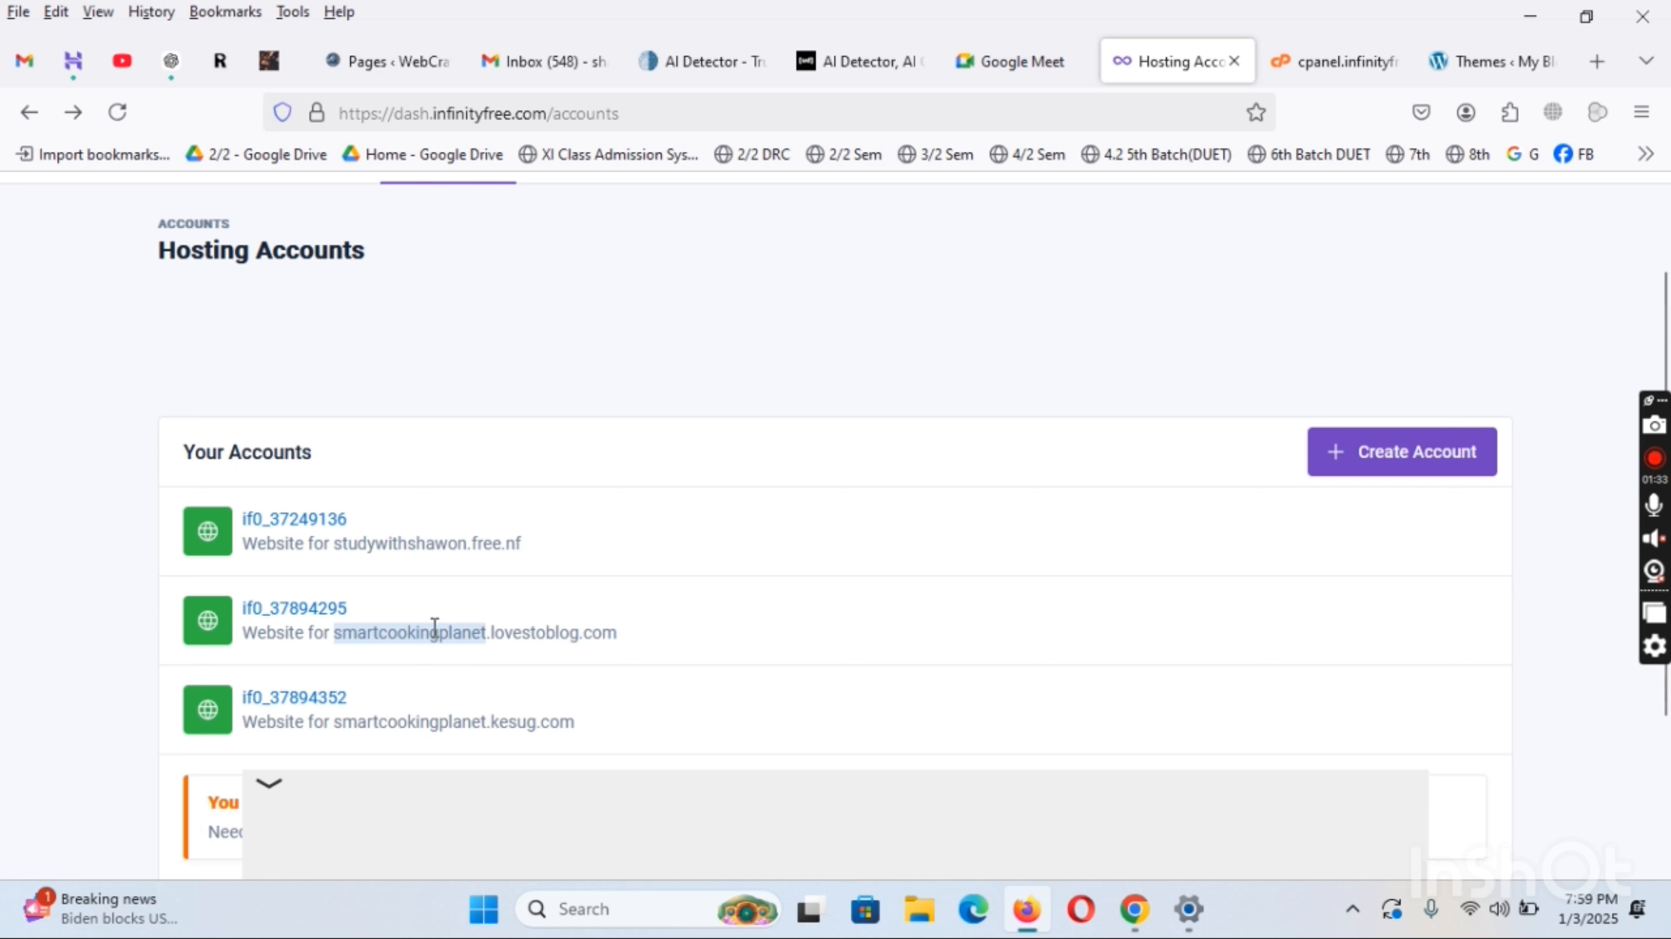
{"action": "left_click", "coordinate": [353, 641]}
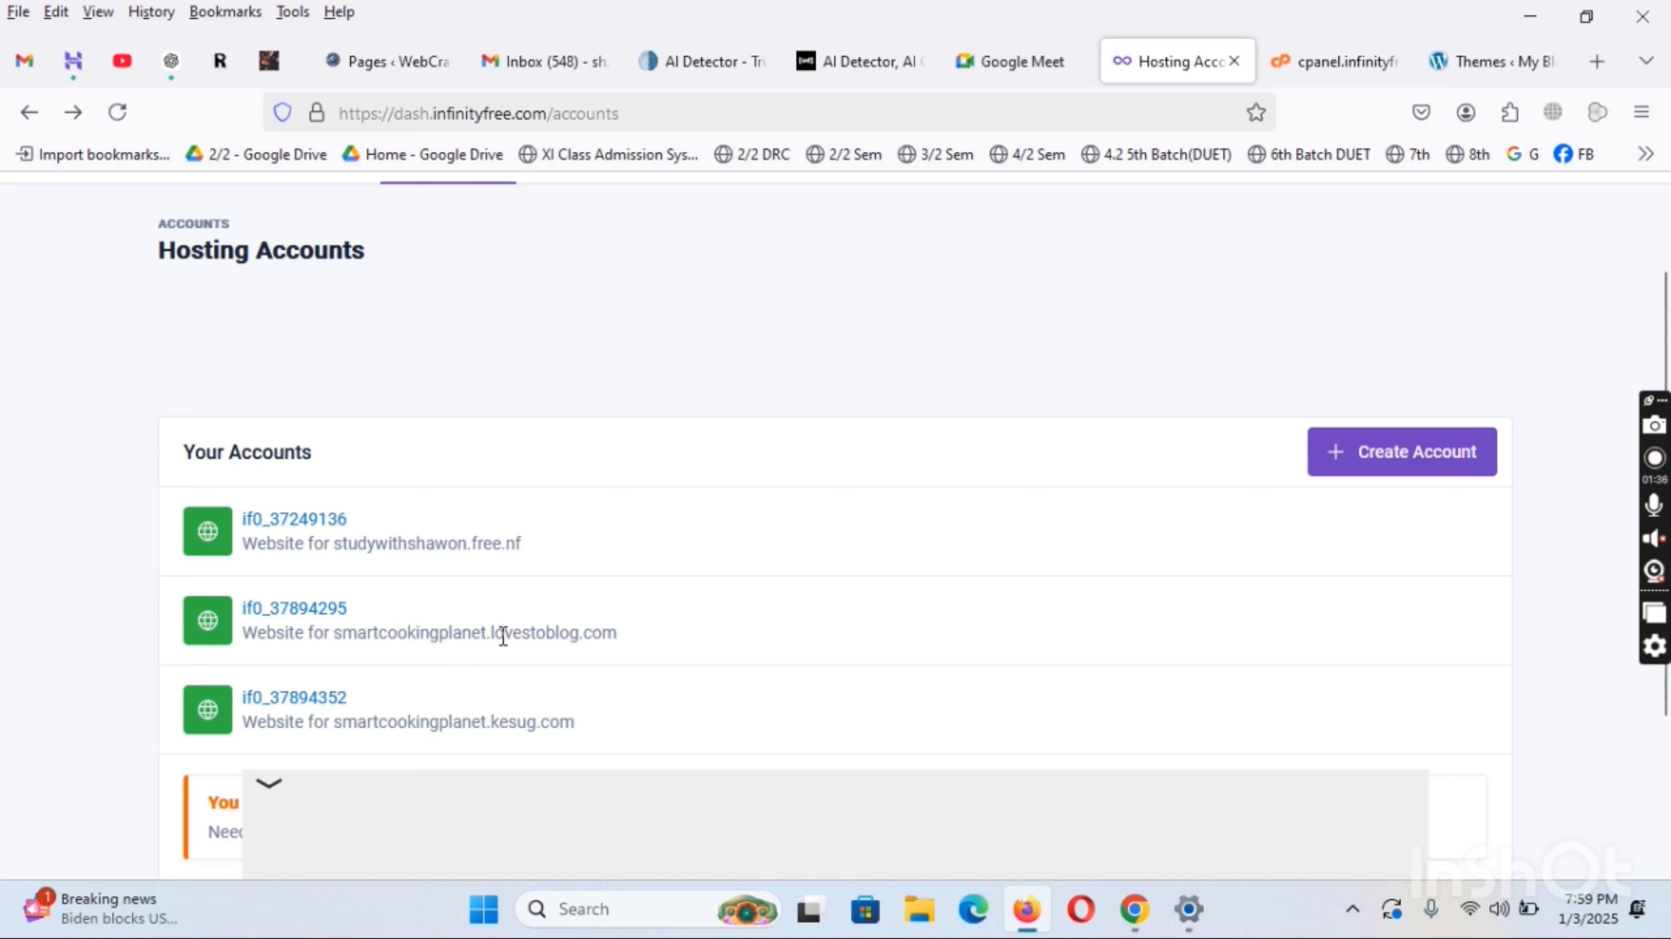
{"action": "left_click_drag", "start_coordinate": [624, 633], "coordinate": [499, 635]}
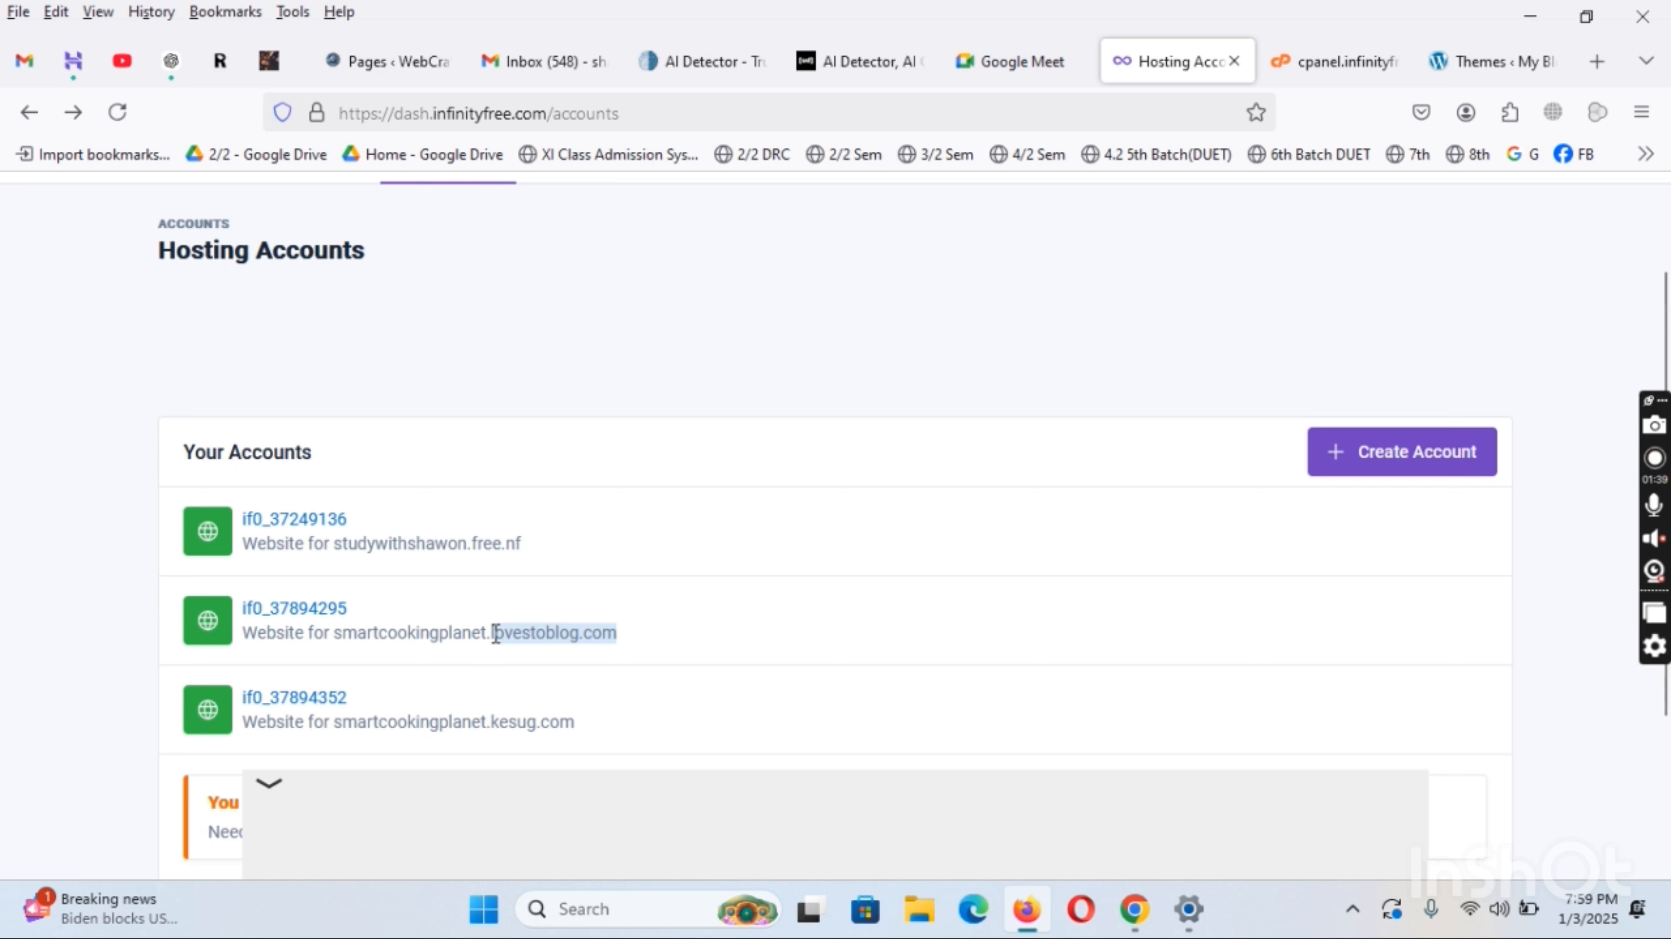
{"action": "left_click_drag", "start_coordinate": [331, 637], "coordinate": [641, 648]}
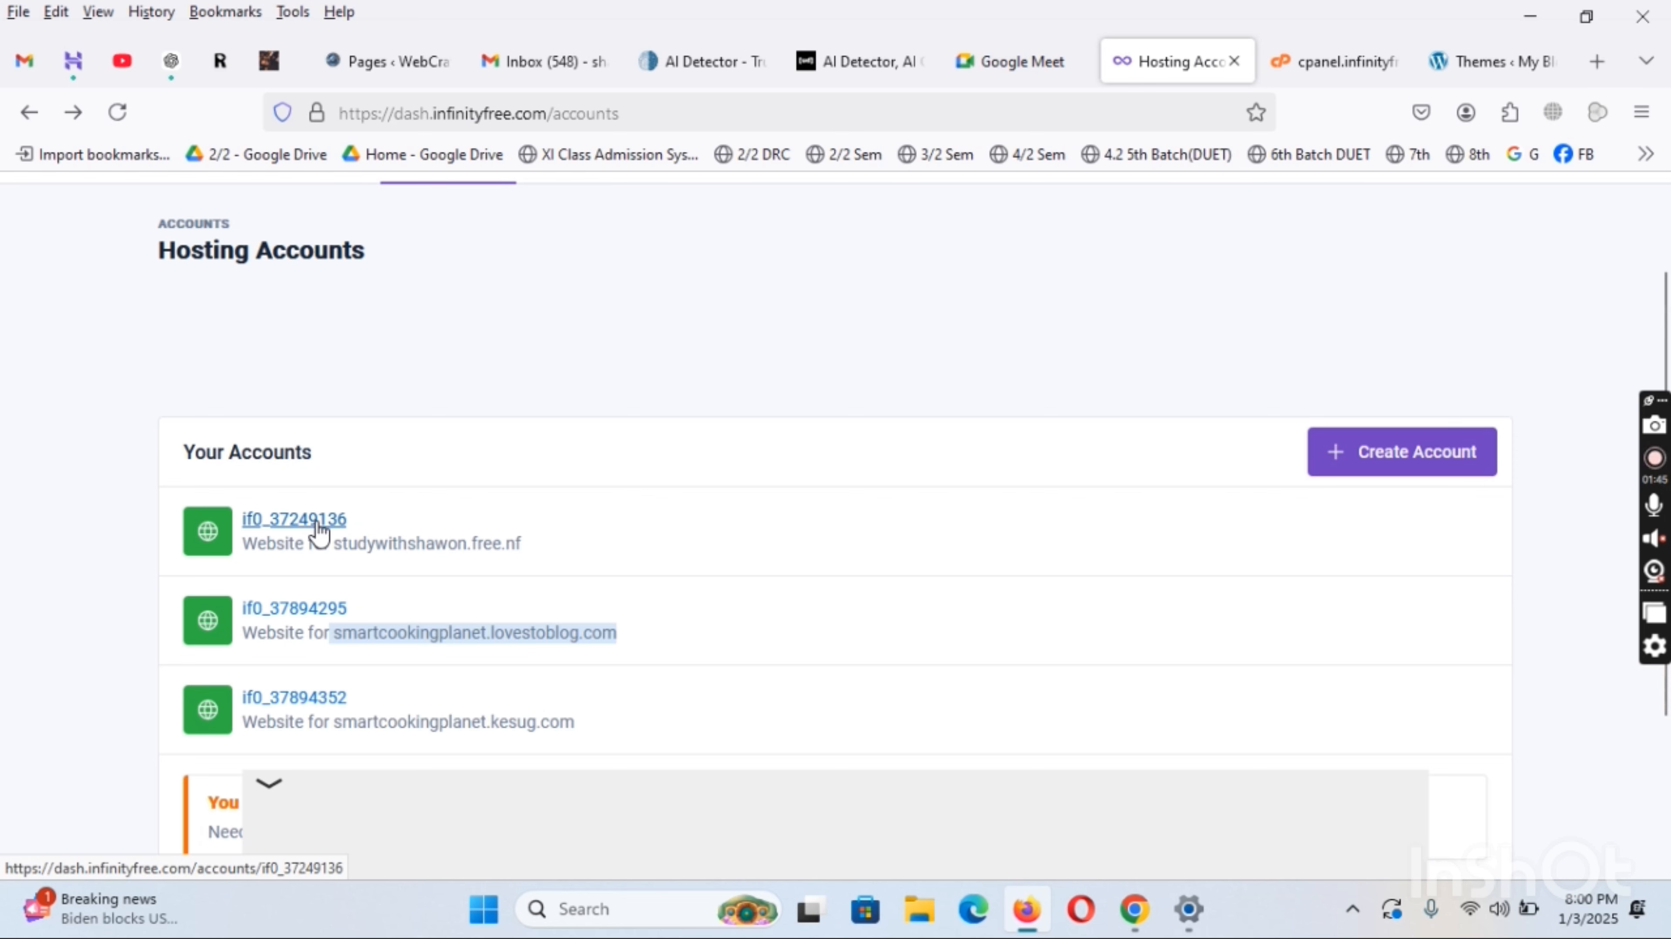
{"action": "scroll", "coordinate": [355, 376], "scroll_direction": "up", "scroll_amount": 2}
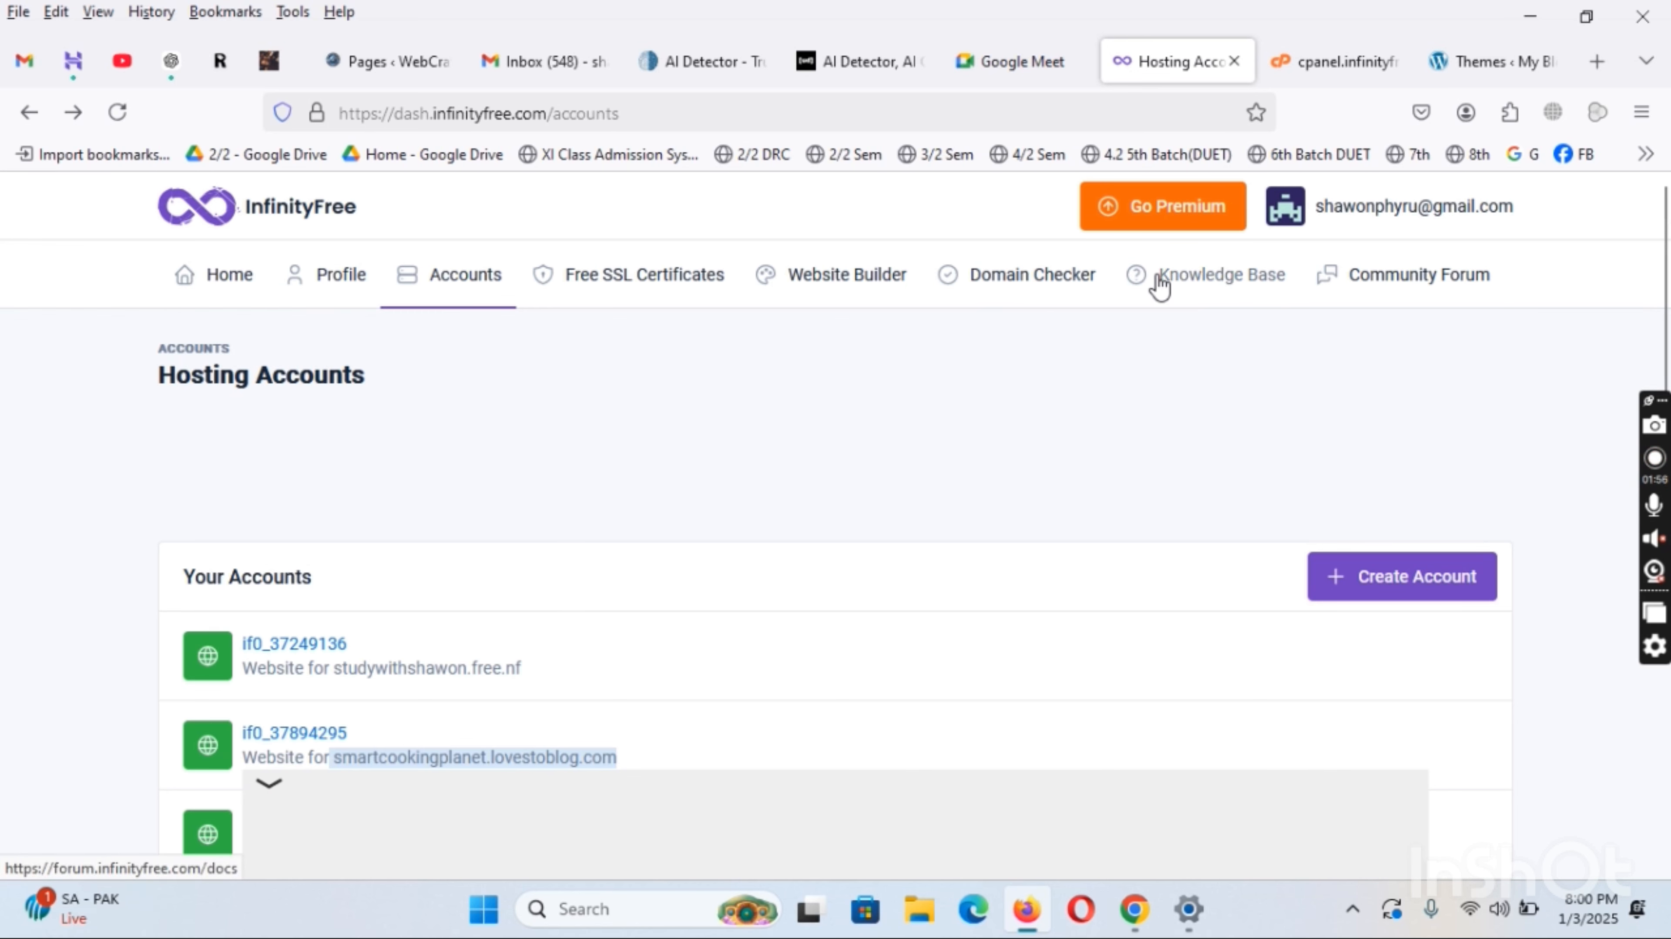
Return to the WordPress admin and open the list of installed plugins
{"action": "left_click", "coordinate": [1327, 77]}
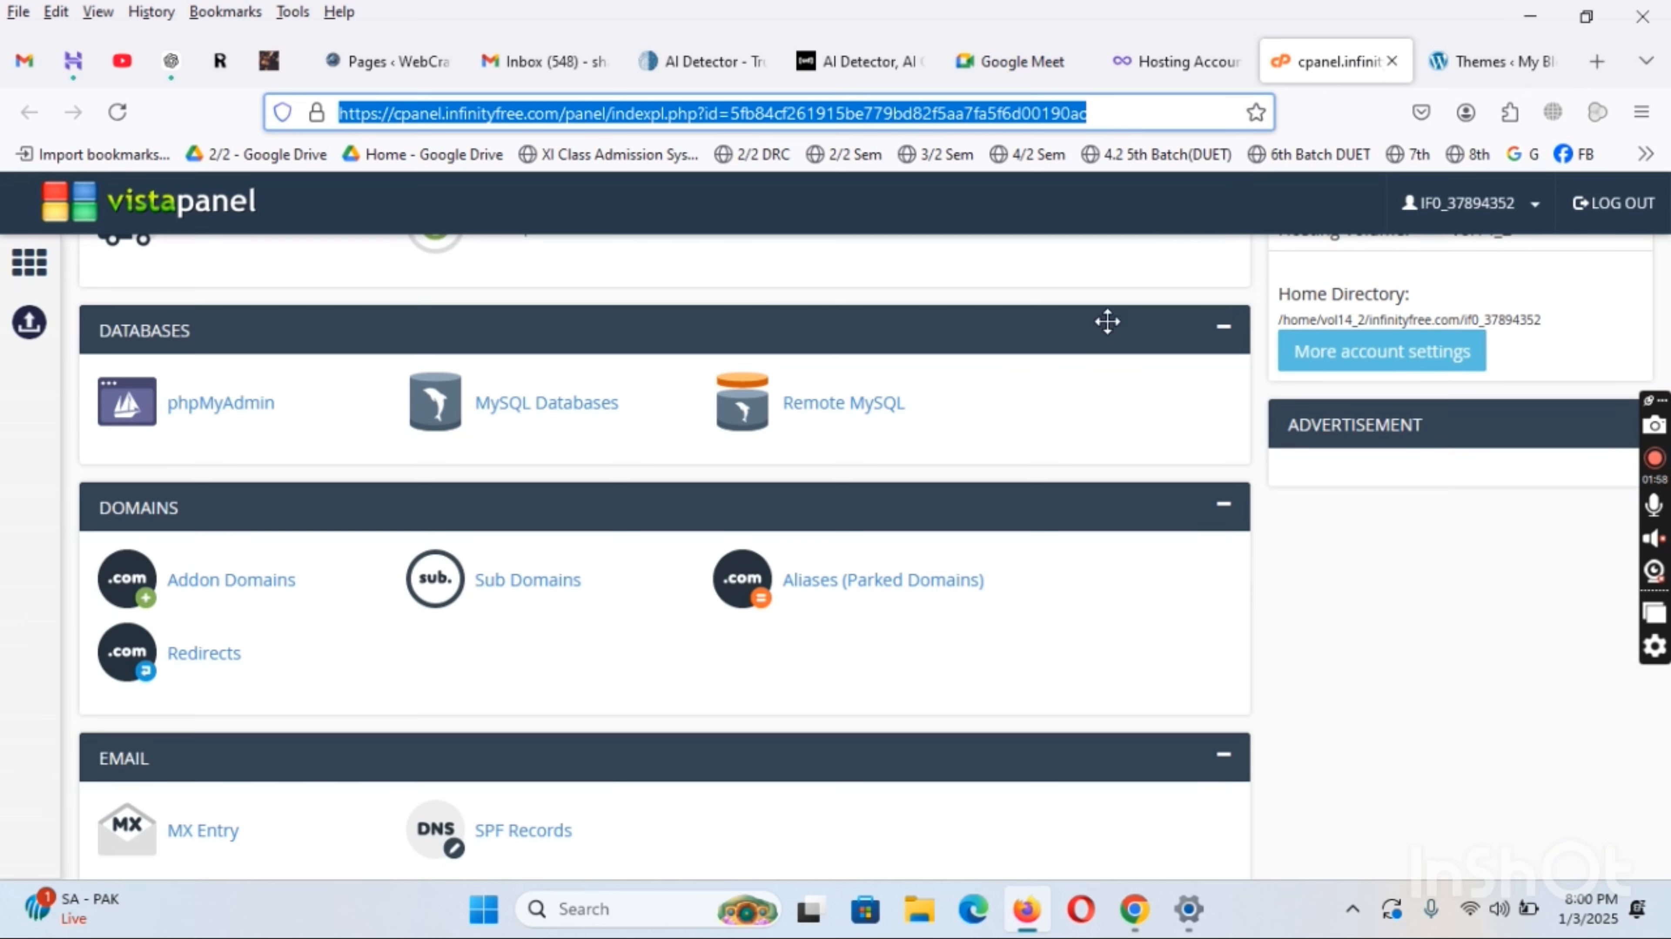
{"action": "left_click", "coordinate": [1491, 62]}
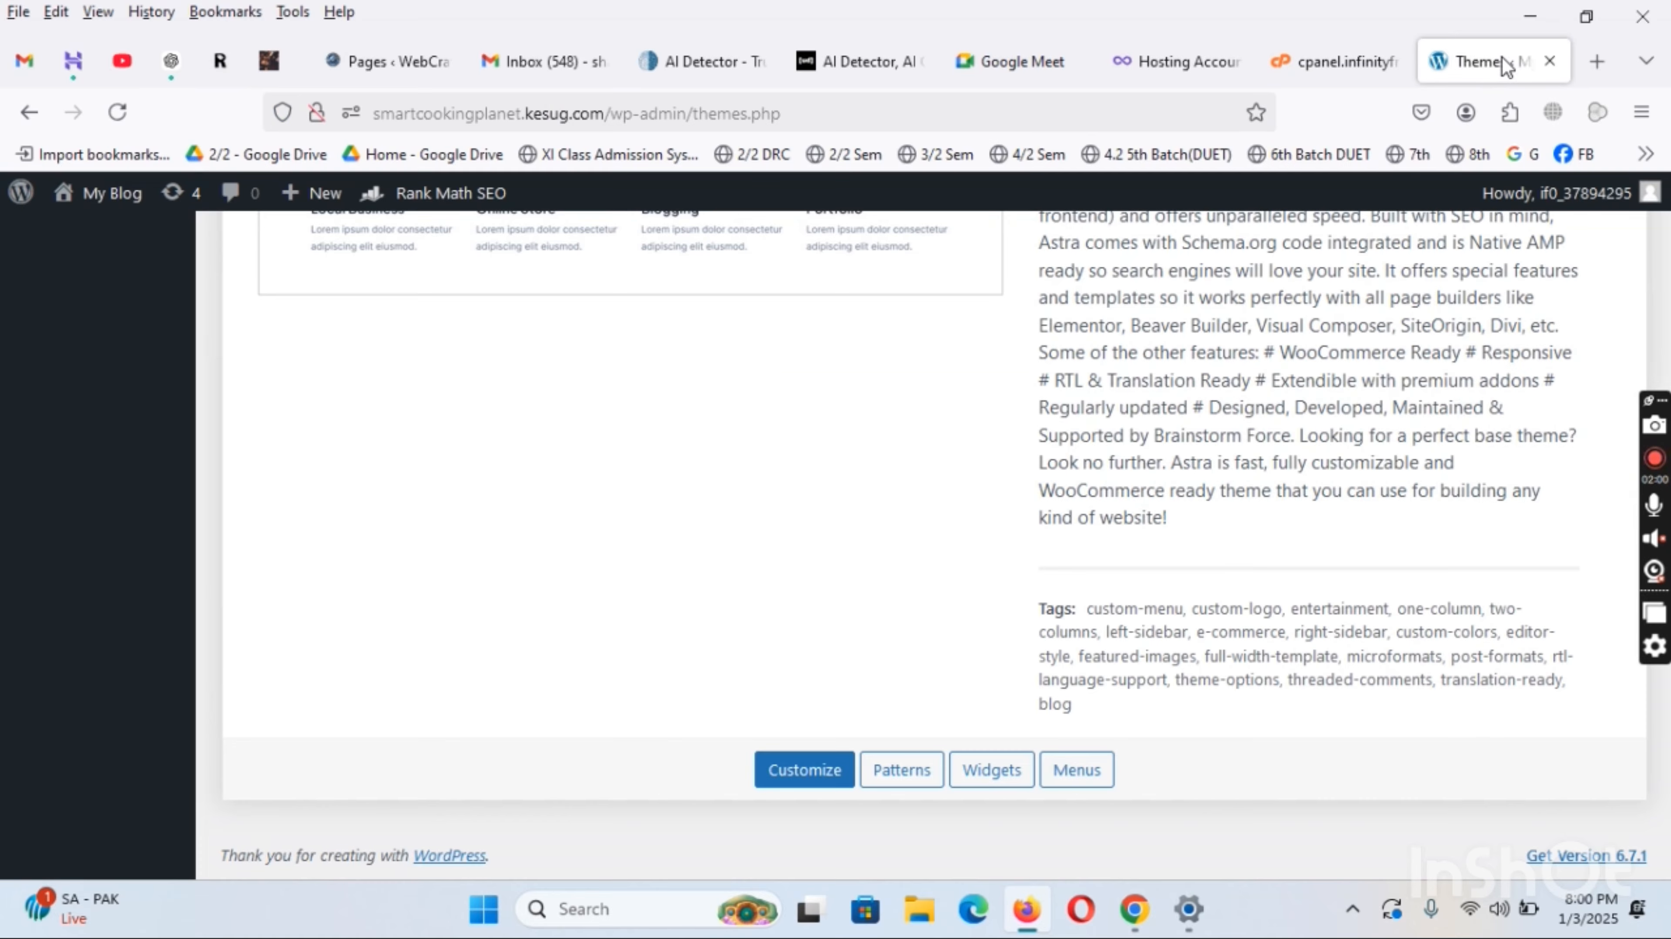
{"action": "scroll", "coordinate": [616, 472], "scroll_direction": "up", "scroll_amount": 10}
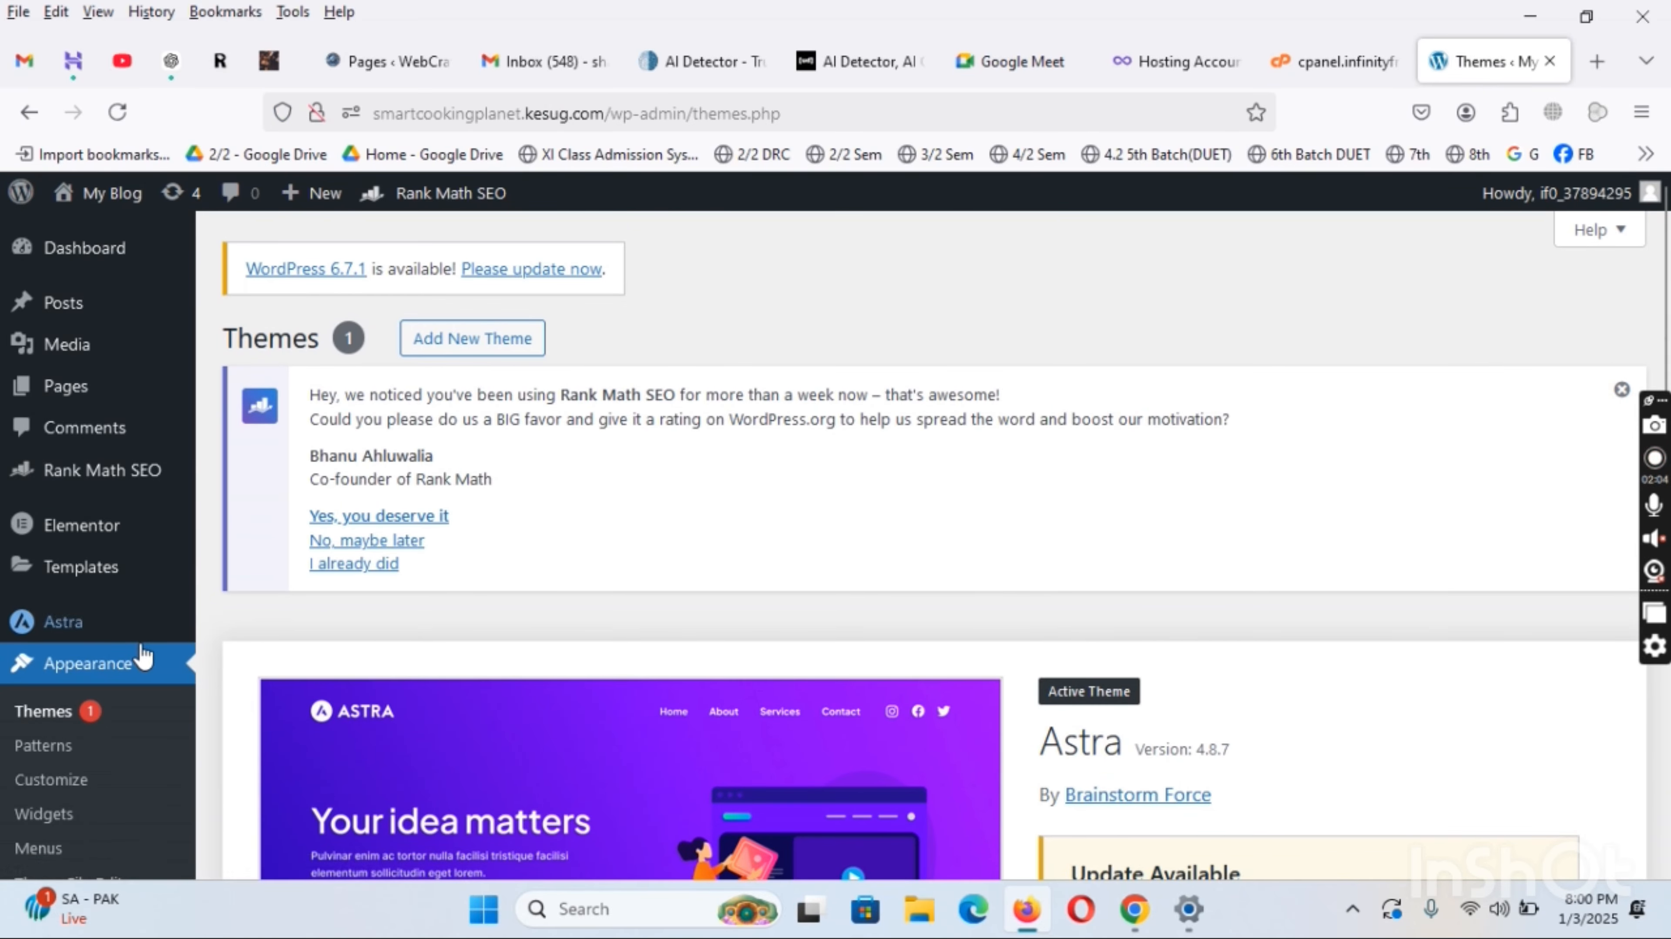
{"action": "mouse_move", "coordinate": [121, 645]}
{"action": "scroll", "coordinate": [121, 648], "scroll_direction": "down", "scroll_amount": 3}
{"action": "mouse_move", "coordinate": [95, 703]}
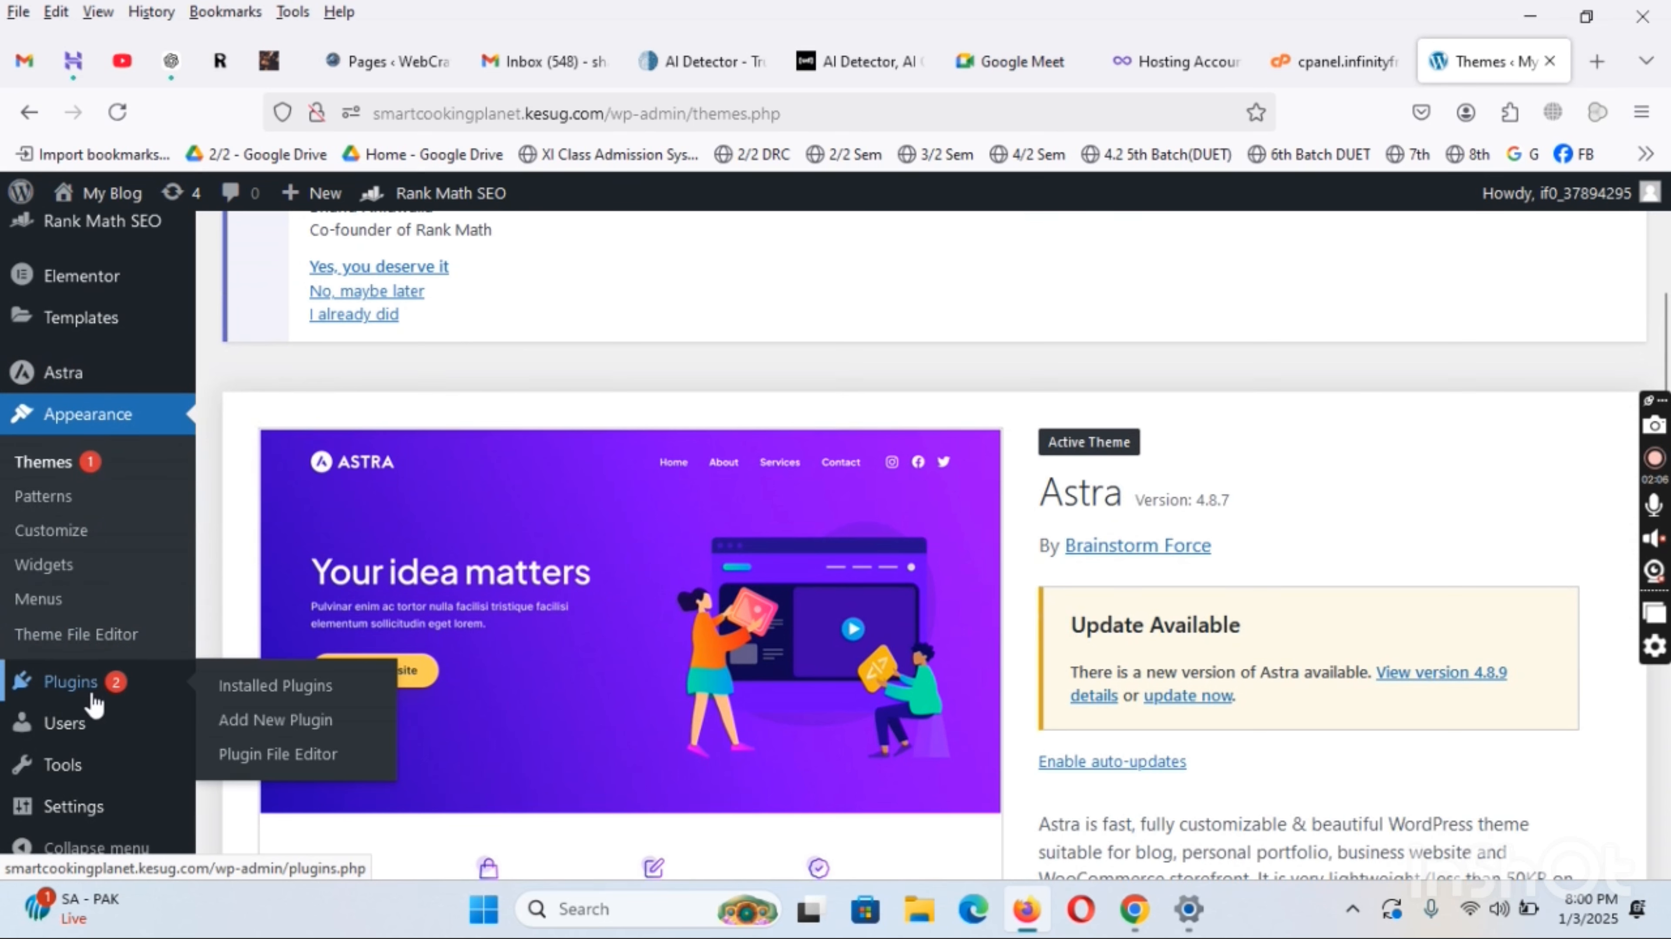
{"action": "left_click", "coordinate": [94, 702]}
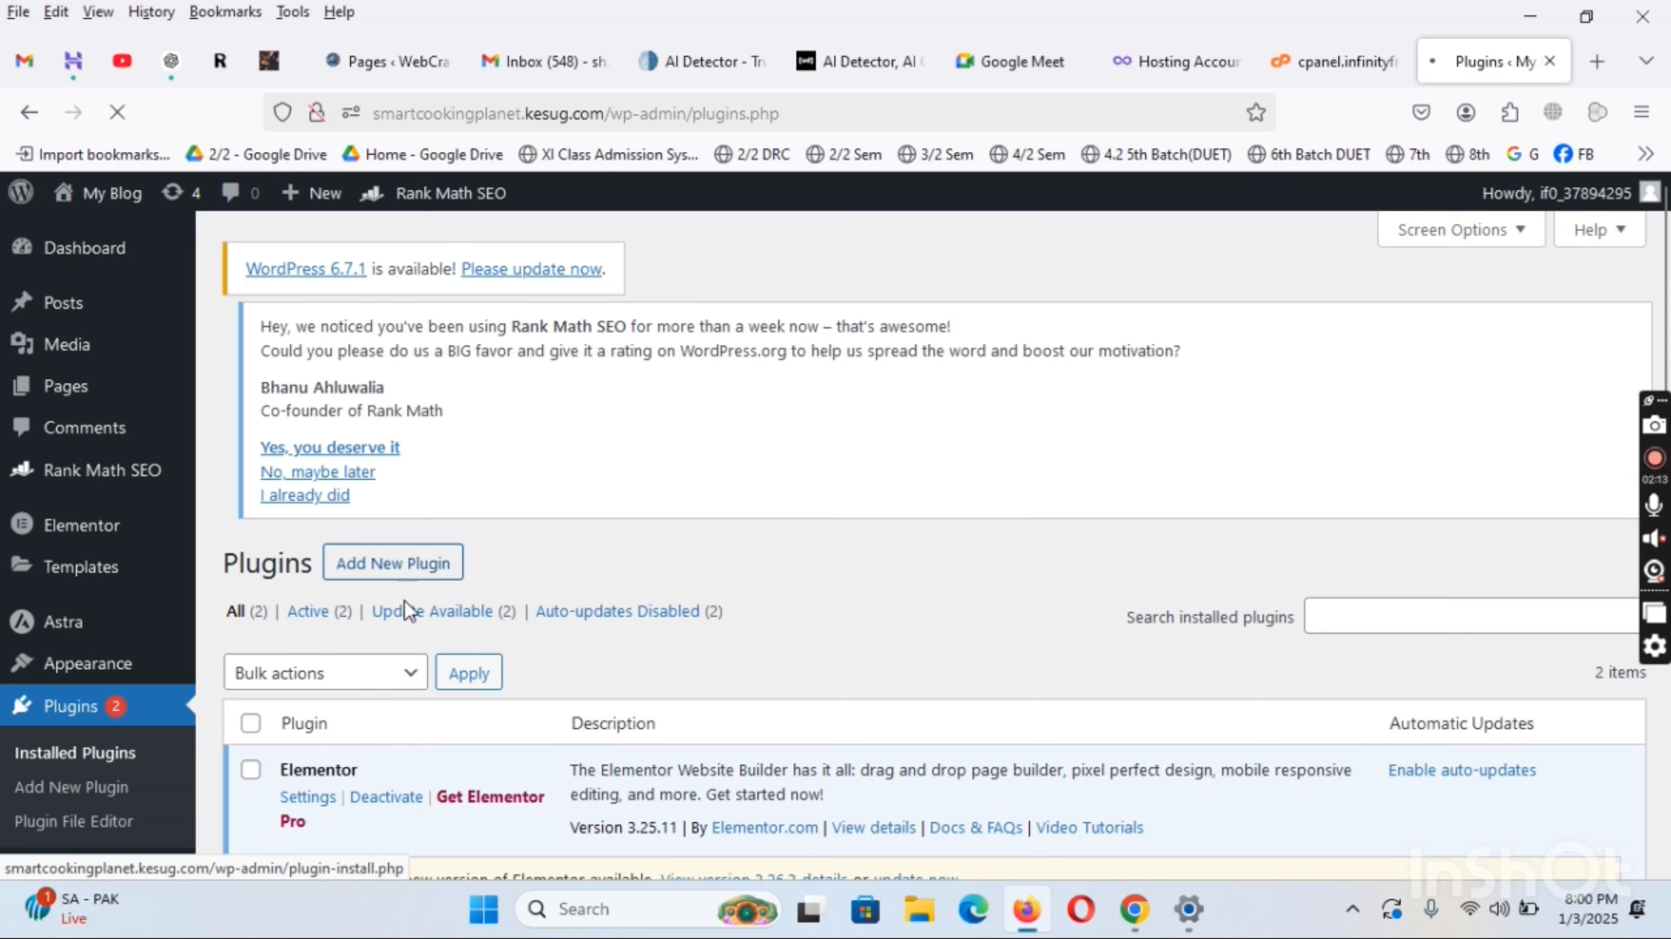
Update the Elementor and Rank Math SEO plugins to their available new versions
{"action": "scroll", "coordinate": [366, 626], "scroll_direction": "down", "scroll_amount": 10}
{"action": "scroll", "coordinate": [380, 698], "scroll_direction": "up", "scroll_amount": 2}
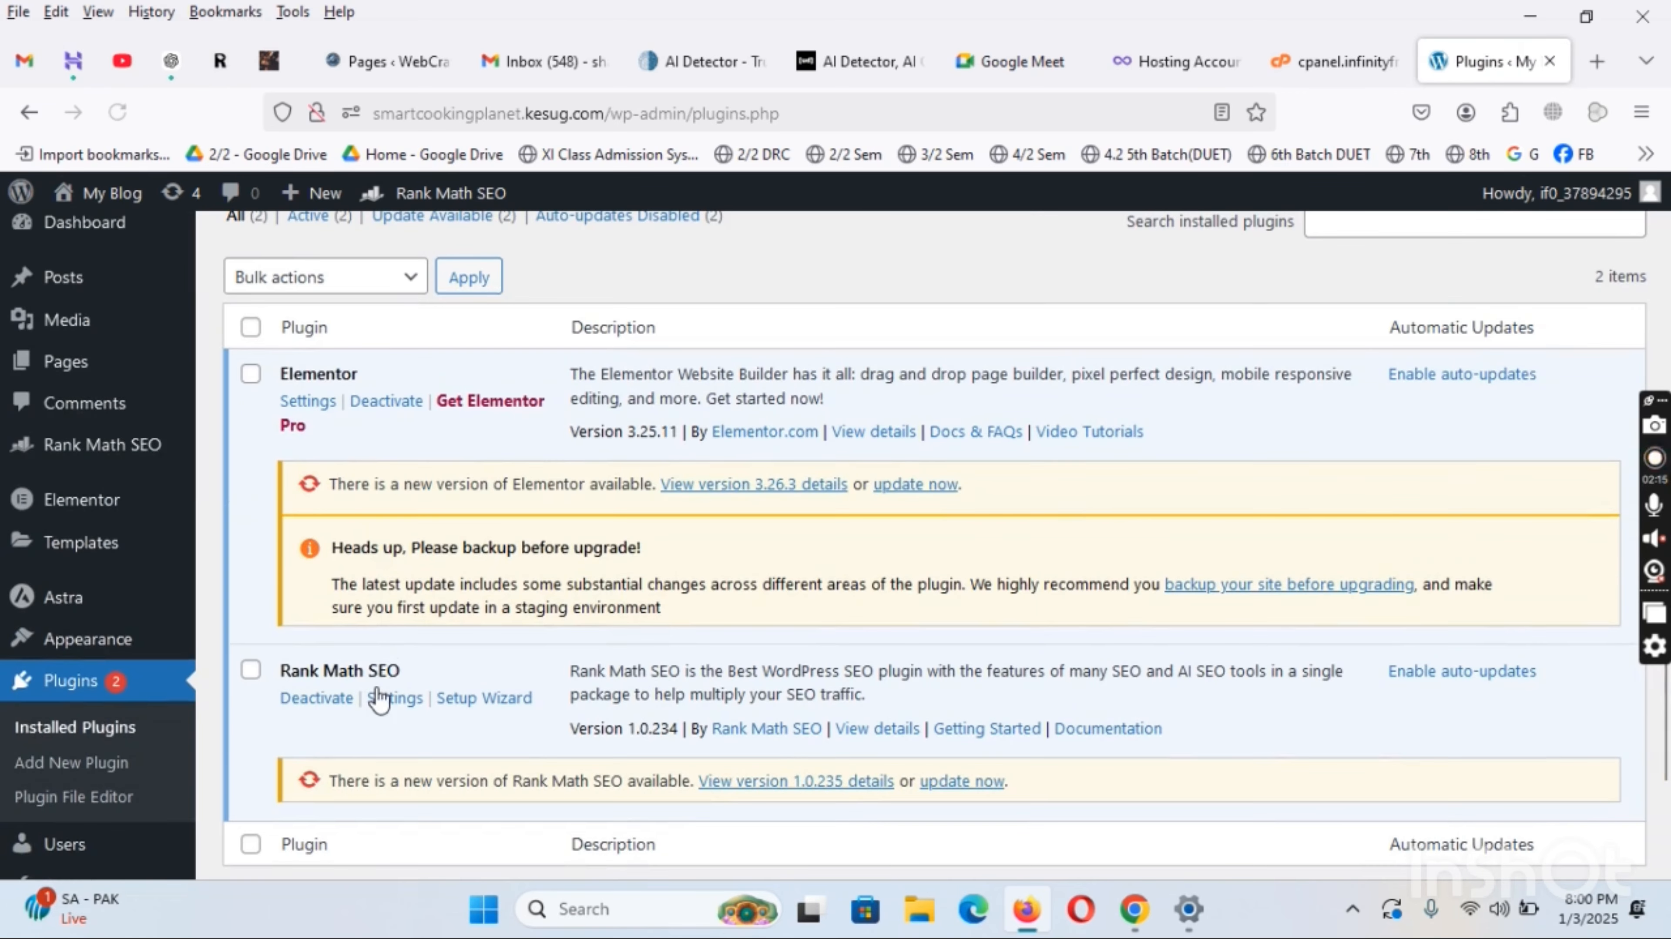
{"action": "left_click", "coordinate": [946, 485]}
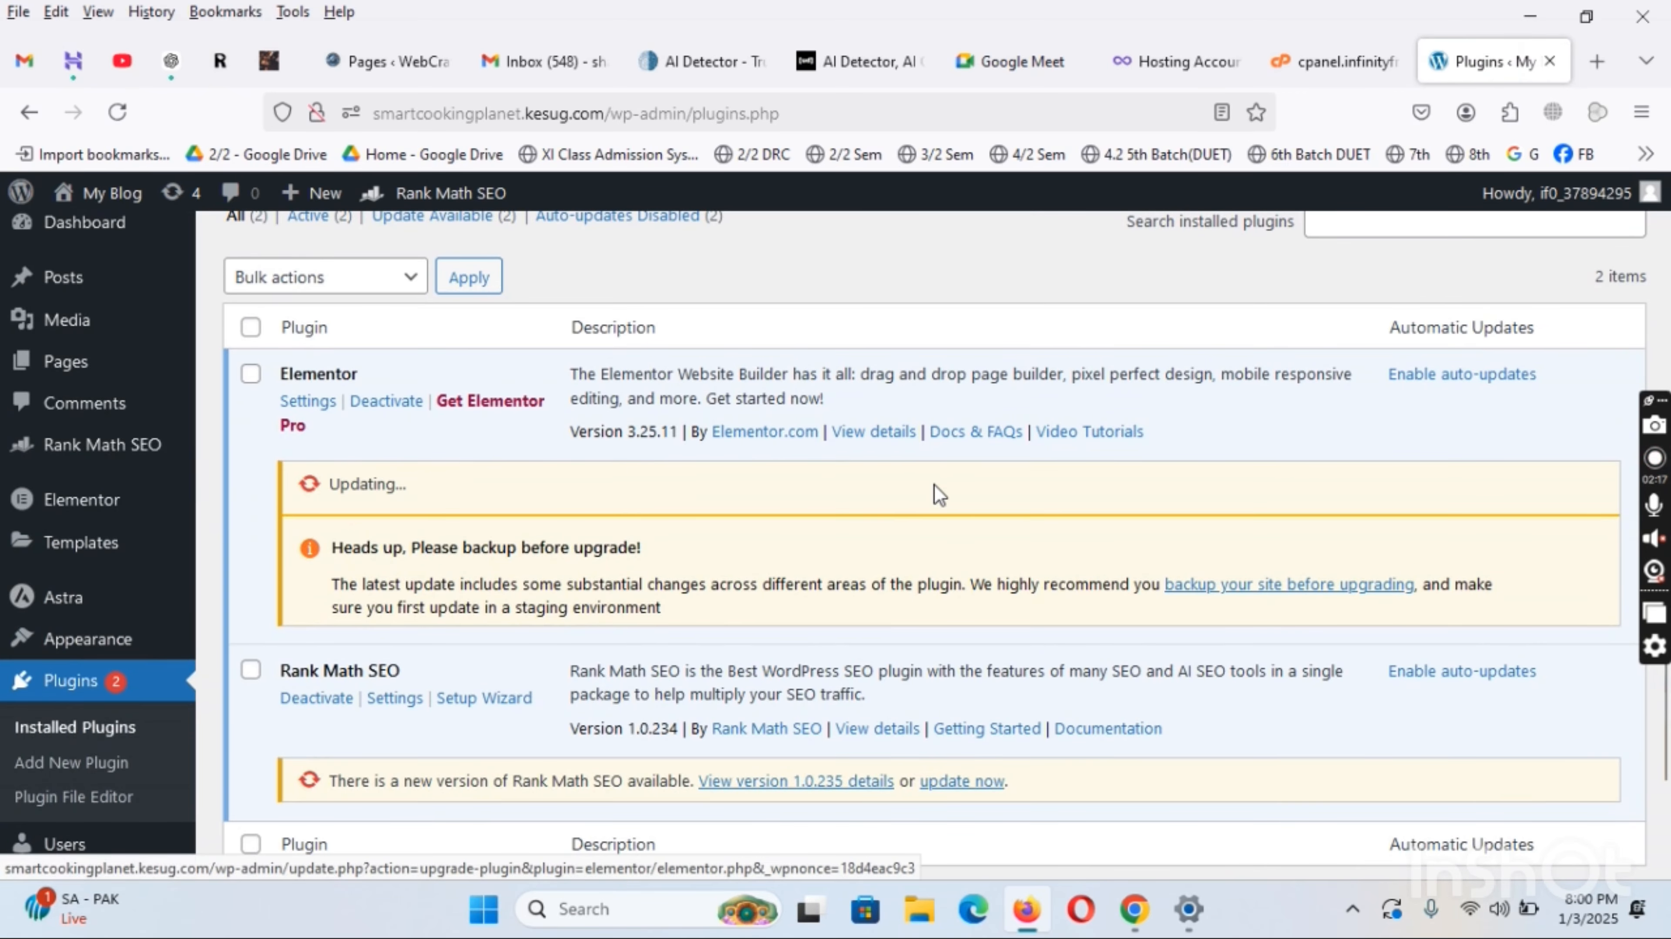
{"action": "left_click", "coordinate": [961, 781]}
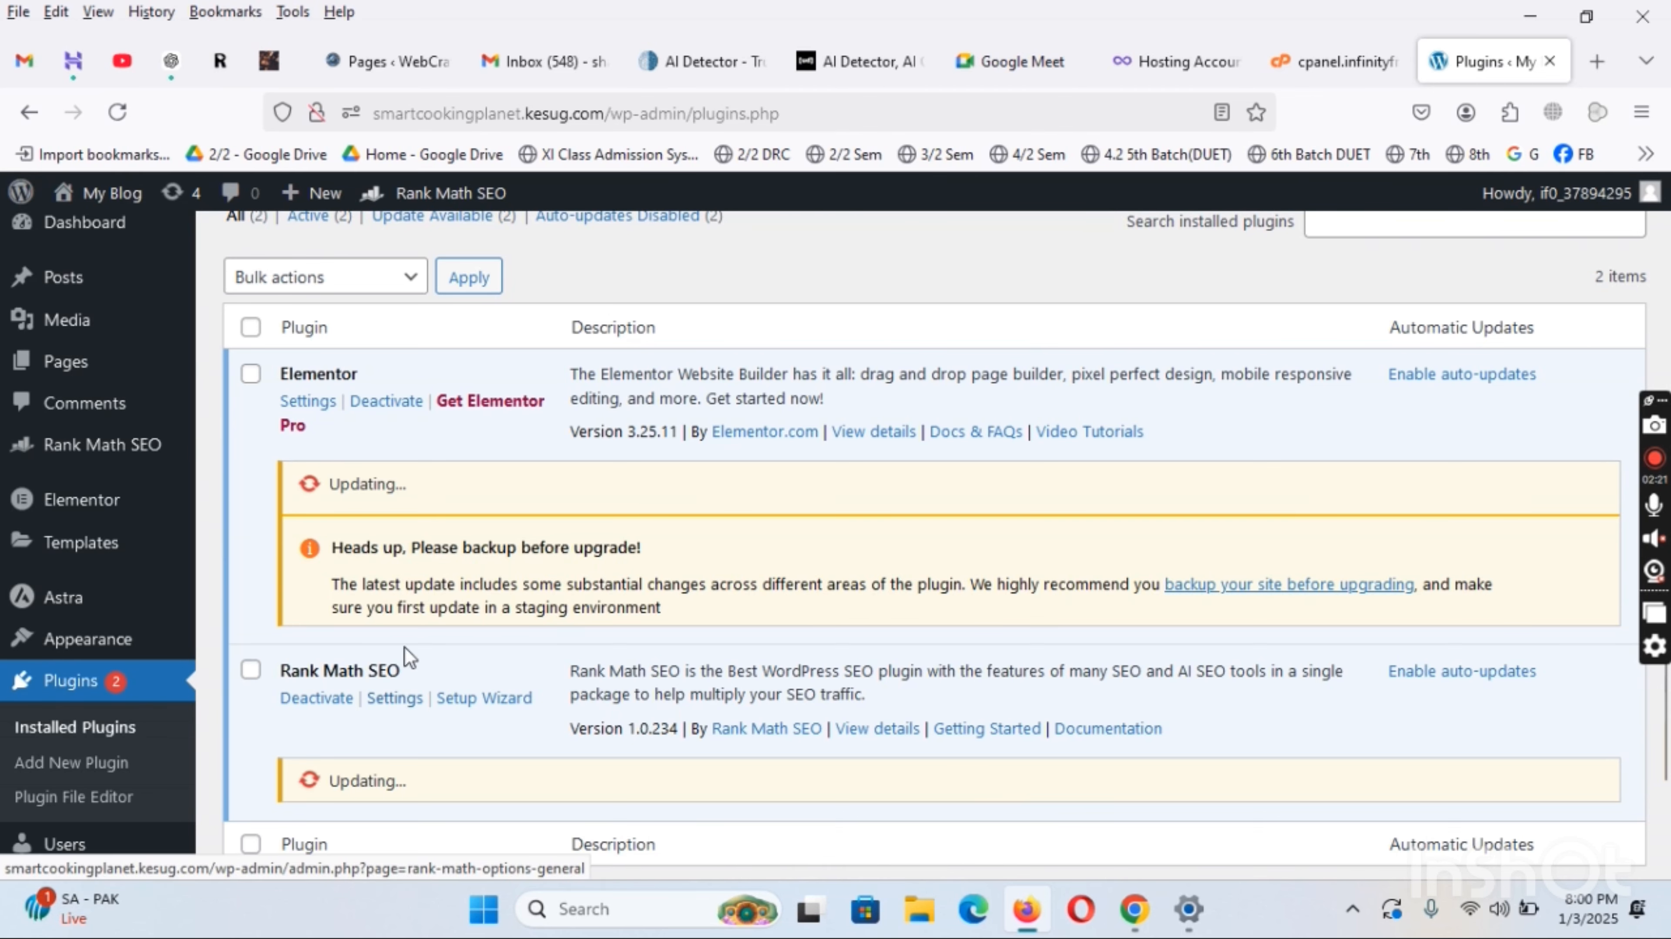
{"action": "scroll", "coordinate": [320, 598], "scroll_direction": "up", "scroll_amount": 5}
{"action": "scroll", "coordinate": [321, 592], "scroll_direction": "up", "scroll_amount": 3}
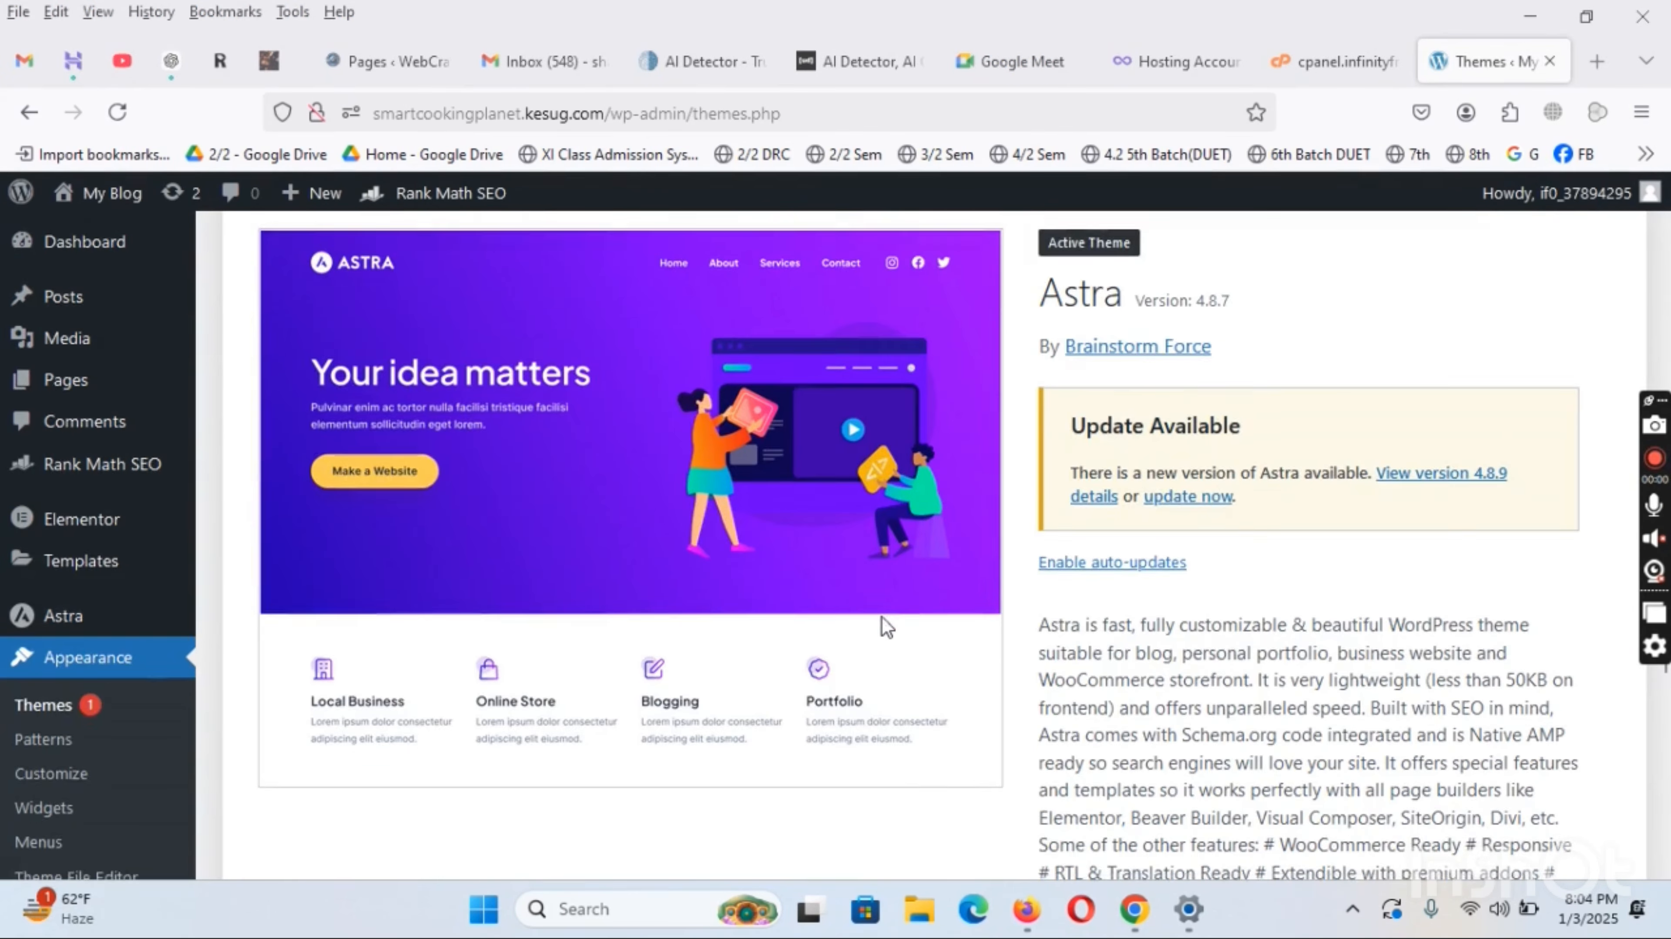
Open the Astra theme customizer and go to its Site Identity settings
{"action": "scroll", "coordinate": [885, 627], "scroll_direction": "down", "scroll_amount": 7}
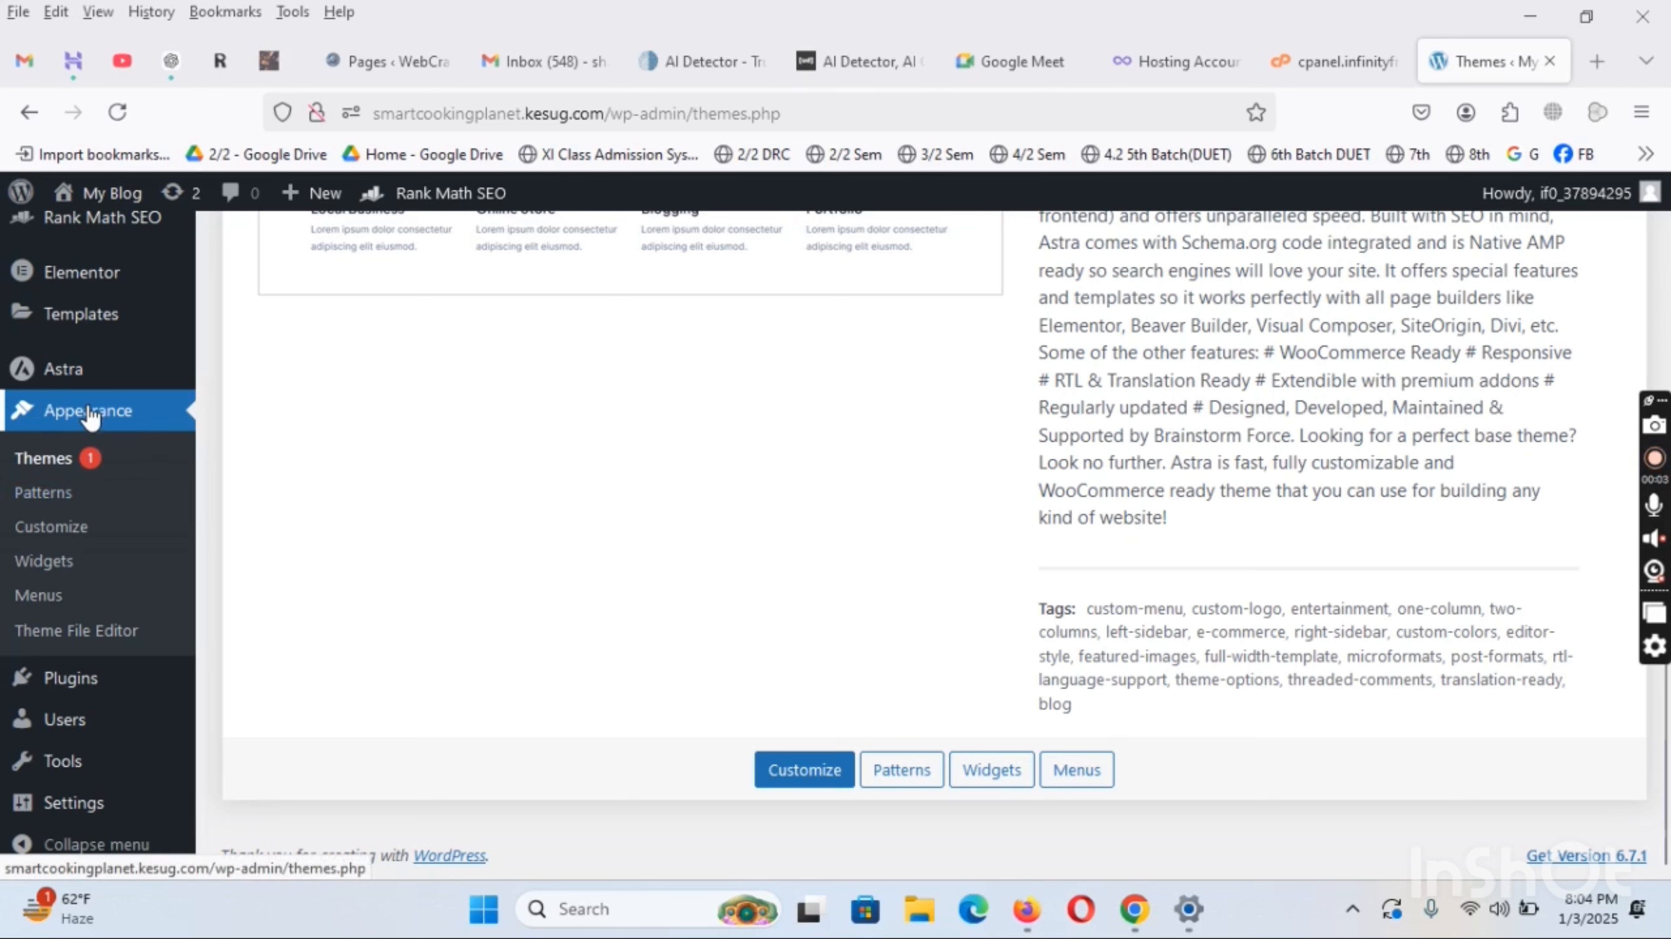
{"action": "left_click", "coordinate": [59, 530]}
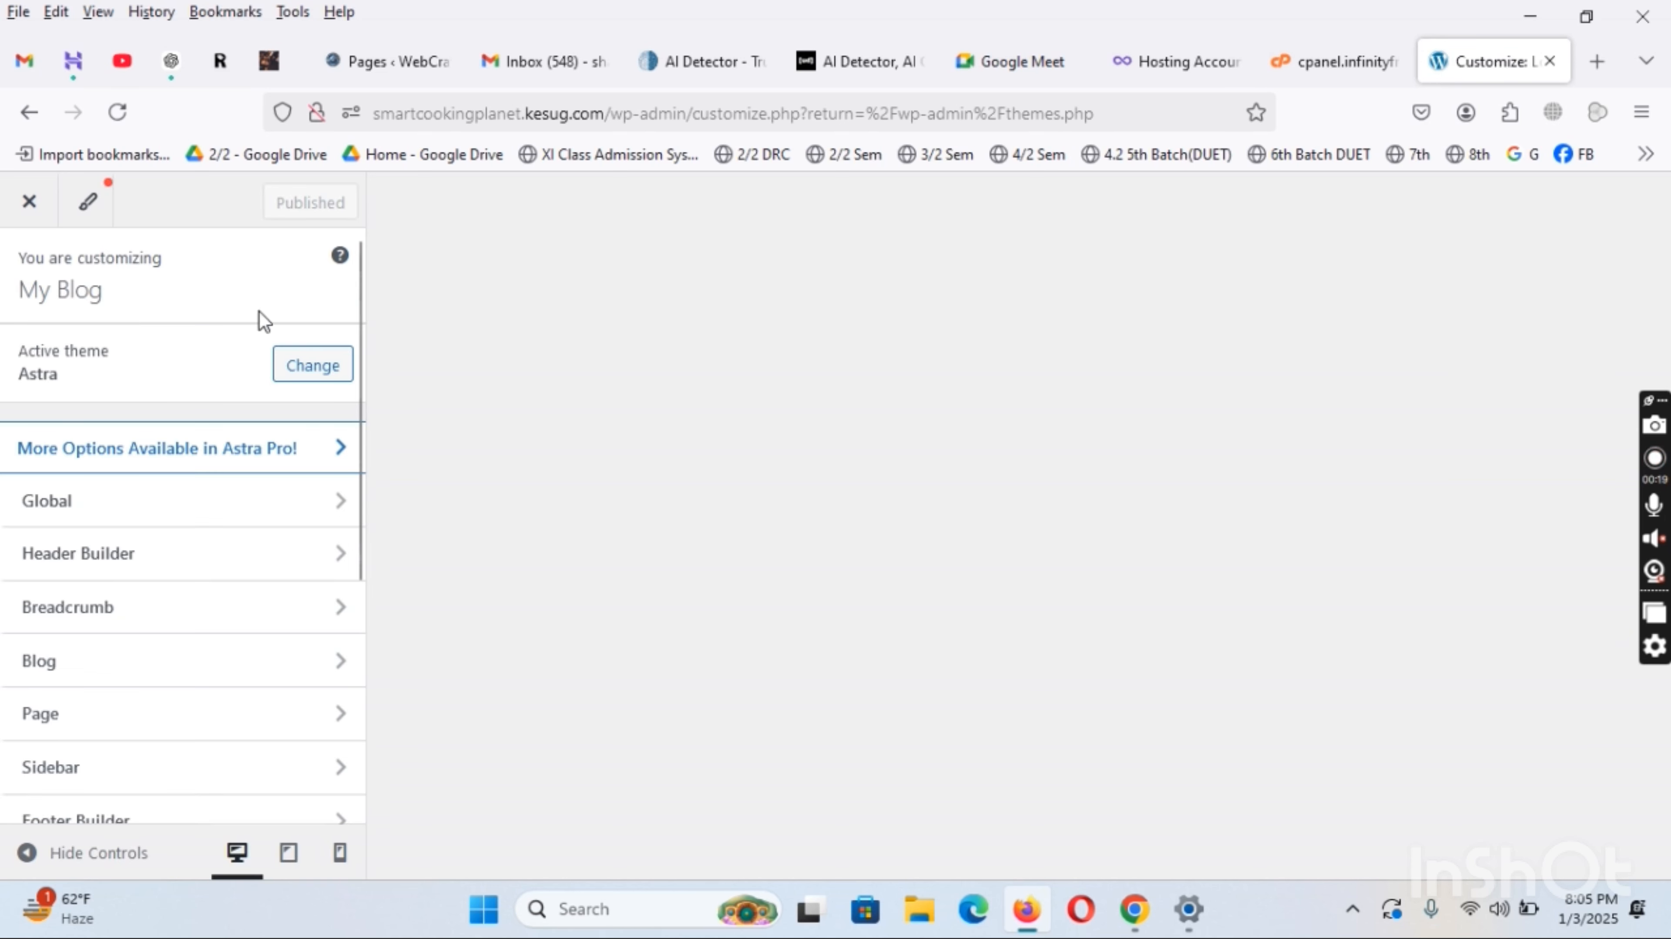
{"action": "scroll", "coordinate": [265, 394], "scroll_direction": "down", "scroll_amount": 6}
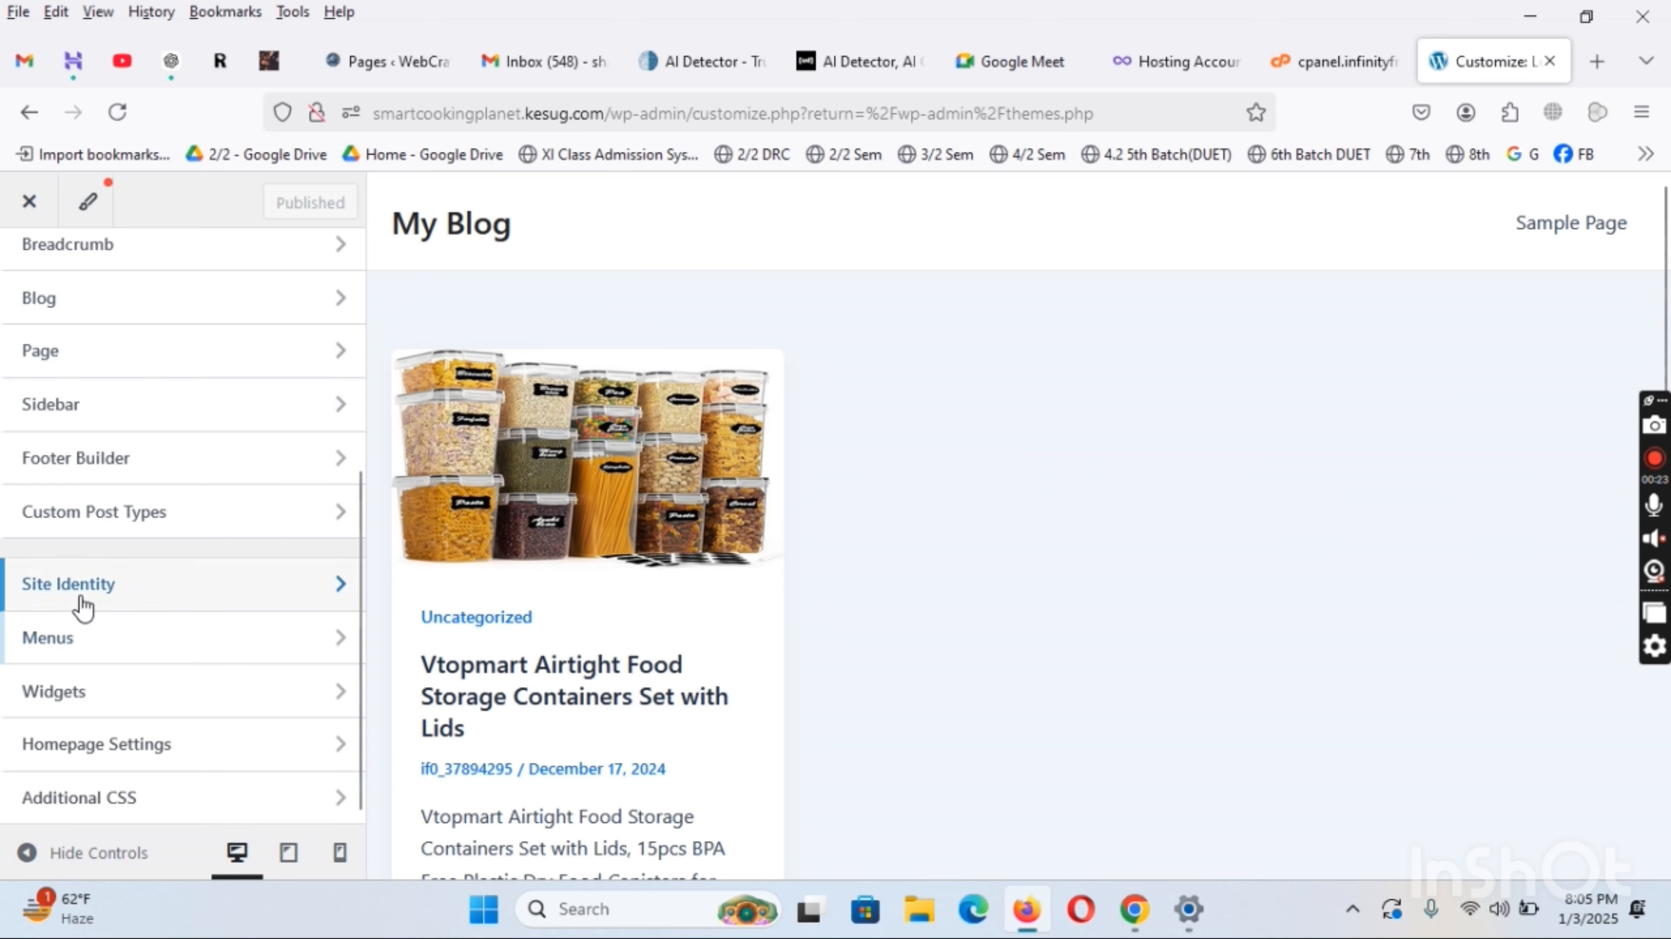
{"action": "left_click", "coordinate": [80, 596]}
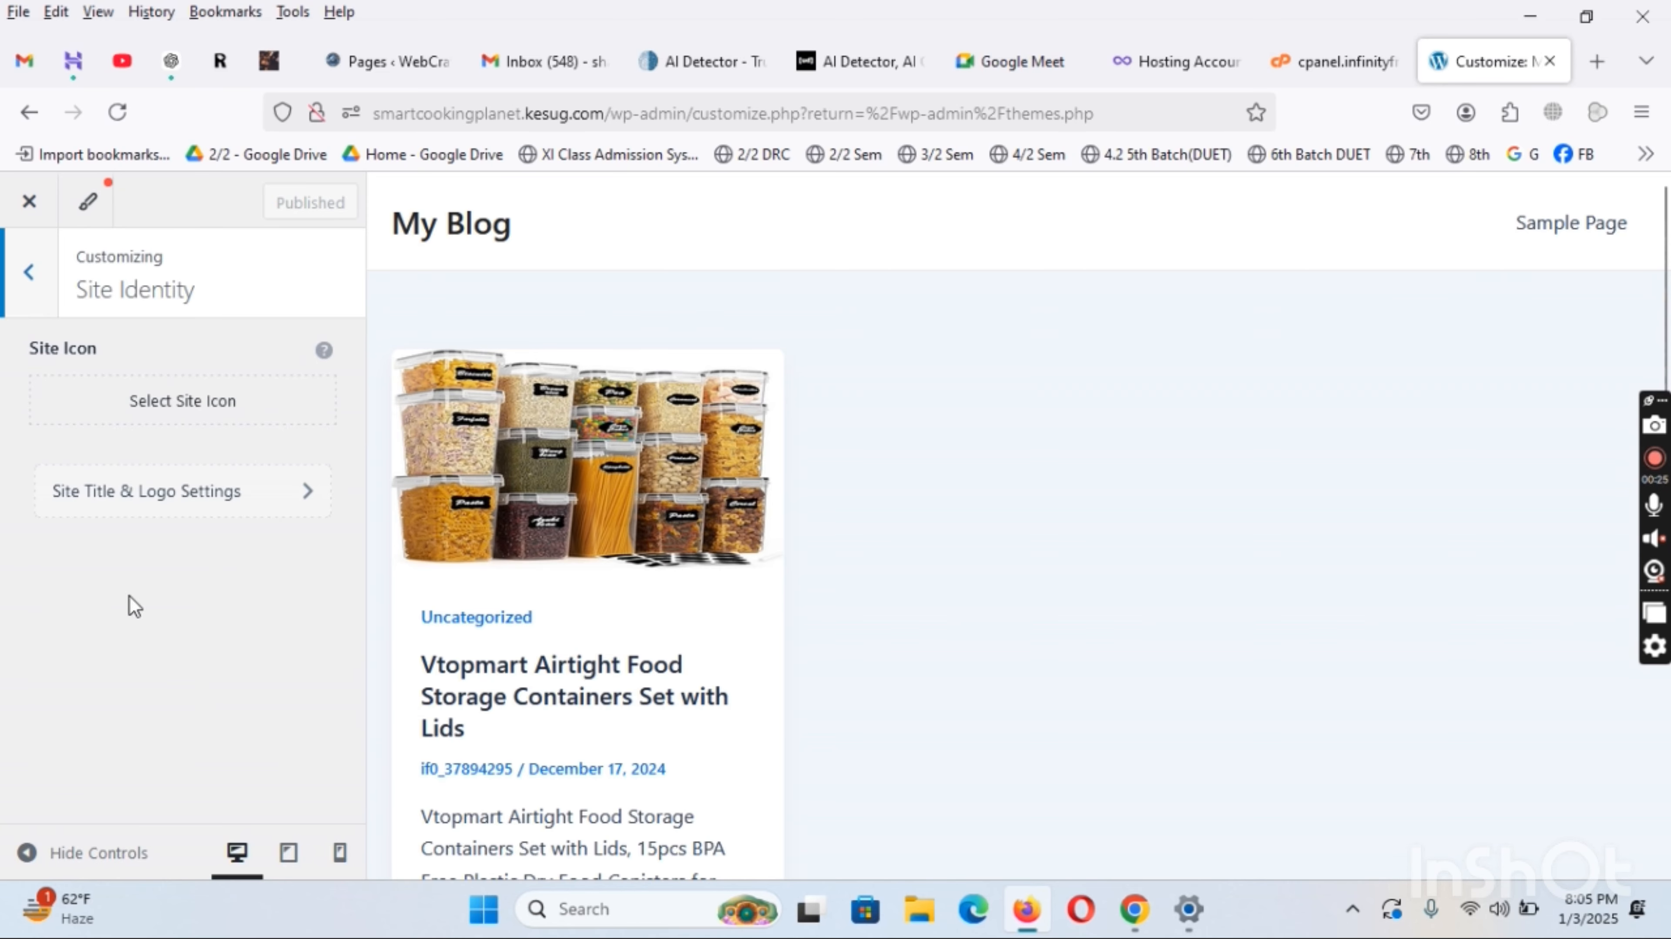
Set the Kitchen Reviews logo from the media library as the site icon and crop it
{"action": "left_click", "coordinate": [195, 422]}
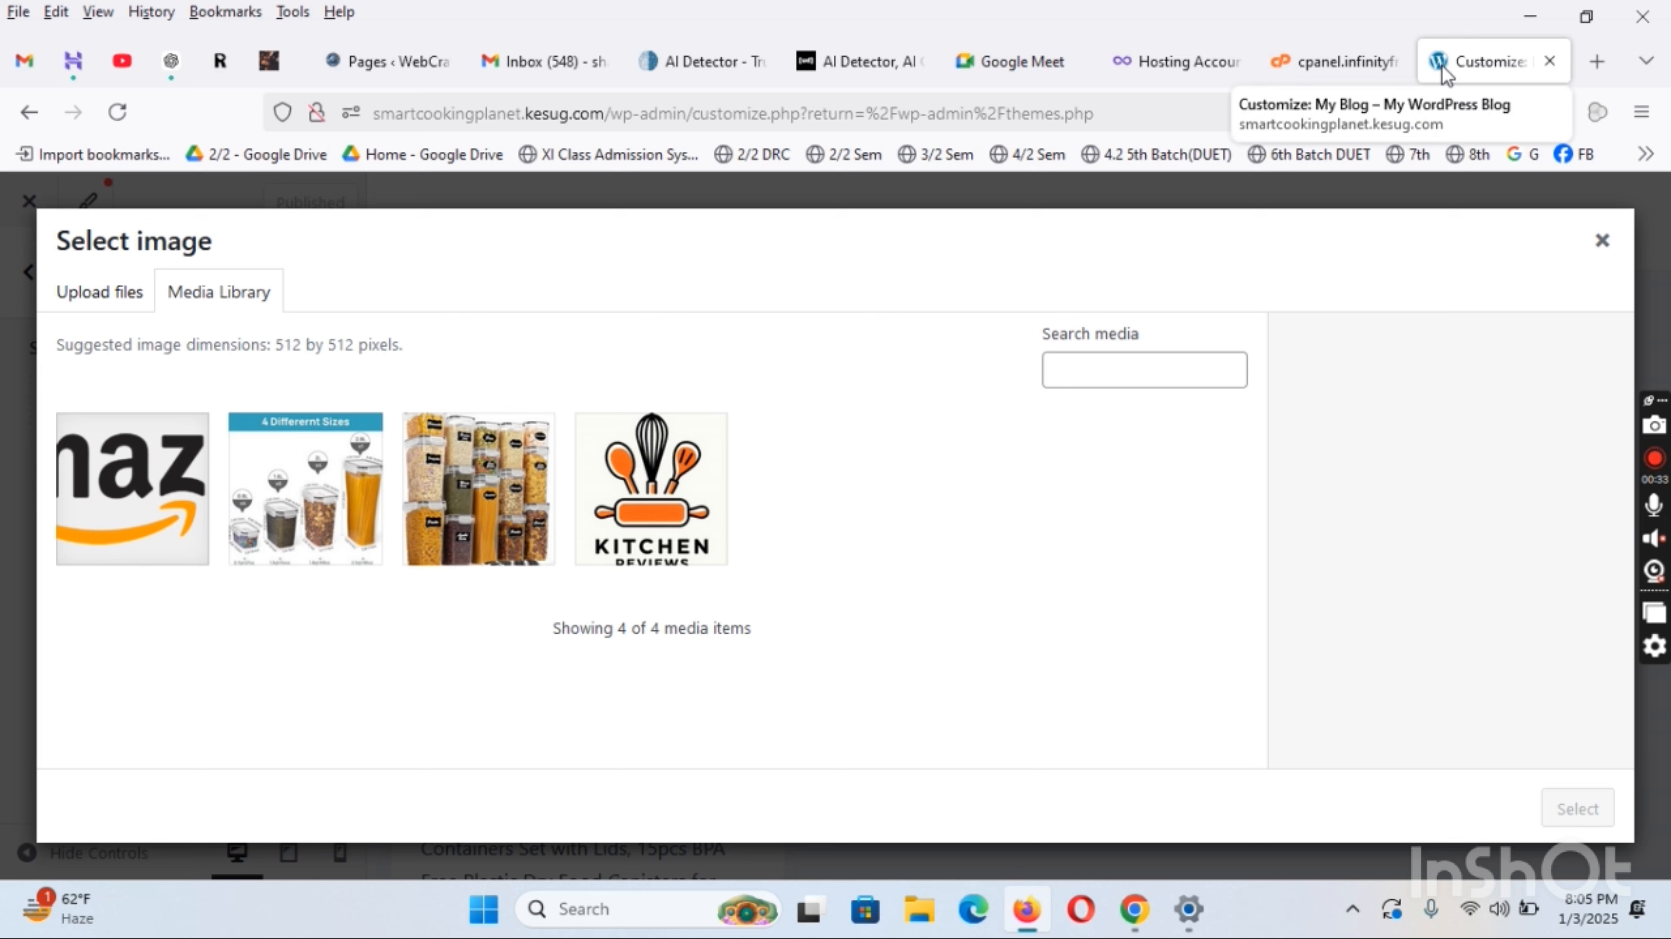
{"action": "left_click", "coordinate": [654, 526]}
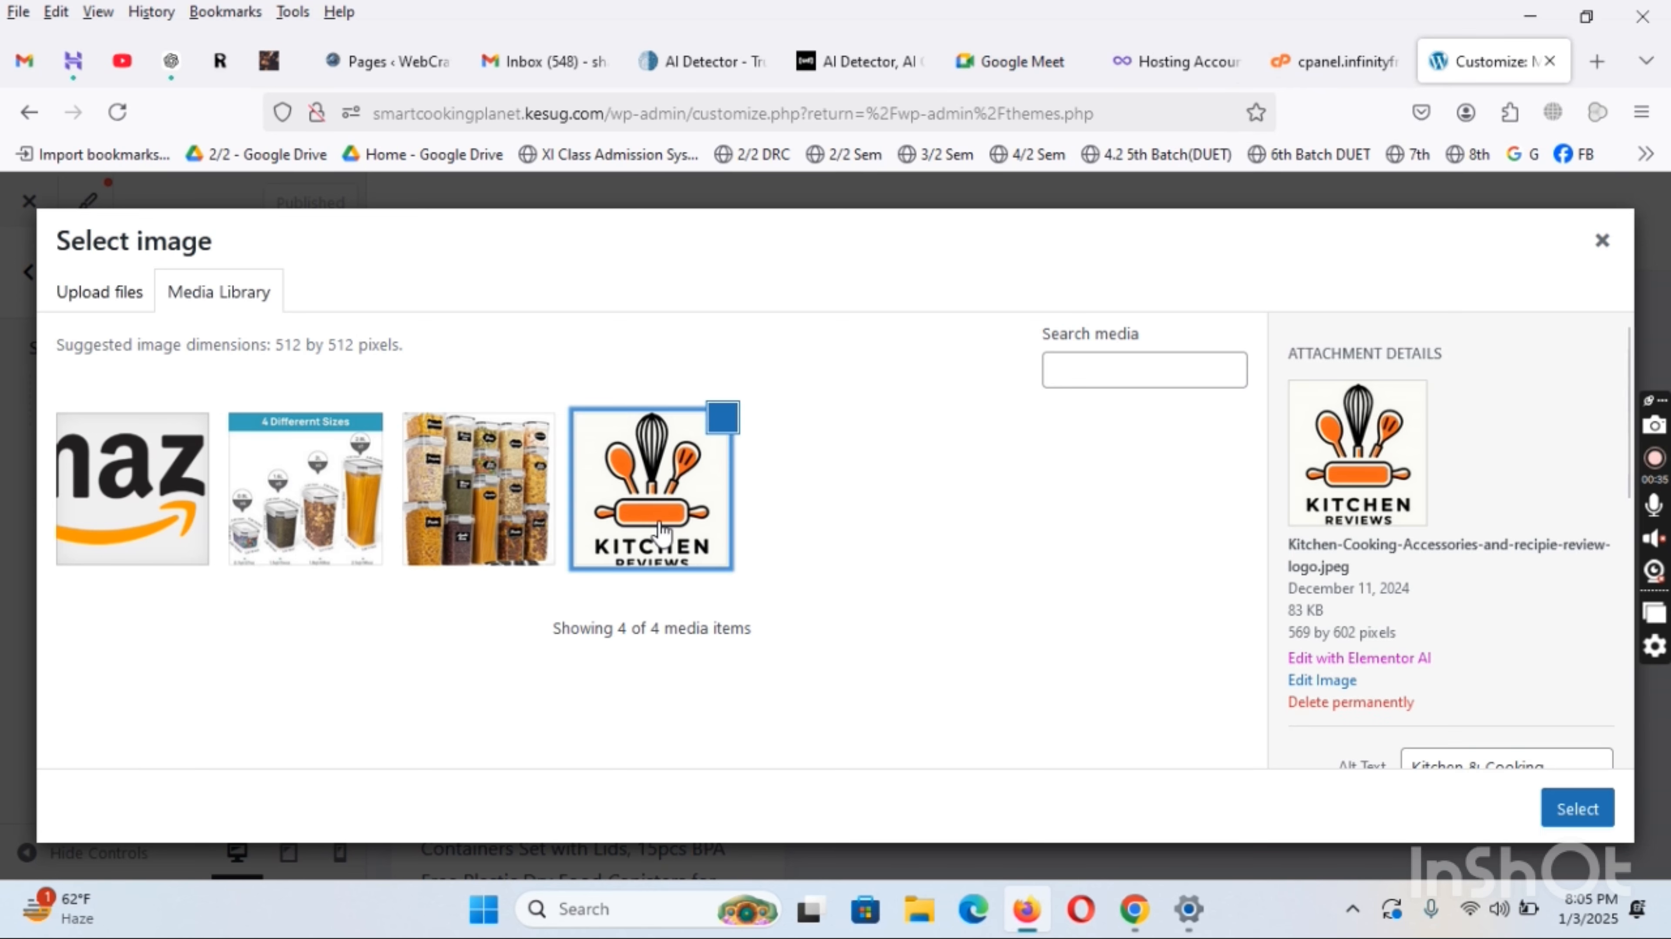
{"action": "scroll", "coordinate": [1532, 657], "scroll_direction": "down", "scroll_amount": 3}
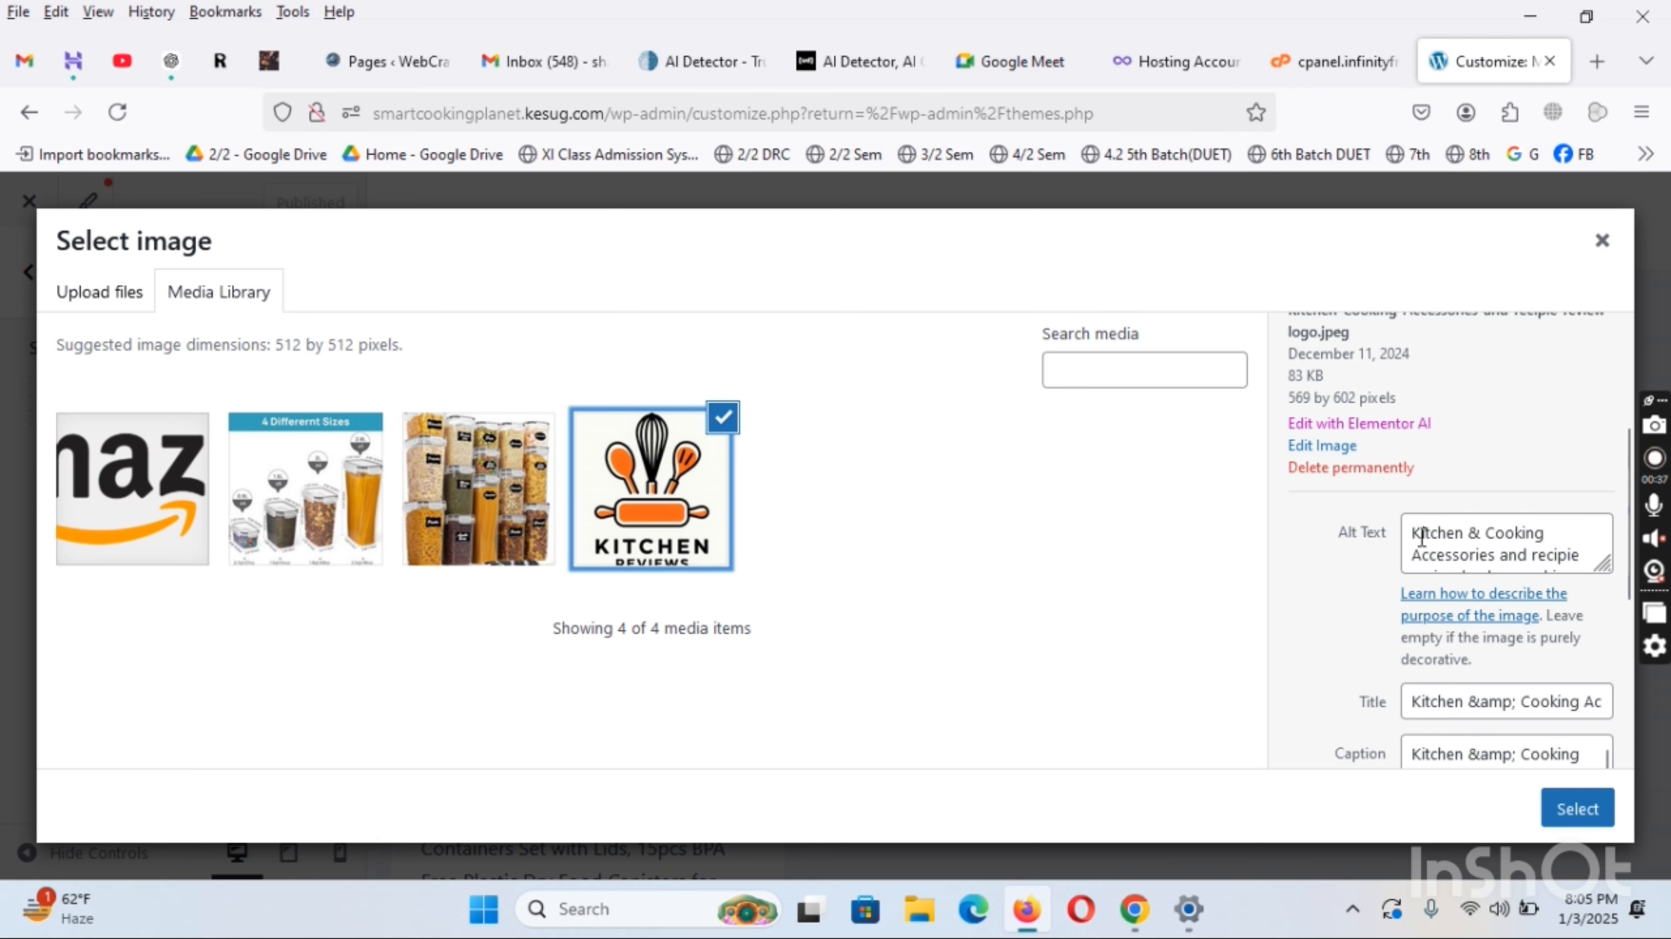
{"action": "left_click_drag", "start_coordinate": [1422, 536], "coordinate": [1542, 550]}
{"action": "scroll", "coordinate": [1544, 555], "scroll_direction": "down", "scroll_amount": 1}
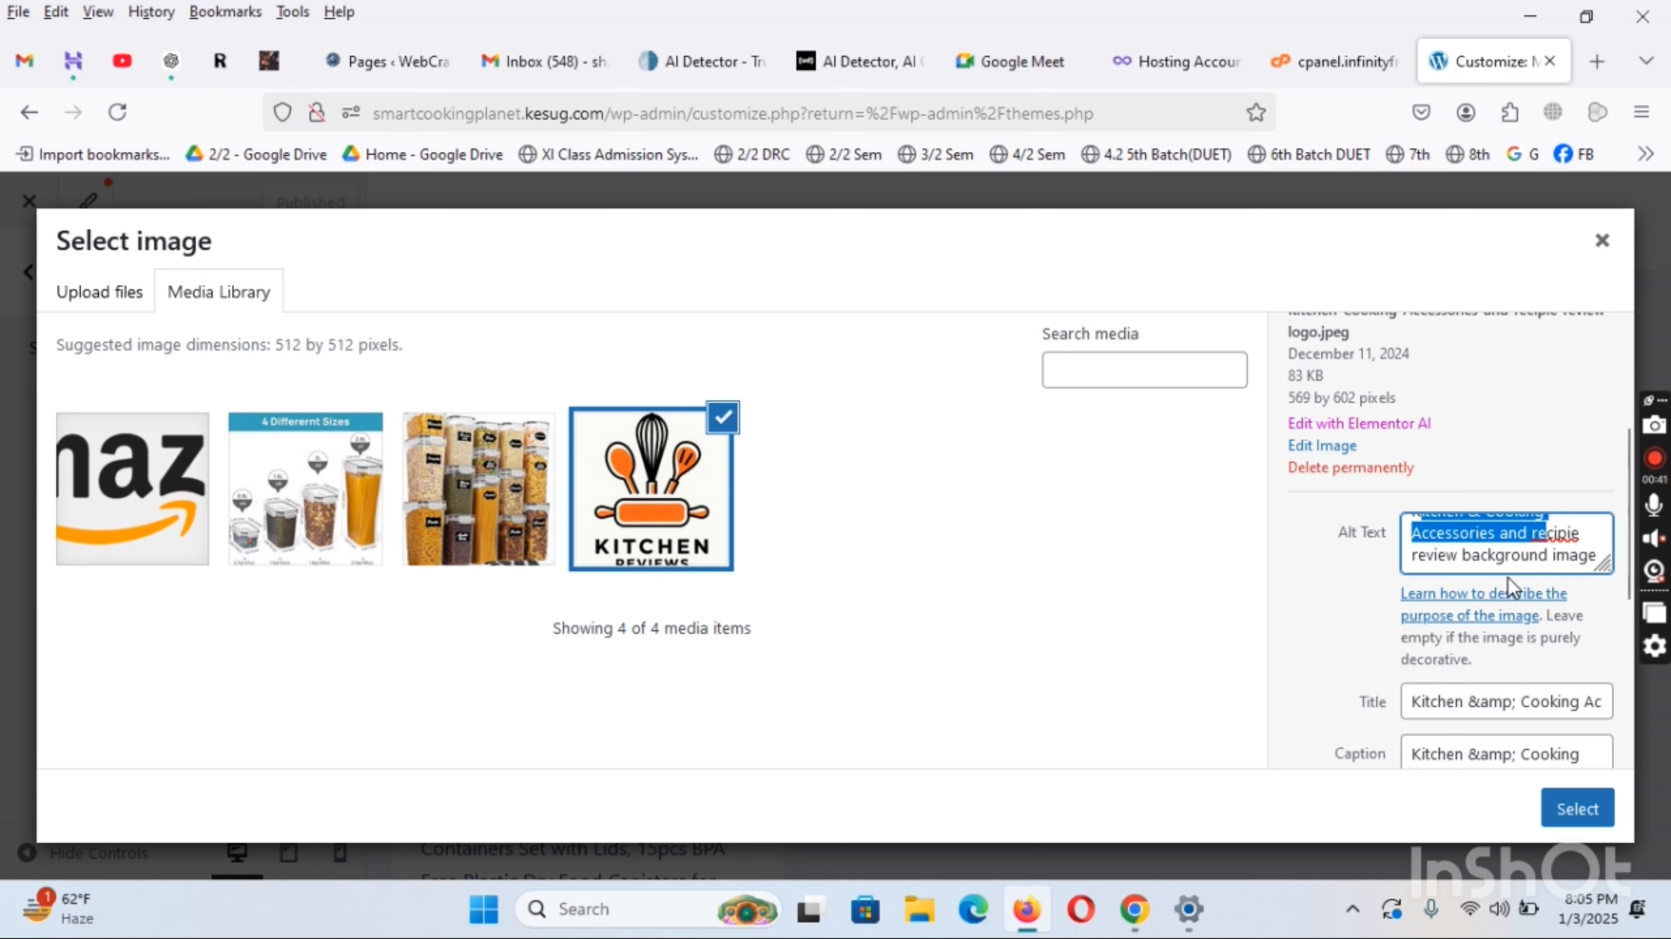
{"action": "scroll", "coordinate": [1508, 588], "scroll_direction": "down", "scroll_amount": 2}
{"action": "left_click", "coordinate": [1578, 809]}
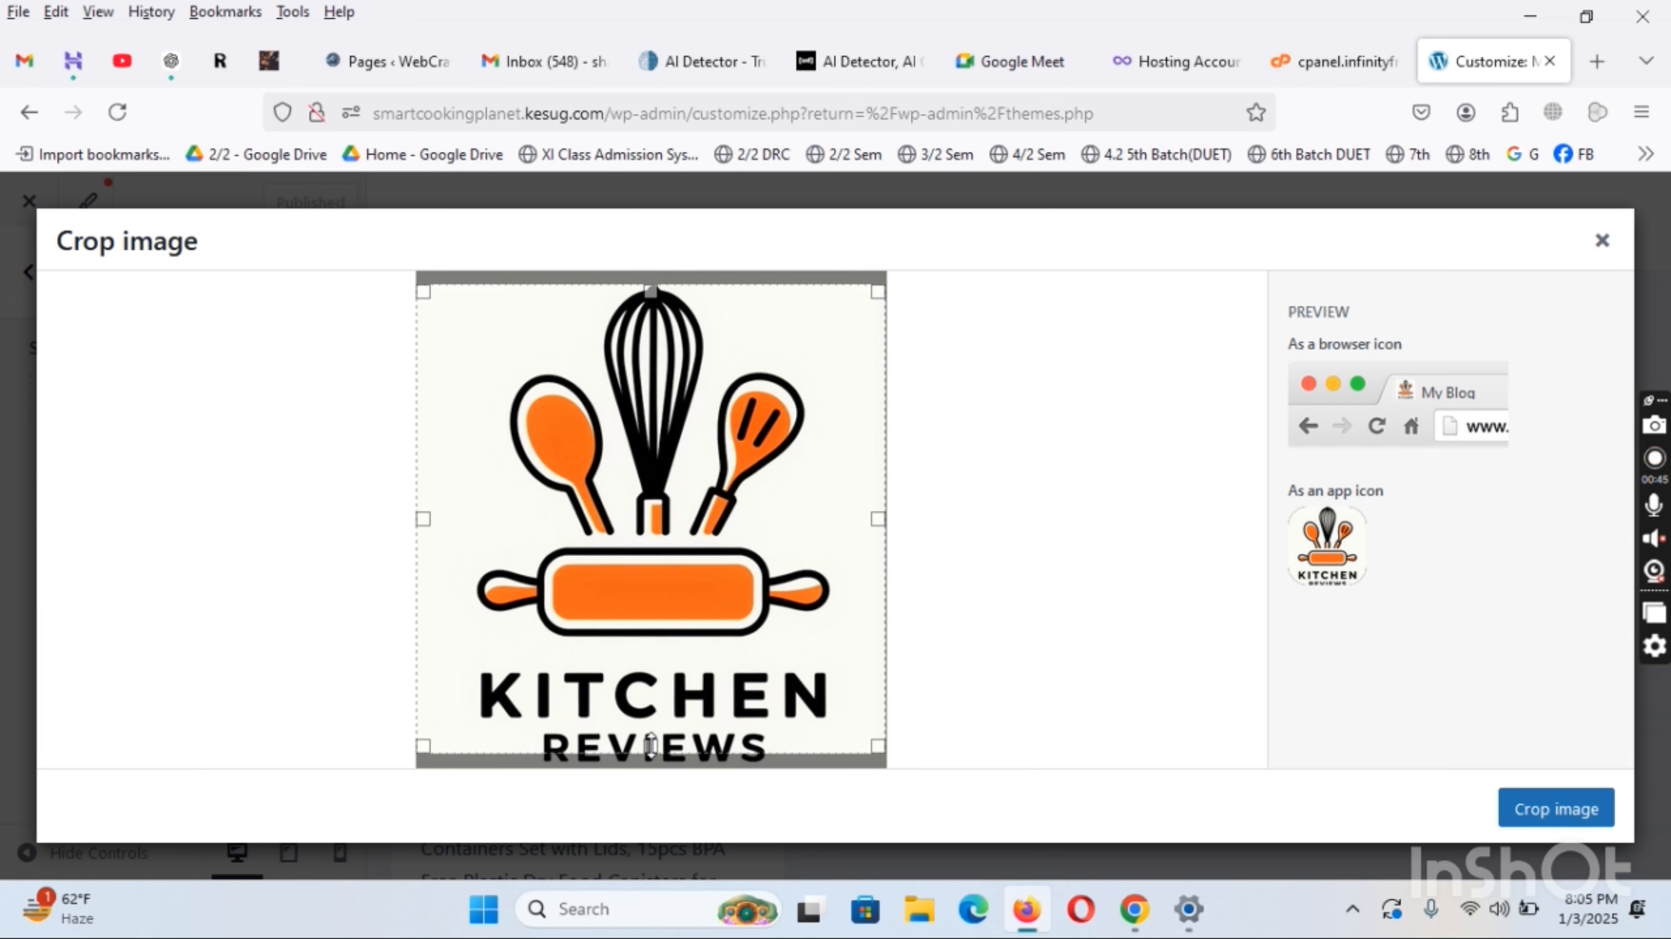
{"action": "left_click_drag", "start_coordinate": [650, 745], "coordinate": [656, 782]}
{"action": "left_click", "coordinate": [1553, 810]}
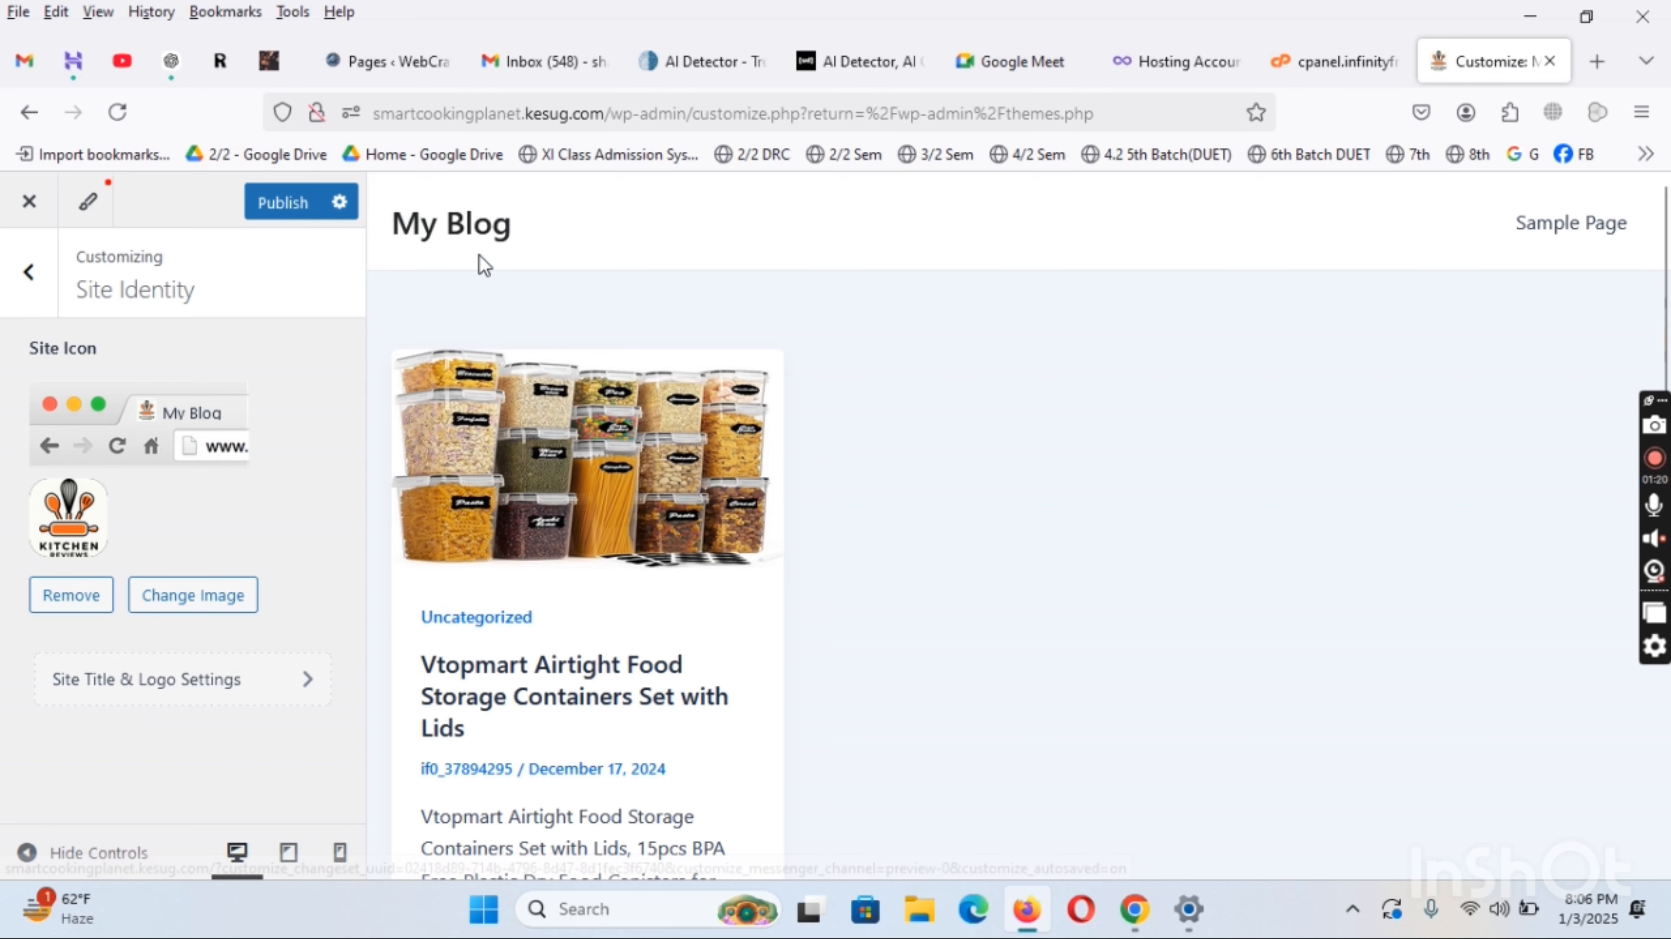
Set the Kitchen Reviews image from the media library as the header logo, cropping it to nearly the full picture
{"action": "left_click", "coordinate": [151, 684]}
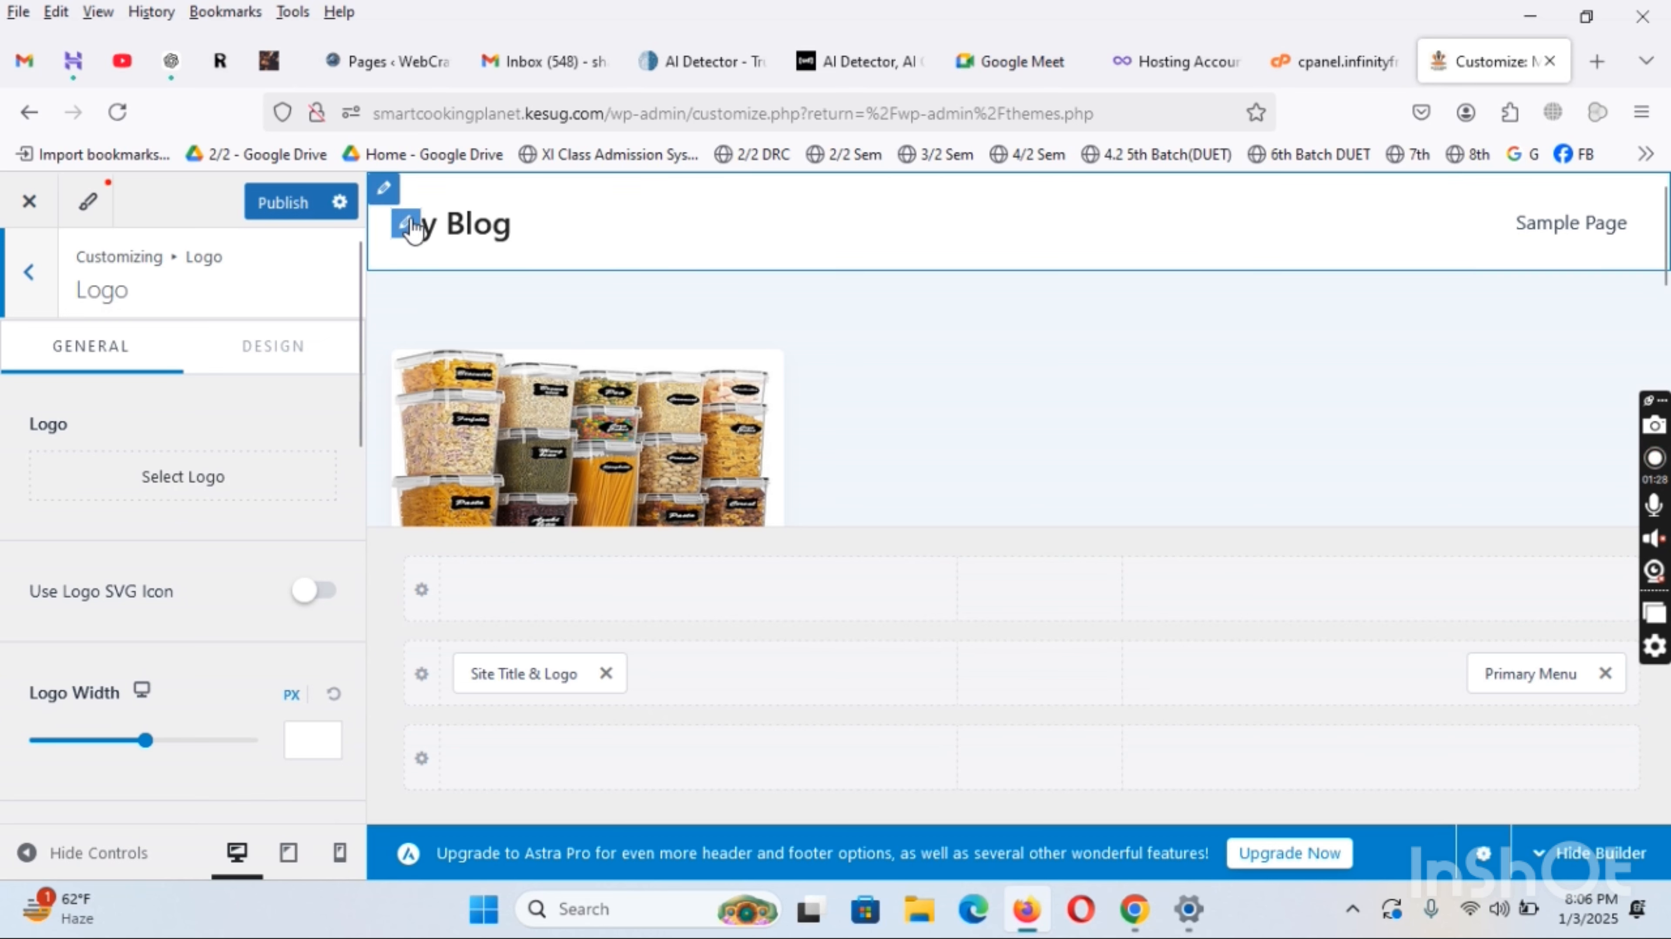
{"action": "left_click", "coordinate": [198, 501]}
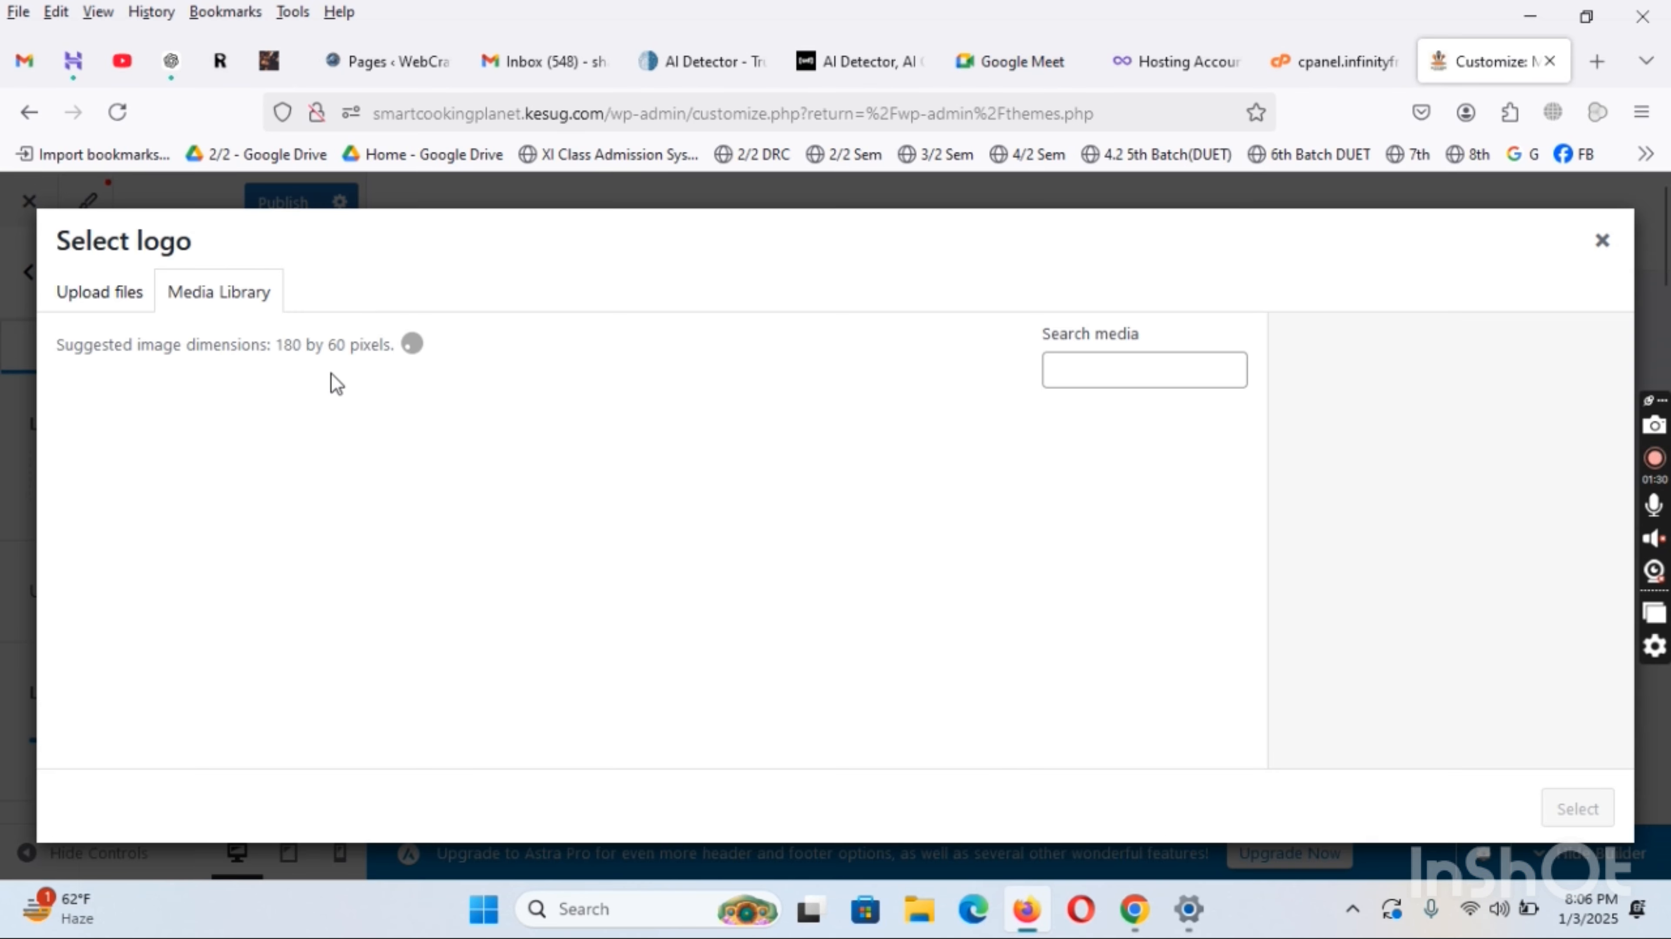
{"action": "left_click", "coordinate": [815, 510]}
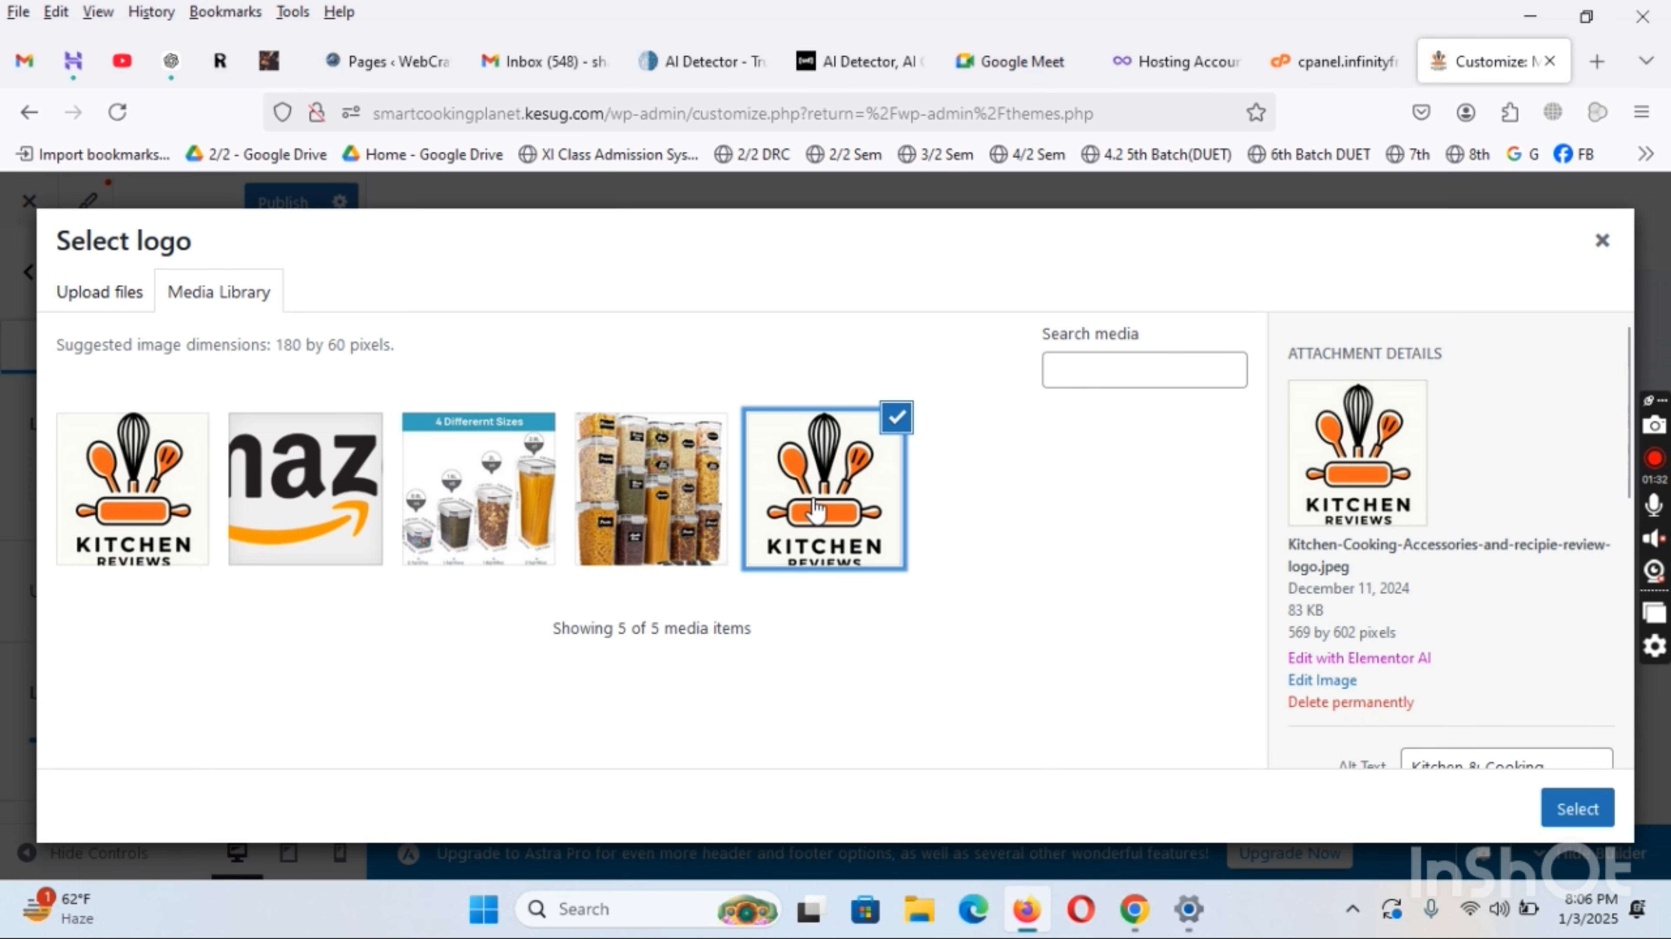
{"action": "left_click", "coordinate": [1576, 811]}
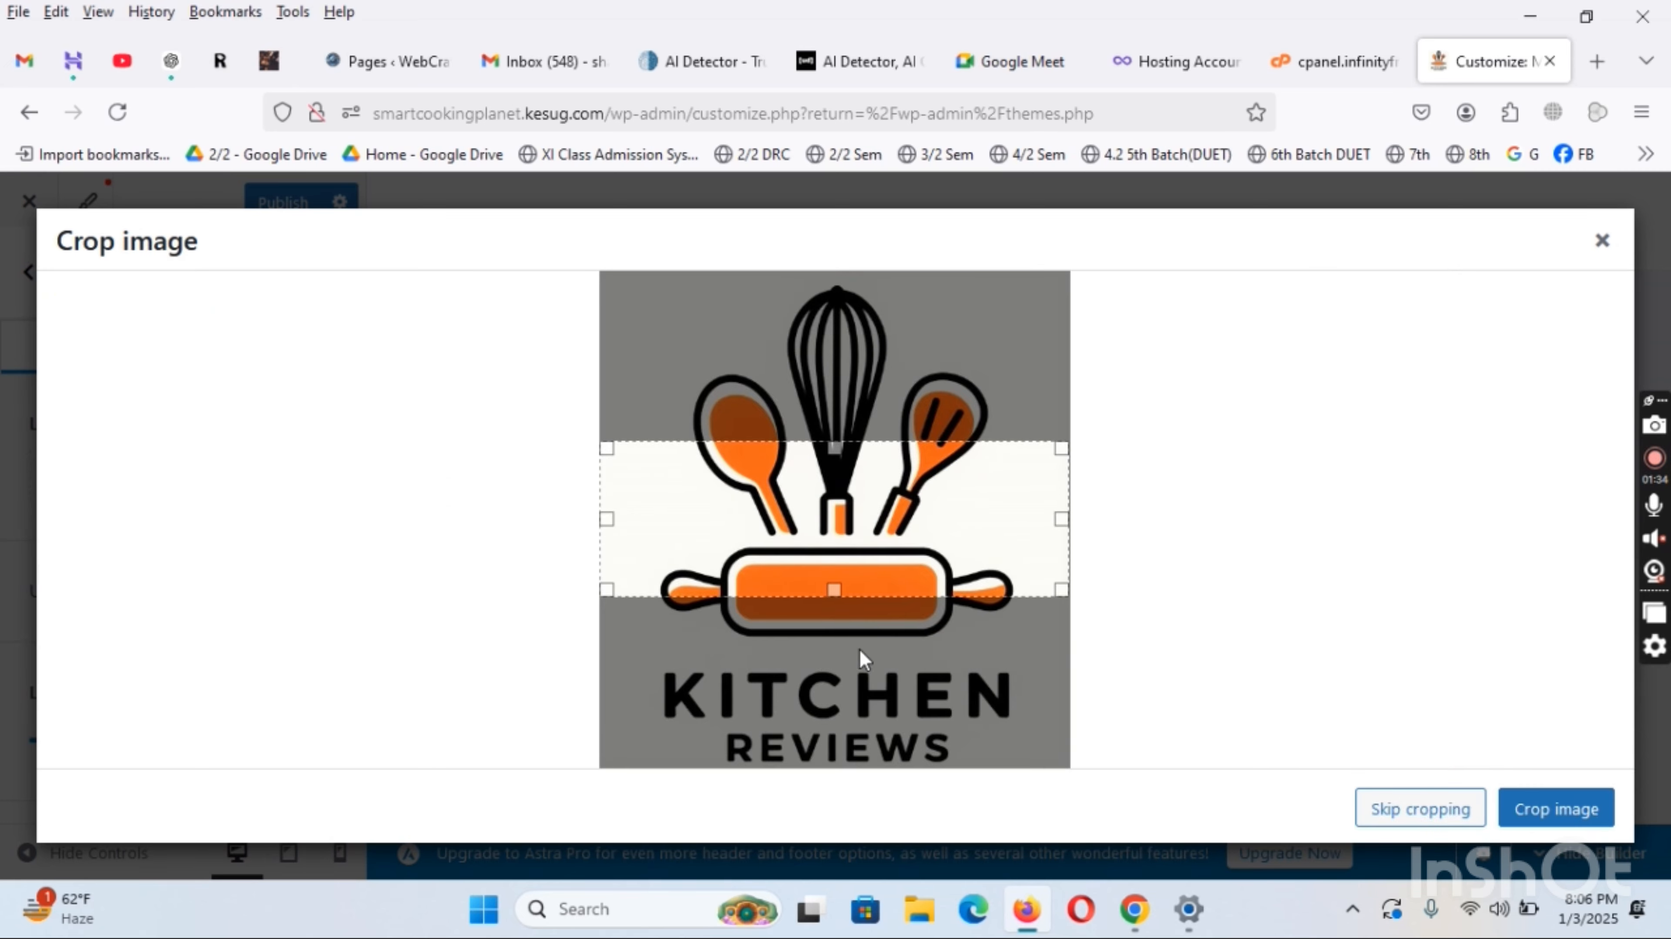
{"action": "left_click_drag", "start_coordinate": [832, 590], "coordinate": [860, 842]}
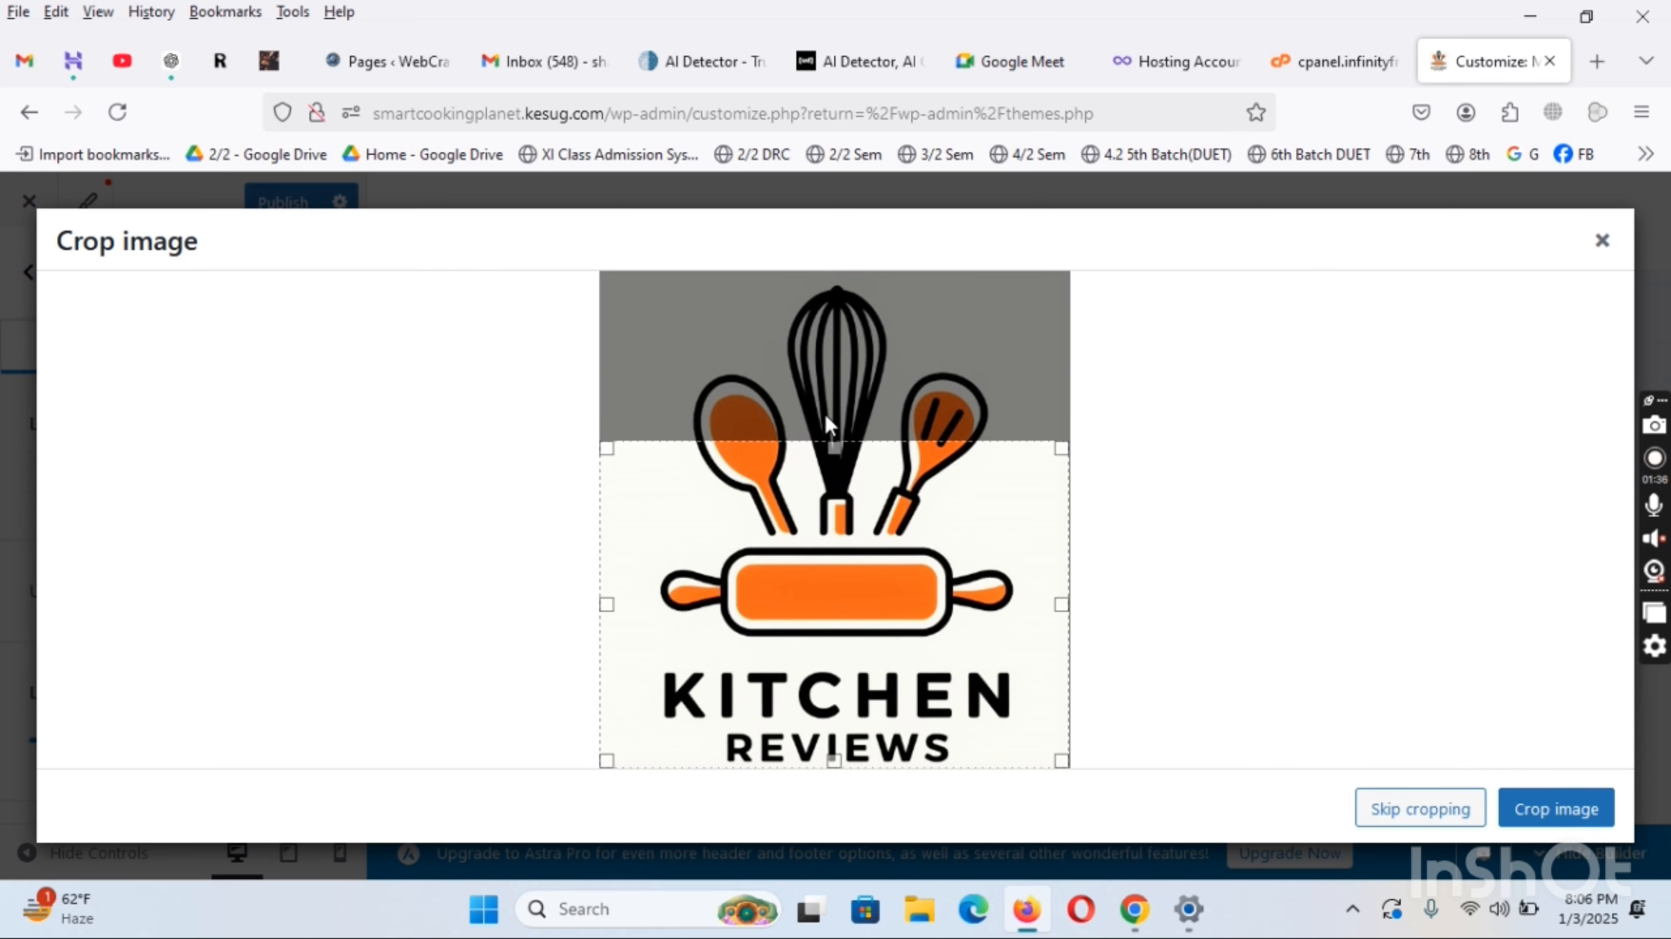
{"action": "left_click_drag", "start_coordinate": [834, 442], "coordinate": [834, 290]}
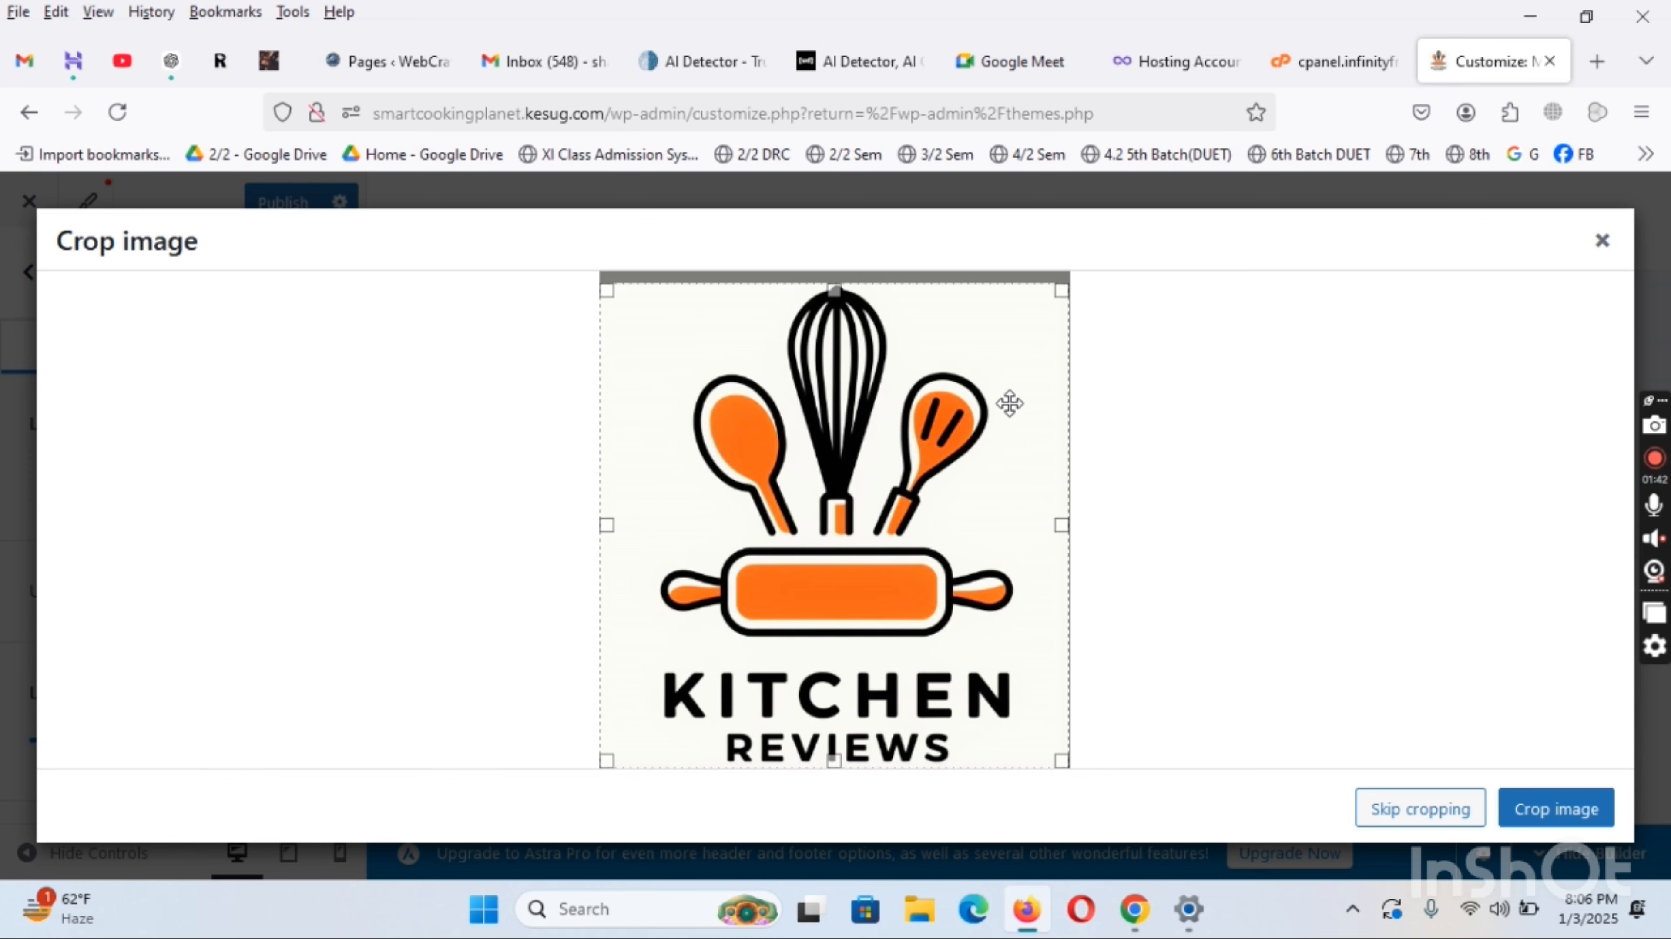
{"action": "left_click", "coordinate": [1553, 810]}
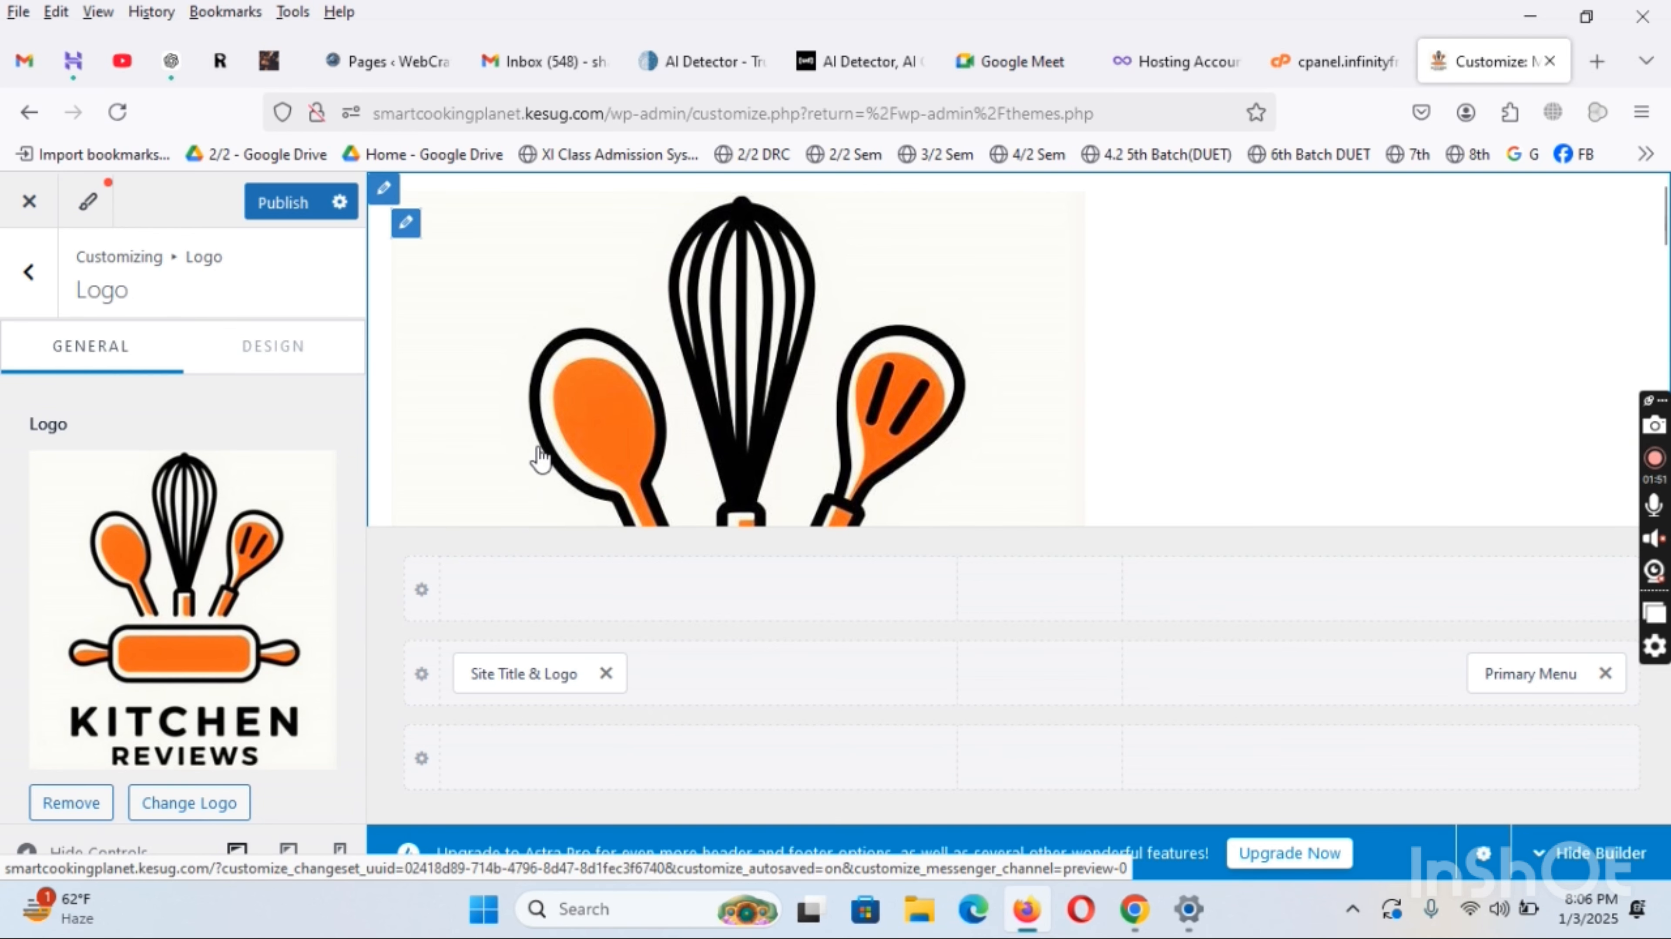
Set the header logo's width to 90 px
{"action": "scroll", "coordinate": [238, 602], "scroll_direction": "down", "scroll_amount": 2}
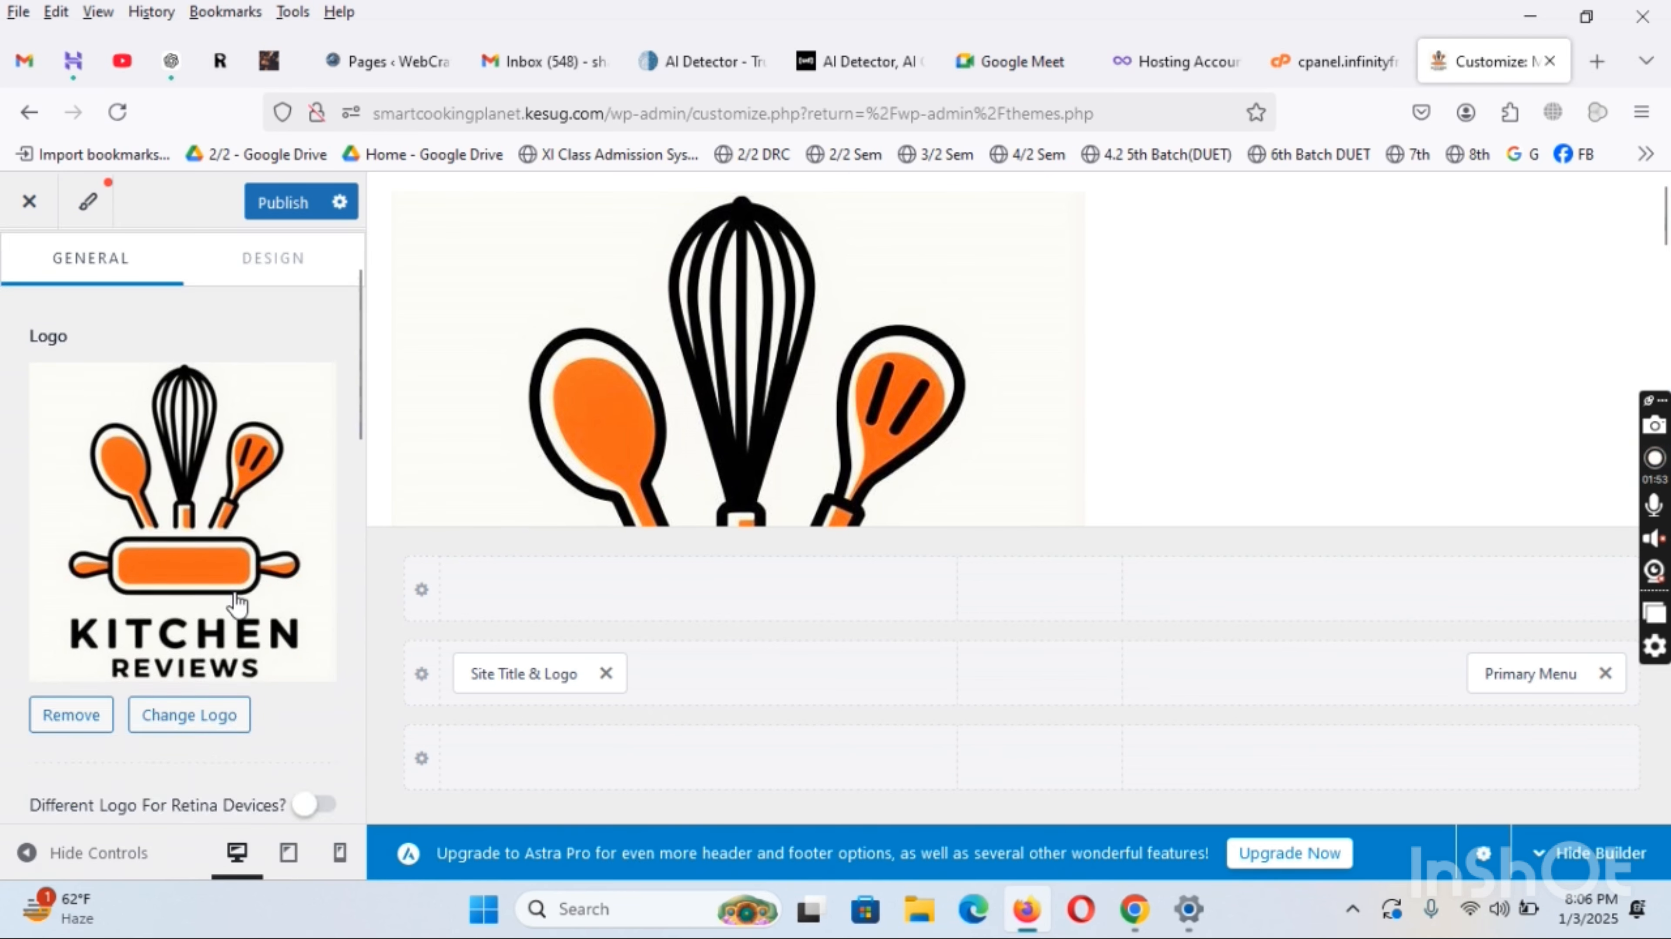
{"action": "scroll", "coordinate": [238, 602], "scroll_direction": "down", "scroll_amount": 5}
{"action": "left_click_drag", "start_coordinate": [182, 543], "coordinate": [65, 544]}
{"action": "left_click_drag", "start_coordinate": [315, 550], "coordinate": [320, 546]}
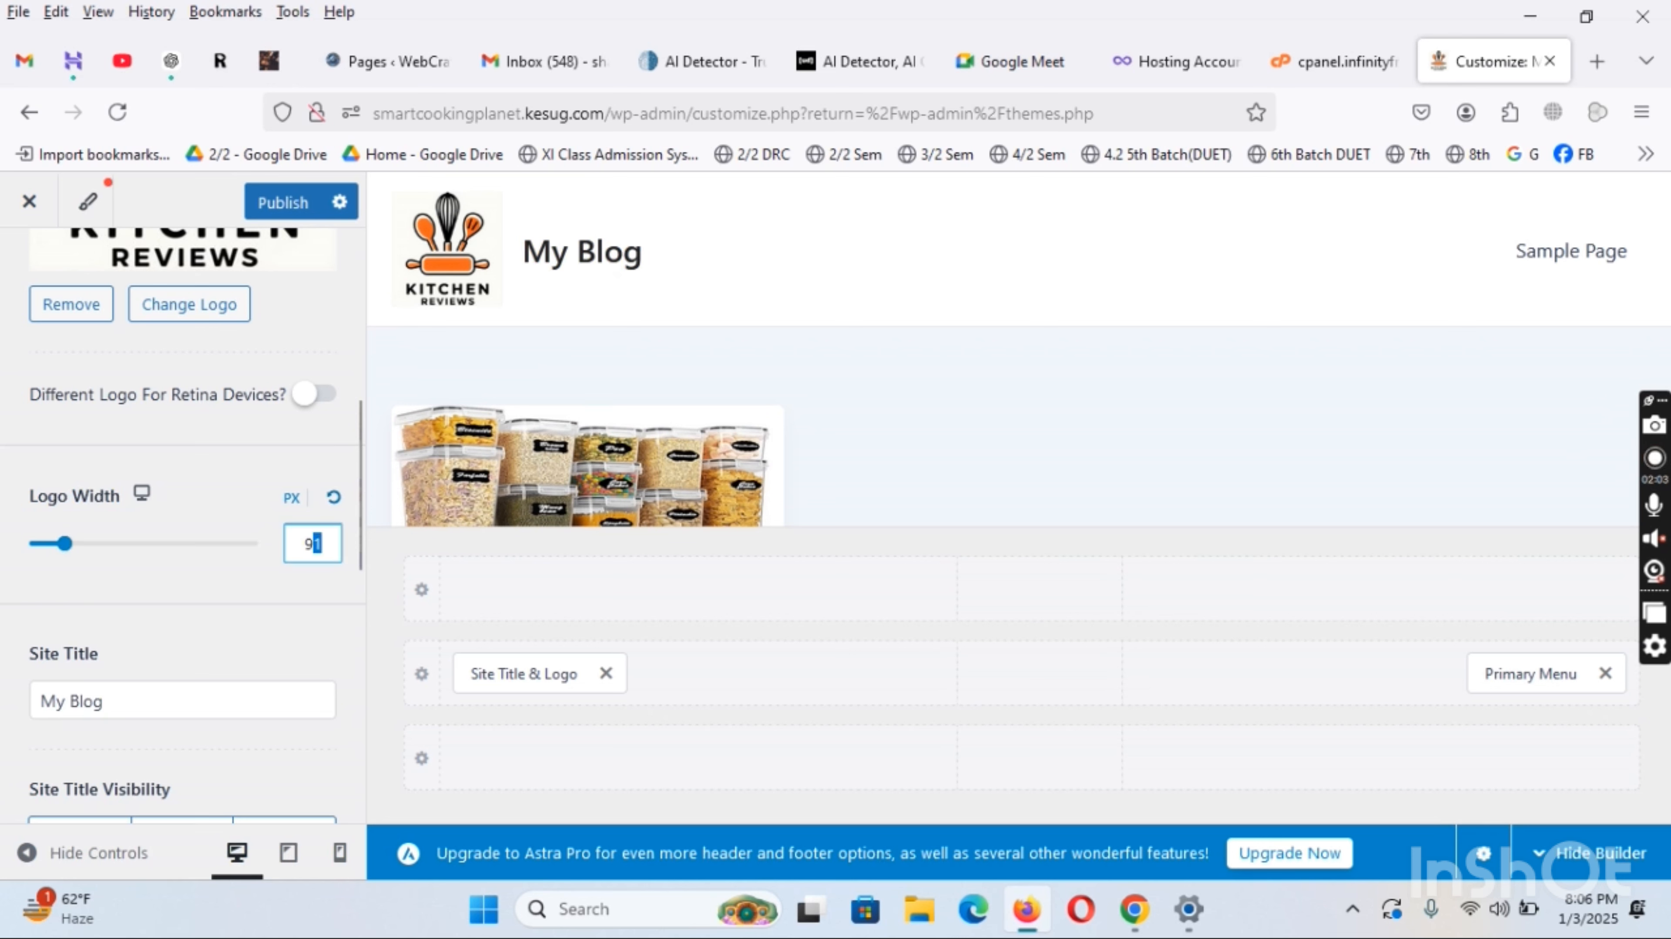
{"action": "type", "text": "0"}
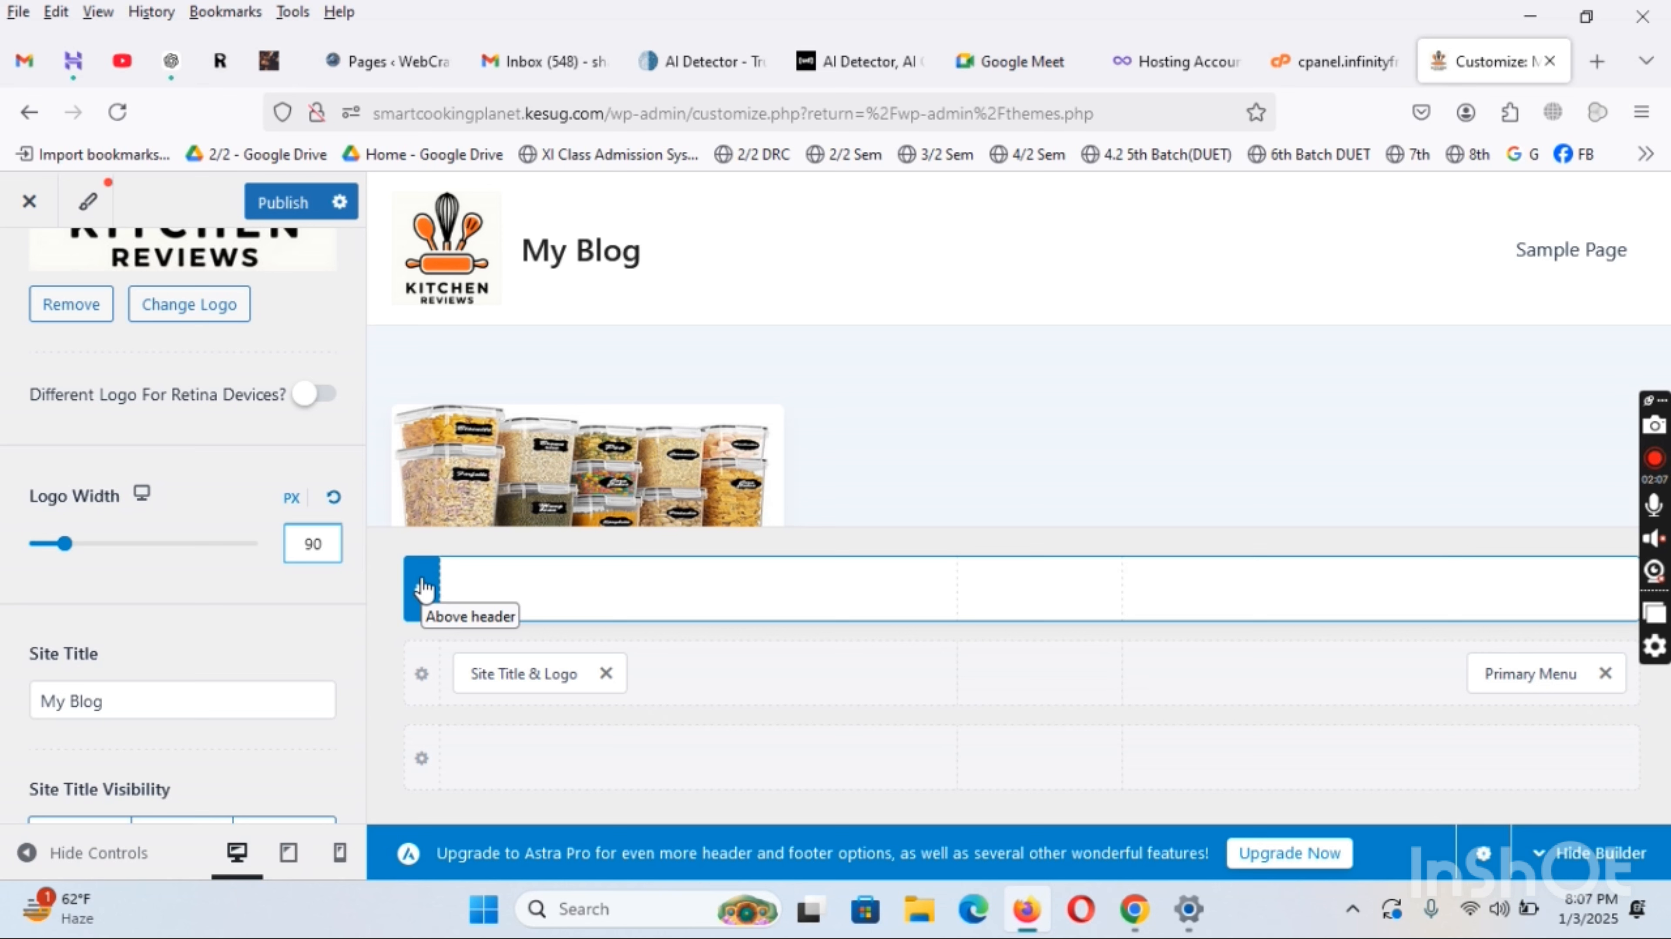
Try to publish the logo changes
{"action": "left_click", "coordinate": [269, 218]}
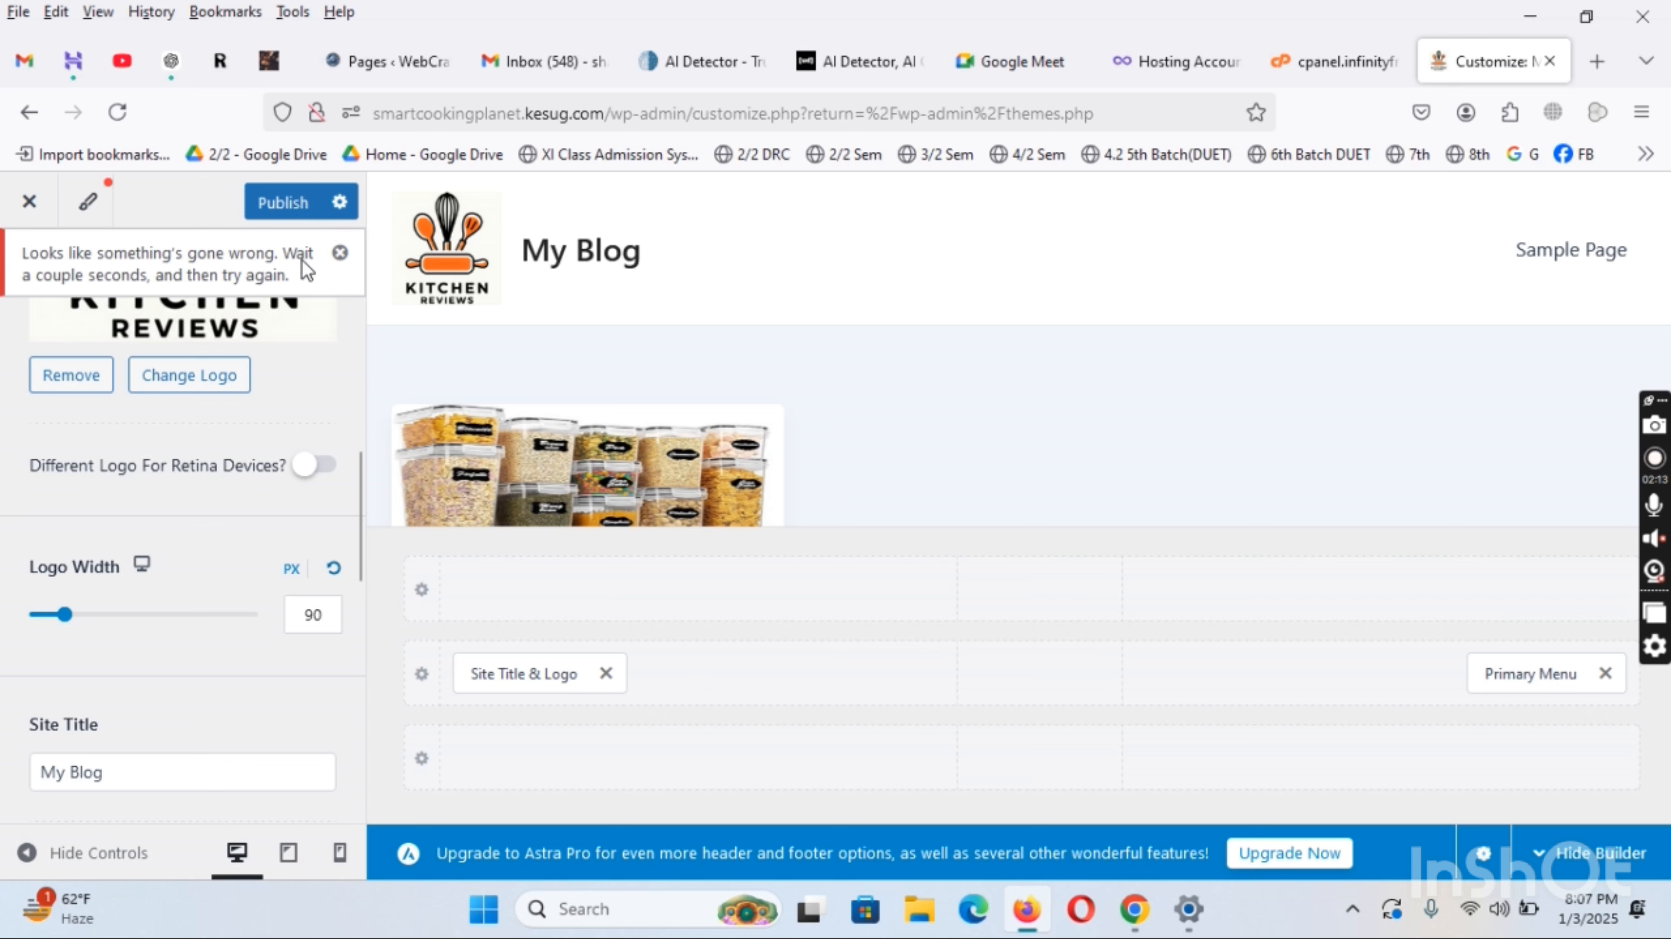
{"action": "left_click", "coordinate": [339, 253]}
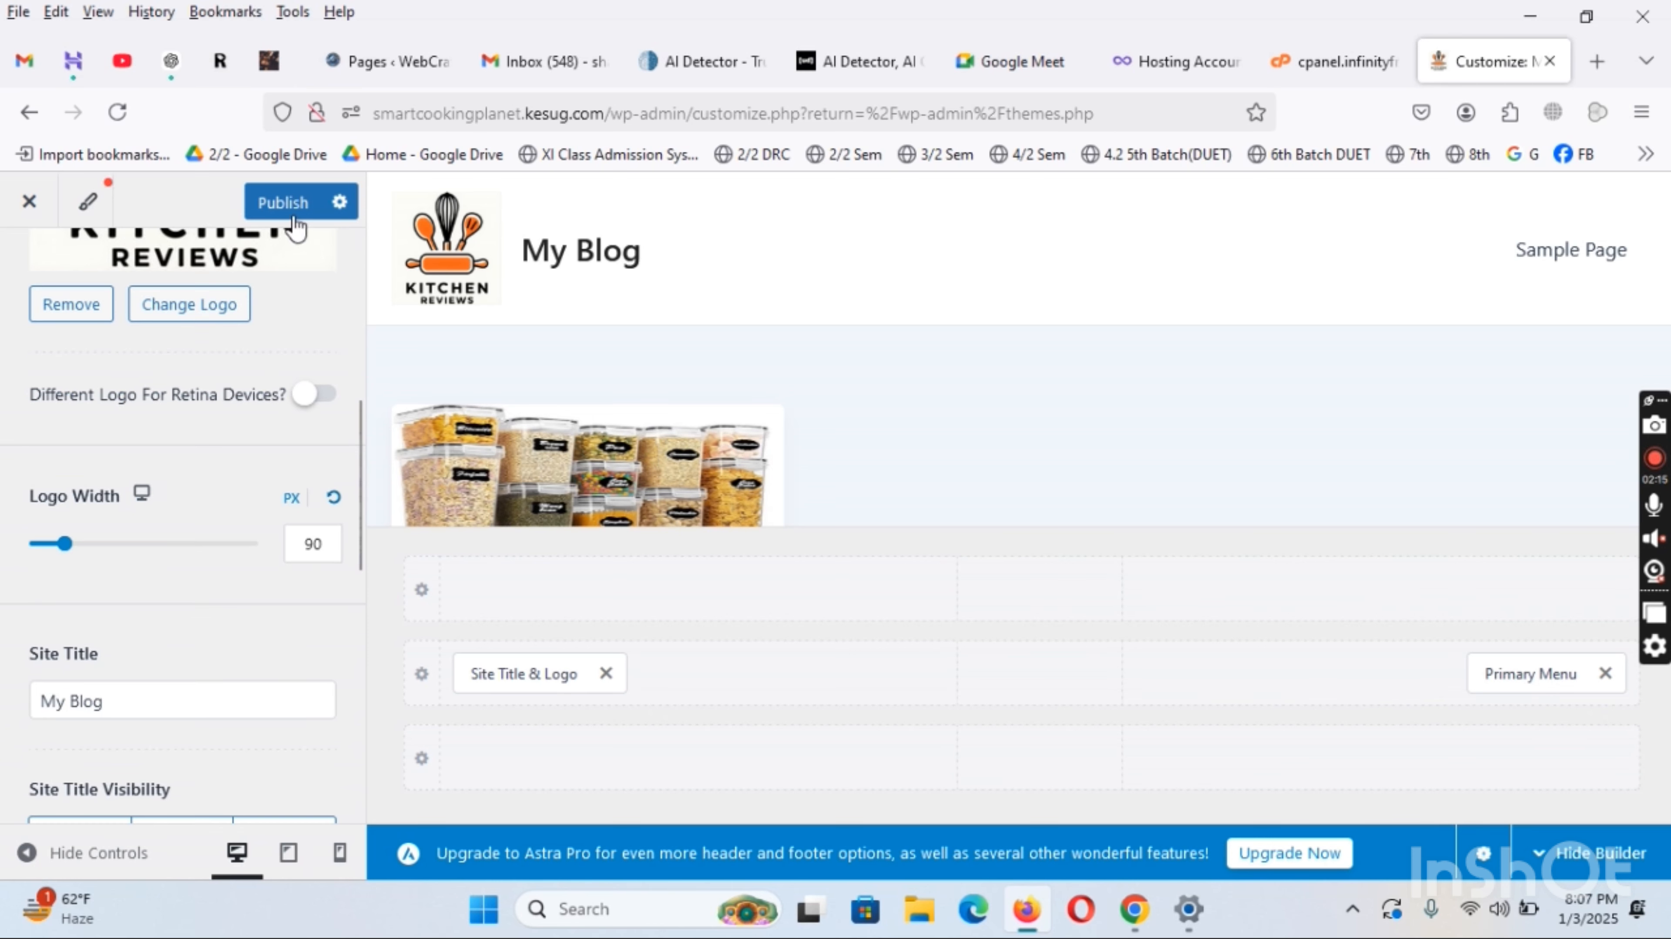
{"action": "left_click", "coordinate": [283, 203]}
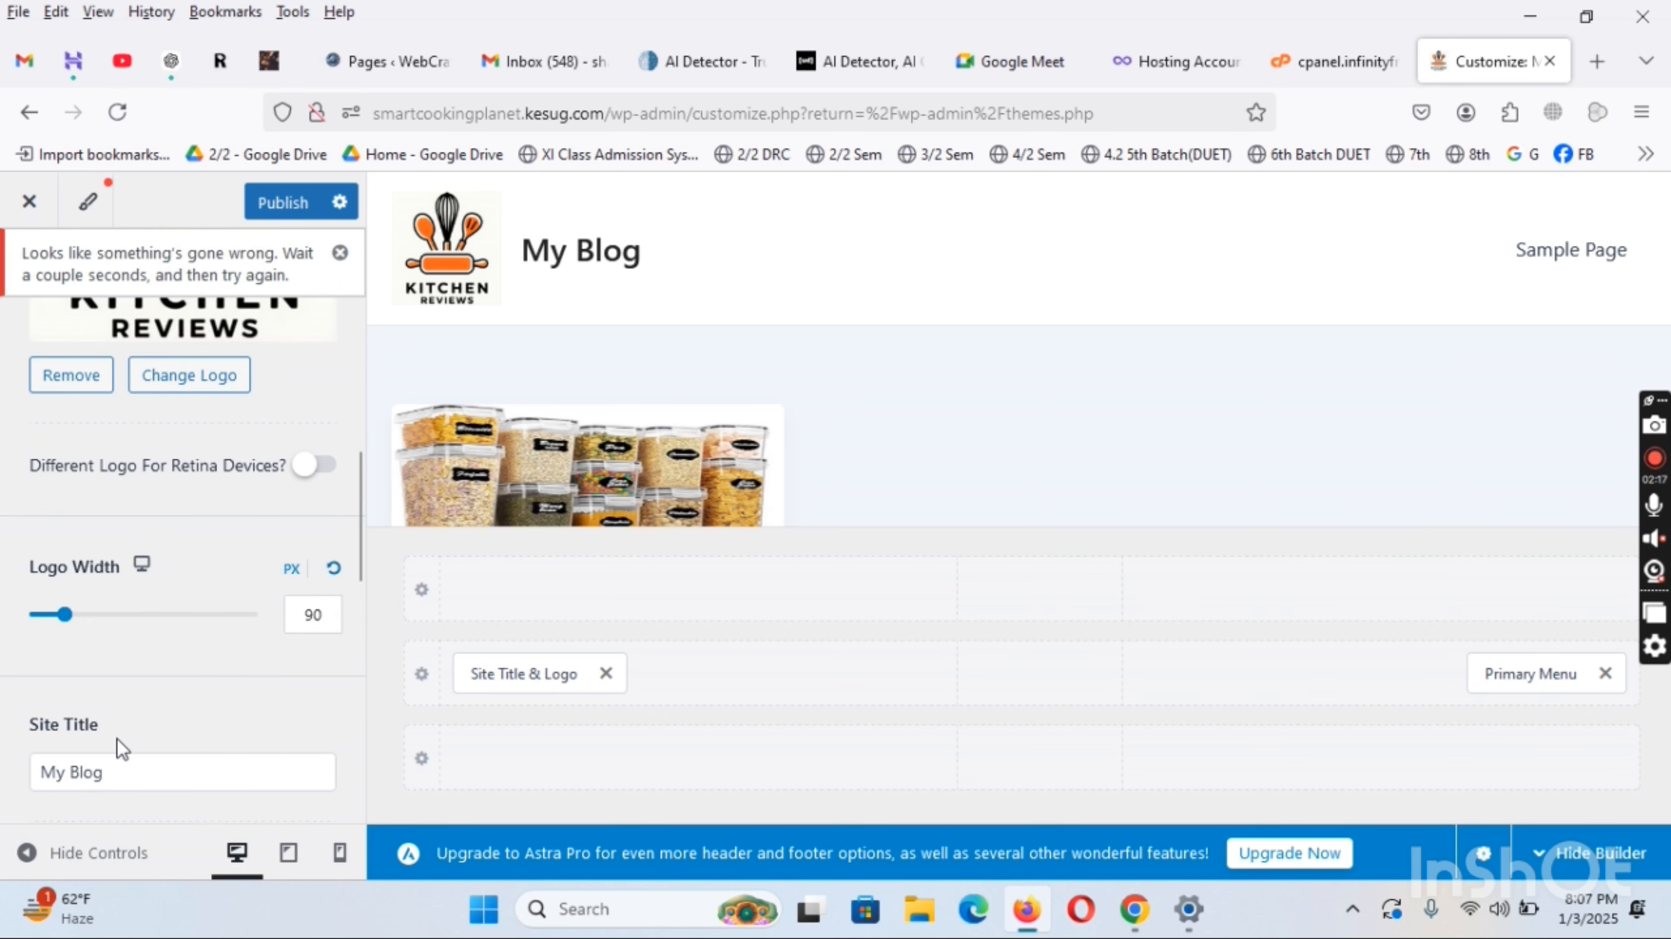
Change the site title to "Kitchen and Cooking Accessories" and publish the customizer changes
{"action": "scroll", "coordinate": [106, 698], "scroll_direction": "down", "scroll_amount": 3}
{"action": "left_click", "coordinate": [145, 526]}
{"action": "left_click_drag", "start_coordinate": [131, 530], "coordinate": [45, 533]}
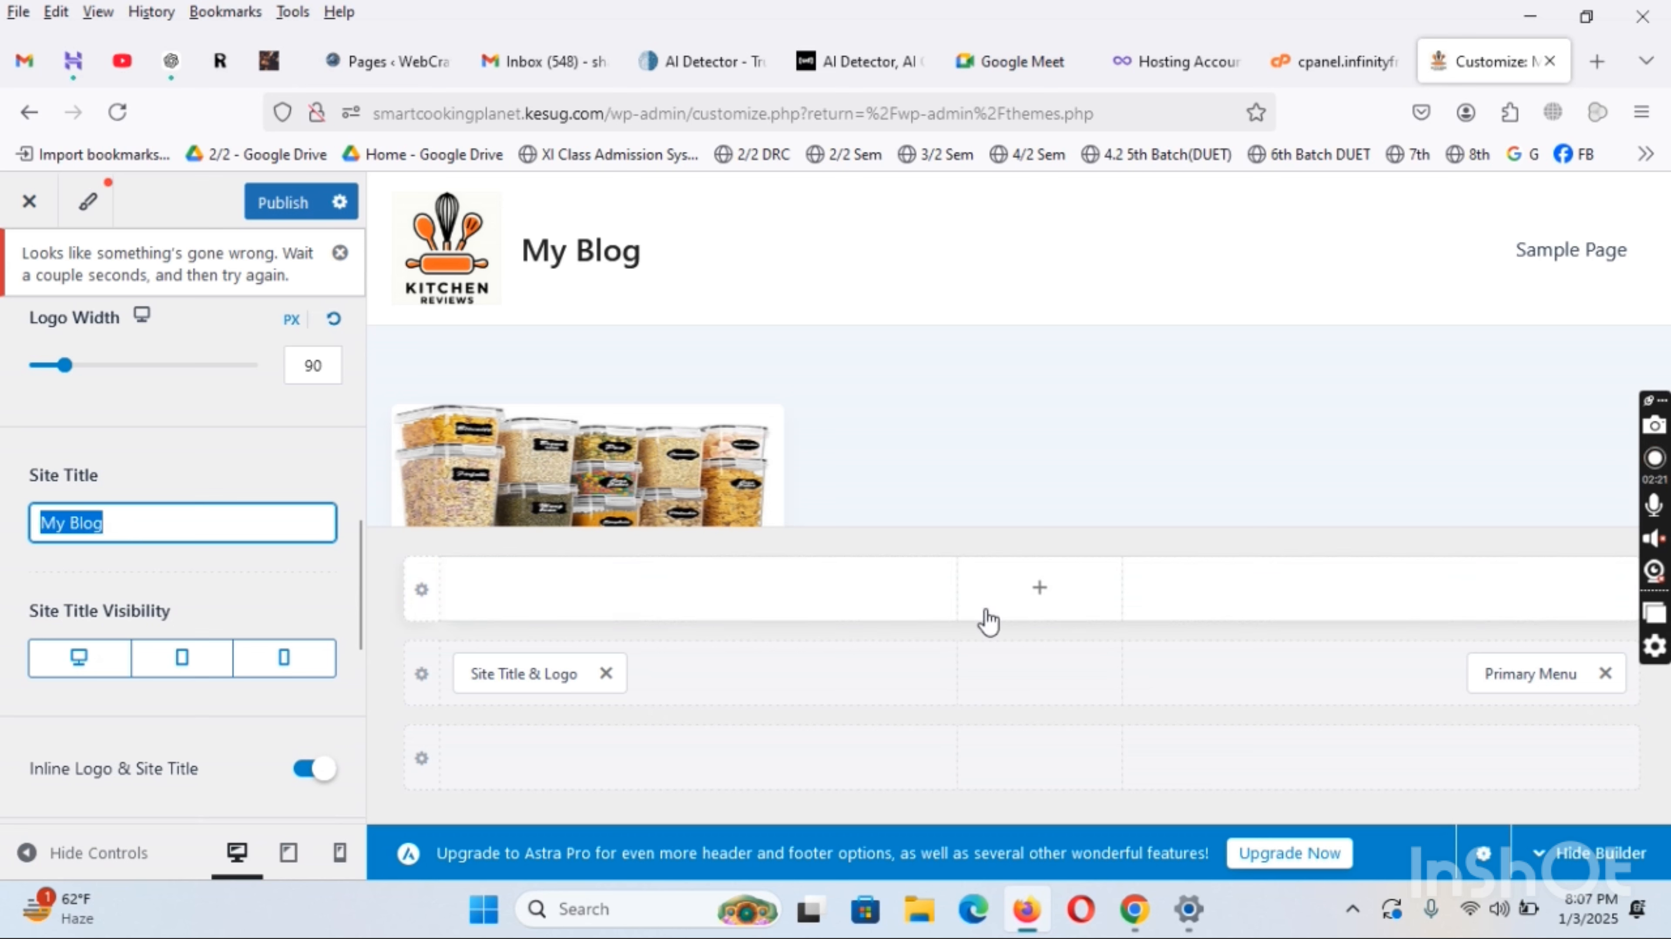
{"action": "type", "text": "Kit"}
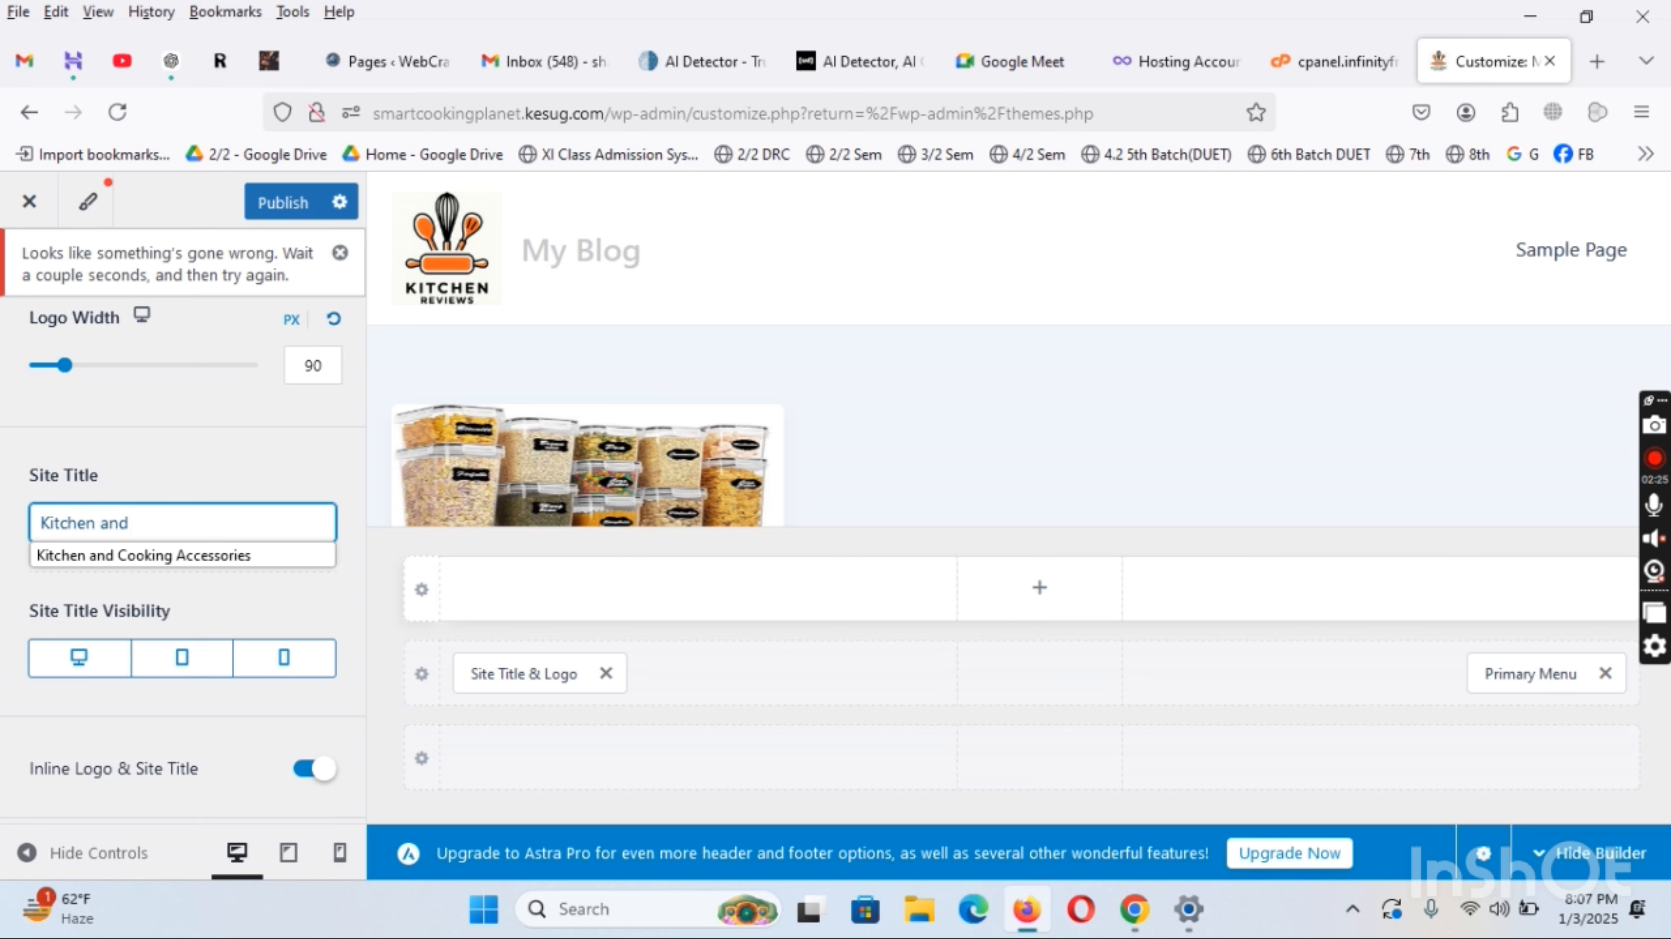
{"action": "type", "text": "chen and"}
{"action": "left_click", "coordinate": [150, 563]}
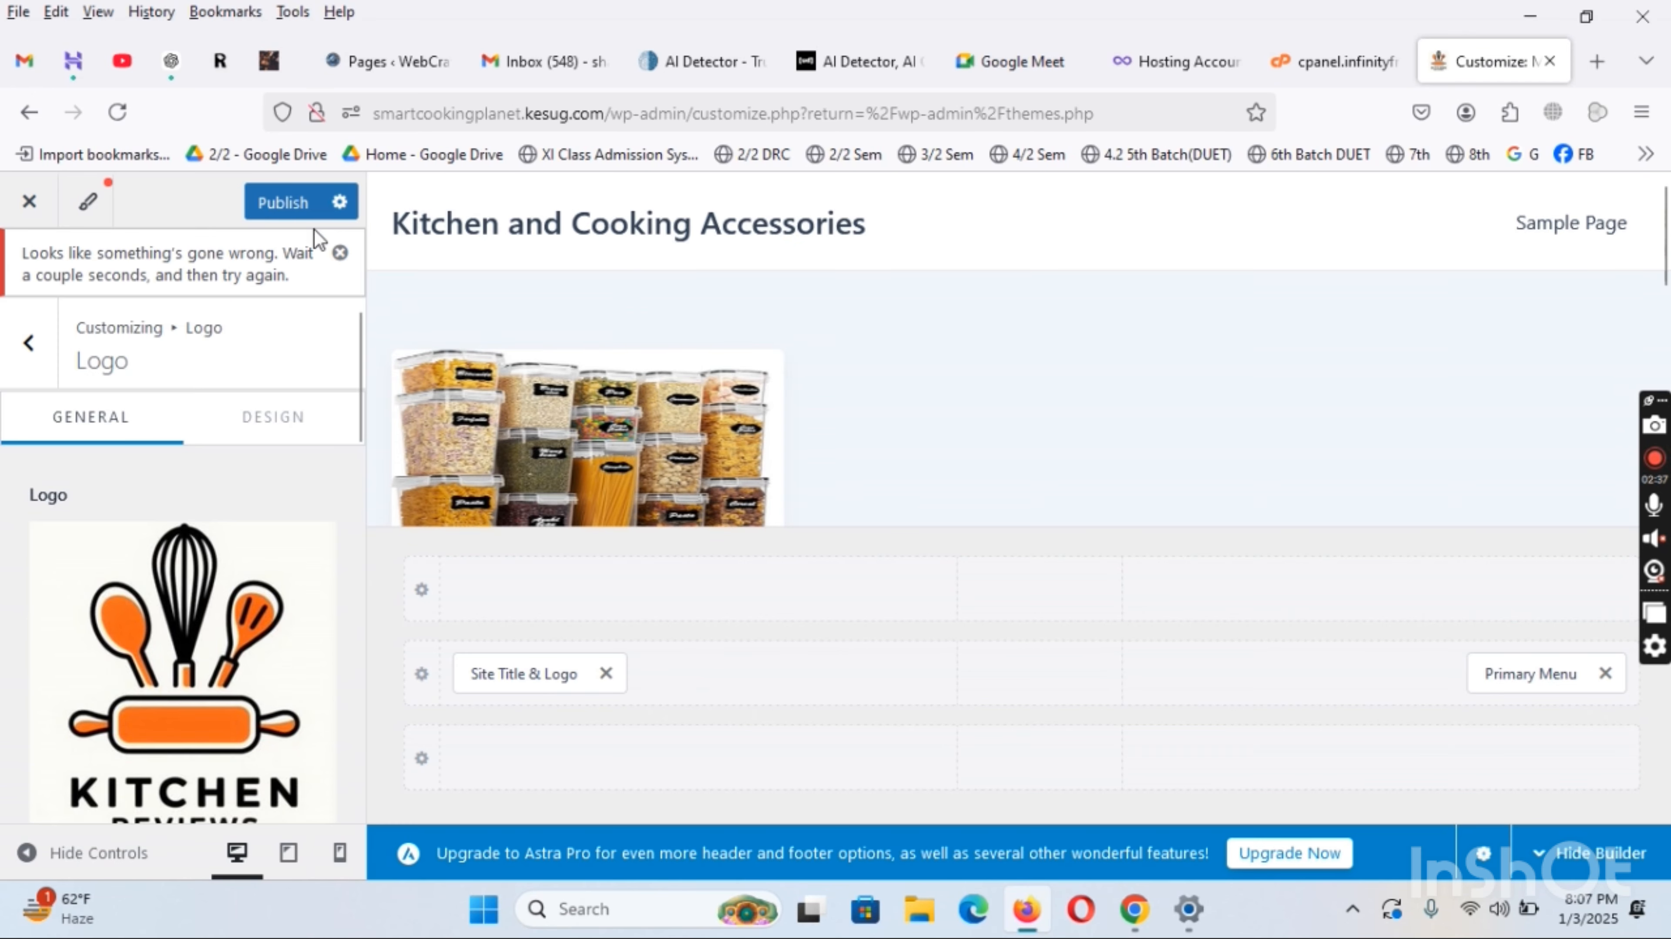
{"action": "left_click", "coordinate": [305, 216]}
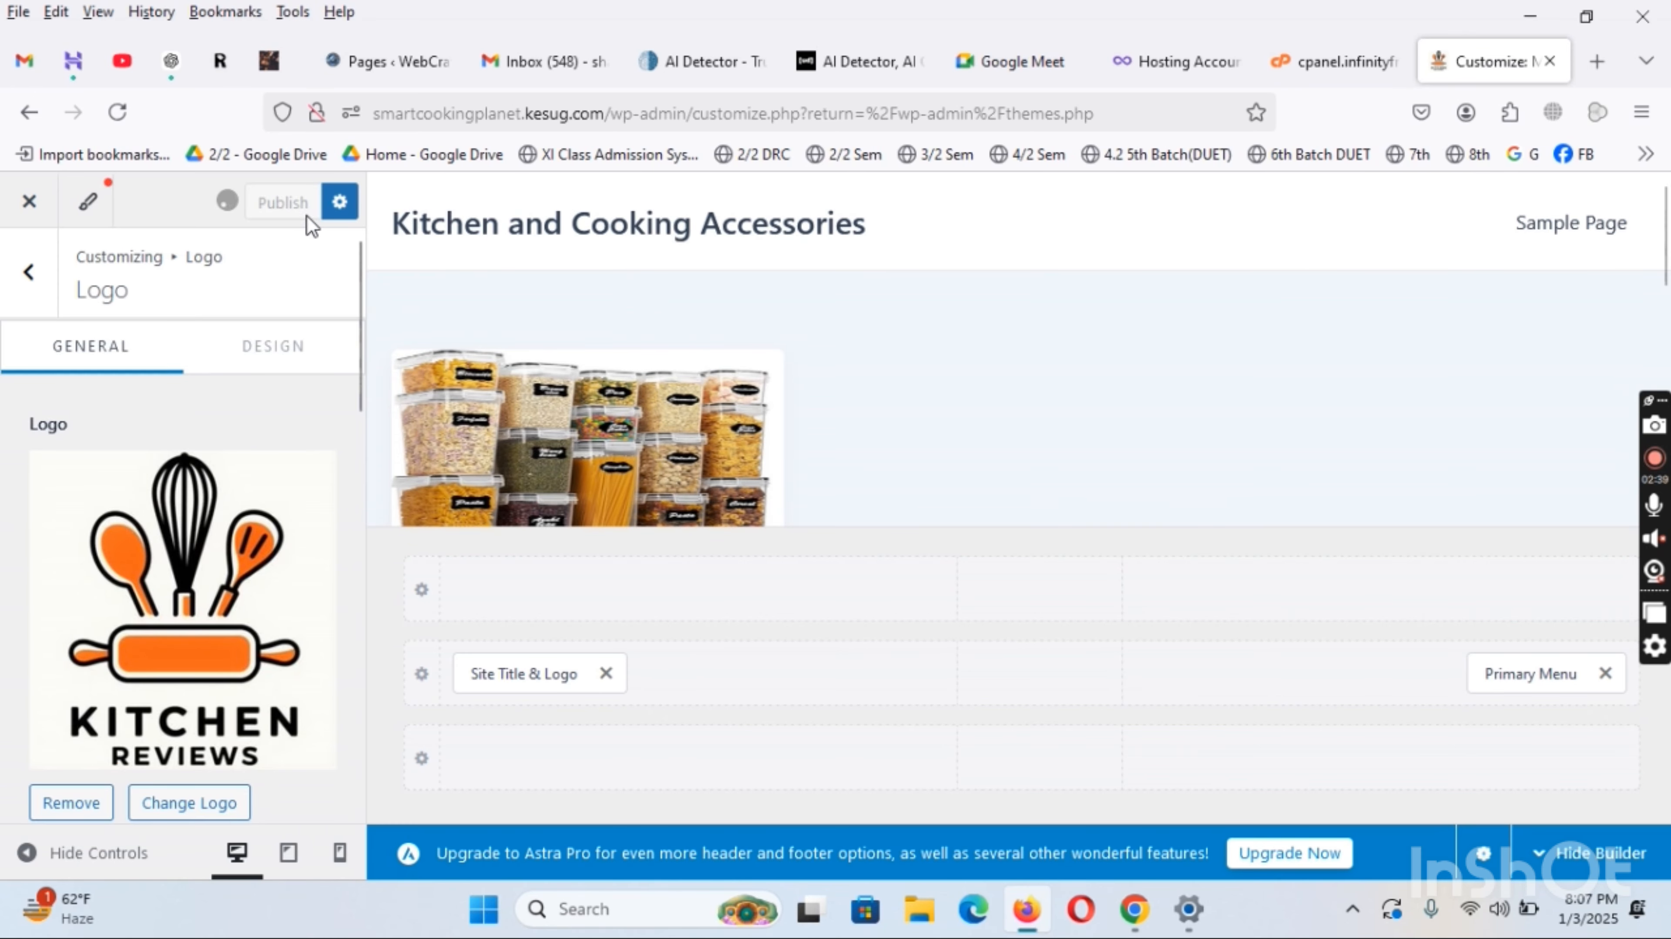
Open smartcookingplanet.kesug.com in a new browser tab to check the logo and title on the live site
{"action": "double_click", "coordinate": [604, 113]}
{"action": "key", "text": "ctrl+c"}
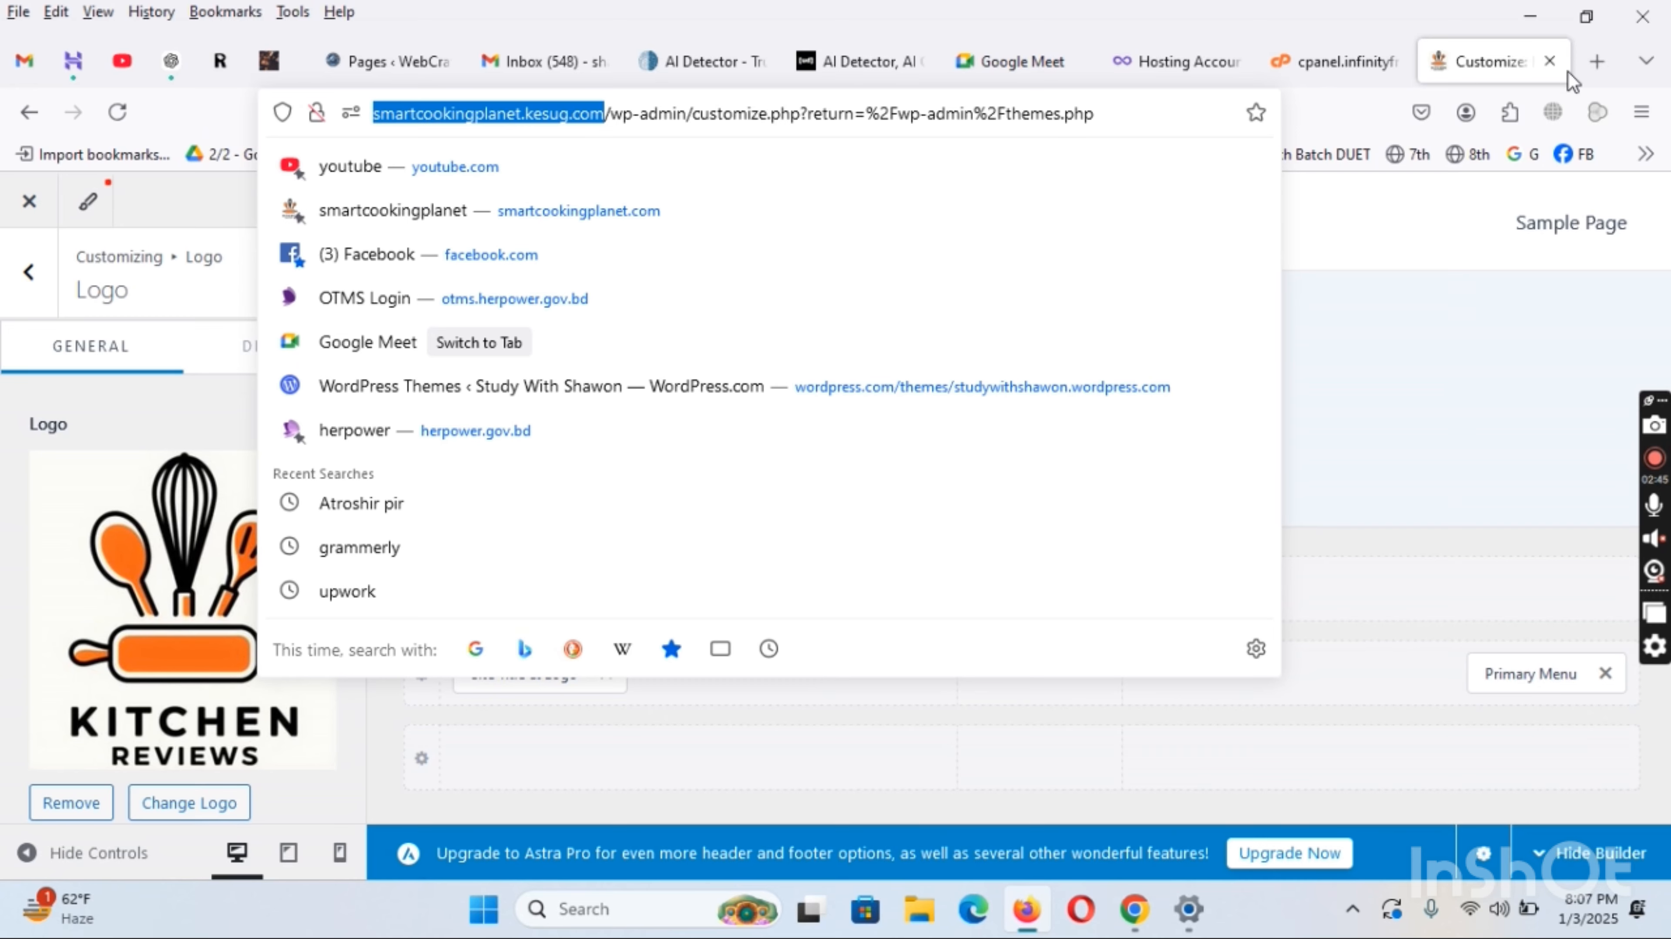
{"action": "left_click", "coordinate": [1597, 61]}
{"action": "key", "text": "ctrl+v"}
{"action": "key", "text": "Return"}
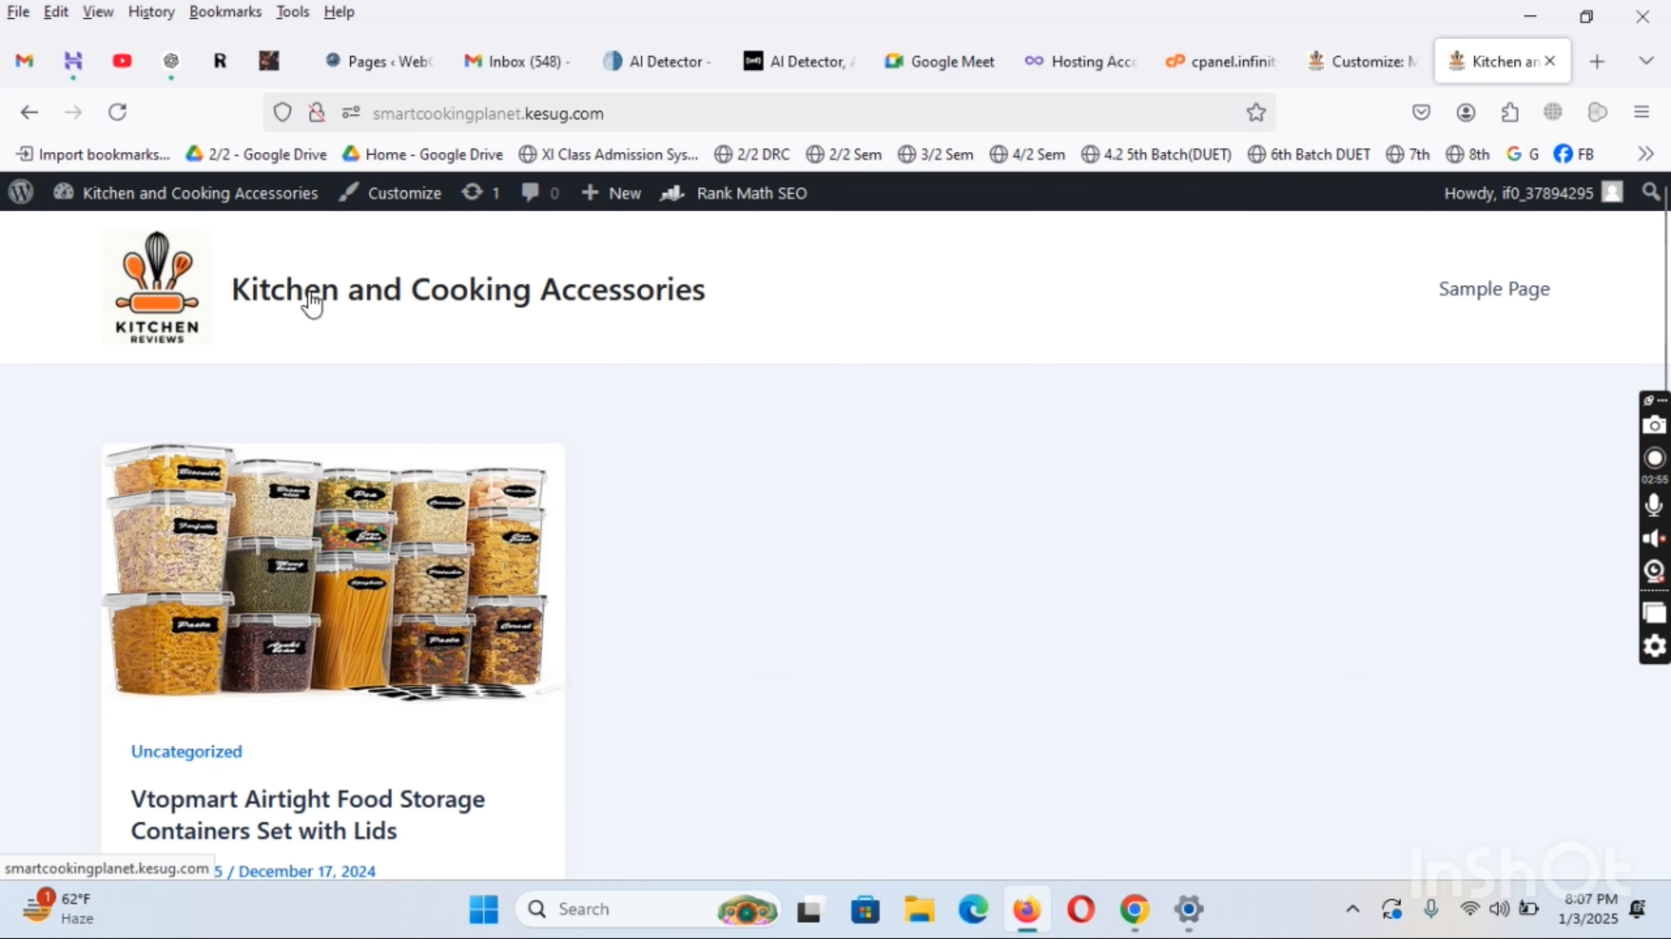
Return to the theme customizer, look through its main list of sections and close the customizer
{"action": "left_click", "coordinate": [1361, 62]}
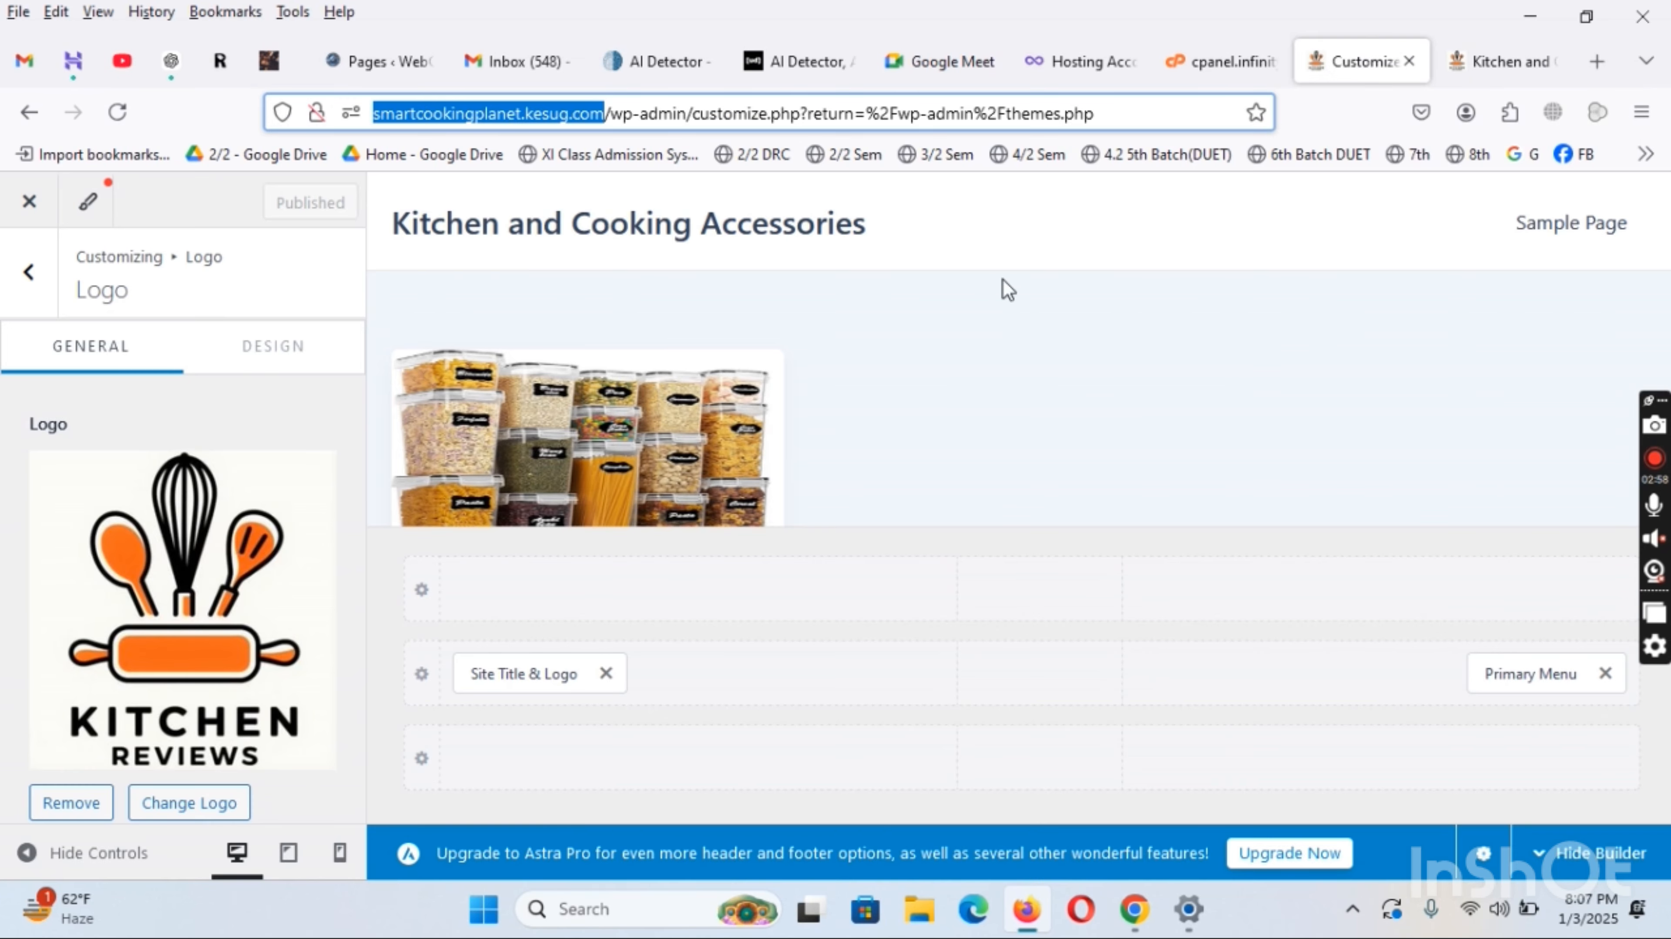
{"action": "left_click", "coordinate": [29, 271]}
{"action": "left_click", "coordinate": [29, 271]}
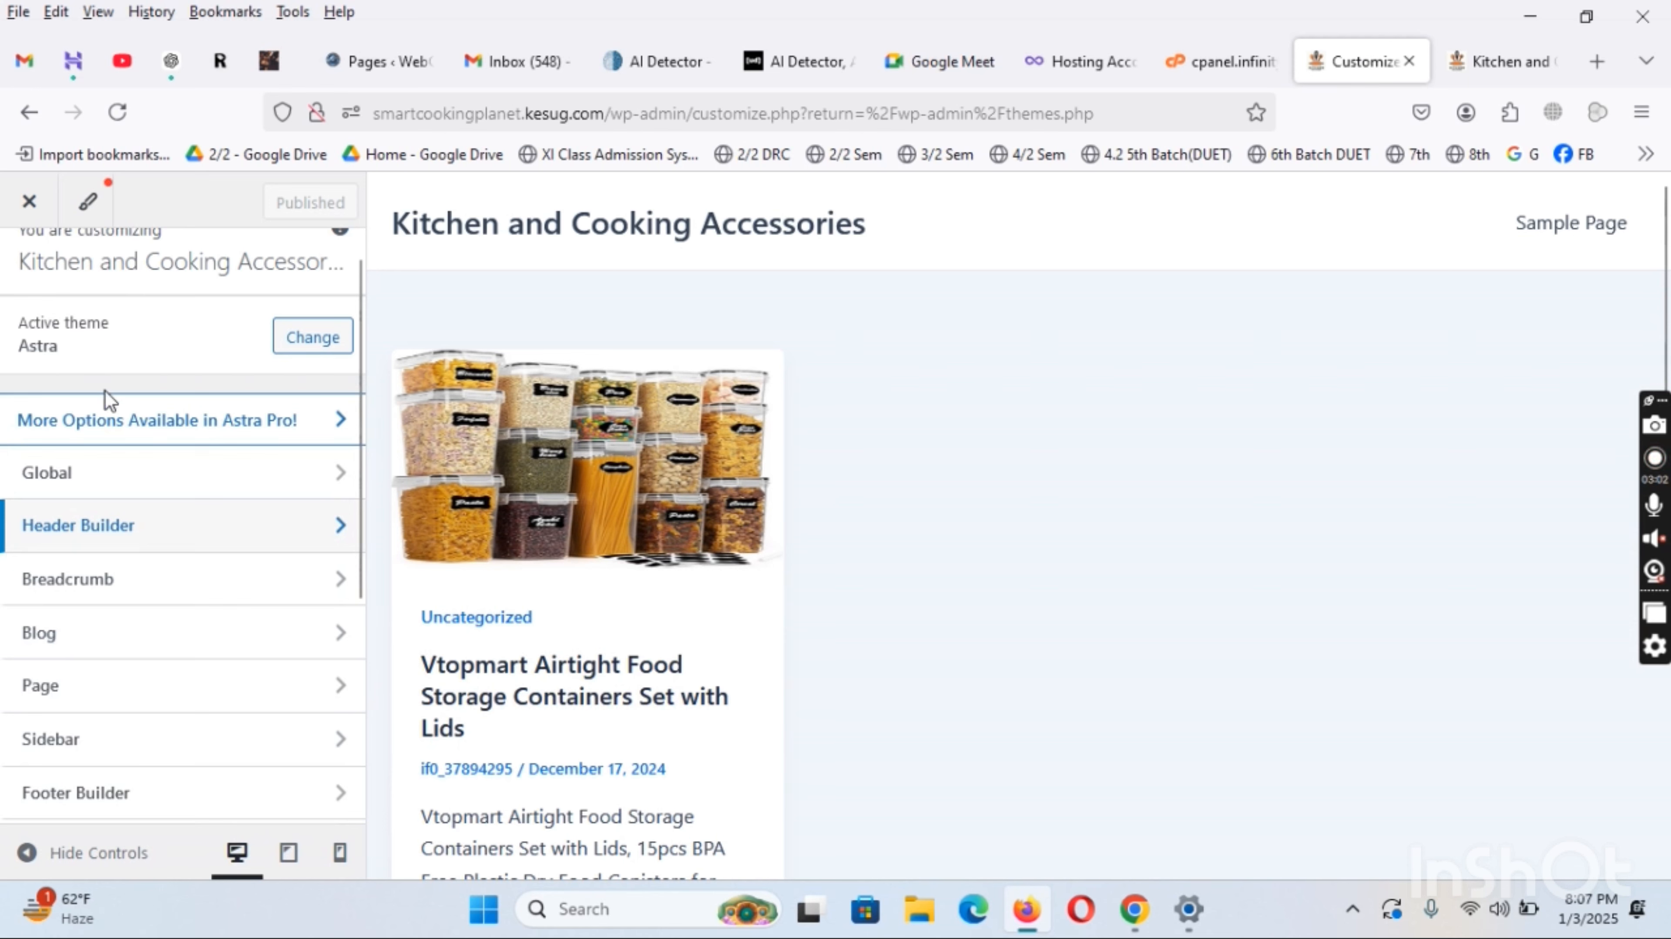
{"action": "scroll", "coordinate": [127, 466], "scroll_direction": "up", "scroll_amount": 1}
{"action": "scroll", "coordinate": [177, 514], "scroll_direction": "down", "scroll_amount": 2}
{"action": "scroll", "coordinate": [177, 515], "scroll_direction": "down", "scroll_amount": 3}
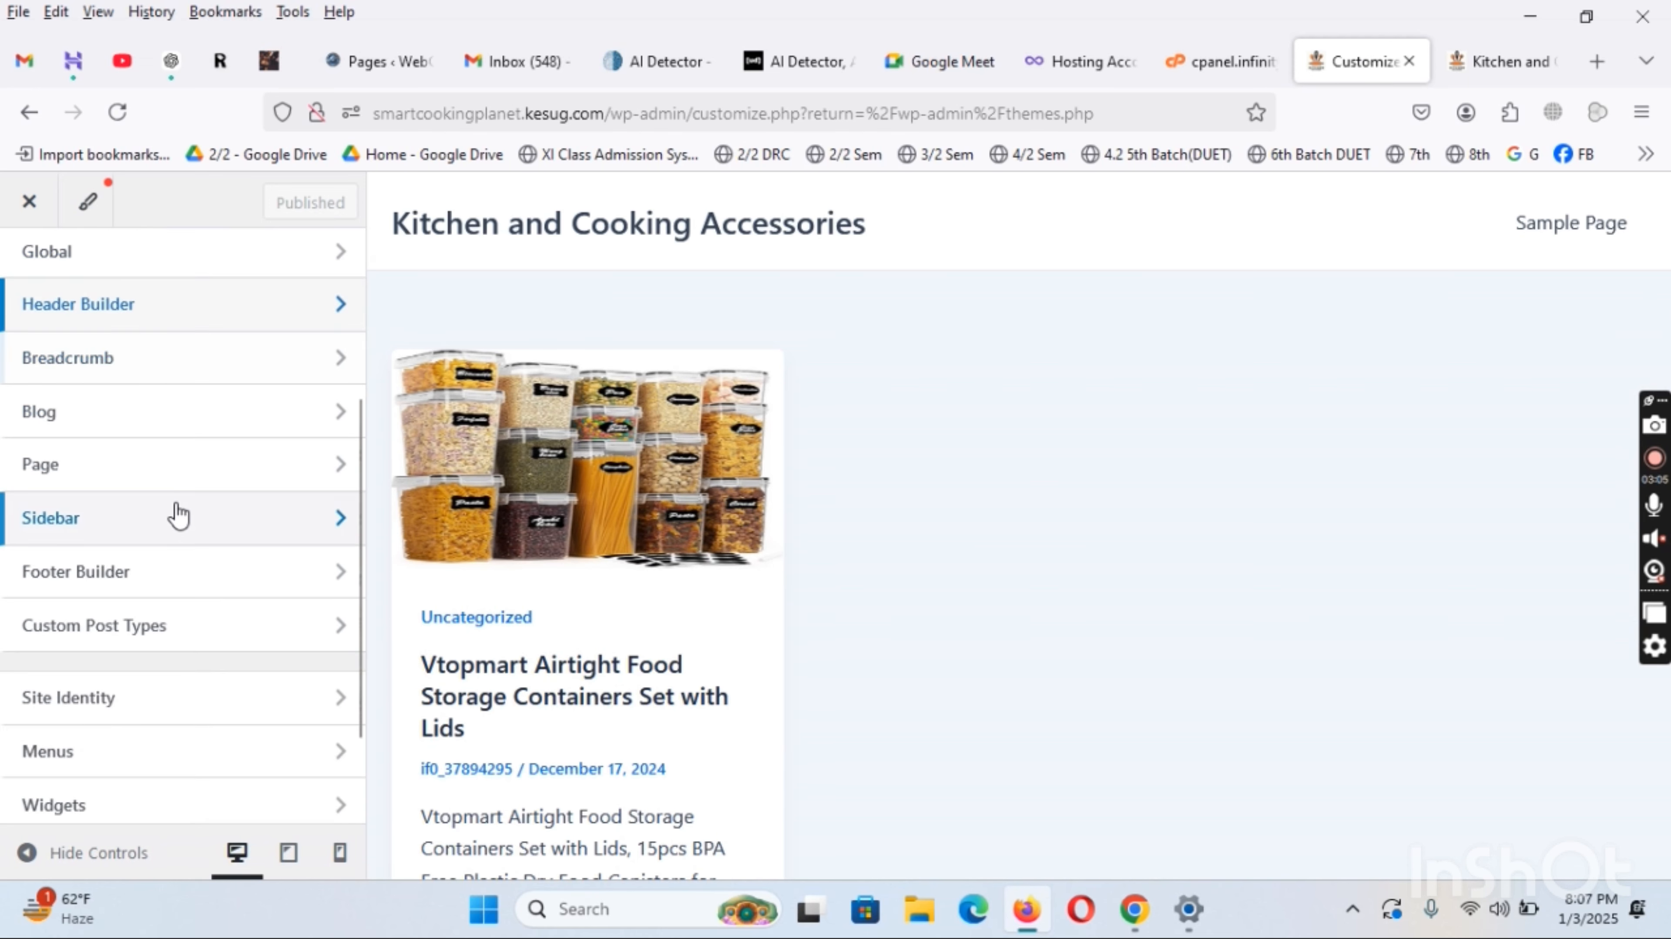
{"action": "scroll", "coordinate": [99, 565], "scroll_direction": "down", "scroll_amount": 2}
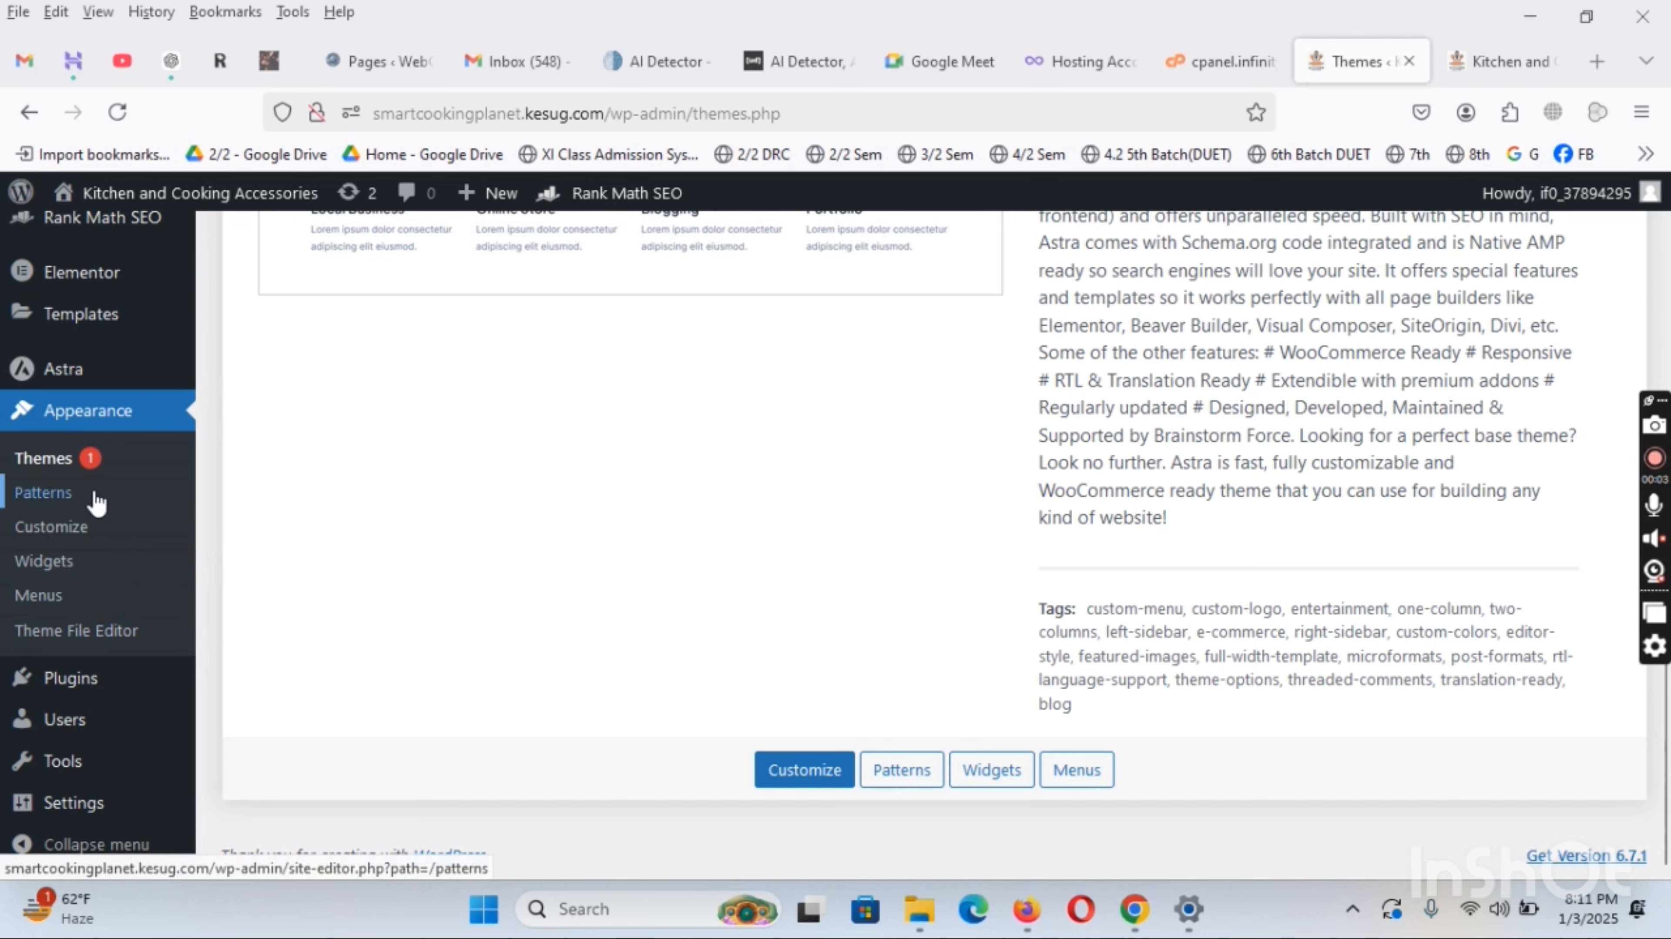
{"action": "left_click", "coordinate": [81, 532]}
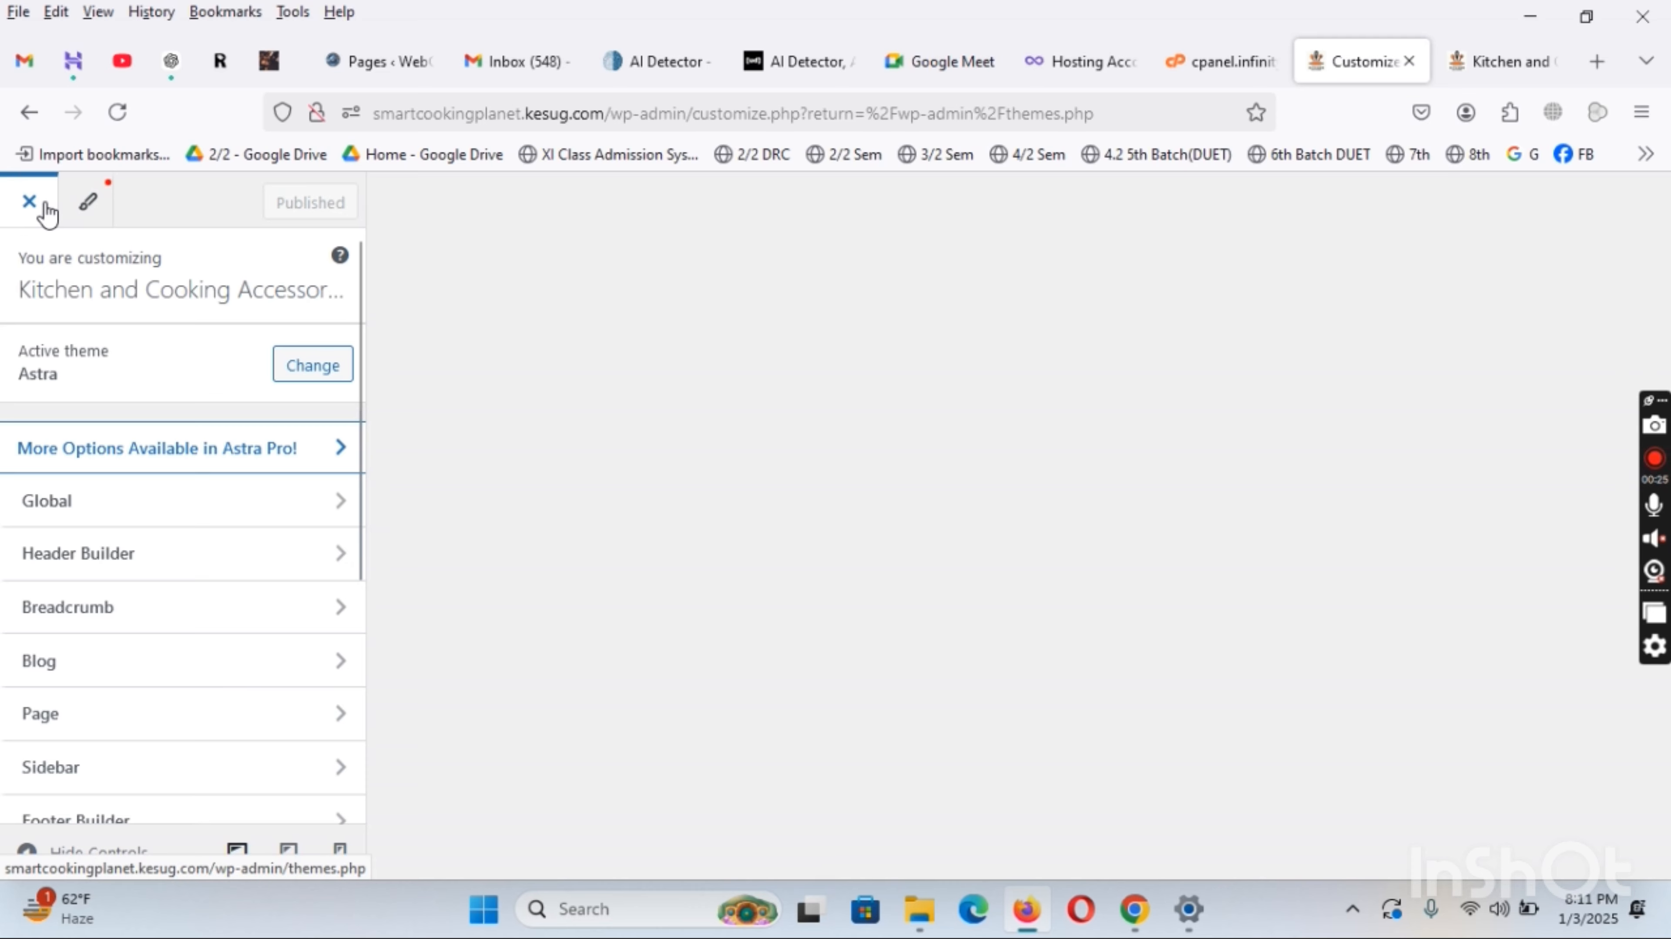
{"action": "left_click", "coordinate": [44, 208]}
Open the post categories page and enter "Kitchen" as both the name and slug of a new category
{"action": "mouse_move", "coordinate": [71, 321]}
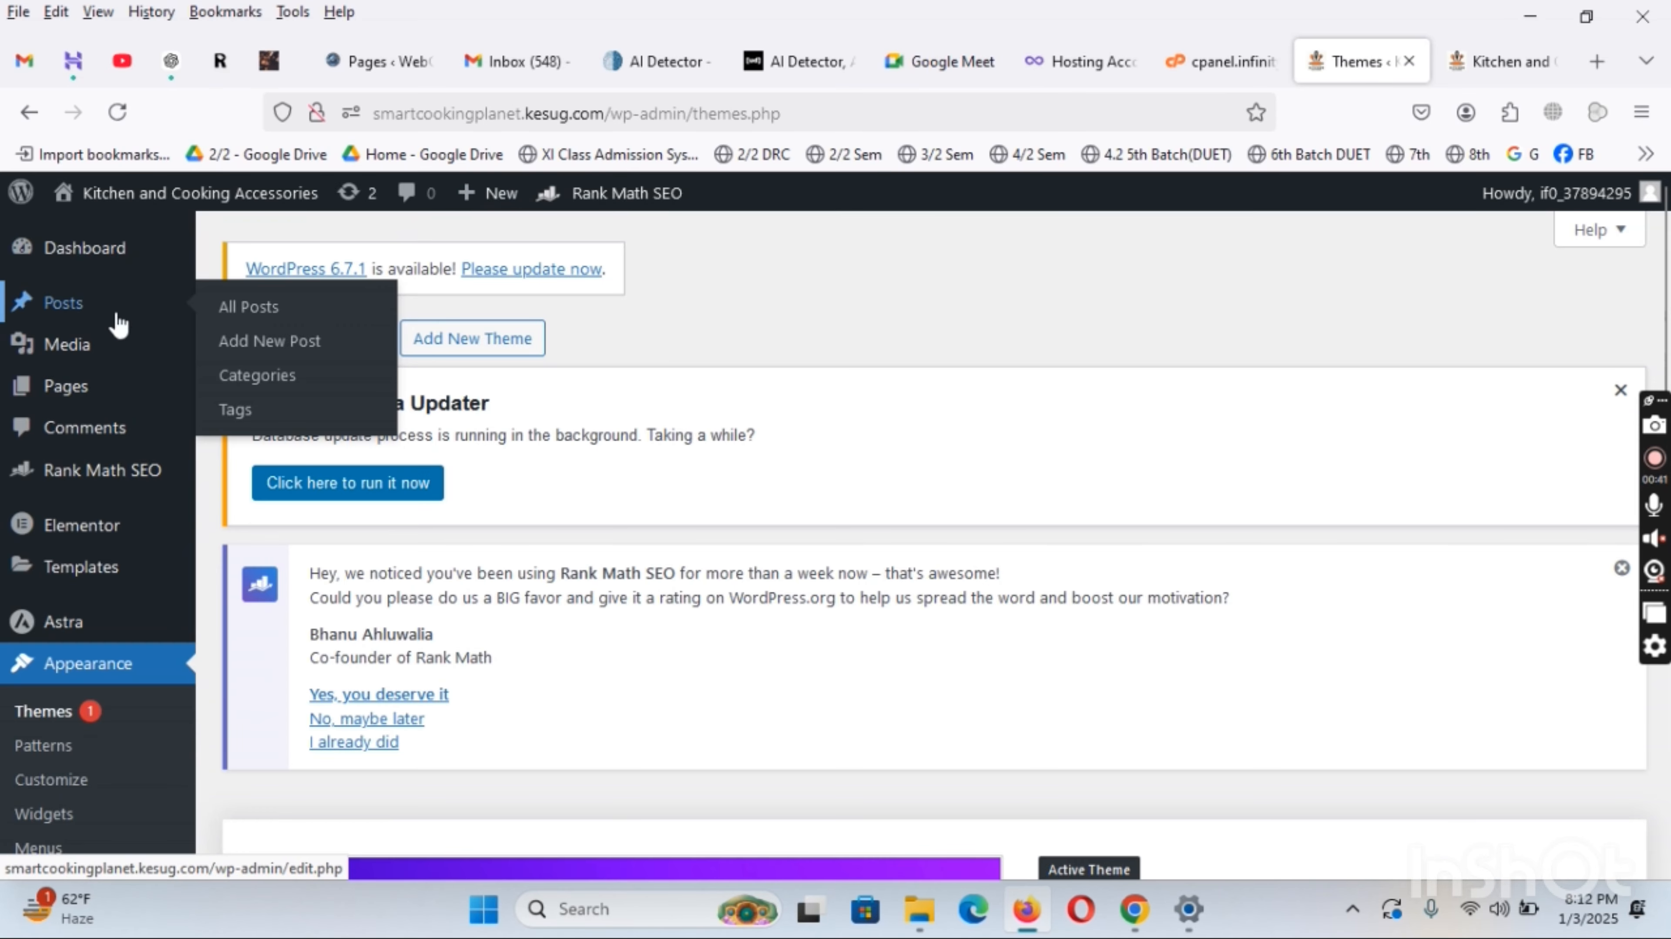
{"action": "left_click", "coordinate": [287, 380]}
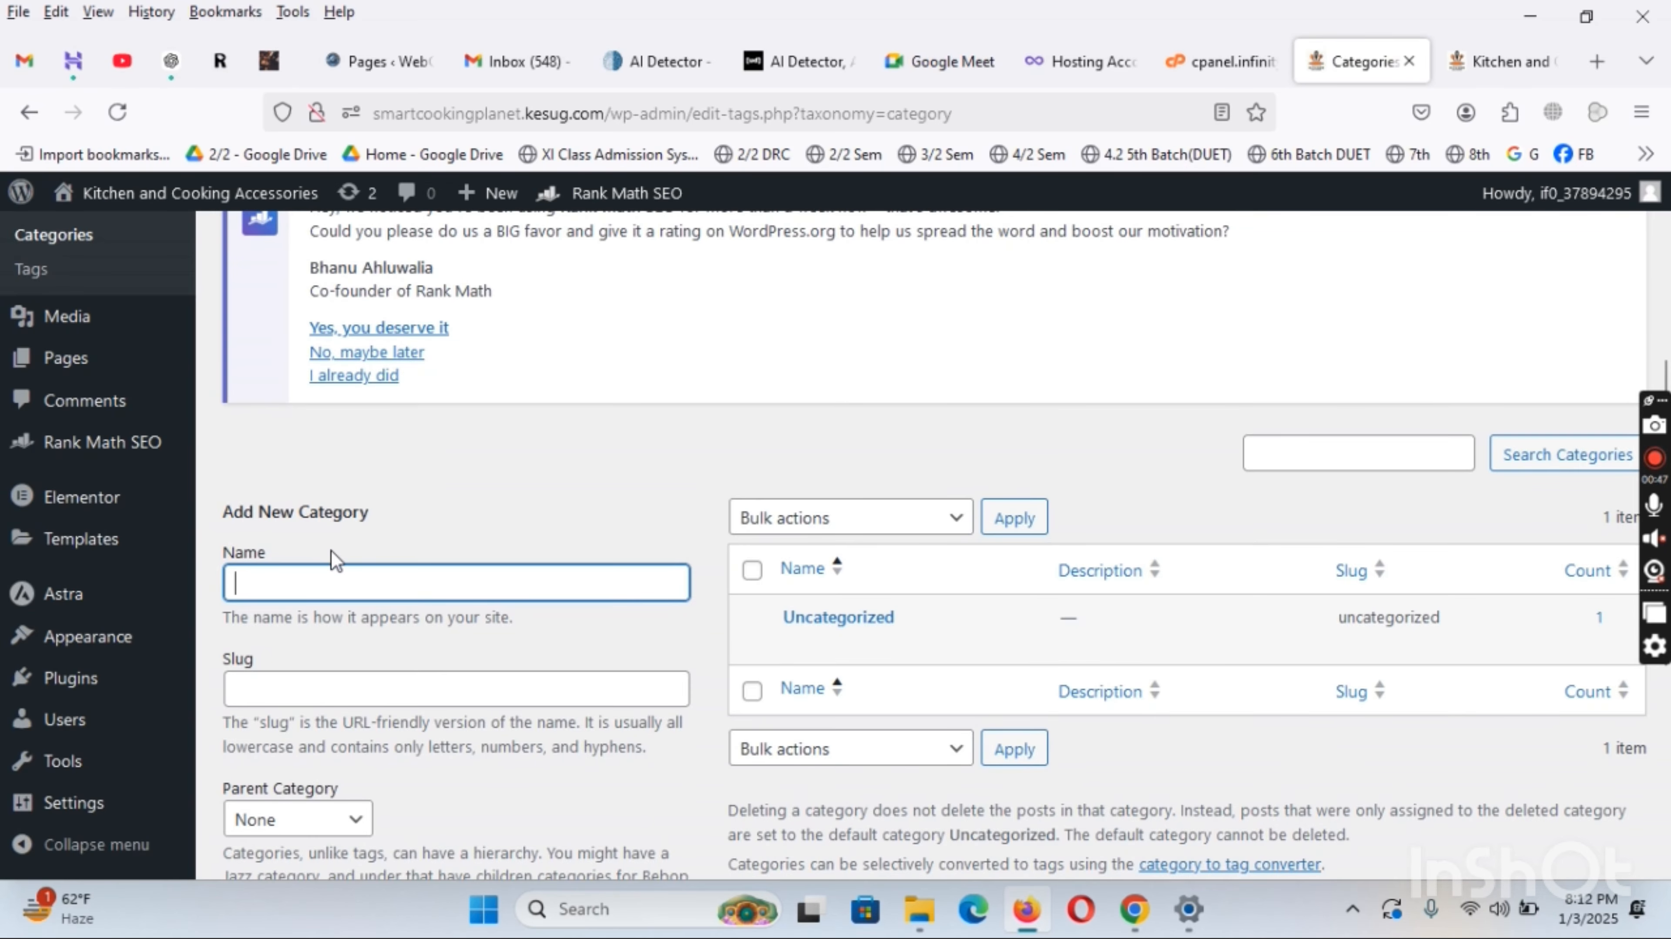
{"action": "type", "text": "Kitchen"}
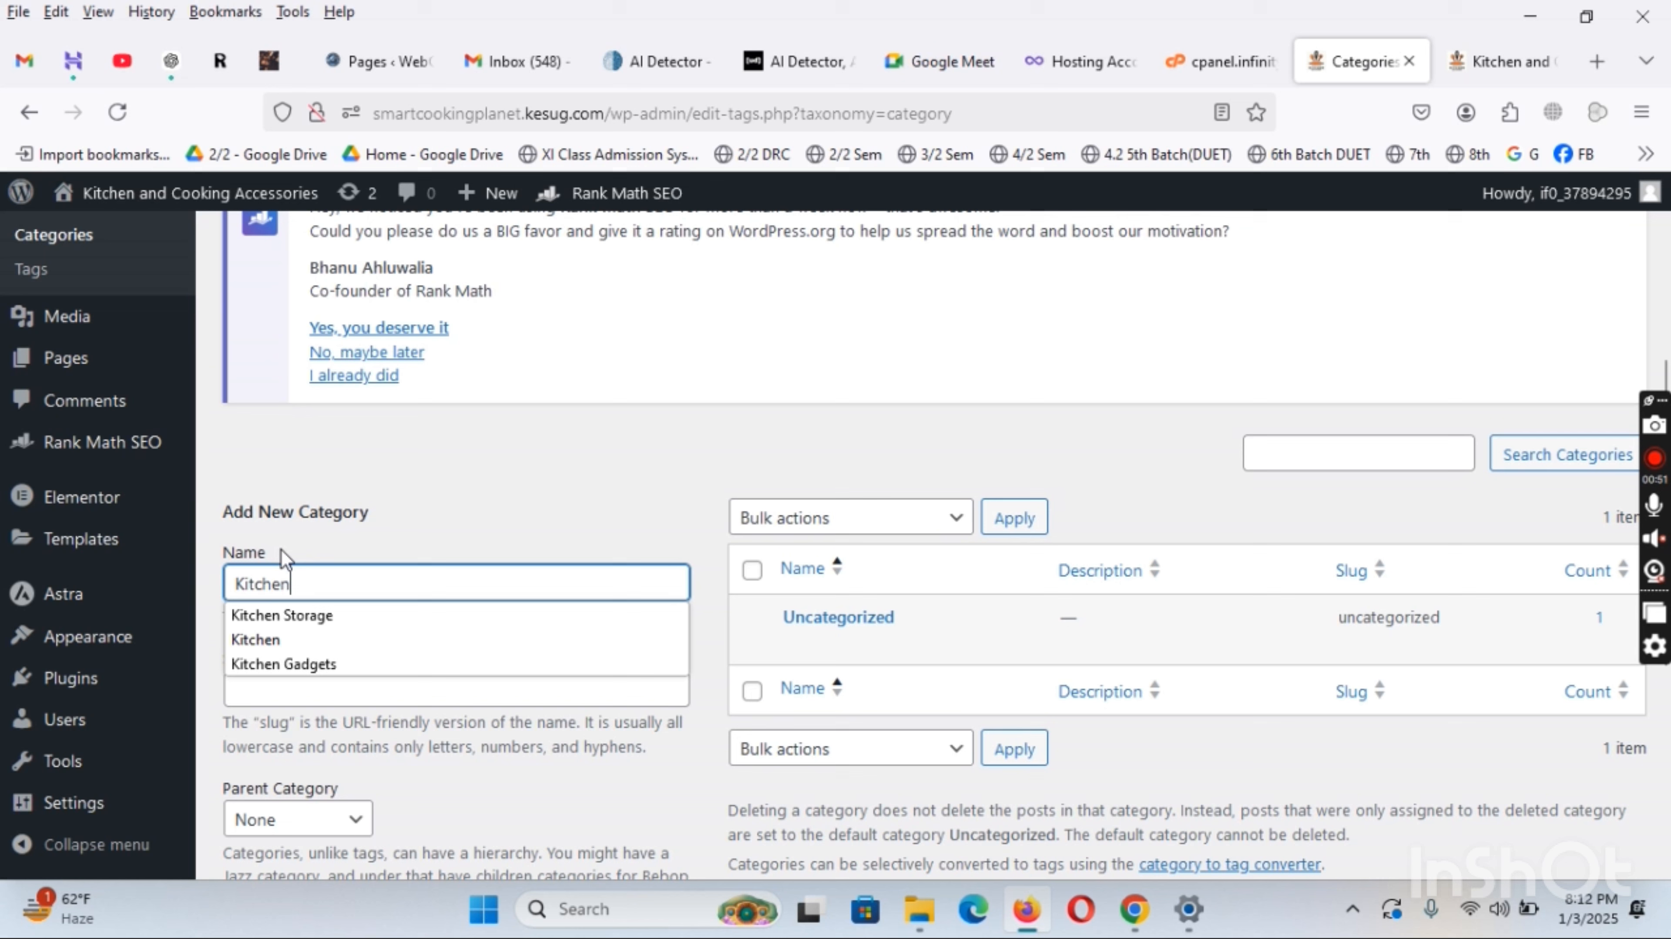
{"action": "left_click", "coordinate": [432, 519]}
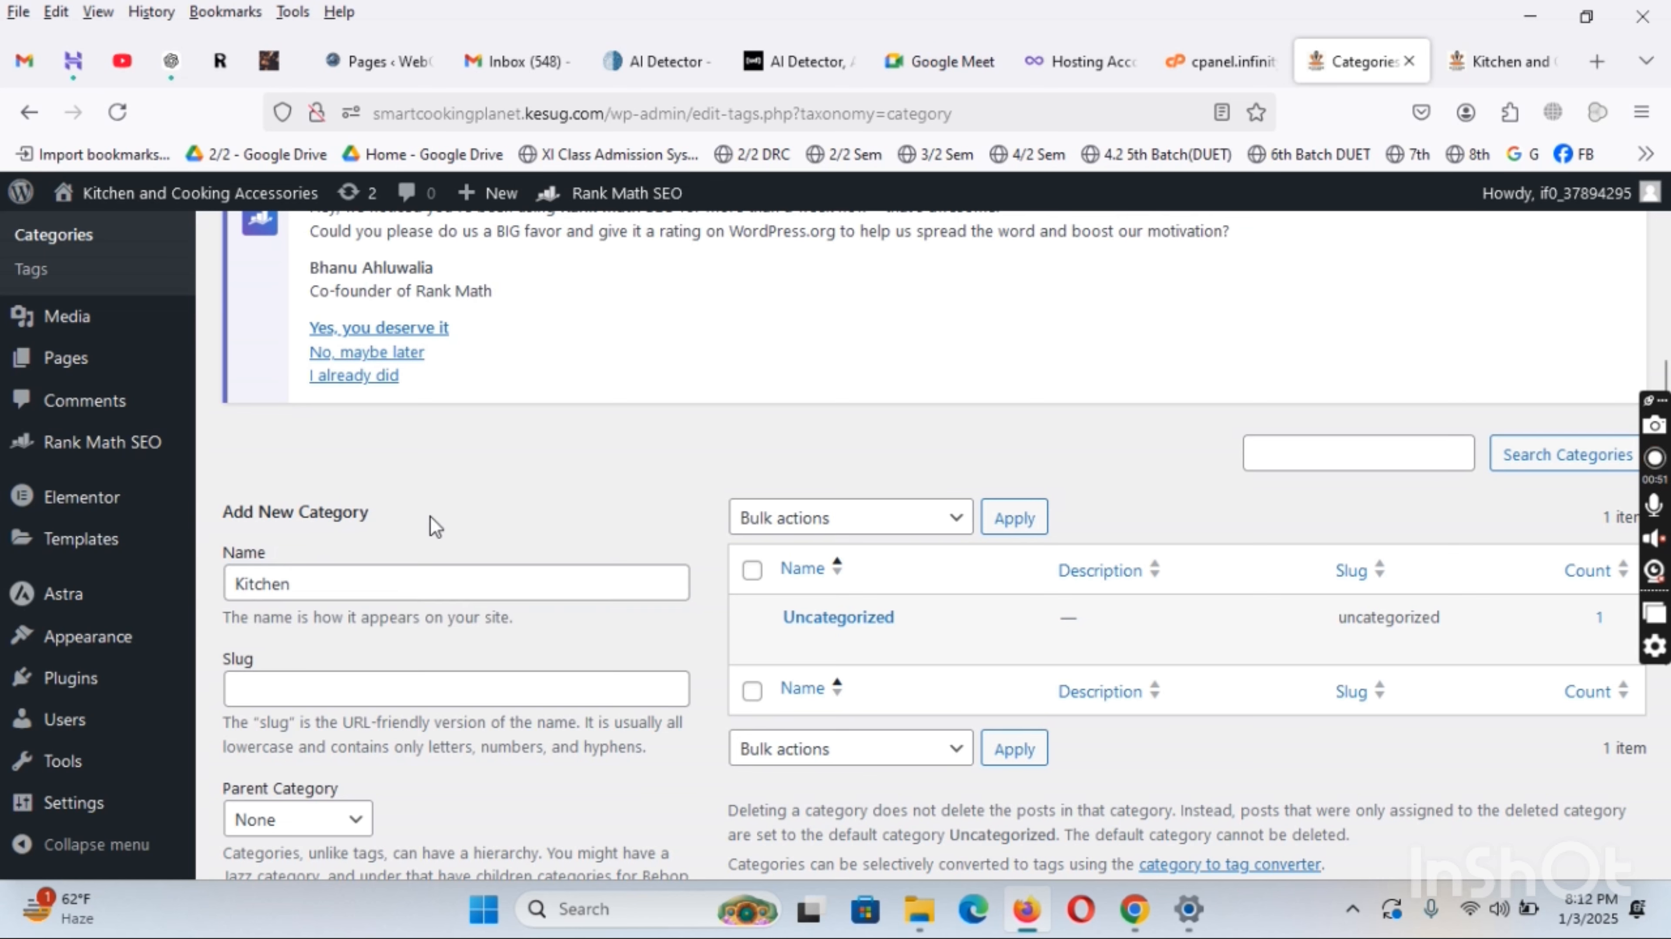
{"action": "left_click", "coordinate": [344, 684]}
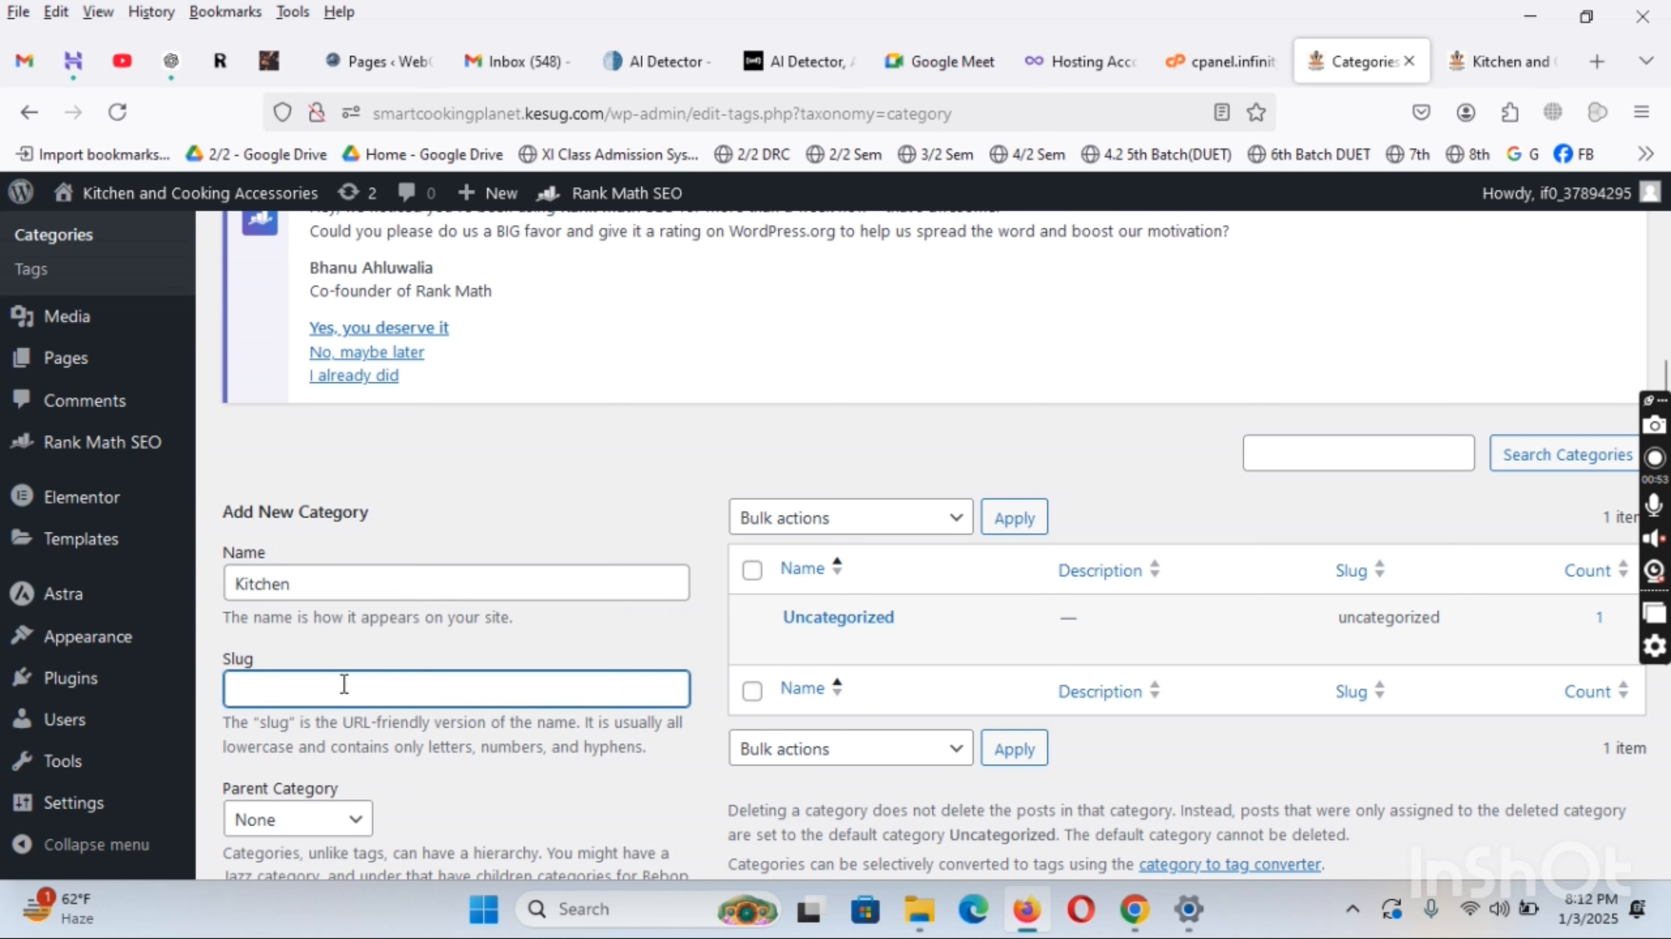
{"action": "type", "text": "Kitchen"}
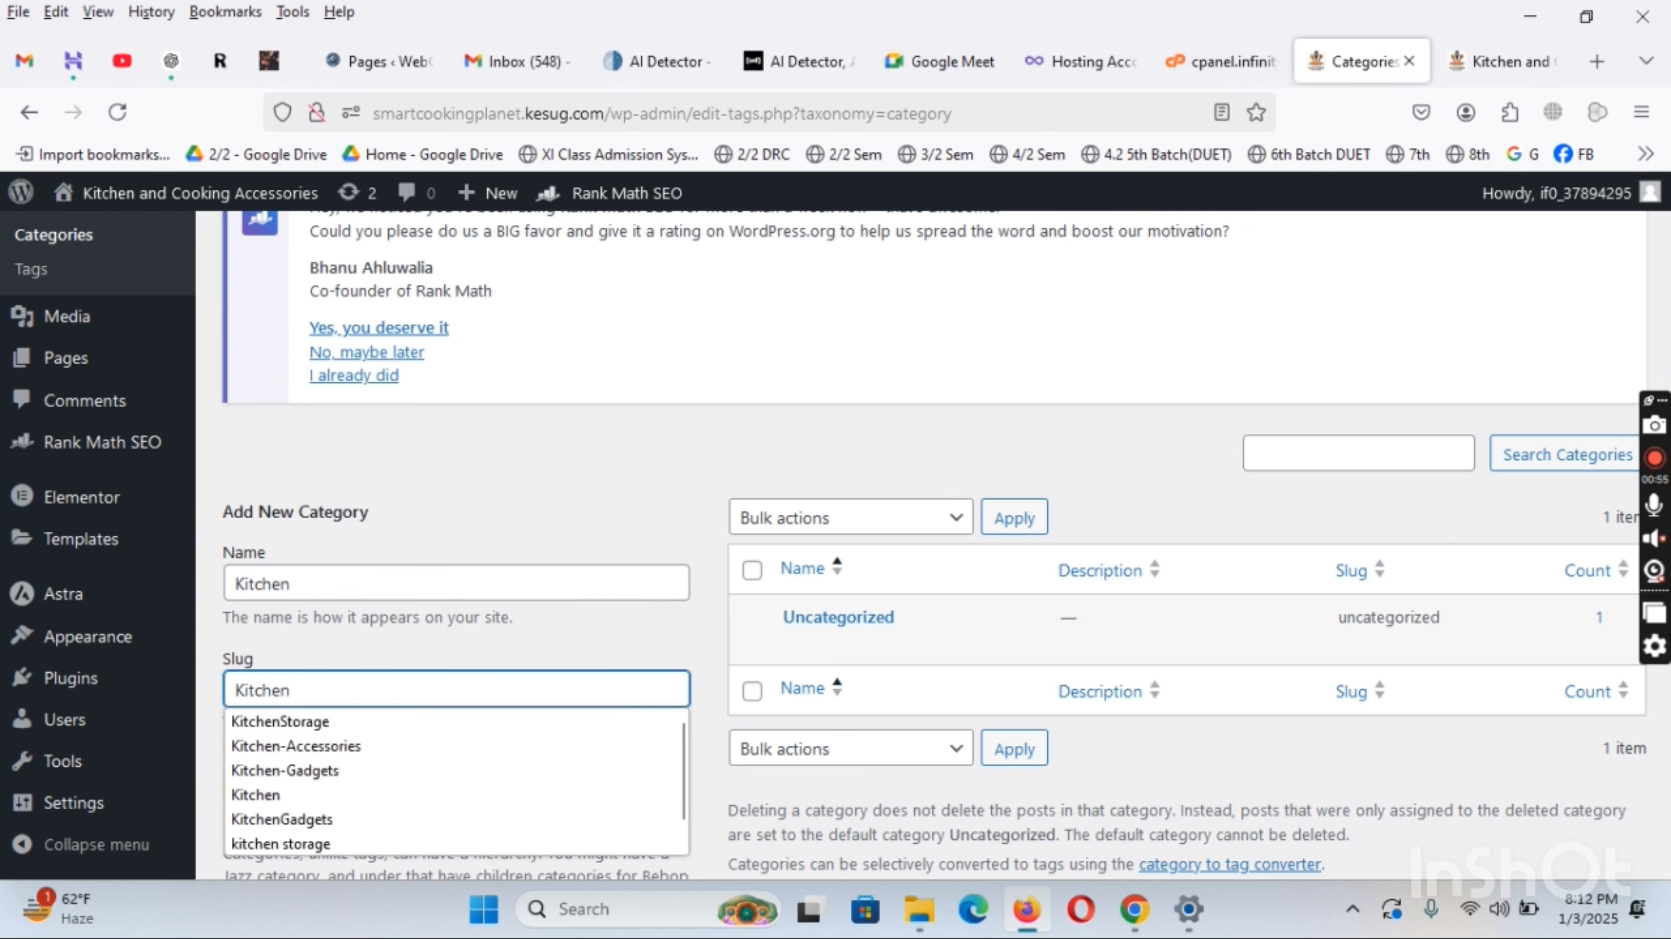
{"action": "left_click", "coordinate": [440, 518]}
Enter the description "Kitchen accessories and kitchen products" for the new category and add it
{"action": "scroll", "coordinate": [440, 519], "scroll_direction": "down", "scroll_amount": 5}
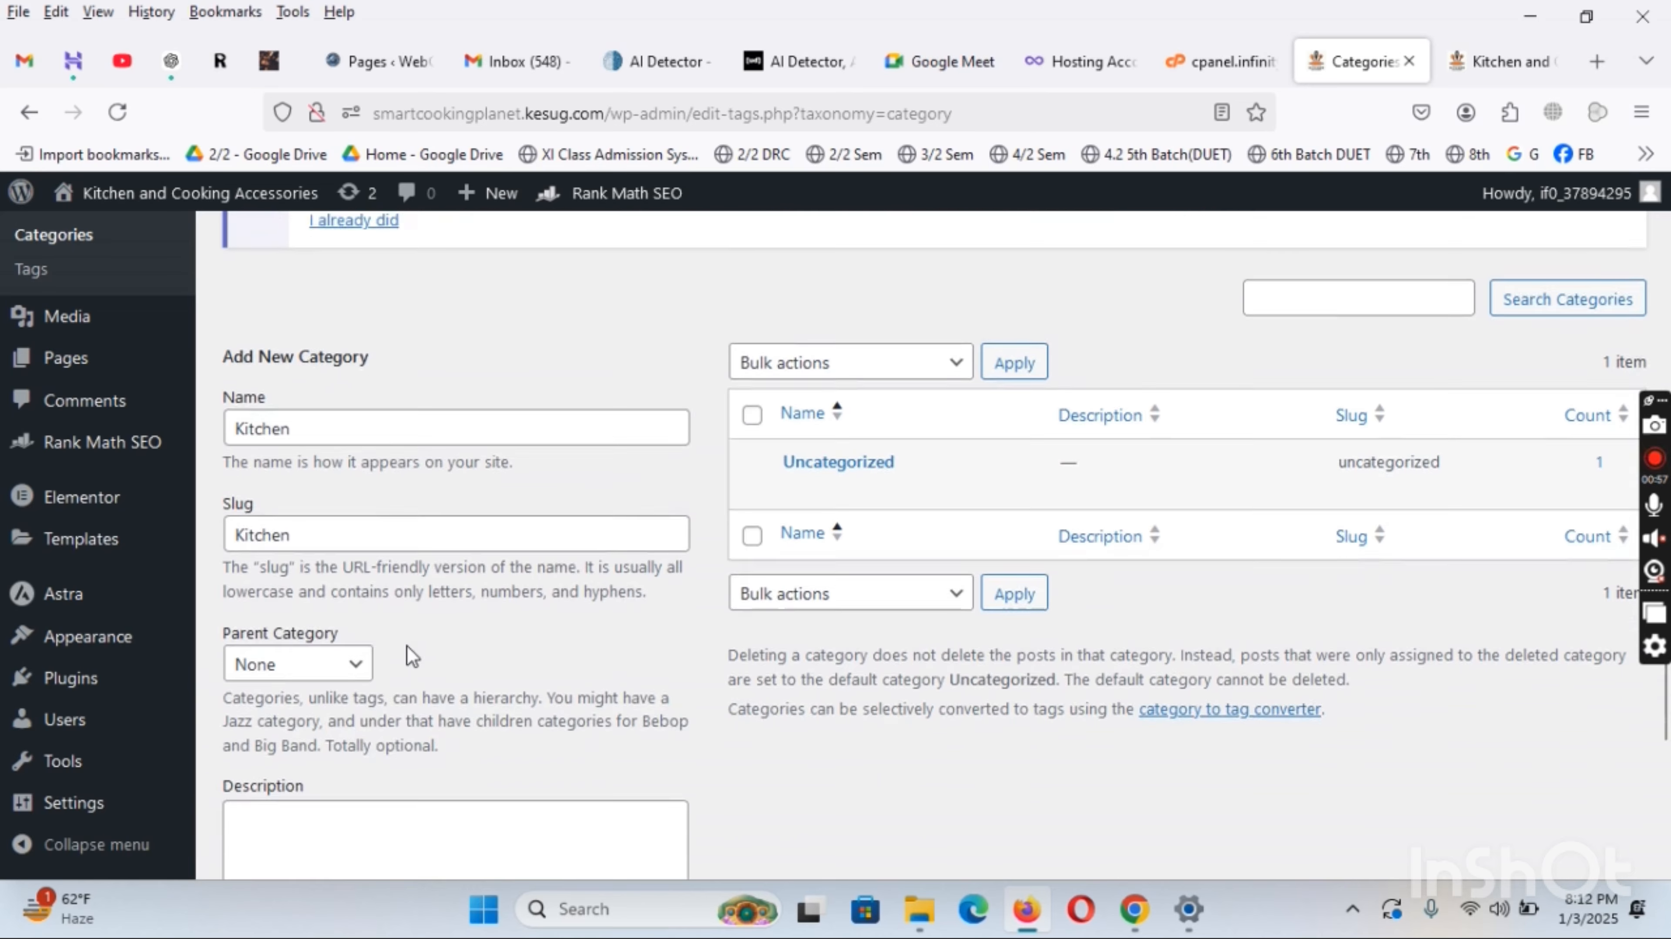
{"action": "left_click_drag", "start_coordinate": [350, 283], "coordinate": [115, 281]}
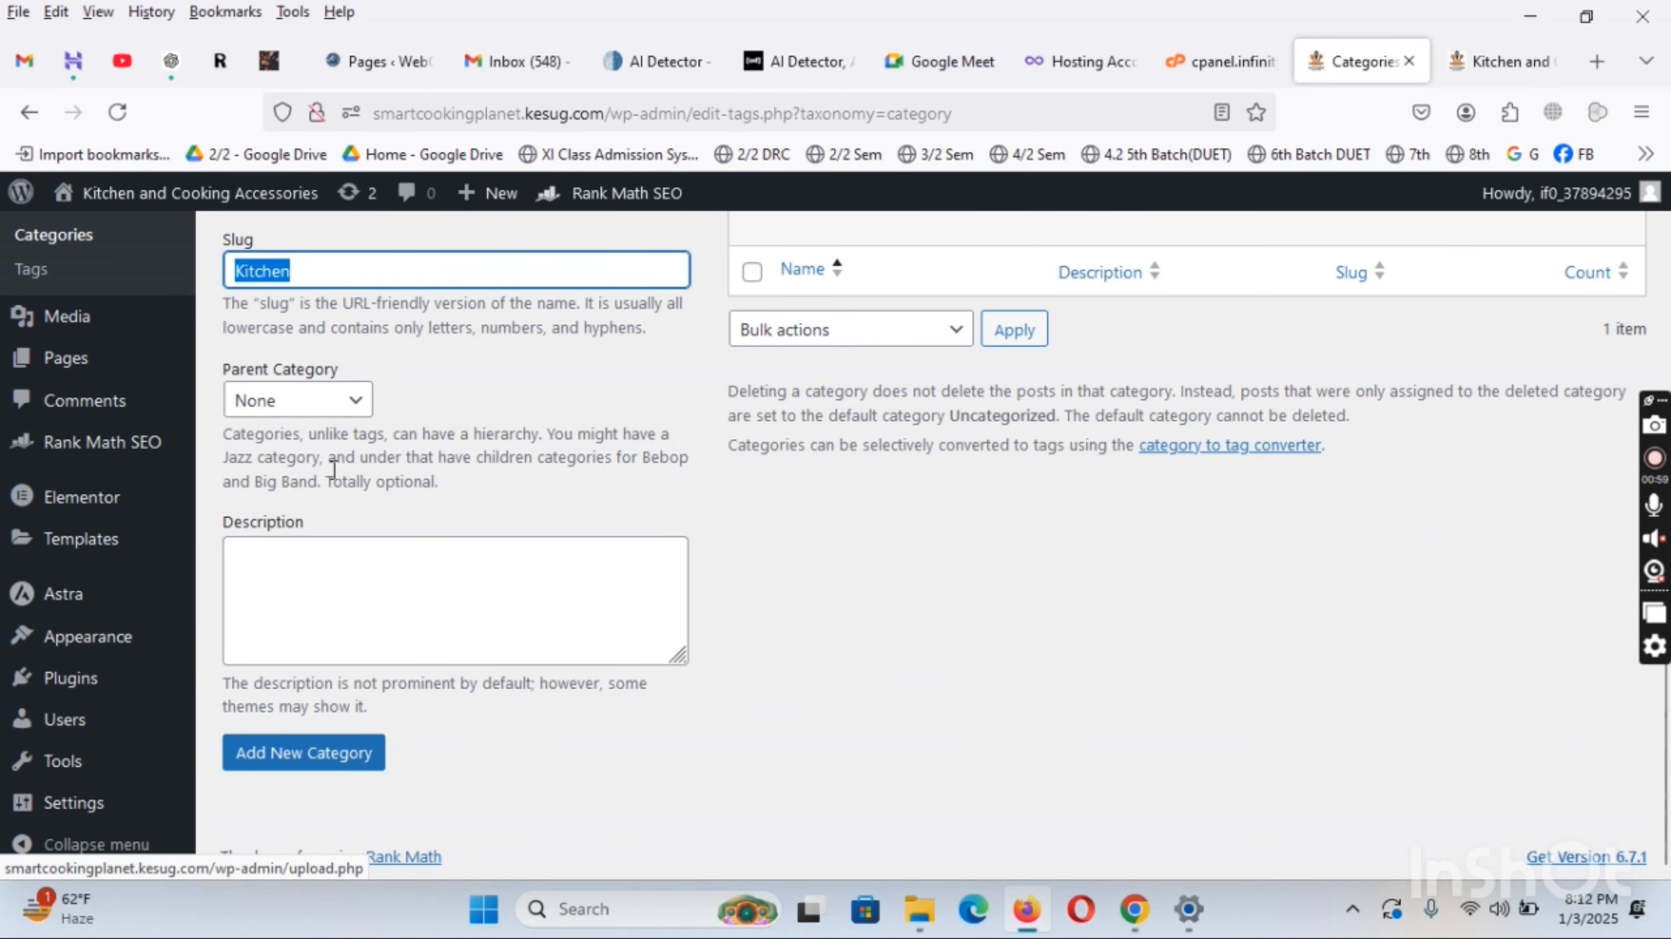
{"action": "left_click", "coordinate": [369, 556]}
{"action": "type", "text": "Kitchen accessories and kitchen products"}
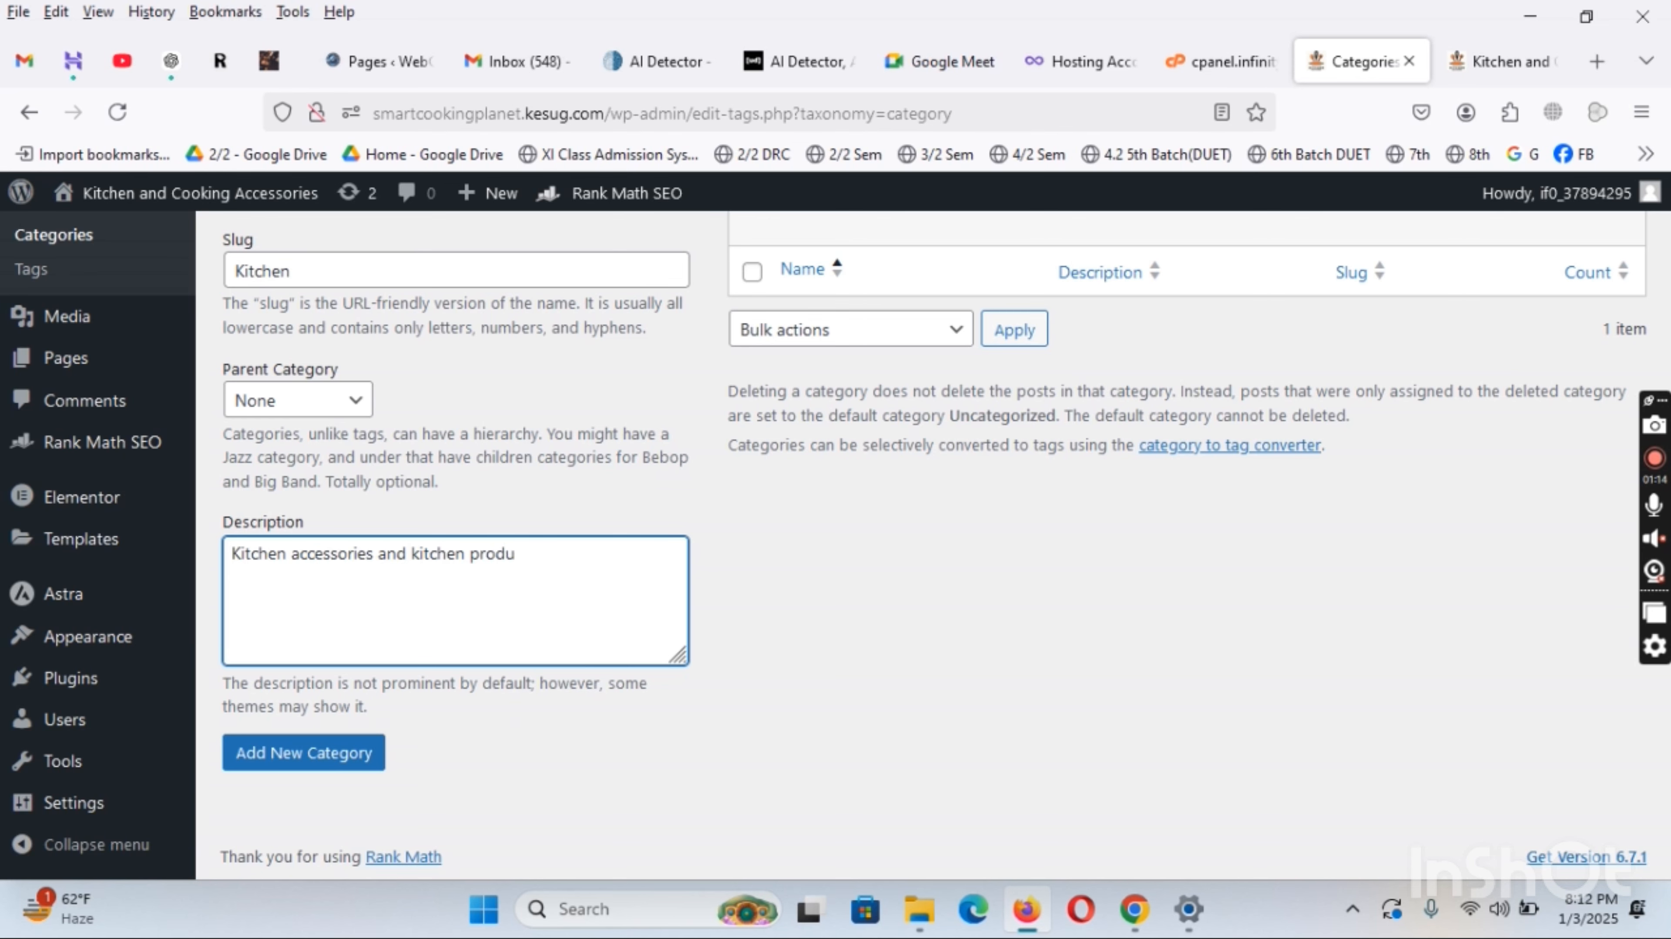
{"action": "left_click", "coordinate": [312, 763]}
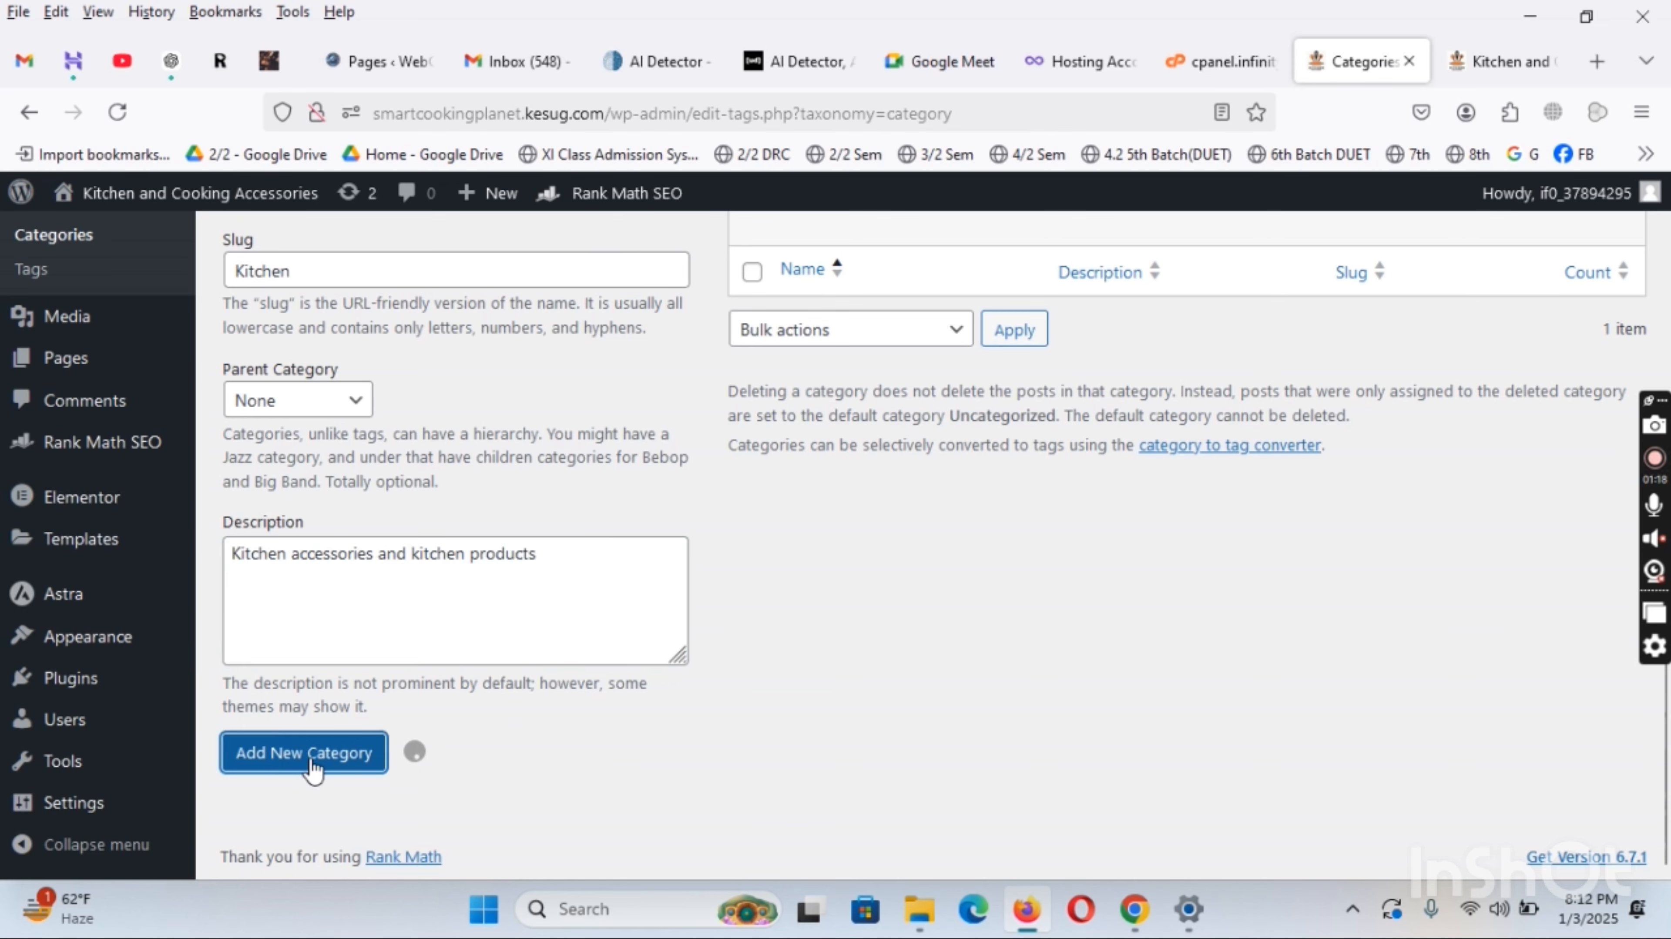
{"action": "scroll", "coordinate": [838, 565], "scroll_direction": "up", "scroll_amount": 3}
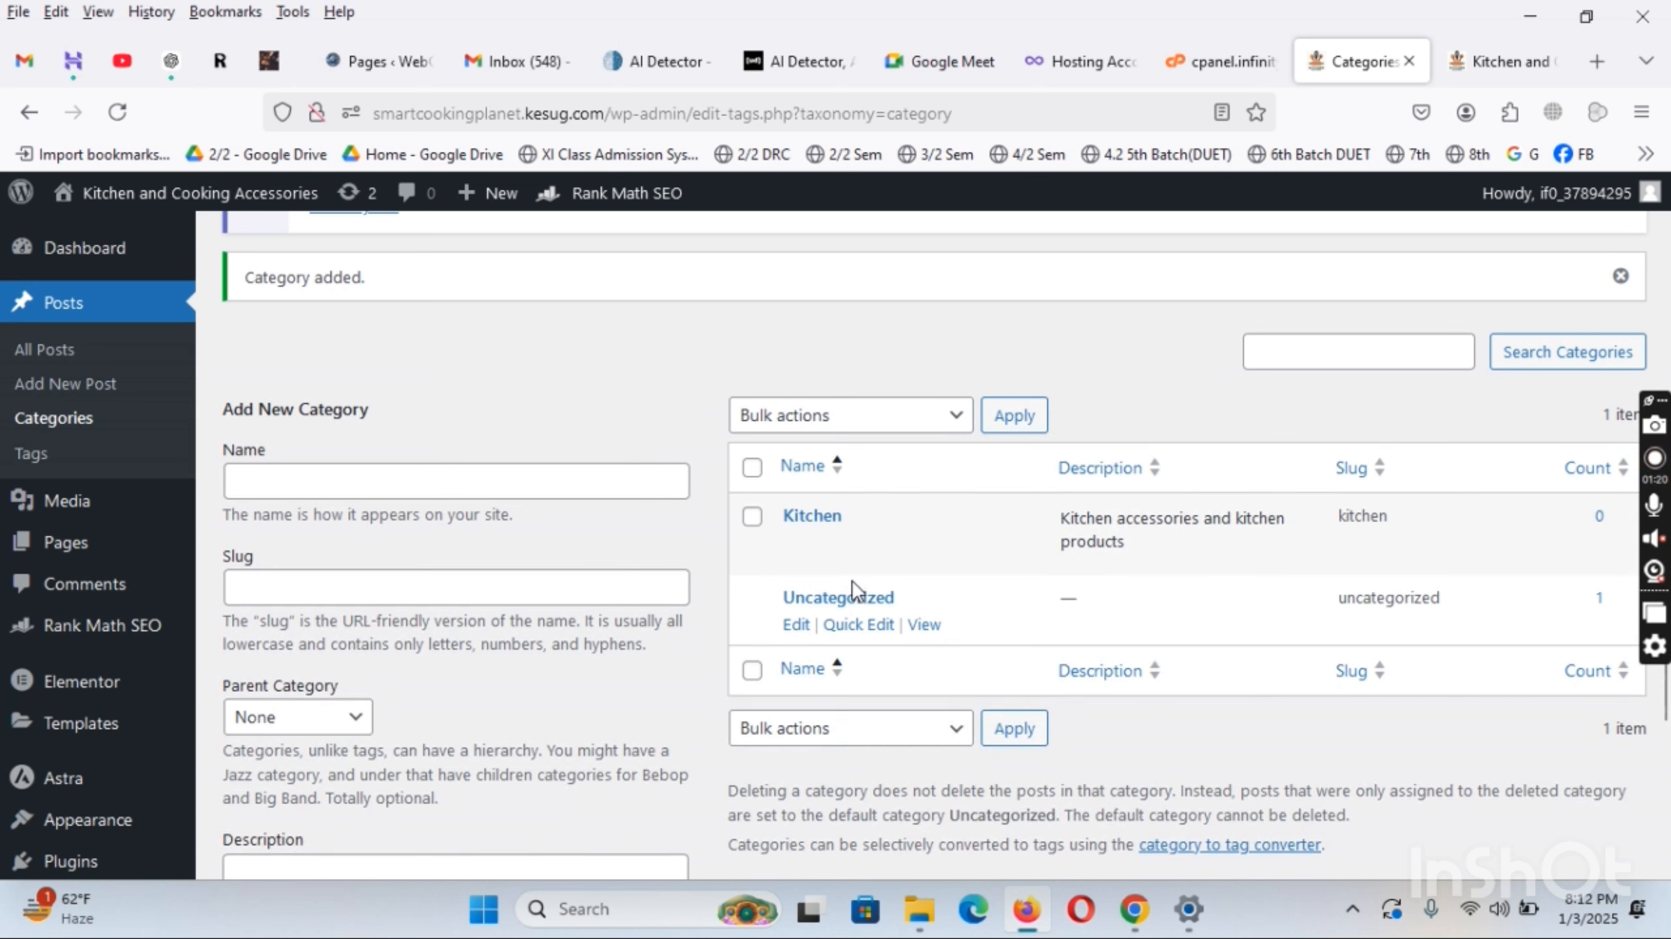
Enter "Home" as the name and "Home-Decoration" as the slug of a new category
{"action": "left_click", "coordinate": [298, 471]}
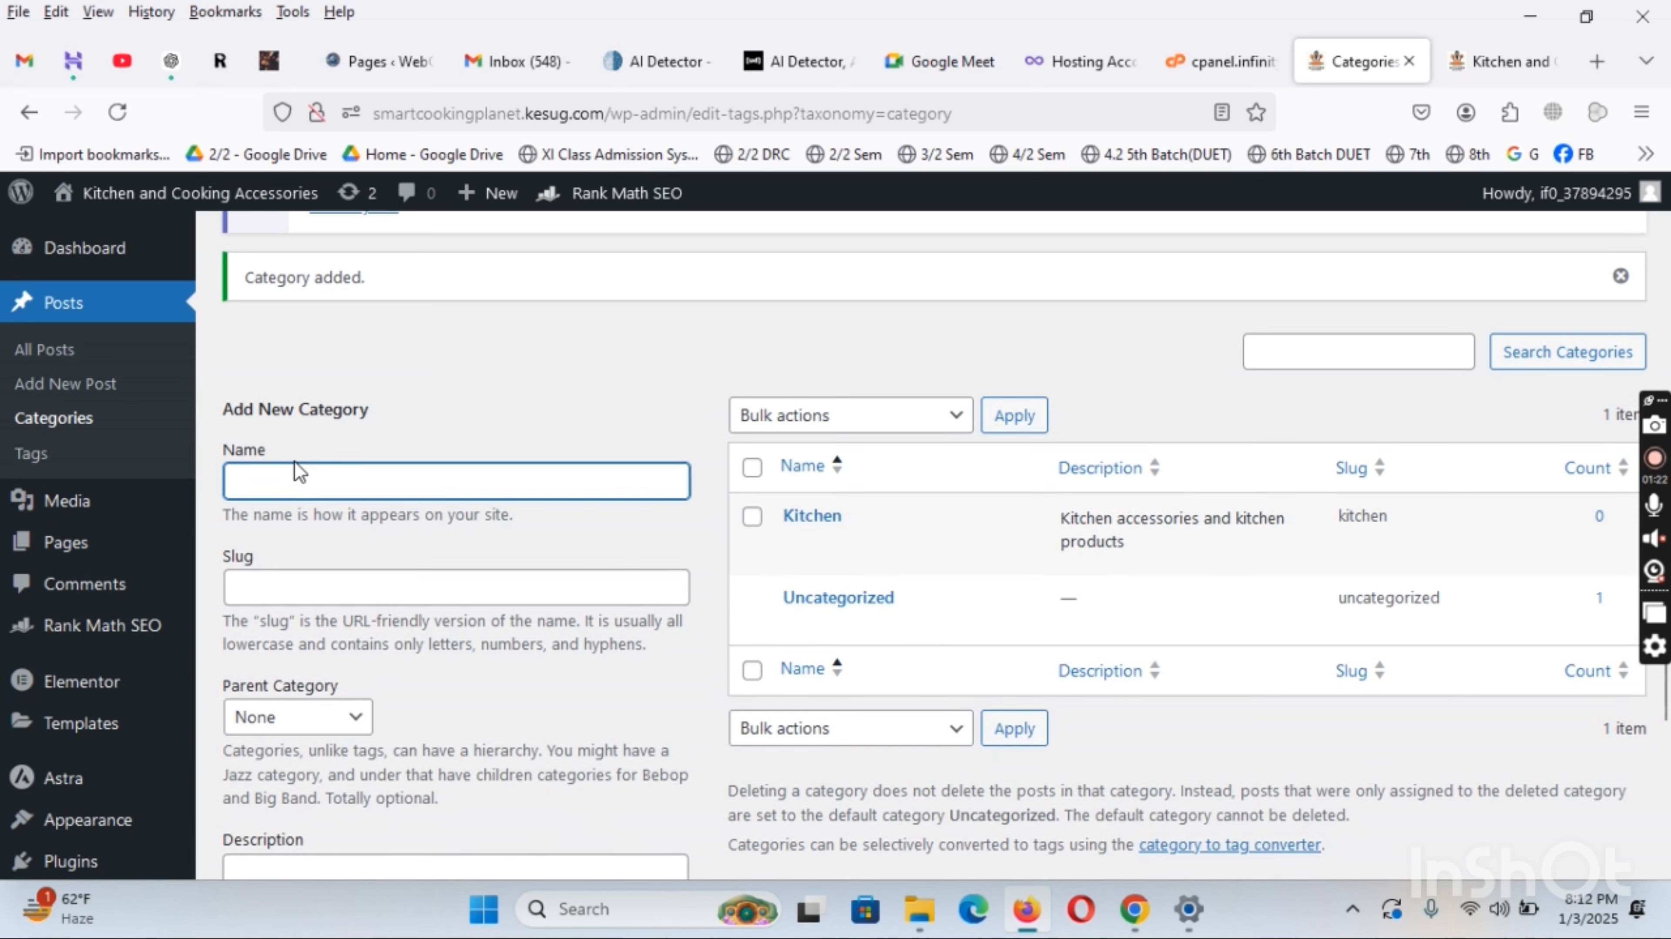
{"action": "type", "text": "Home"}
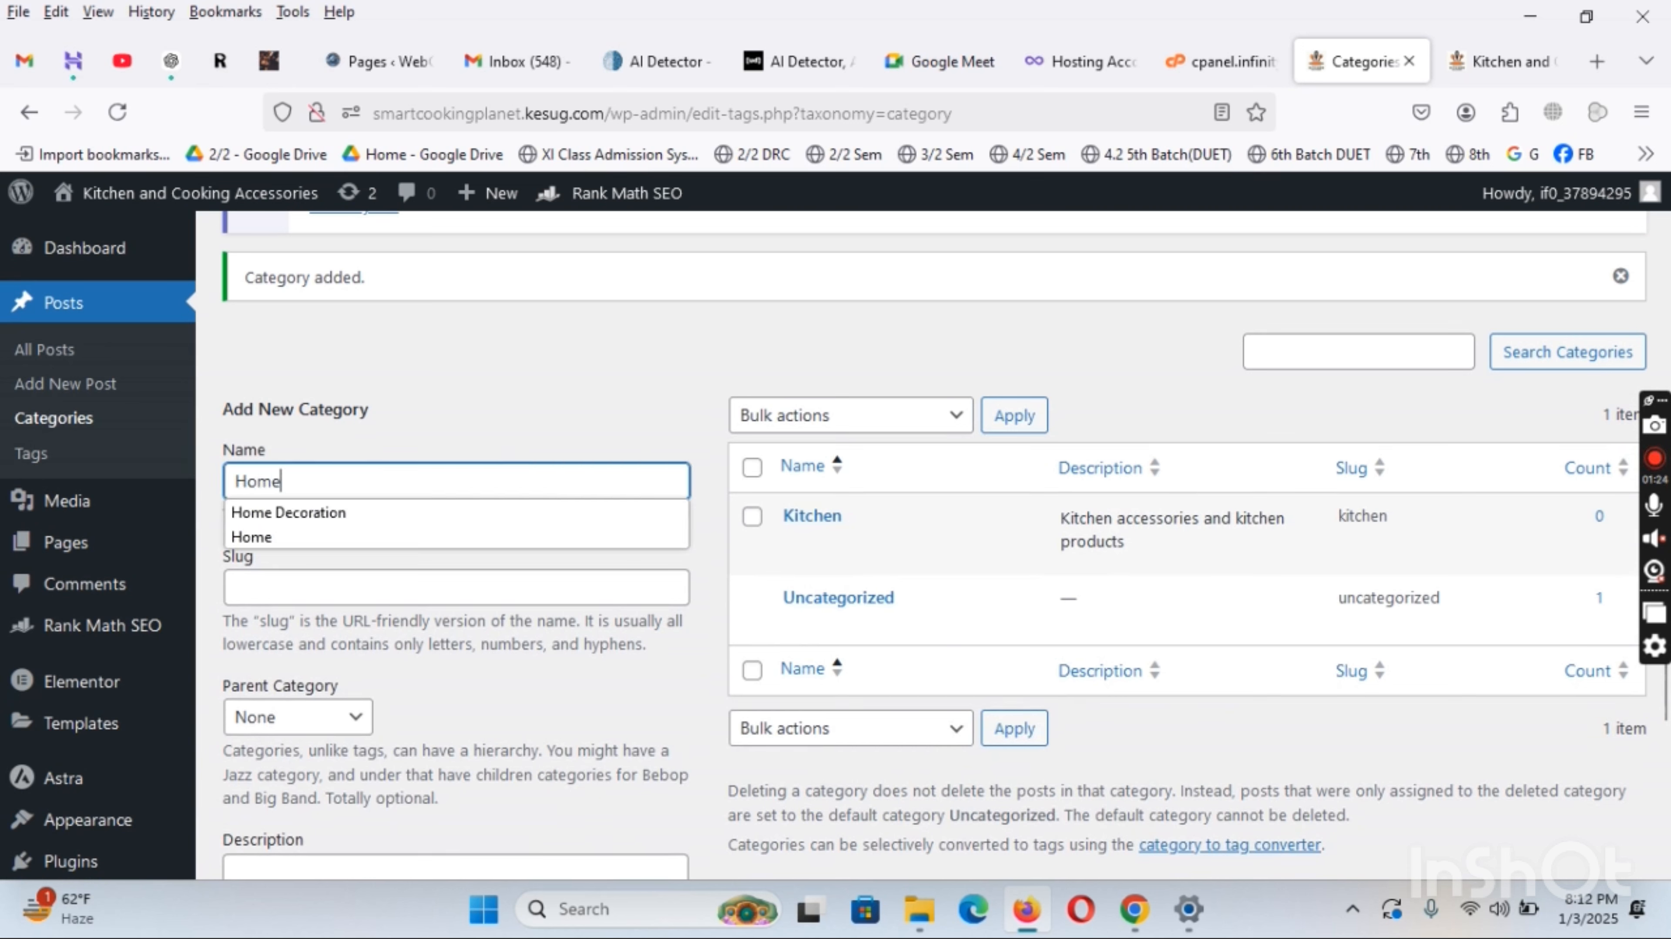
{"action": "left_click", "coordinate": [326, 572]}
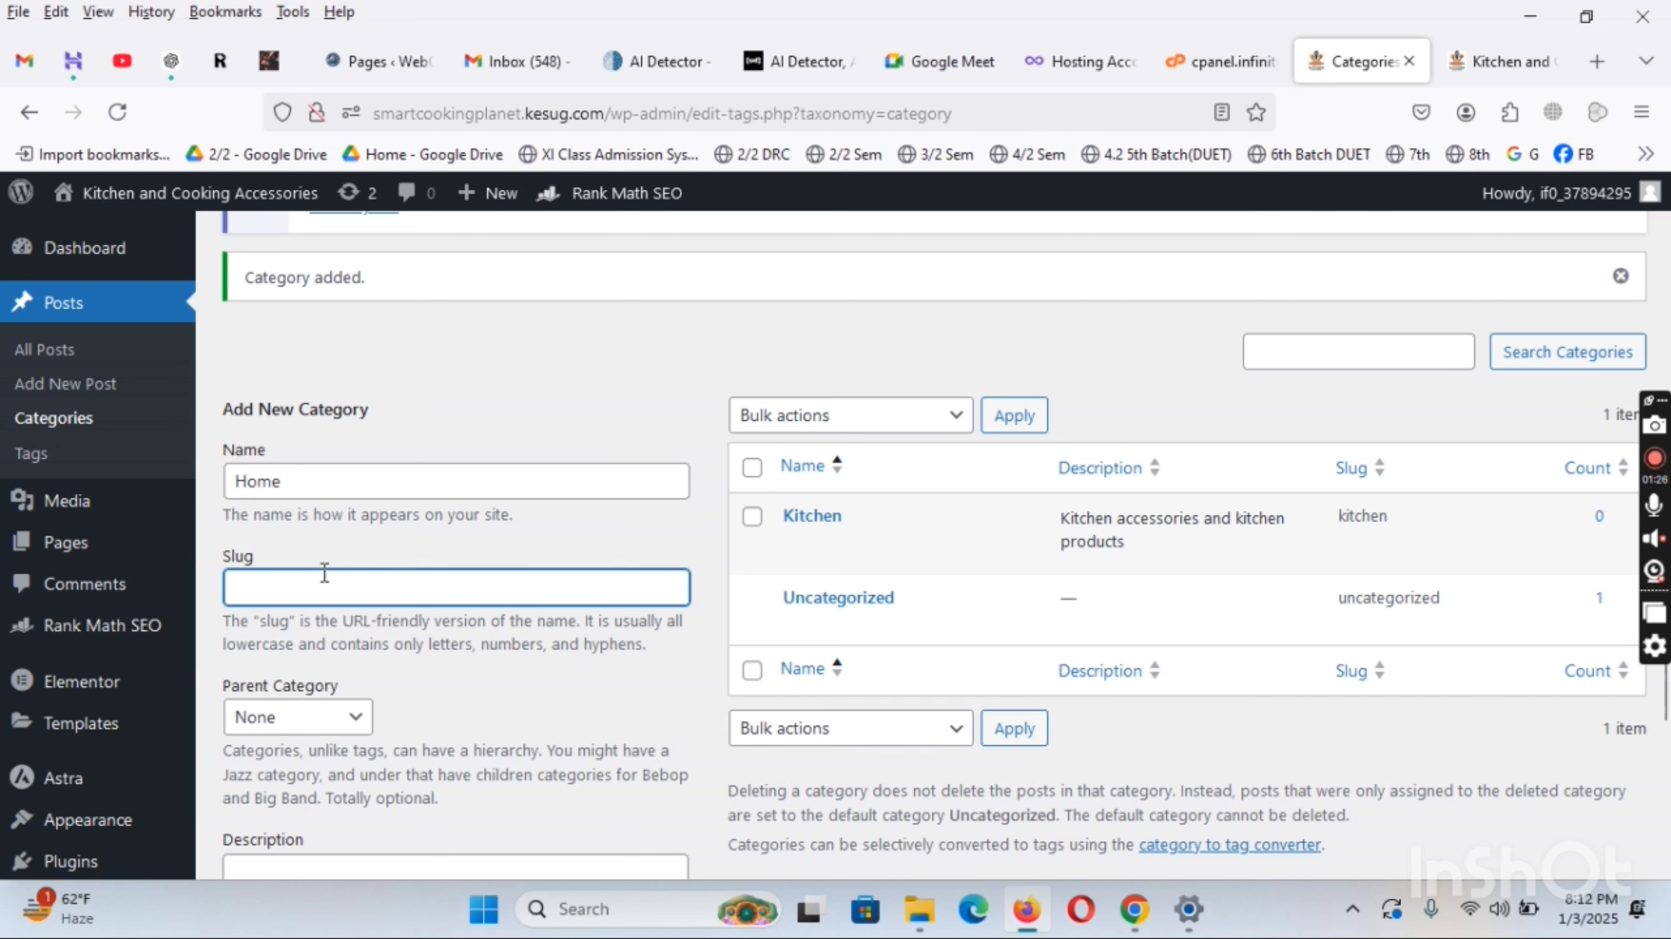
{"action": "type", "text": "Home"}
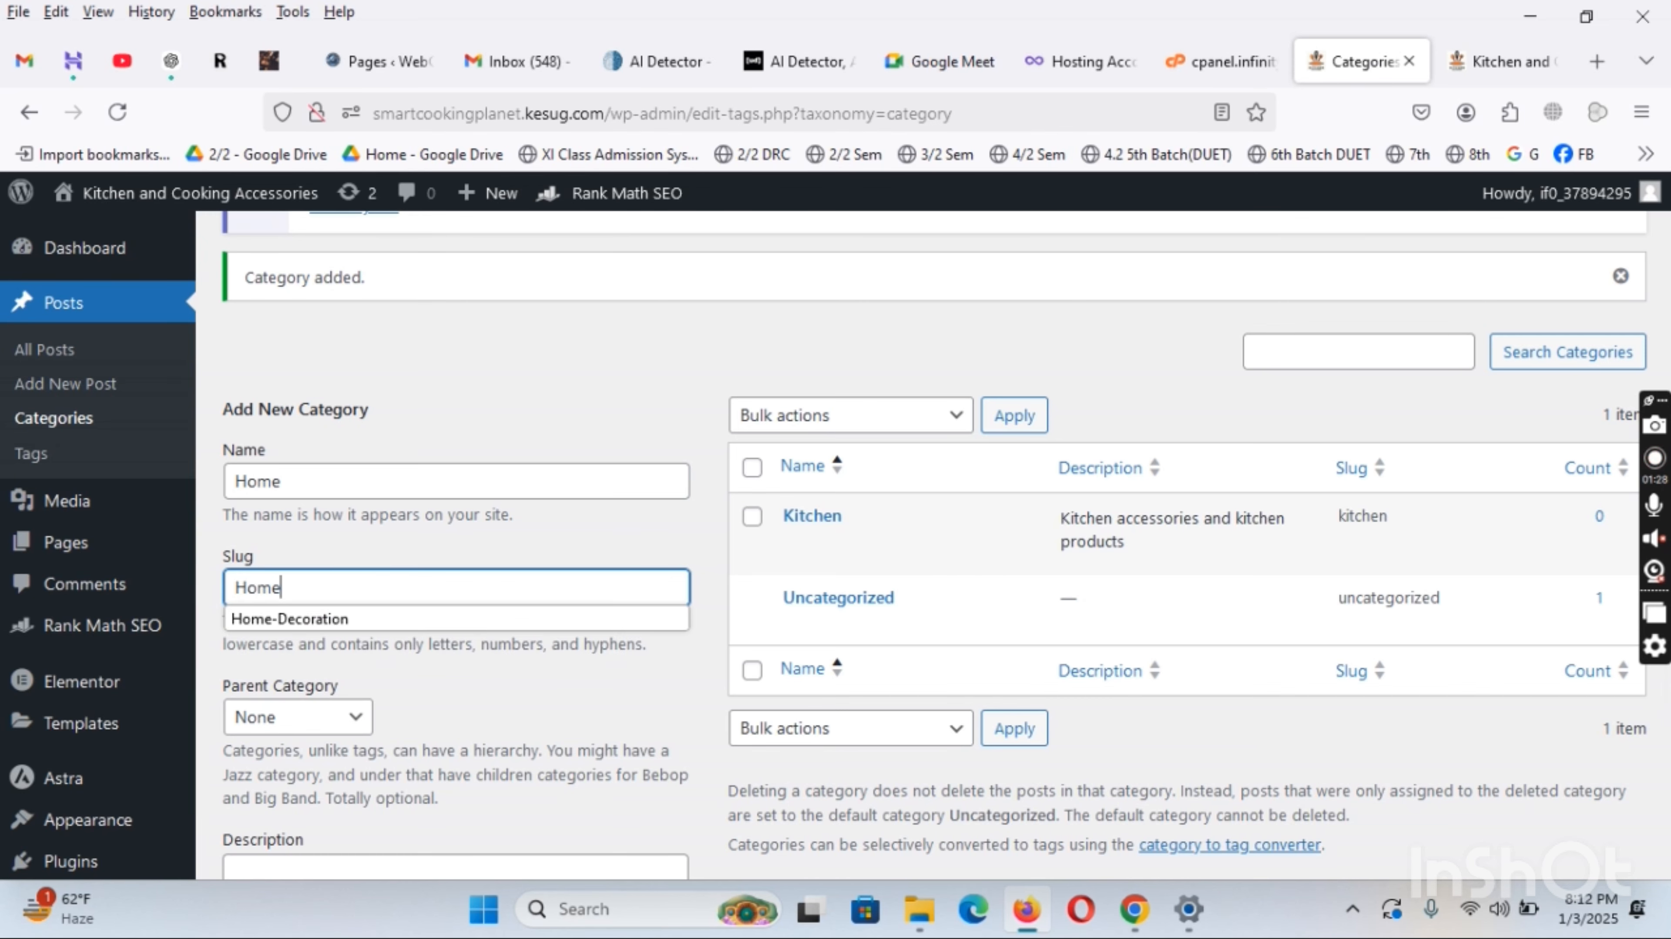
{"action": "left_click", "coordinate": [322, 617]}
Enter the description "Home Decoration items" for the Home category and add it
{"action": "scroll", "coordinate": [337, 615], "scroll_direction": "down", "scroll_amount": 3}
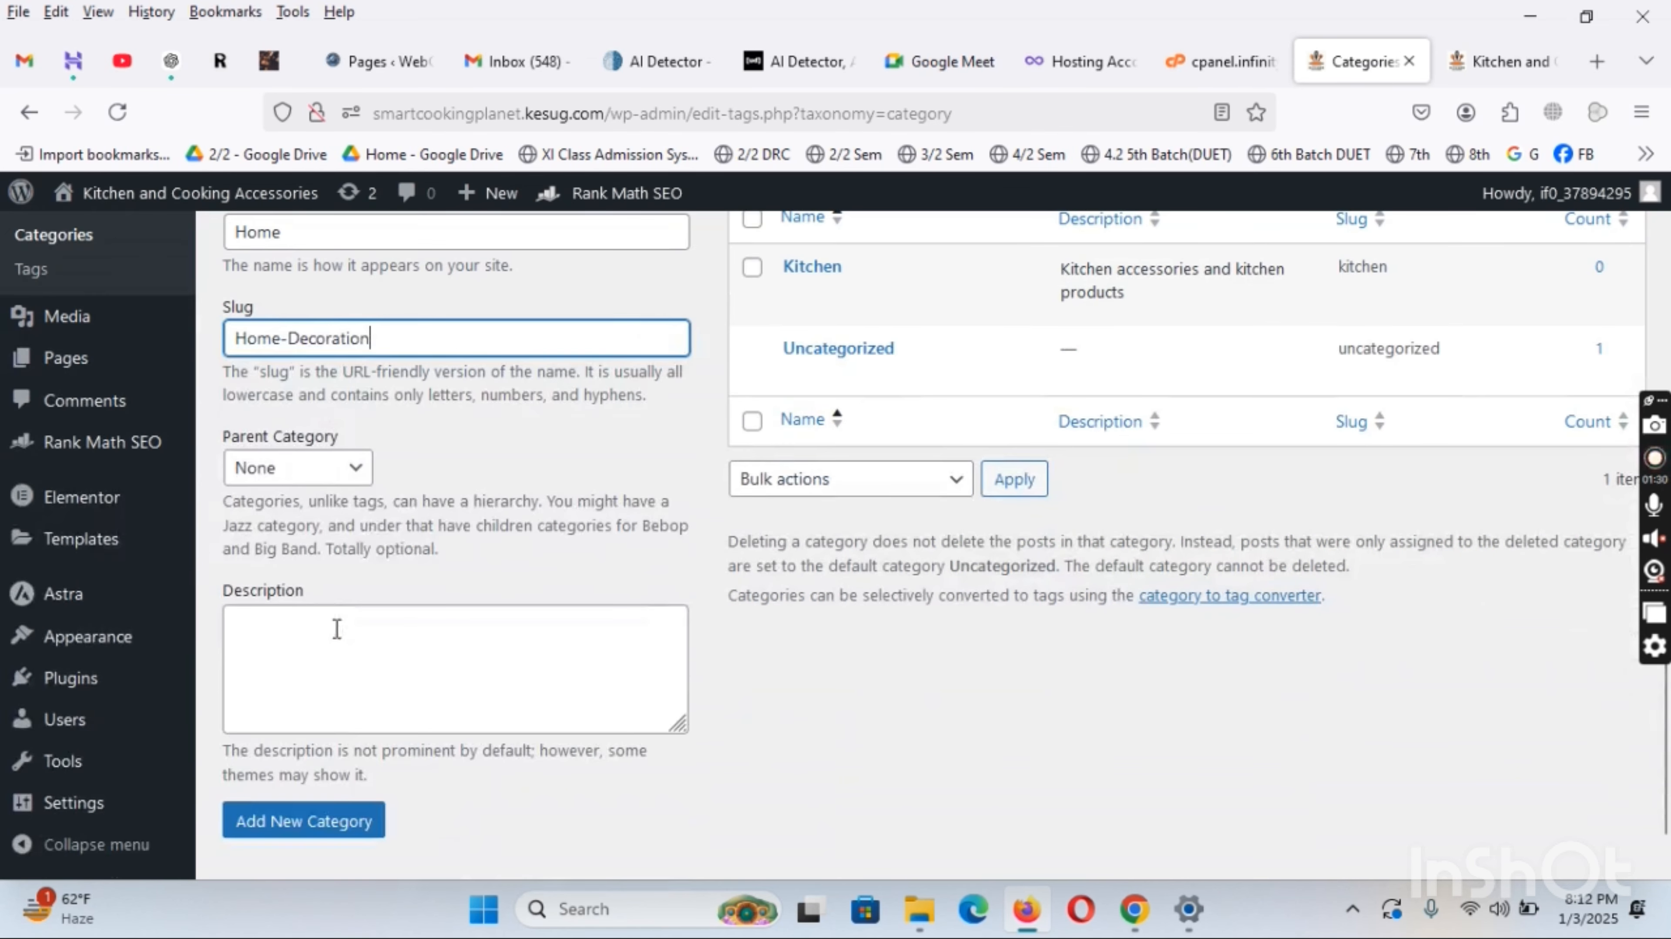
{"action": "key", "text": "ctrl+a"}
{"action": "key", "text": "ctrl+c"}
{"action": "left_click", "coordinate": [340, 633]}
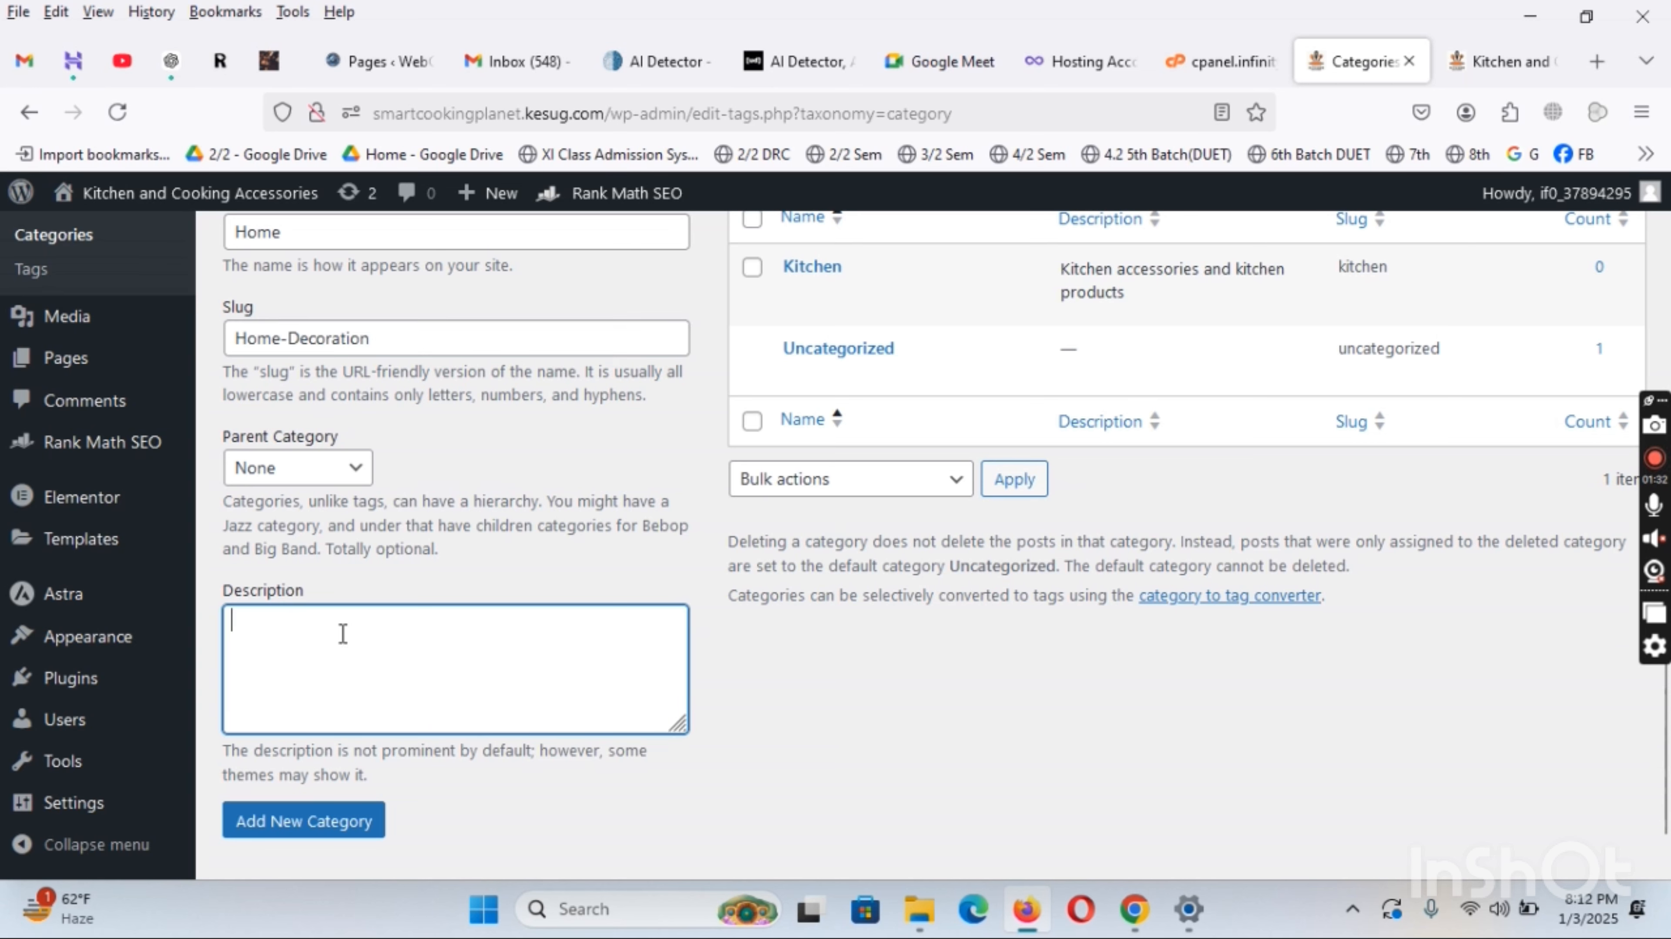
{"action": "key", "text": "ctrl+v"}
{"action": "left_click", "coordinate": [283, 621]}
{"action": "key", "text": "BackSpace"}
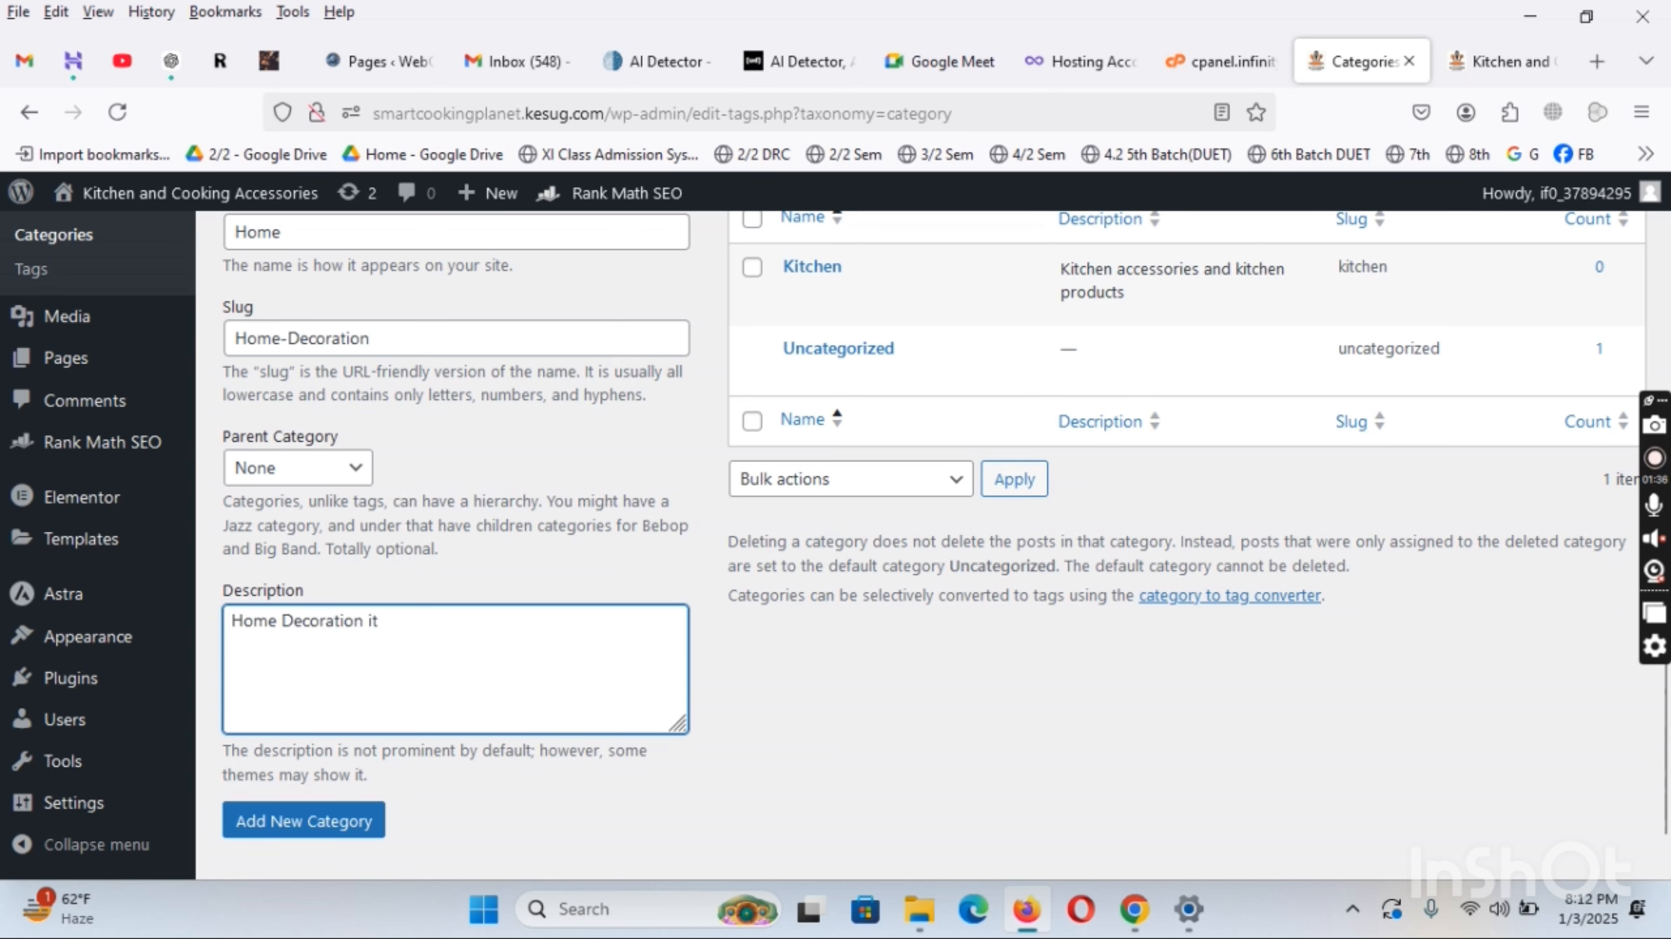
{"action": "type", "text": "items"}
{"action": "left_click", "coordinate": [320, 822]}
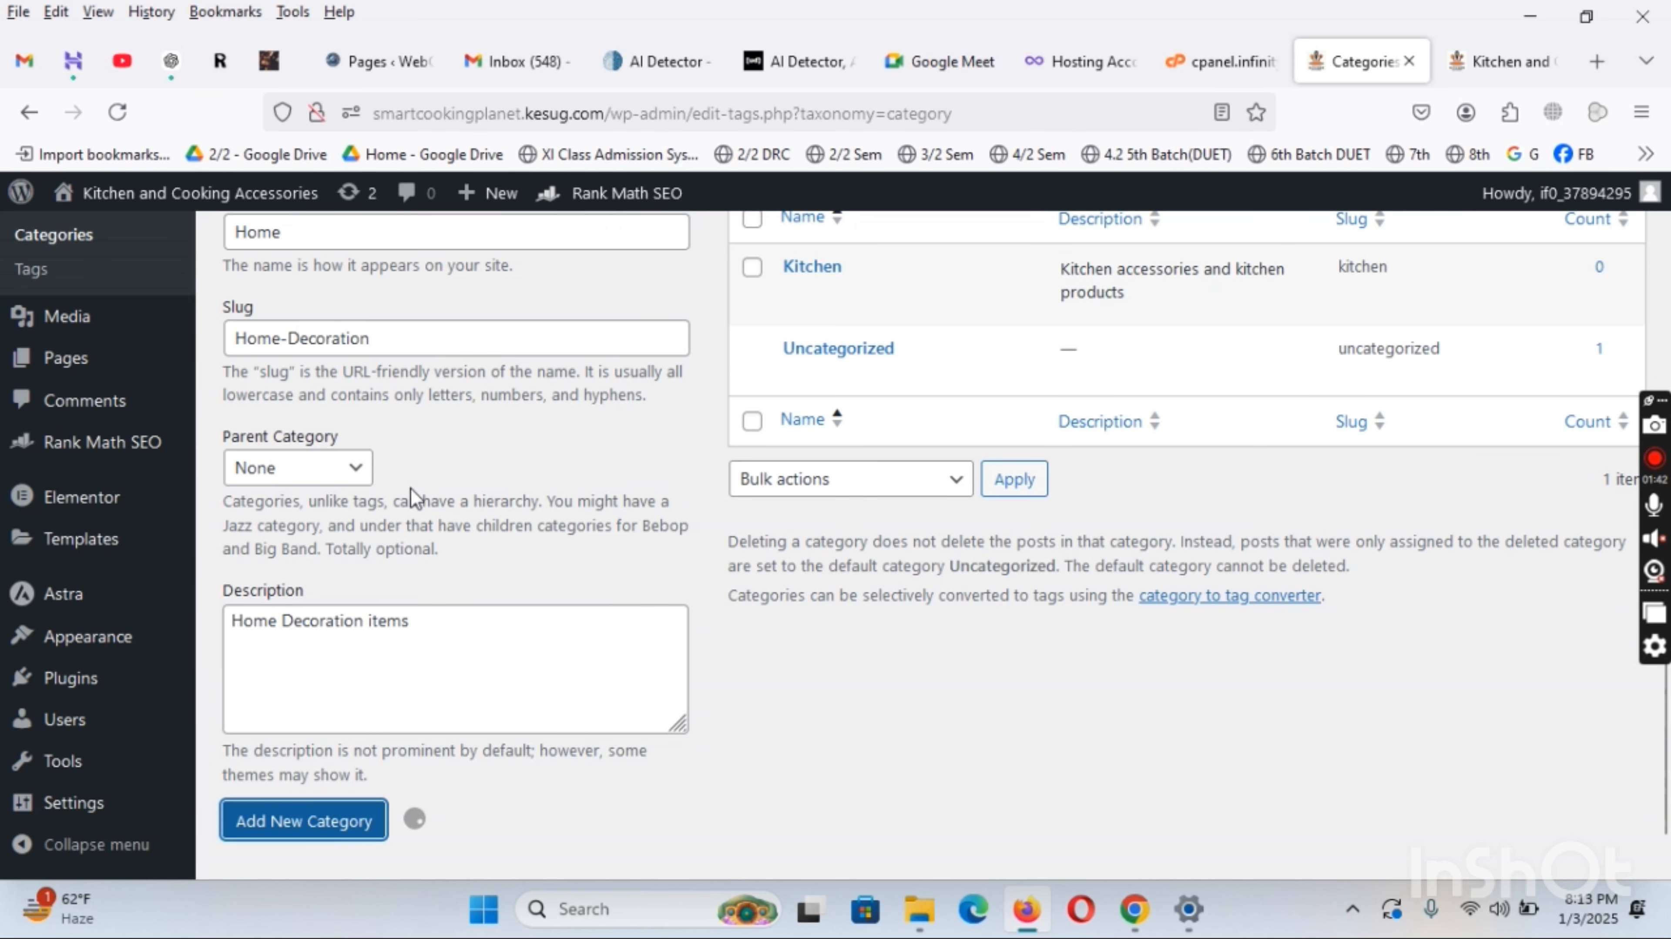
Enter "Dining" as the name and "Dining-and-Entertaining" as the slug of another new category
{"action": "scroll", "coordinate": [285, 510], "scroll_direction": "up", "scroll_amount": 4}
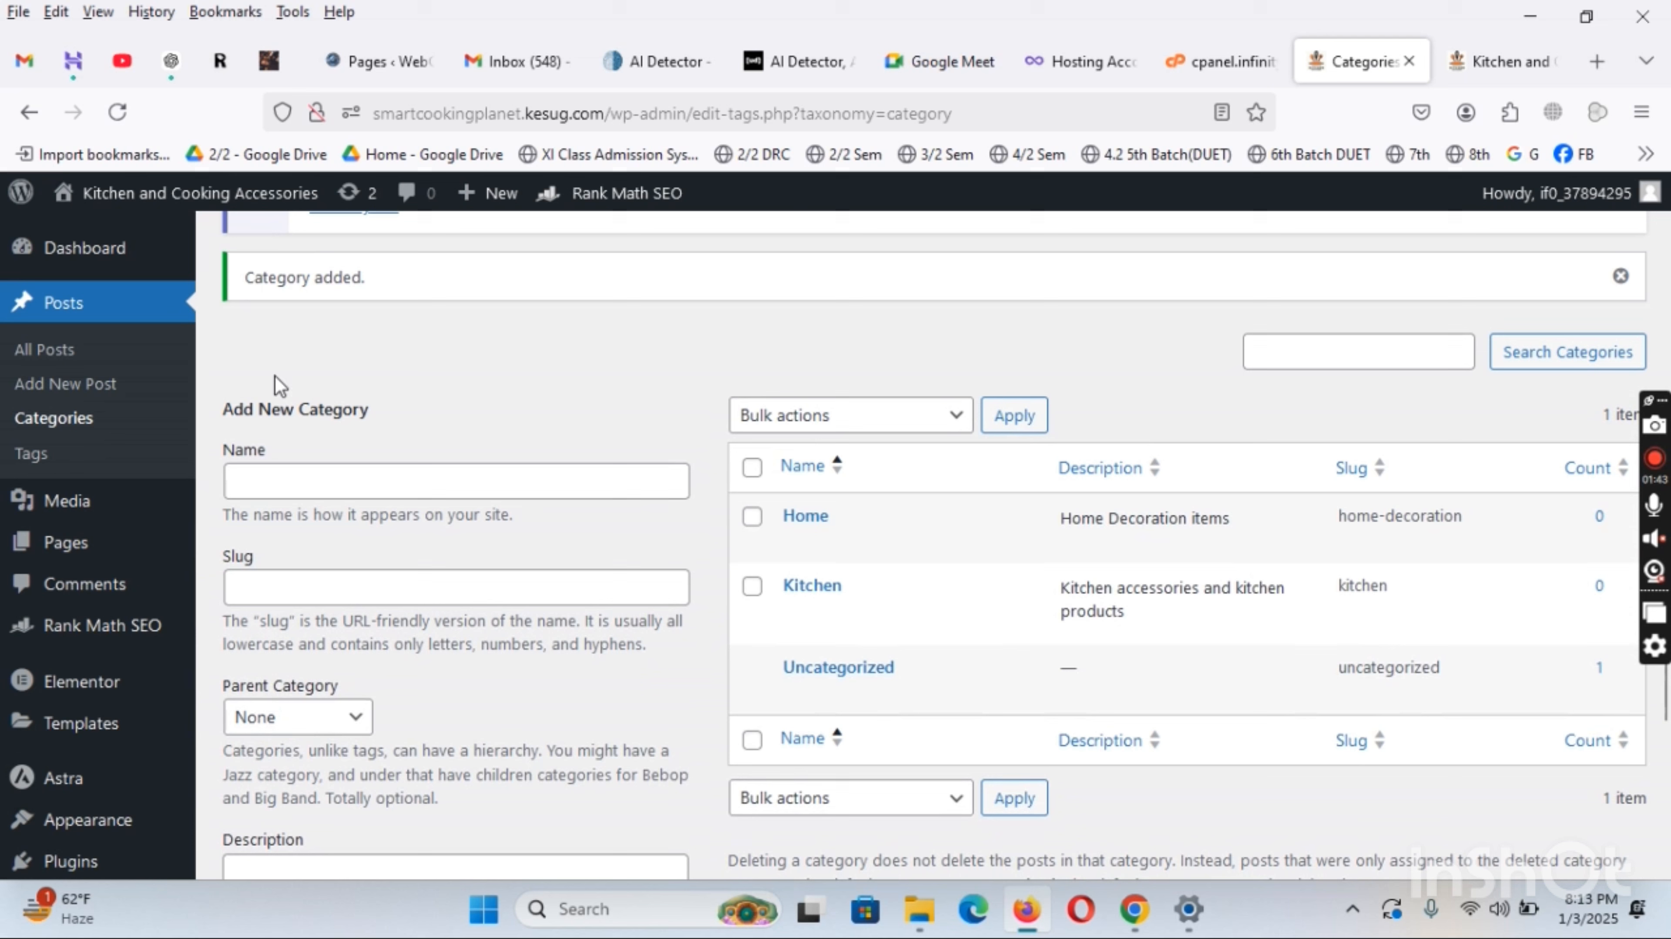
{"action": "left_click", "coordinate": [280, 466]}
{"action": "type", "text": "Dining"}
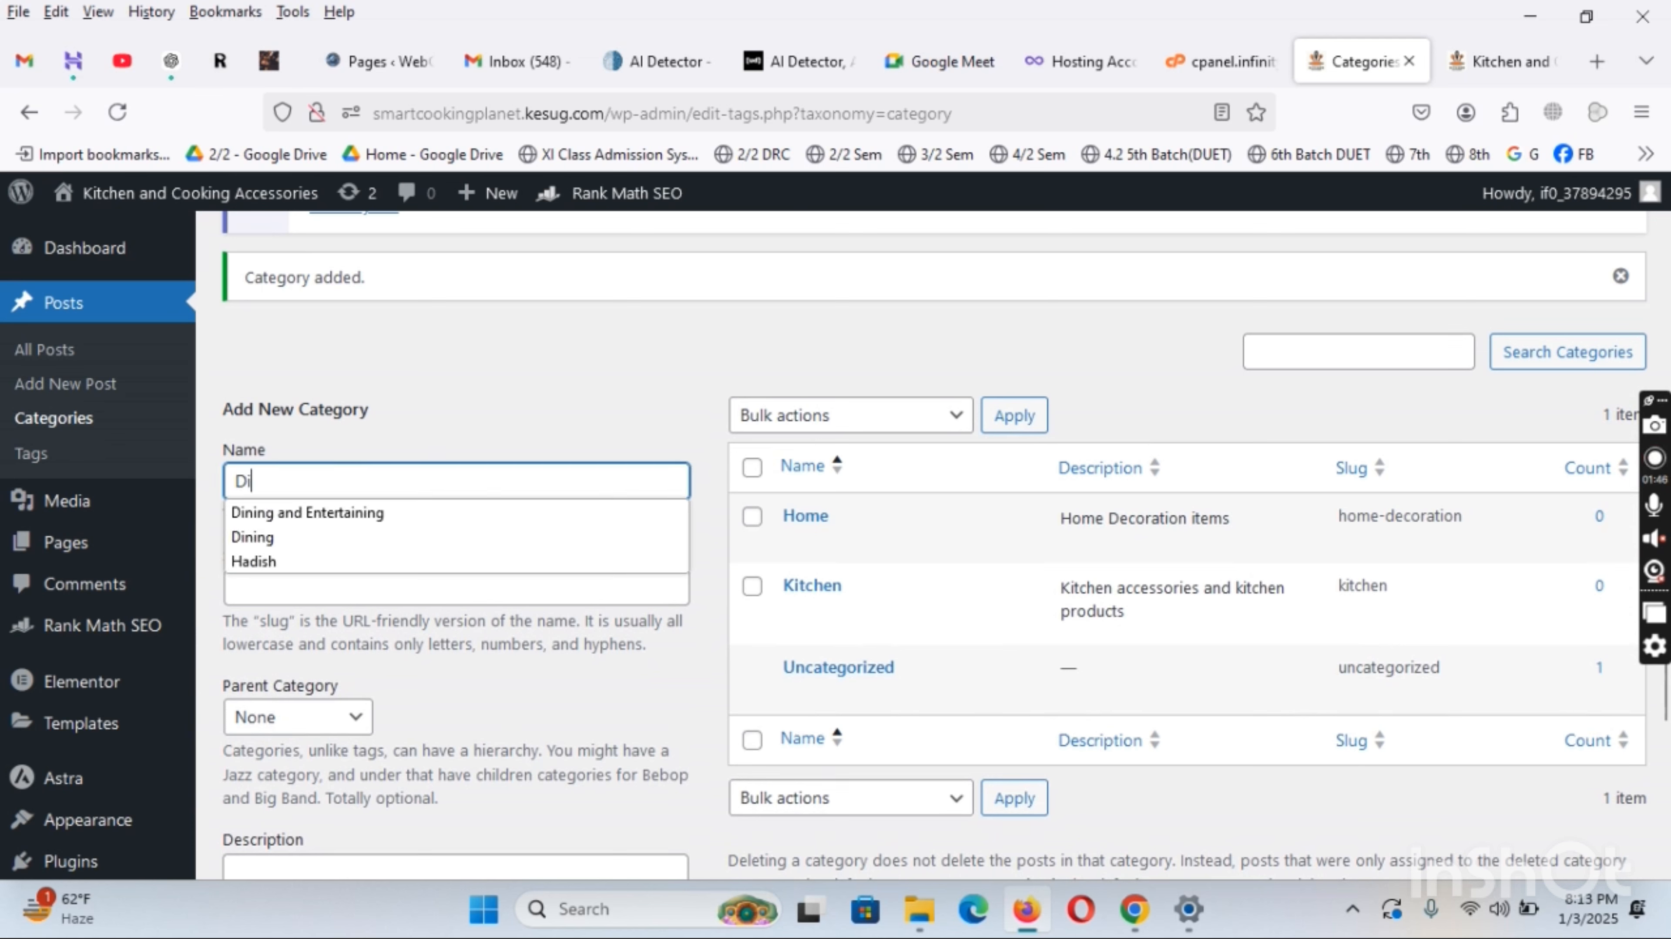
{"action": "left_click", "coordinate": [352, 584]}
{"action": "type", "text": "Dining"}
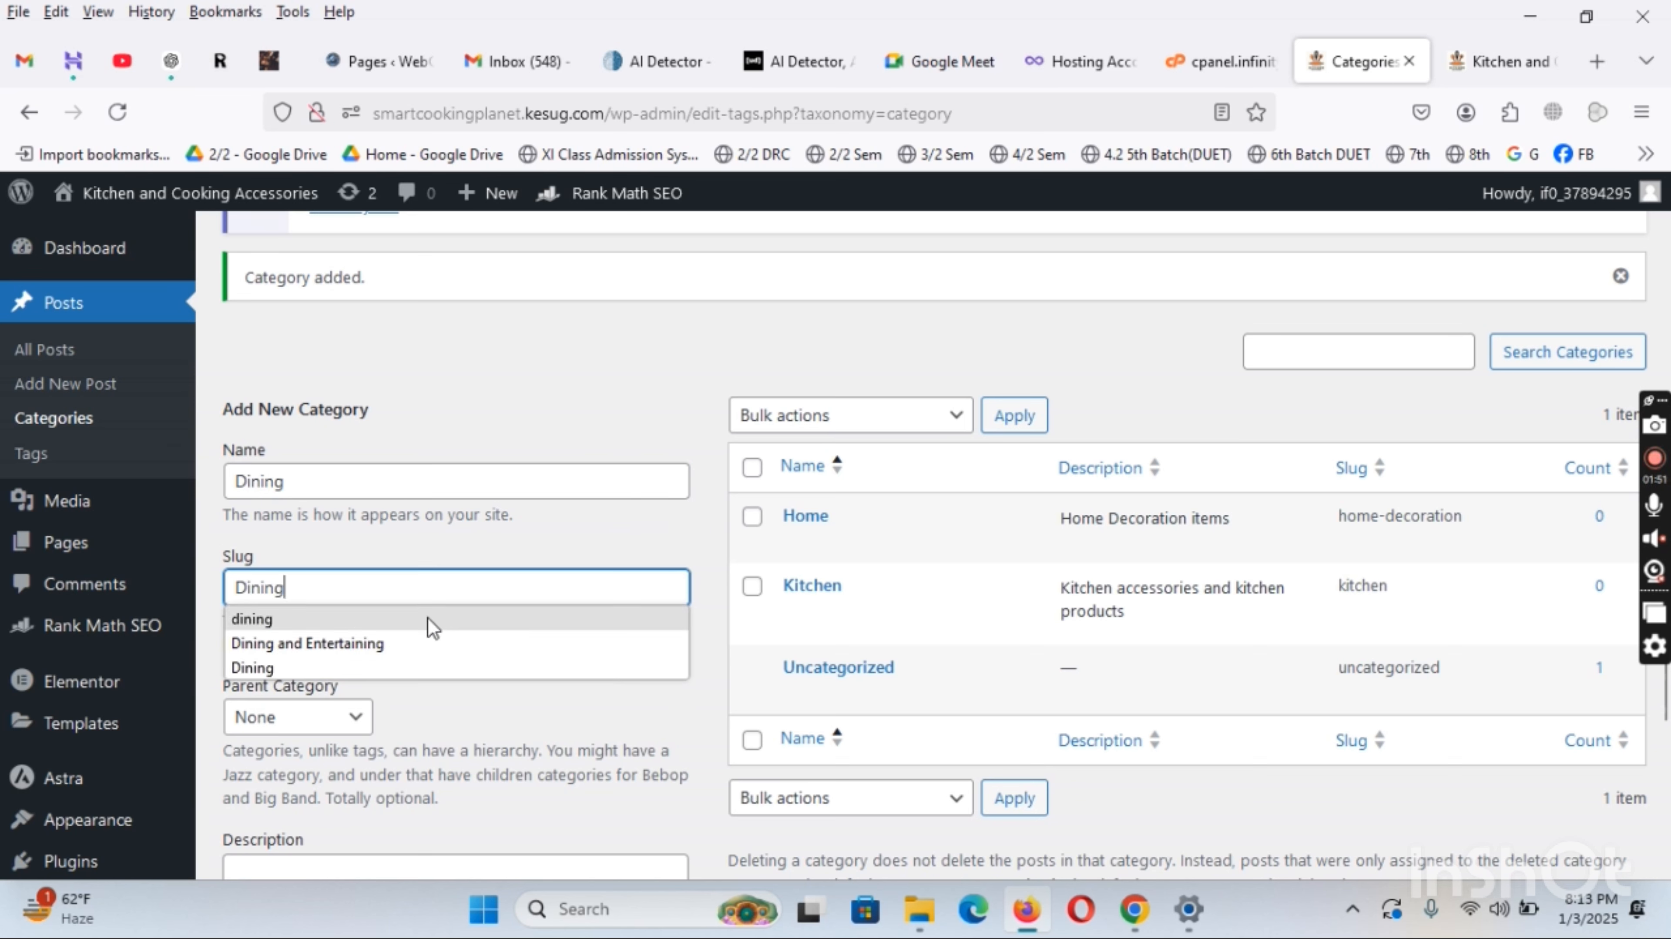
{"action": "left_click", "coordinate": [385, 643]}
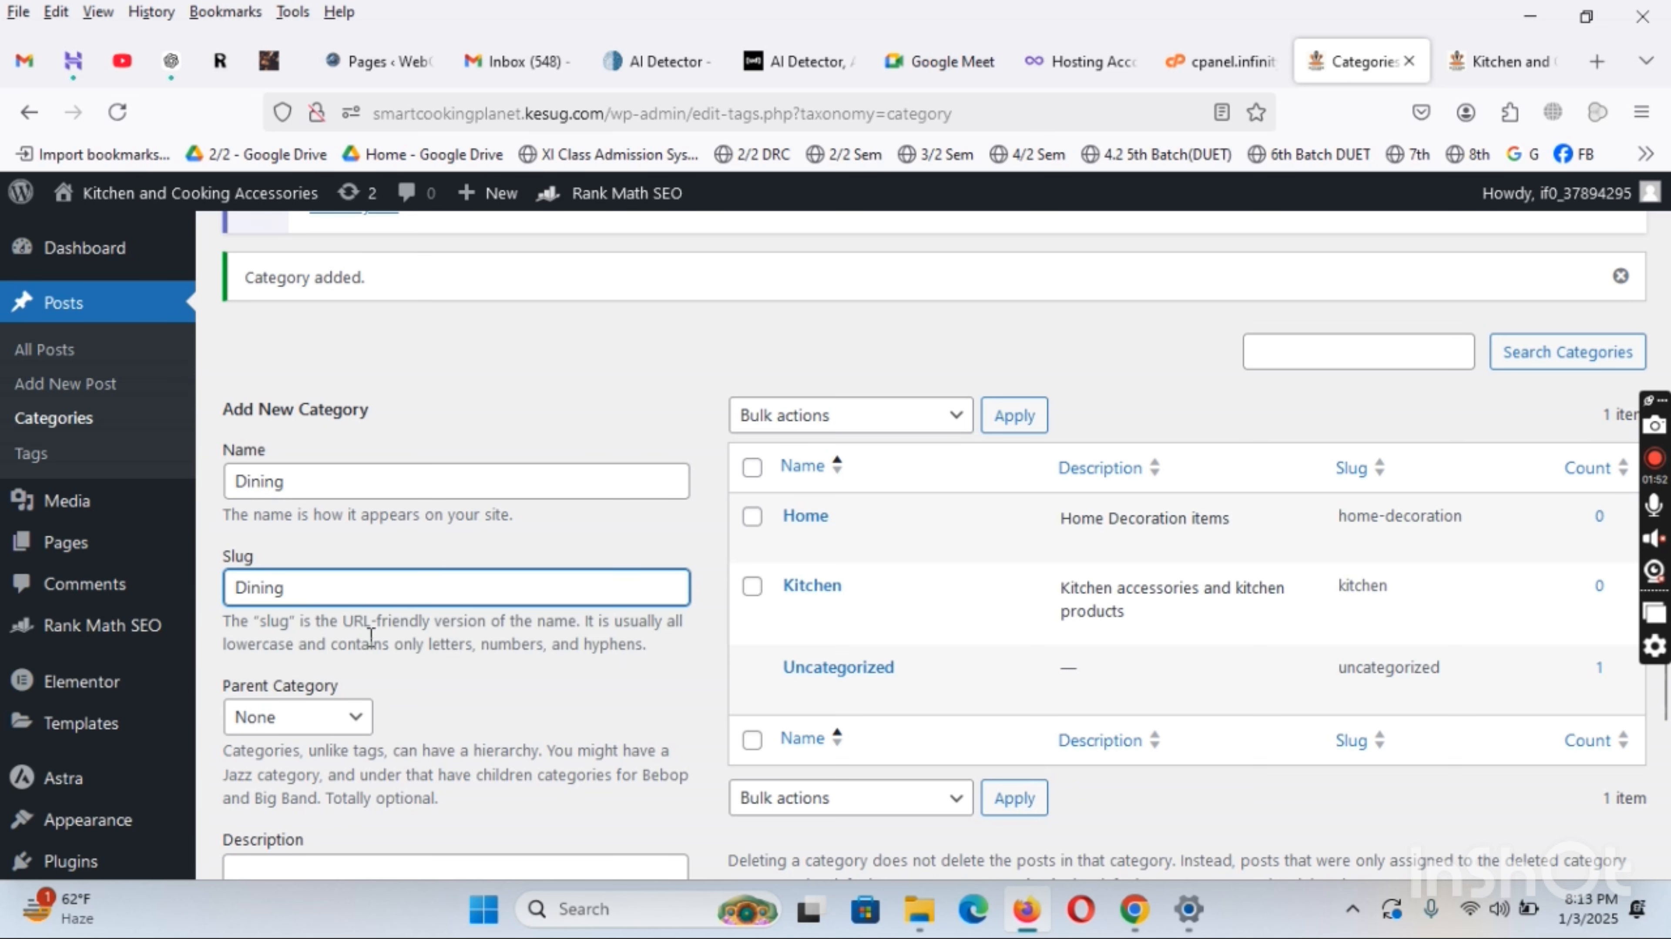
{"action": "left_click", "coordinate": [327, 591]}
{"action": "key", "text": "BackSpace"}
{"action": "type", "text": "-Entertaining"}
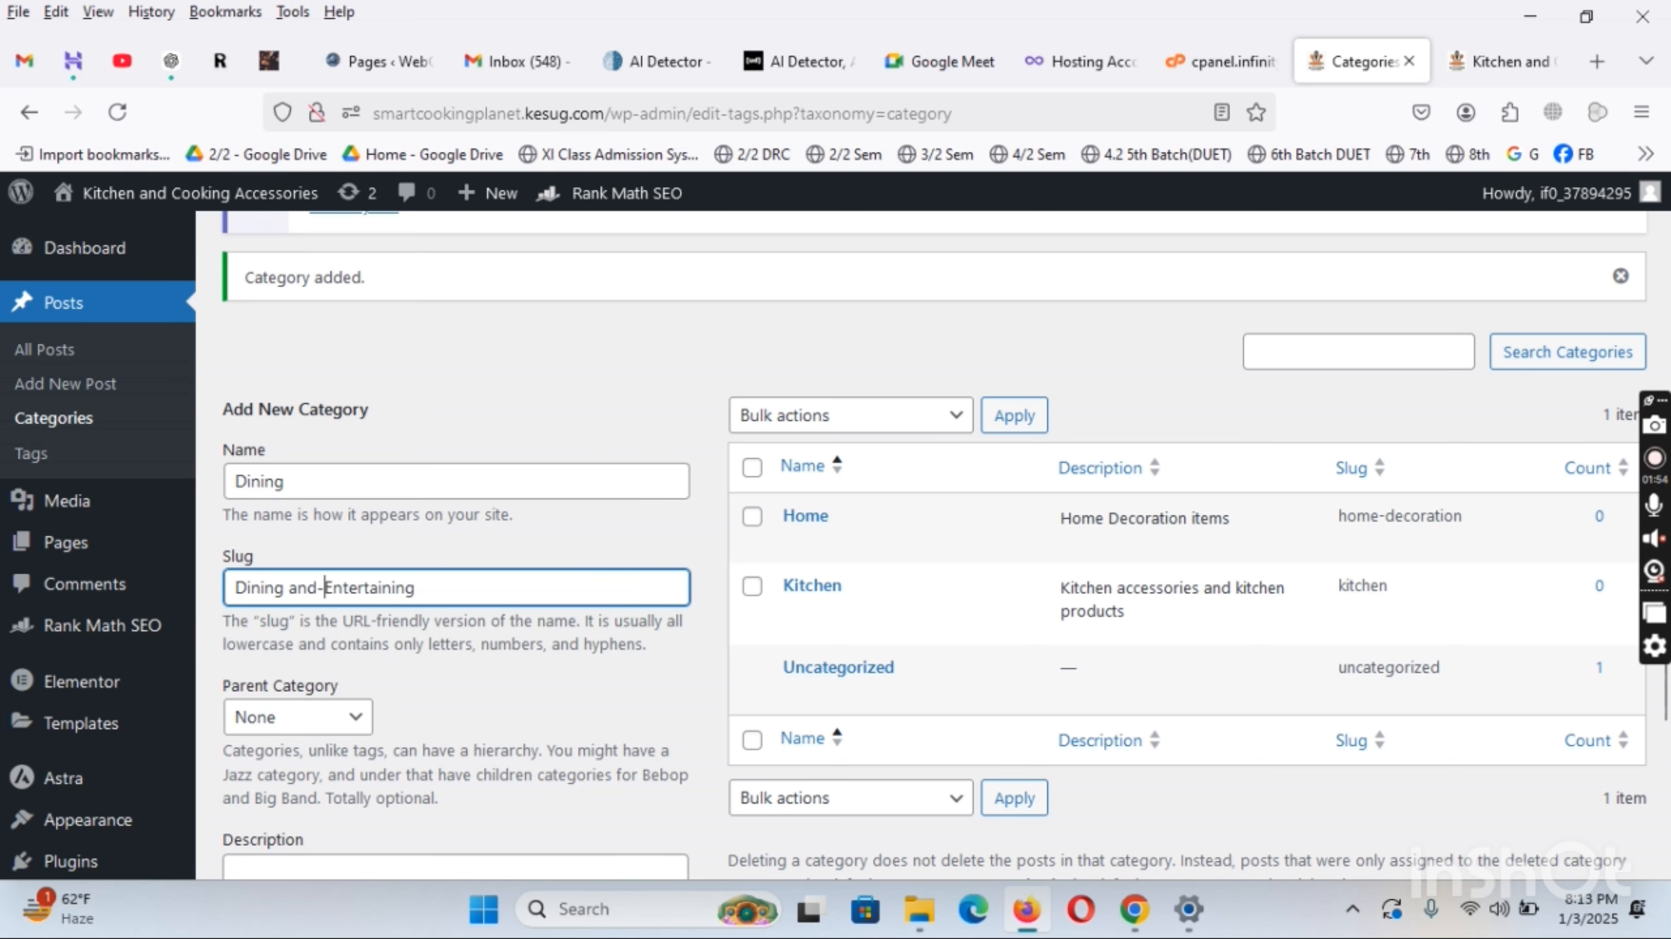
{"action": "key", "text": "Delete"}
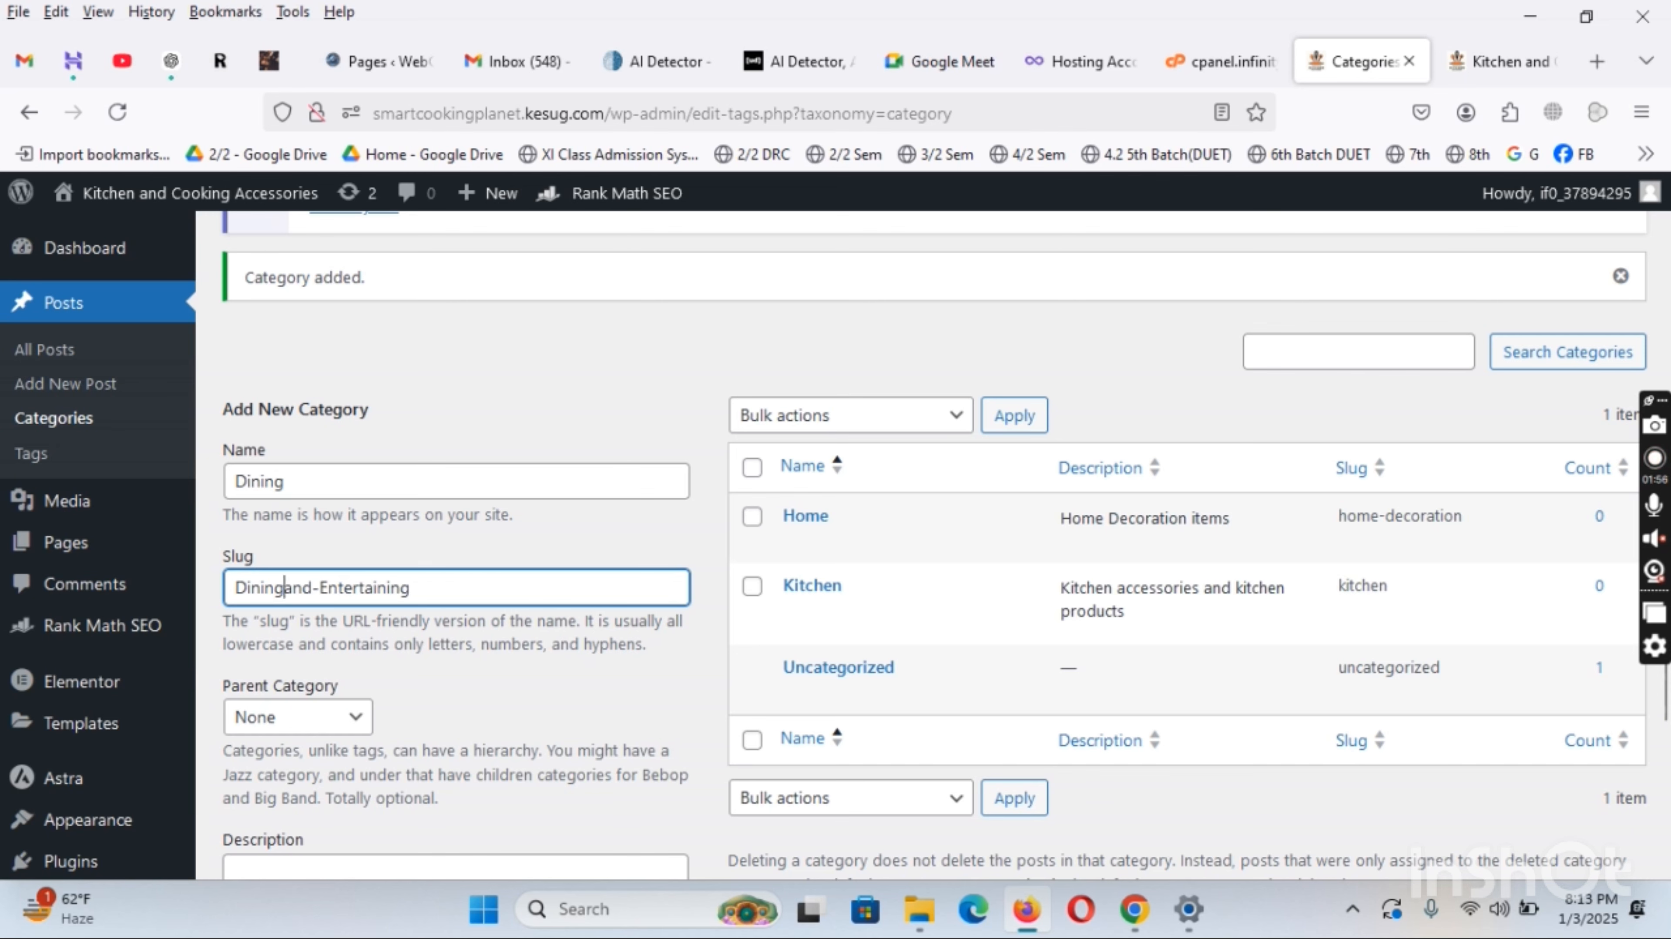
{"action": "type", "text": "-"}
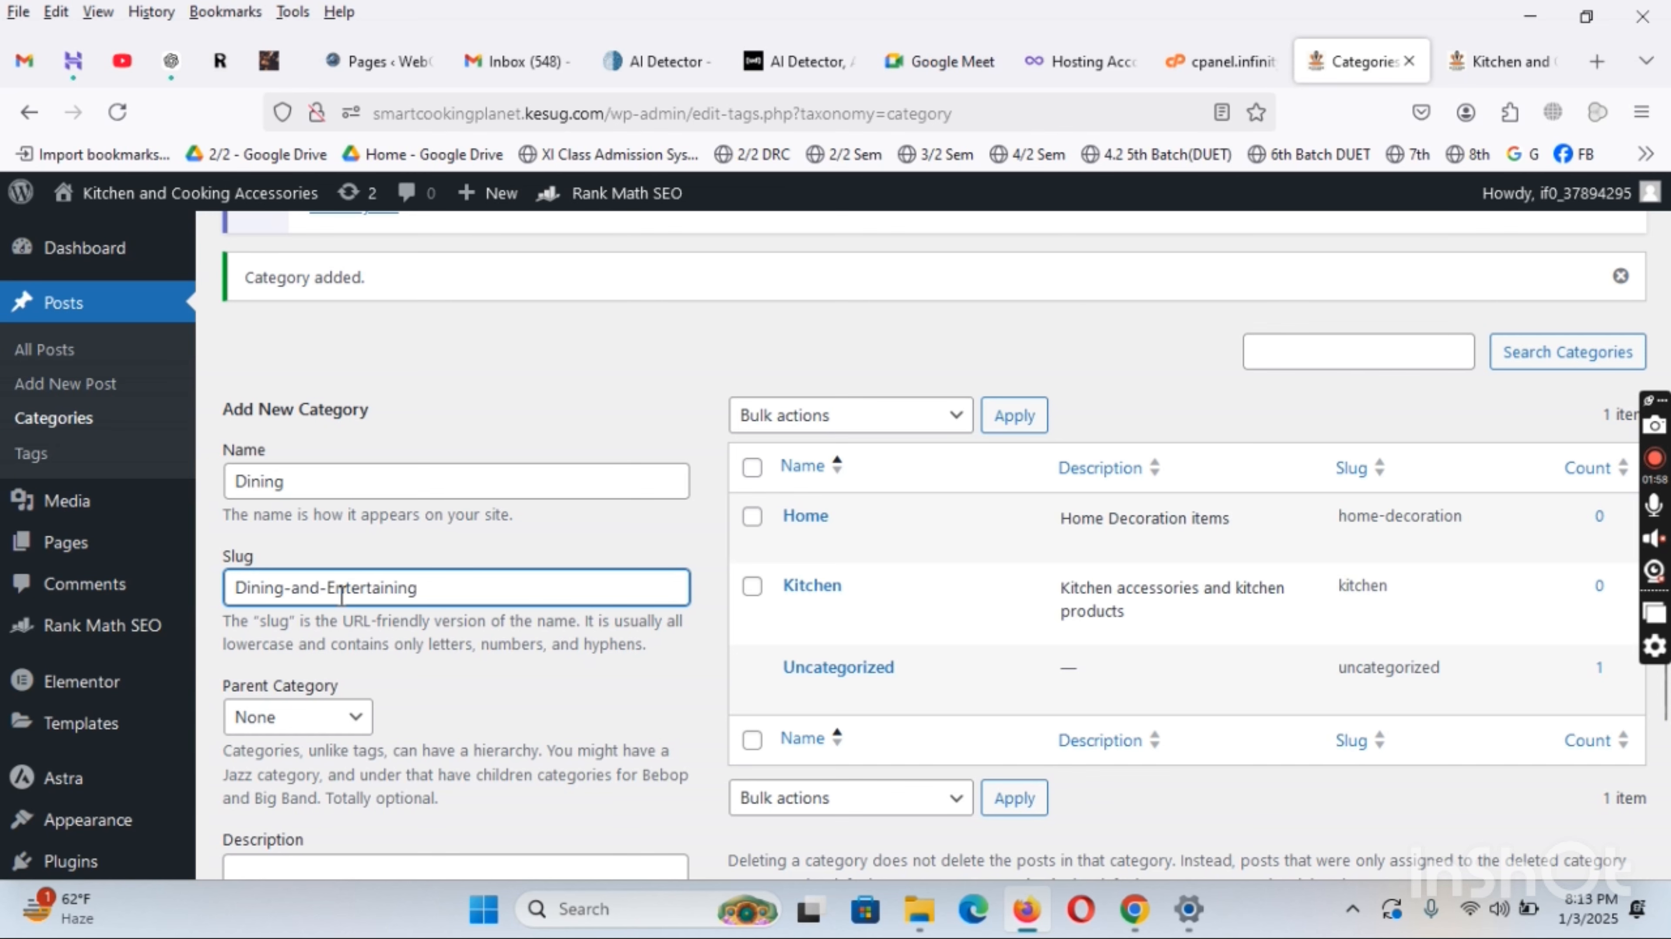
Enter the description "Dining and Entertaining" for the Dining category and add it
{"action": "scroll", "coordinate": [341, 595], "scroll_direction": "down", "scroll_amount": 2}
{"action": "left_click_drag", "start_coordinate": [440, 464], "coordinate": [165, 473]}
{"action": "key", "text": "ctrl+c"}
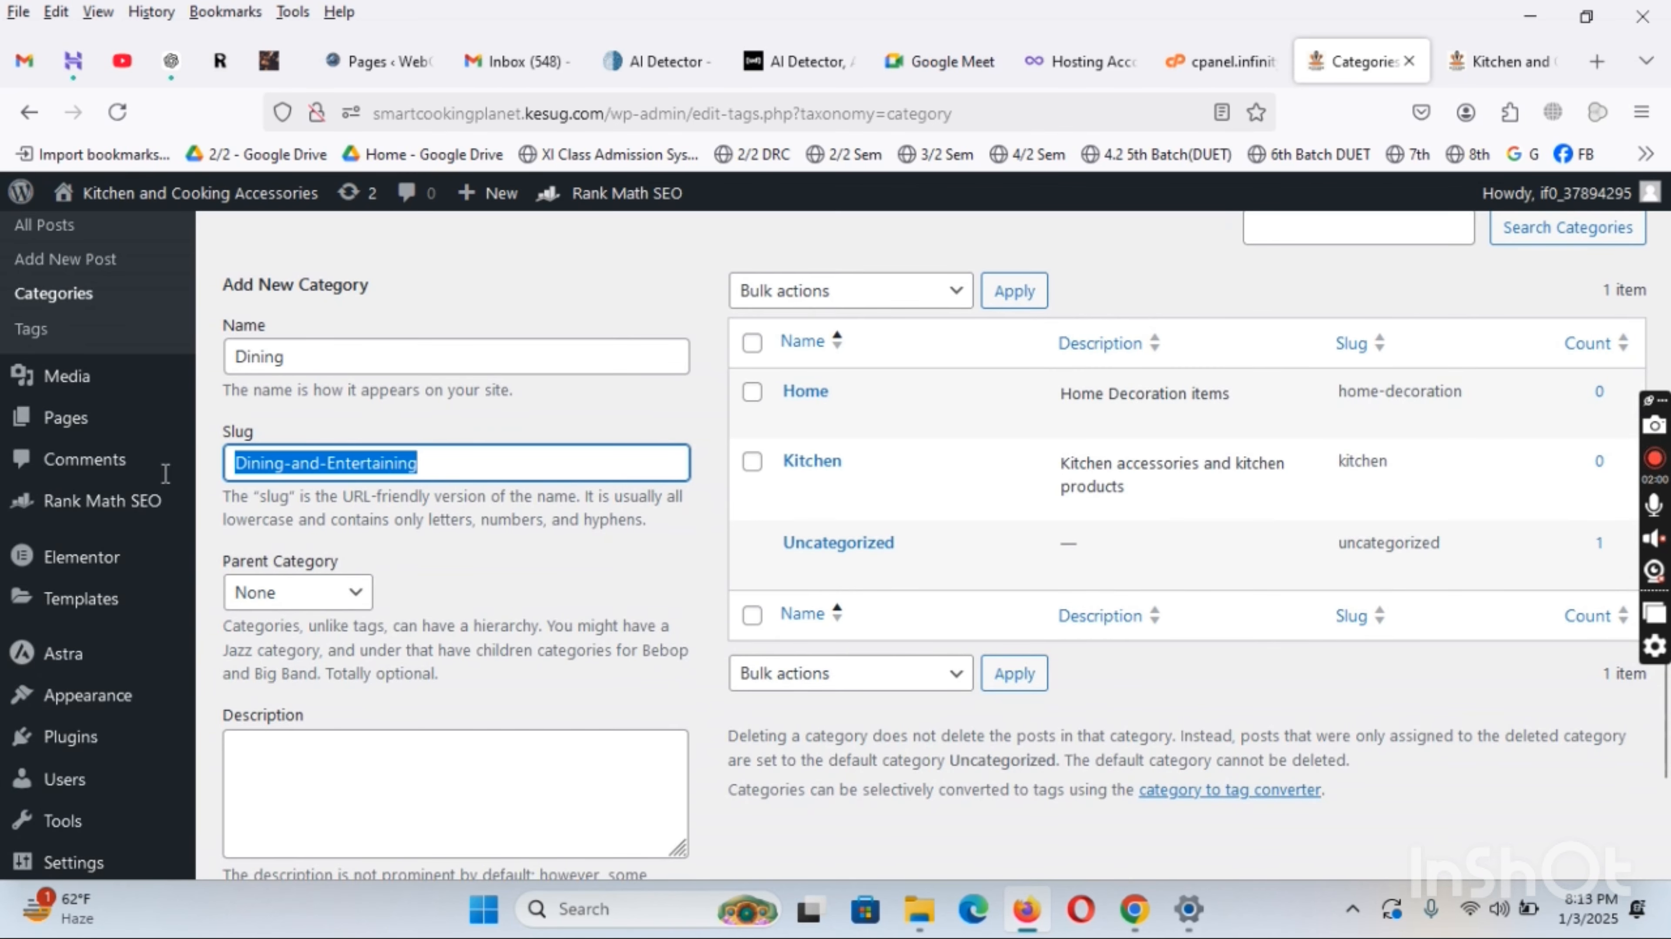
{"action": "left_click", "coordinate": [388, 772]}
{"action": "key", "text": "ctrl+v"}
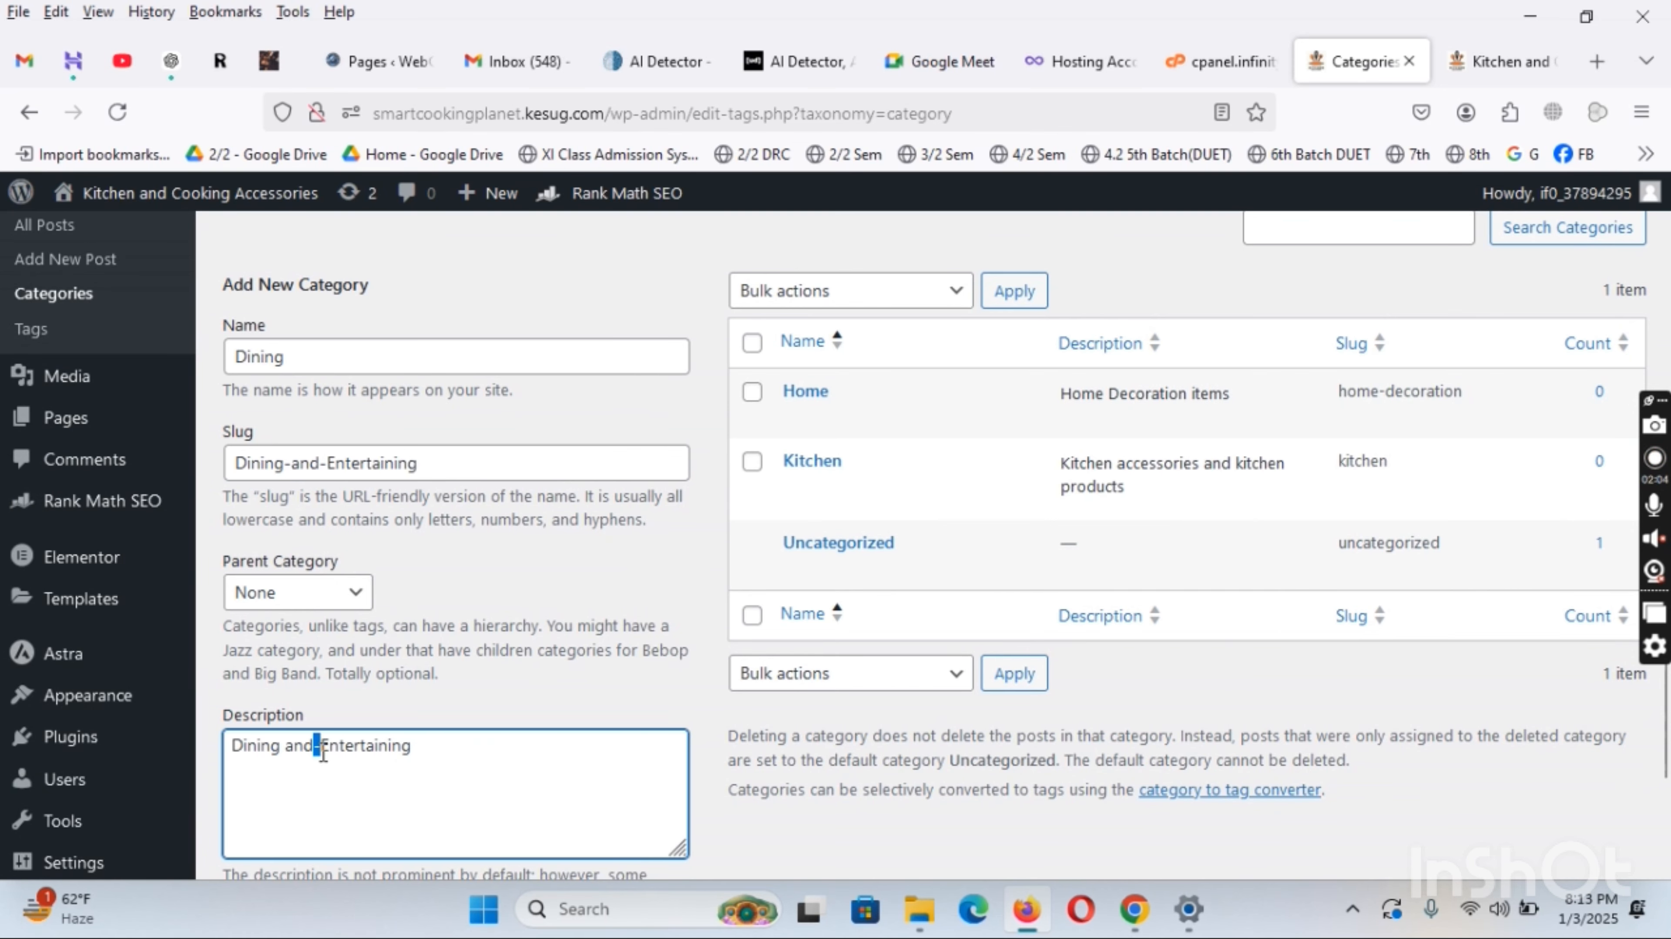
{"action": "scroll", "coordinate": [454, 687], "scroll_direction": "down", "scroll_amount": 3}
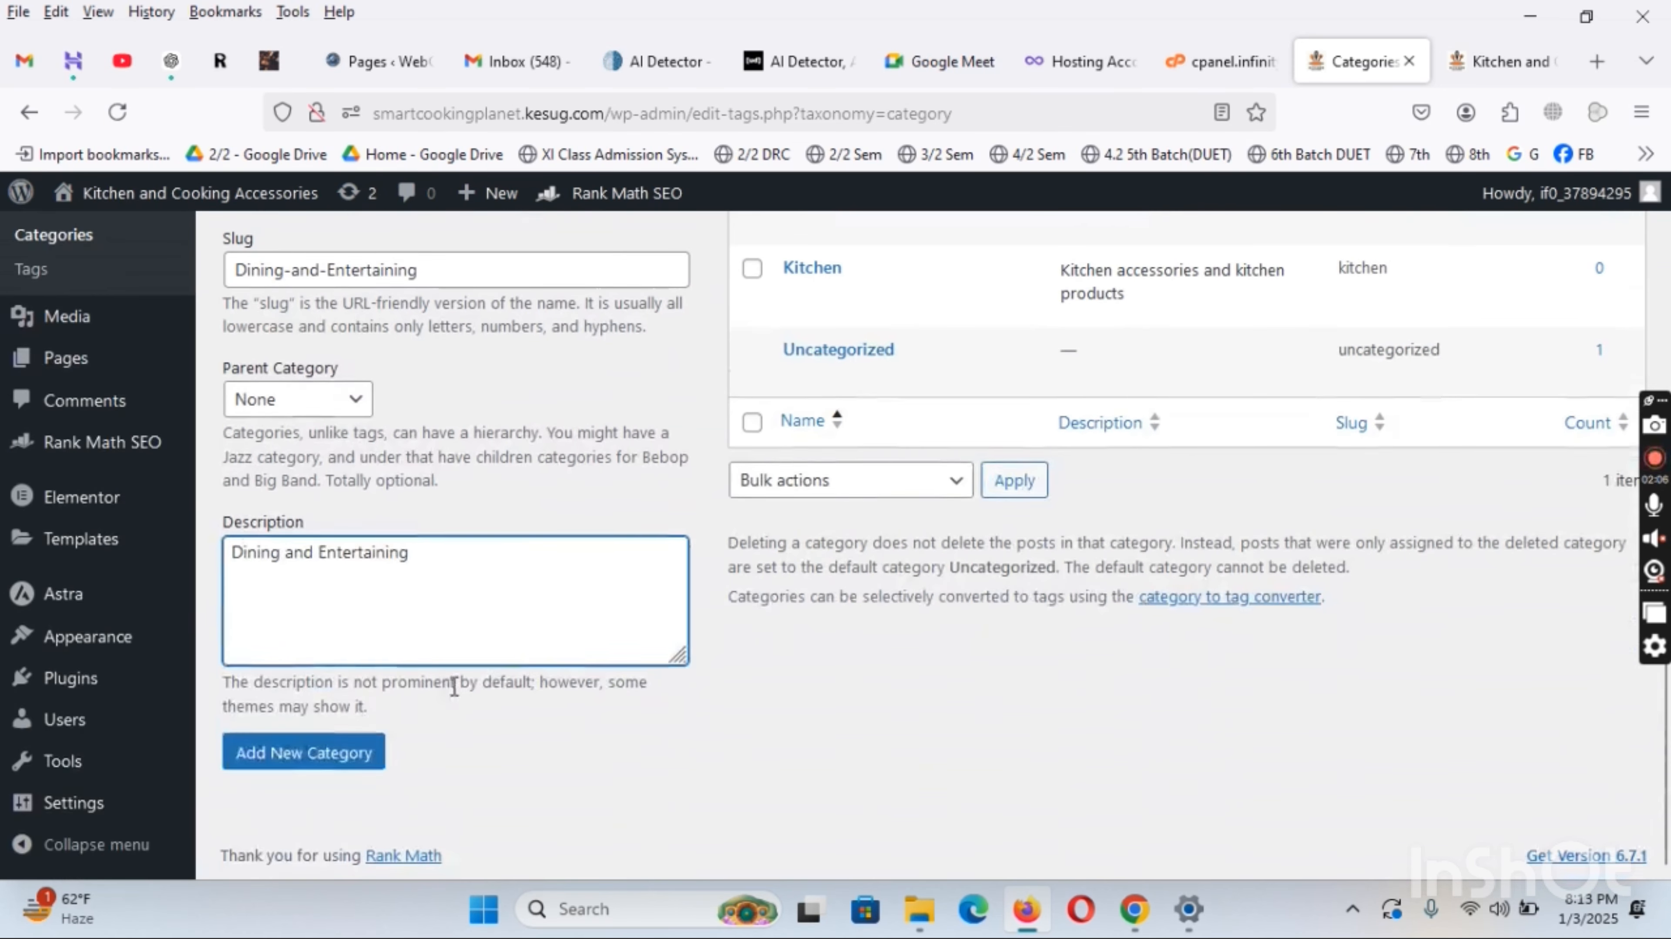
{"action": "left_click", "coordinate": [281, 763]}
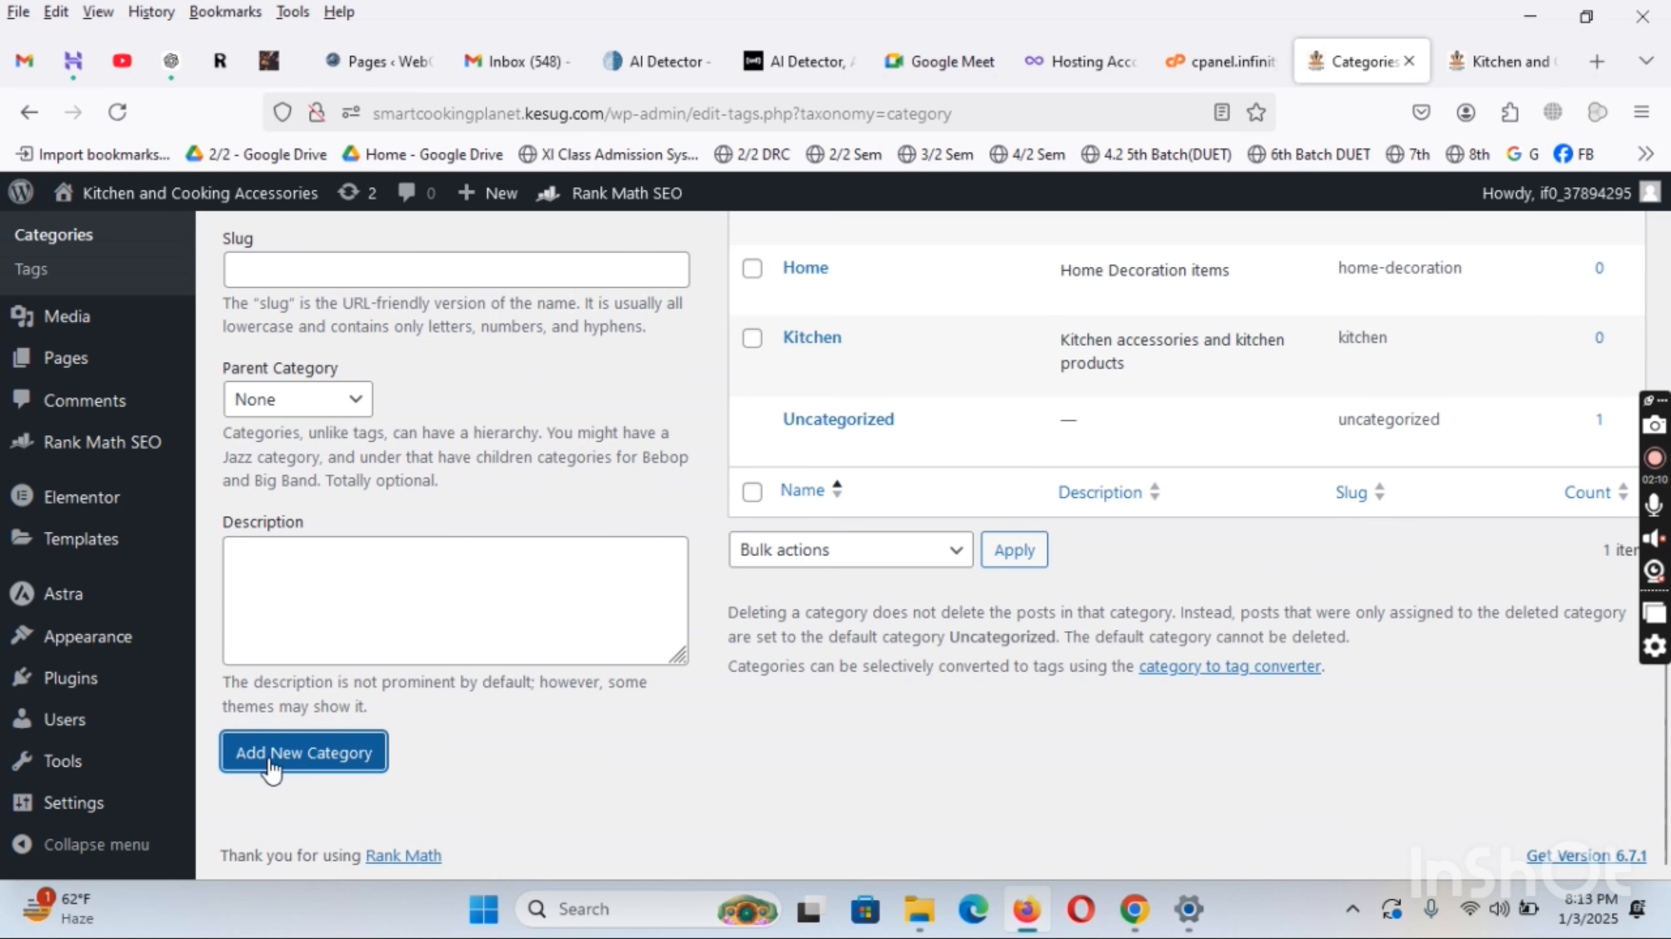
{"action": "scroll", "coordinate": [768, 505], "scroll_direction": "up", "scroll_amount": 2}
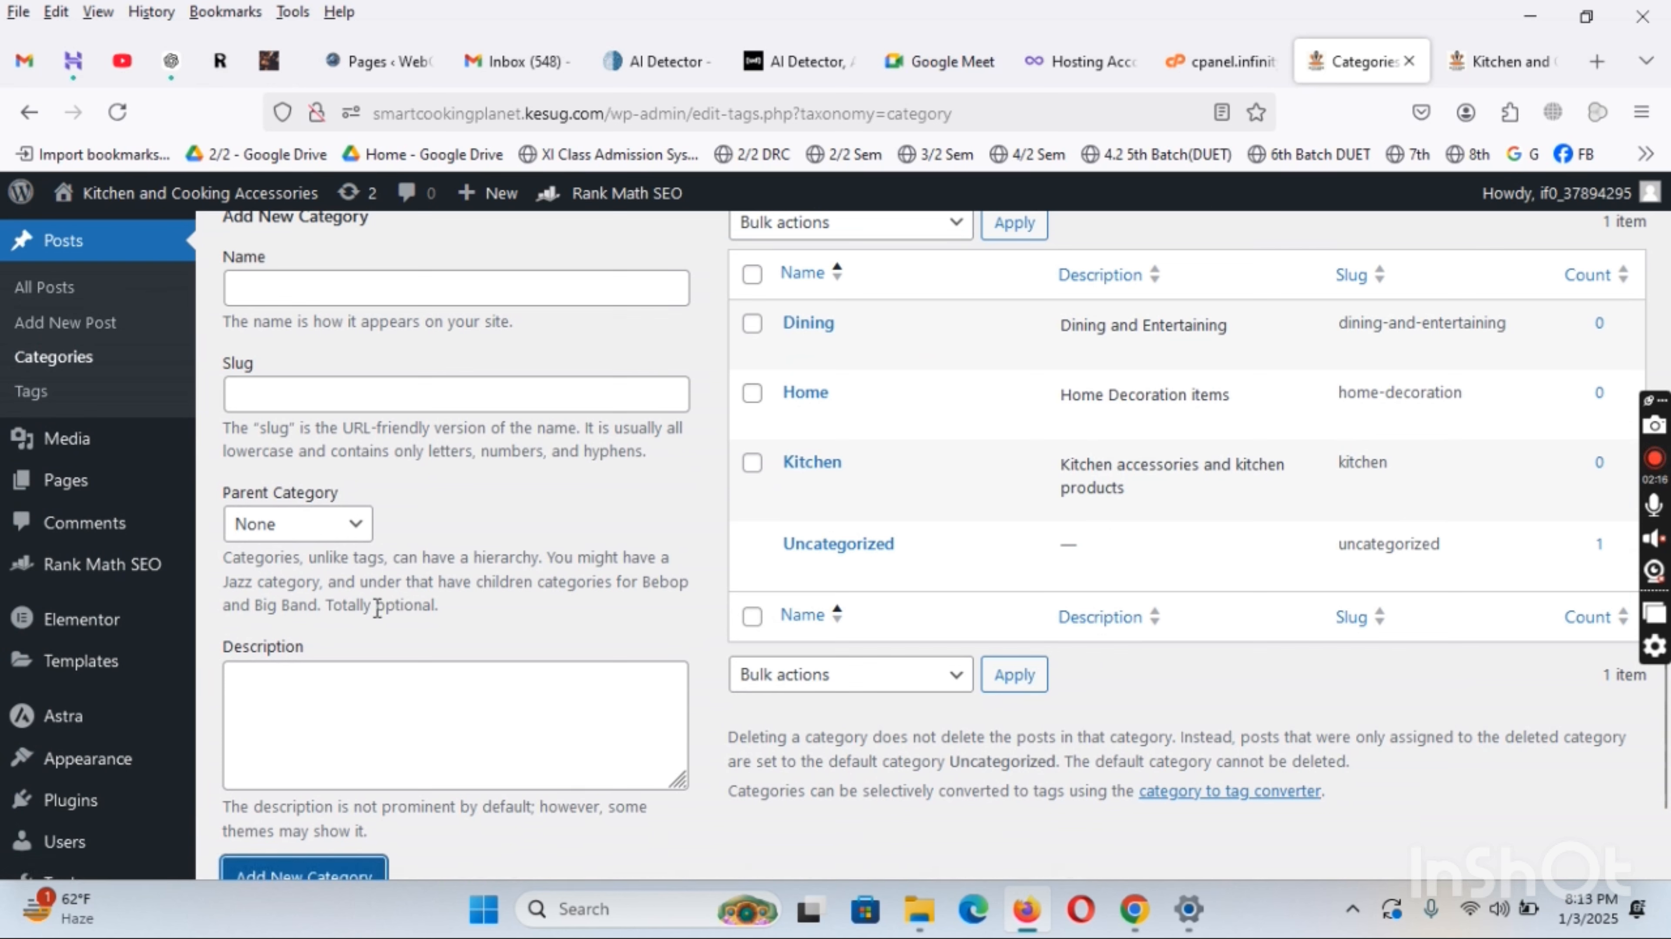
Open the theme customizer's Header Builder and, from its Primary Menu element, open the Primary Menu for editing
{"action": "mouse_move", "coordinate": [158, 760]}
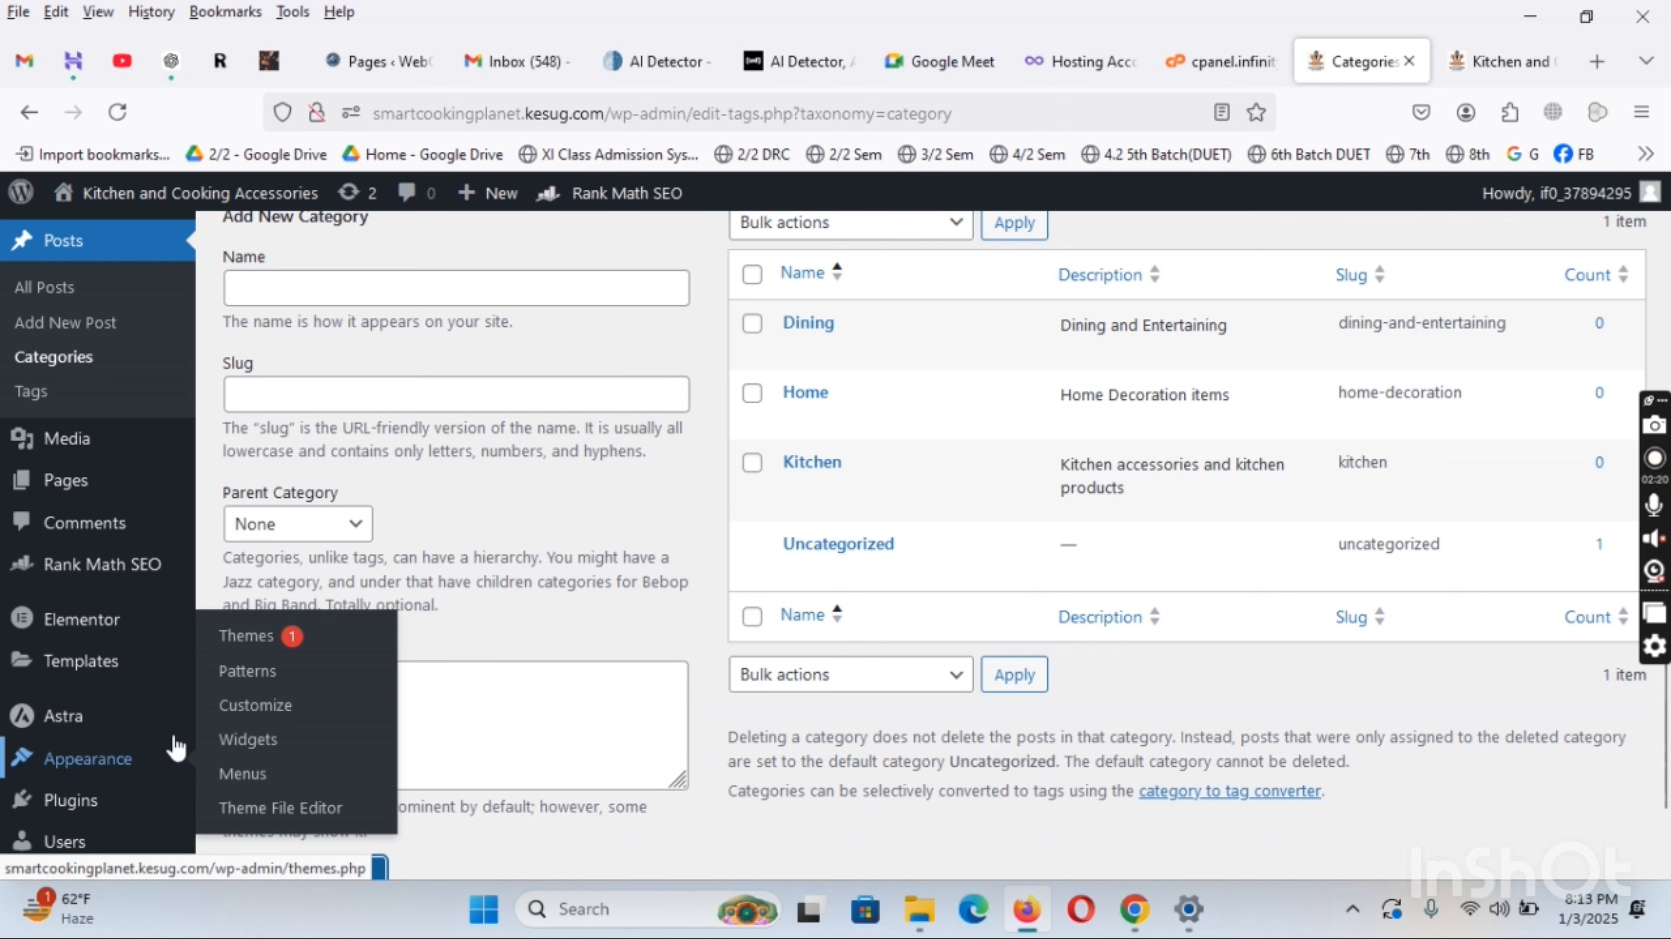
{"action": "left_click", "coordinate": [255, 705]}
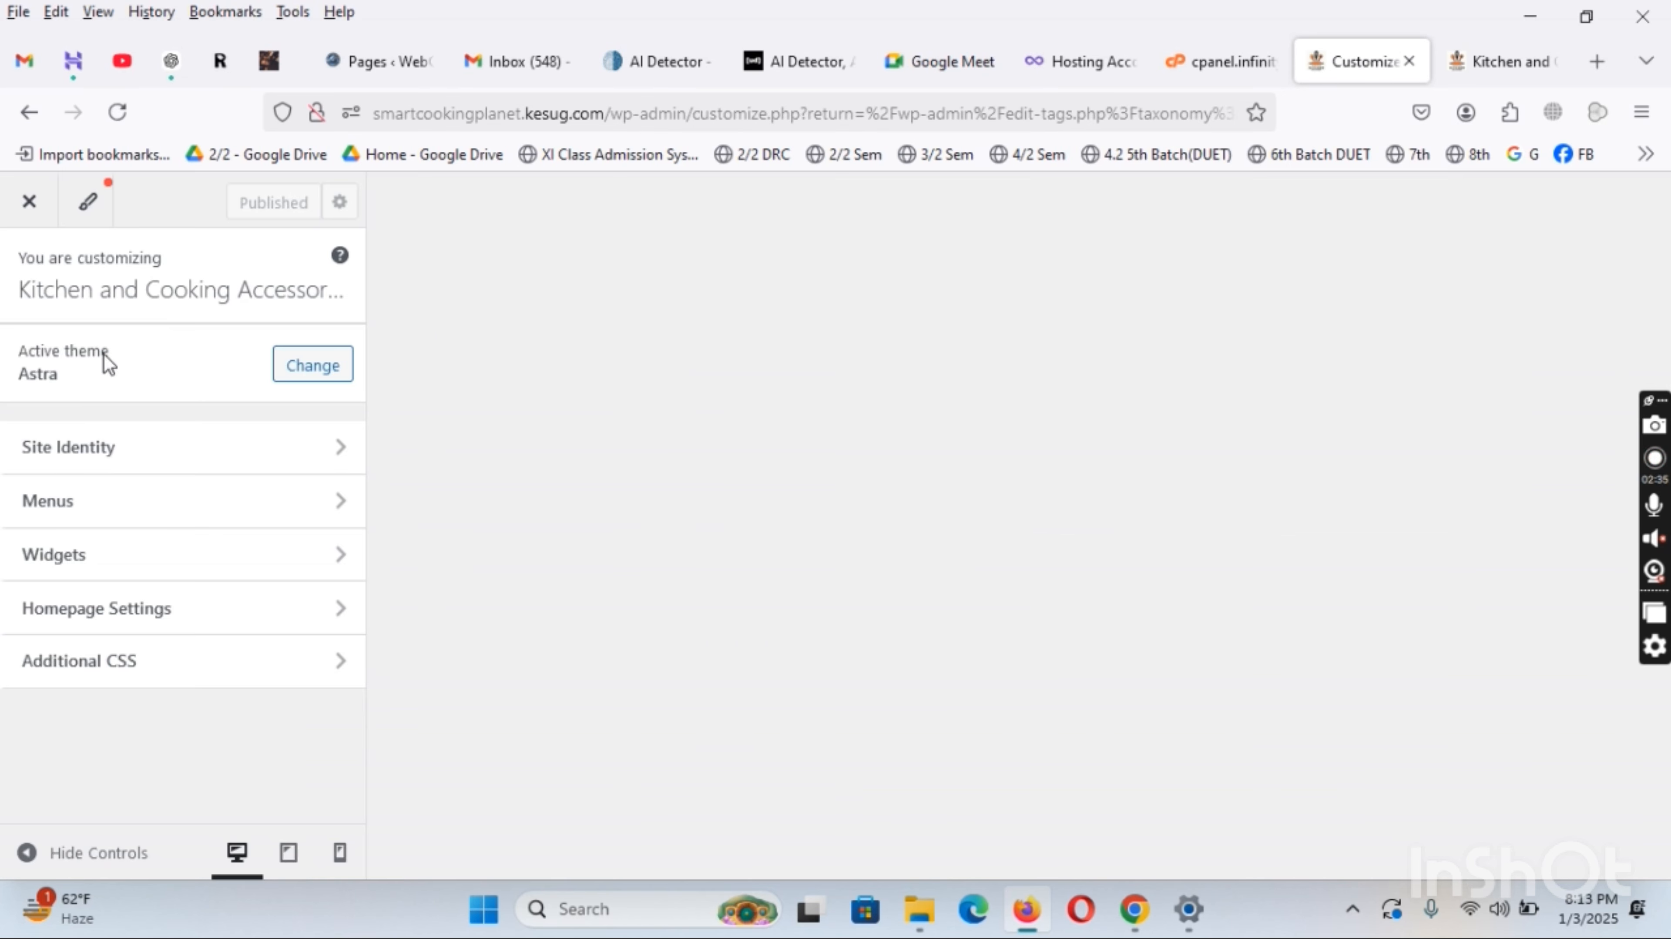
{"action": "scroll", "coordinate": [106, 530], "scroll_direction": "down", "scroll_amount": 2}
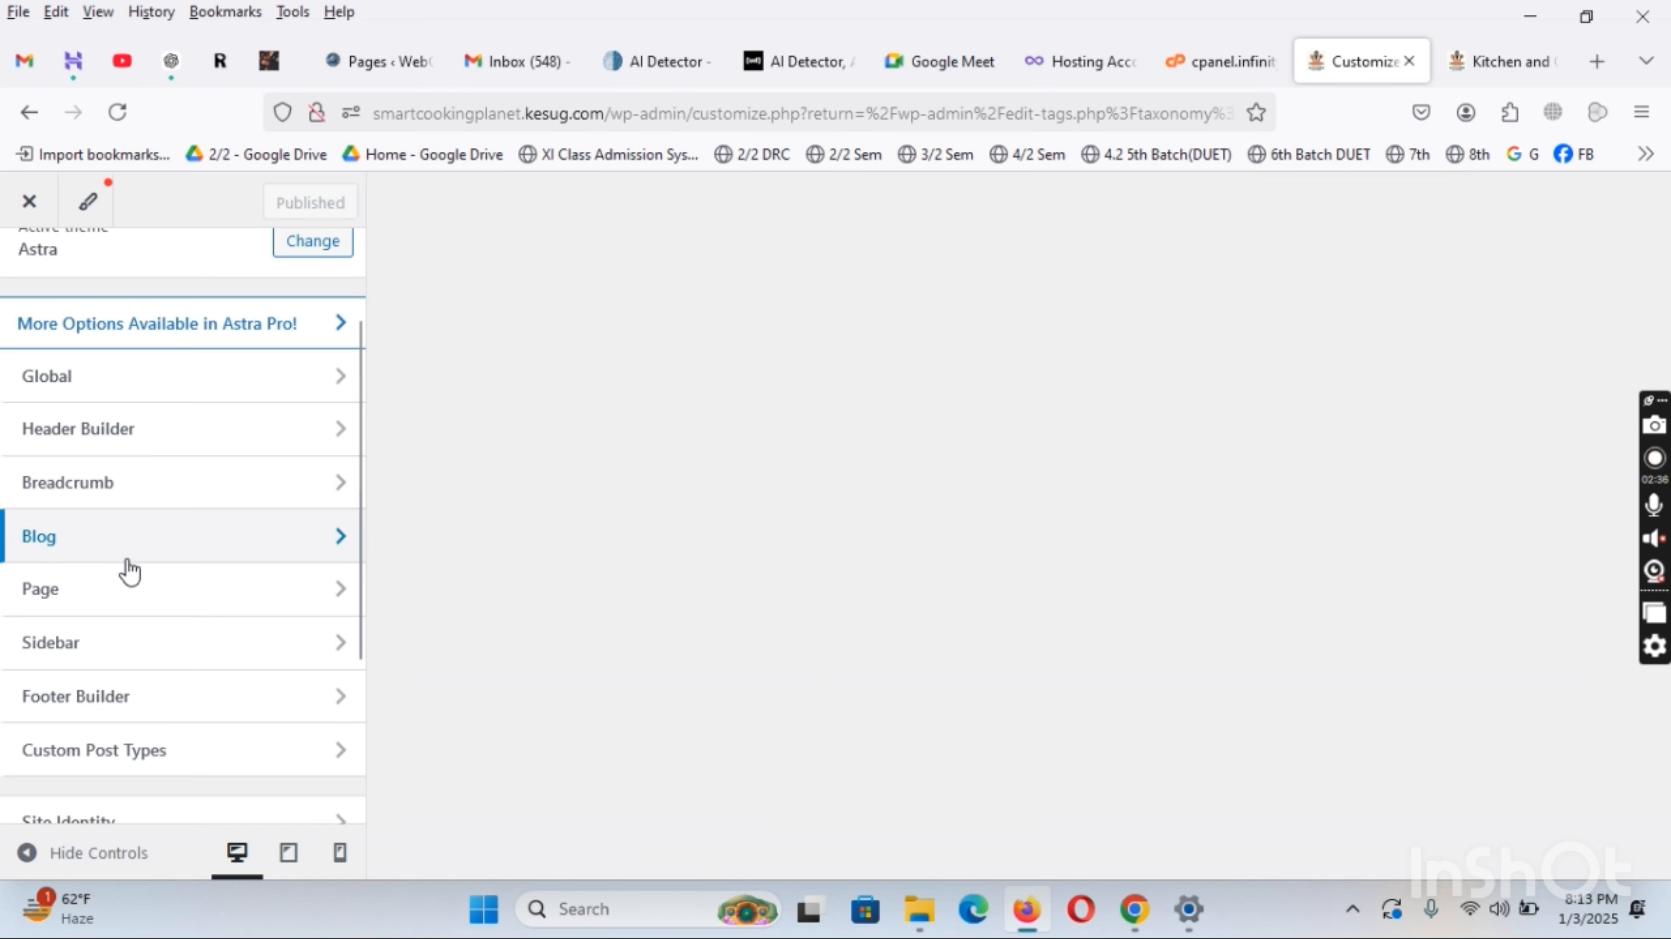
{"action": "left_click", "coordinate": [127, 442]}
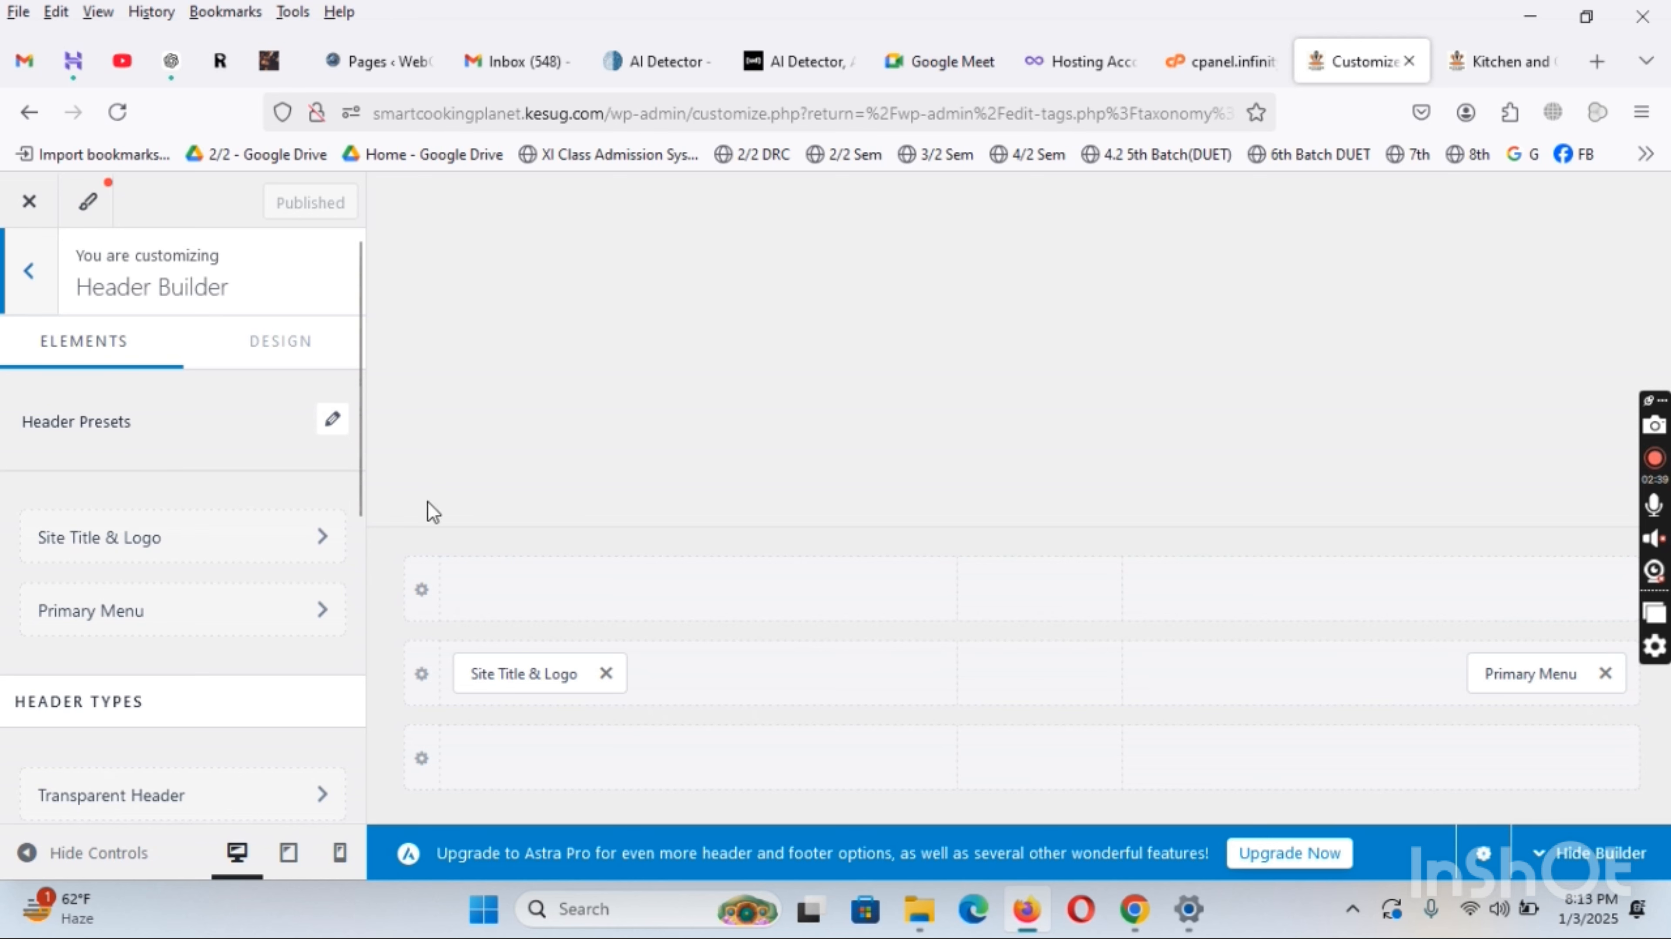
{"action": "left_click", "coordinate": [1512, 672]}
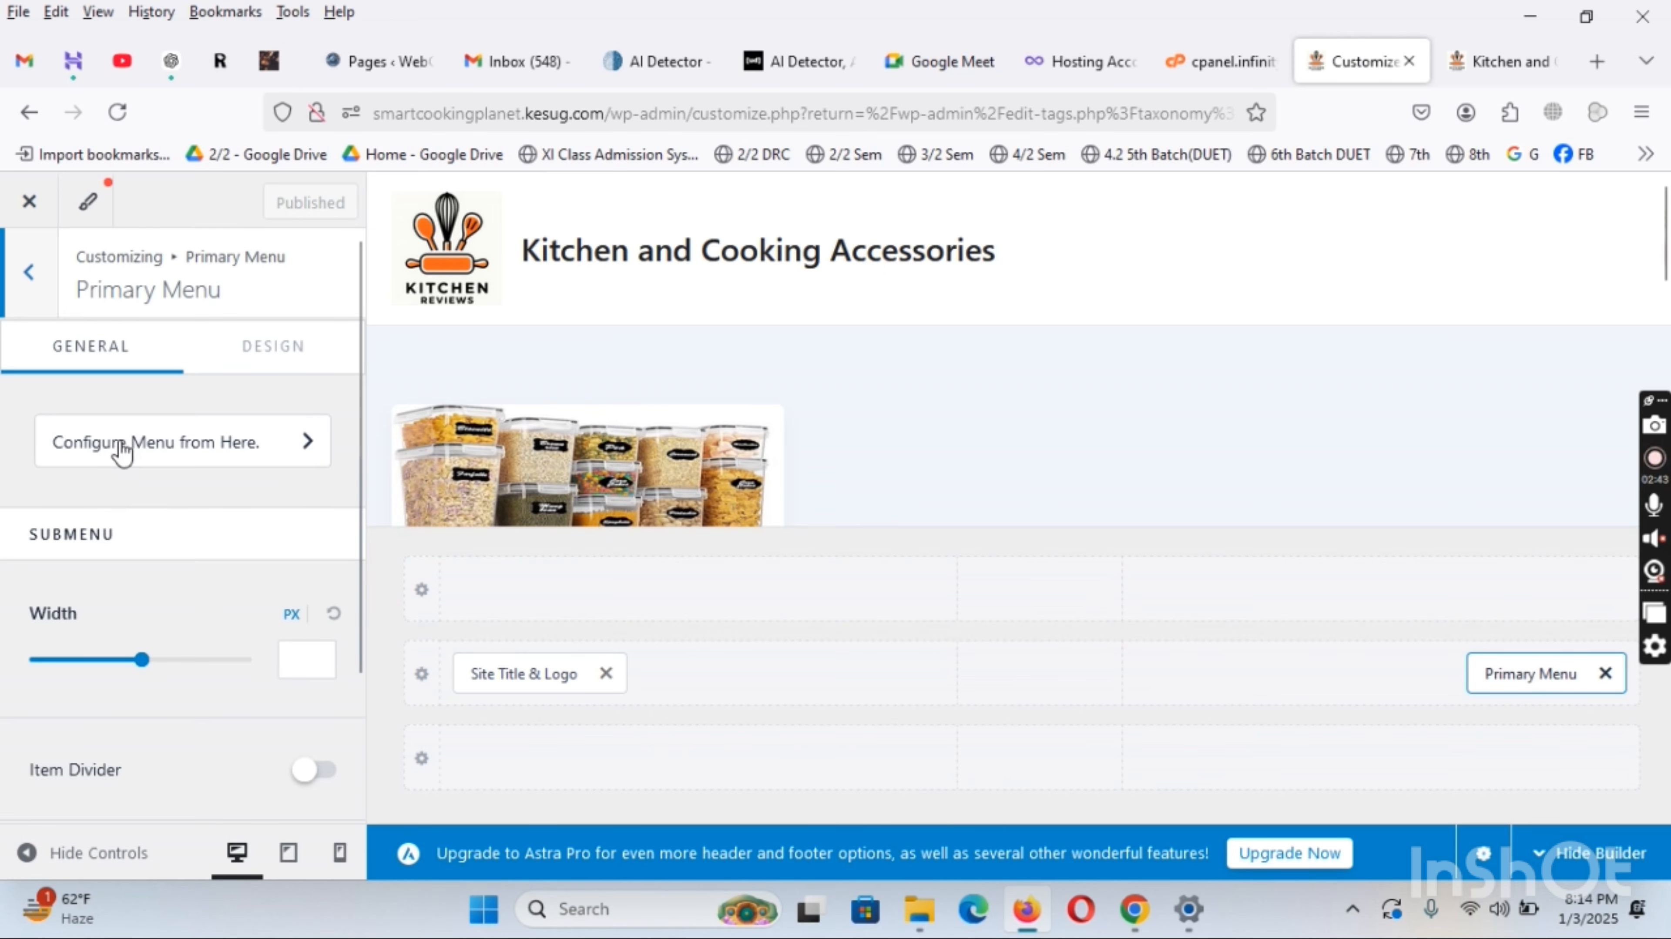
{"action": "left_click", "coordinate": [128, 443]}
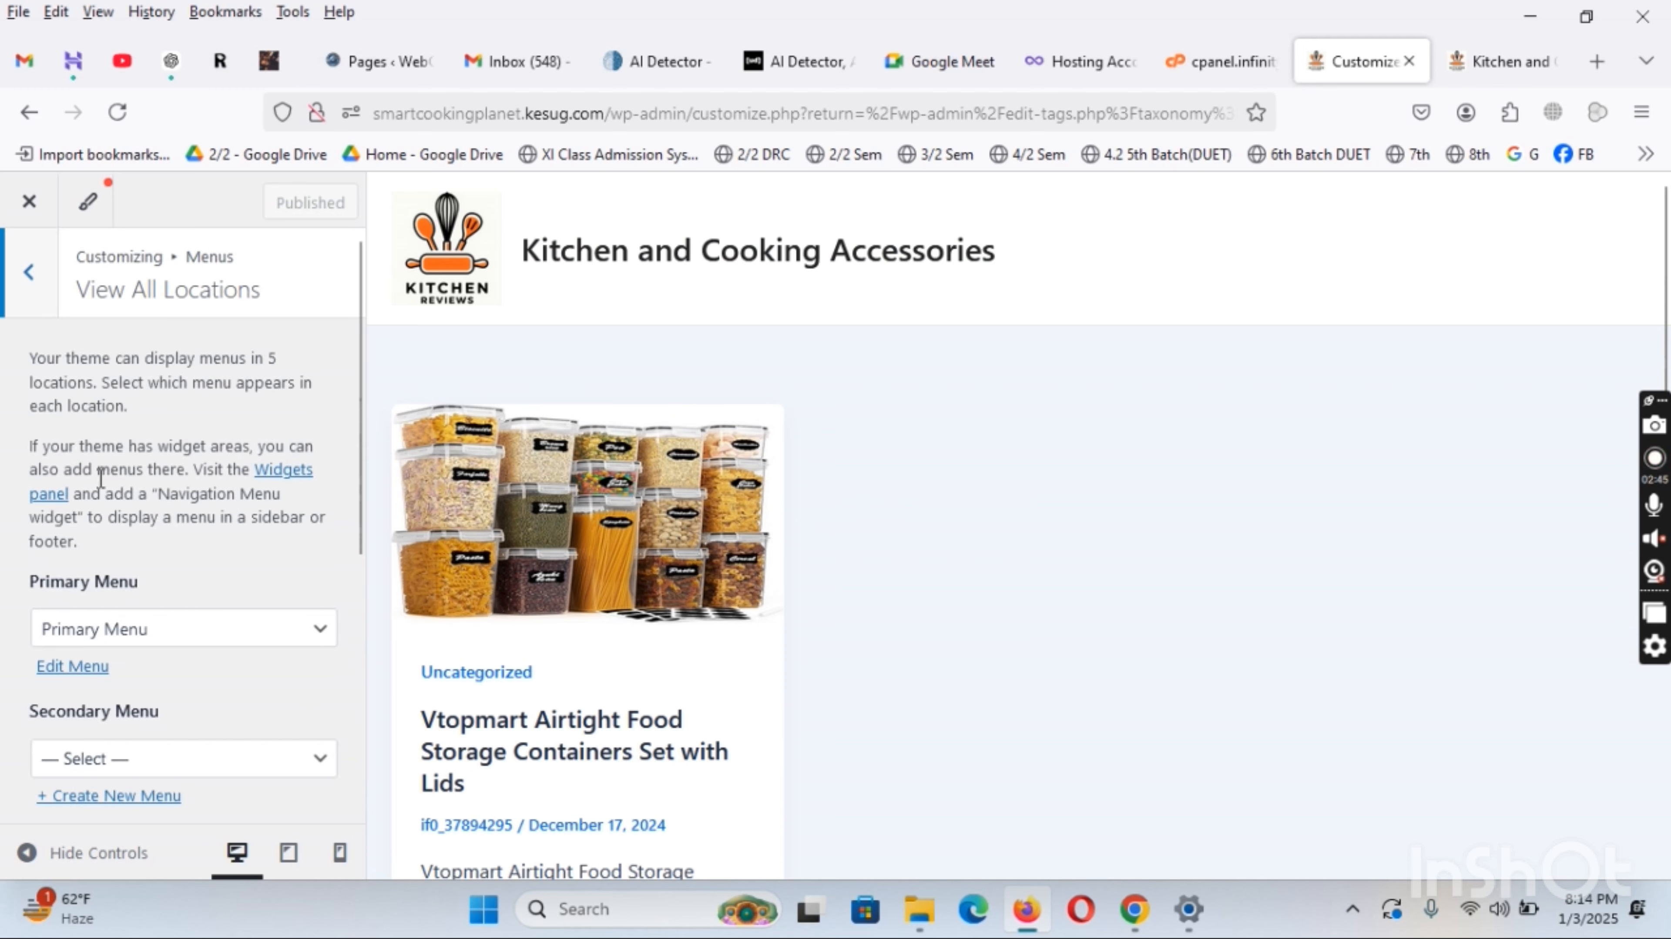
{"action": "scroll", "coordinate": [151, 559], "scroll_direction": "down", "scroll_amount": 2}
{"action": "left_click", "coordinate": [80, 545]}
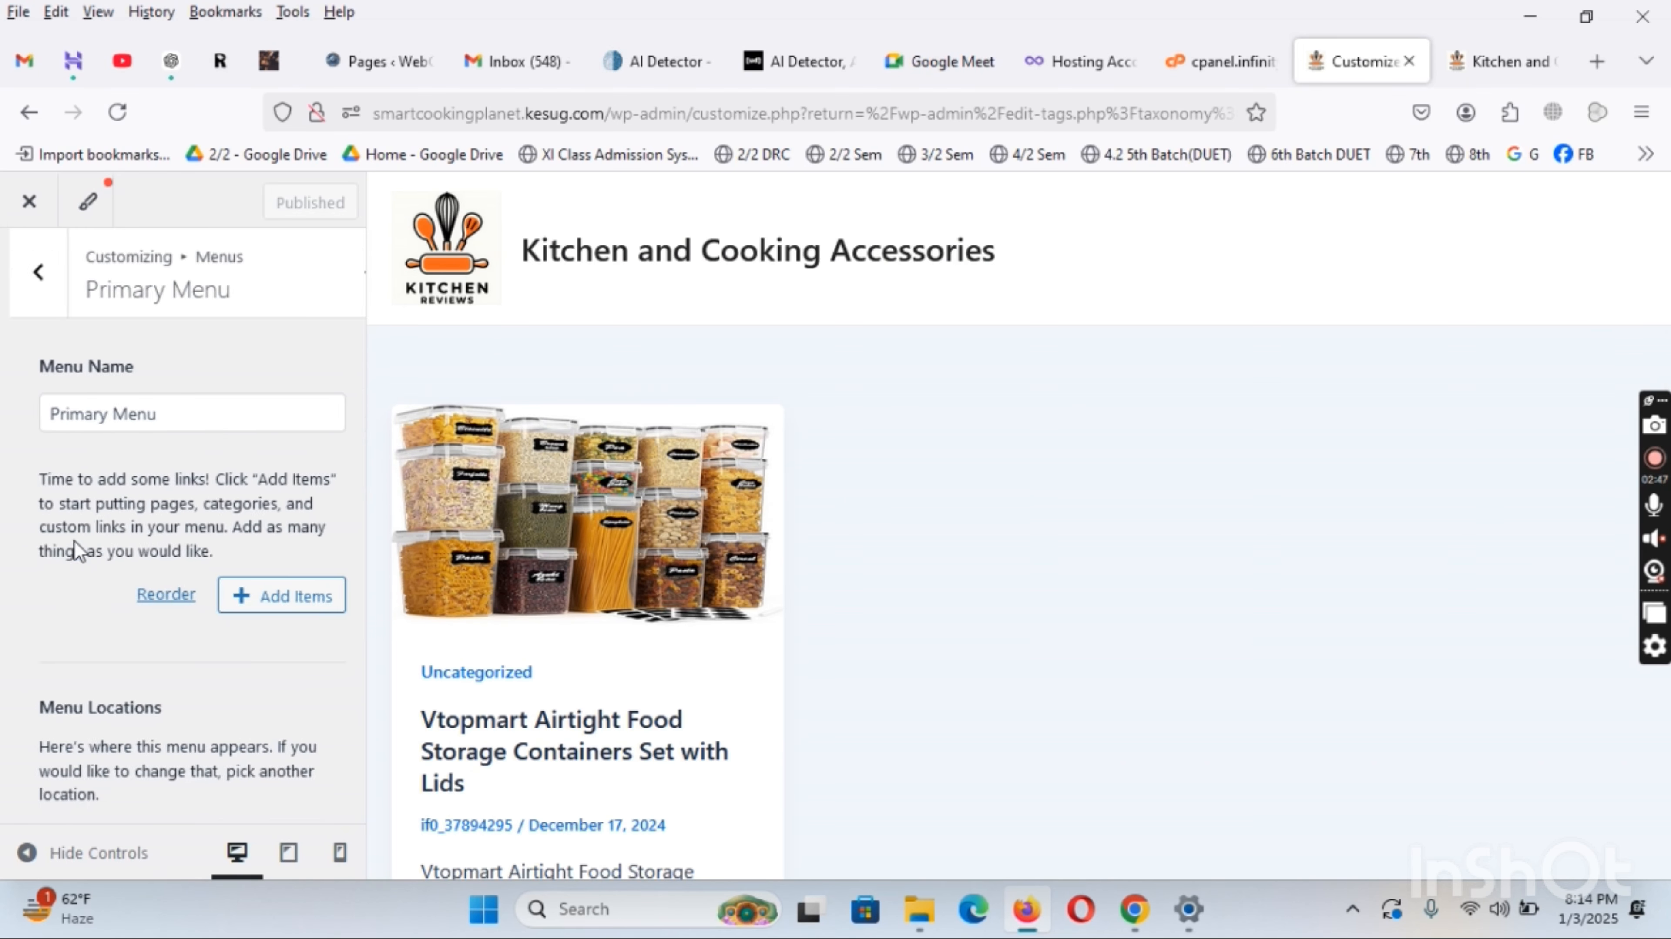
Add the Kitchen, Home and Dining categories to the Primary Menu and publish the change
{"action": "left_click_drag", "start_coordinate": [179, 418], "coordinate": [38, 416]}
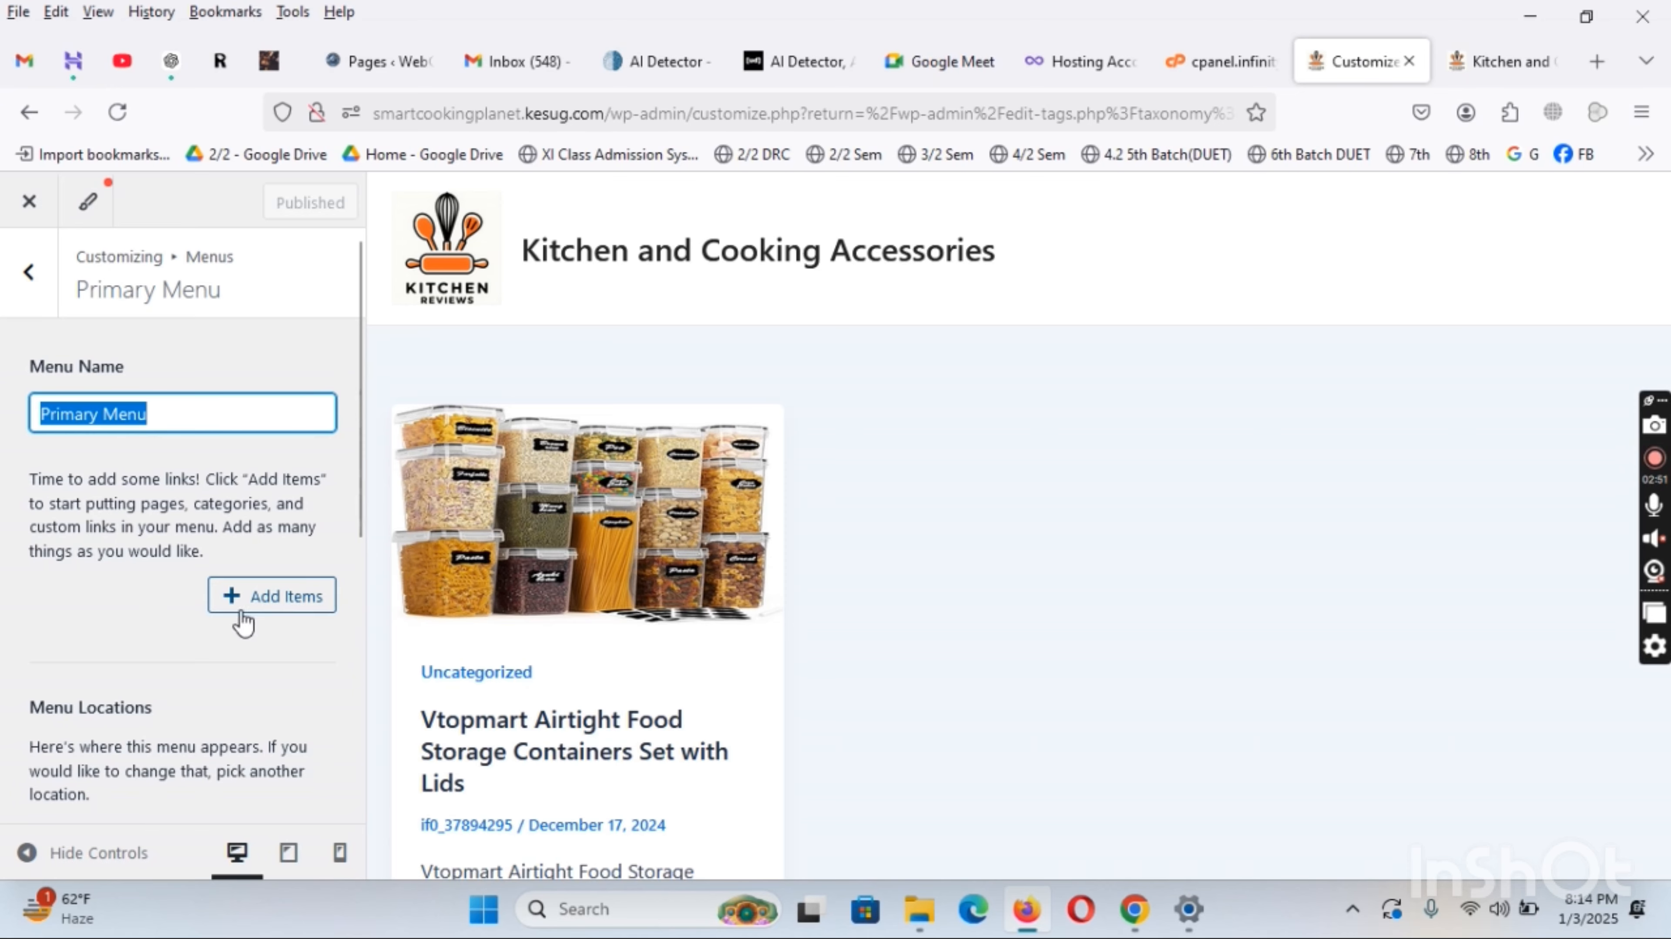
{"action": "left_click", "coordinate": [259, 610]}
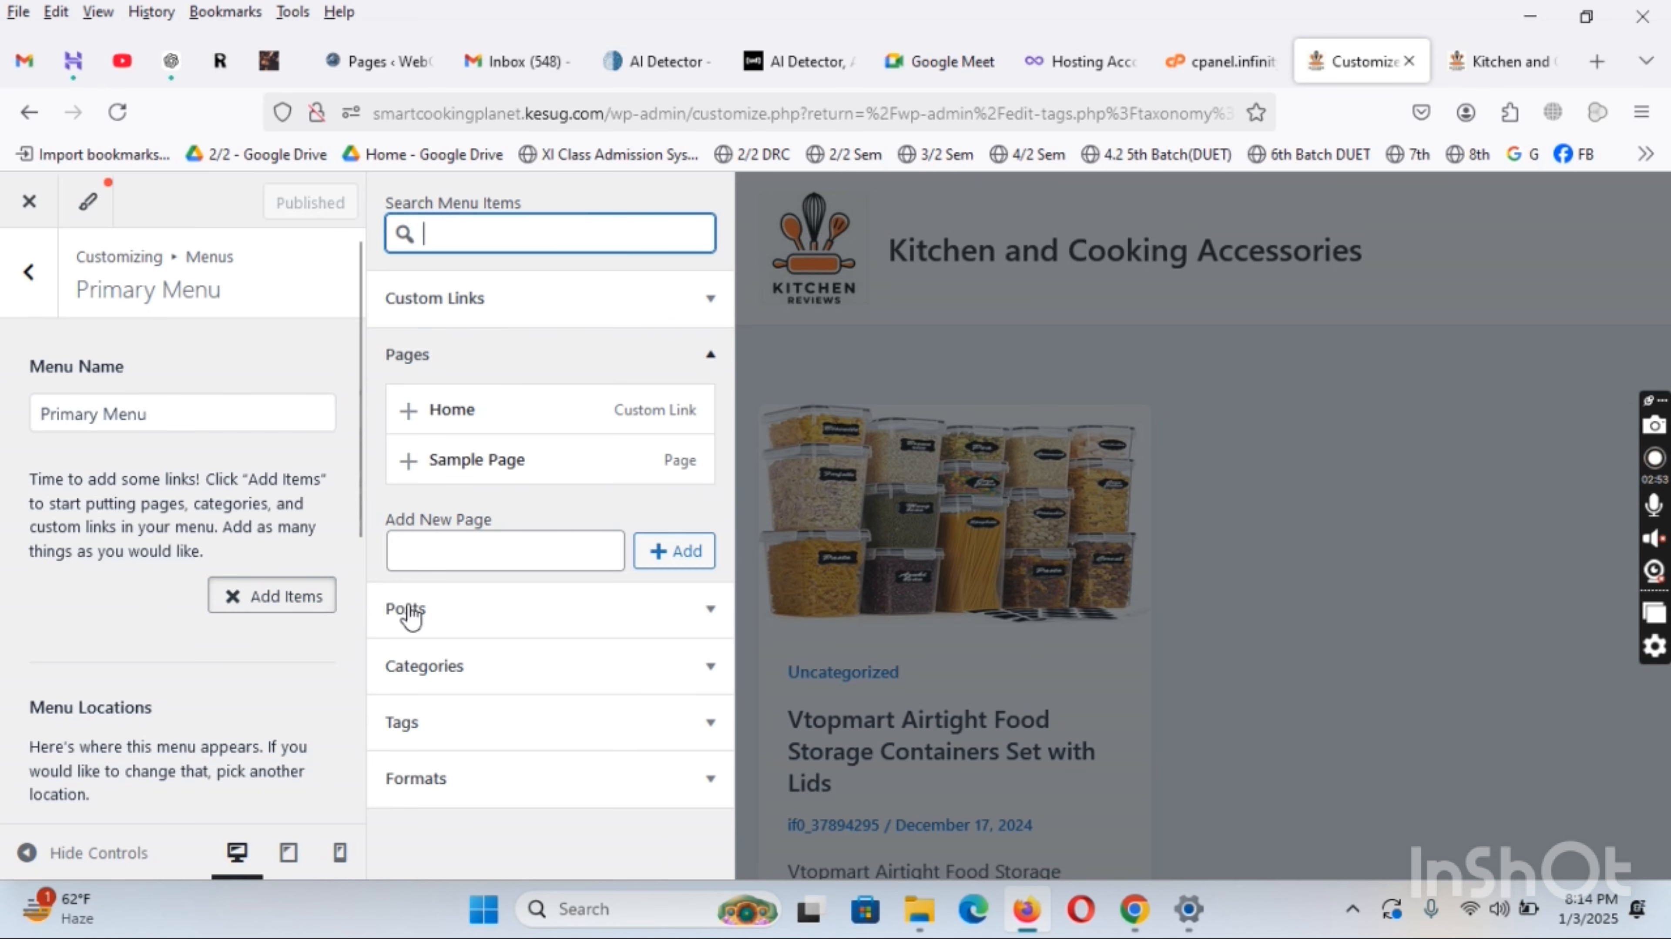
{"action": "left_click", "coordinate": [464, 665]}
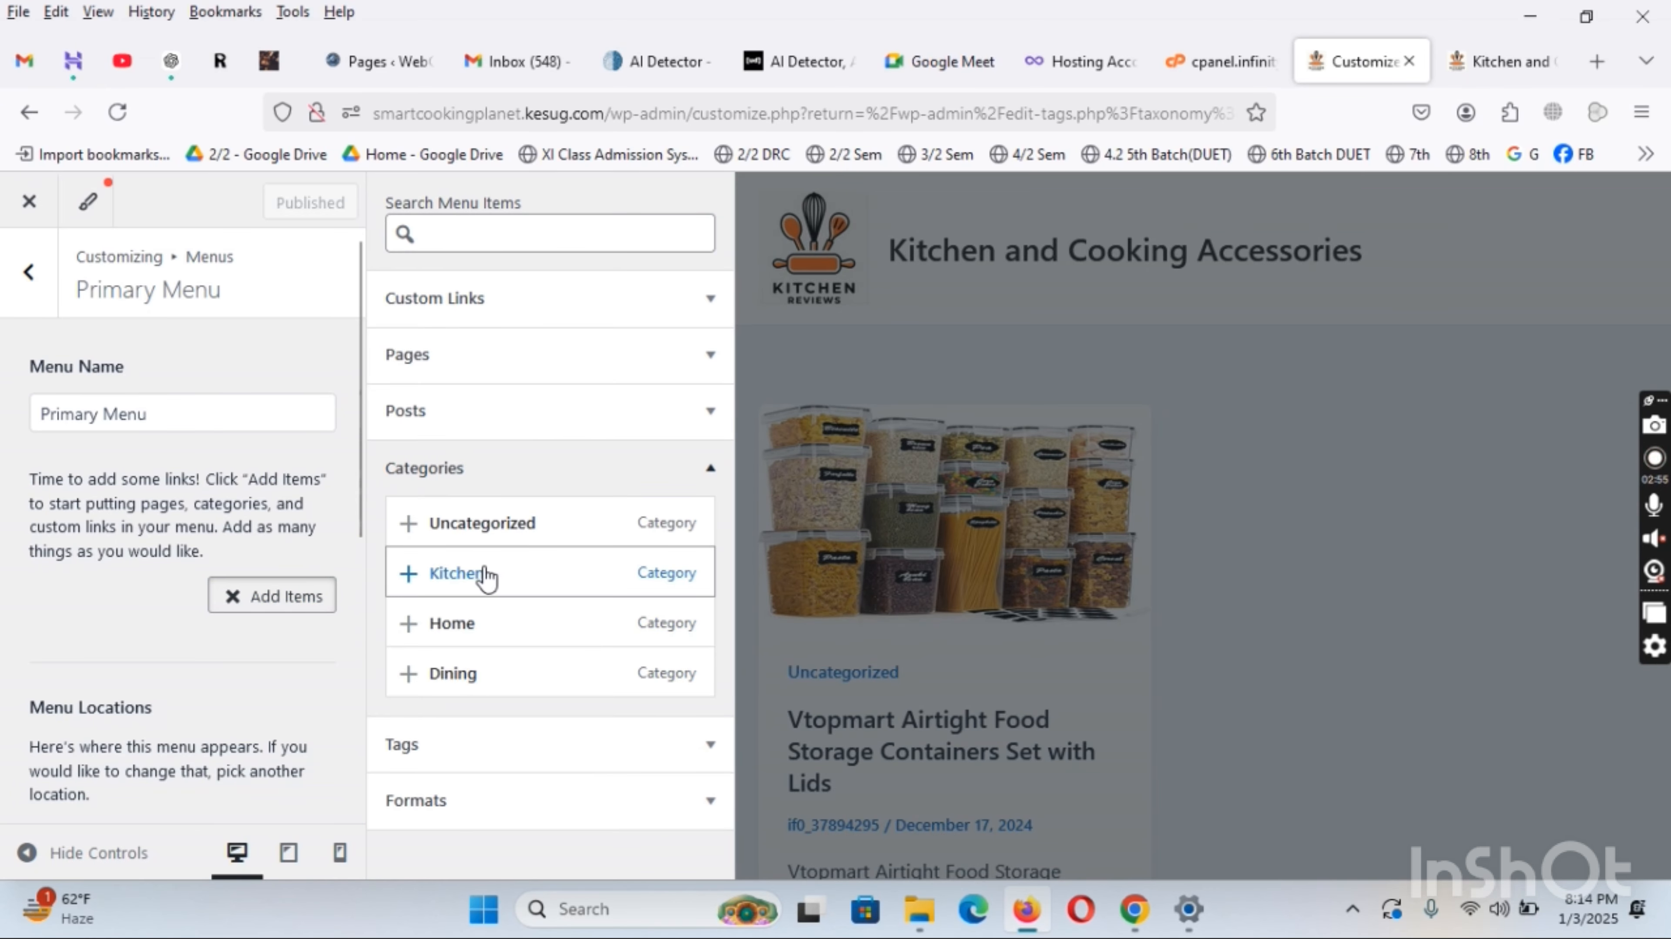
{"action": "left_click", "coordinate": [484, 576]}
{"action": "left_click", "coordinate": [461, 625]}
{"action": "left_click", "coordinate": [459, 682]}
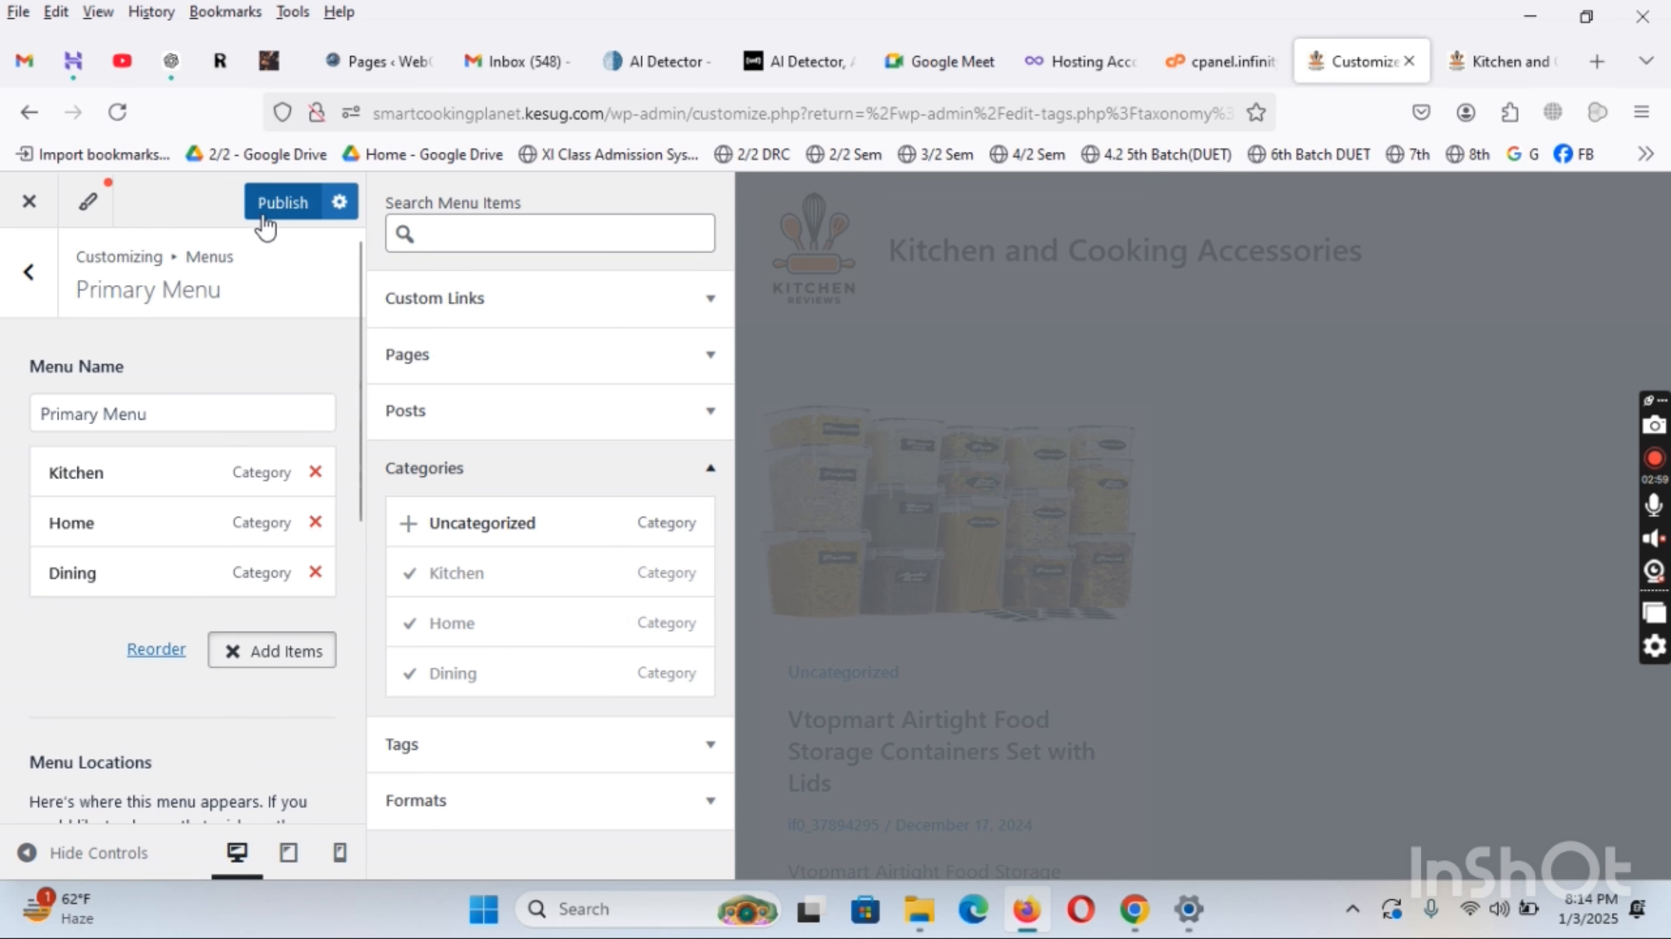
{"action": "left_click", "coordinate": [283, 202]}
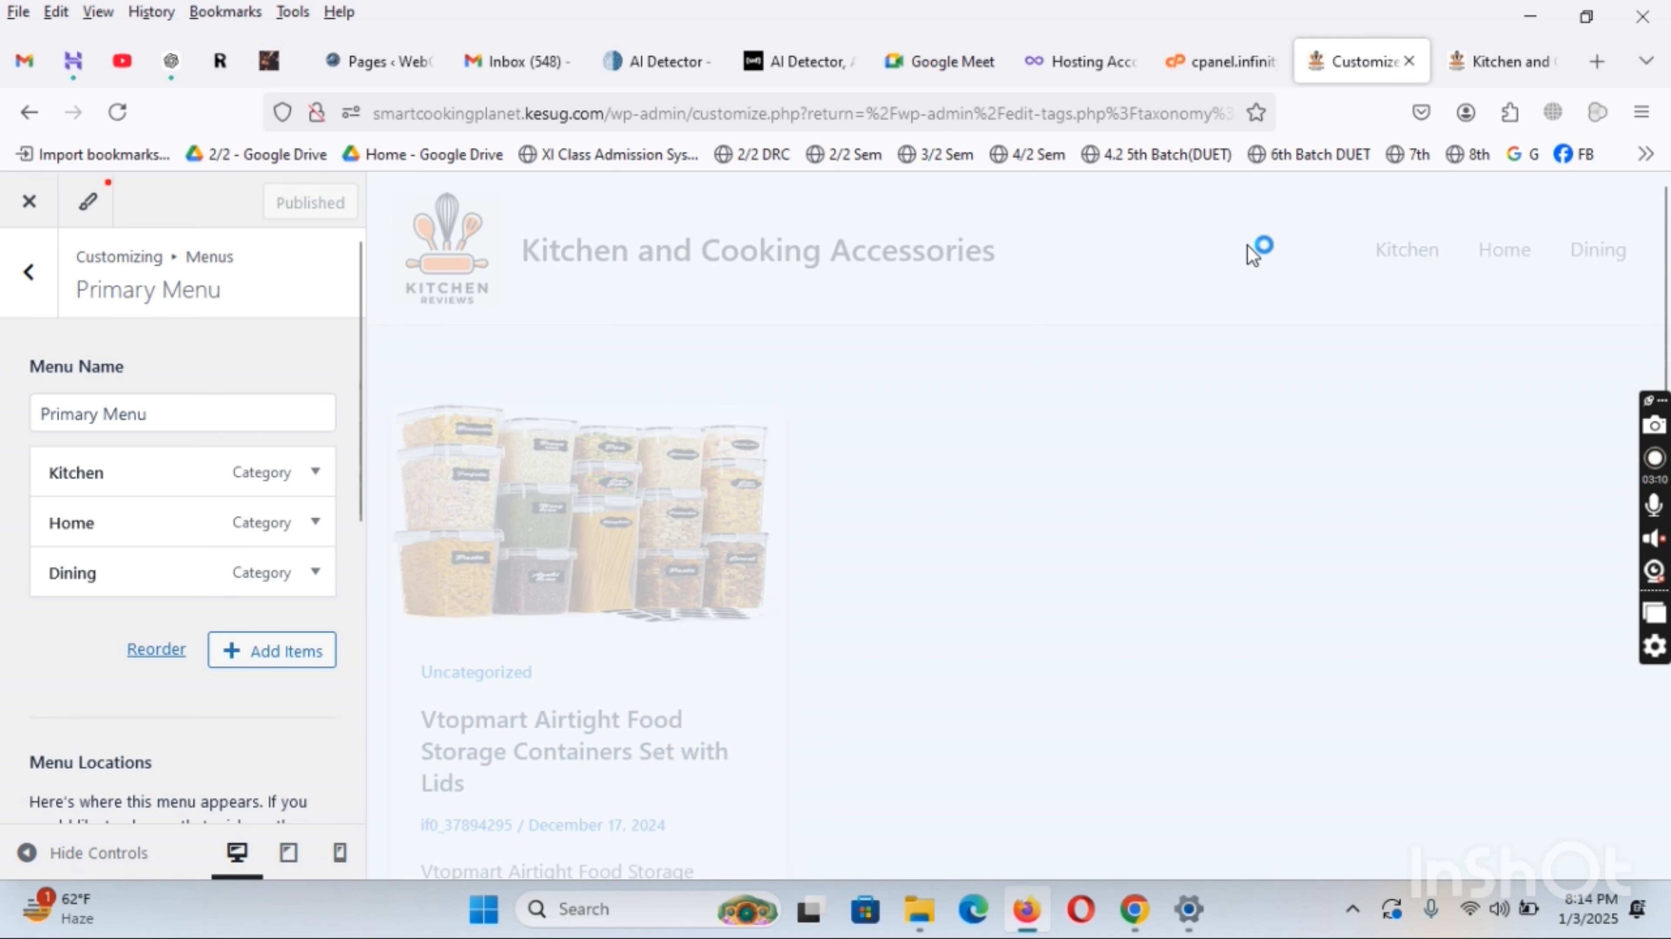
Give the primary header's background a linear gradient and add a white control point between its blue and purple ends
{"action": "left_click", "coordinate": [1304, 225]}
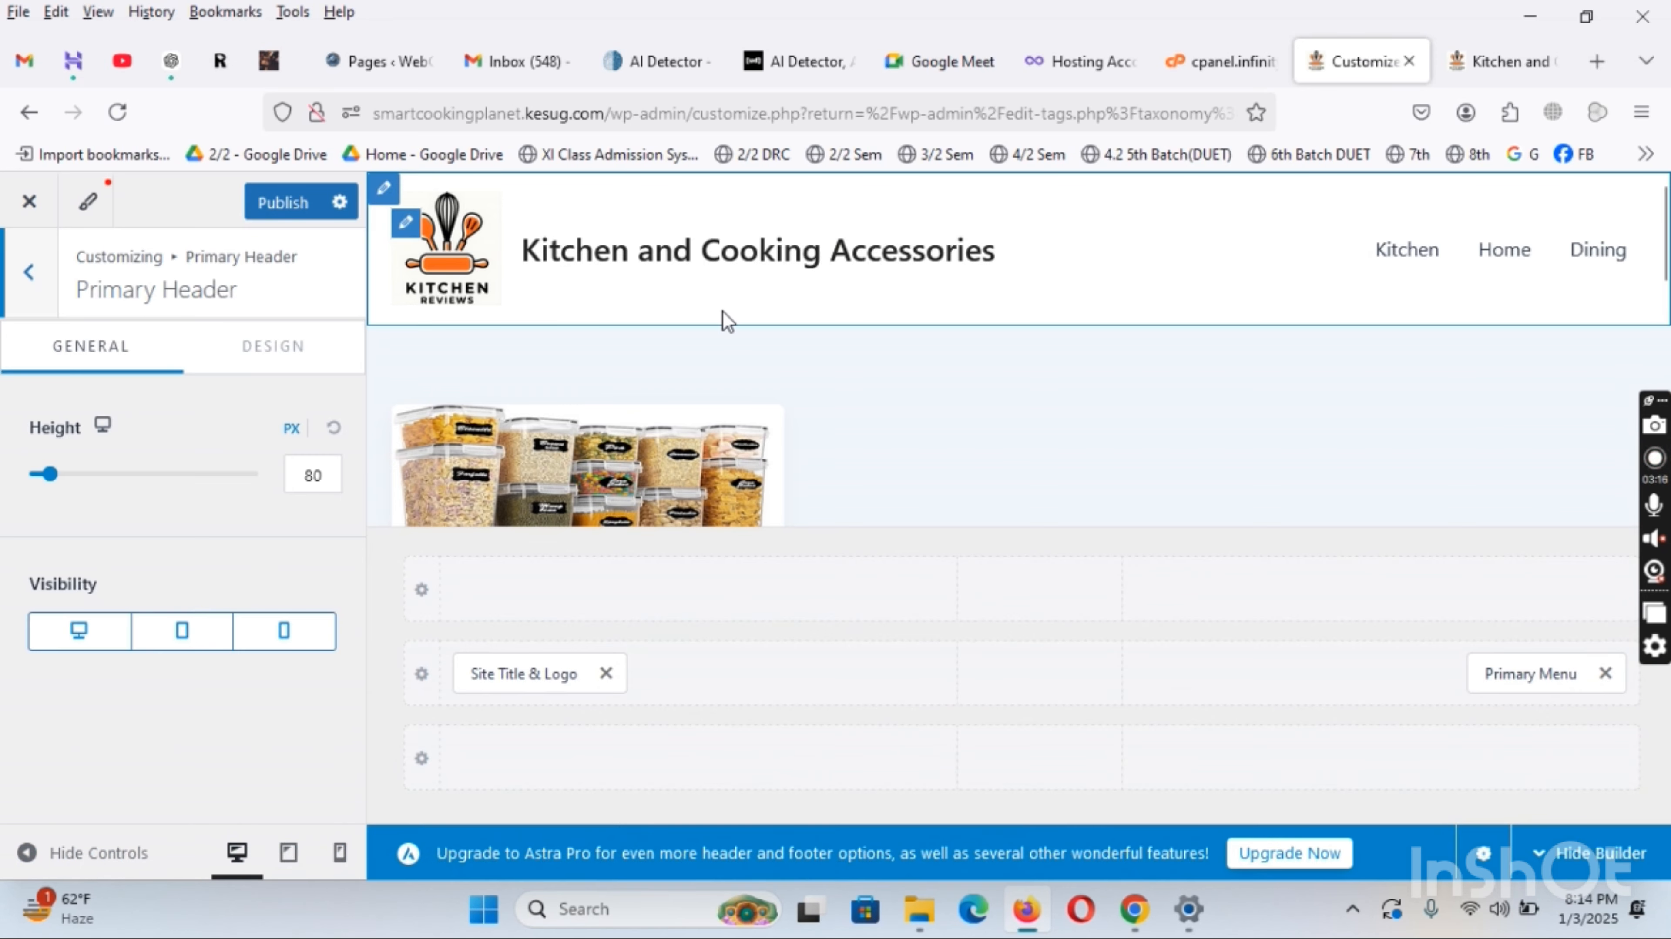
{"action": "left_click", "coordinate": [287, 358]}
{"action": "left_click", "coordinate": [318, 431]}
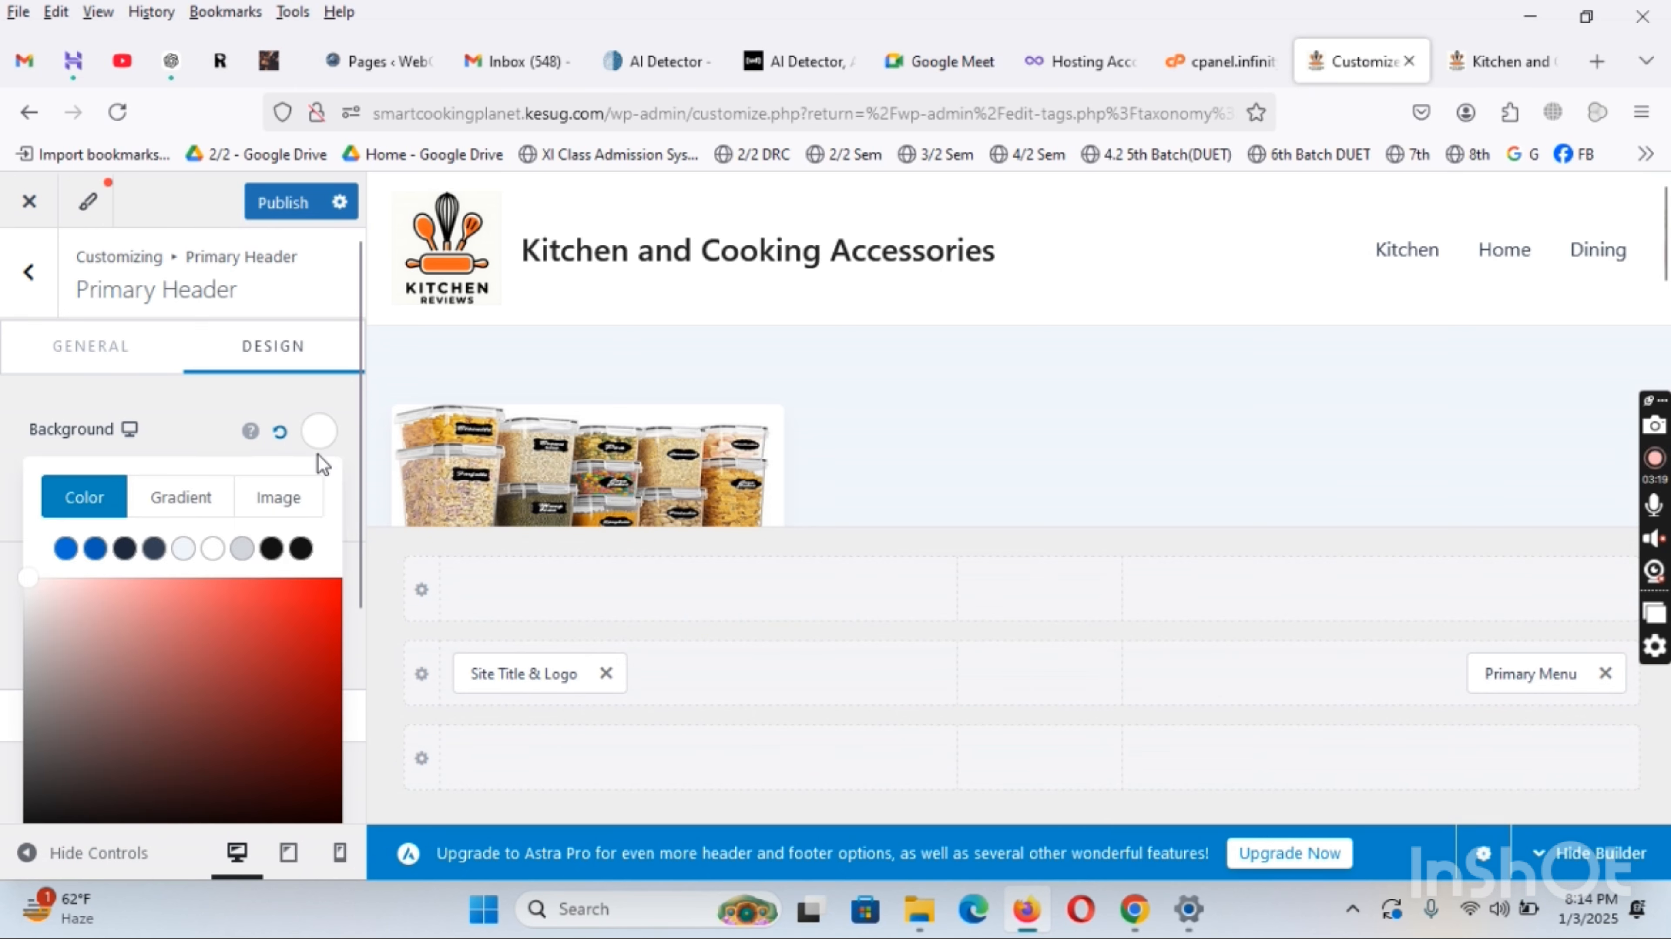
{"action": "left_click", "coordinate": [190, 504]}
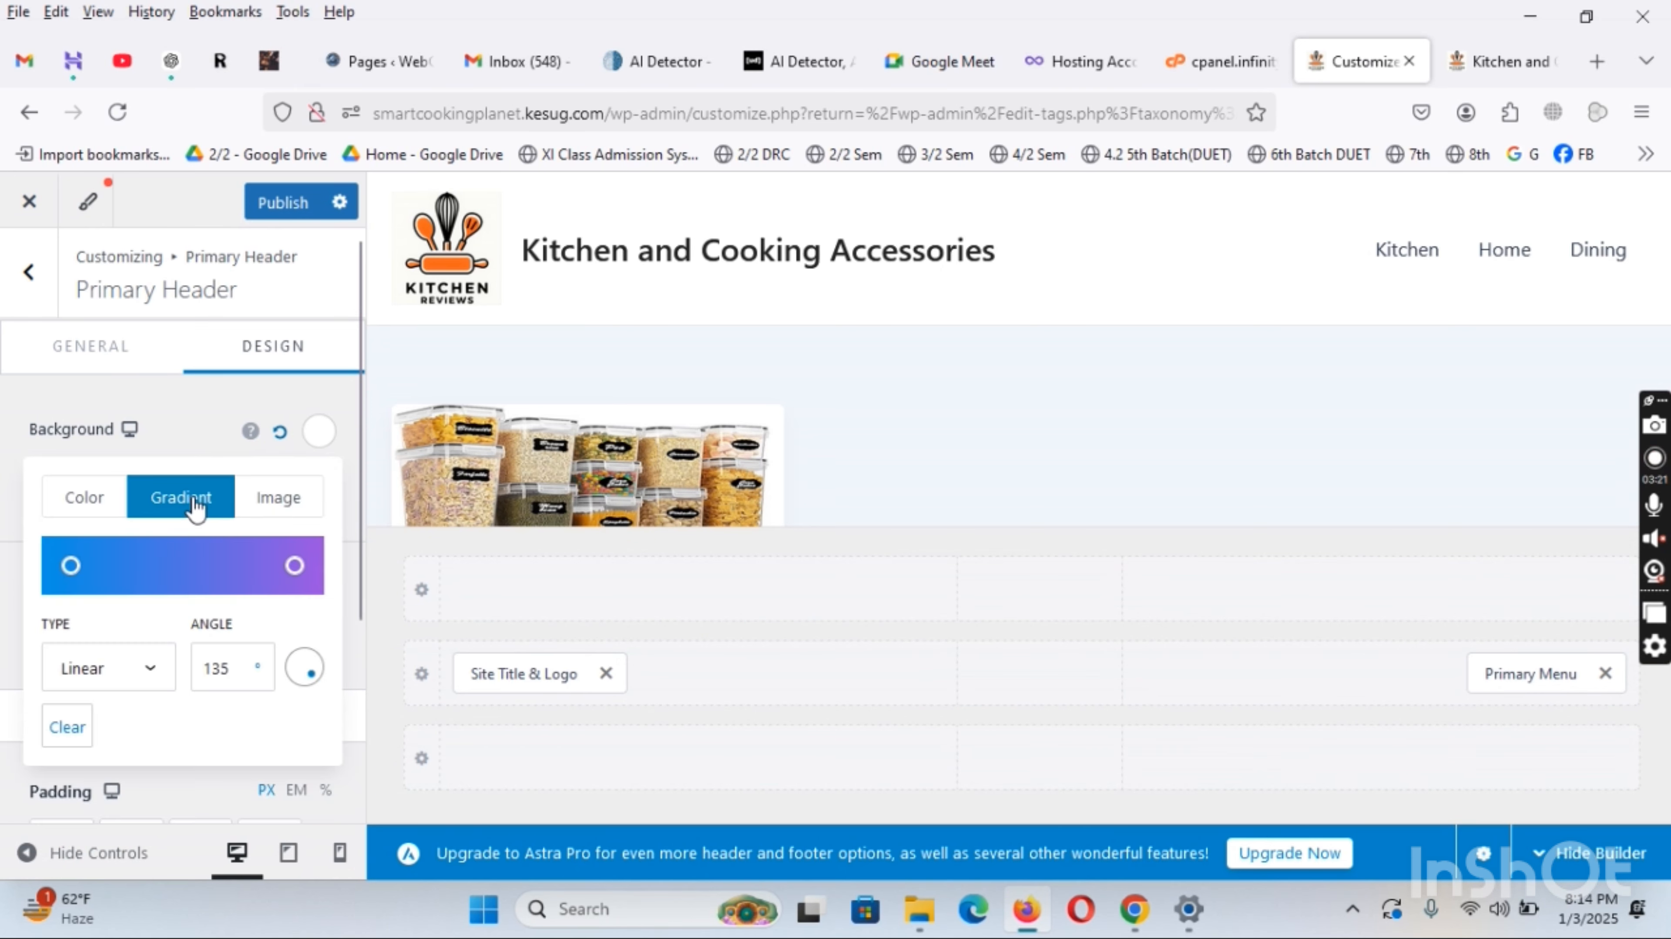
{"action": "scroll", "coordinate": [191, 493], "scroll_direction": "down", "scroll_amount": 2}
{"action": "left_click", "coordinate": [241, 441]}
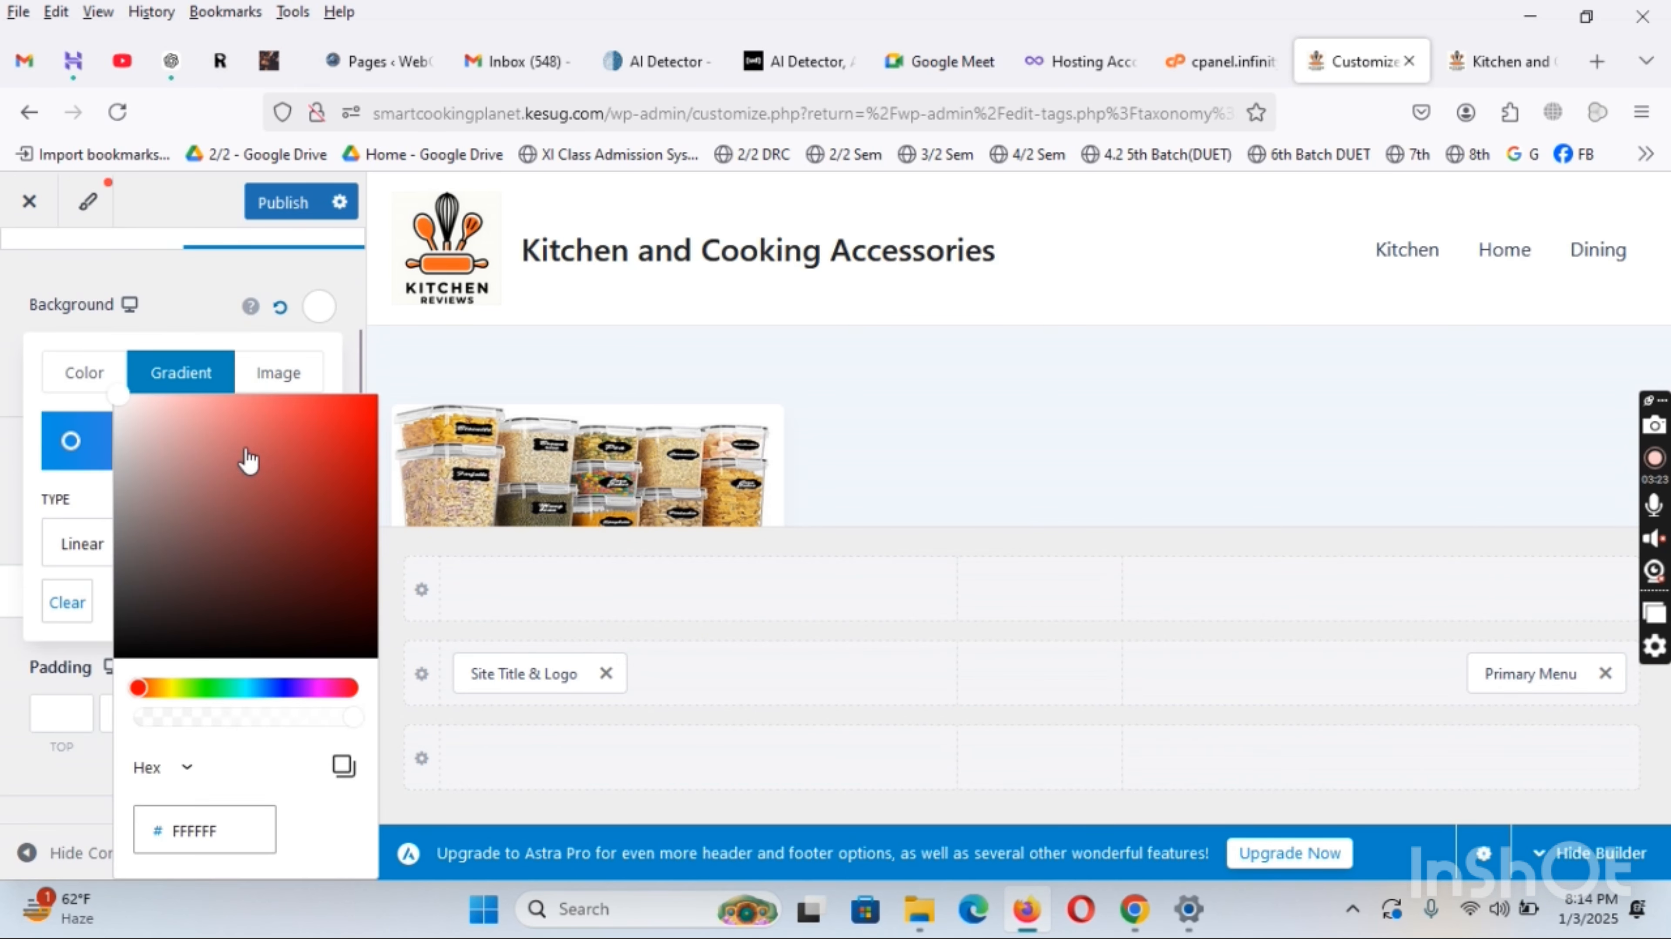
{"action": "left_click_drag", "start_coordinate": [259, 684], "coordinate": [287, 689]}
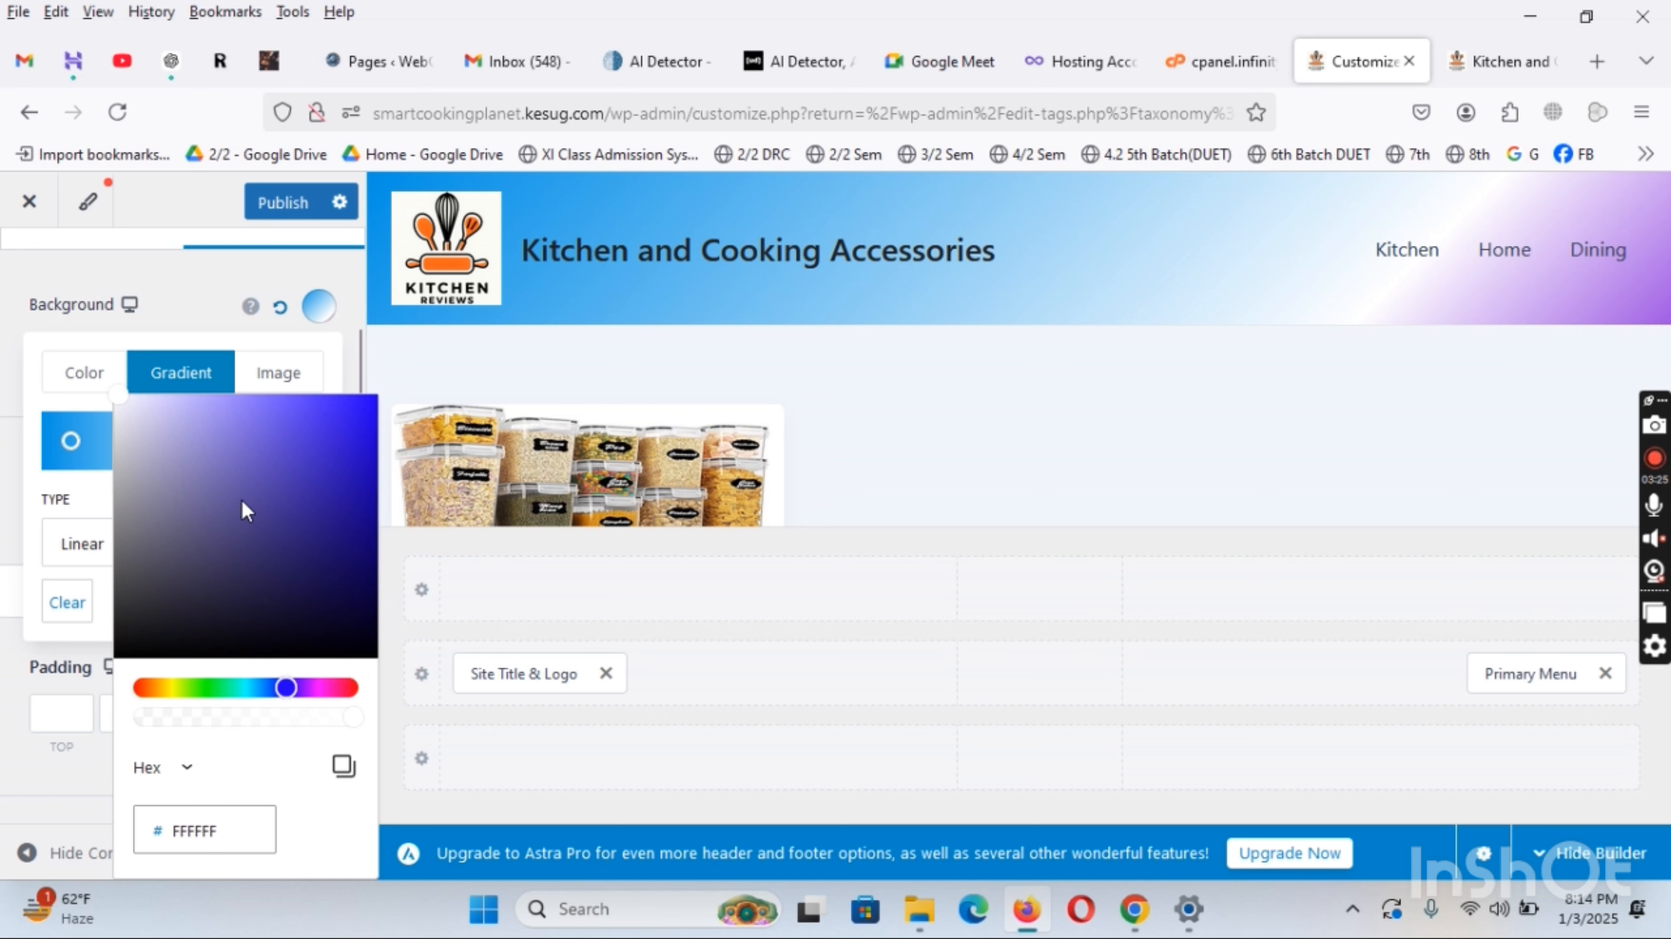
Move the white control point of the header's background gradient closer to the middle
{"action": "left_click", "coordinate": [73, 442]}
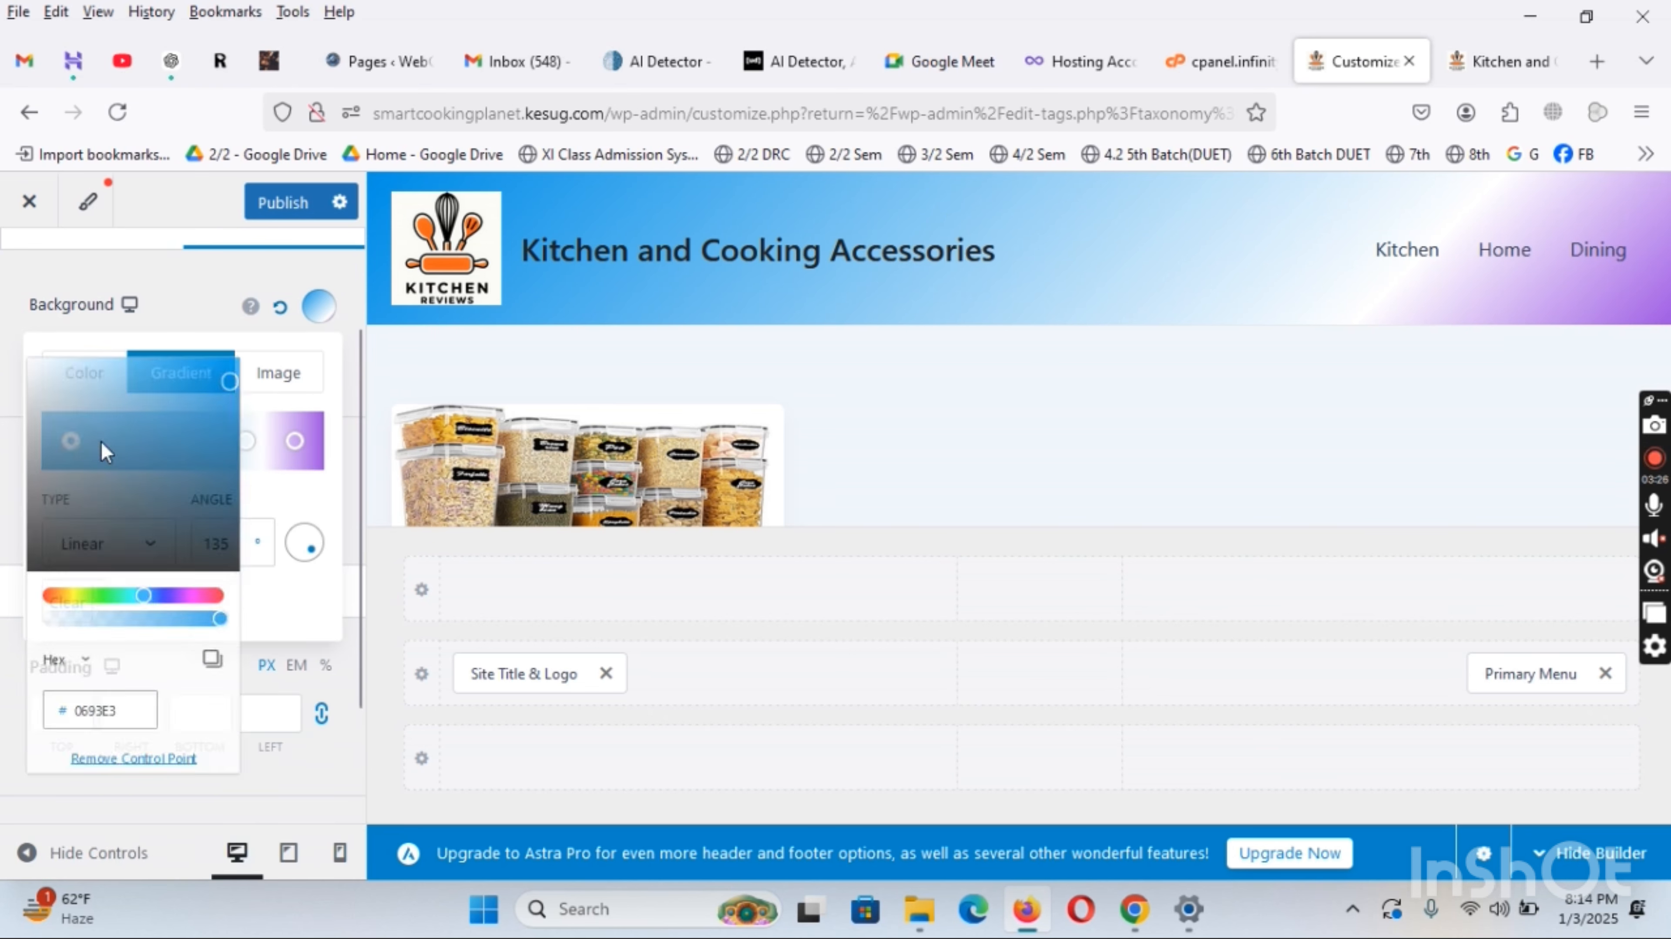
{"action": "left_click", "coordinate": [275, 440]}
{"action": "left_click_drag", "start_coordinate": [252, 458], "coordinate": [200, 460]}
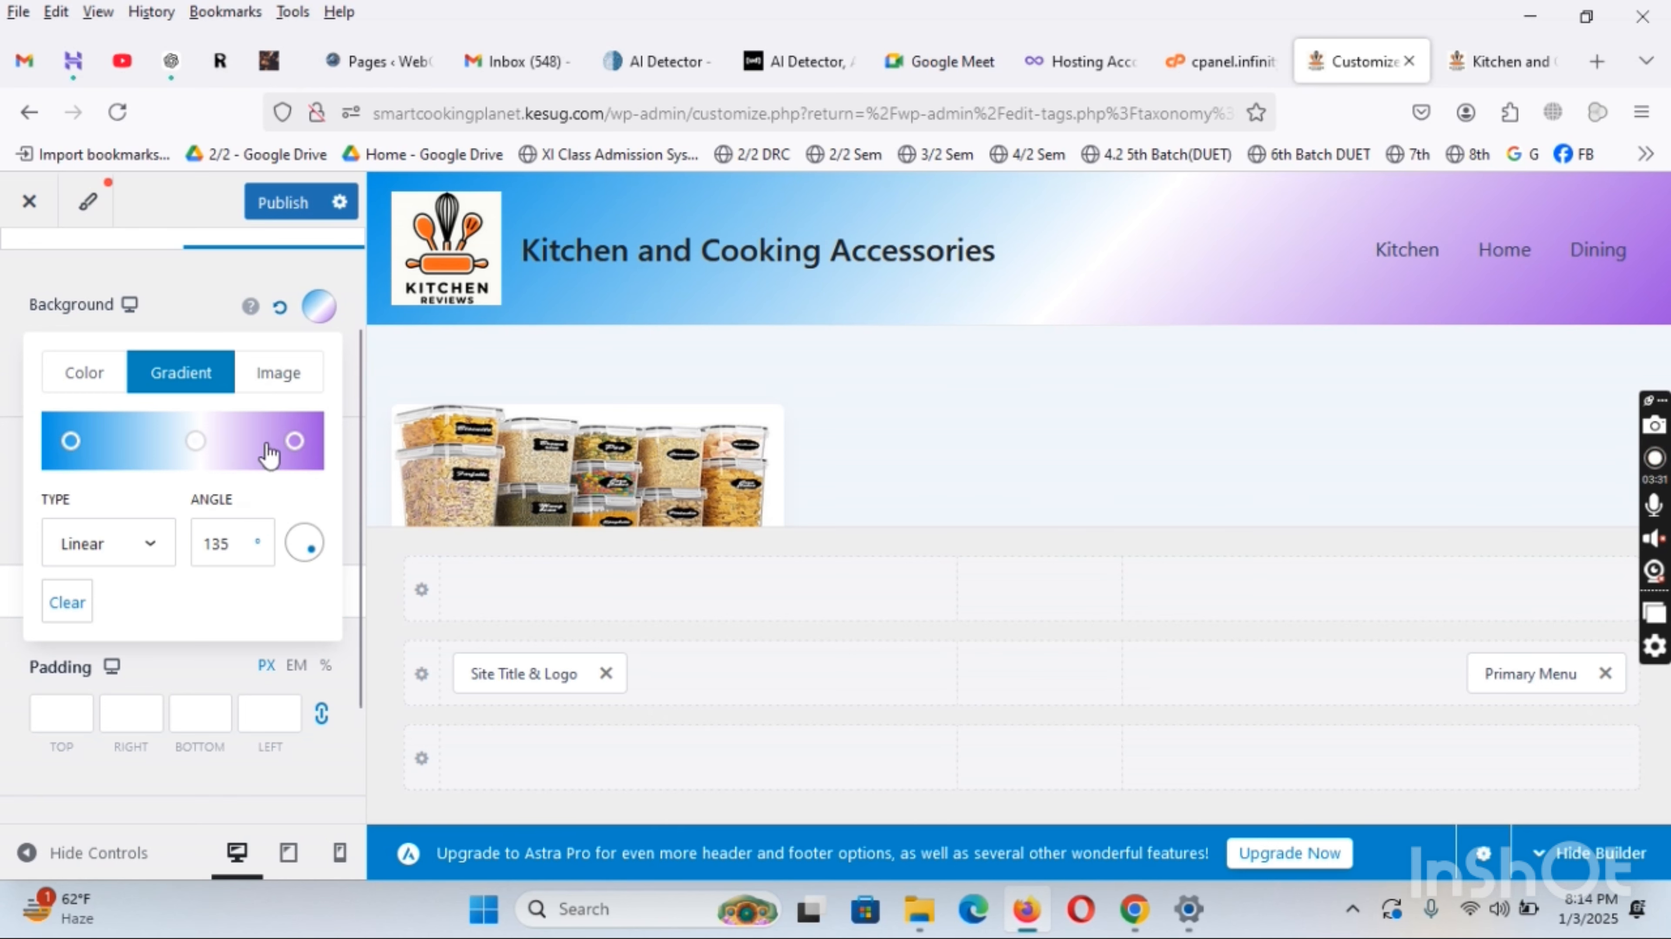
{"action": "left_click", "coordinate": [3, 320]}
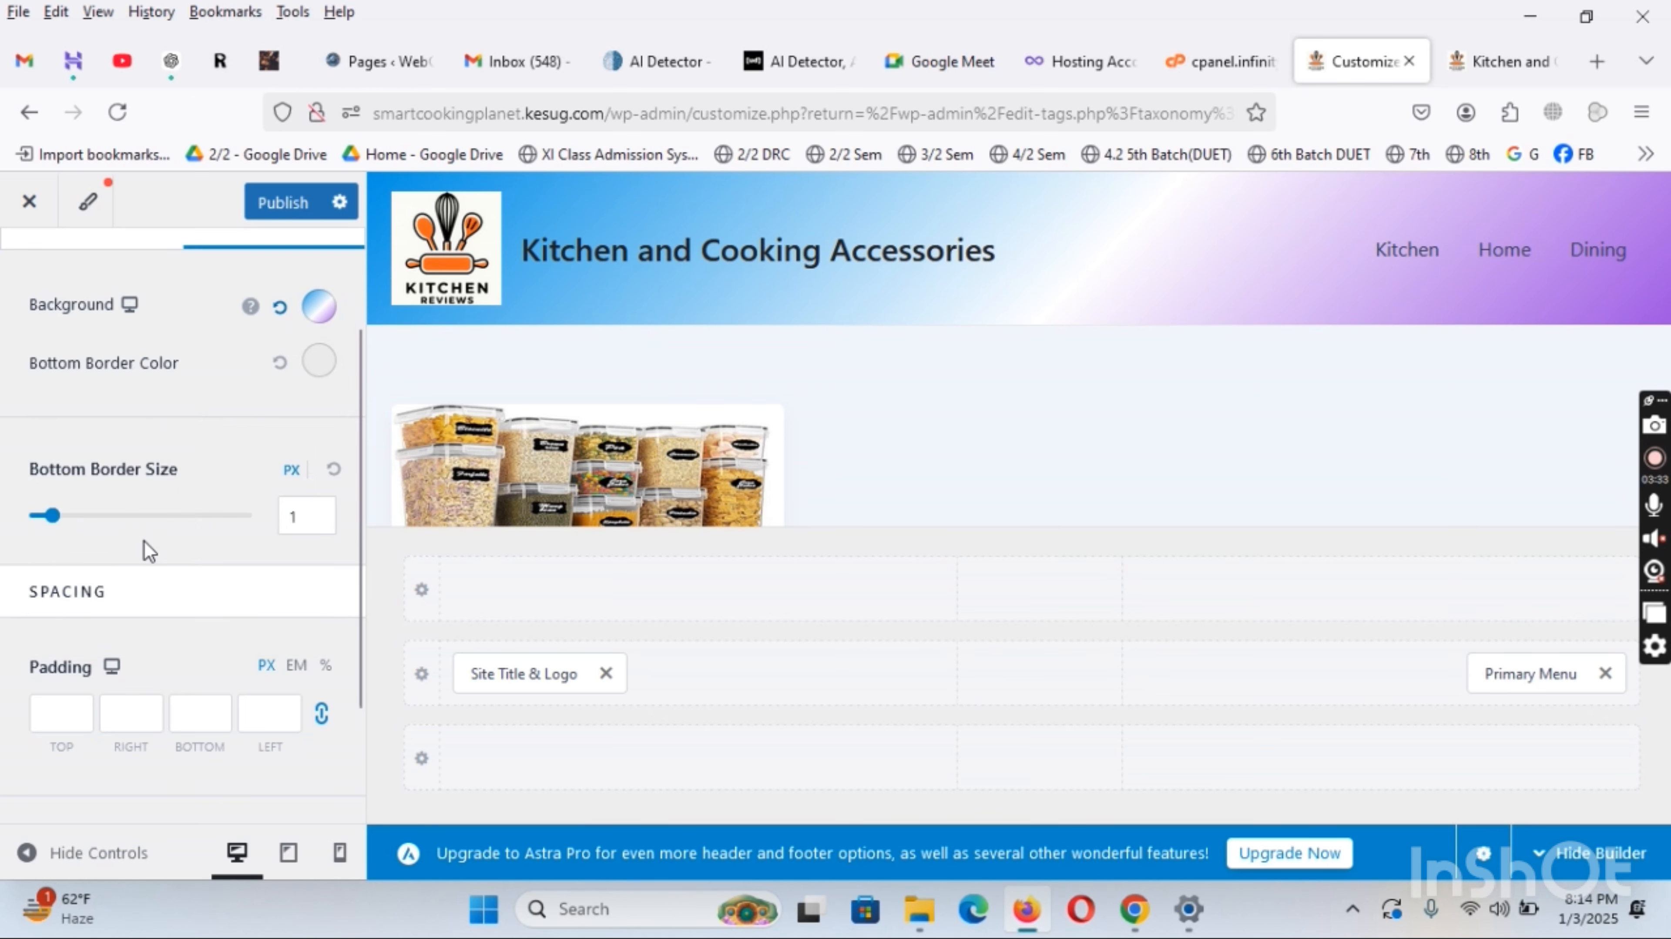
{"action": "scroll", "coordinate": [143, 540], "scroll_direction": "down", "scroll_amount": 2}
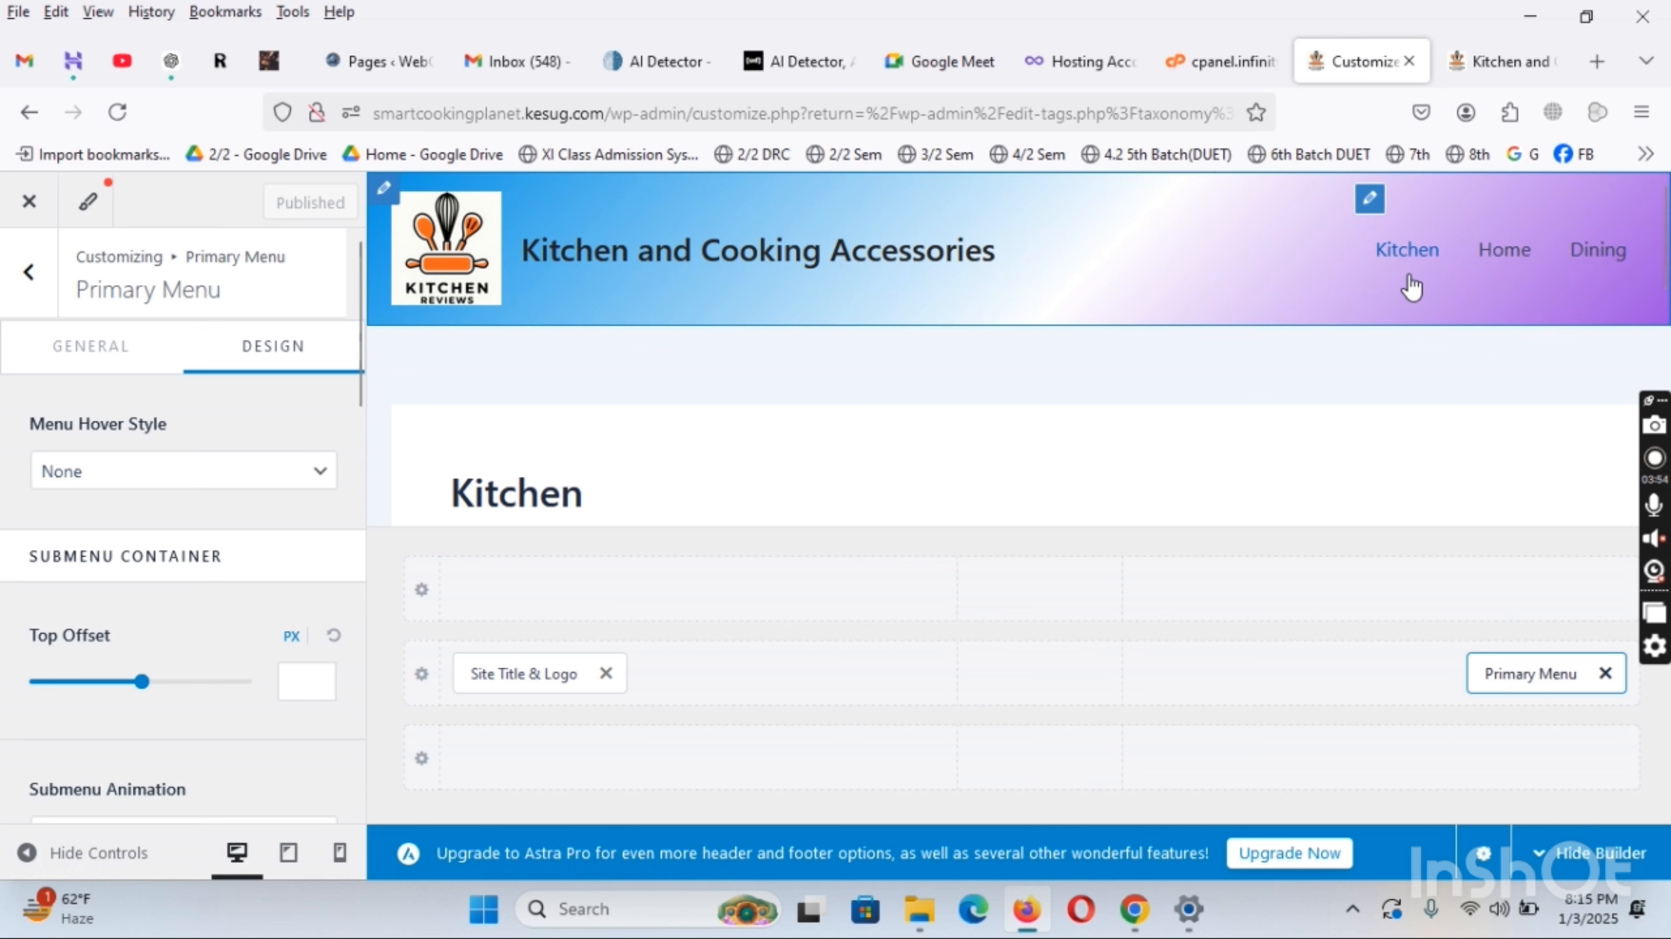
Set the Primary Menu's hover style to Zoom In
{"action": "left_click", "coordinate": [283, 485]}
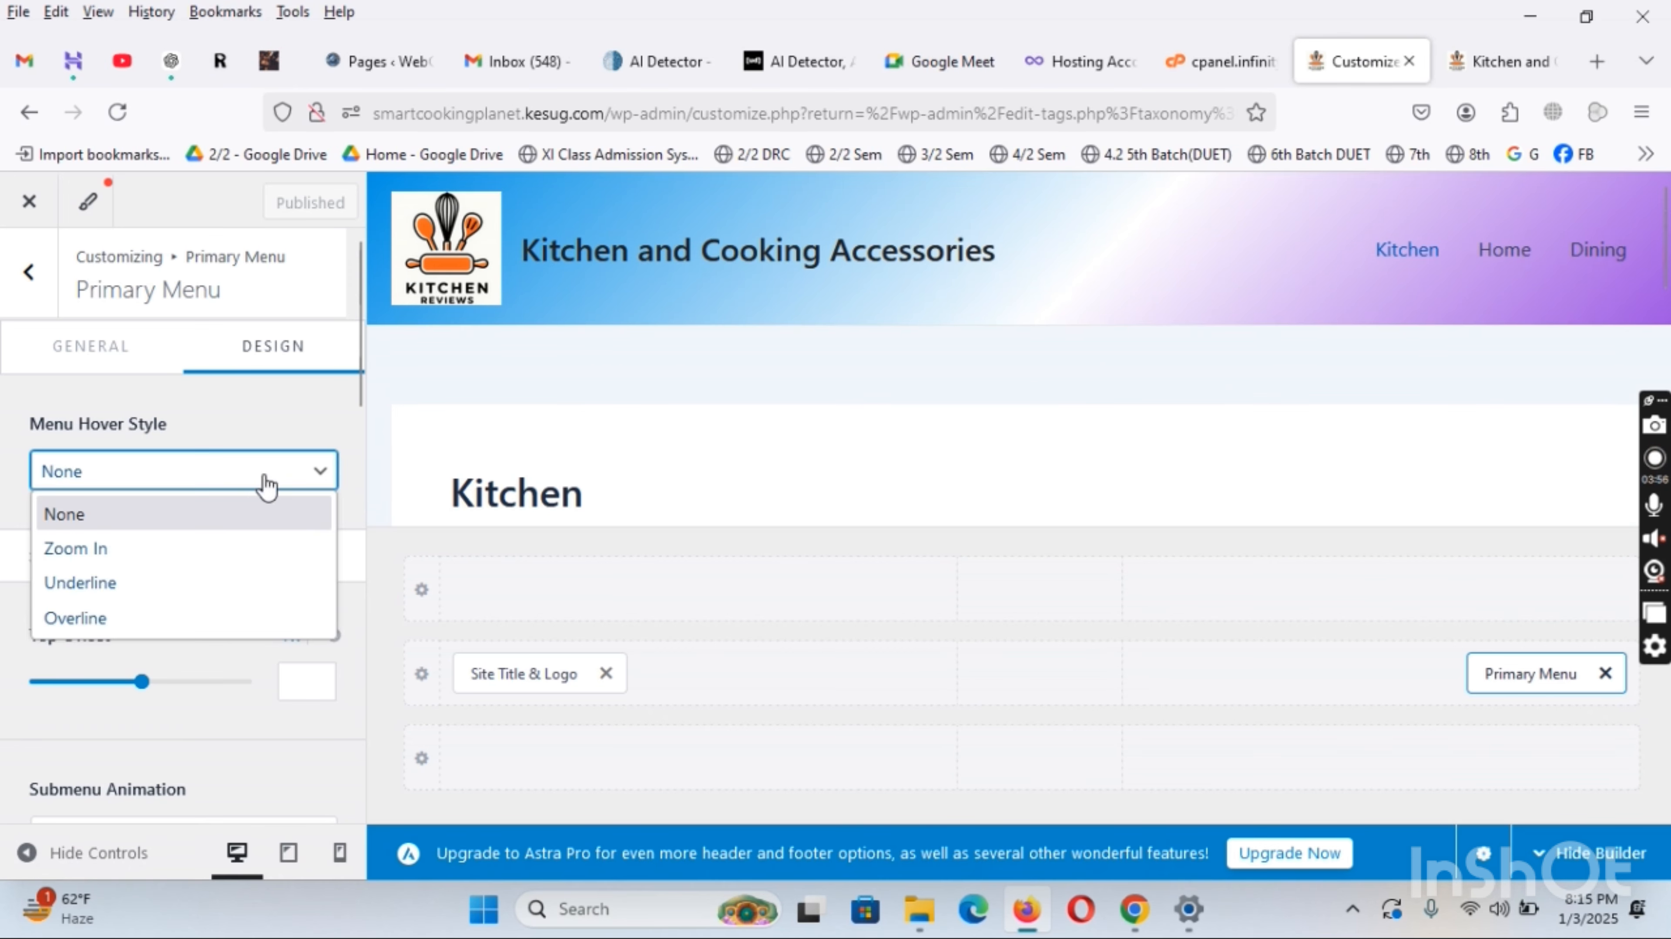
{"action": "left_click", "coordinate": [109, 544]}
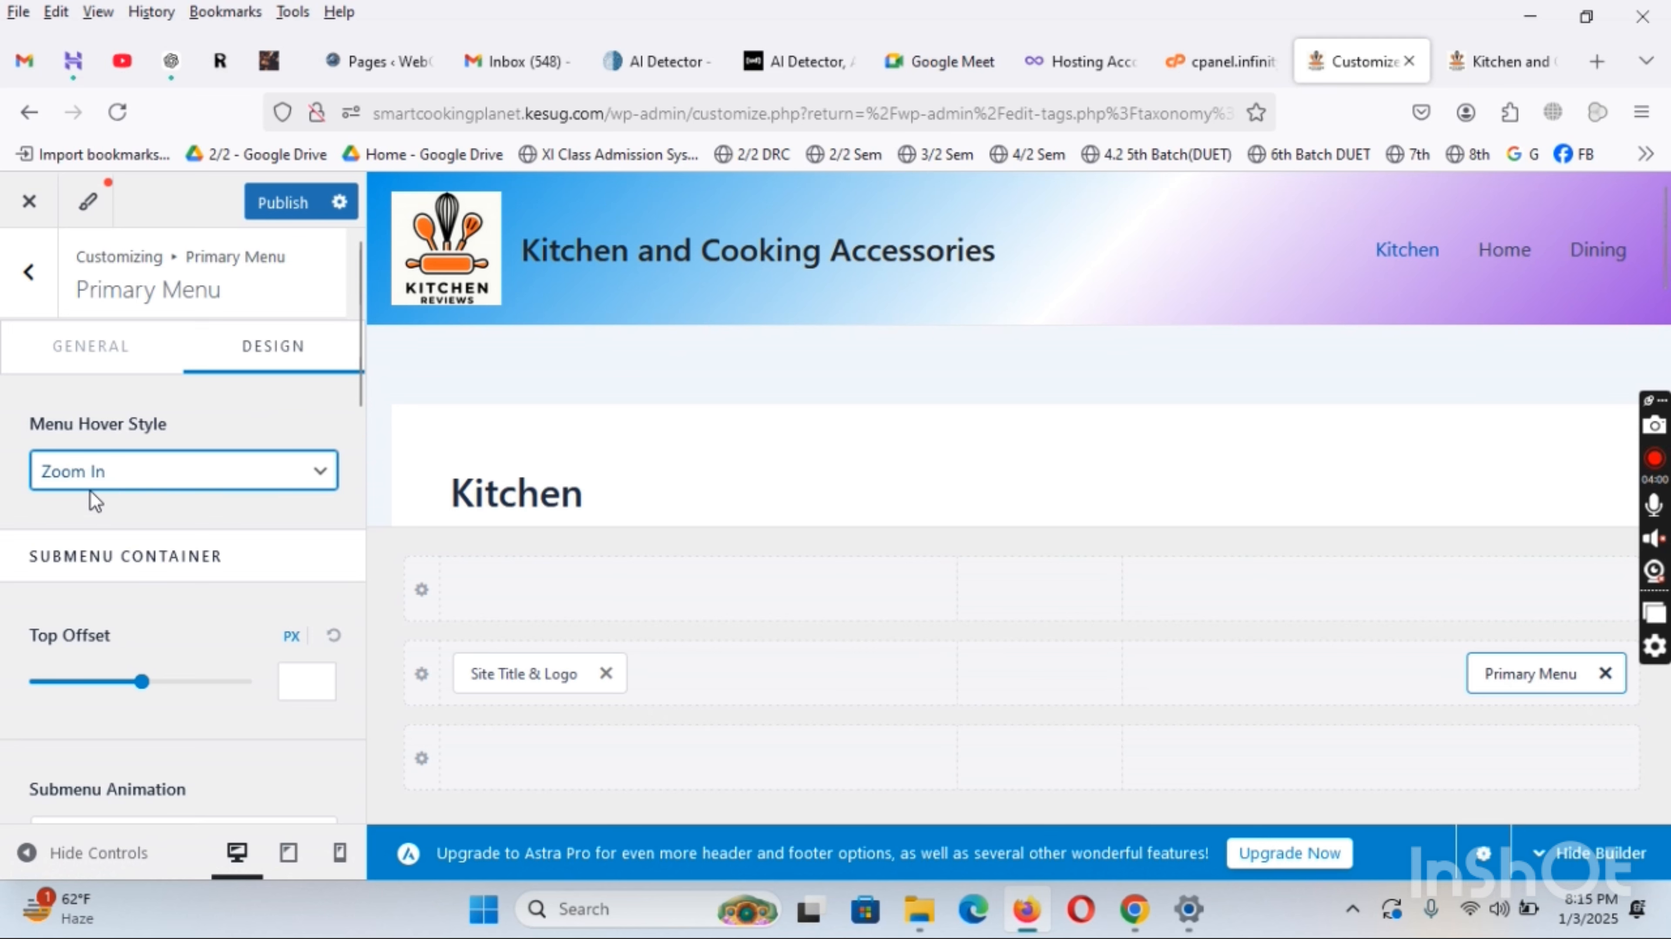
{"action": "left_click", "coordinate": [270, 472]}
{"action": "left_click", "coordinate": [281, 488]}
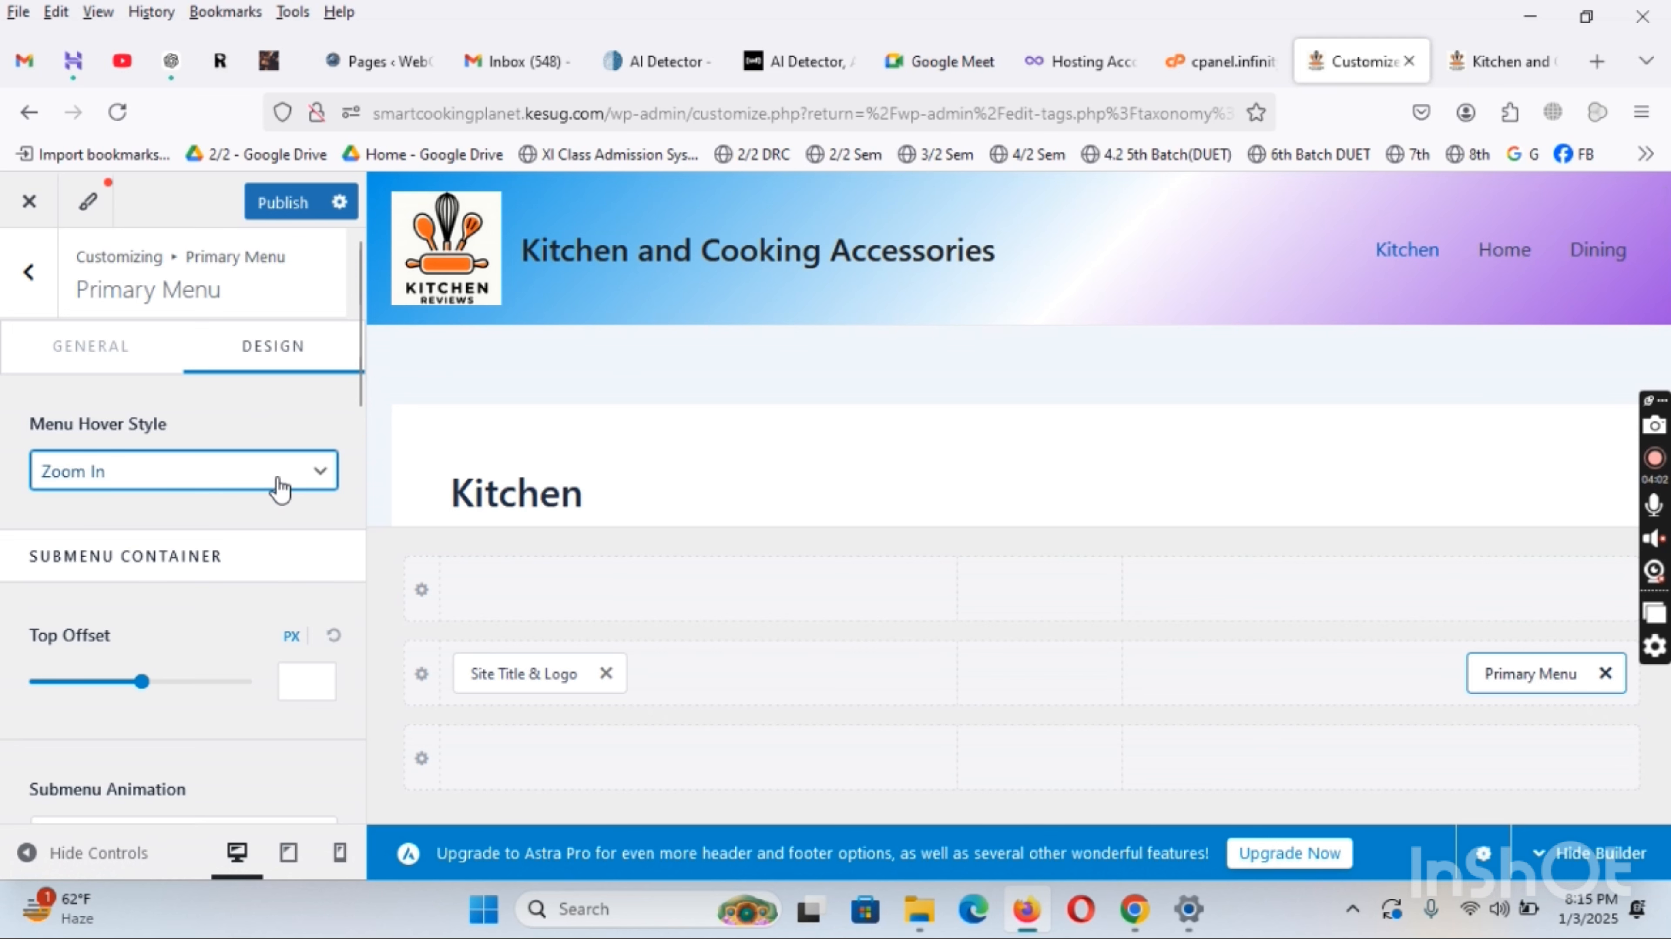
Set the normal text/link color of the Primary Menu to black from the preset palette
{"action": "scroll", "coordinate": [279, 486], "scroll_direction": "down", "scroll_amount": 2}
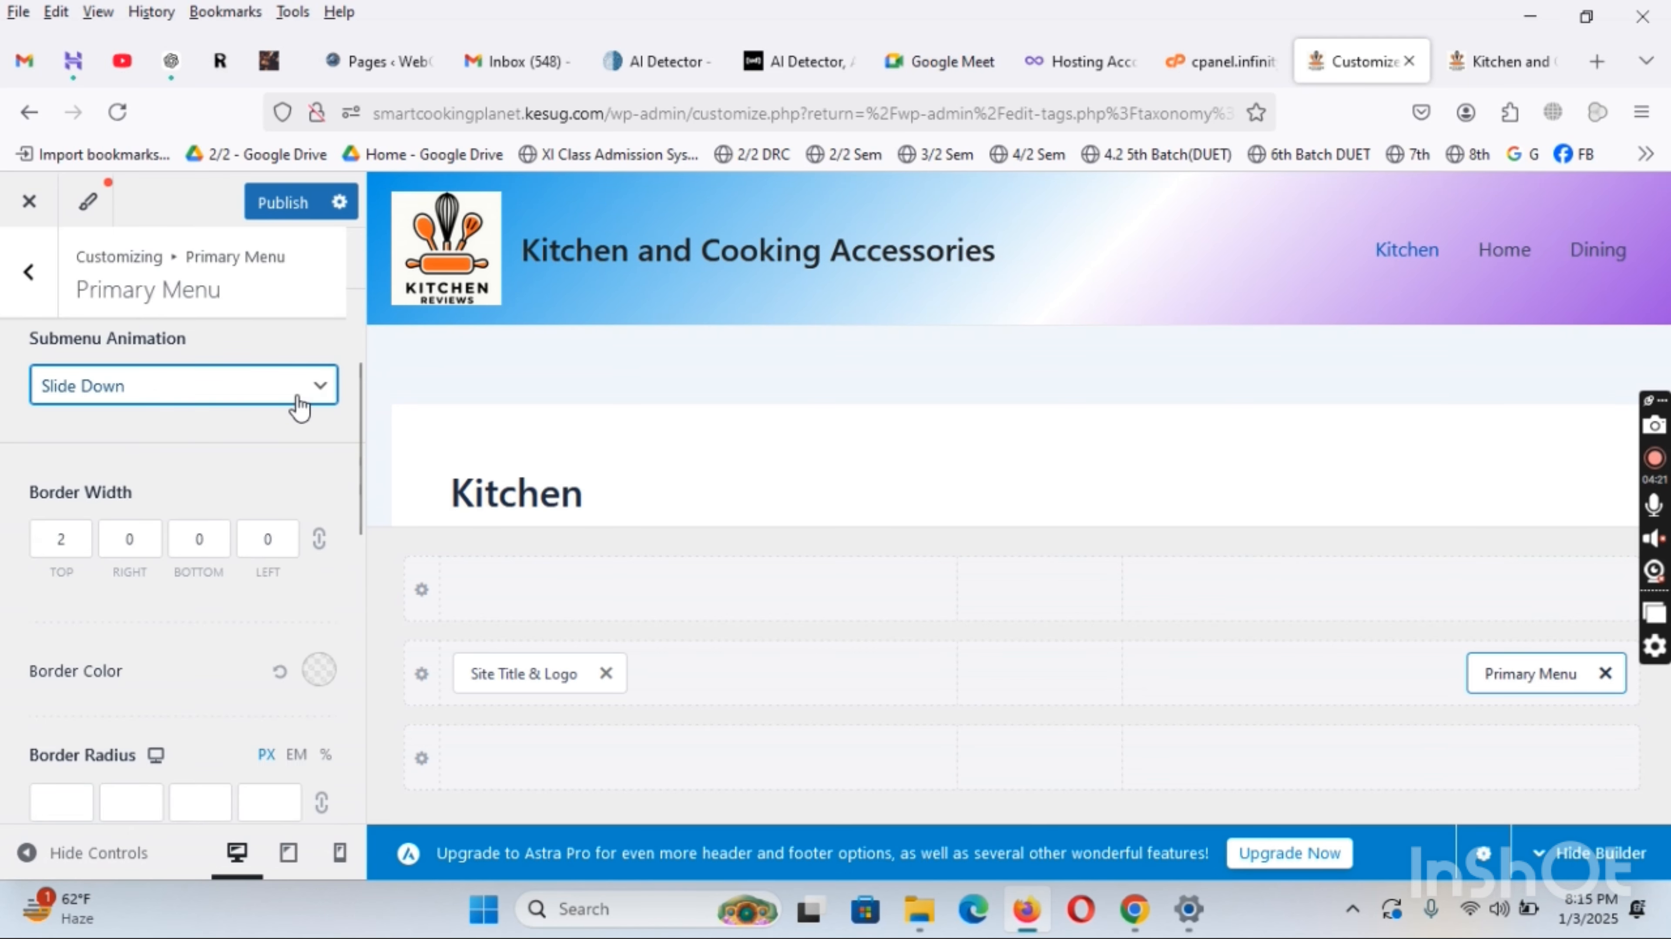
{"action": "scroll", "coordinate": [227, 579], "scroll_direction": "down", "scroll_amount": 3}
{"action": "scroll", "coordinate": [230, 588], "scroll_direction": "down", "scroll_amount": 4}
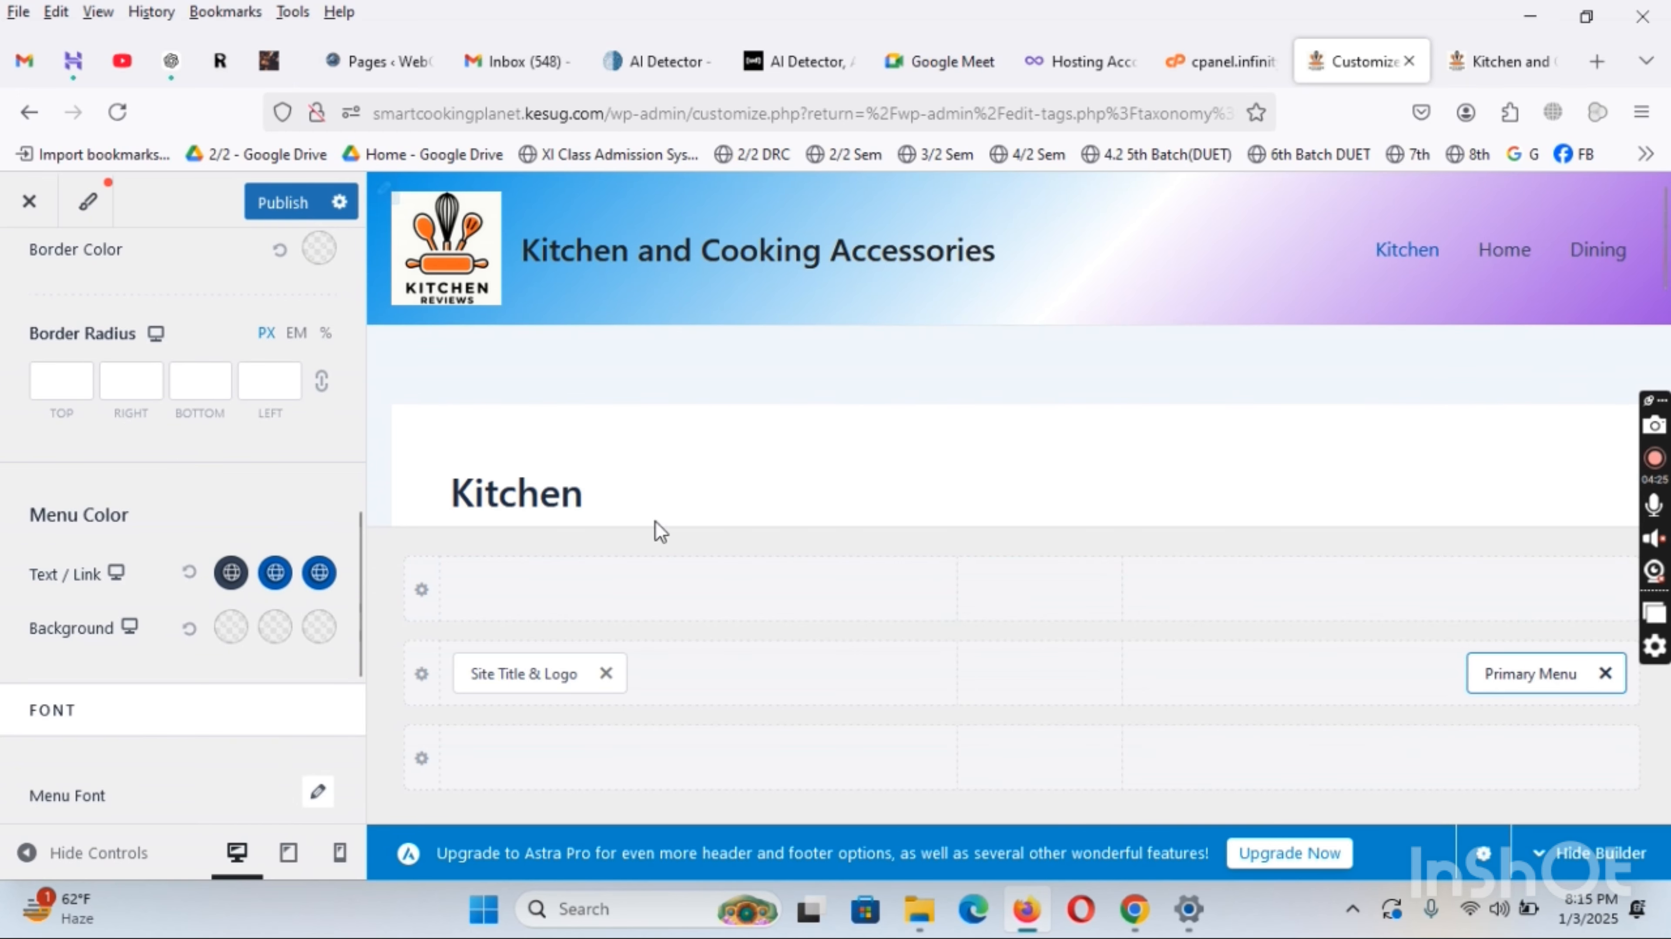
{"action": "scroll", "coordinate": [309, 559], "scroll_direction": "down", "scroll_amount": 2}
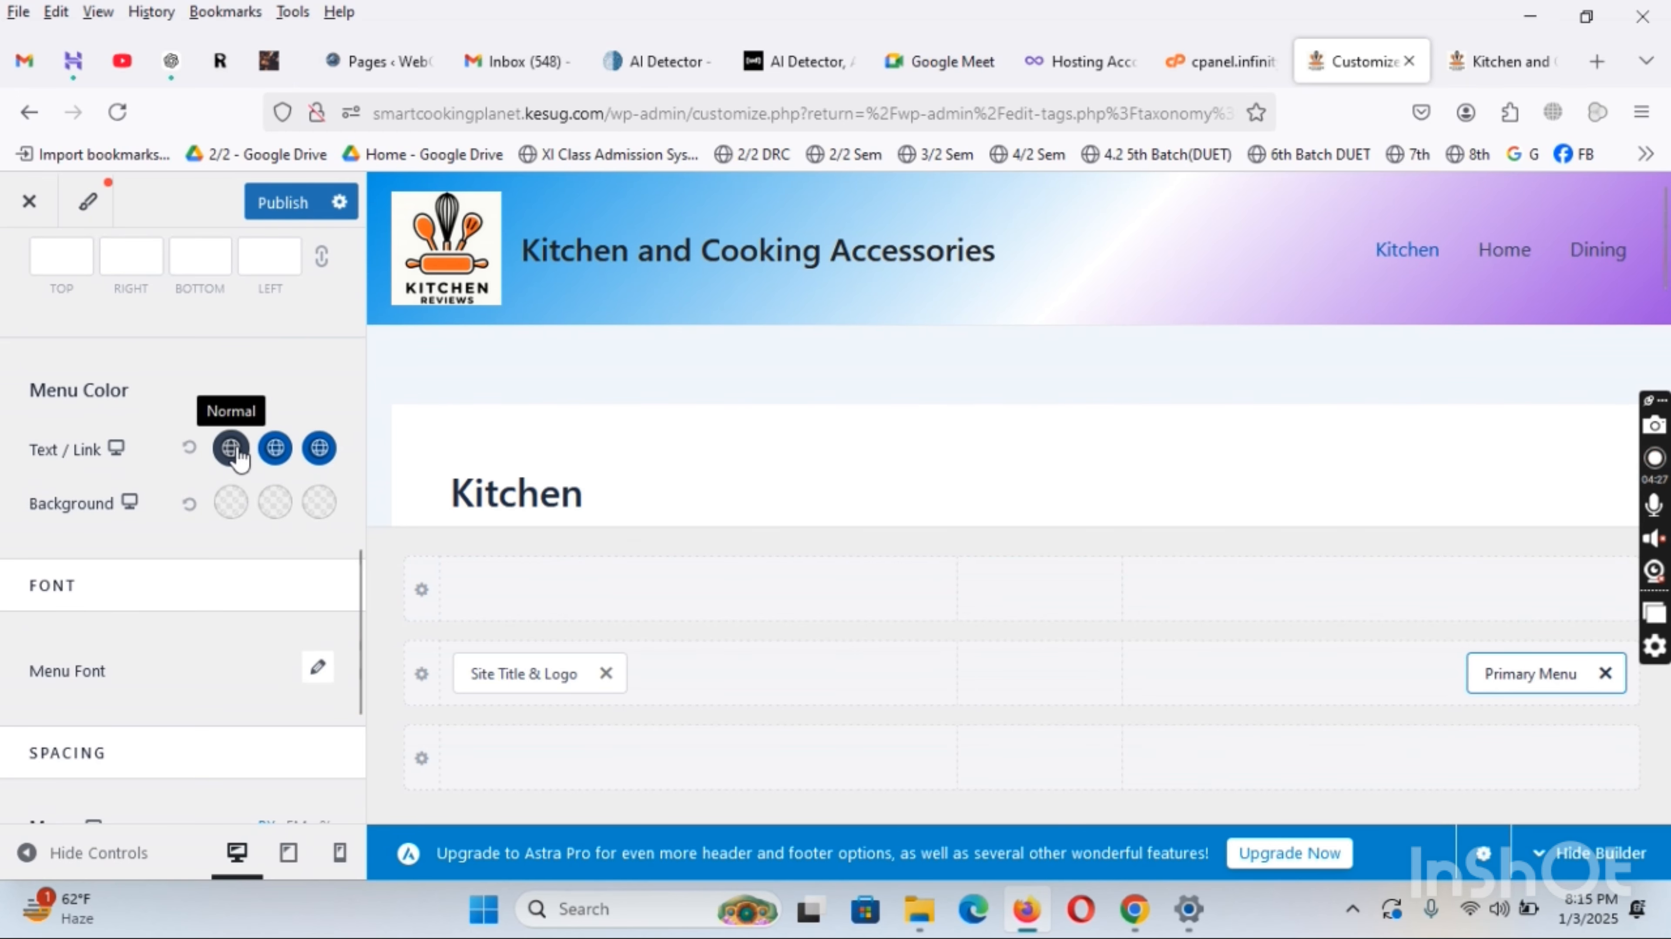
{"action": "left_click", "coordinate": [237, 452]}
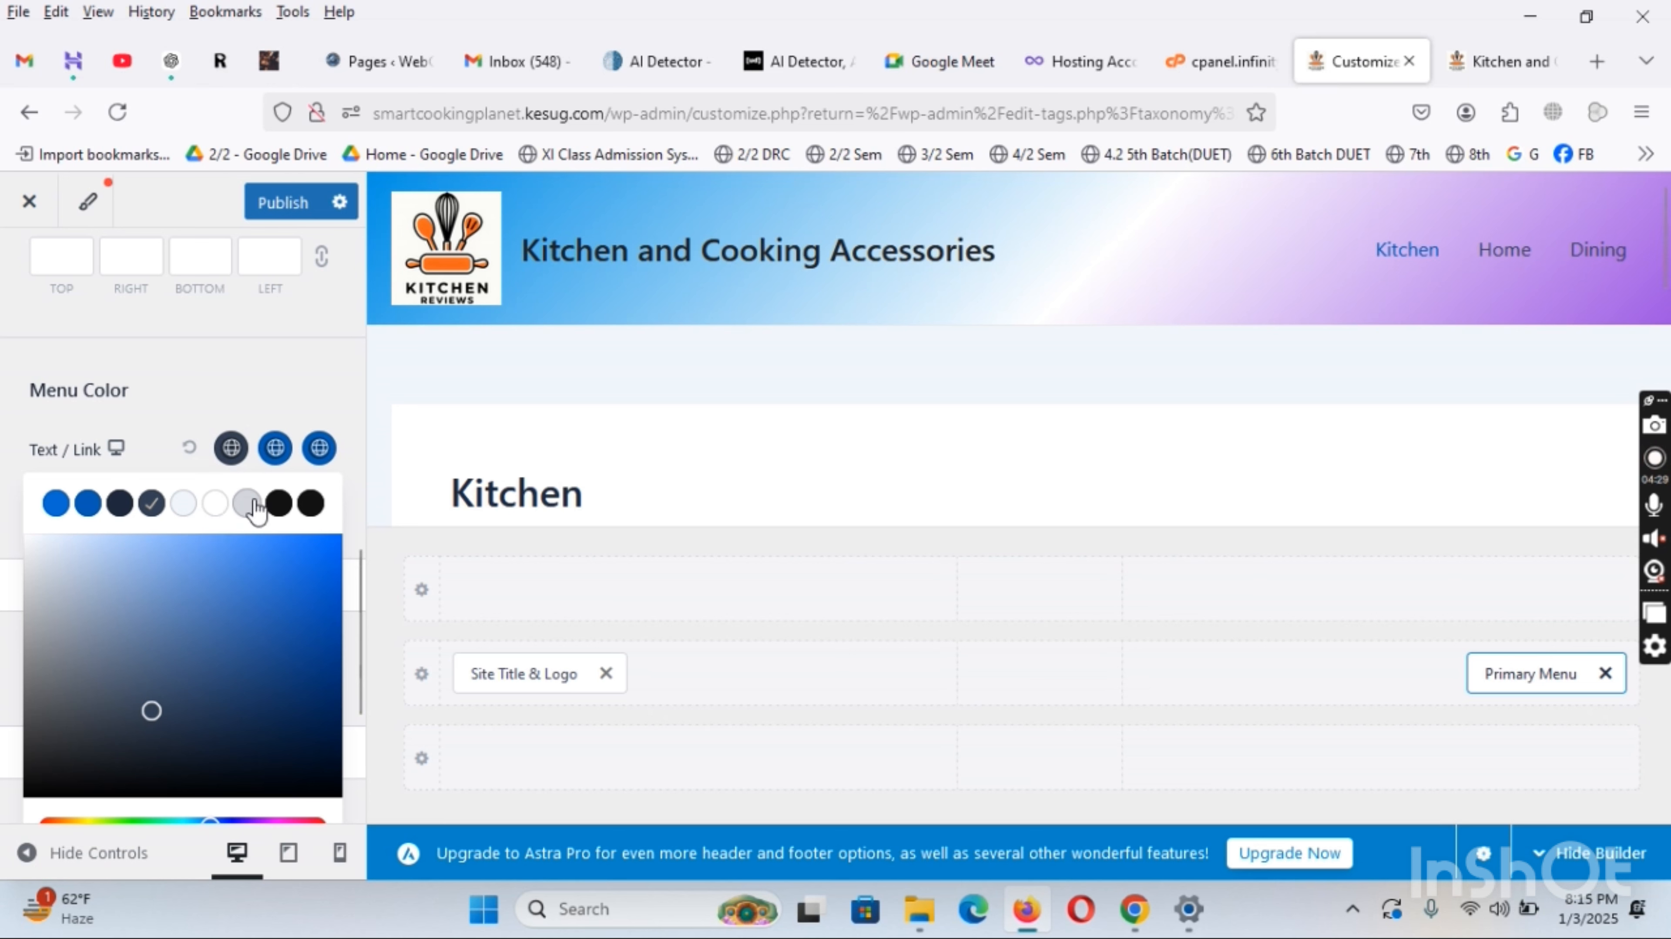
{"action": "left_click", "coordinate": [279, 503]}
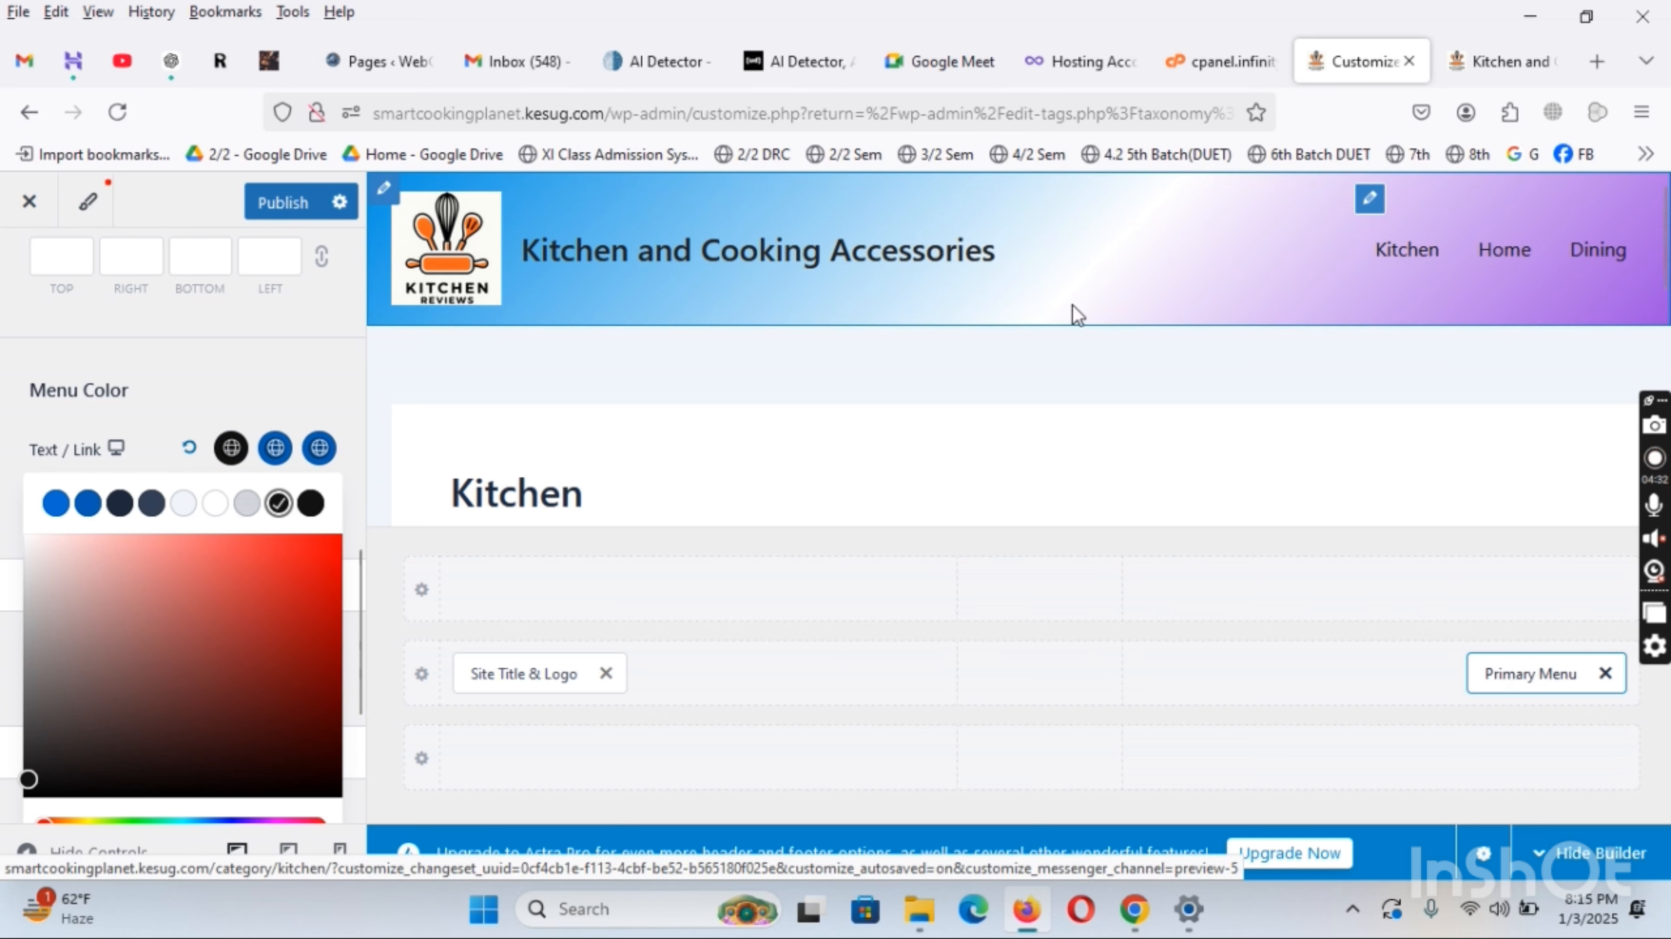
Set the Primary Menu's hover text/link color to orange and its active text/link color to red
{"action": "left_click", "coordinate": [274, 447]}
{"action": "scroll", "coordinate": [124, 704], "scroll_direction": "down", "scroll_amount": 2}
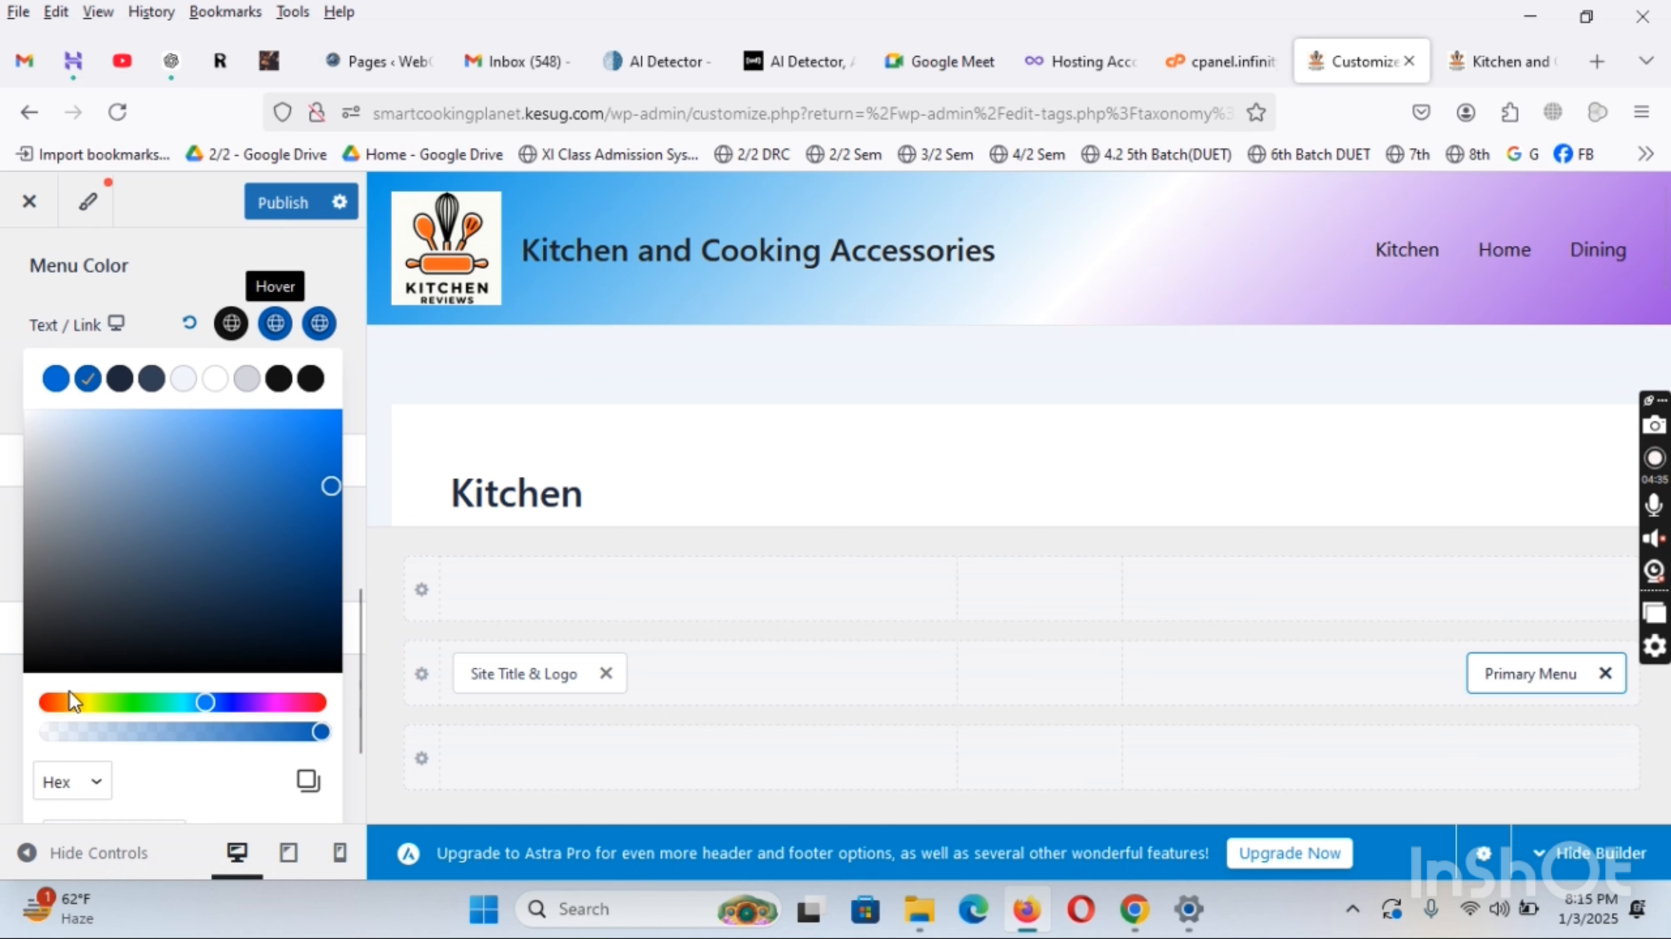
{"action": "left_click_drag", "start_coordinate": [61, 704], "coordinate": [66, 702]}
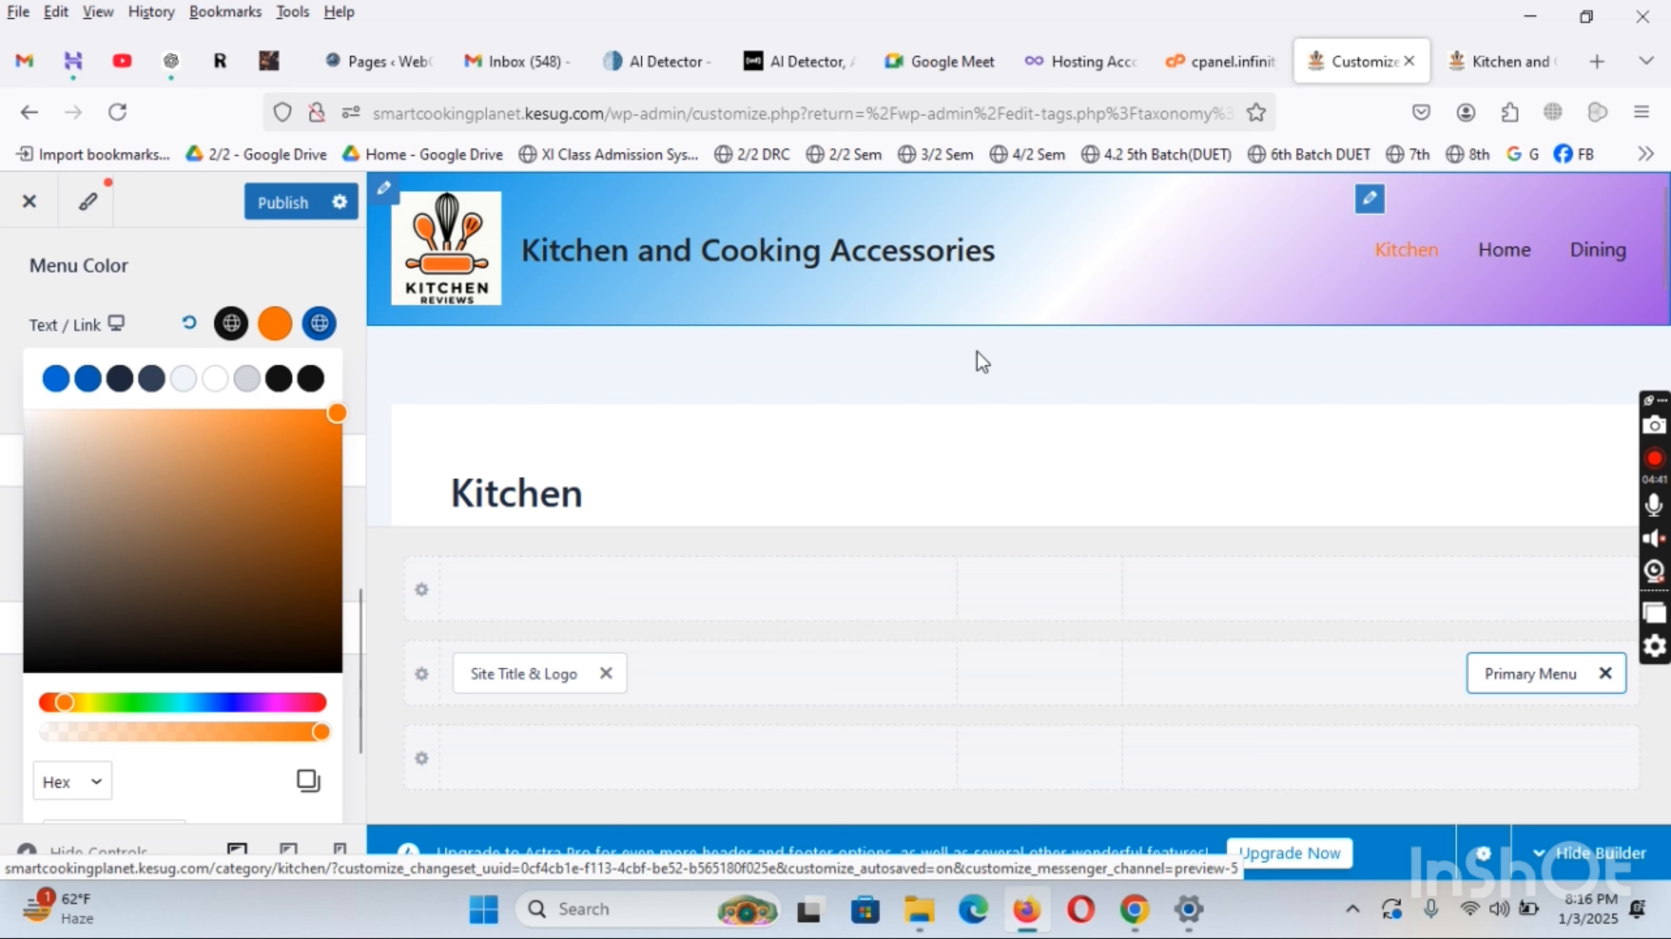
{"action": "left_click", "coordinate": [320, 323]}
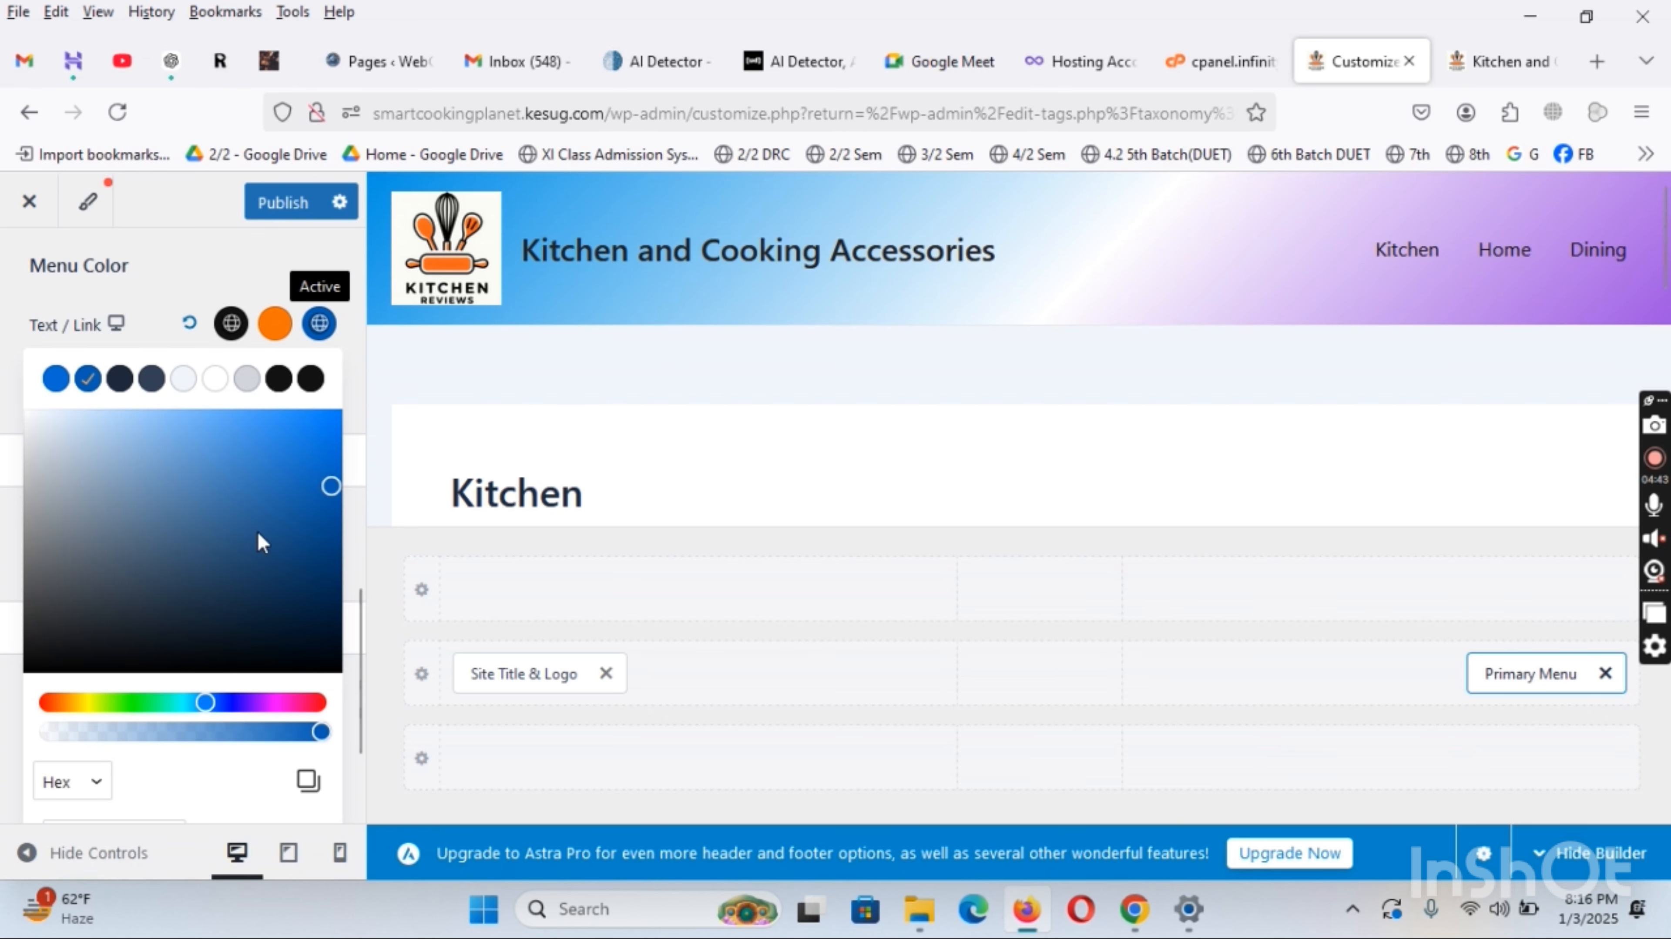
{"action": "left_click_drag", "start_coordinate": [217, 707], "coordinate": [391, 709]}
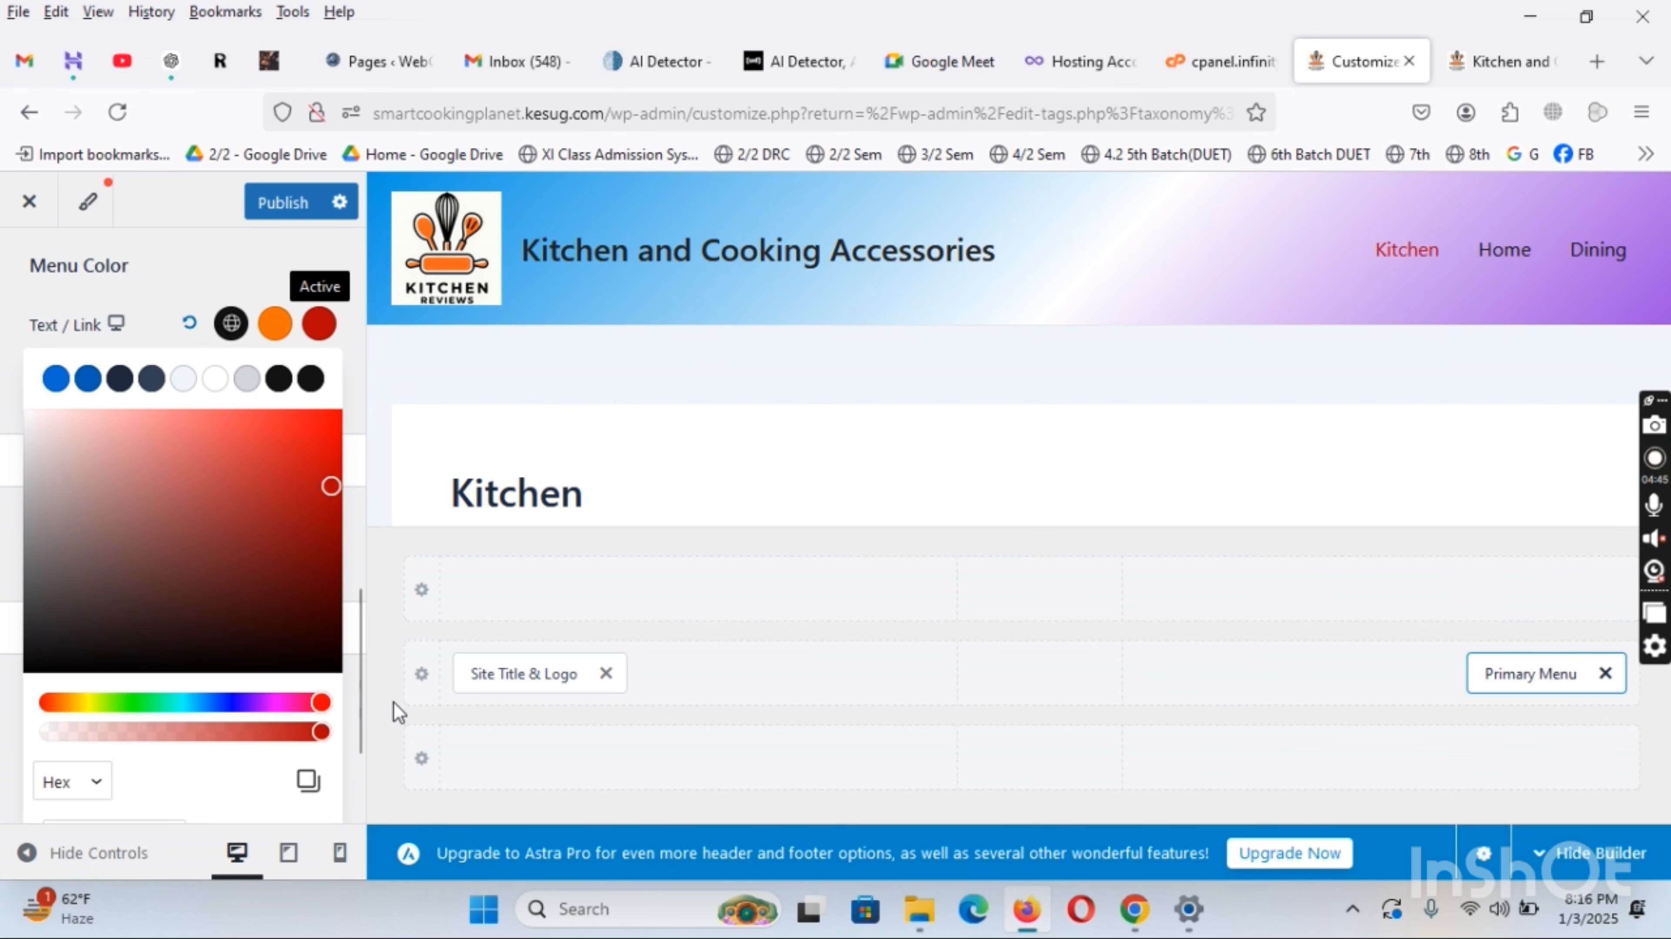
{"action": "left_click", "coordinate": [248, 273]}
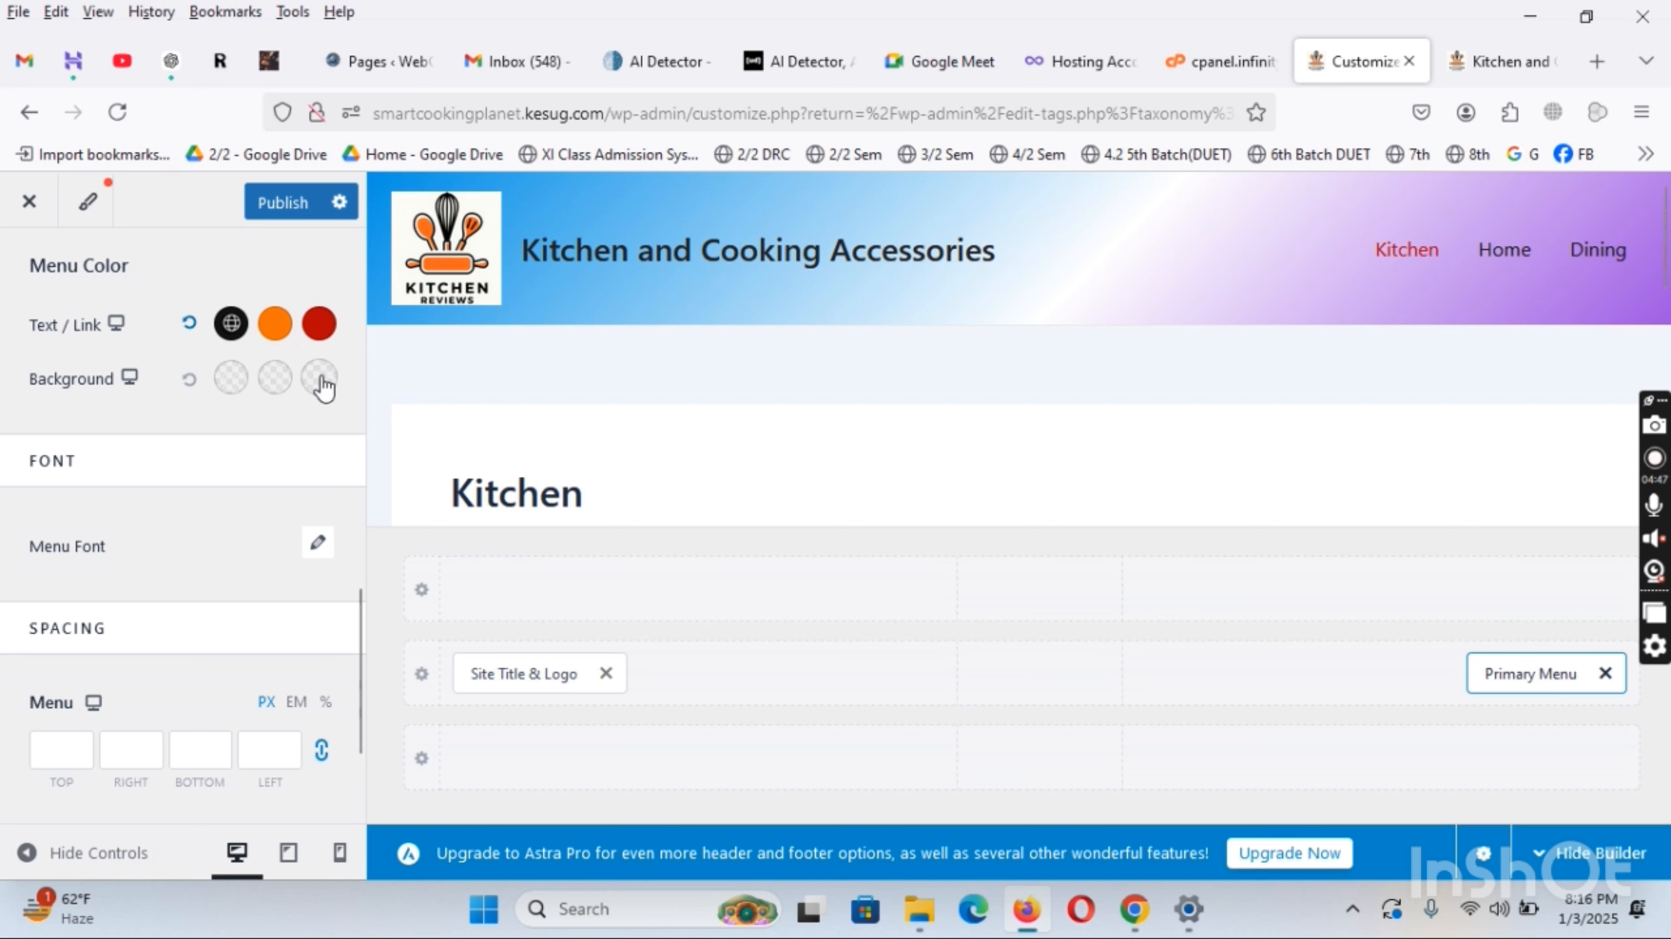
Set the menu font family to Poppins with a font size of 20 px
{"action": "left_click", "coordinate": [318, 543]}
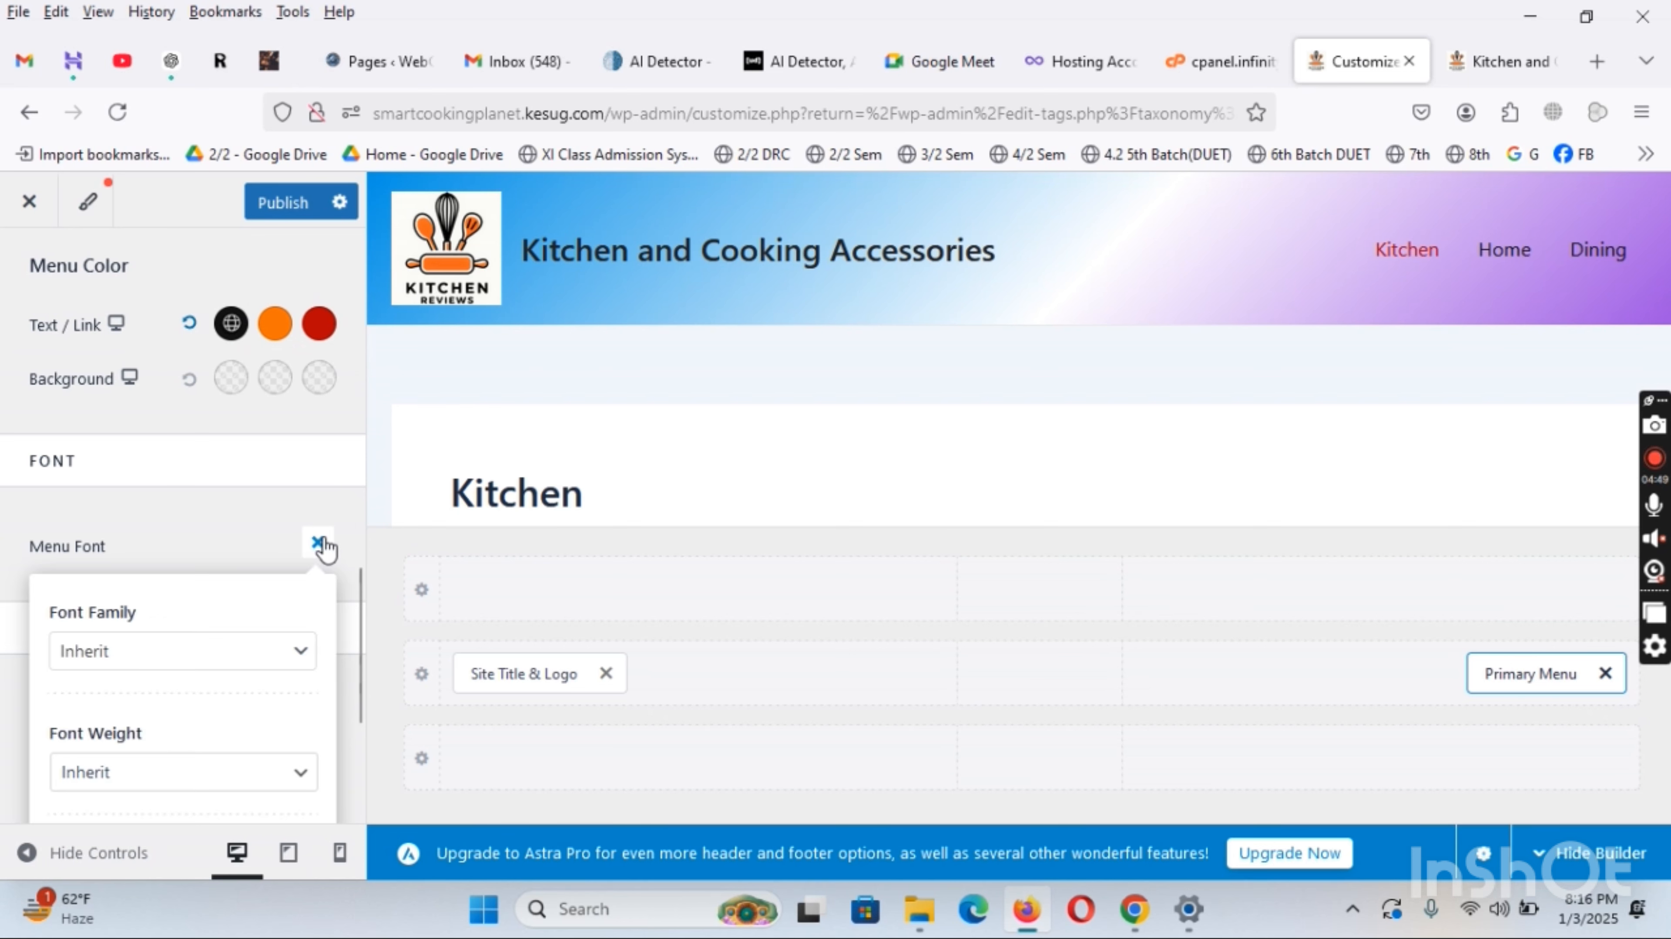
{"action": "scroll", "coordinate": [270, 559], "scroll_direction": "down", "scroll_amount": 4}
{"action": "left_click", "coordinate": [298, 409]}
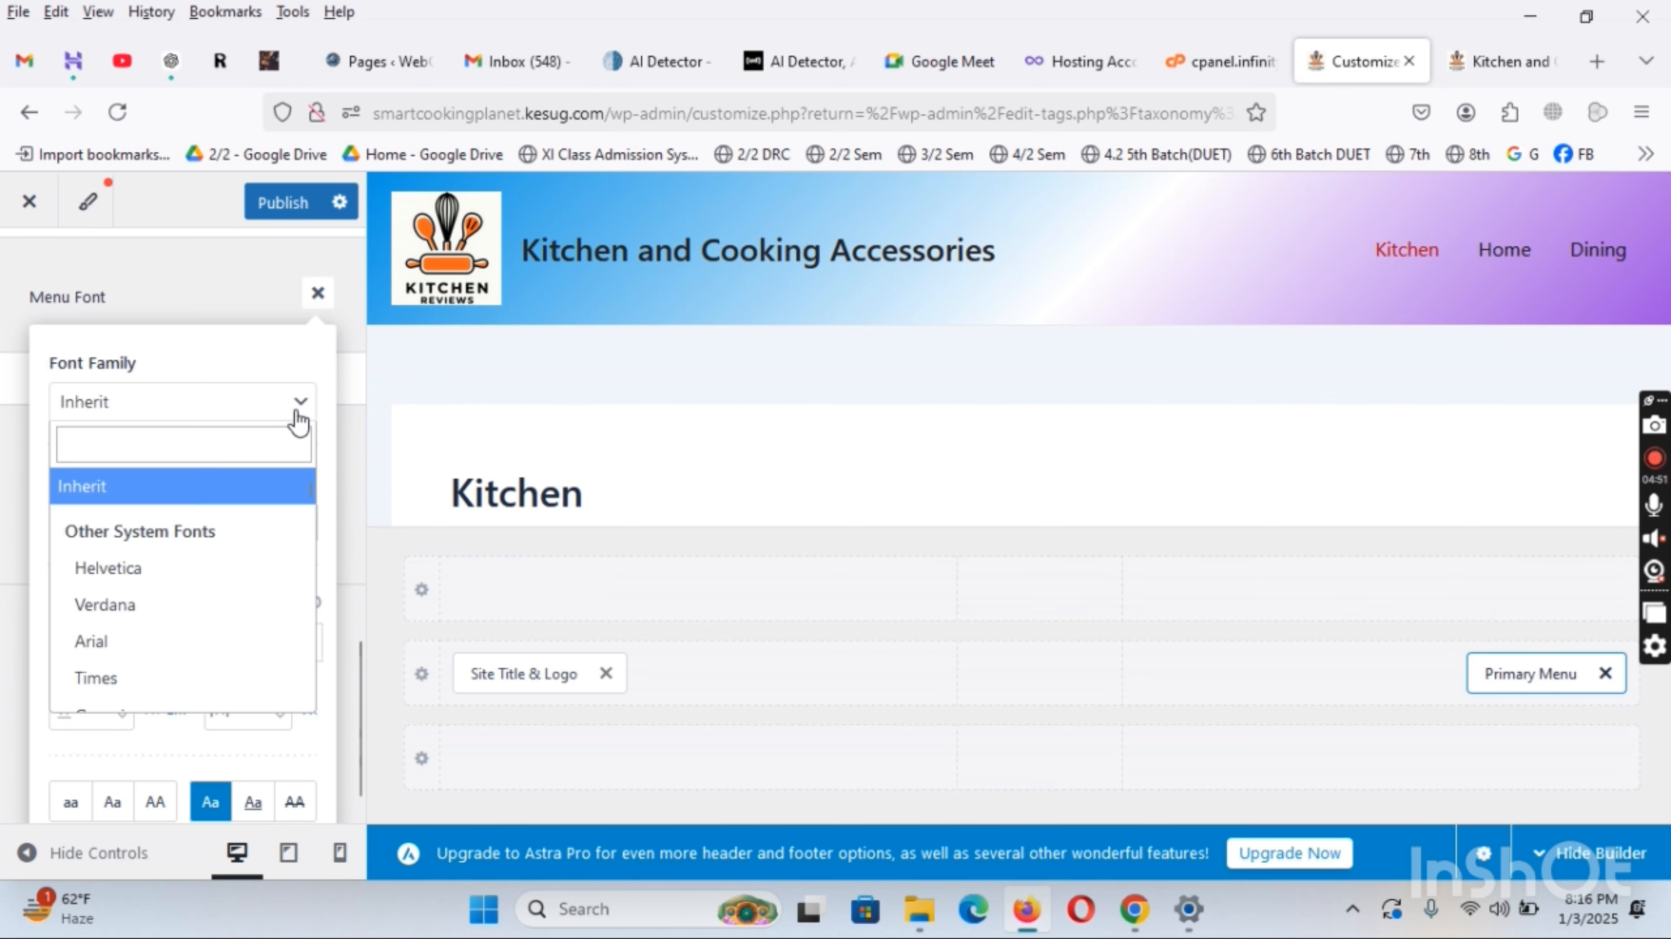
{"action": "type", "text": "popp"}
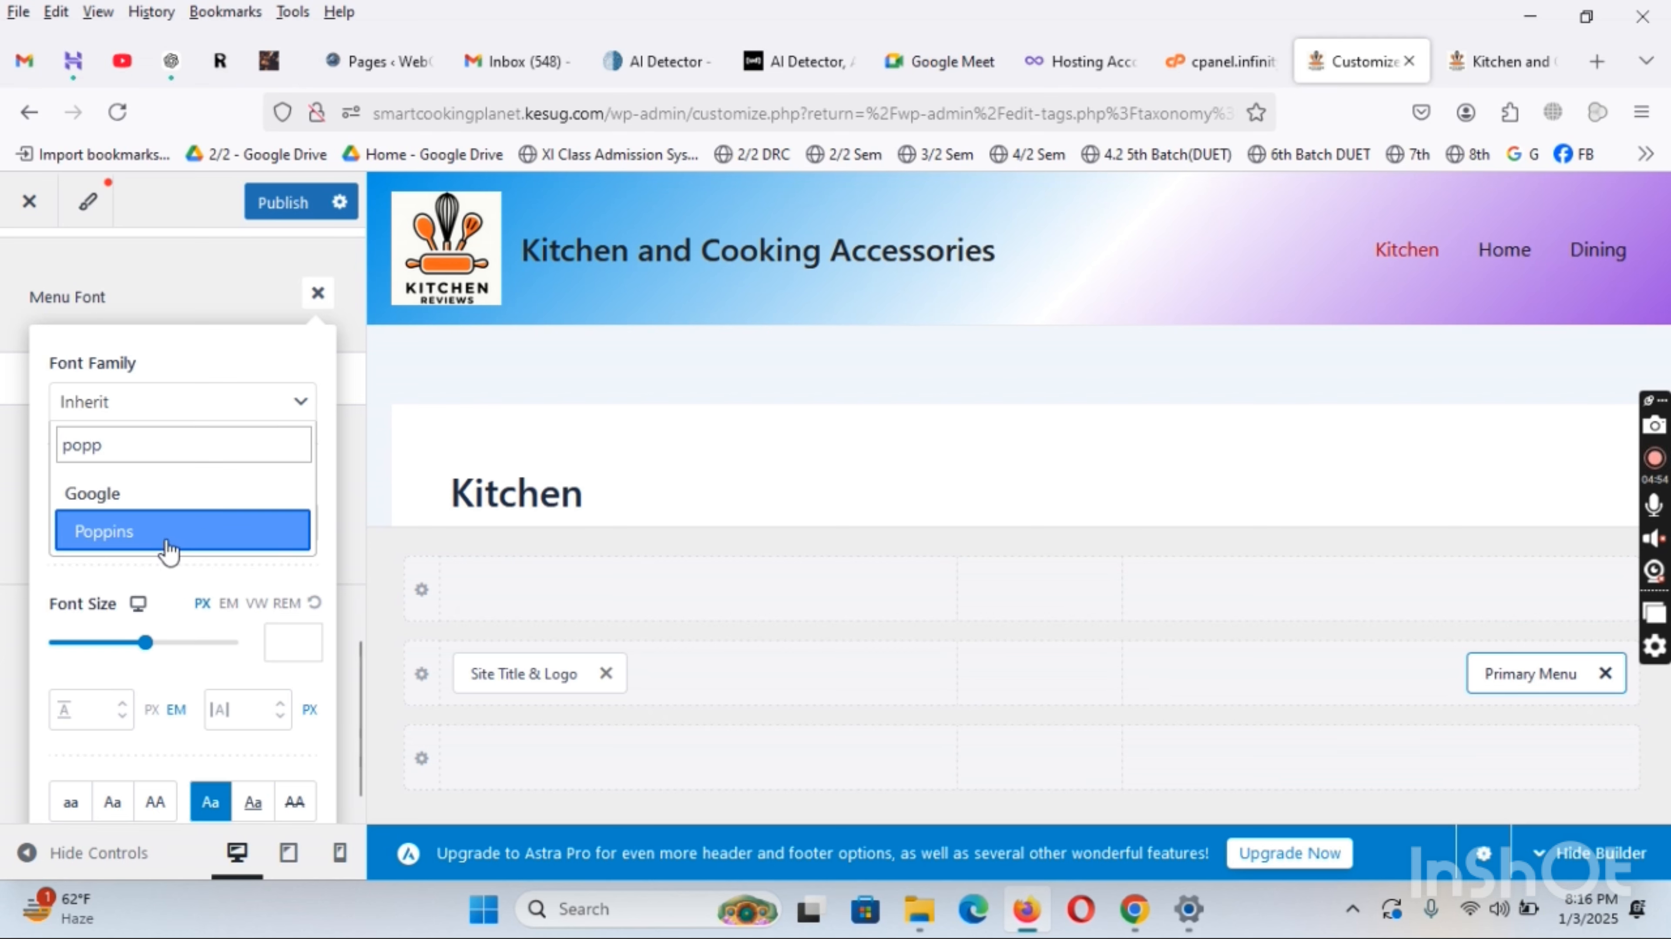
{"action": "left_click", "coordinate": [169, 549]}
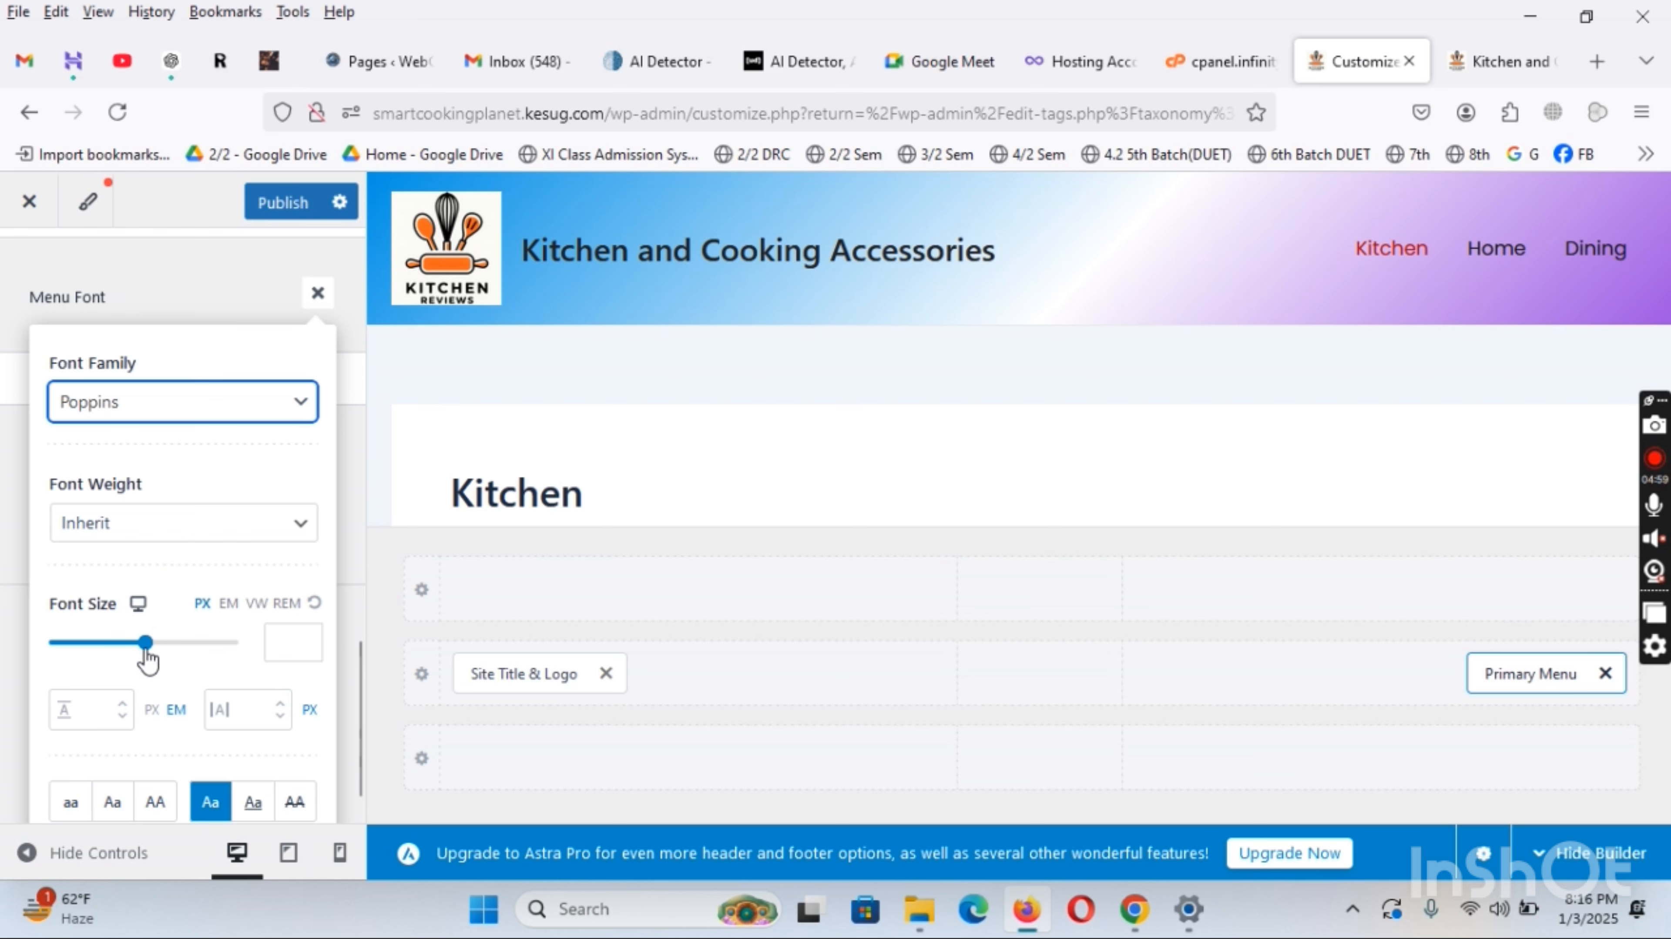
{"action": "left_click_drag", "start_coordinate": [142, 646], "coordinate": [70, 647]}
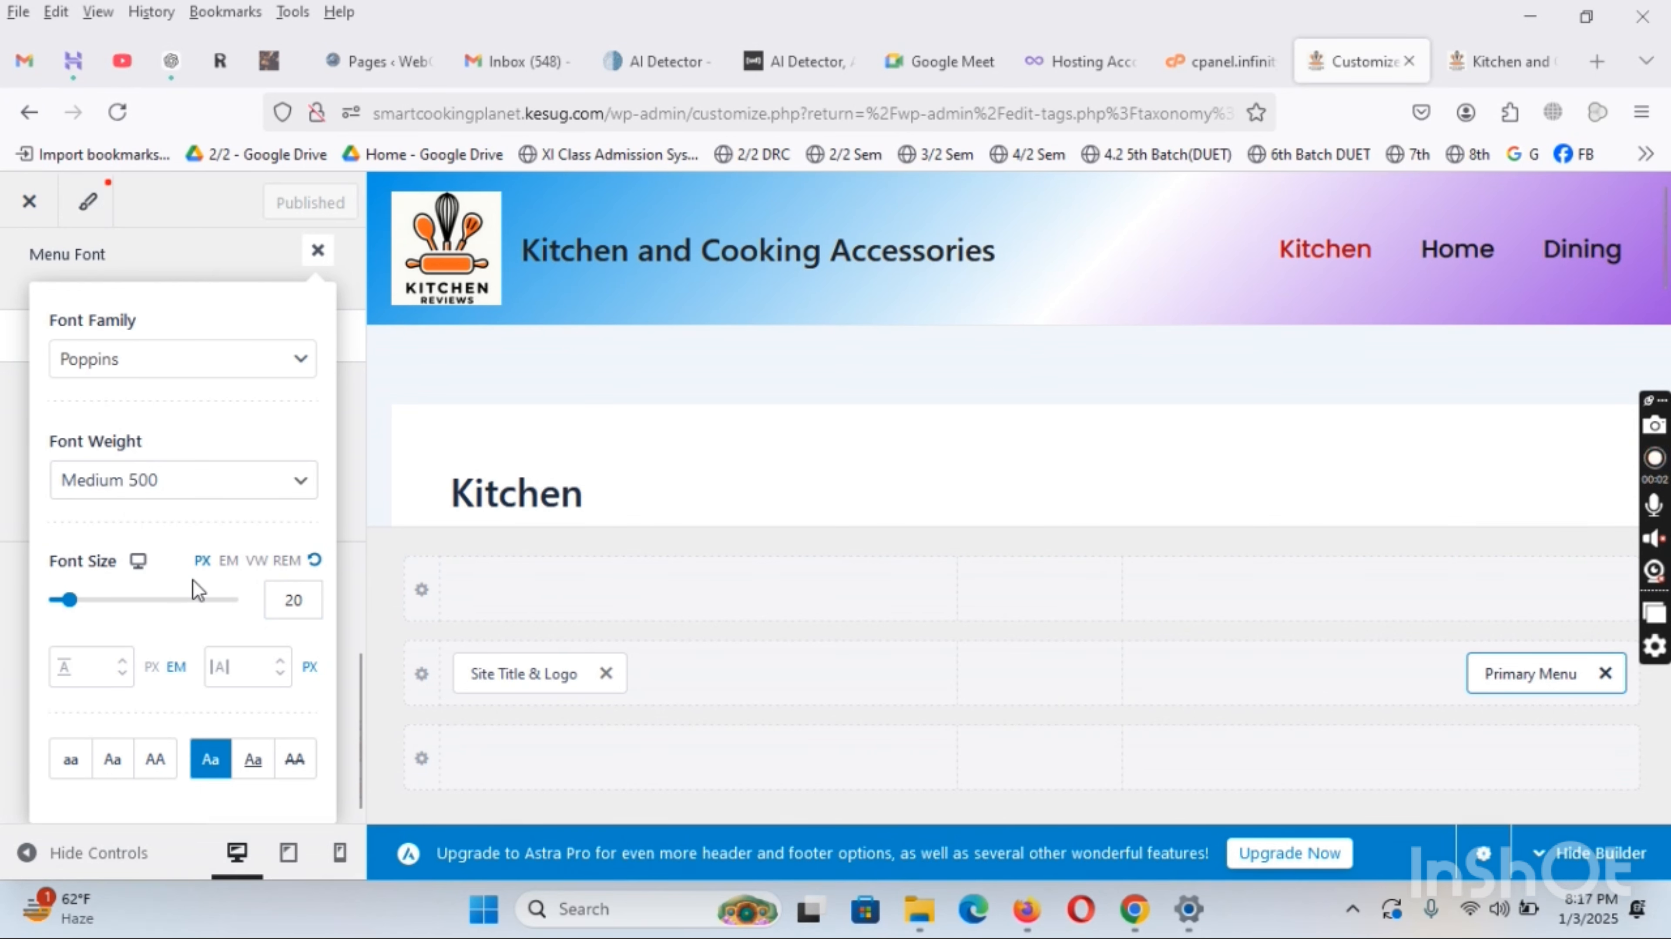
Try the Extra-Light 200 and Bold 700 weights for the menu font, and return it to Medium 500
{"action": "left_click", "coordinate": [291, 483]}
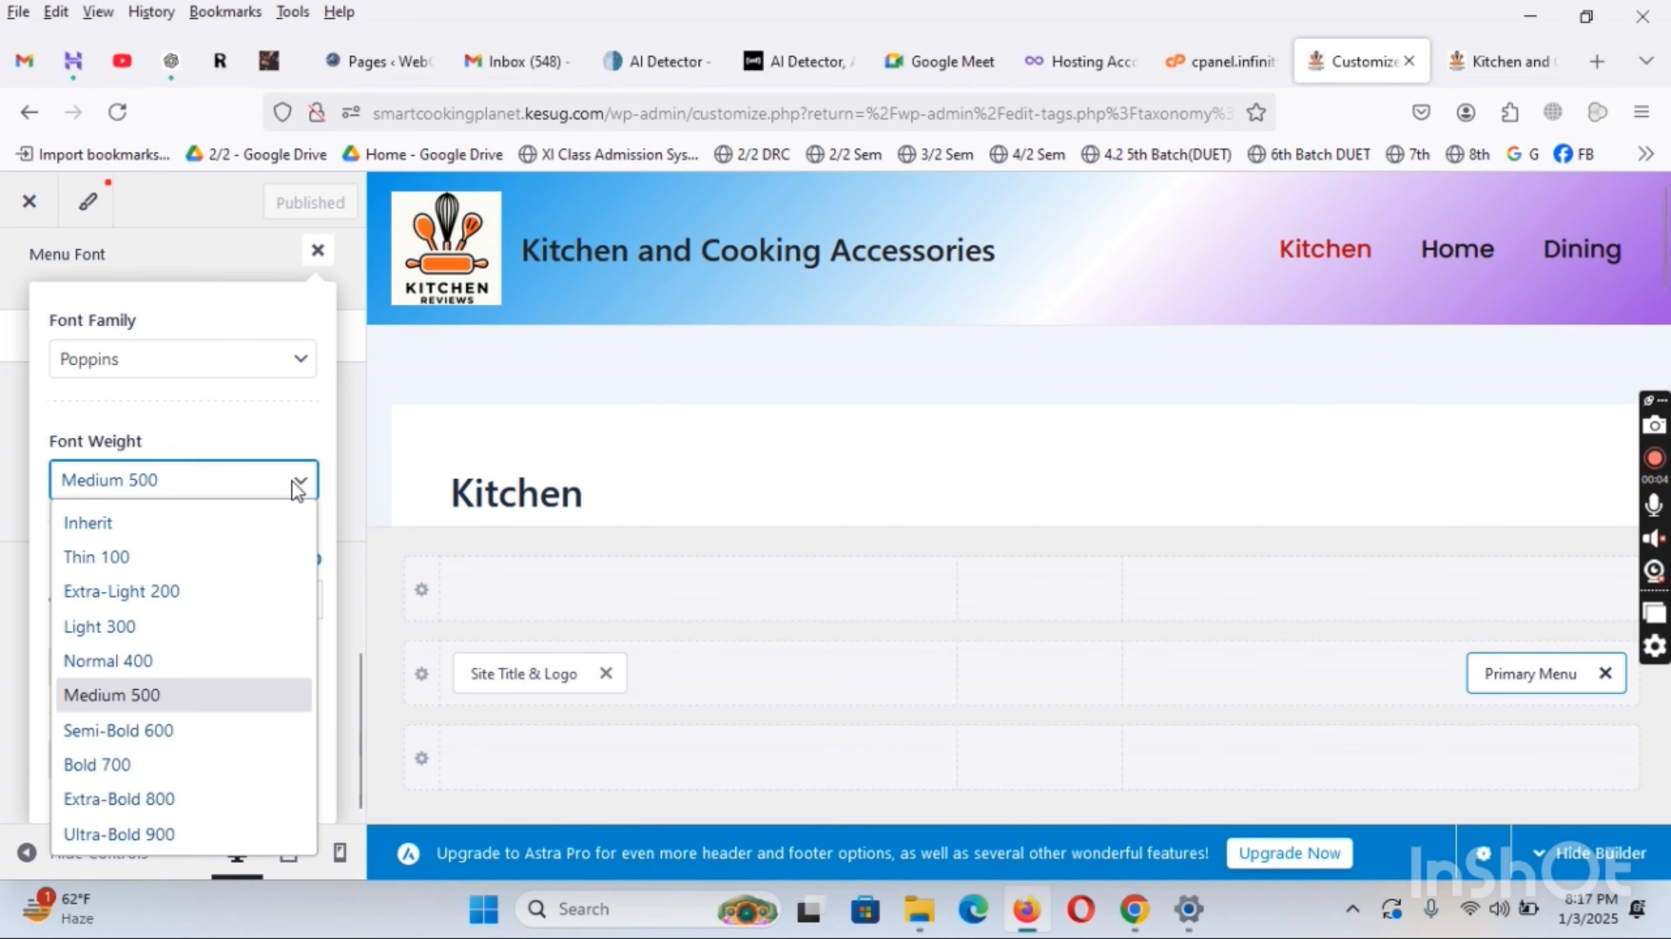
{"action": "left_click", "coordinate": [140, 592]}
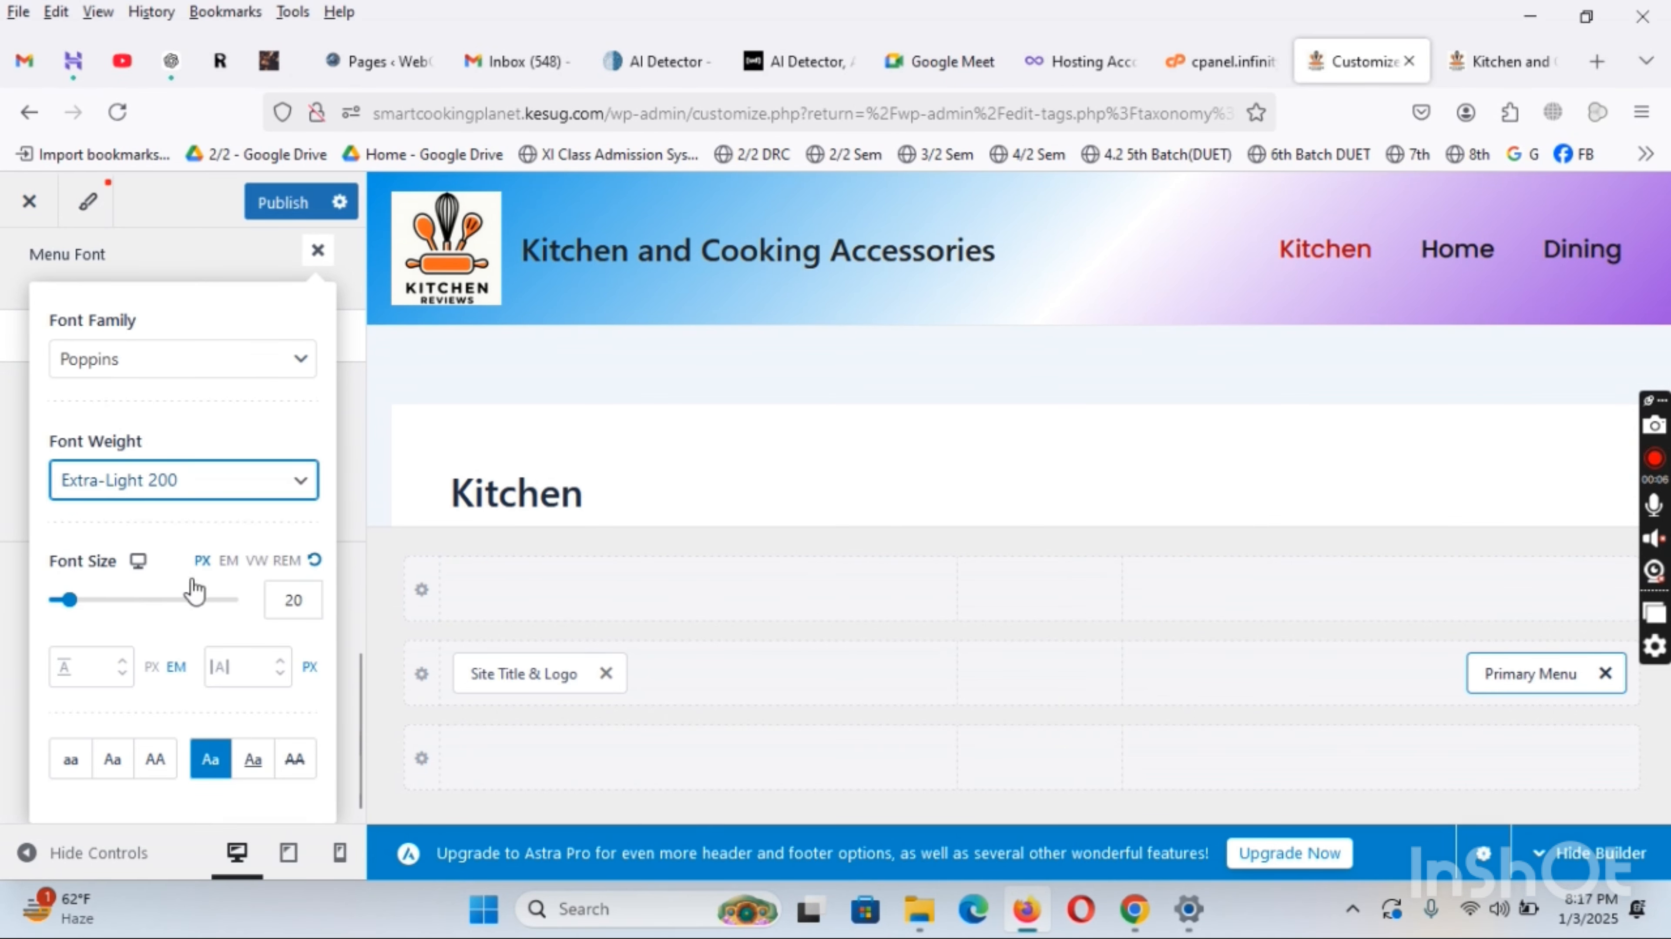
{"action": "left_click", "coordinate": [298, 487]}
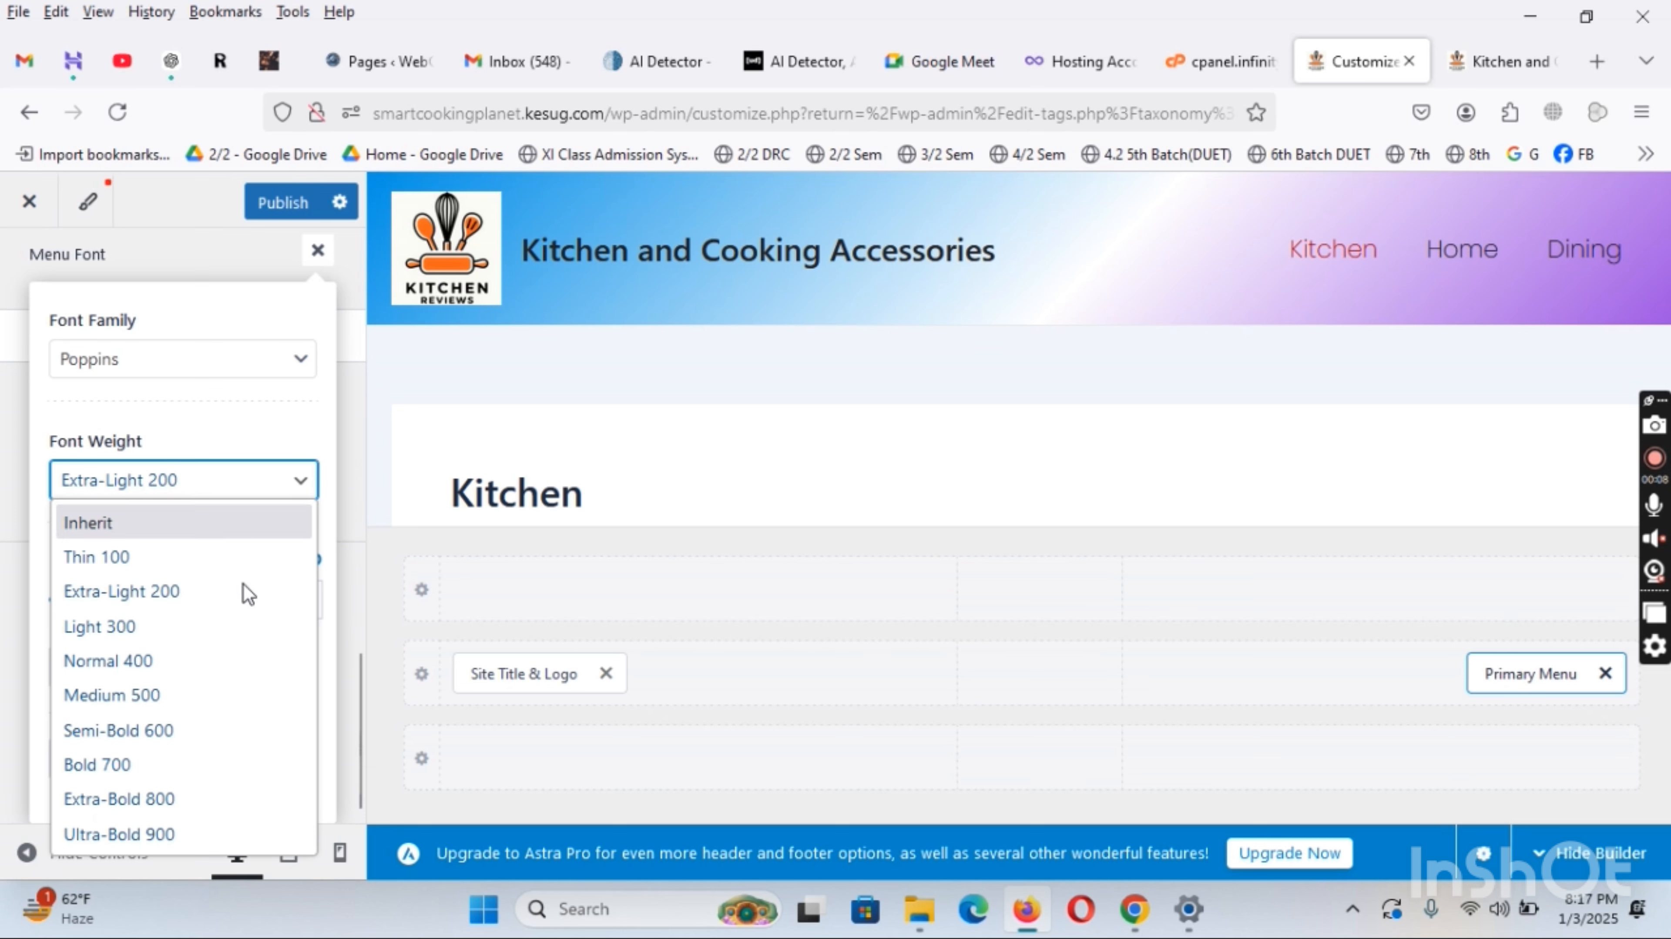
{"action": "left_click", "coordinate": [125, 769]}
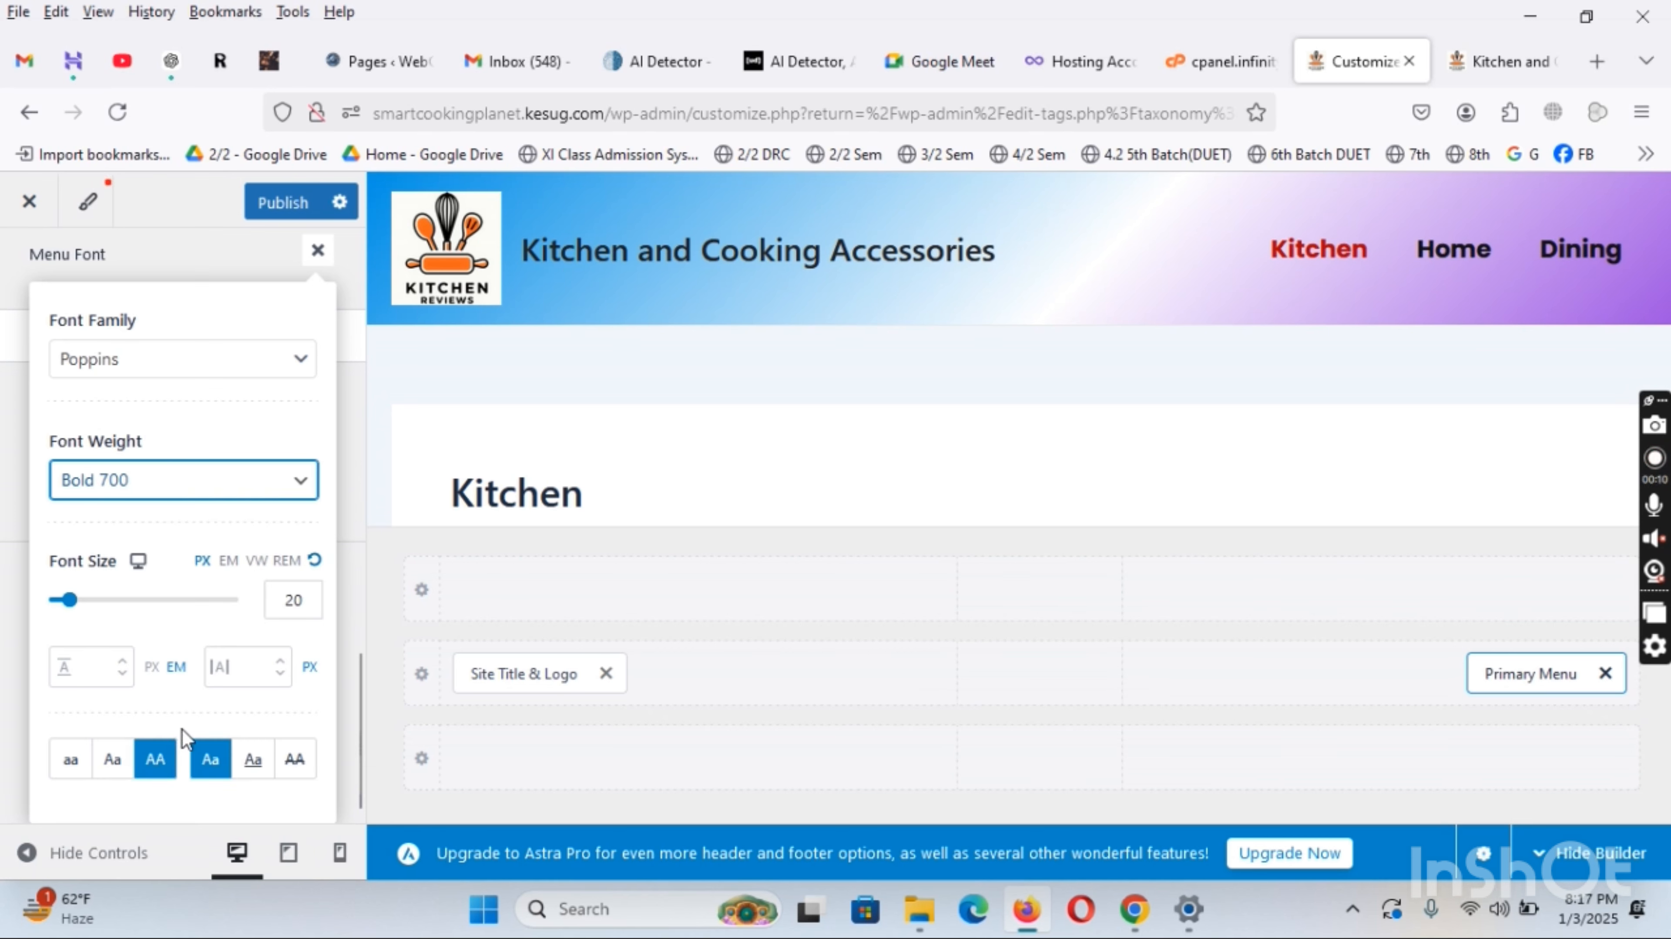
{"action": "left_click", "coordinate": [300, 486]}
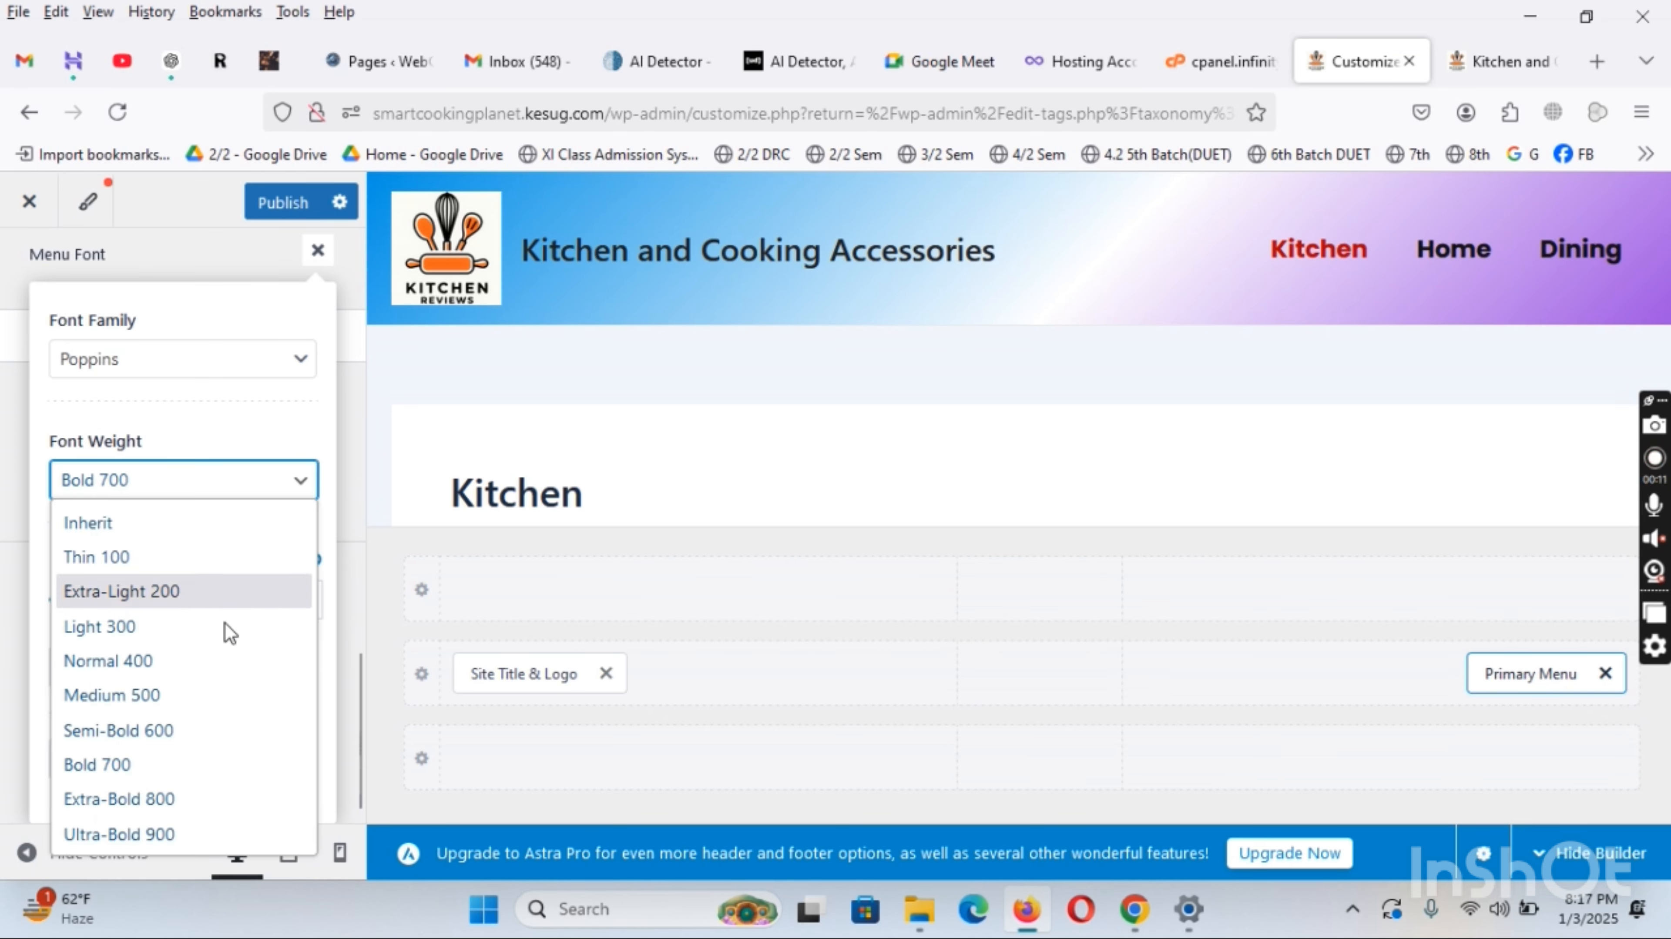
{"action": "left_click", "coordinate": [177, 702]}
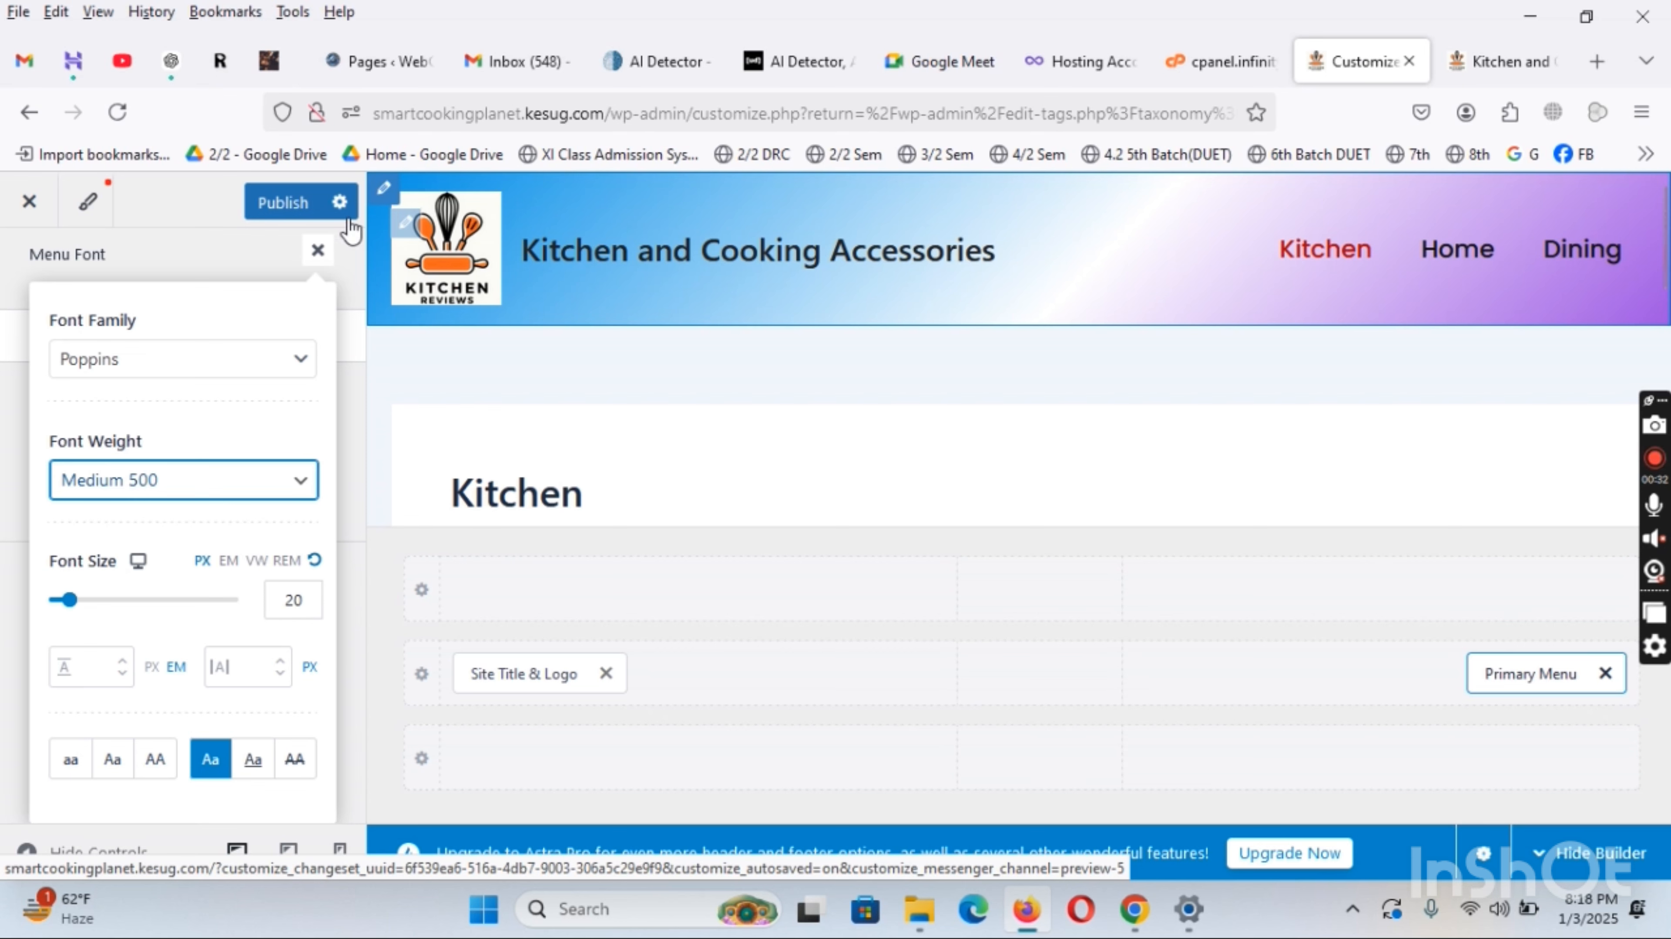
Publish the menu styling changes and leave the theme customizer
{"action": "left_click", "coordinate": [298, 207]}
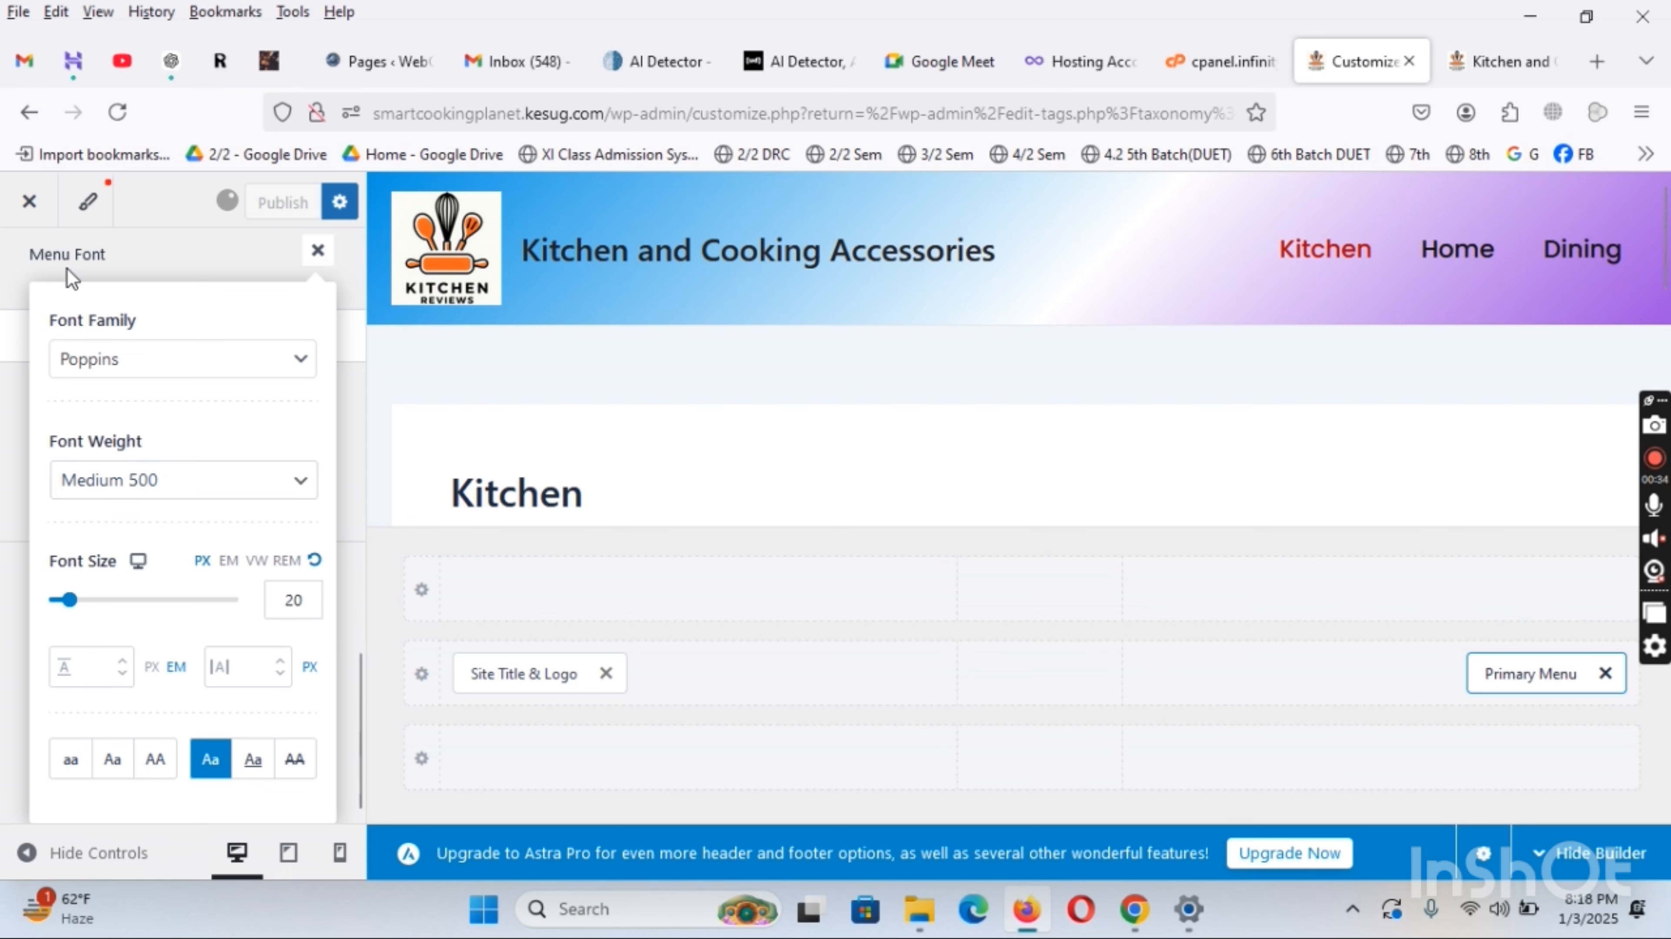
{"action": "left_click", "coordinate": [27, 202]}
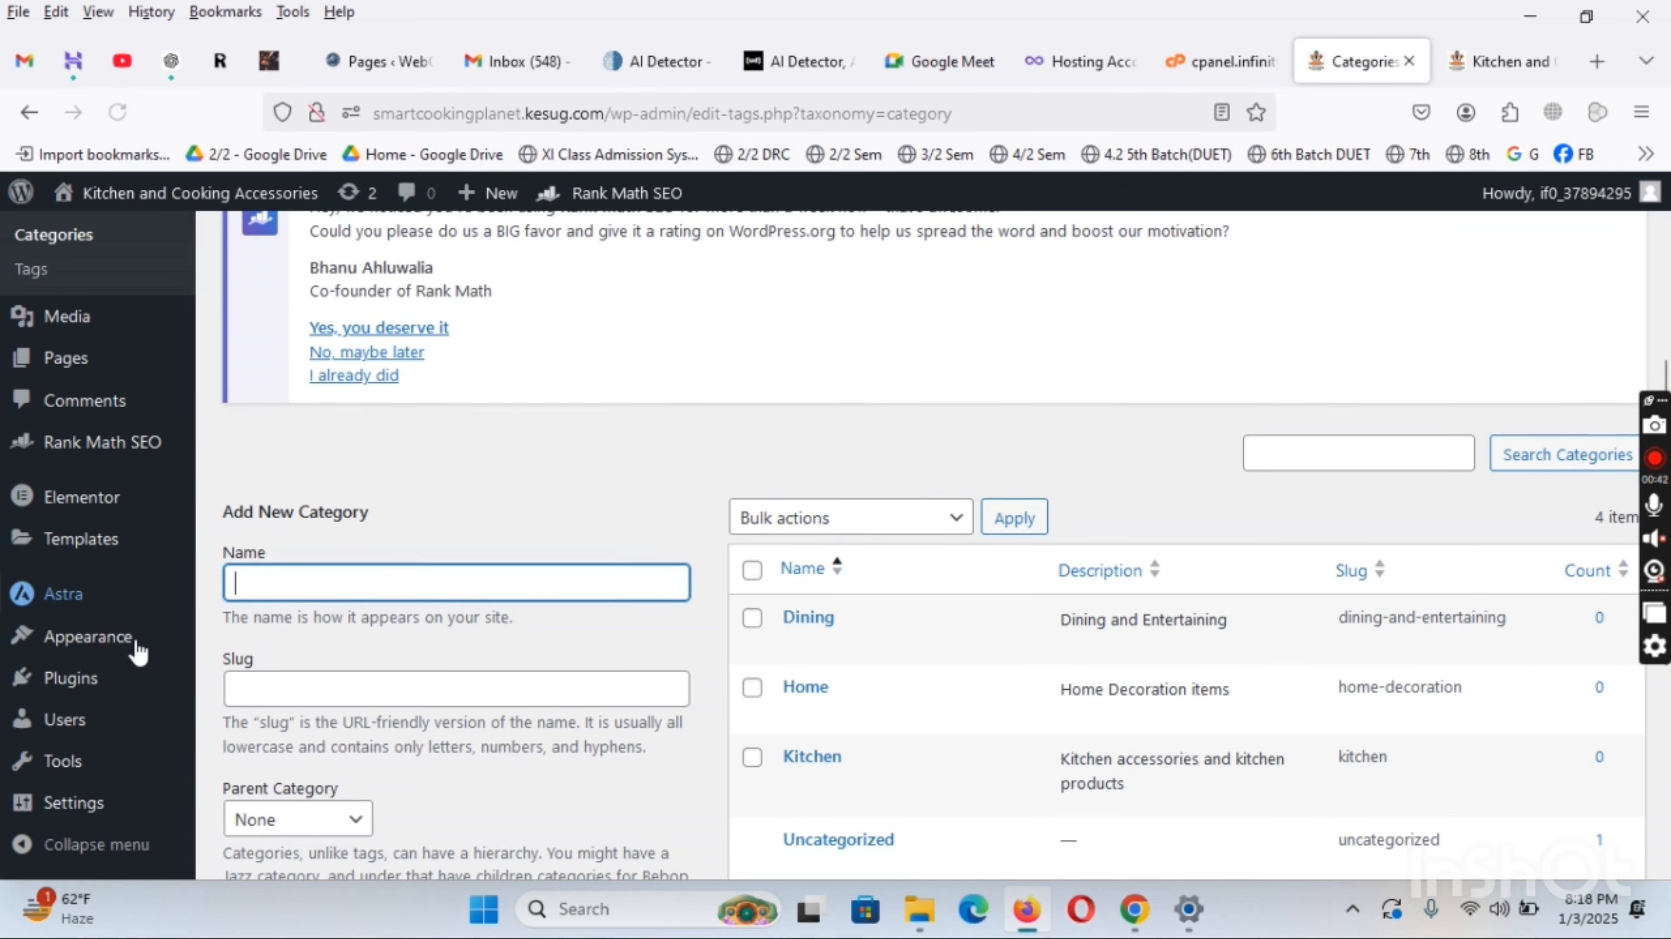
Open remove.bg in a new browser tab and go to its image upload page
{"action": "mouse_move", "coordinate": [94, 649]}
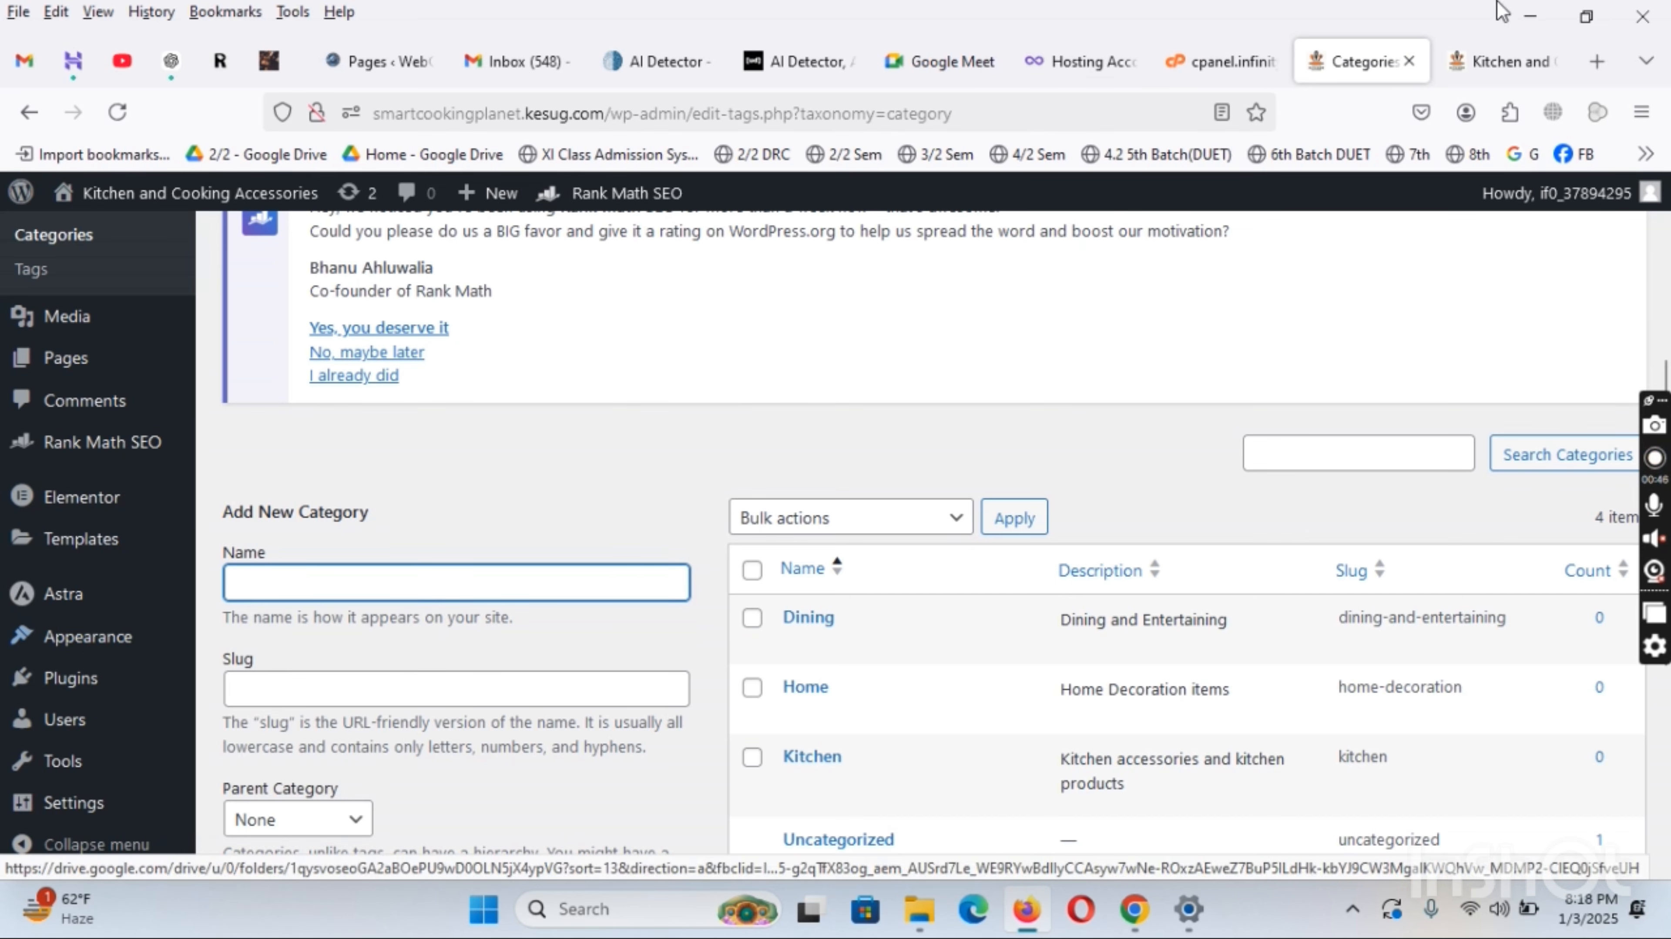
{"action": "left_click", "coordinate": [1599, 63]}
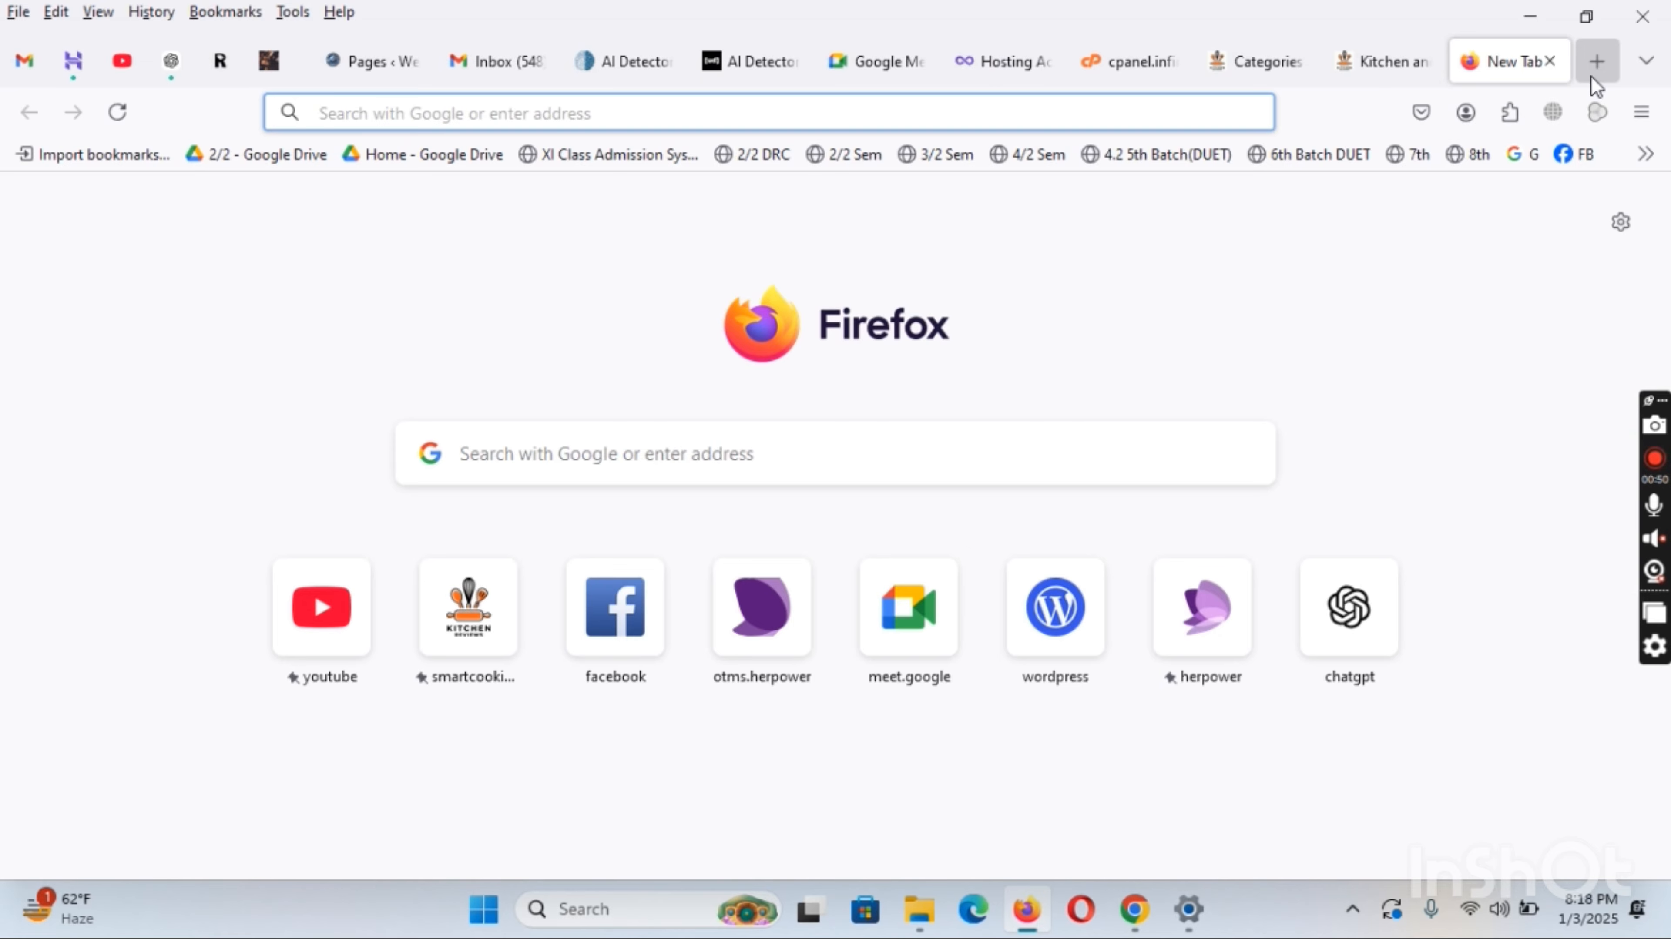
{"action": "type", "text": "remove.bg"}
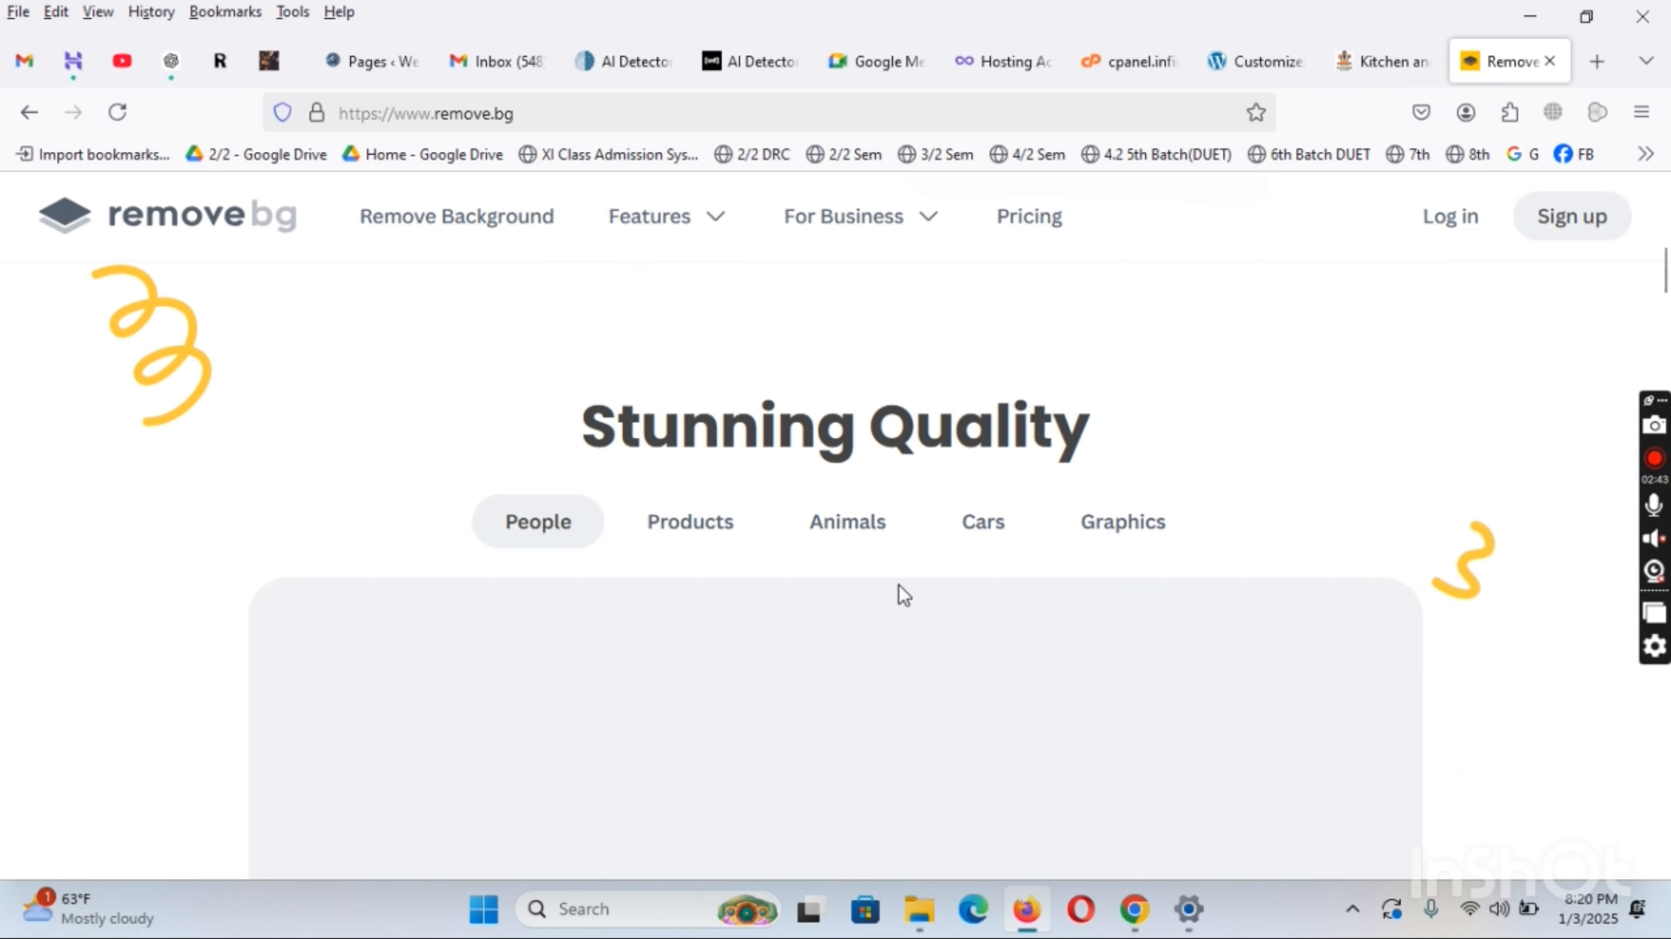
{"action": "scroll", "coordinate": [900, 586], "scroll_direction": "down", "scroll_amount": 5}
{"action": "scroll", "coordinate": [899, 585], "scroll_direction": "up", "scroll_amount": 5}
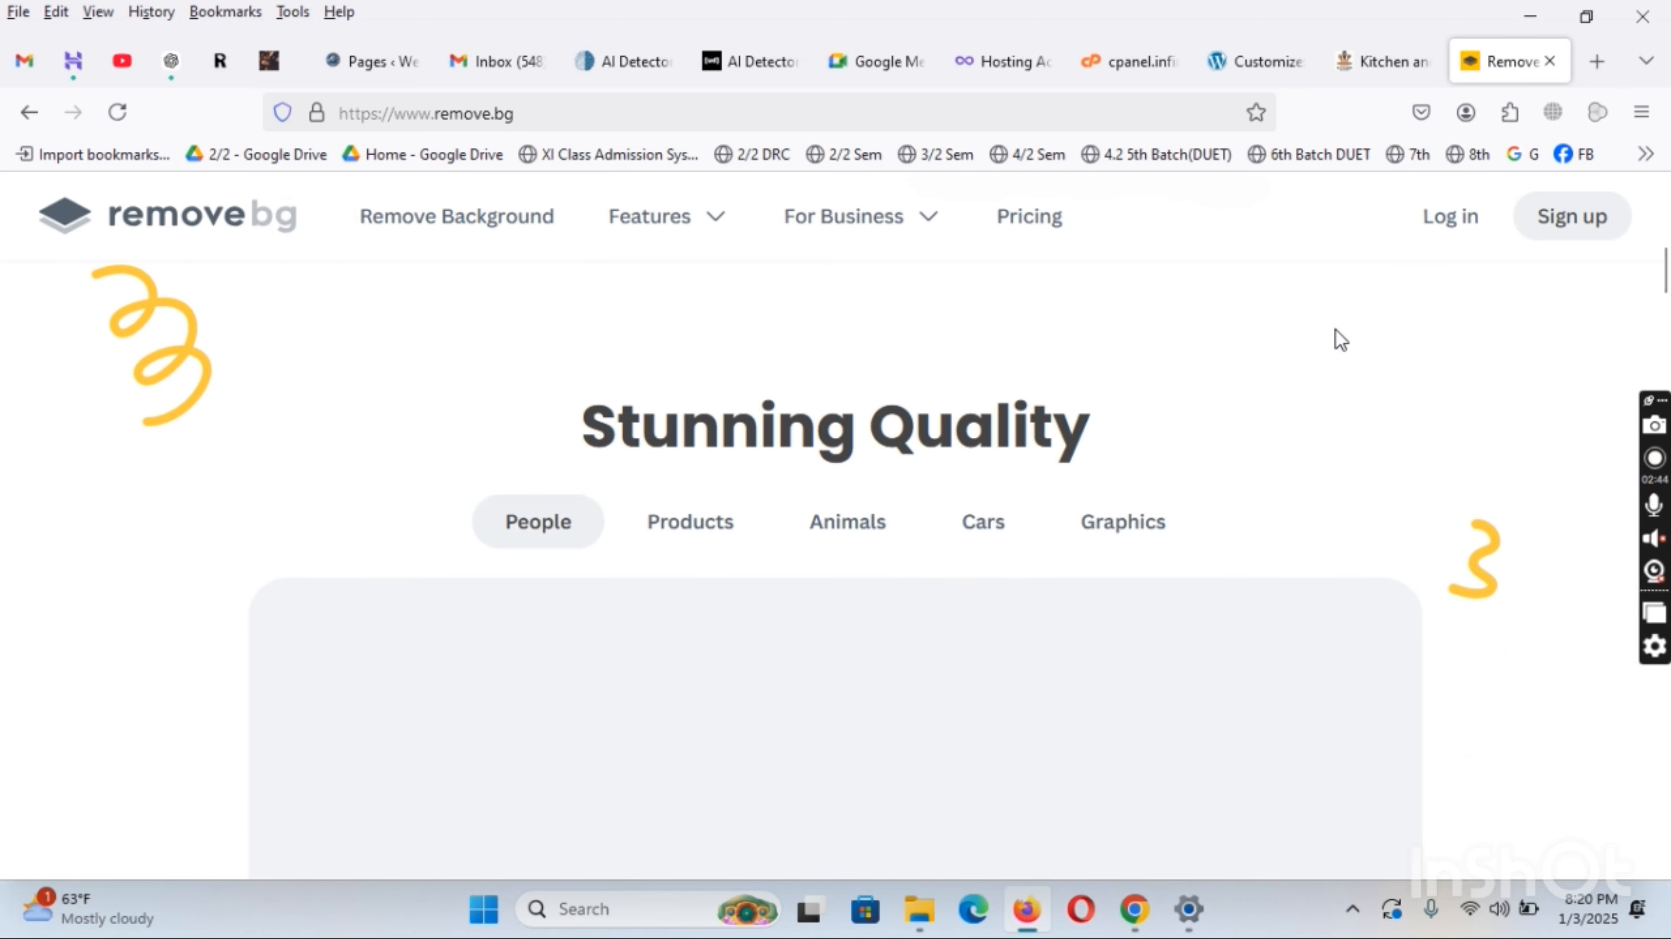
{"action": "scroll", "coordinate": [1006, 399], "scroll_direction": "up", "scroll_amount": 5}
{"action": "left_click", "coordinate": [1119, 551]}
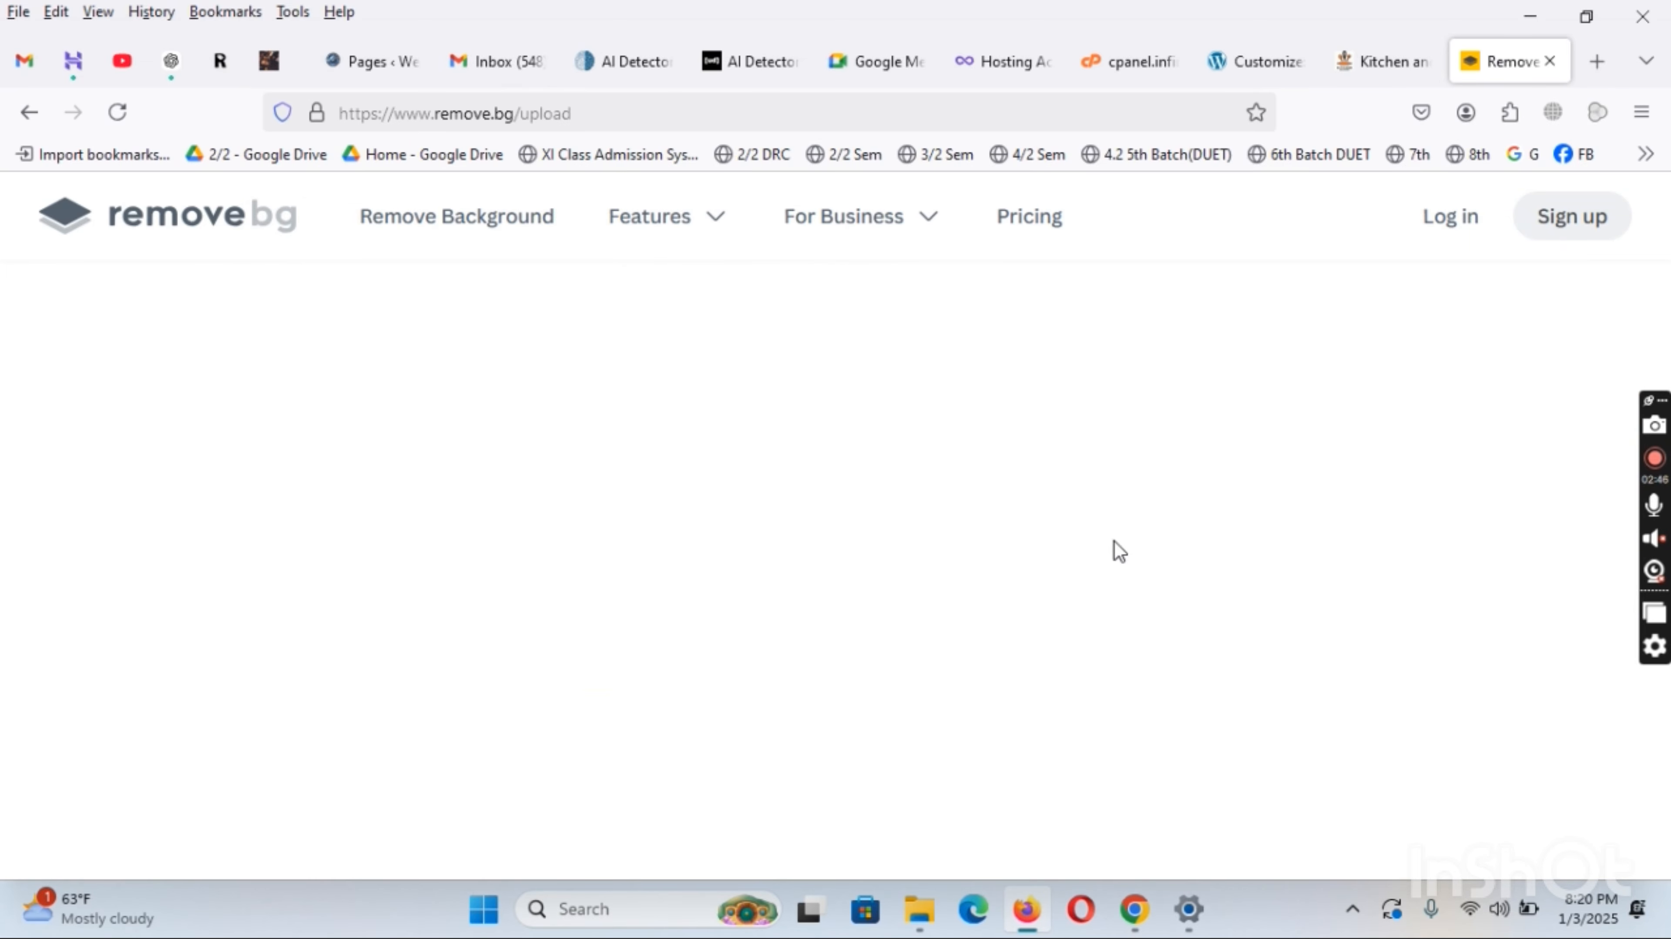
Upload the Kitchen Reviews logo from the Sk folder inside Video Tutorials (K:) > Website for background removal
{"action": "left_click", "coordinate": [840, 495]}
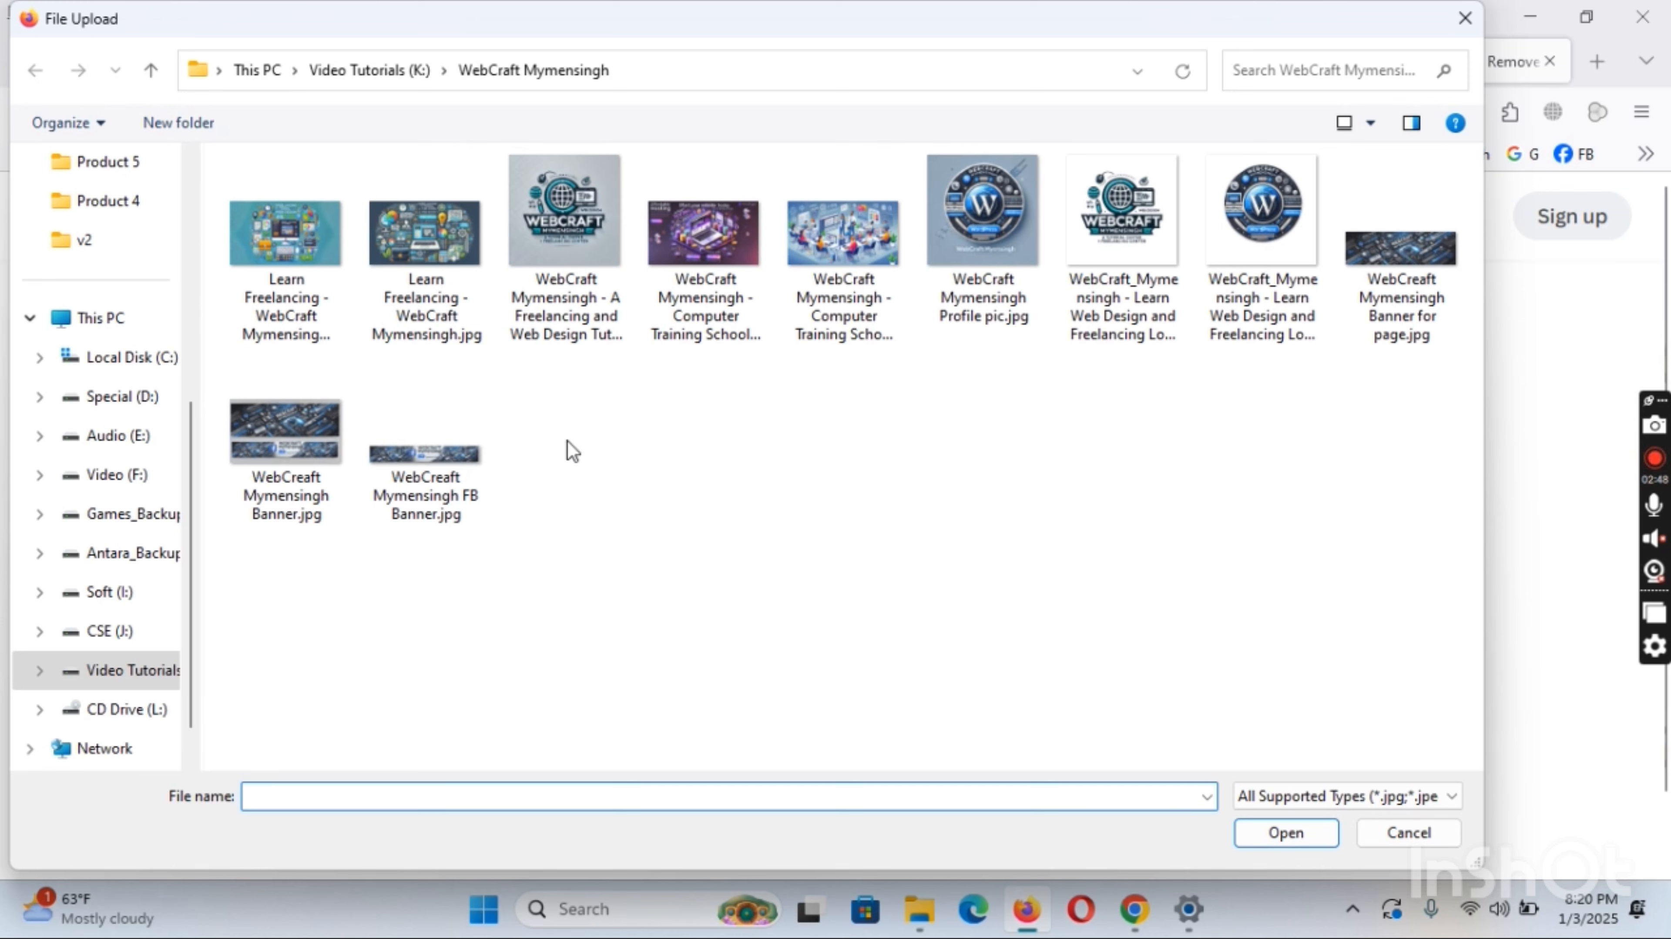
{"action": "left_click", "coordinate": [381, 70]}
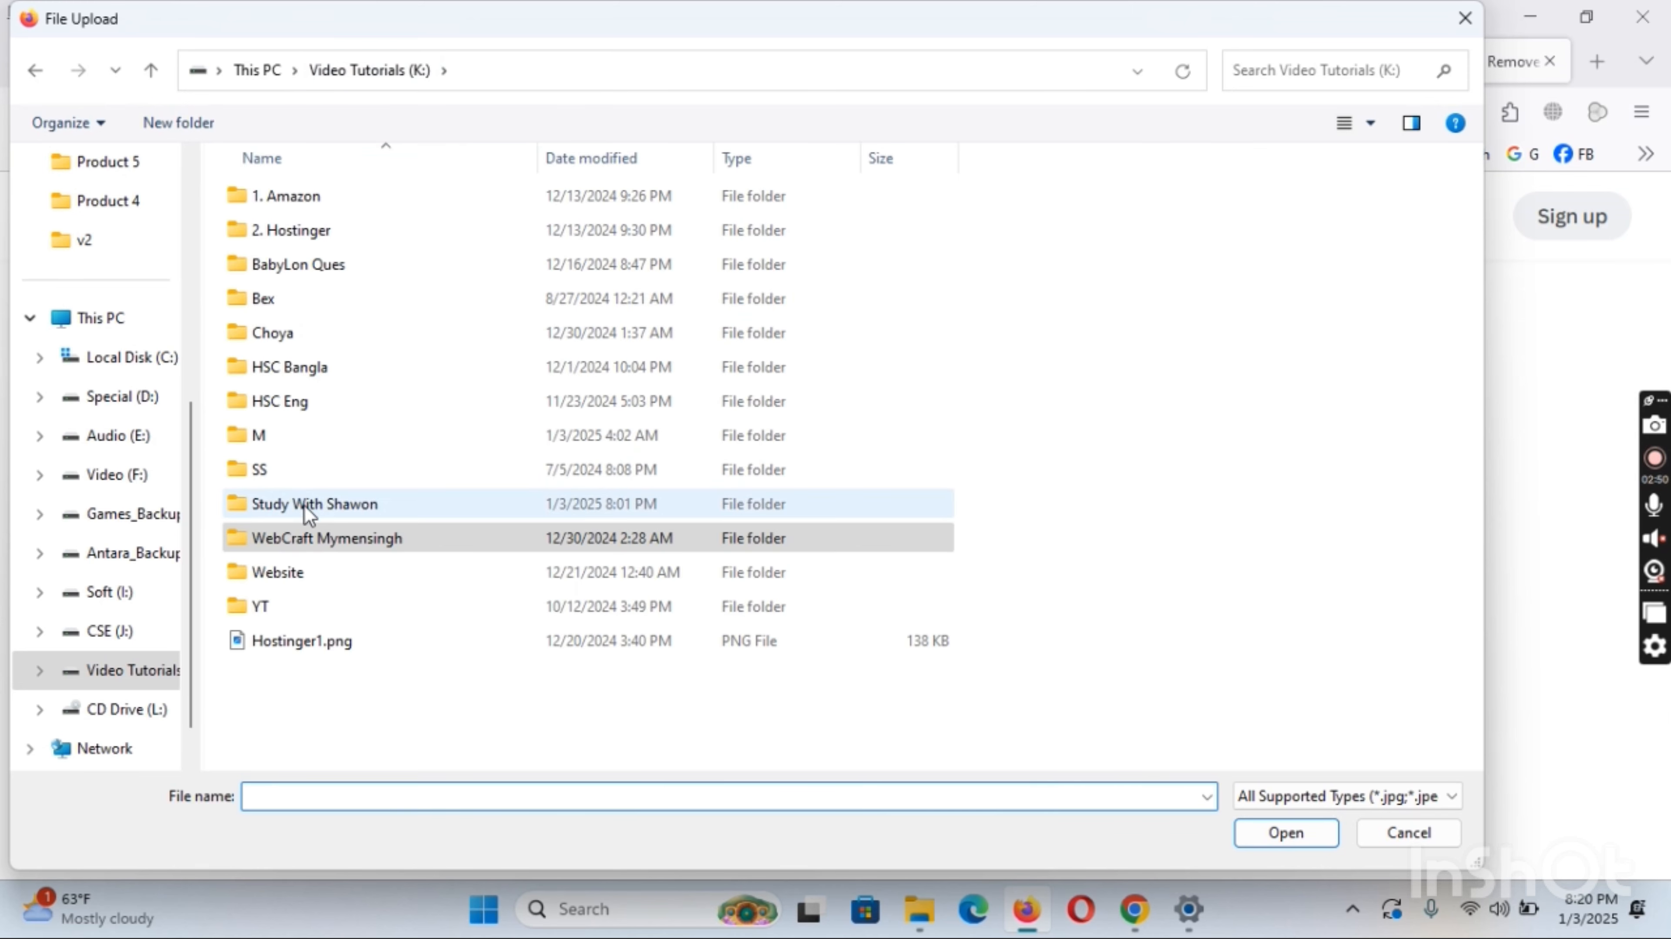
{"action": "double_click", "coordinate": [287, 580]}
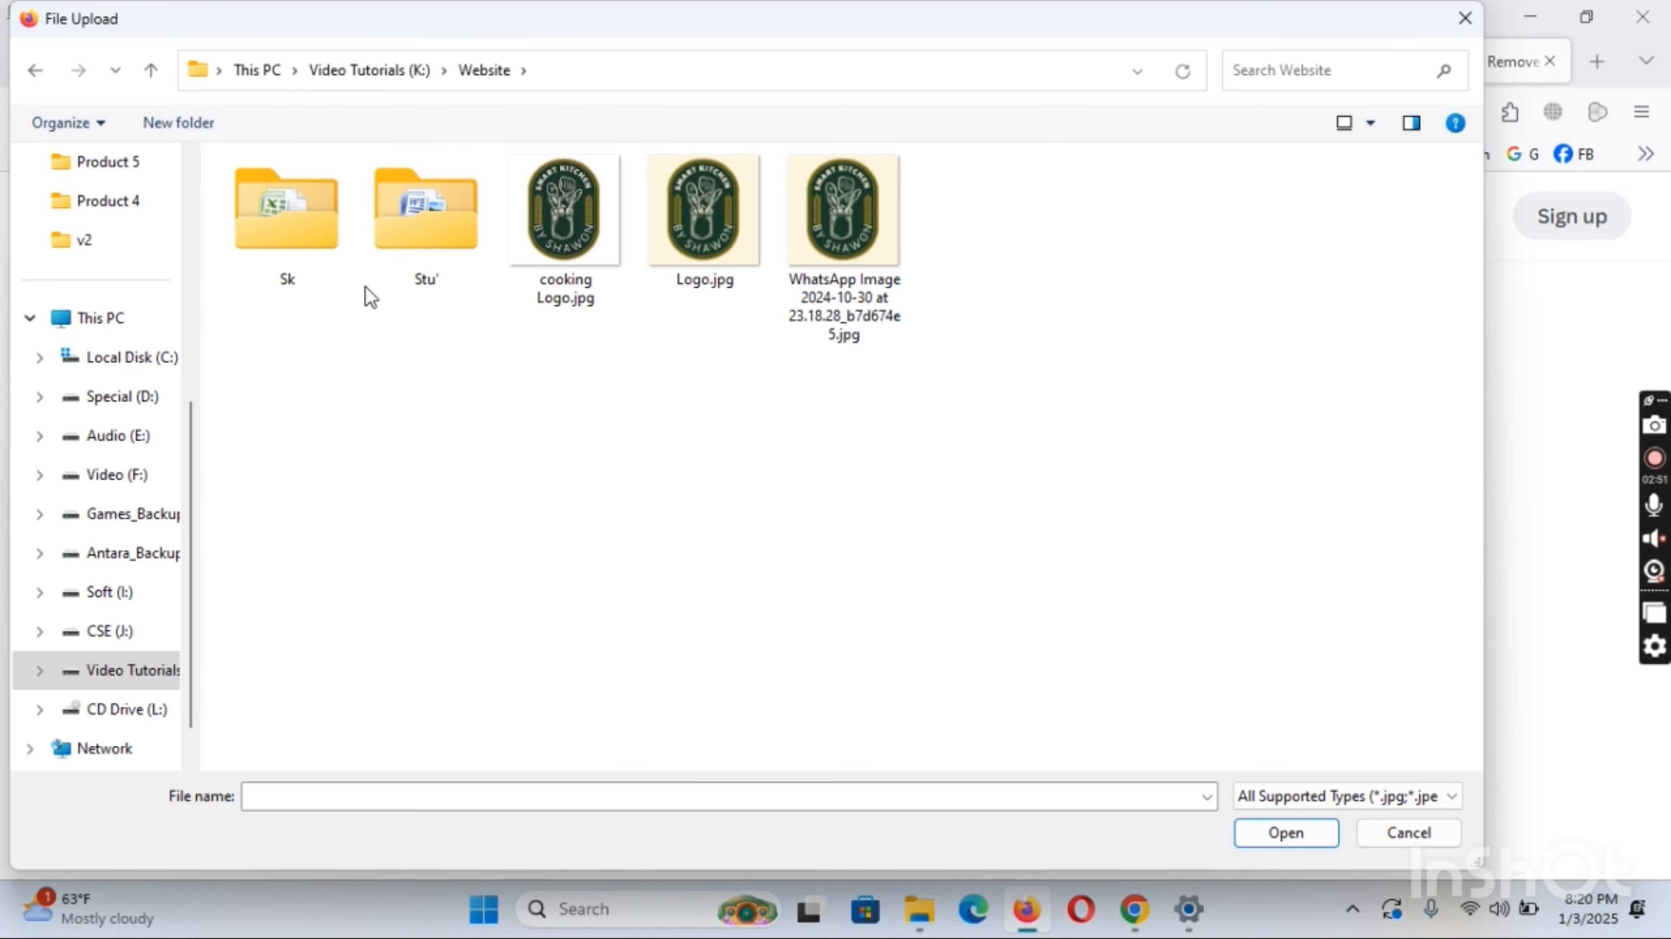
{"action": "double_click", "coordinate": [313, 209]}
{"action": "double_click", "coordinate": [727, 284]}
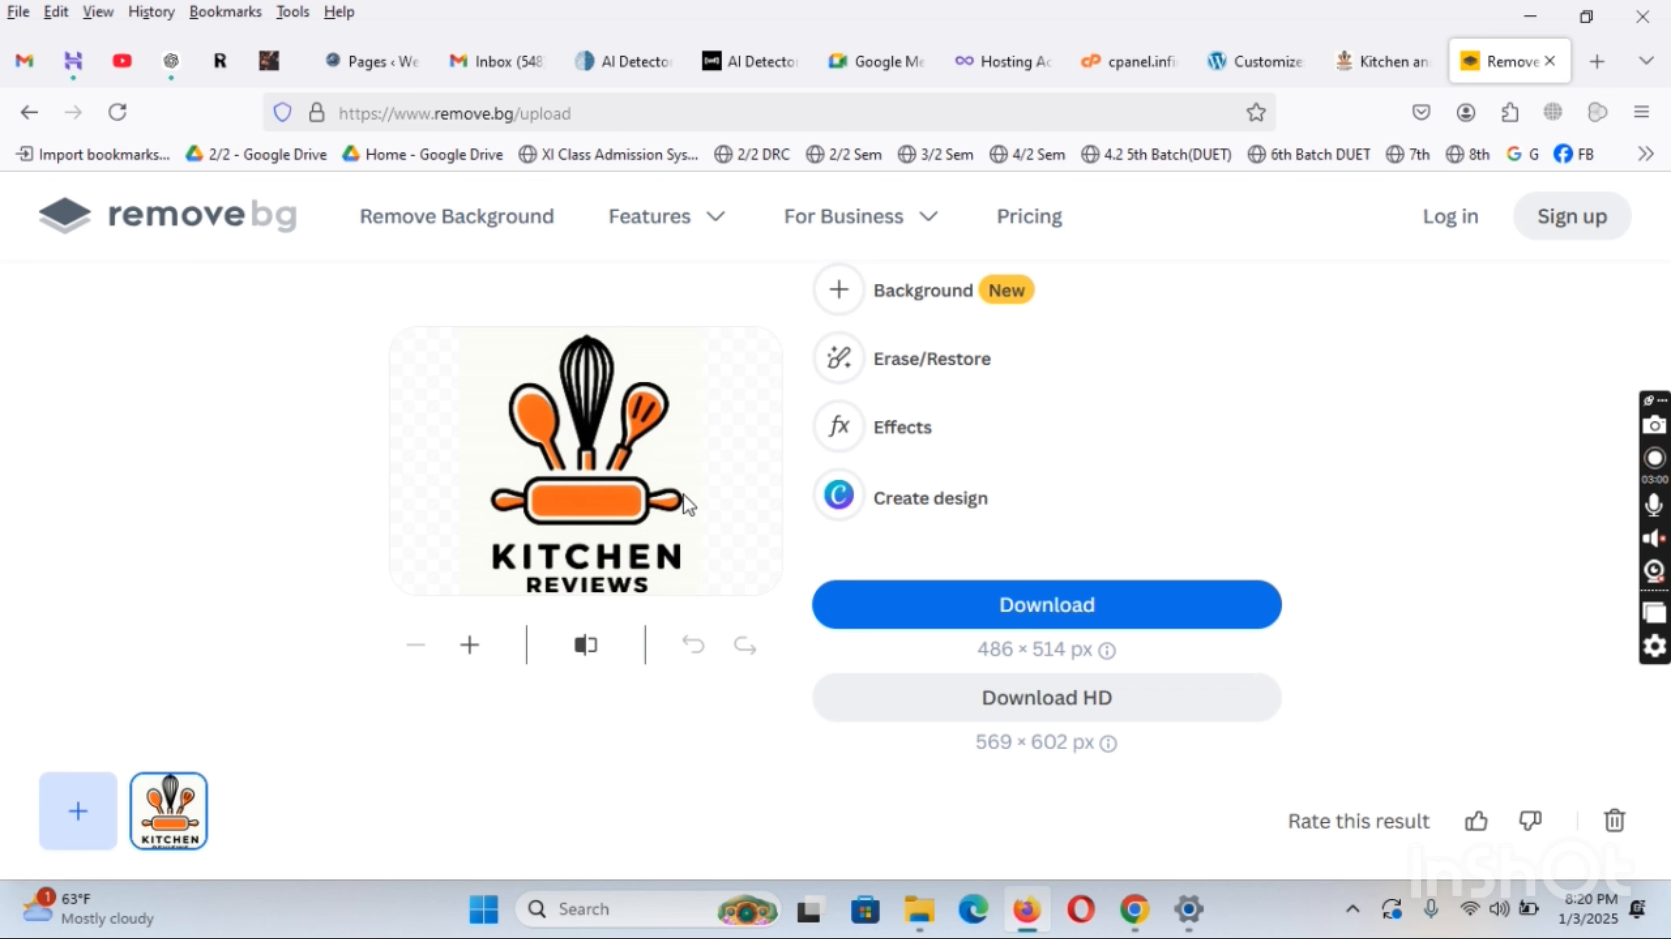
Download the background-free logo at 486 × 514 px and save it as a PNG in the Website folder on drive K:
{"action": "left_click", "coordinate": [1032, 602]}
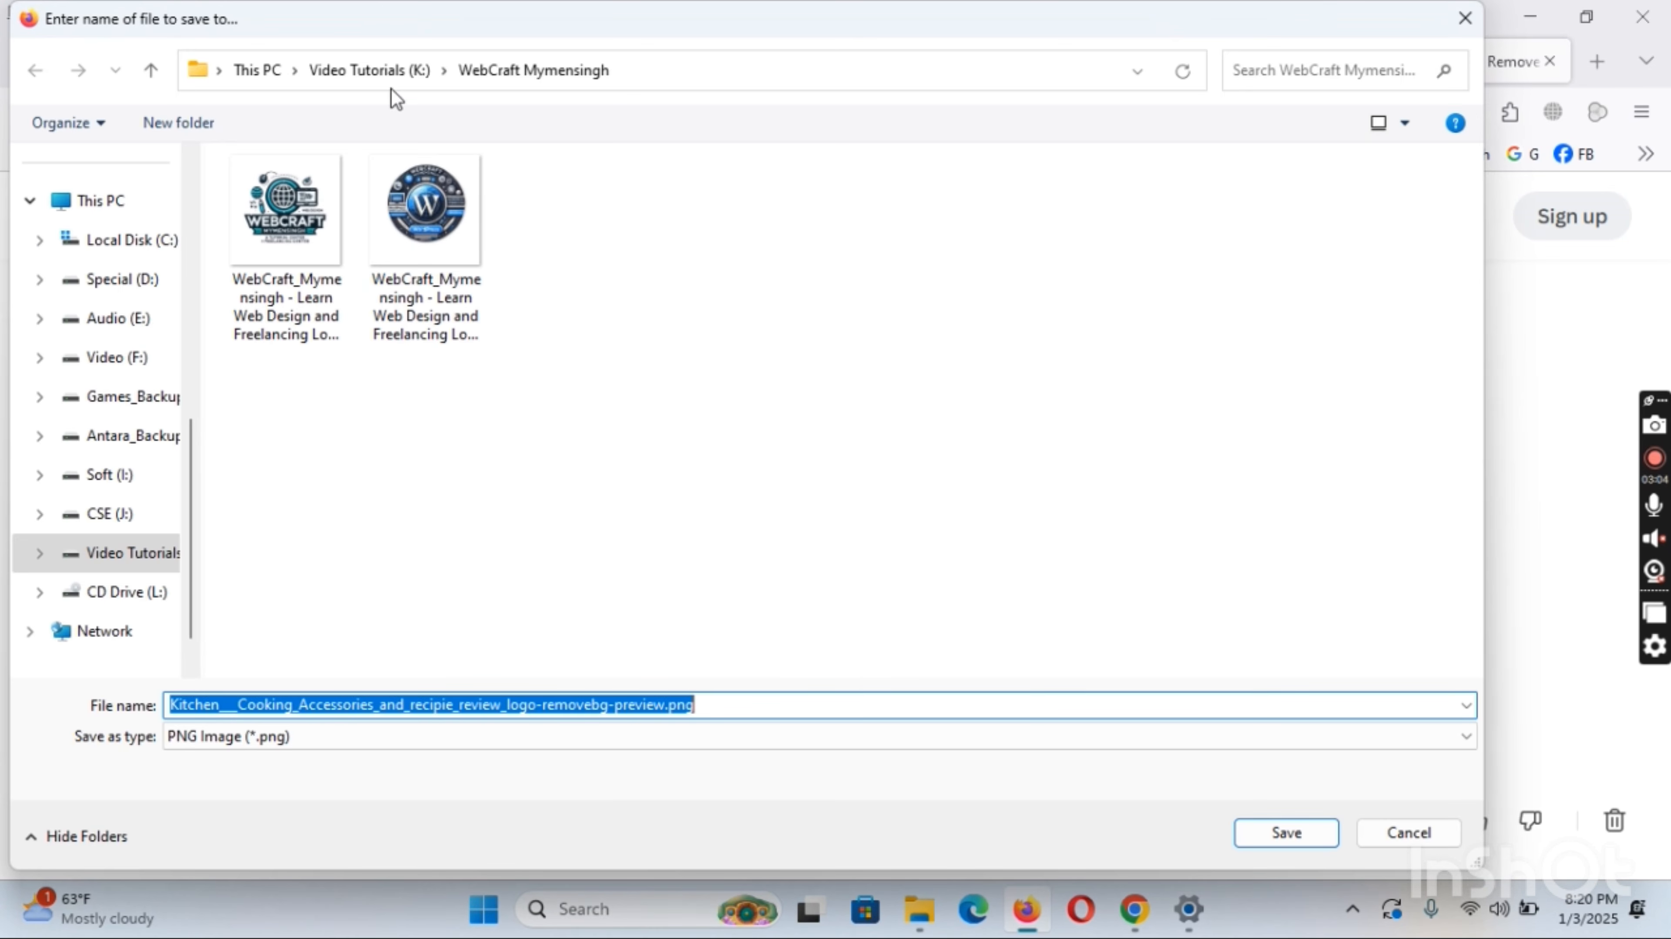
{"action": "left_click", "coordinate": [391, 85]}
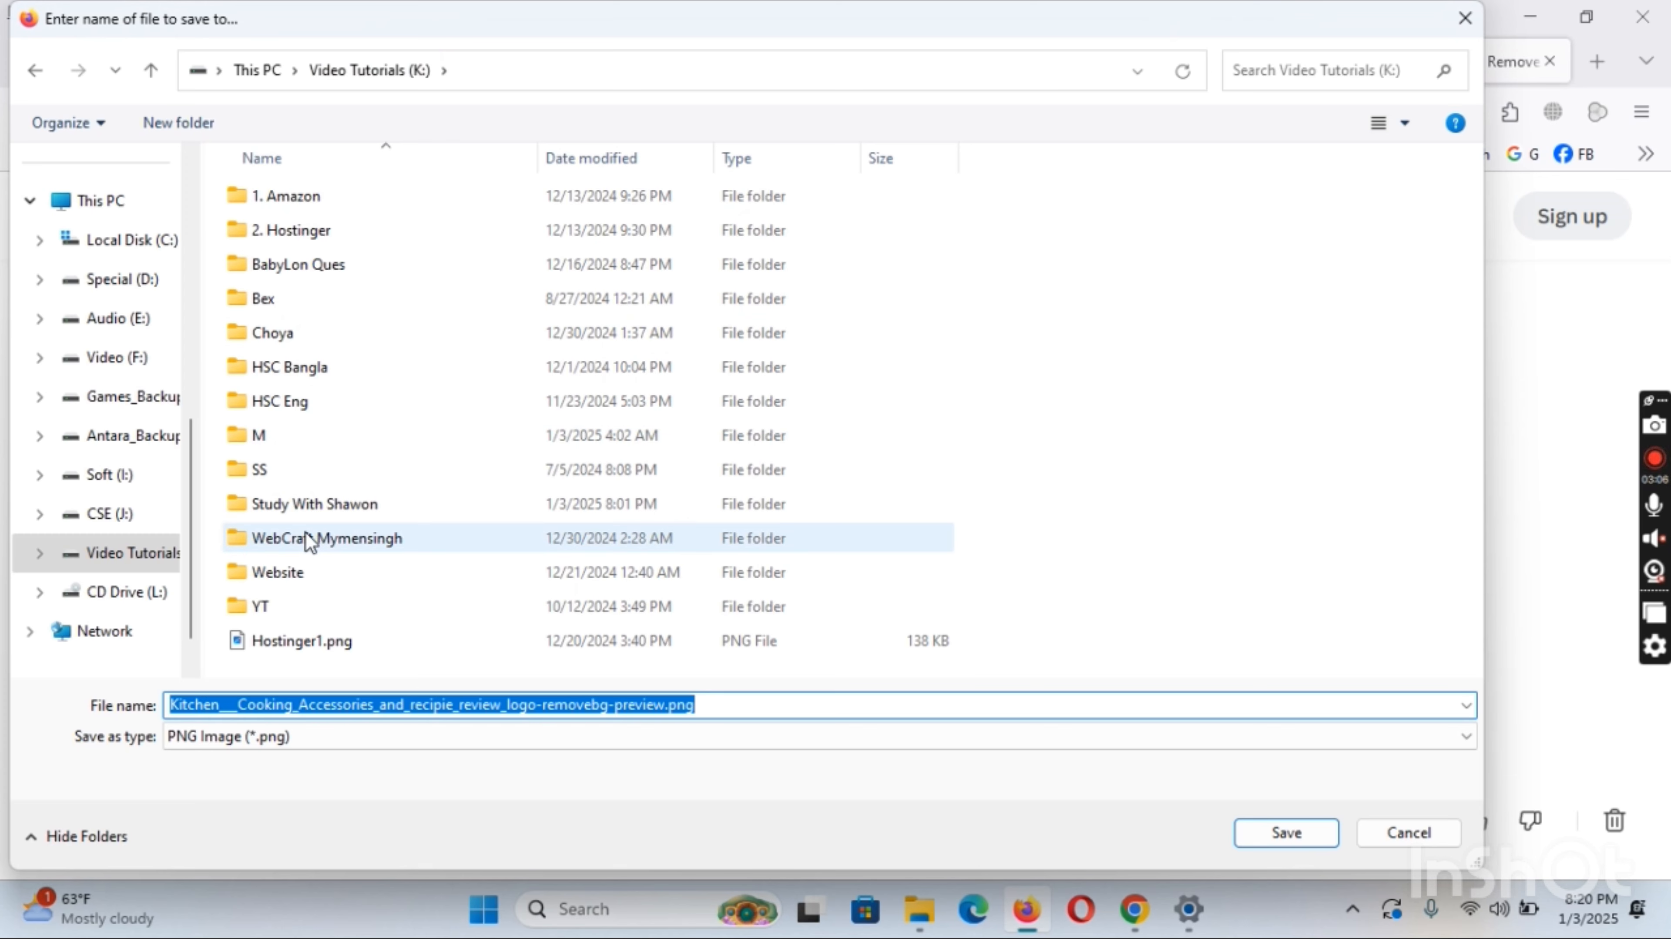
{"action": "double_click", "coordinate": [307, 573]}
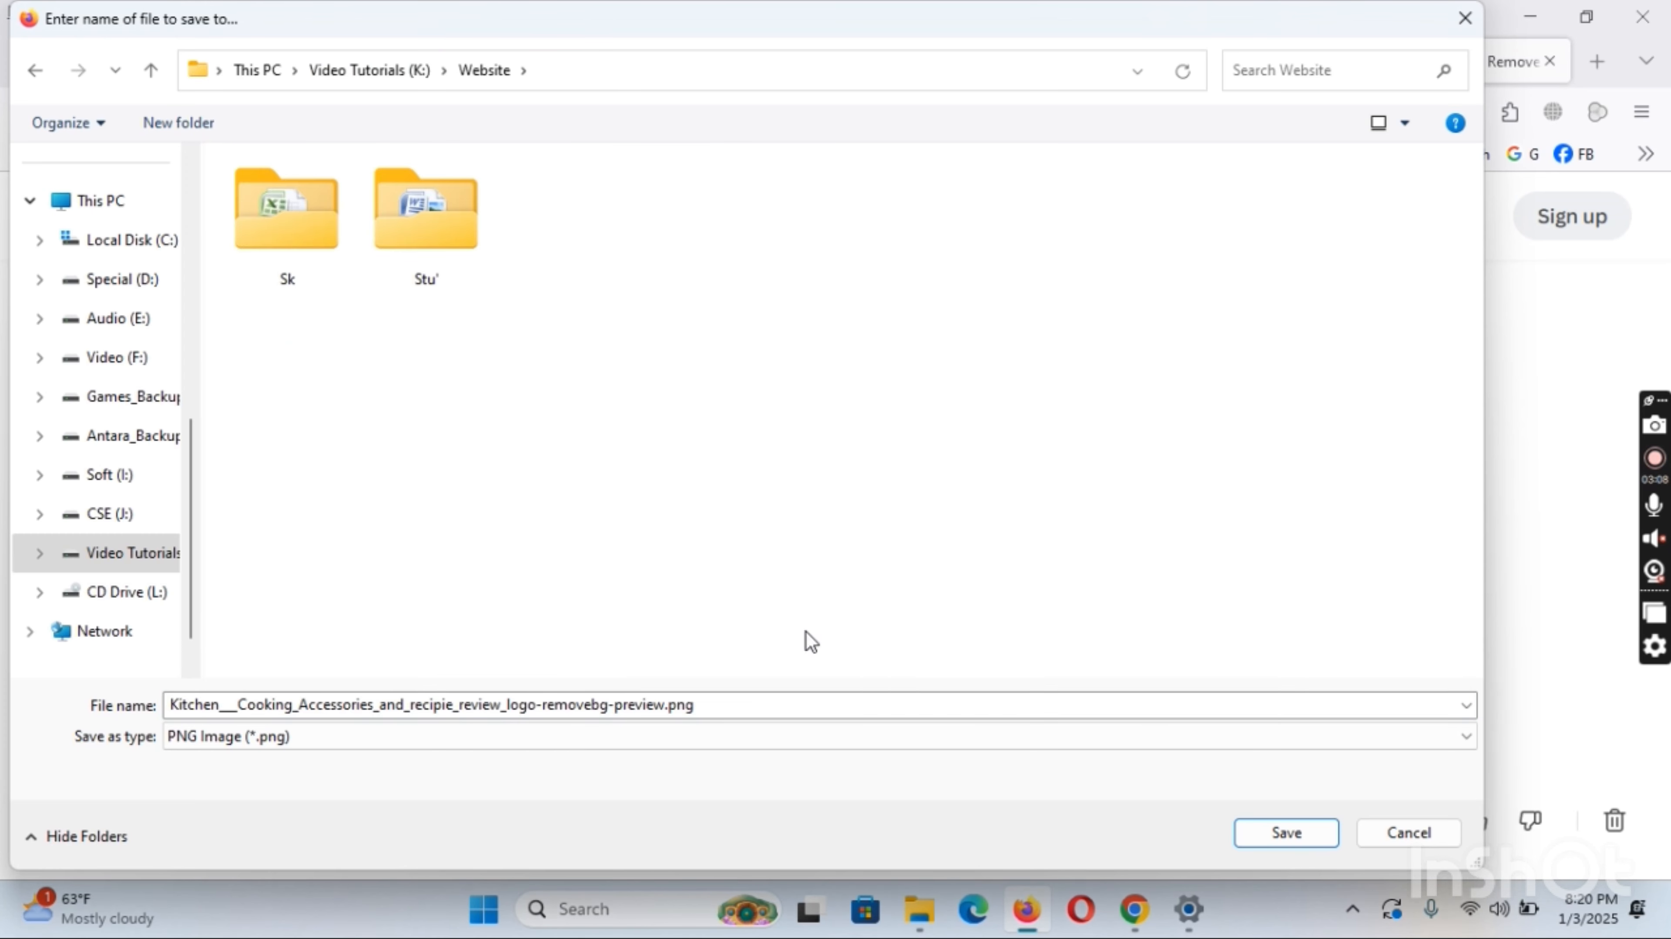
{"action": "left_click", "coordinate": [1284, 833]}
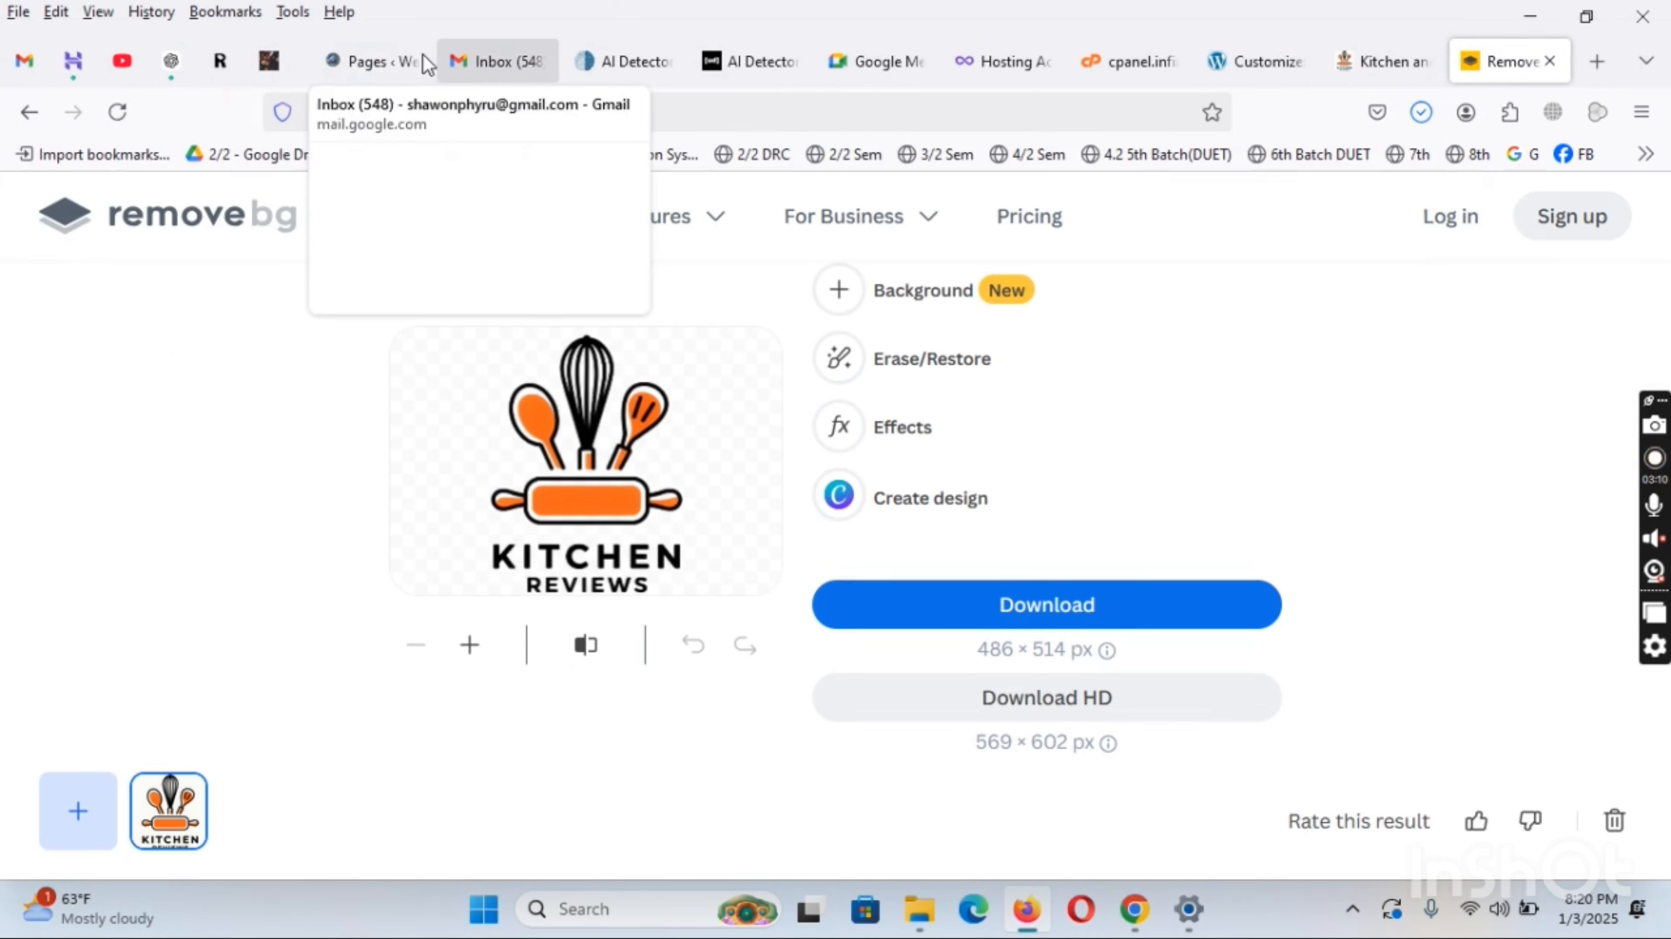
Return to the customizer's logo selection and upload Kitchen___Cooking_Accessories_and_recipie_review_logo-removebg-preview.png from the Website folder
{"action": "left_click", "coordinate": [1015, 61]}
{"action": "left_click", "coordinate": [1157, 60]}
{"action": "left_click", "coordinate": [1207, 68]}
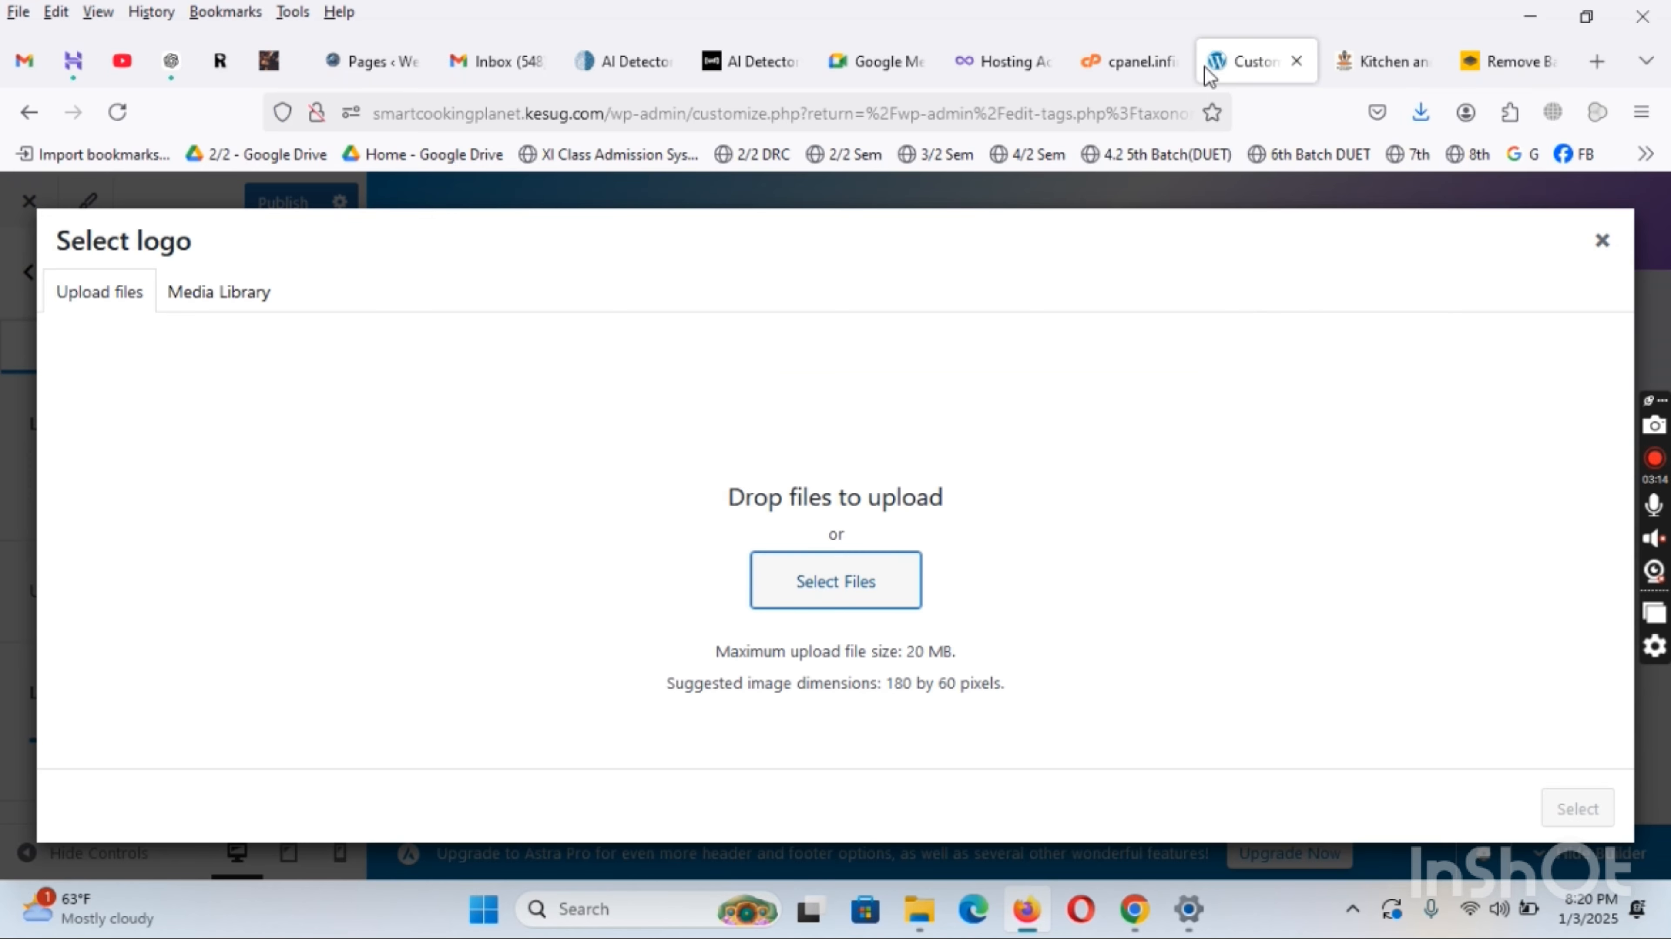
{"action": "left_click", "coordinate": [891, 580]}
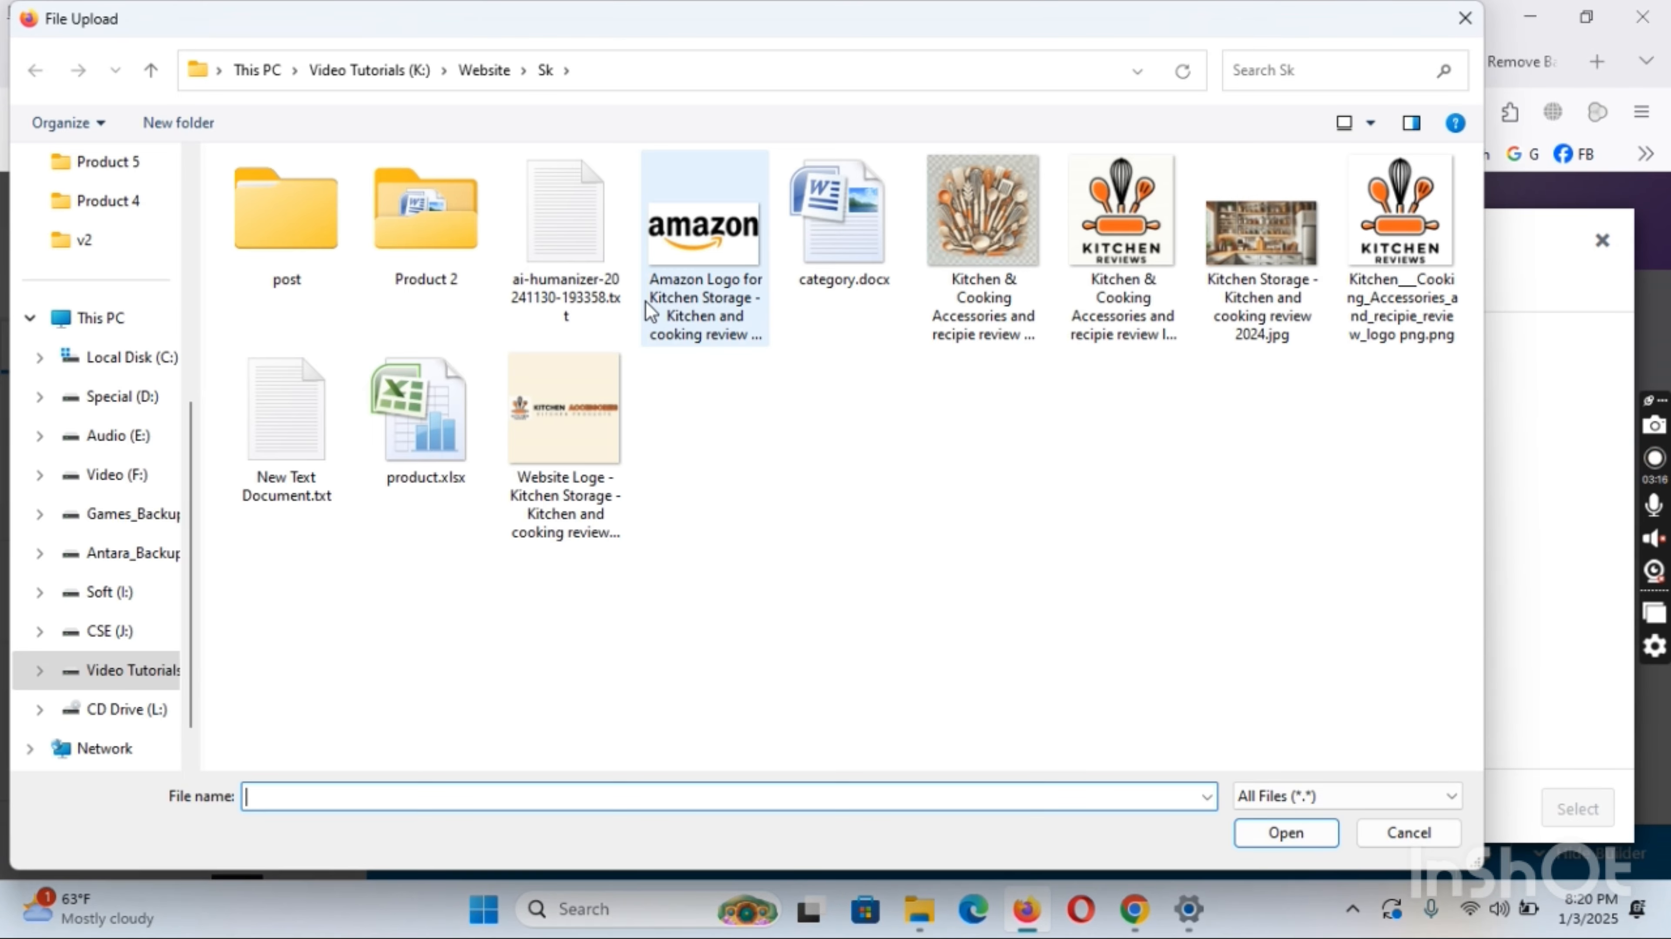
{"action": "left_click", "coordinate": [156, 73]}
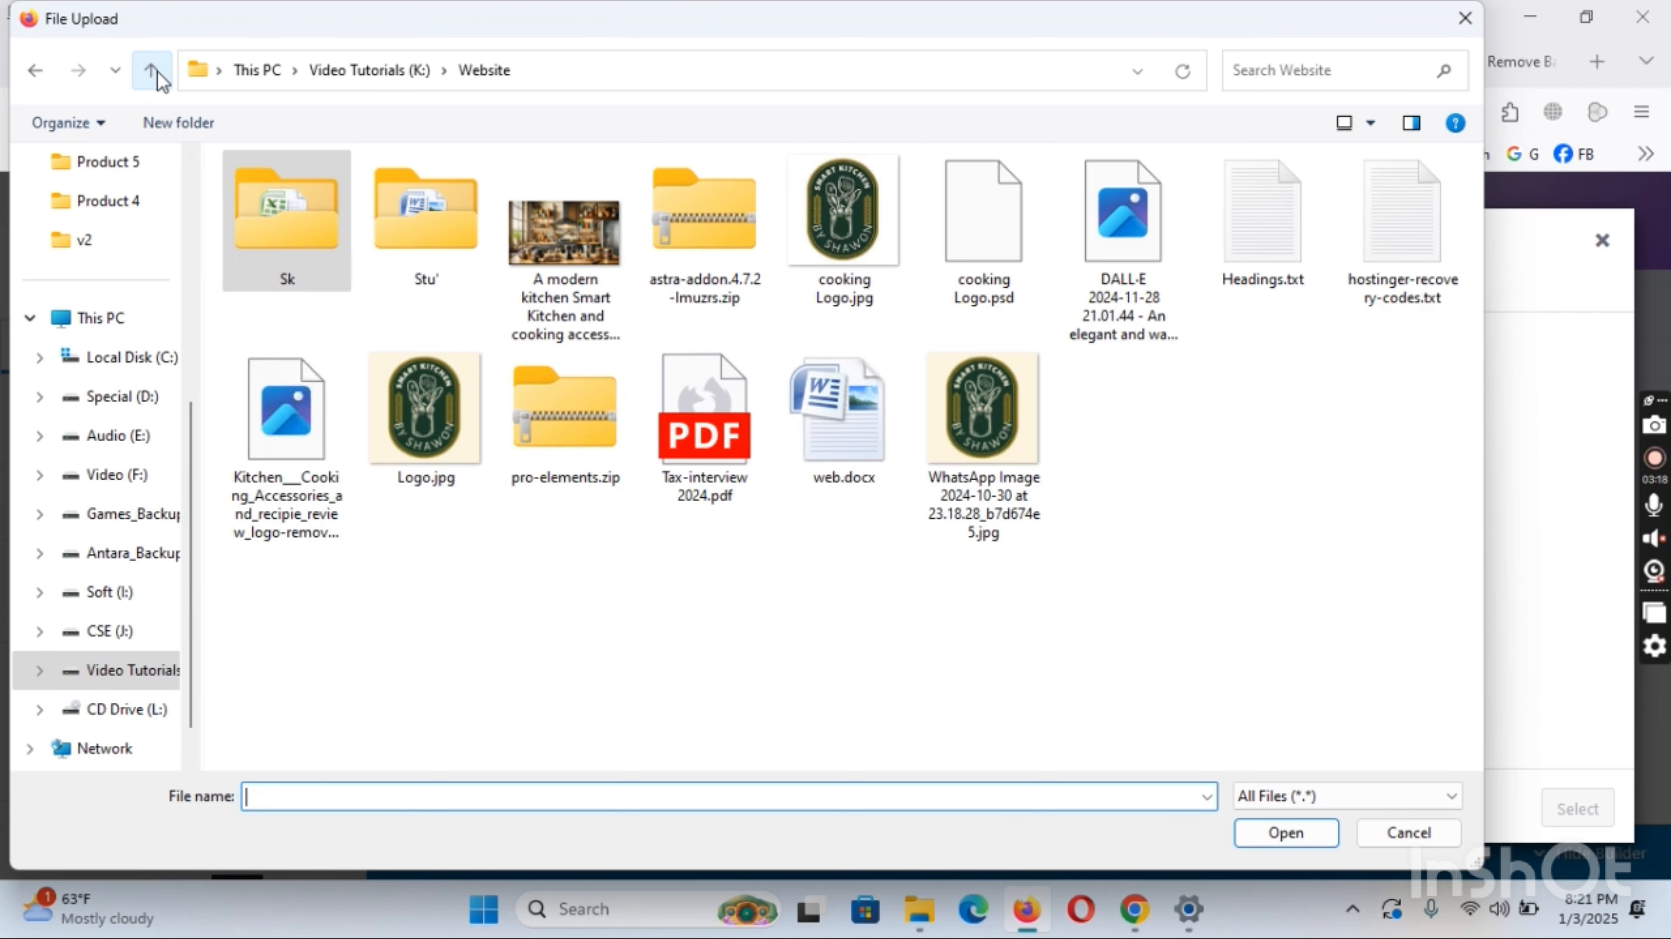
{"action": "double_click", "coordinate": [294, 477]}
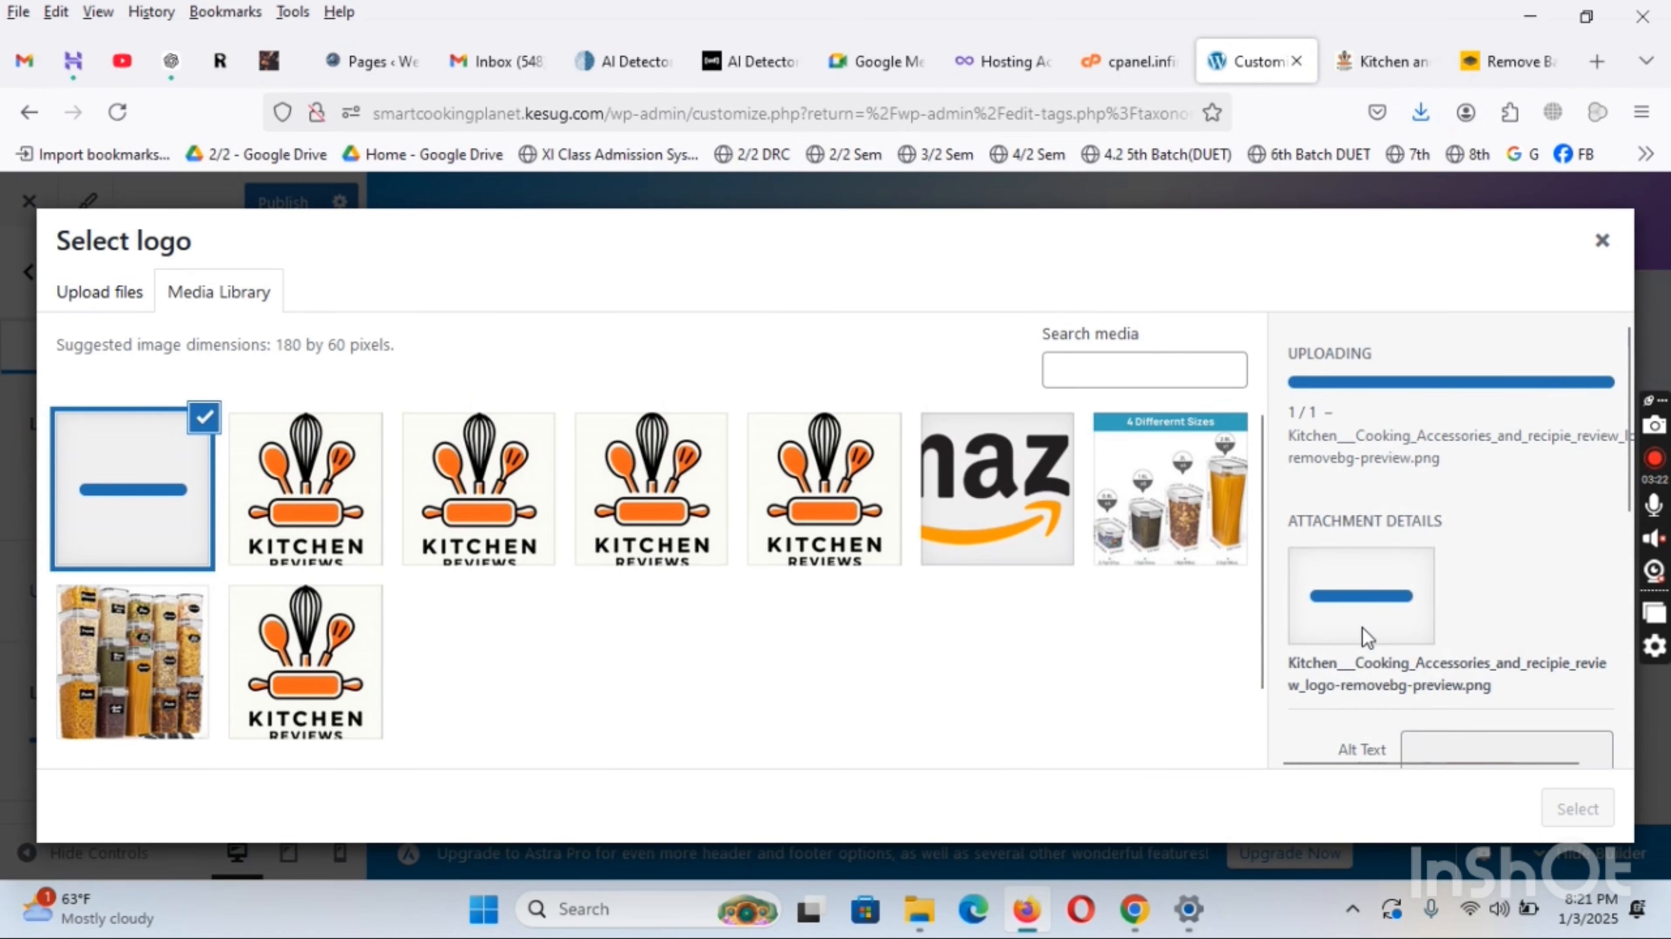
Fill the uploaded logo's alt text, caption and description with "Kitchen &amp; Cooking Accessories and recipie review logo" and select the image
{"action": "scroll", "coordinate": [1359, 620], "scroll_direction": "down", "scroll_amount": 5}
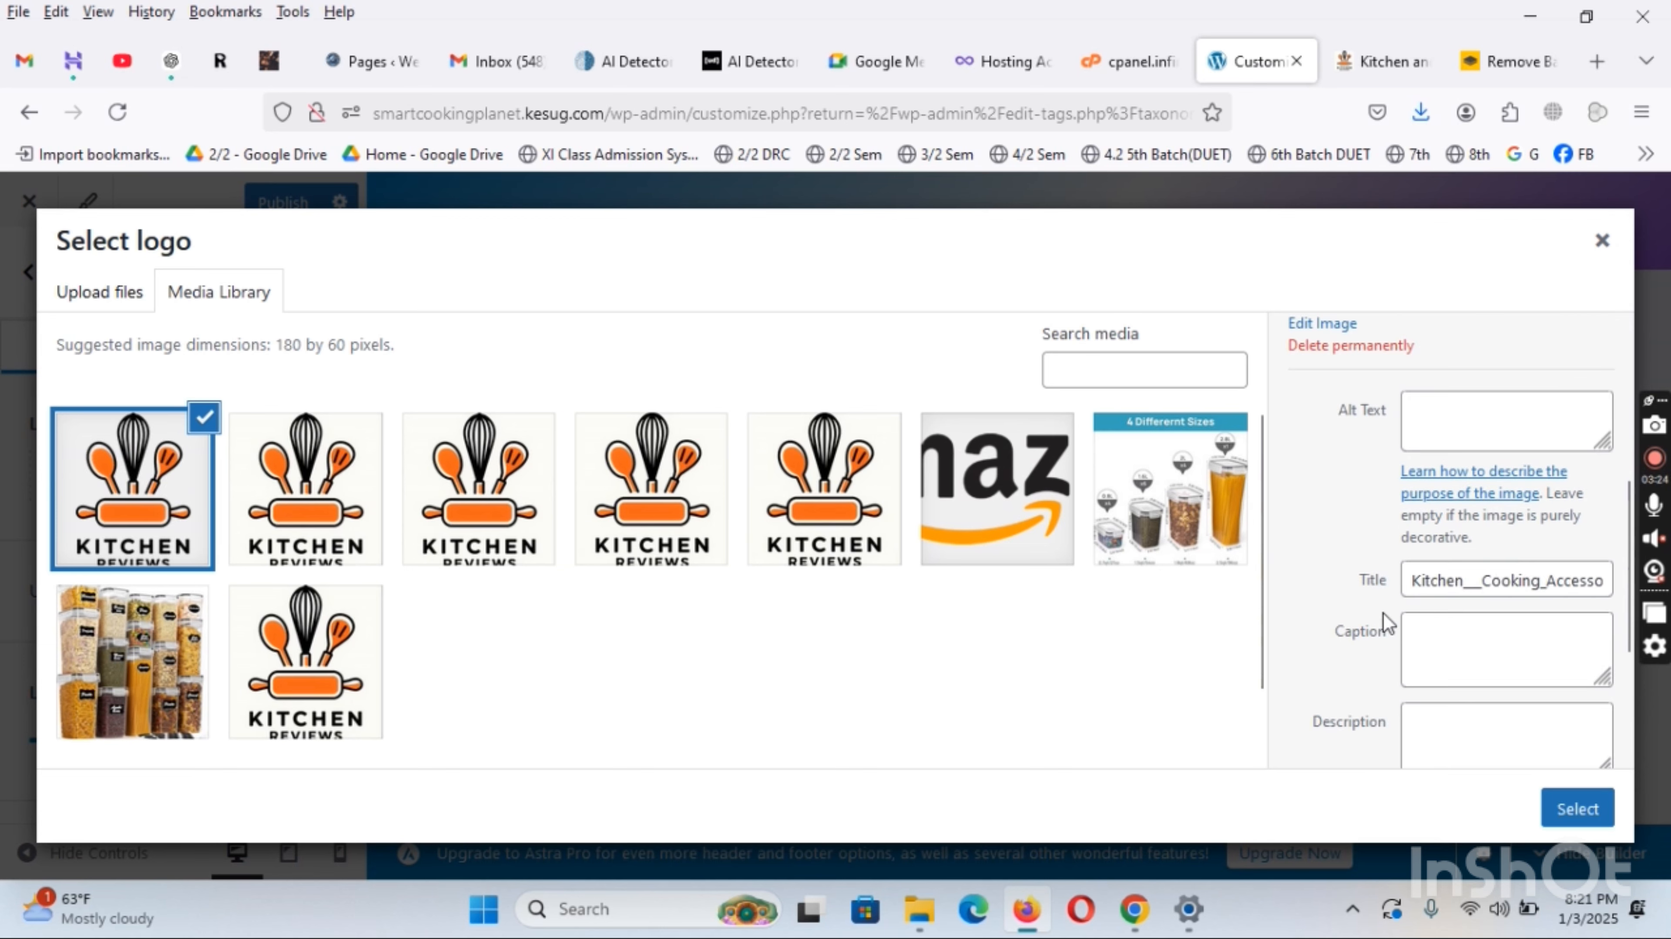
{"action": "left_click", "coordinate": [1453, 421]}
{"action": "type", "text": "Kitchen &amp; Cooking Accessories and recipie review logo"}
{"action": "left_click", "coordinate": [1466, 658]}
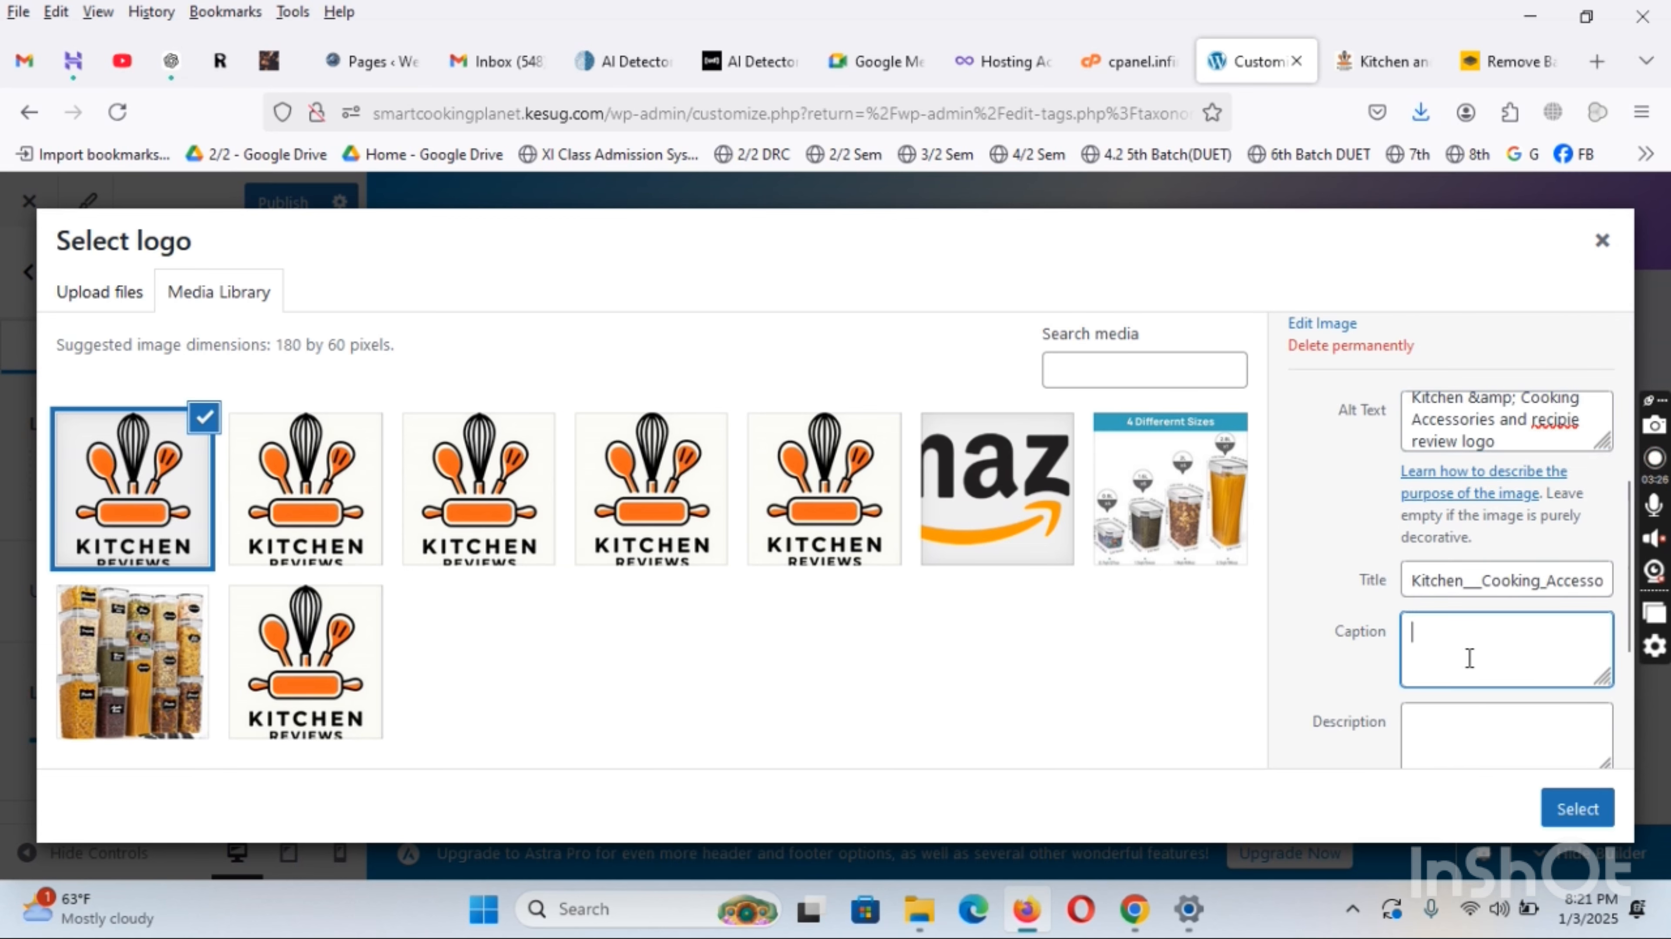
{"action": "type", "text": "Kitchen &amp; Cooking Accessories and recipie review logo"}
{"action": "left_click", "coordinate": [1455, 719]}
{"action": "type", "text": "Kitchen &amp; Cooking Accessories and recipie review logo"}
{"action": "left_click", "coordinate": [1575, 809]}
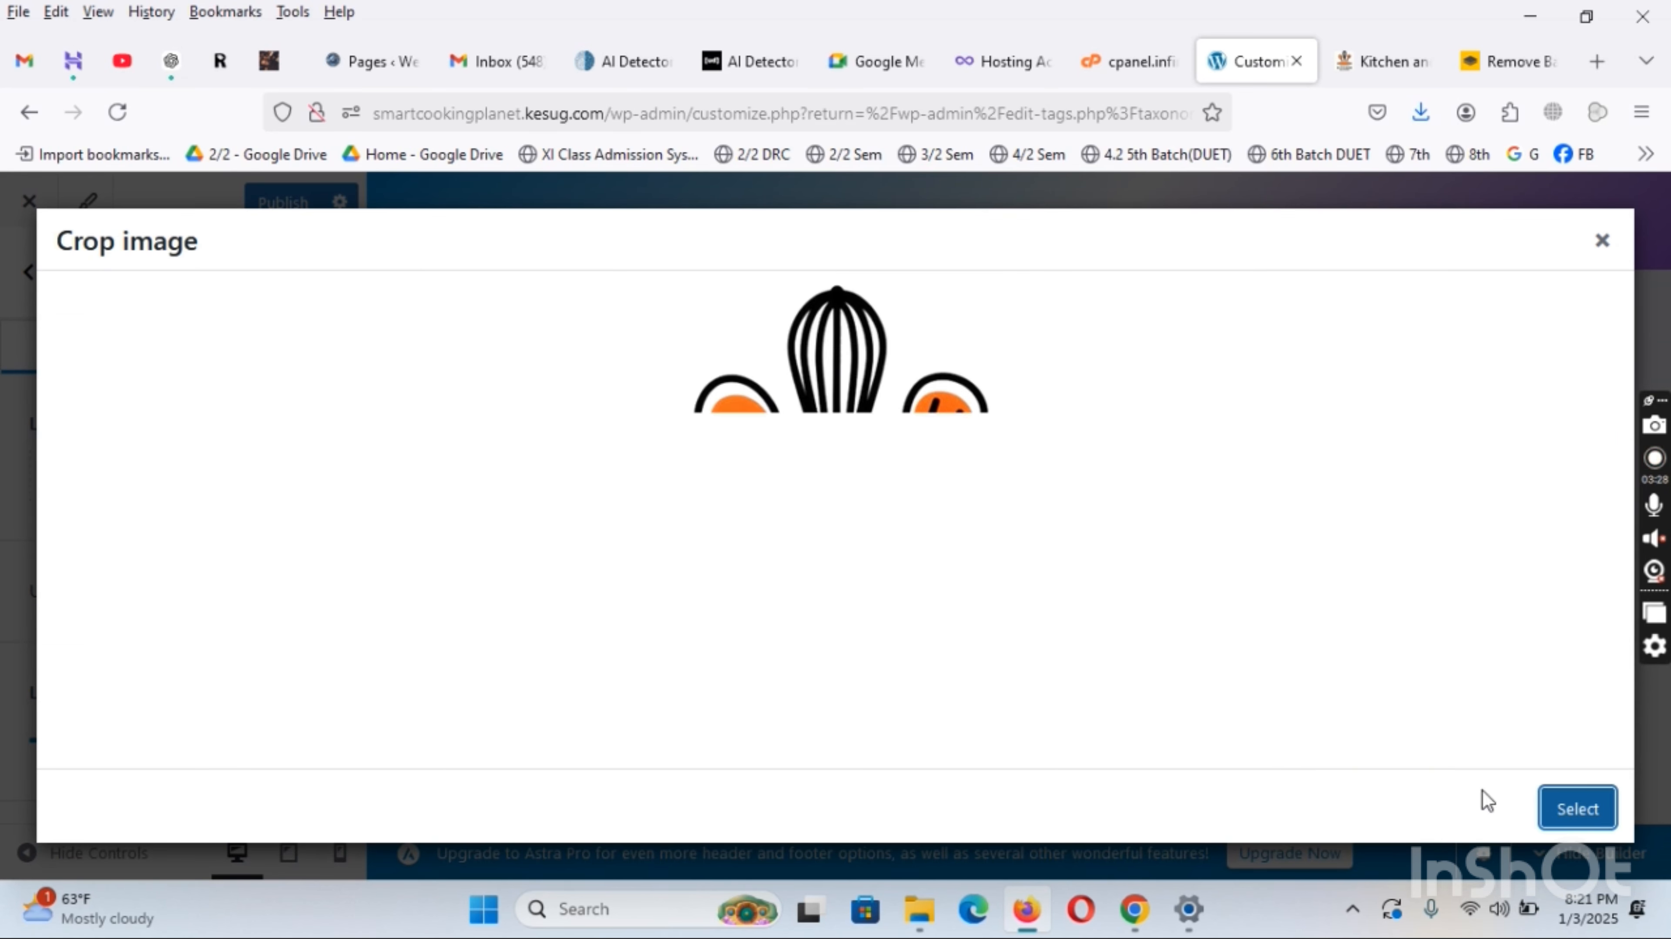
Extend the crop area to cover the entire logo and apply the crop
{"action": "left_click_drag", "start_coordinate": [849, 594], "coordinate": [835, 762]}
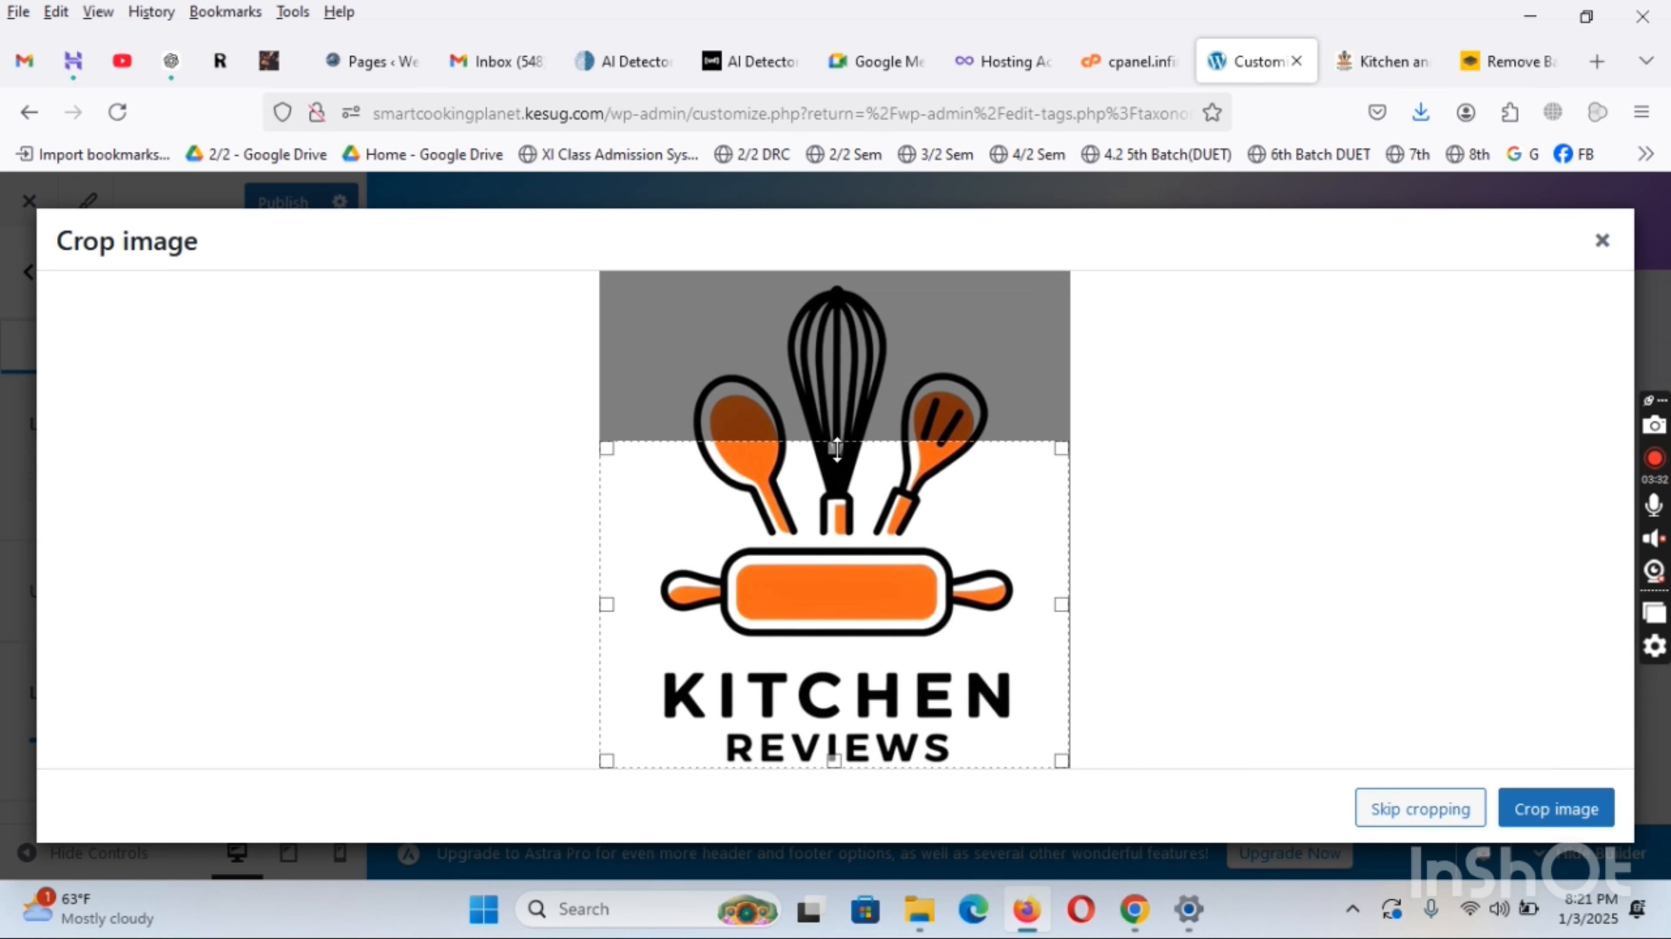
{"action": "left_click_drag", "start_coordinate": [837, 449], "coordinate": [790, 208]}
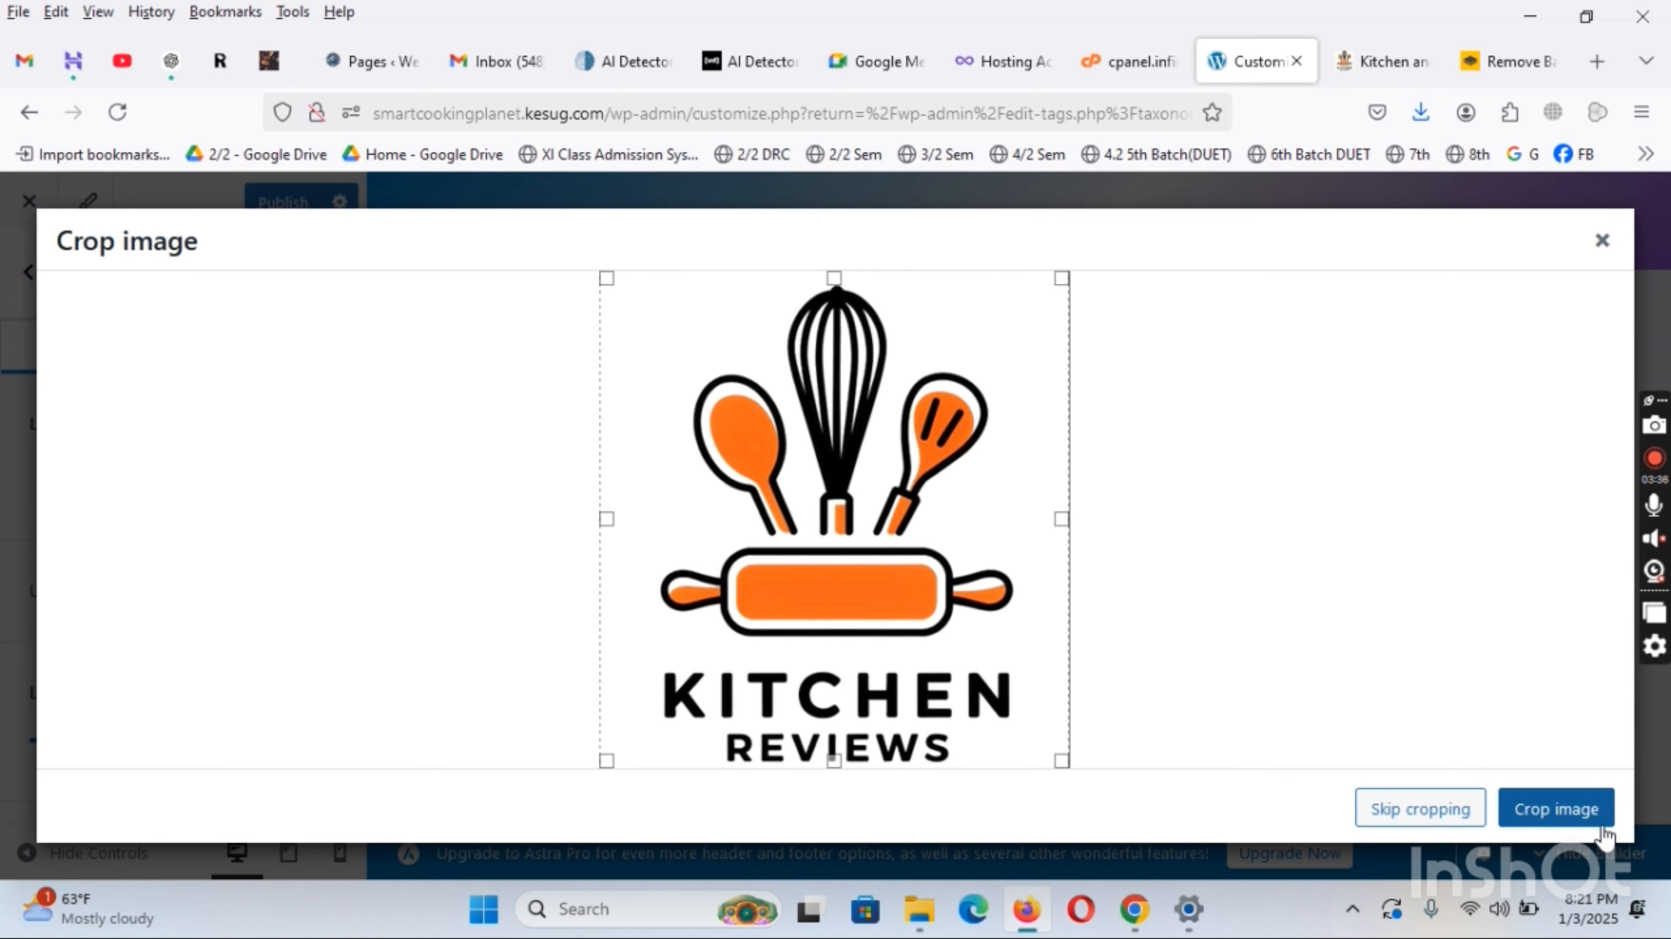
{"action": "left_click", "coordinate": [1560, 812]}
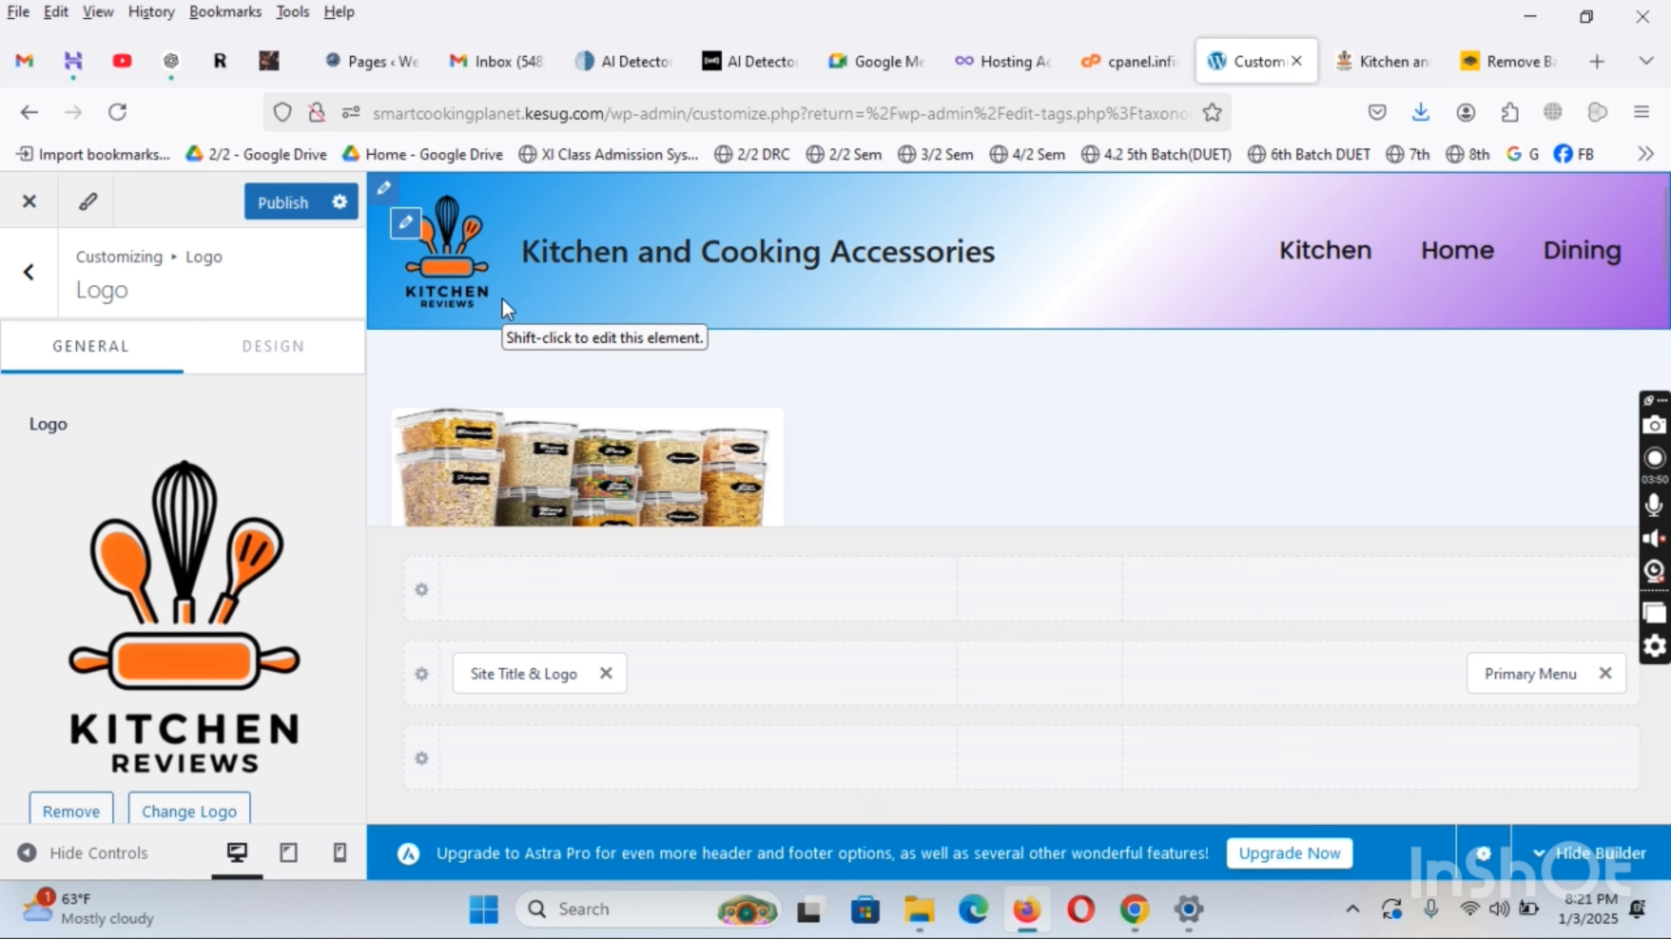
Compare the remove.bg result and the live site, and publish the new logo from the customizer
{"action": "left_click", "coordinate": [1511, 62]}
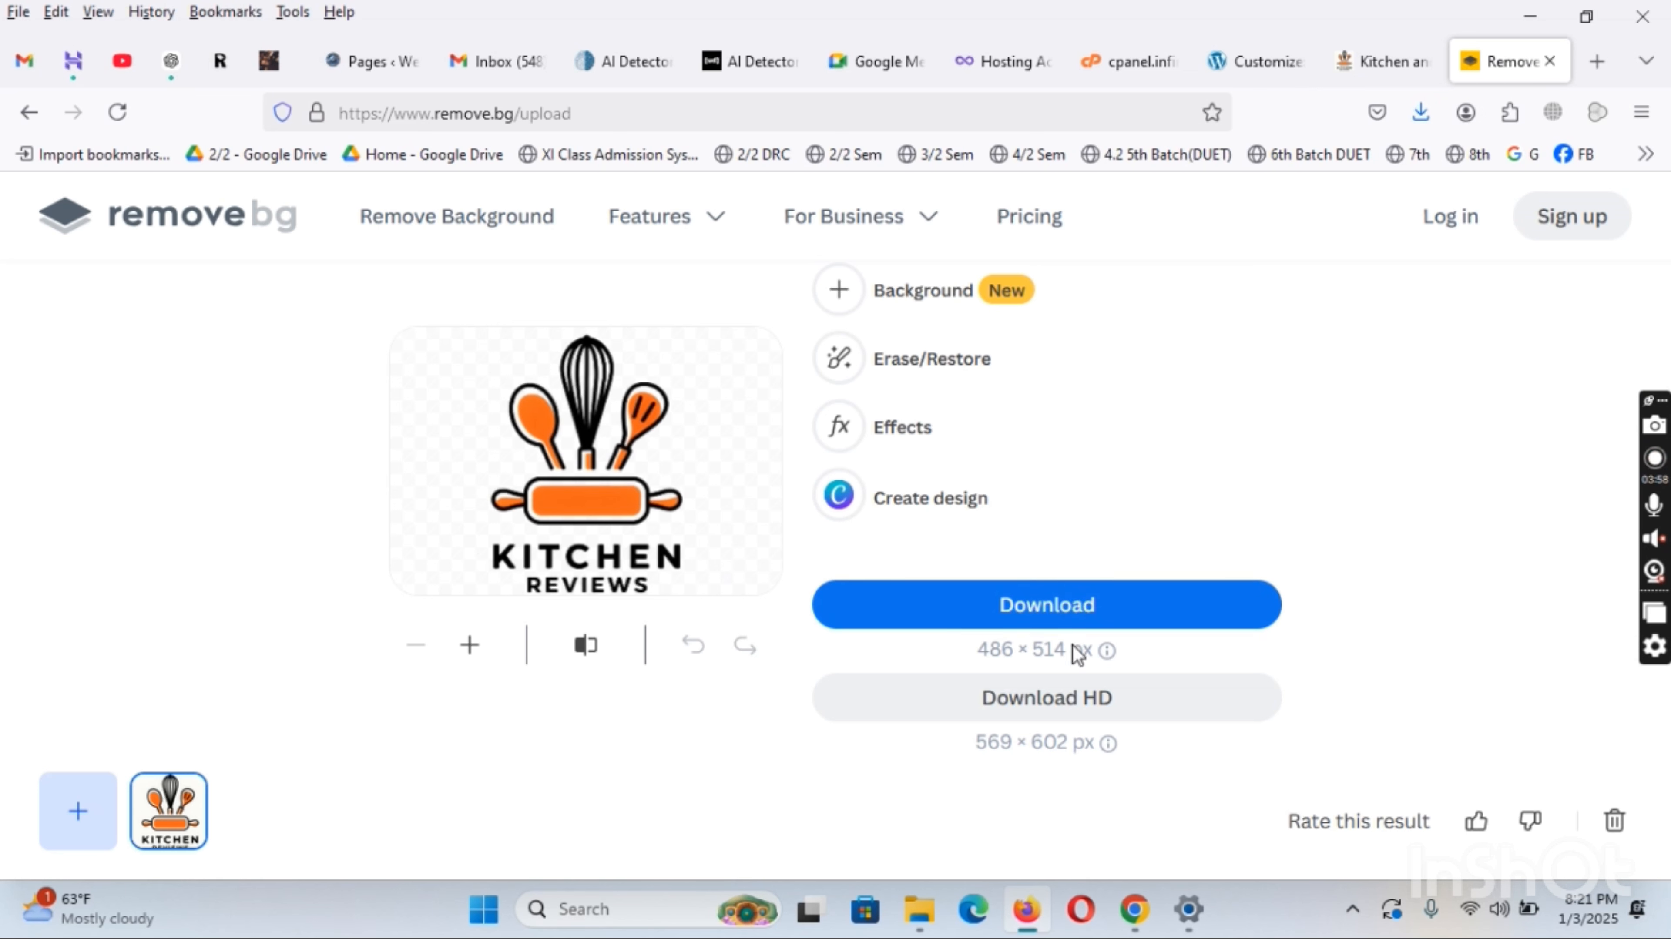
{"action": "left_click", "coordinate": [1401, 63]}
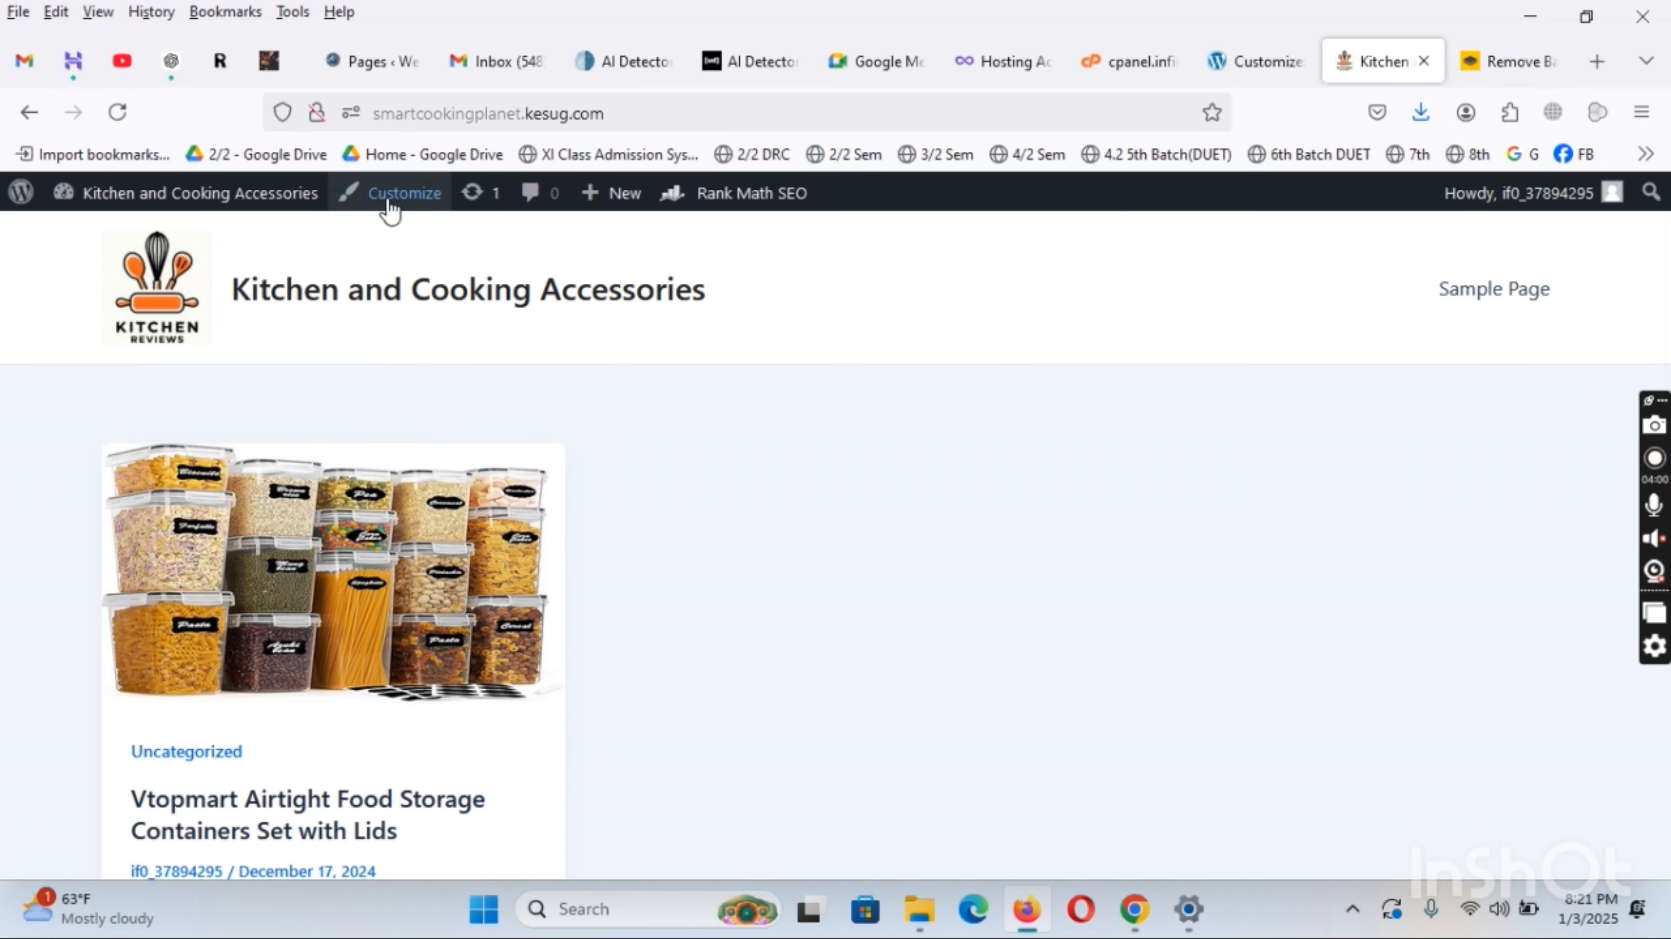
{"action": "left_click", "coordinate": [1259, 56]}
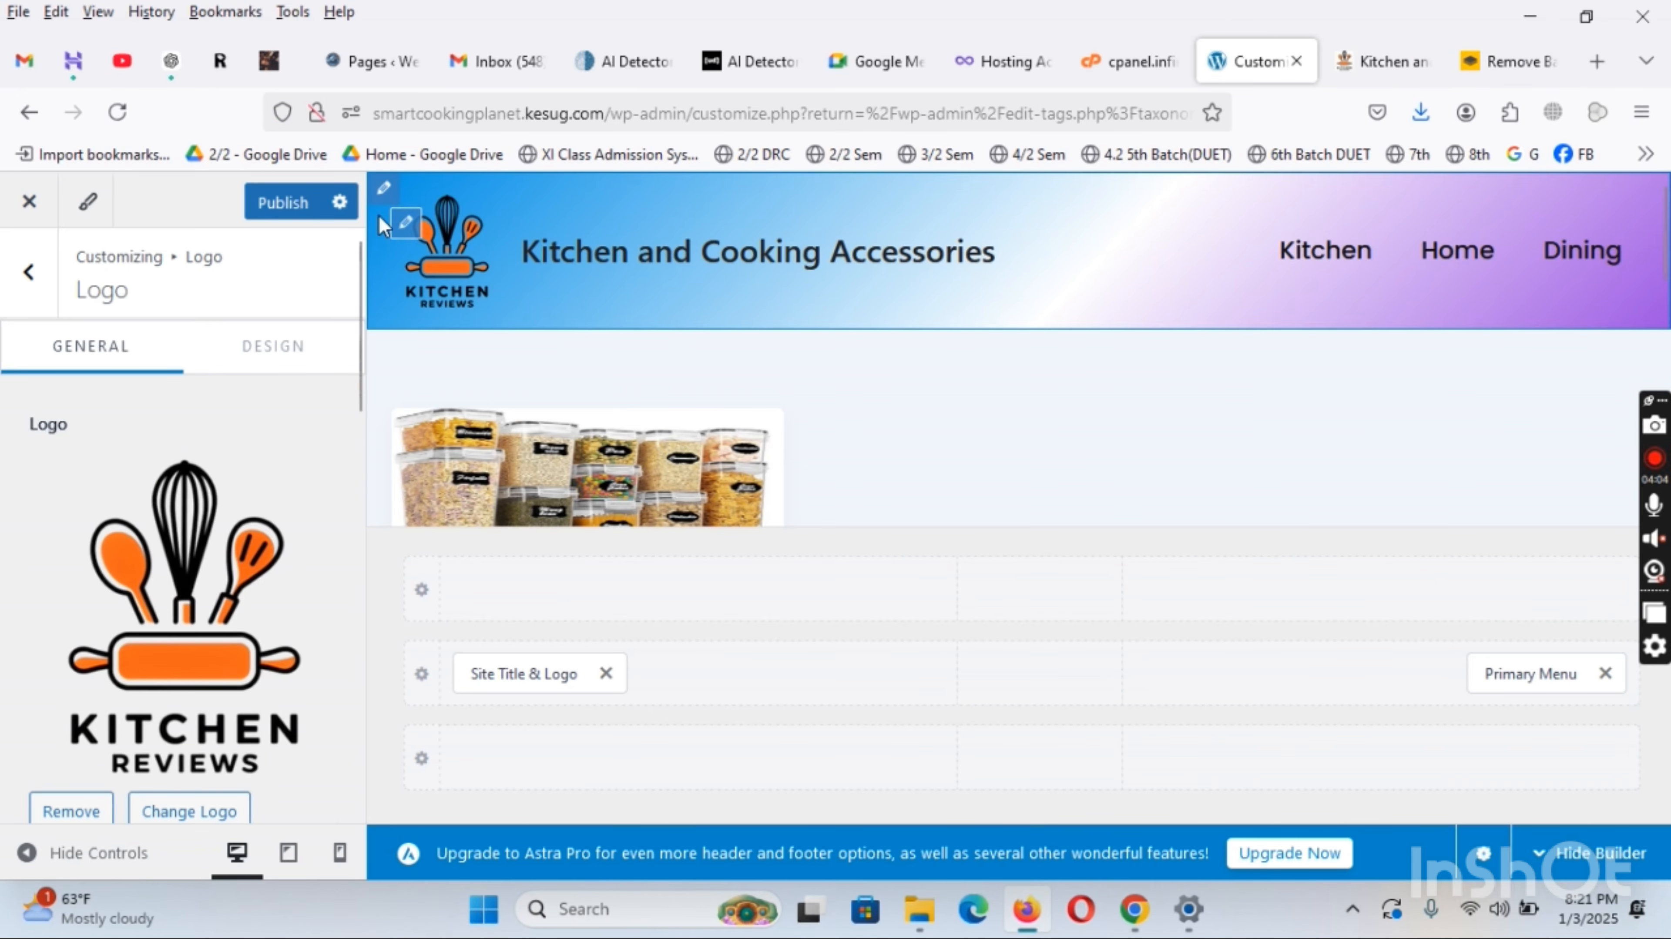
{"action": "left_click", "coordinate": [299, 202]}
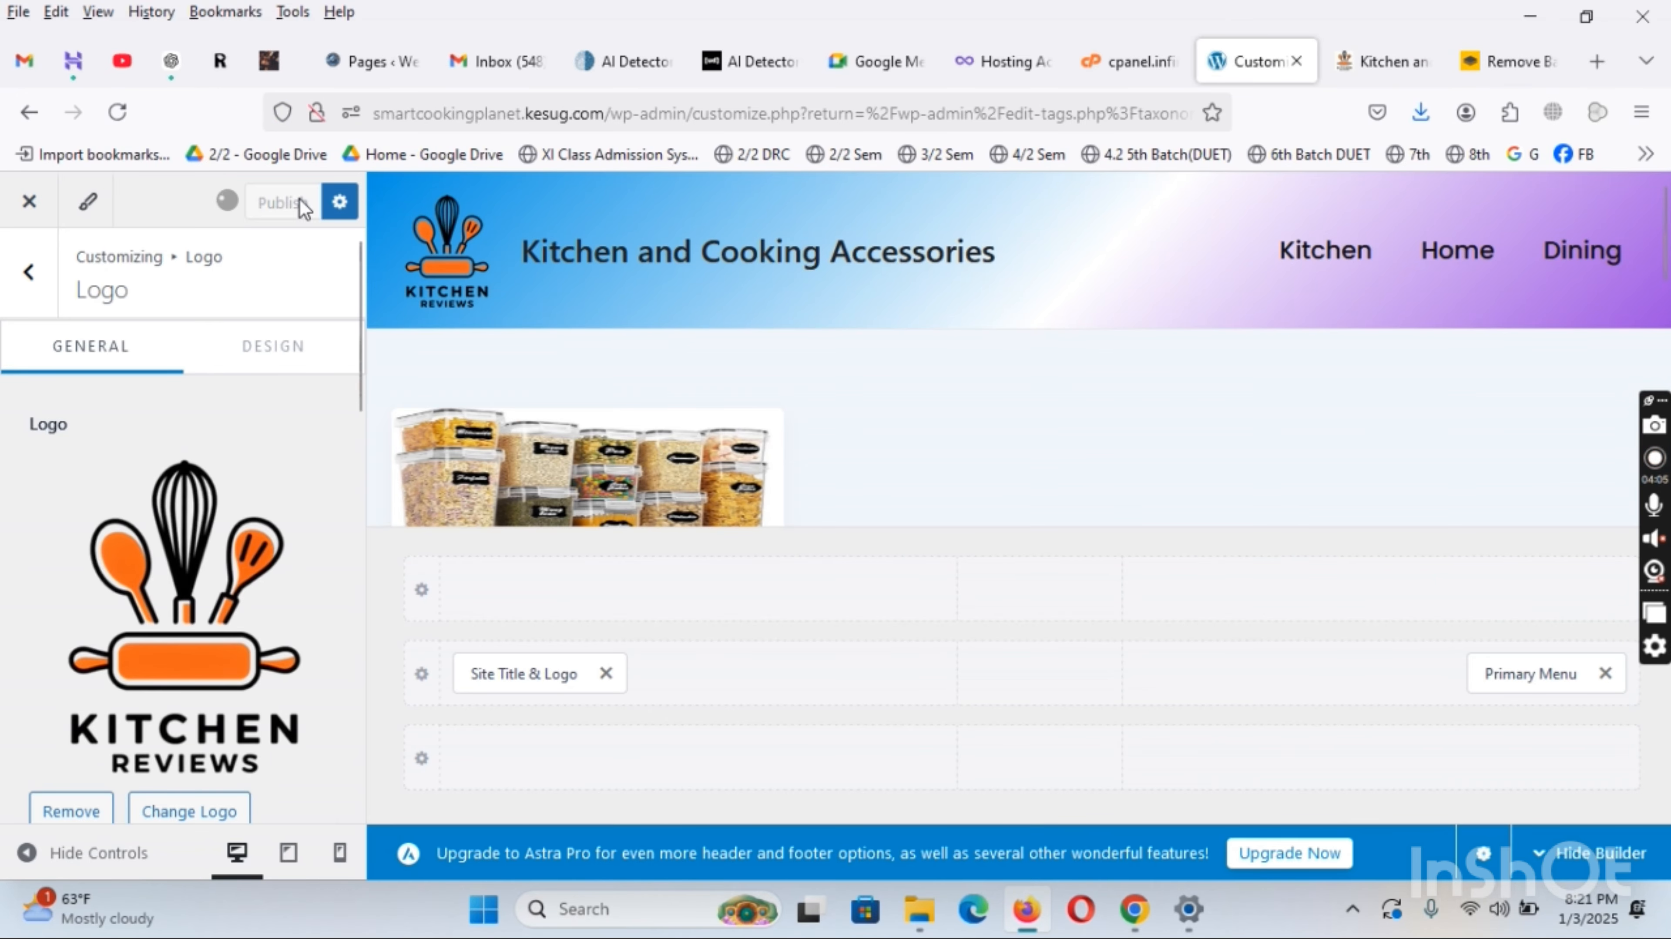
Reload the live site to check the header, open the Kitchen category page, and return to the homepage
{"action": "left_click", "coordinate": [1400, 61]}
{"action": "left_click", "coordinate": [117, 112]}
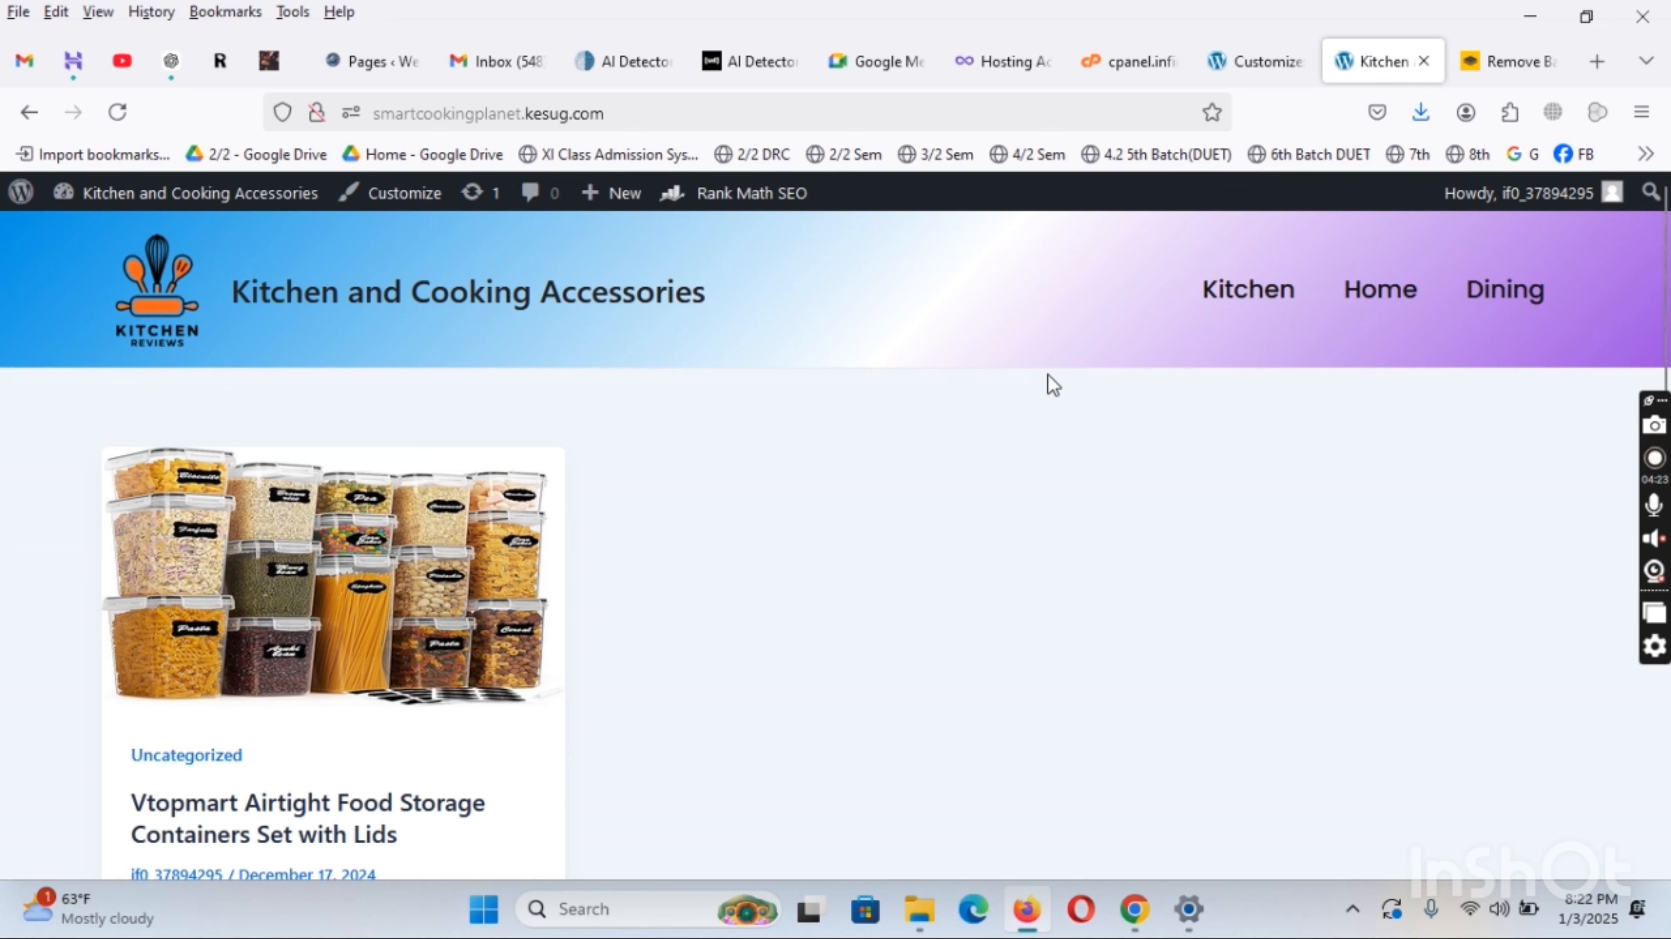
{"action": "left_click", "coordinate": [1242, 301]}
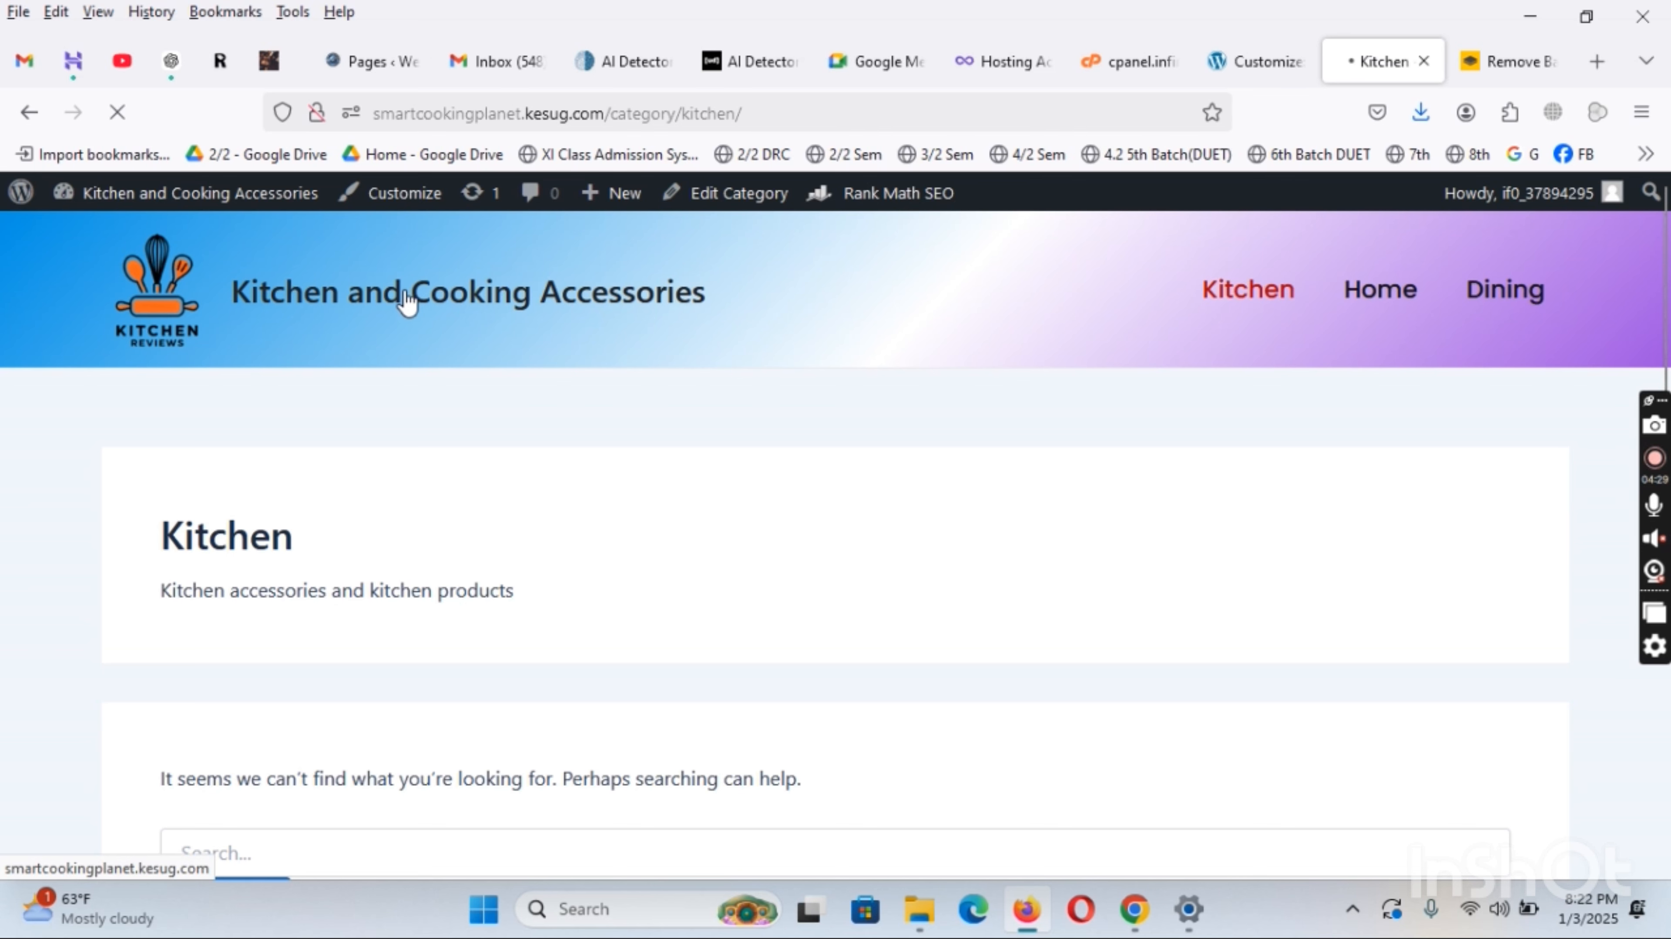
{"action": "left_click", "coordinate": [376, 287]}
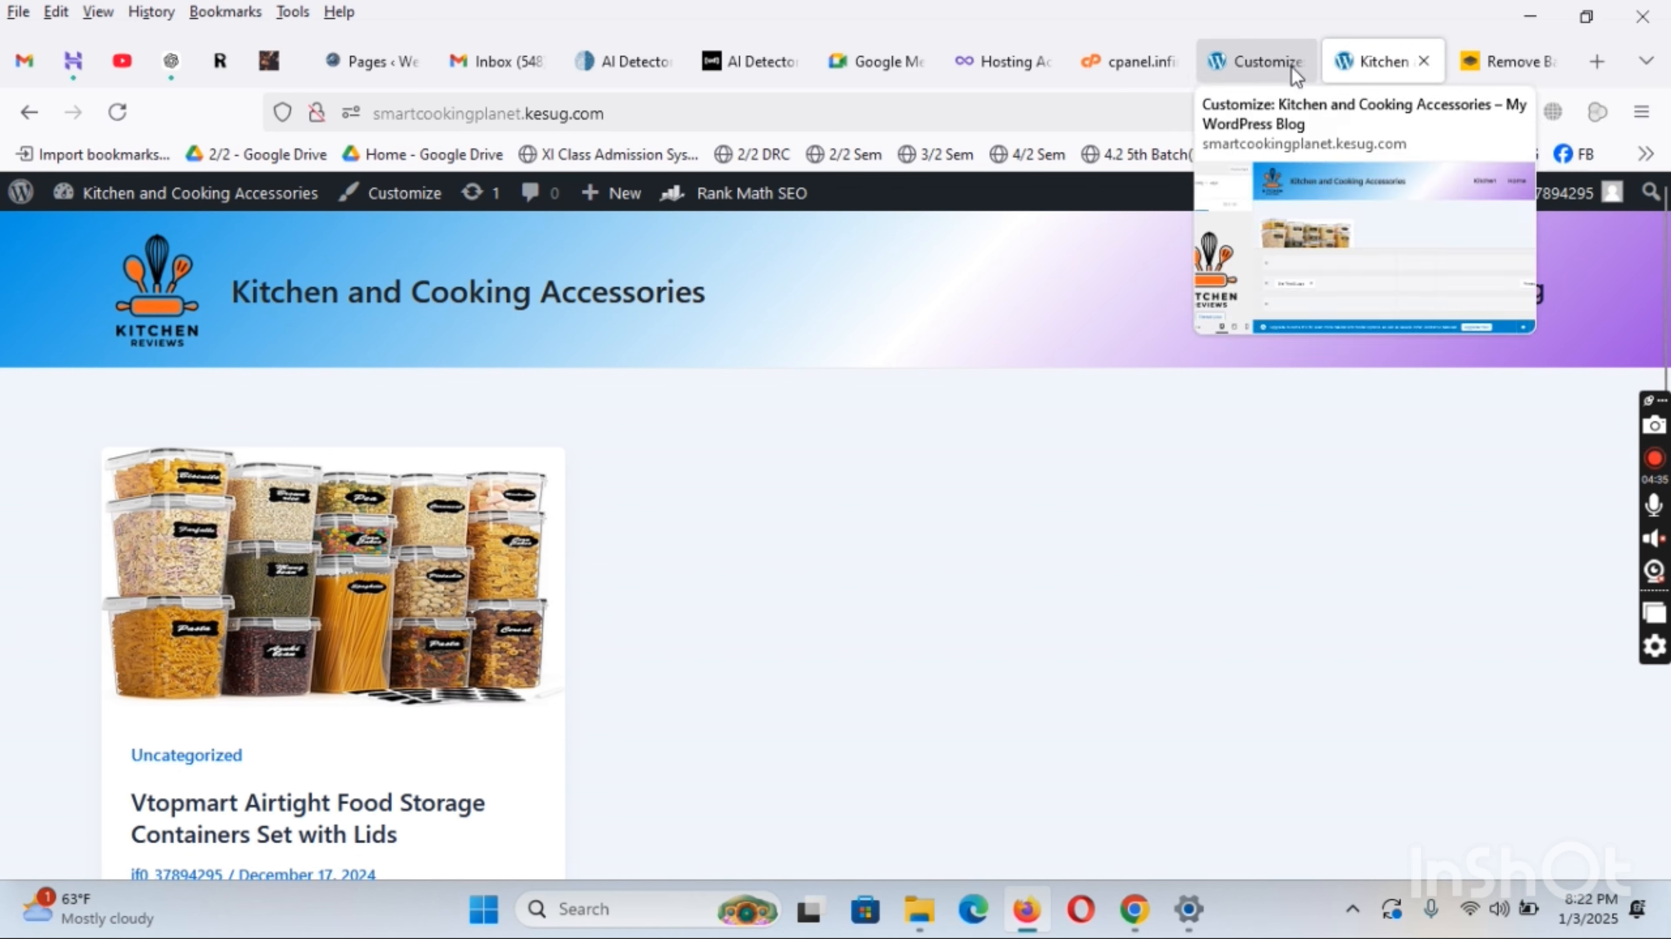
Go back to the customizer, leave the logo and Header Builder settings, and open the Site Identity settings
{"action": "left_click", "coordinate": [1242, 66]}
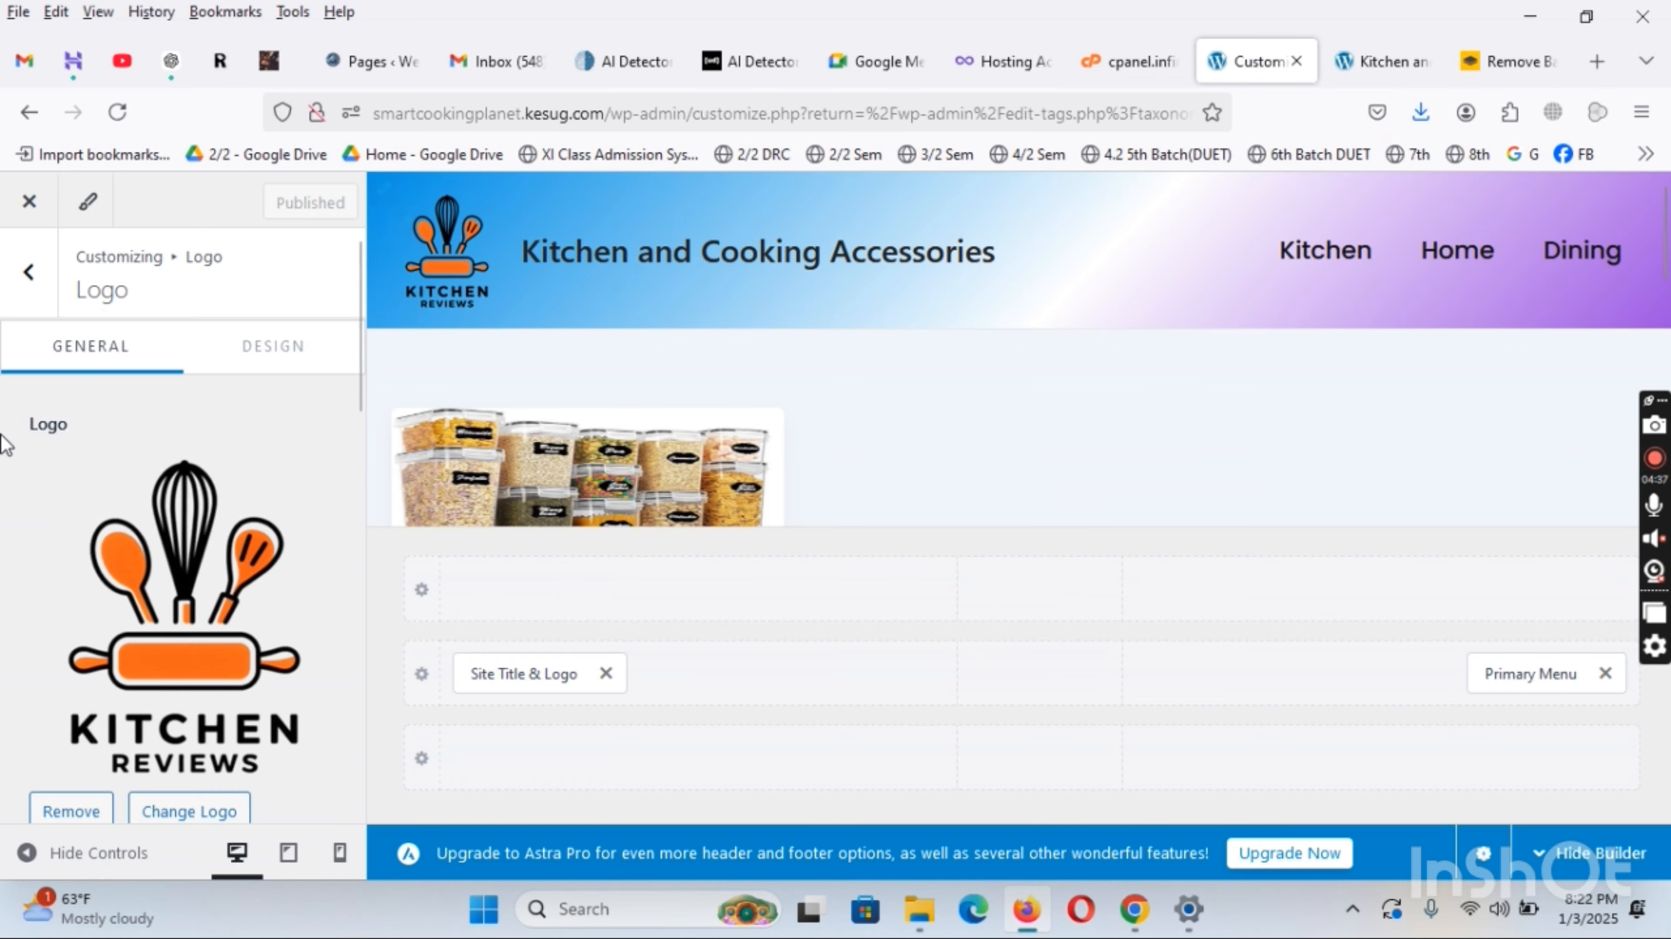
{"action": "left_click", "coordinate": [28, 272]}
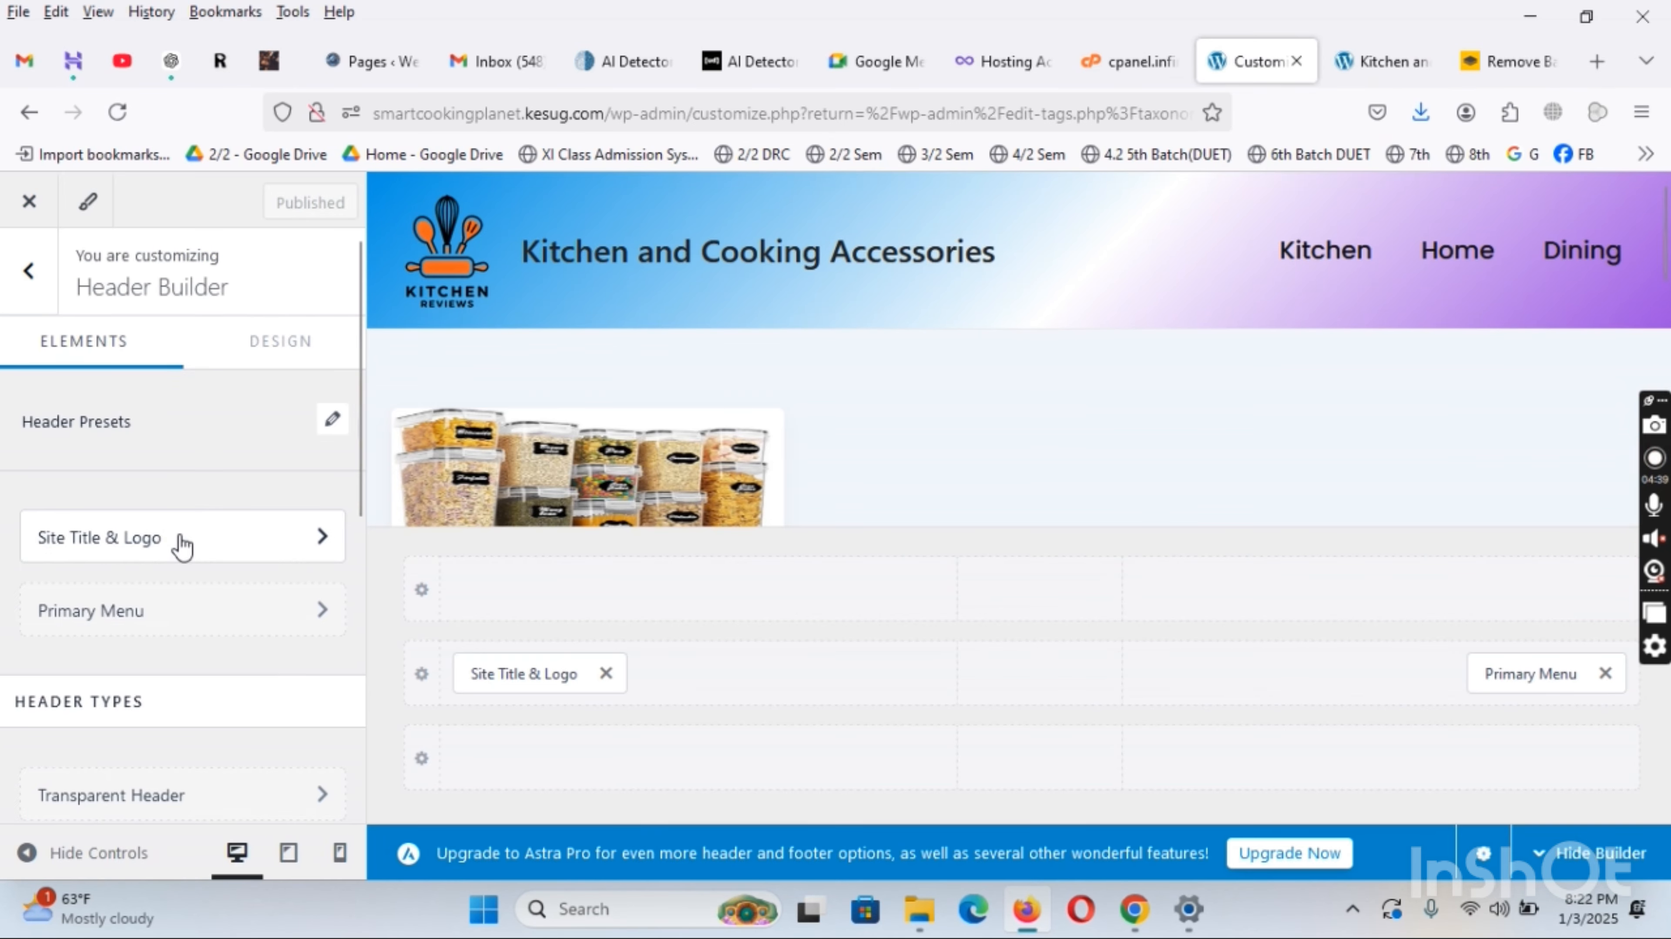
{"action": "scroll", "coordinate": [205, 448], "scroll_direction": "down", "scroll_amount": 5}
{"action": "scroll", "coordinate": [123, 436], "scroll_direction": "up", "scroll_amount": 5}
{"action": "left_click", "coordinate": [41, 275]}
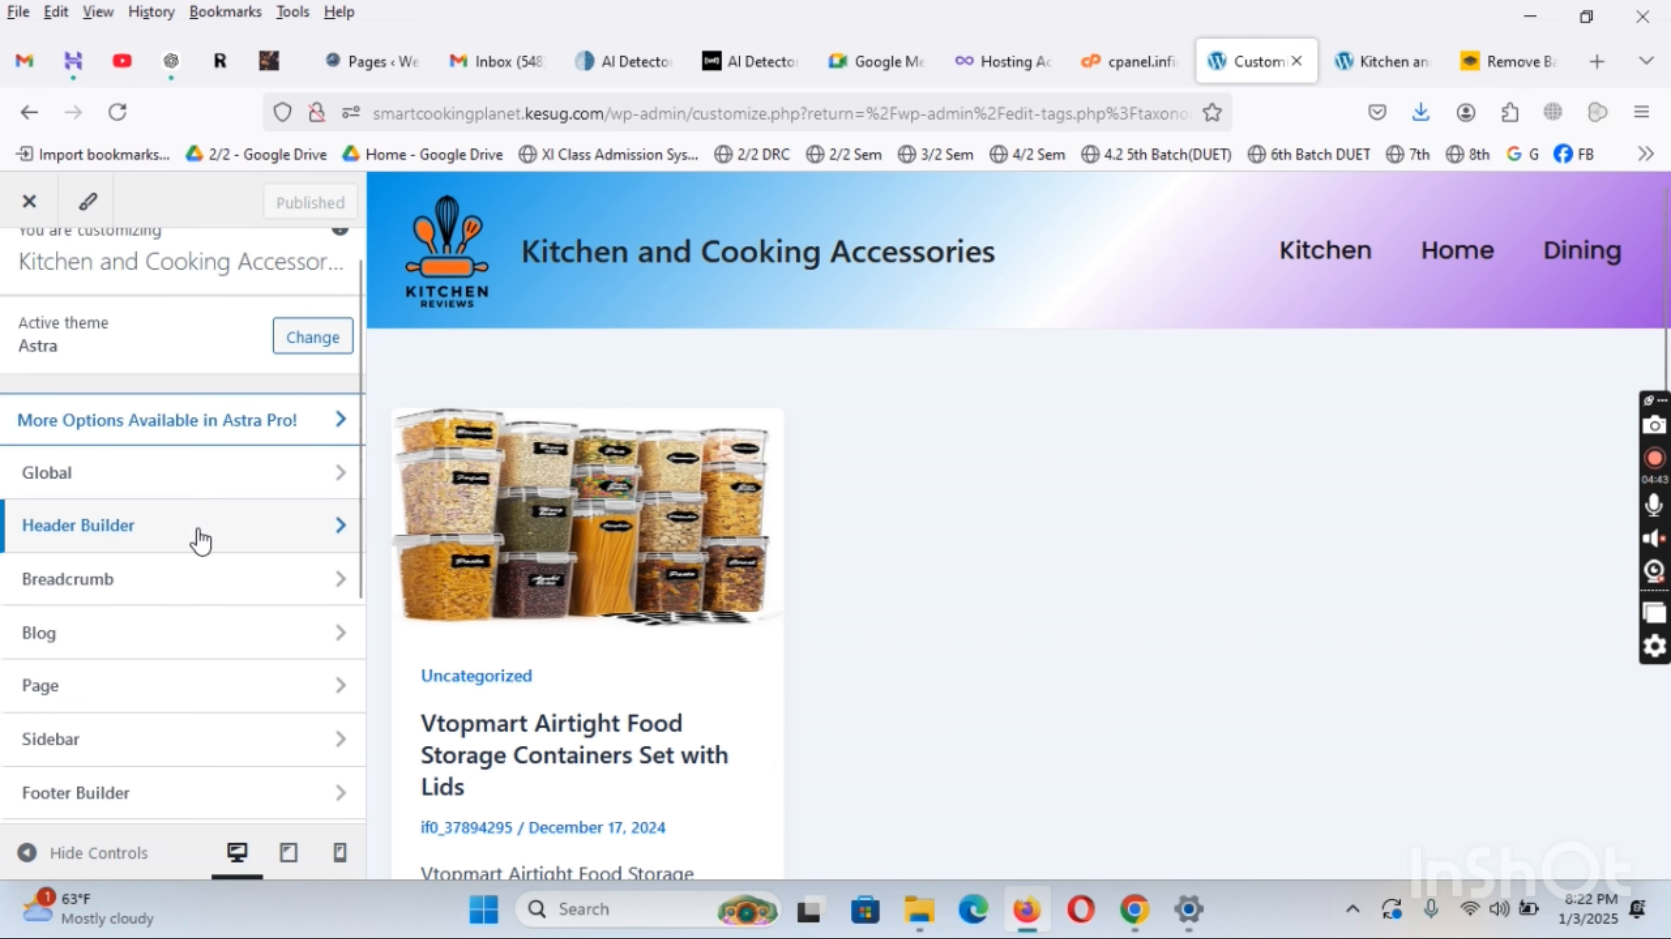
{"action": "scroll", "coordinate": [157, 719], "scroll_direction": "down", "scroll_amount": 4}
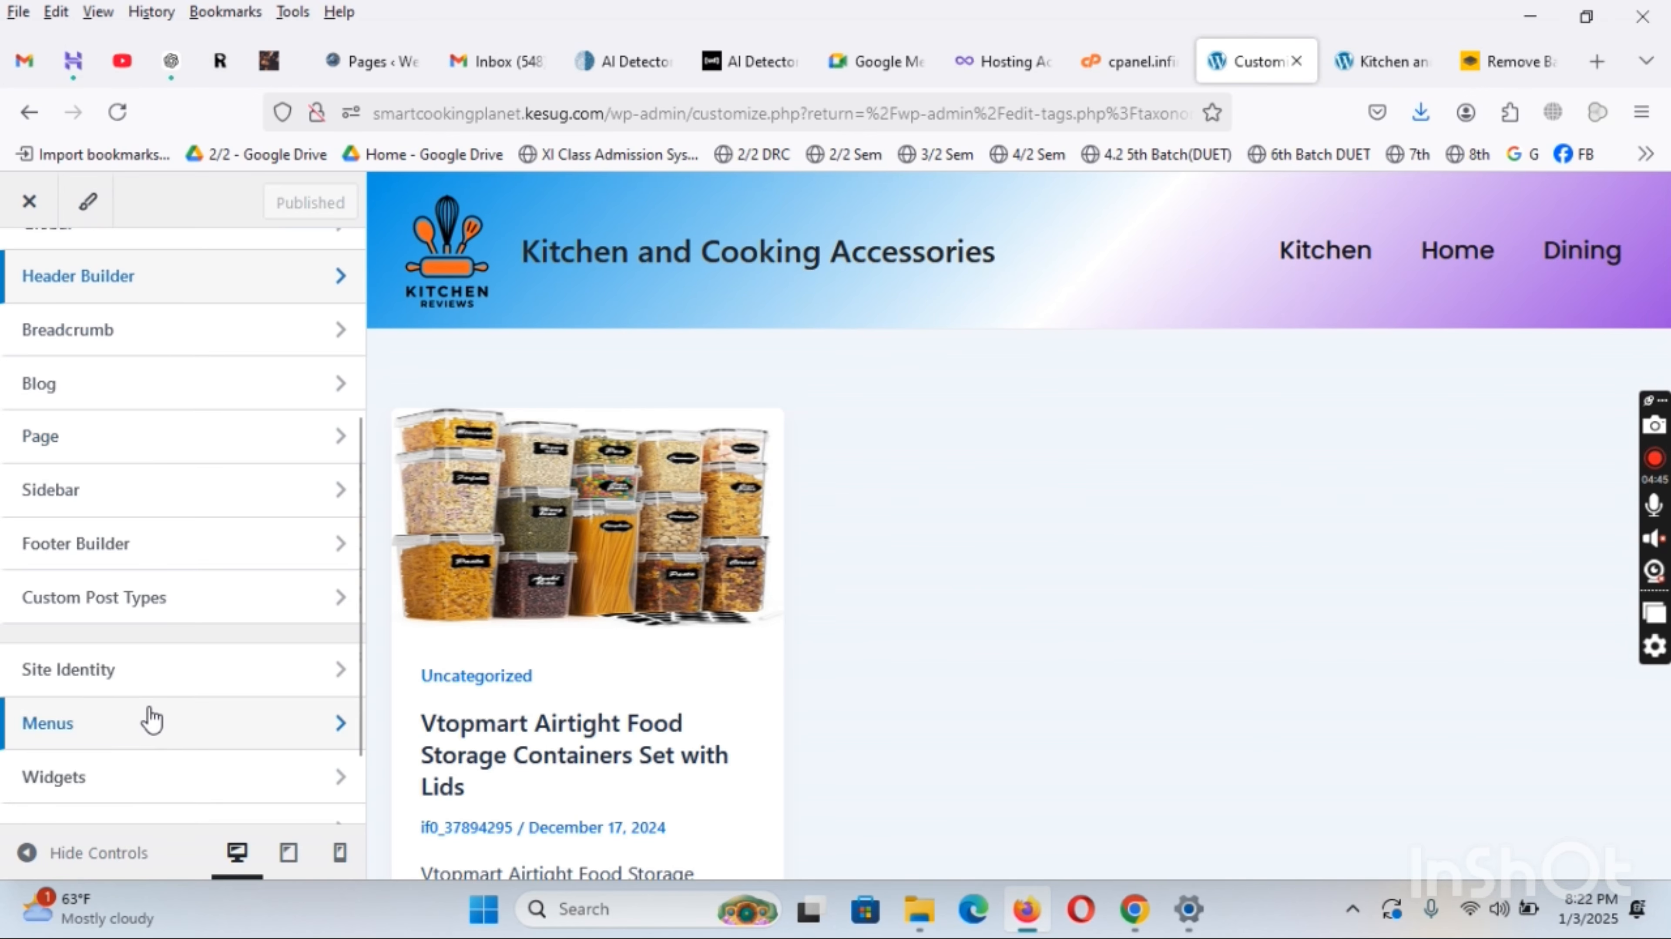
{"action": "left_click", "coordinate": [127, 677]}
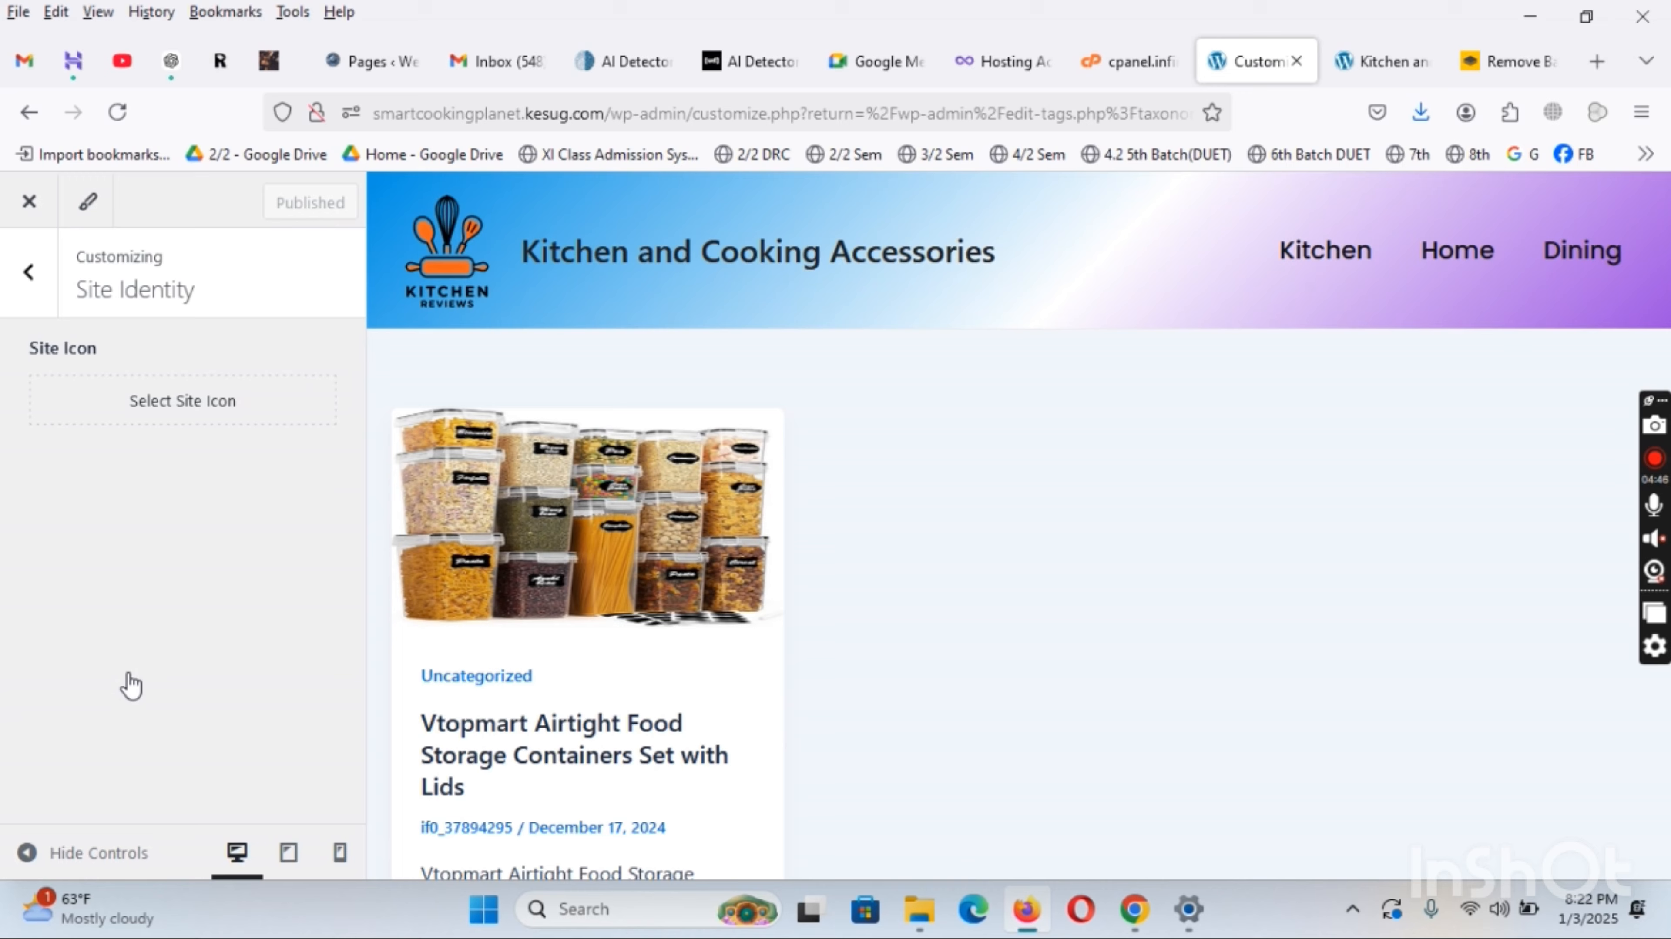
Choose Kitchen-Cooking-Accessories-and-recipie-review-logo.jpeg from the media library as the site icon and crop it around the logo
{"action": "left_click", "coordinate": [179, 415]}
{"action": "left_click", "coordinate": [106, 294]}
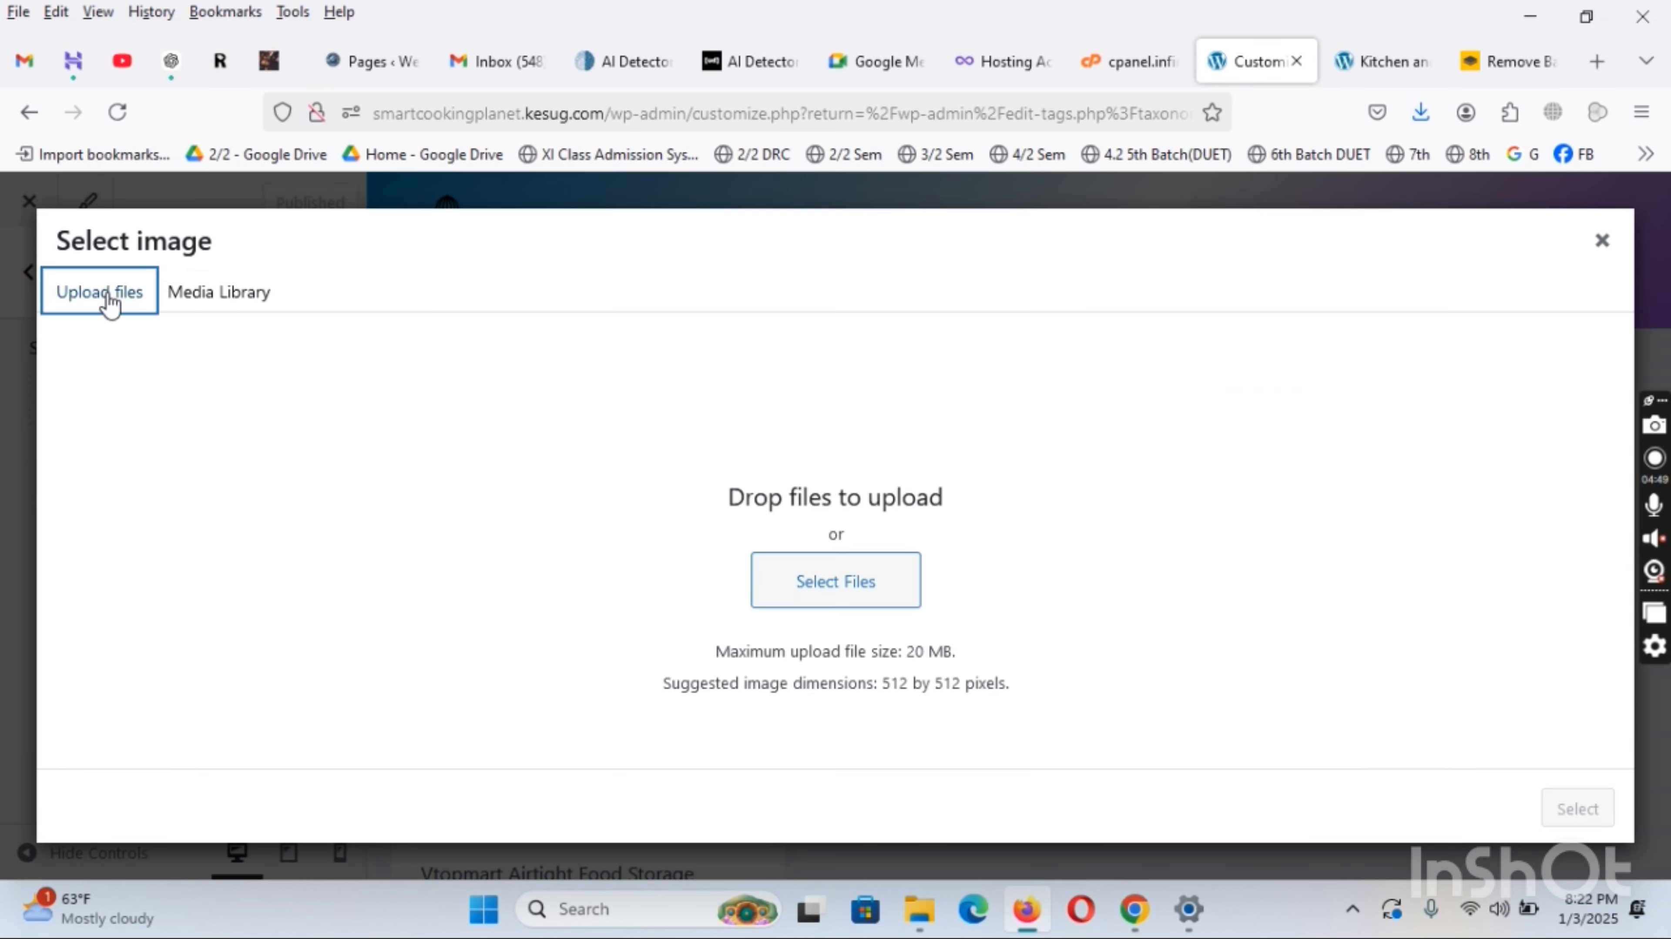
{"action": "left_click", "coordinate": [190, 291]}
{"action": "left_click", "coordinate": [131, 516]}
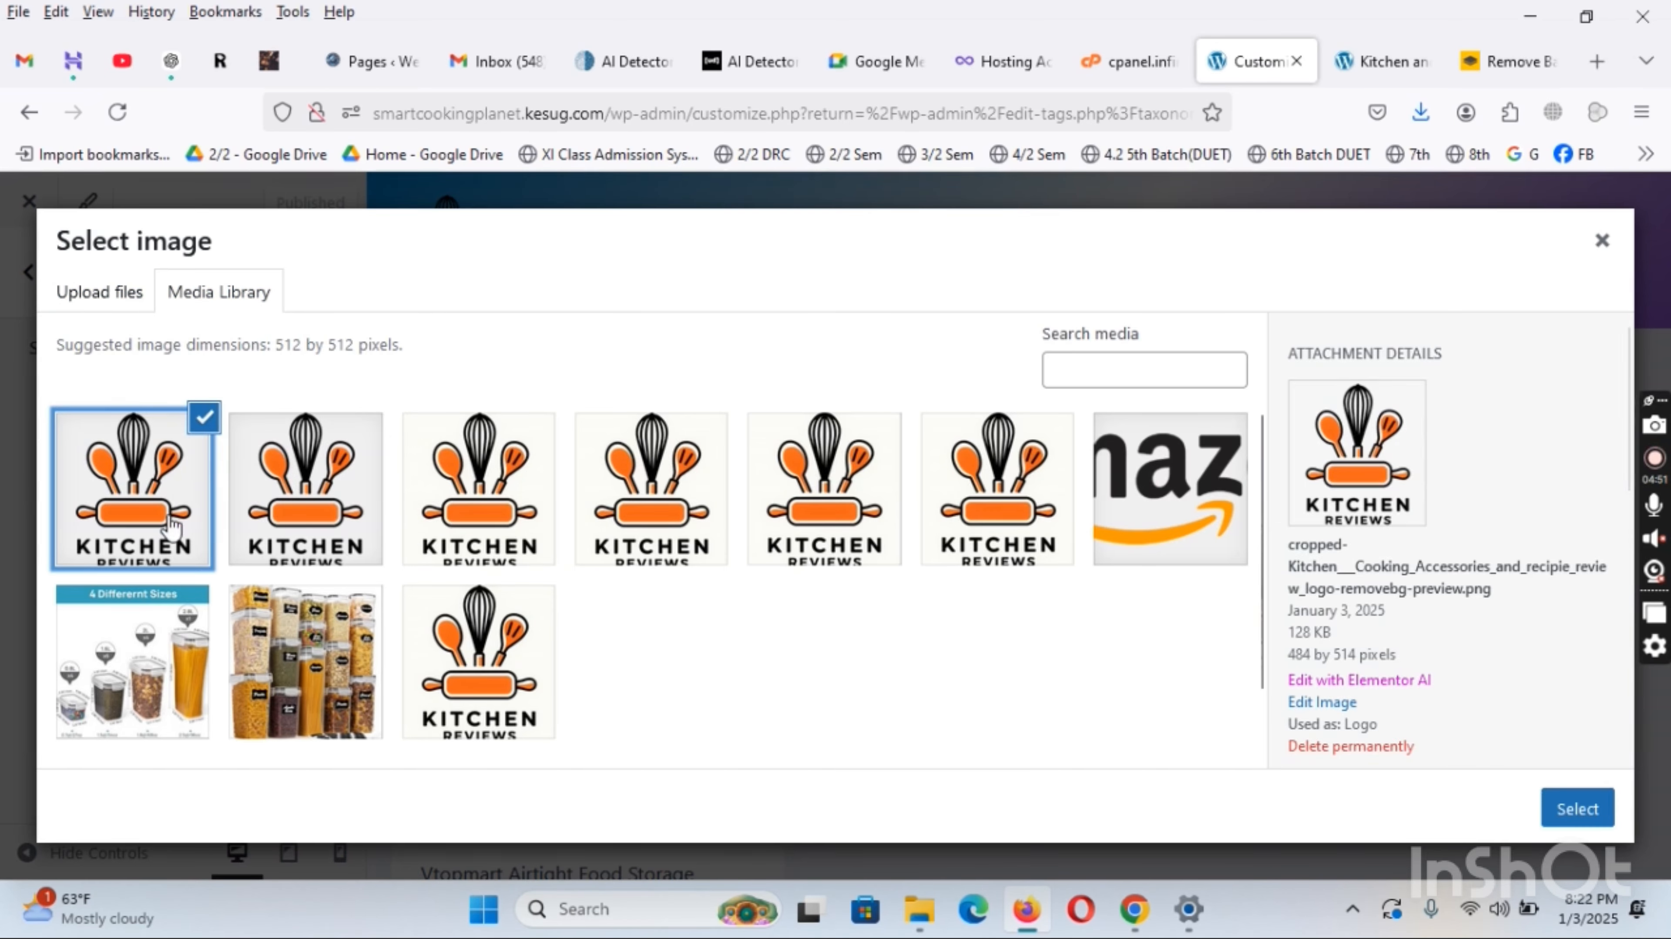
{"action": "left_click", "coordinate": [551, 530]}
{"action": "left_click", "coordinate": [533, 662]}
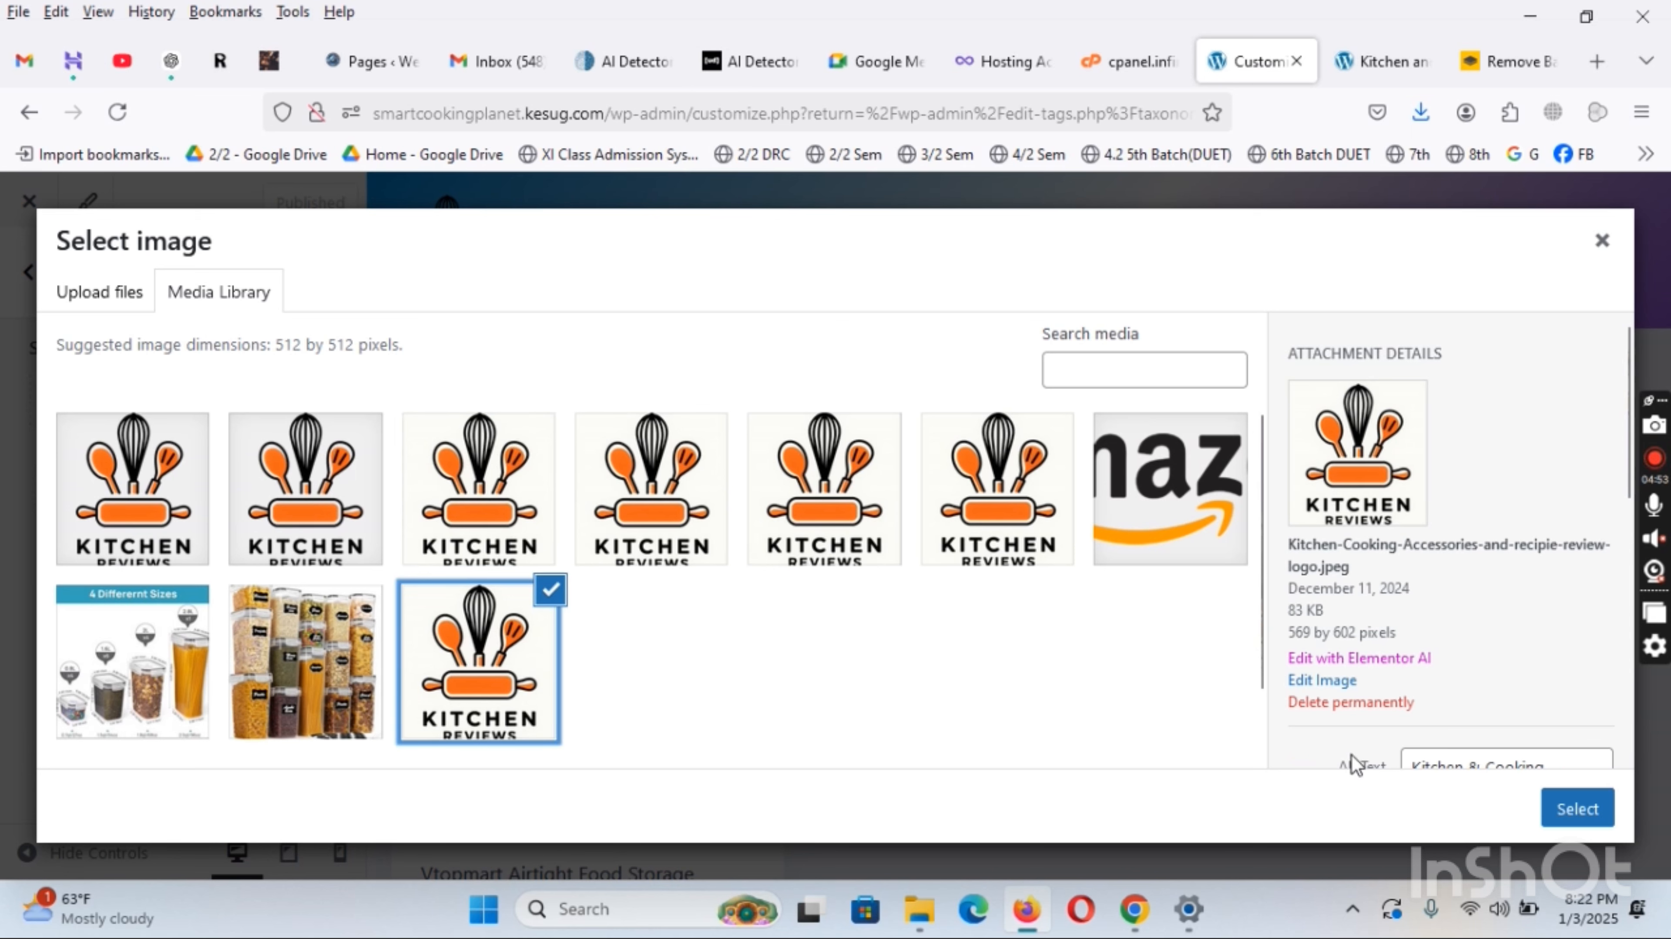
{"action": "left_click", "coordinate": [1551, 808]}
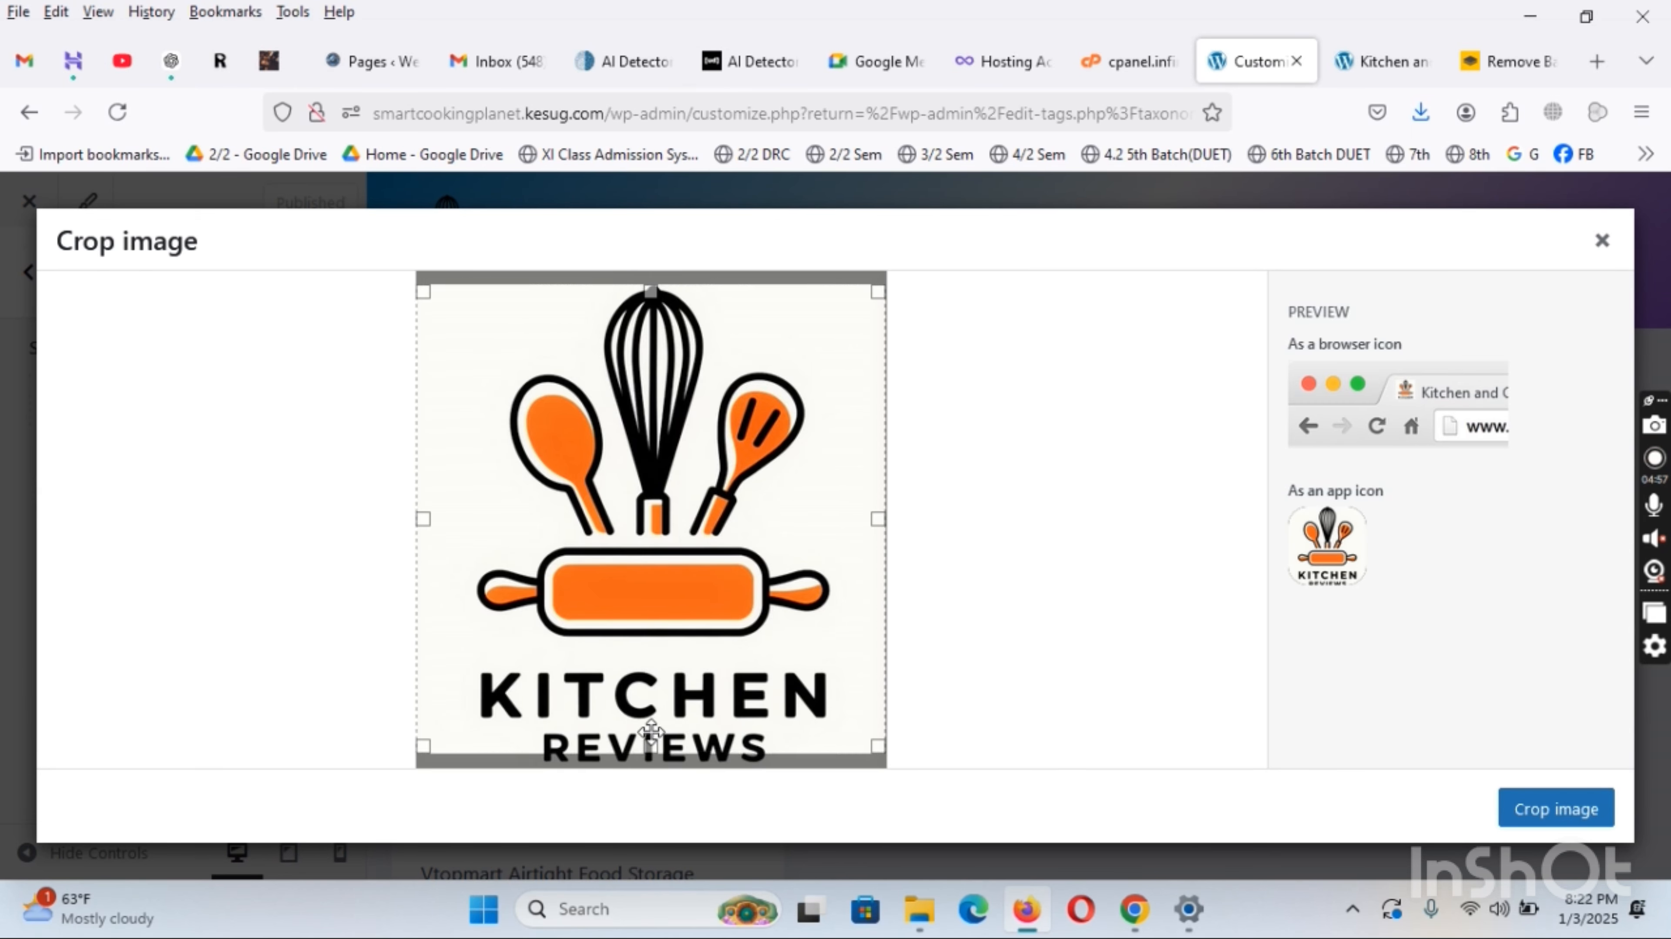
{"action": "left_click_drag", "start_coordinate": [679, 516], "coordinate": [680, 521]}
{"action": "left_click", "coordinate": [1568, 809]}
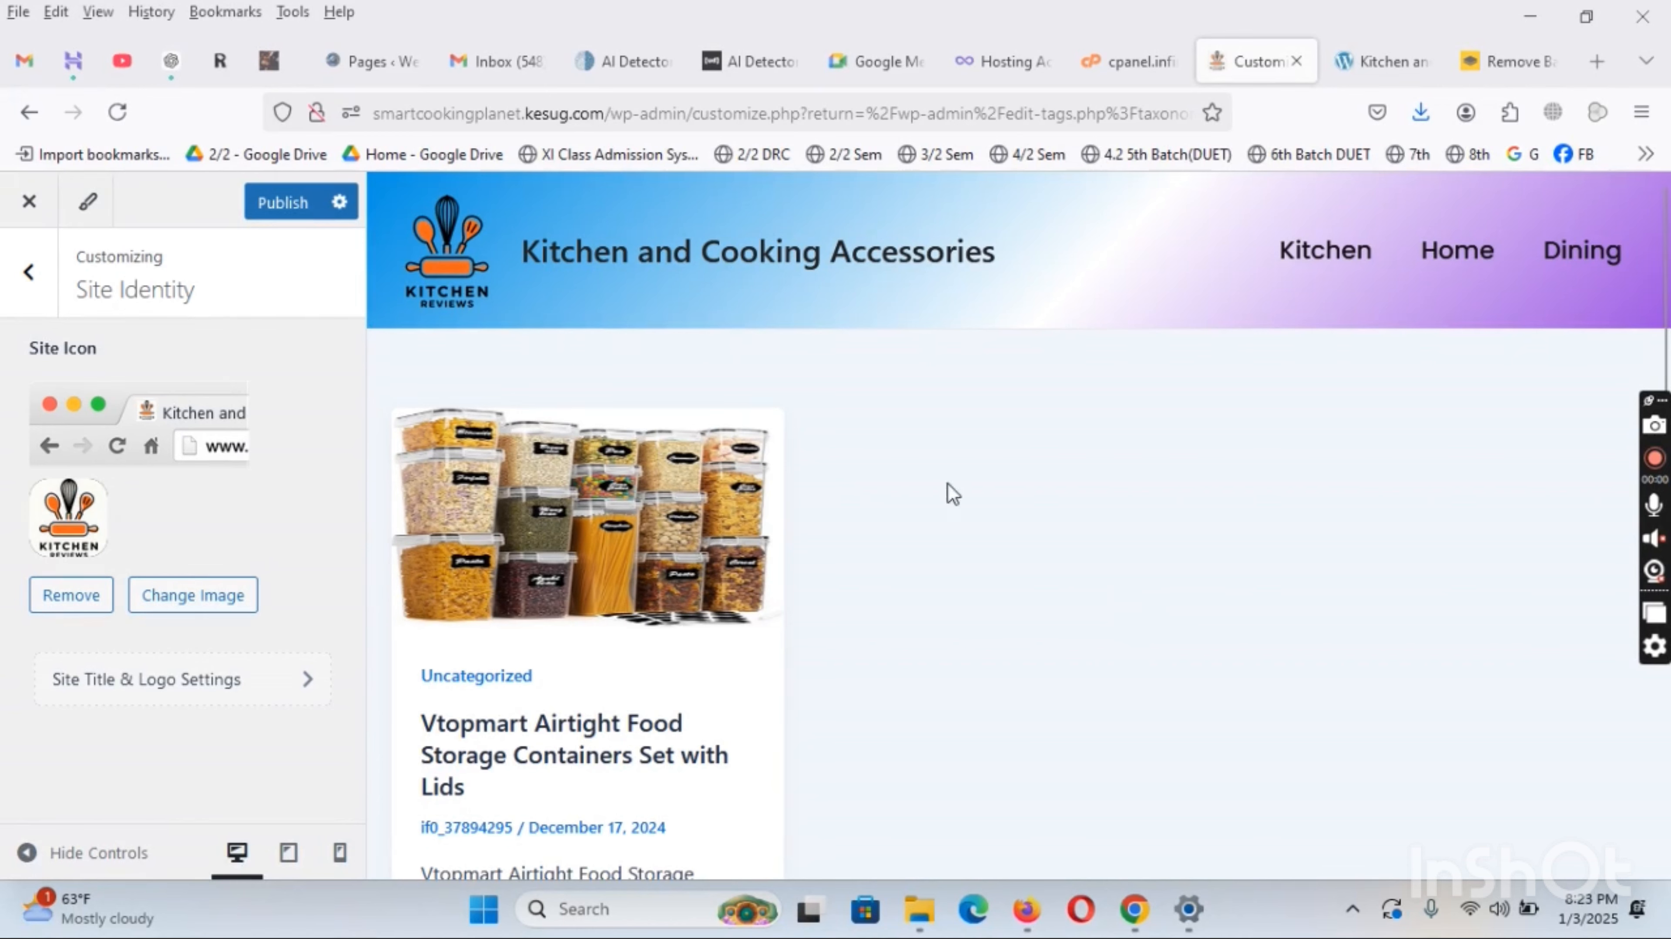
Check the footer and the Footer Builder elements, and close the customizer without publishing
{"action": "left_click", "coordinate": [19, 281]}
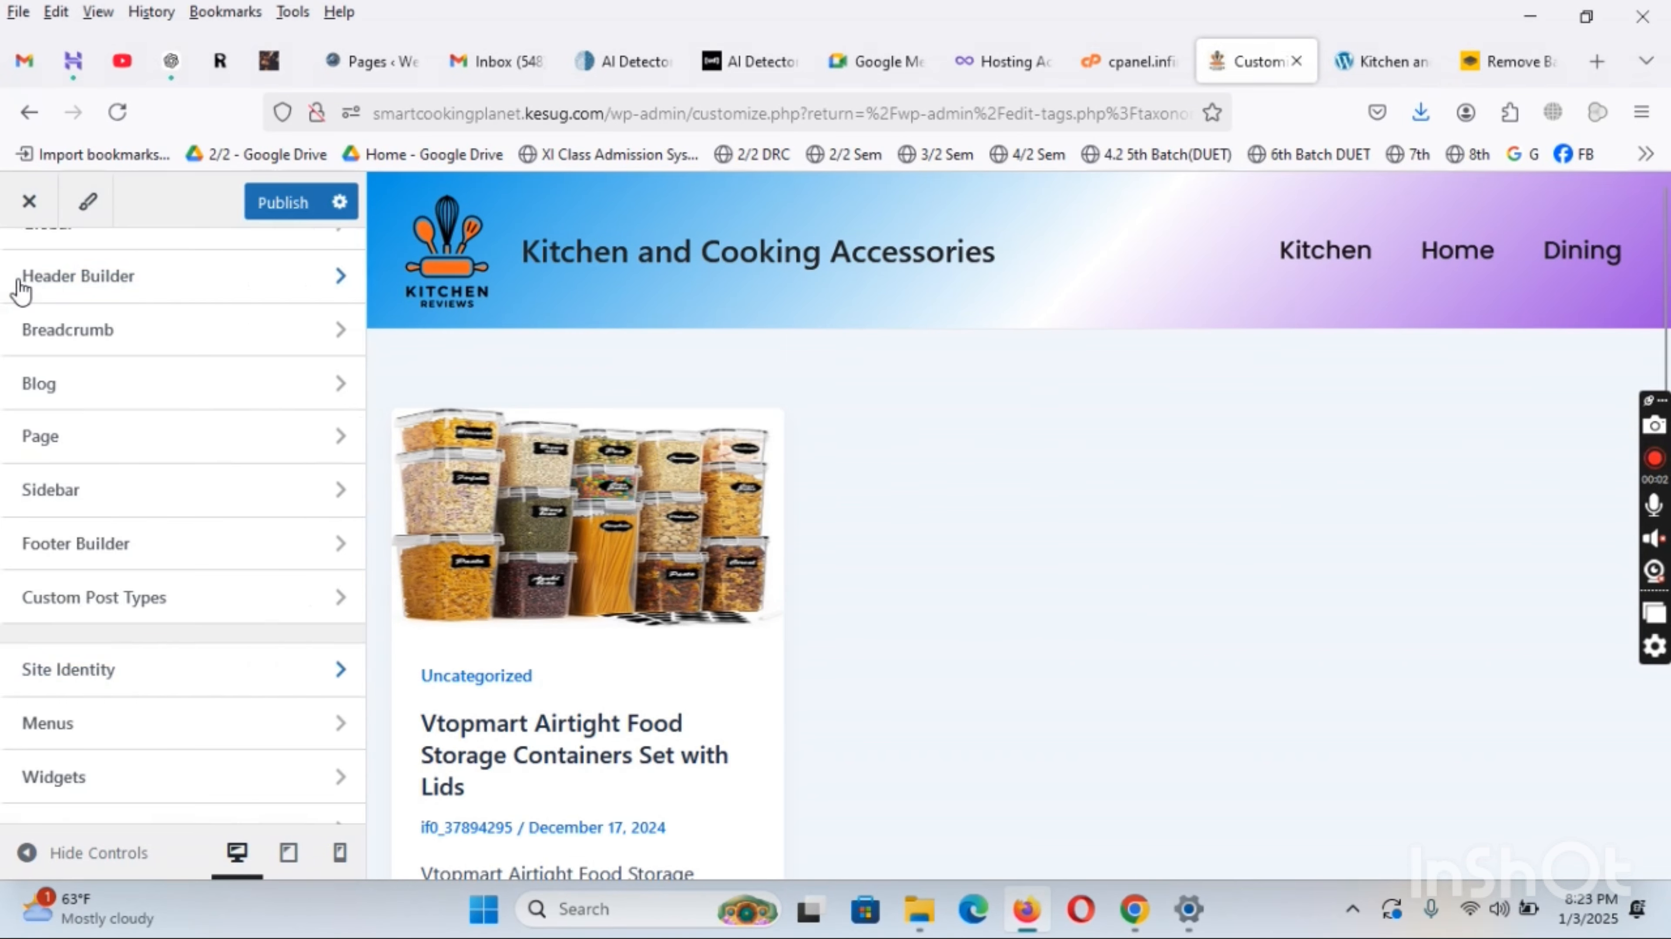
{"action": "scroll", "coordinate": [831, 454], "scroll_direction": "down", "scroll_amount": 5}
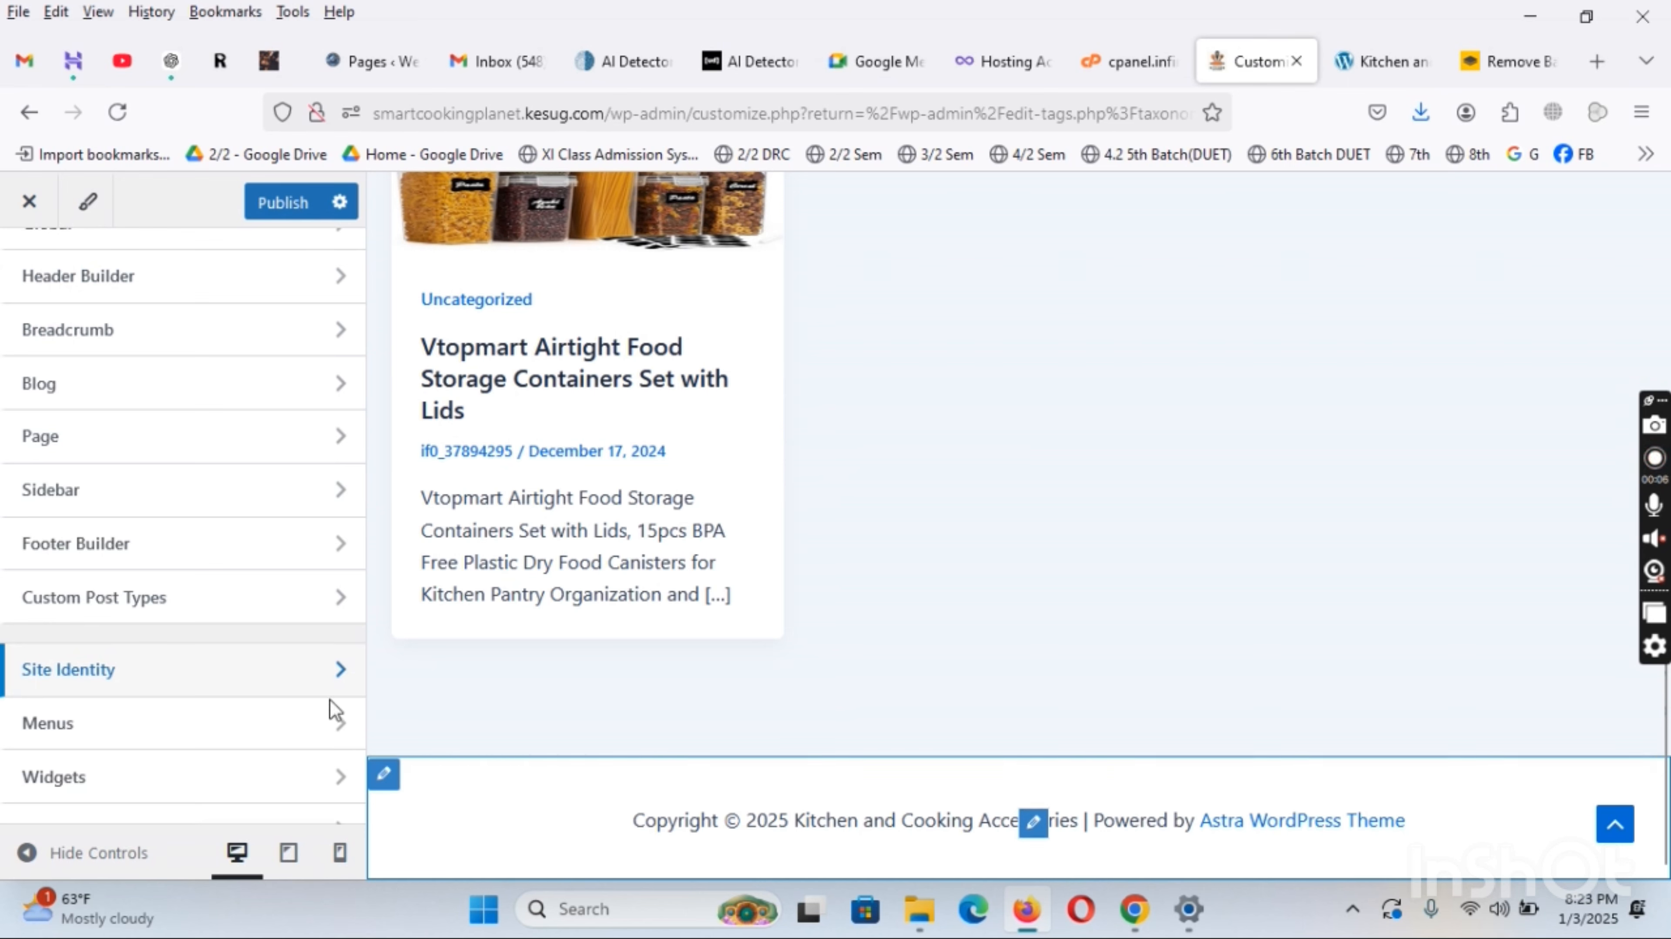
{"action": "left_click", "coordinate": [131, 556]}
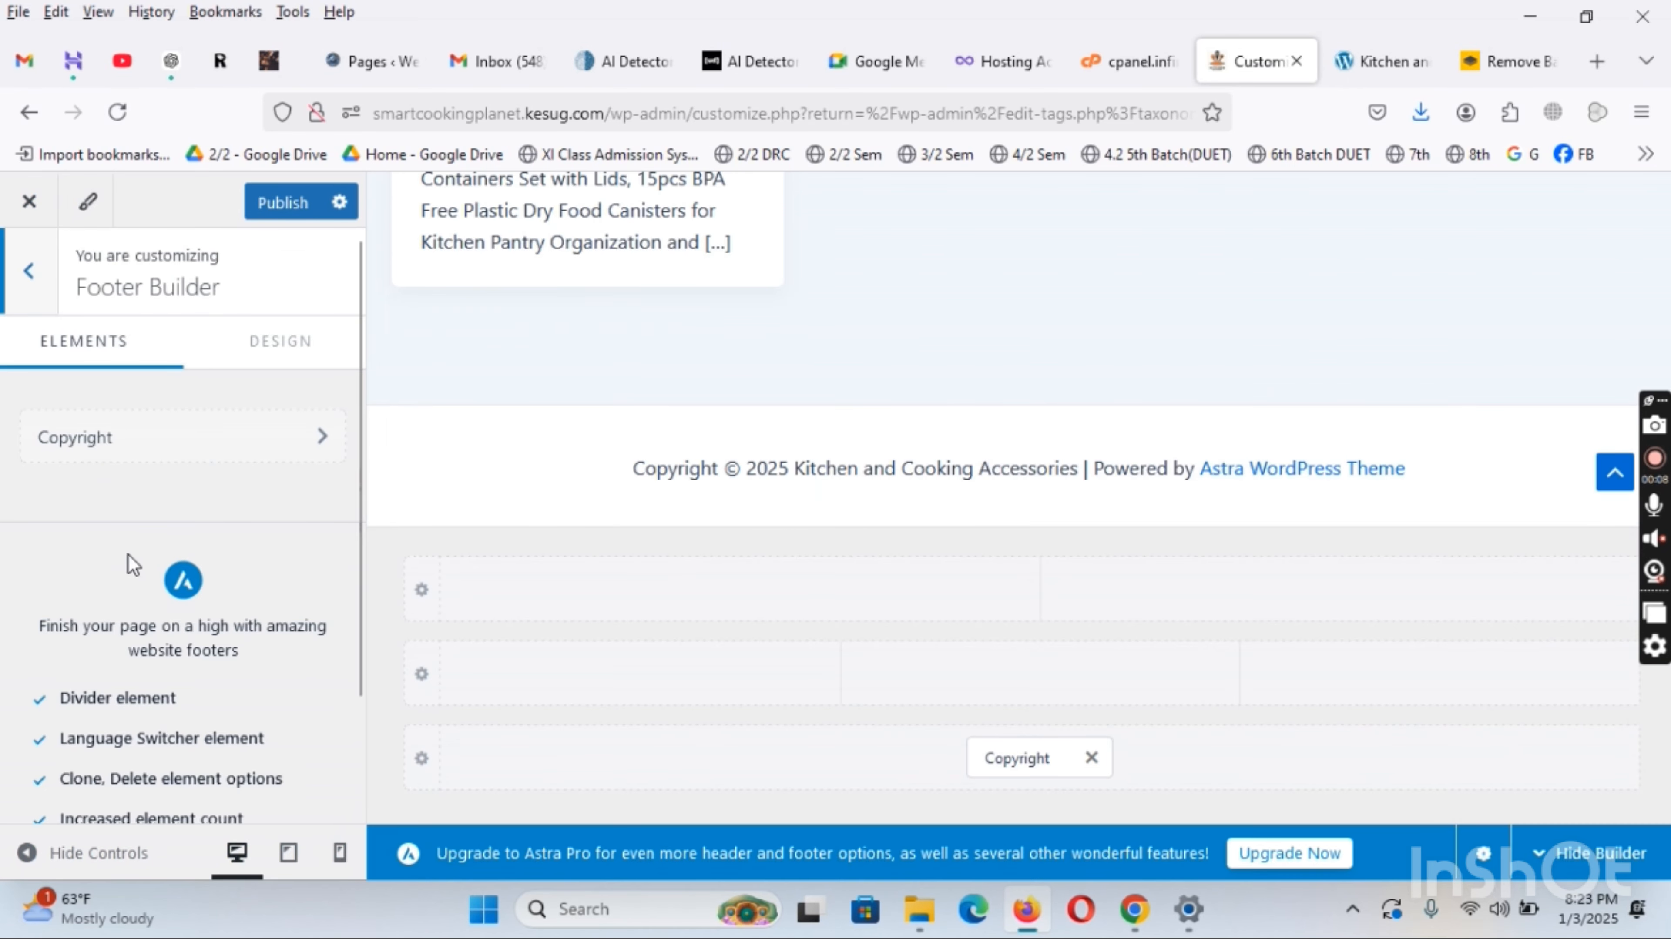
{"action": "left_click", "coordinate": [27, 296]}
{"action": "left_click", "coordinate": [33, 270]}
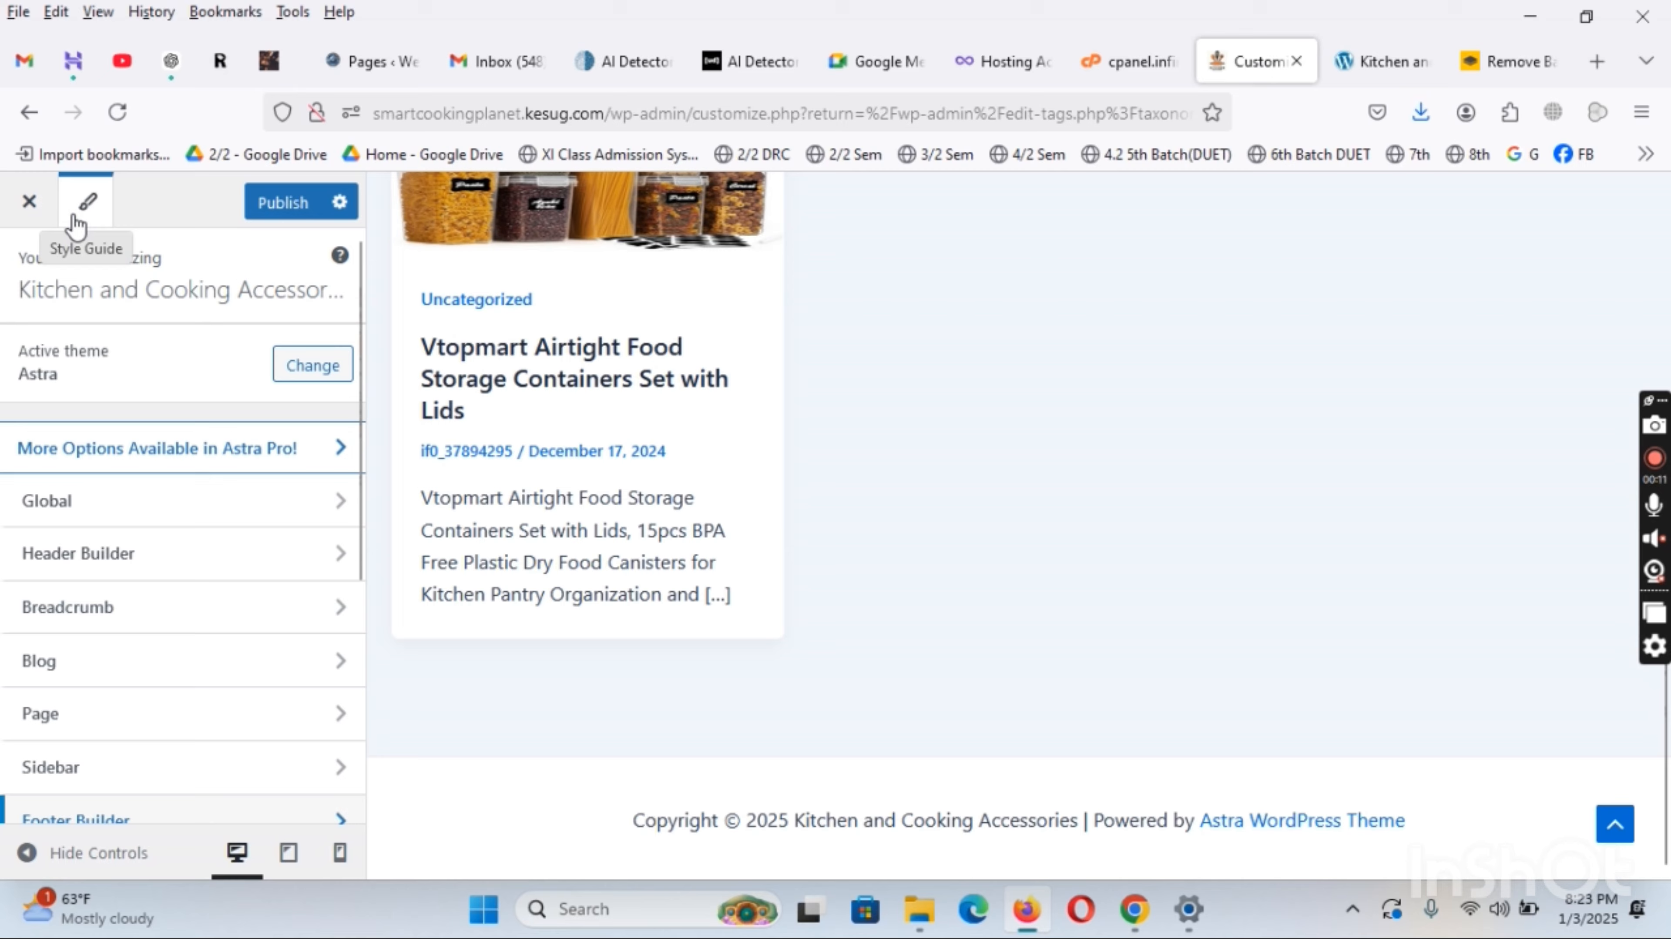
{"action": "left_click", "coordinate": [30, 205]}
{"action": "left_click", "coordinate": [954, 566]}
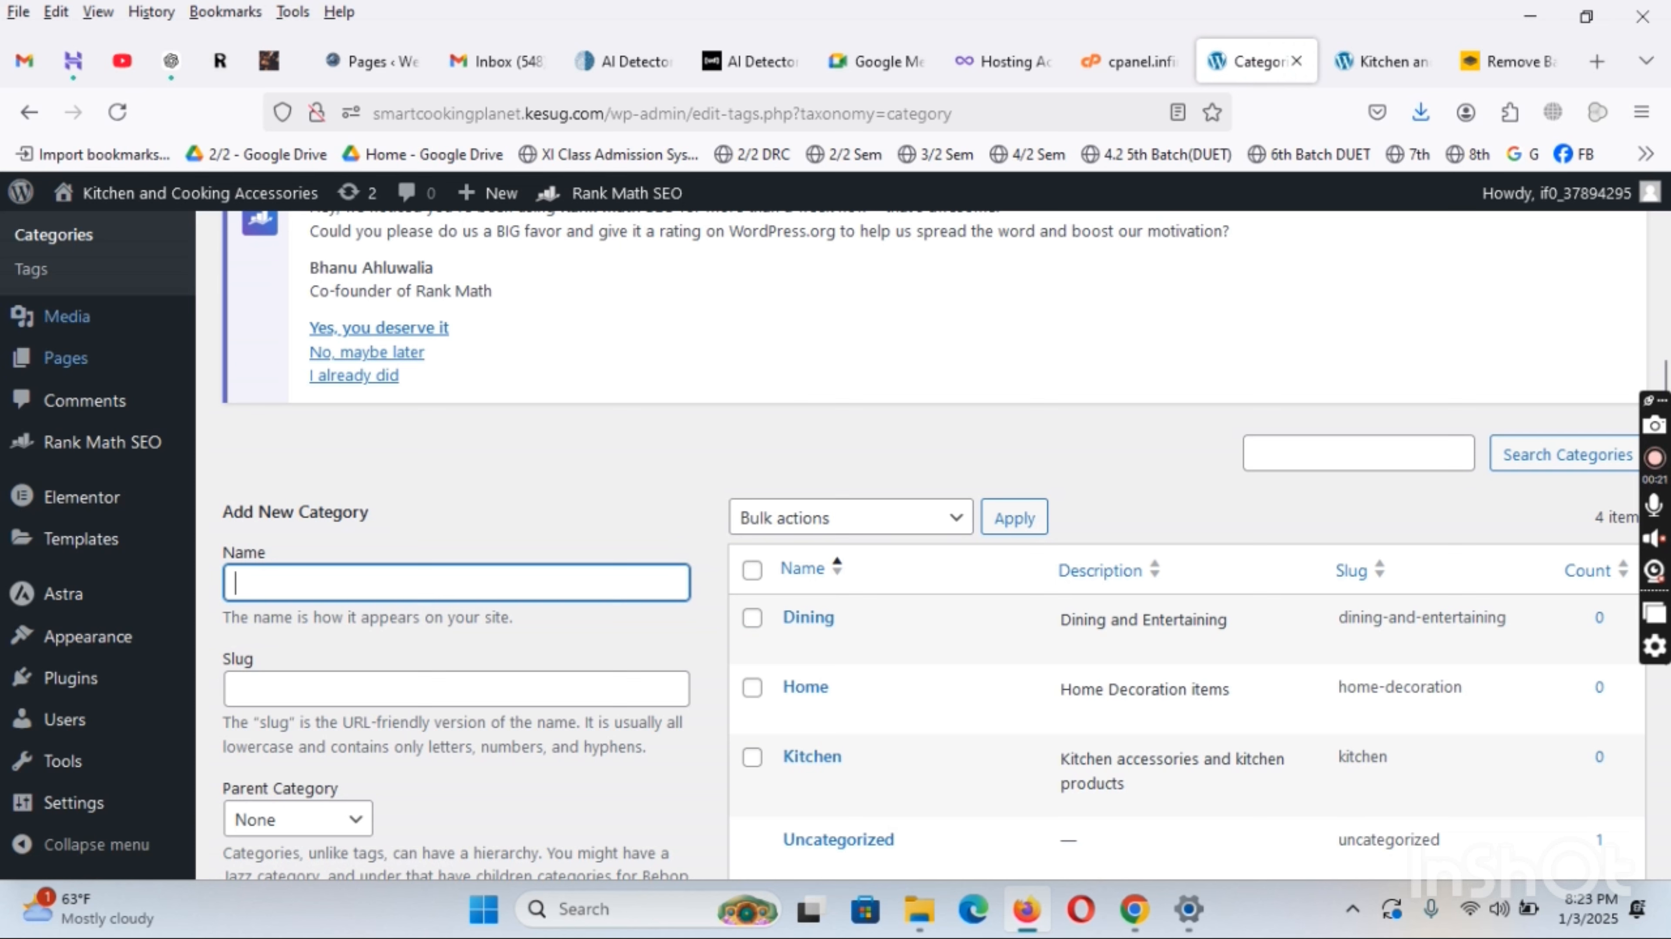
Create a new page titled "About" and publish it
{"action": "mouse_move", "coordinate": [127, 473]}
{"action": "mouse_move", "coordinate": [94, 370]}
{"action": "left_click", "coordinate": [287, 400]}
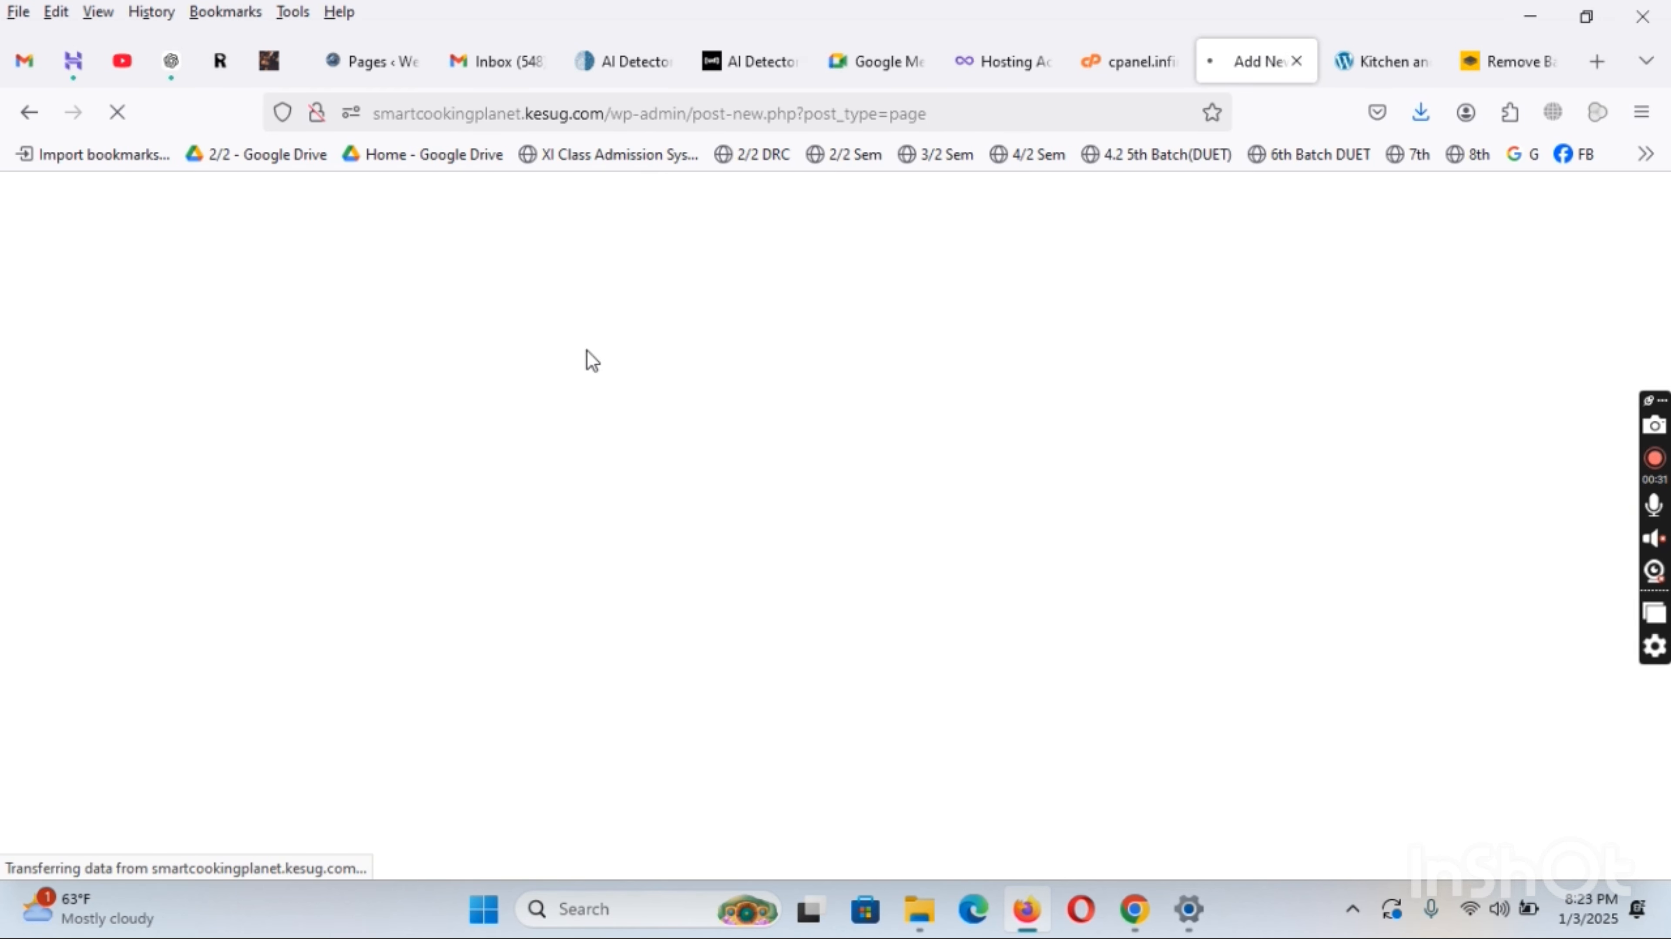
{"action": "left_click", "coordinate": [87, 379]}
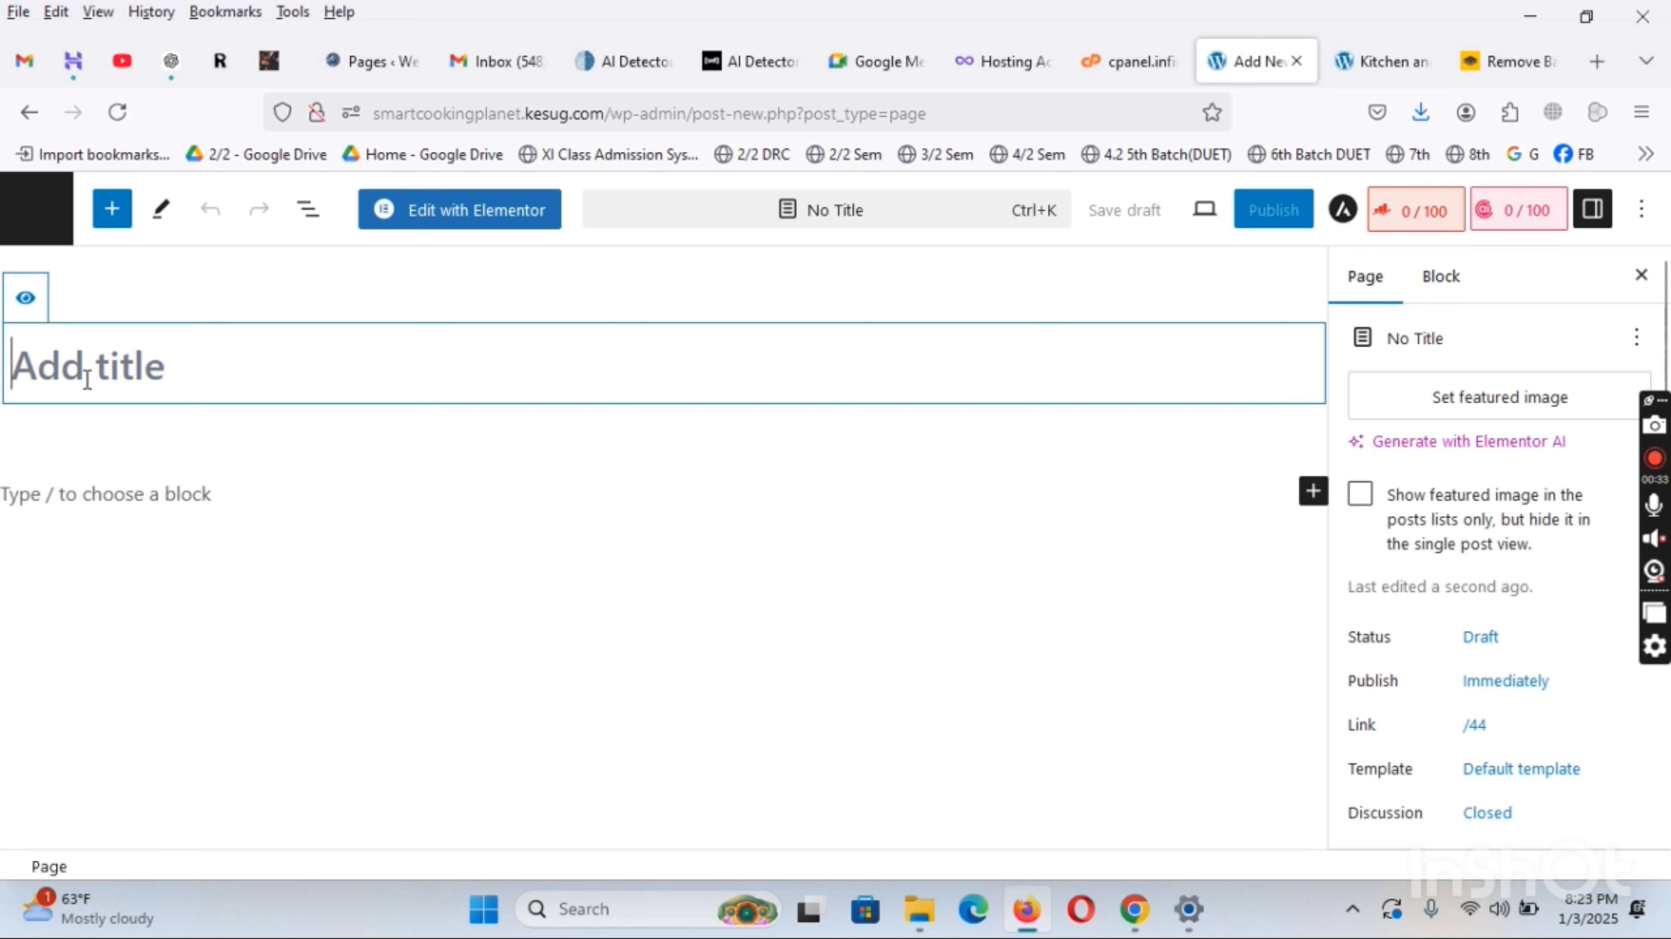
{"action": "type", "text": "About"}
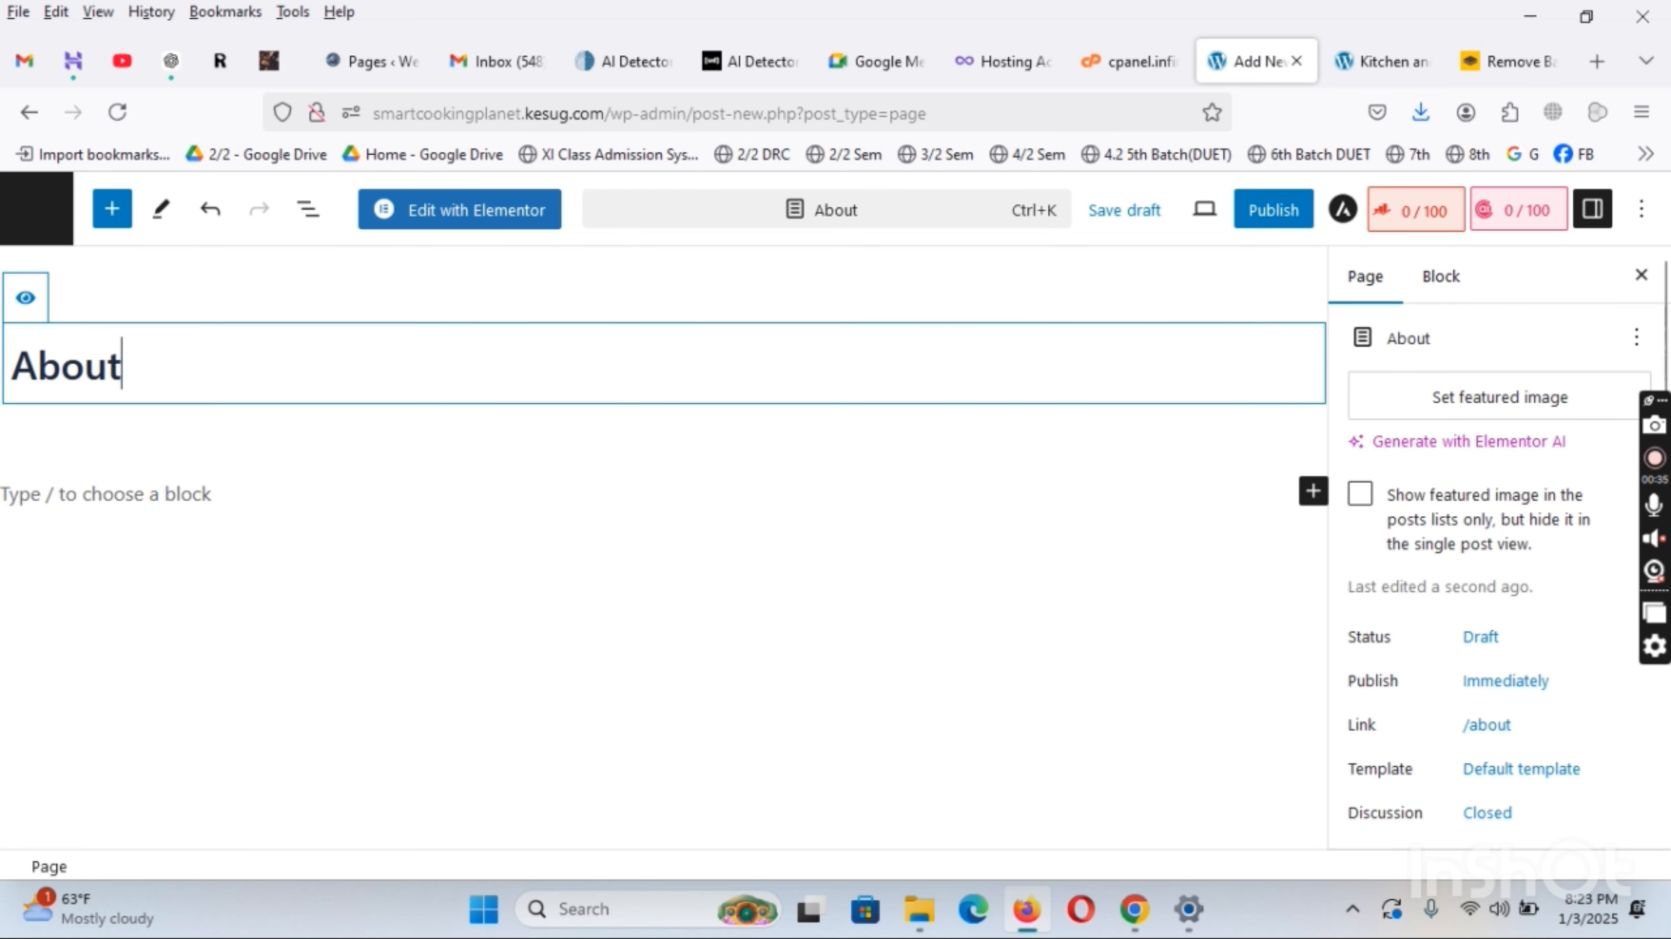
{"action": "left_click", "coordinate": [1274, 217]}
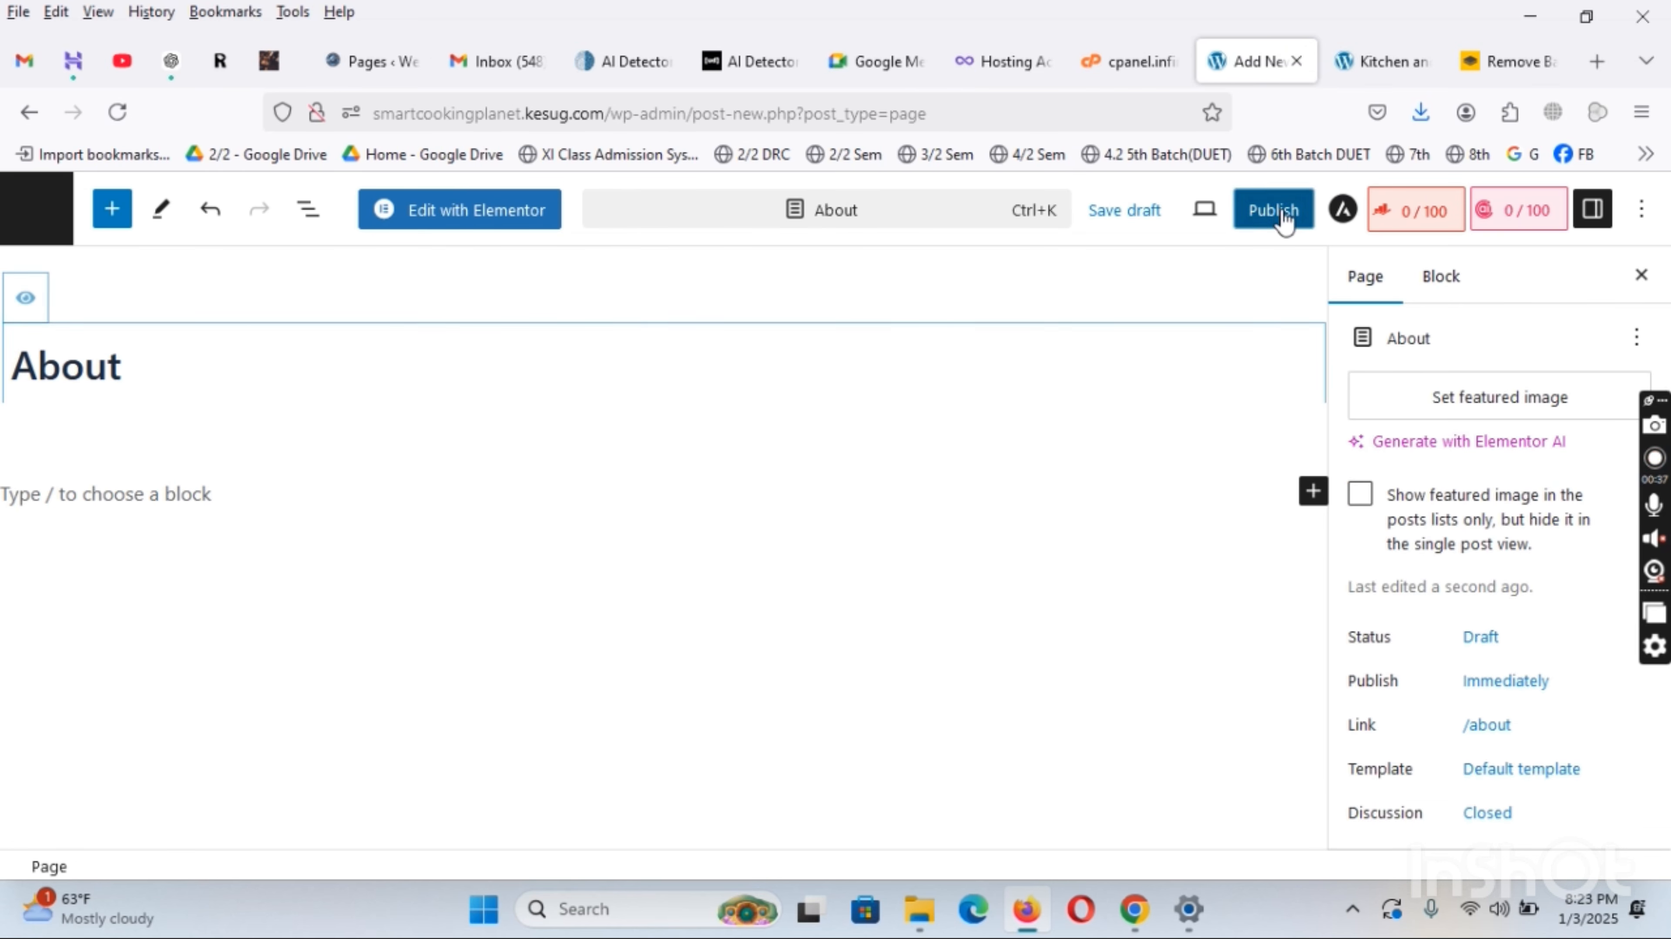
{"action": "left_click", "coordinate": [1407, 207]}
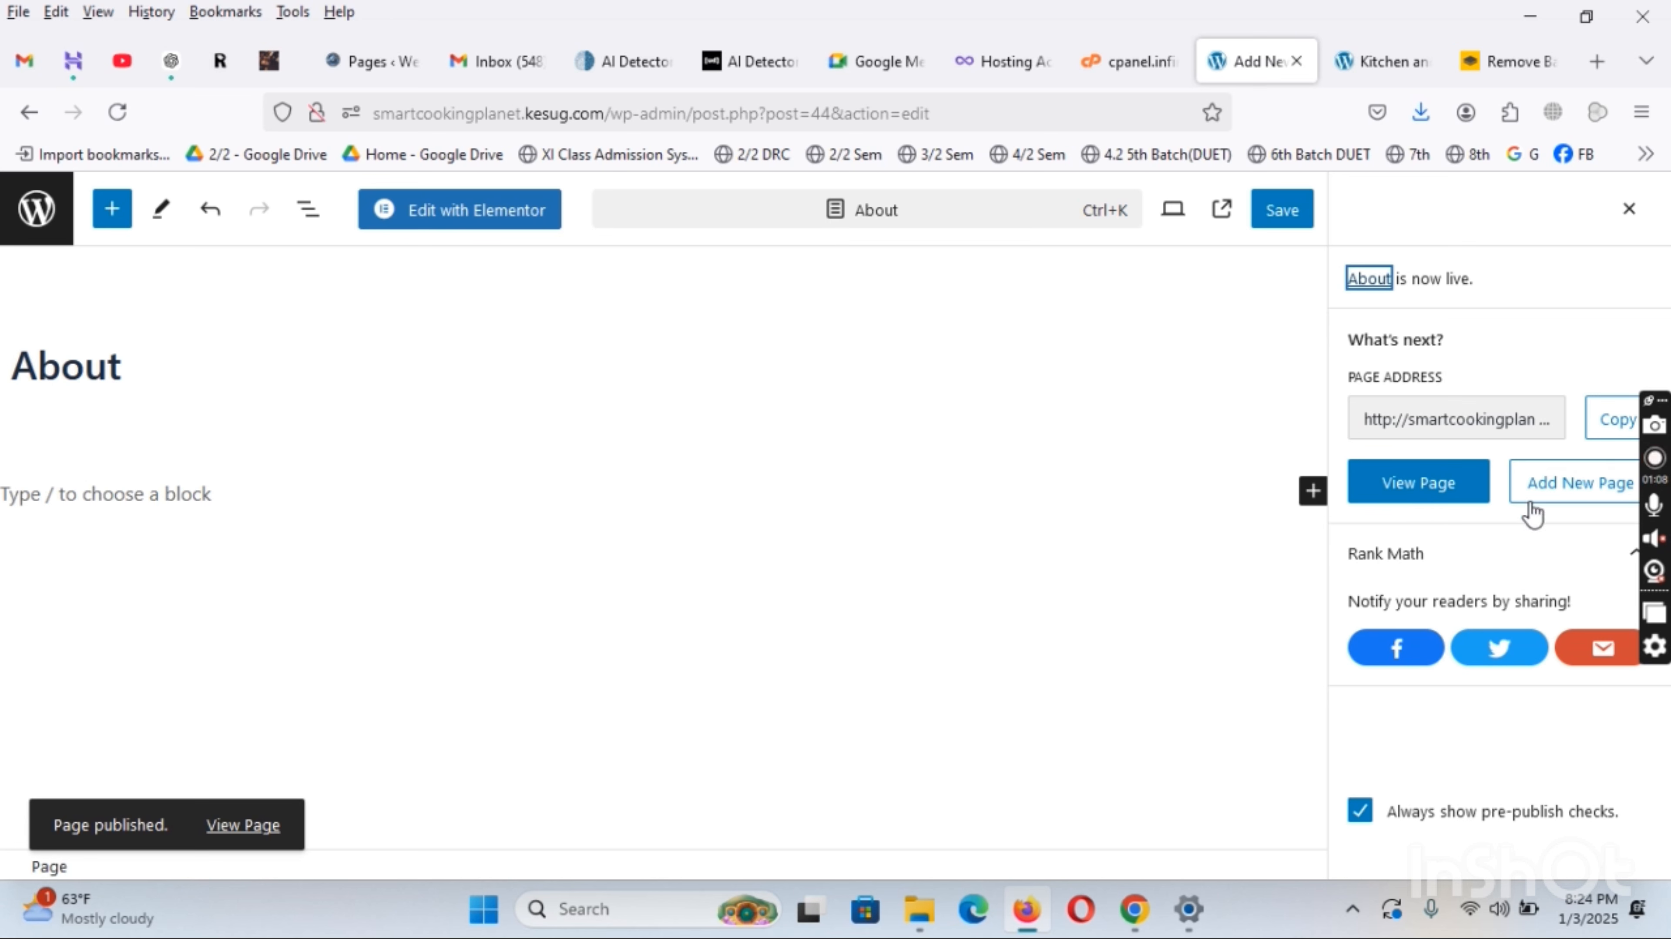
Start another new blank page from the Pages list
{"action": "left_click", "coordinate": [1552, 500]}
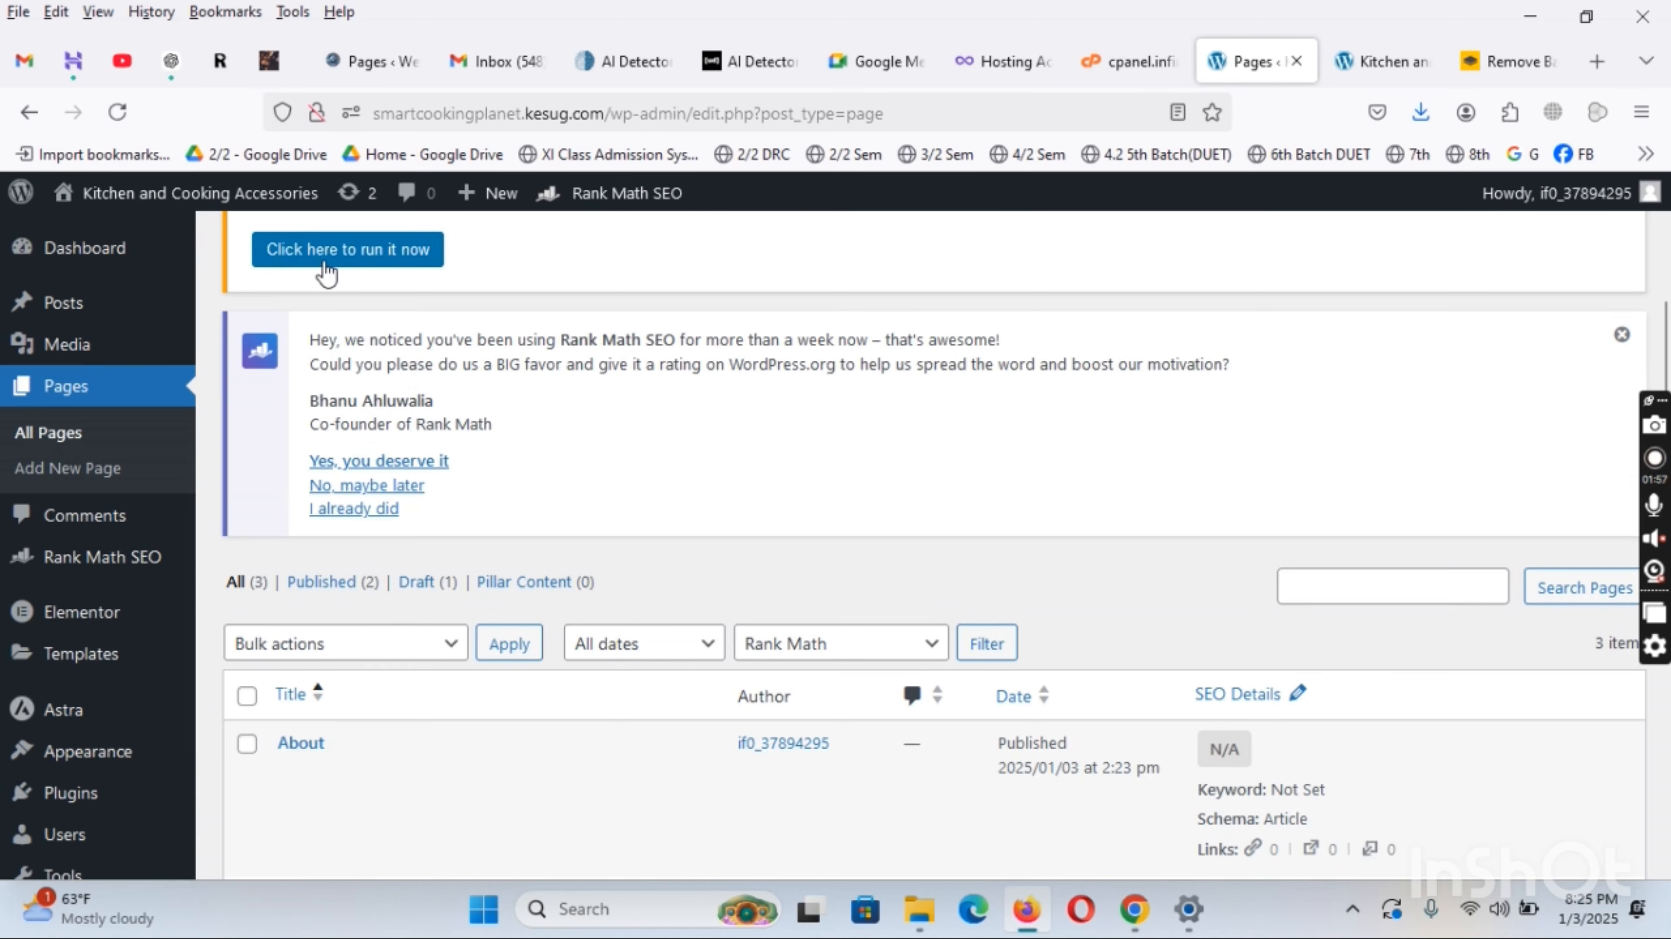
{"action": "scroll", "coordinate": [326, 269], "scroll_direction": "up", "scroll_amount": 3}
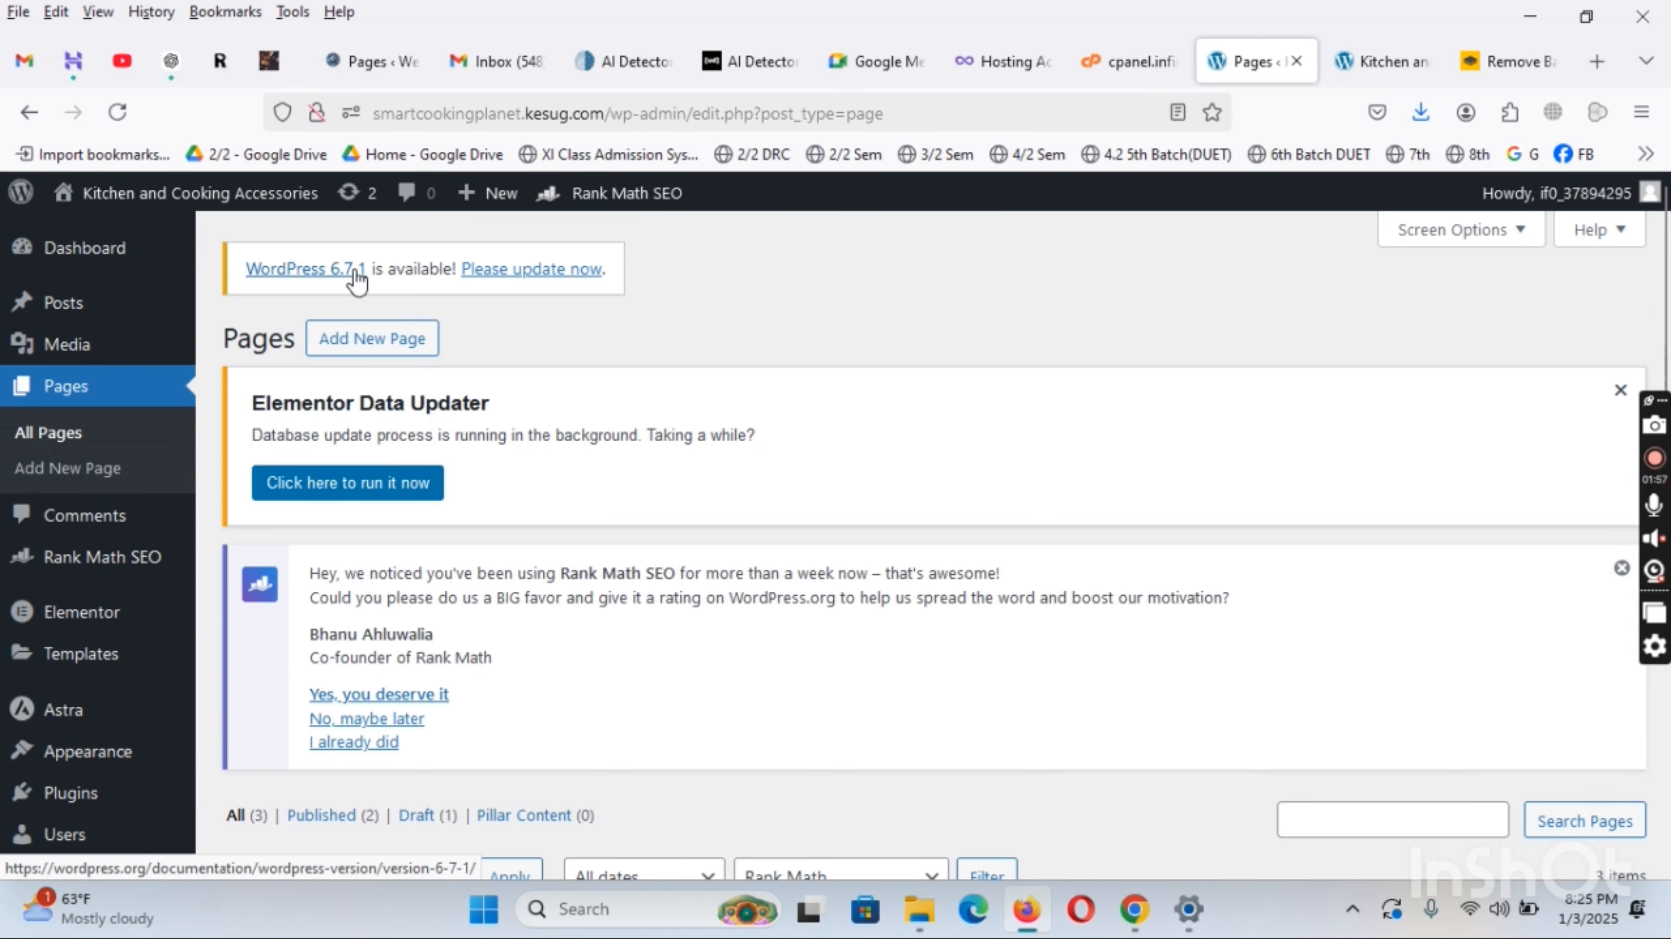
{"action": "left_click", "coordinate": [358, 340]}
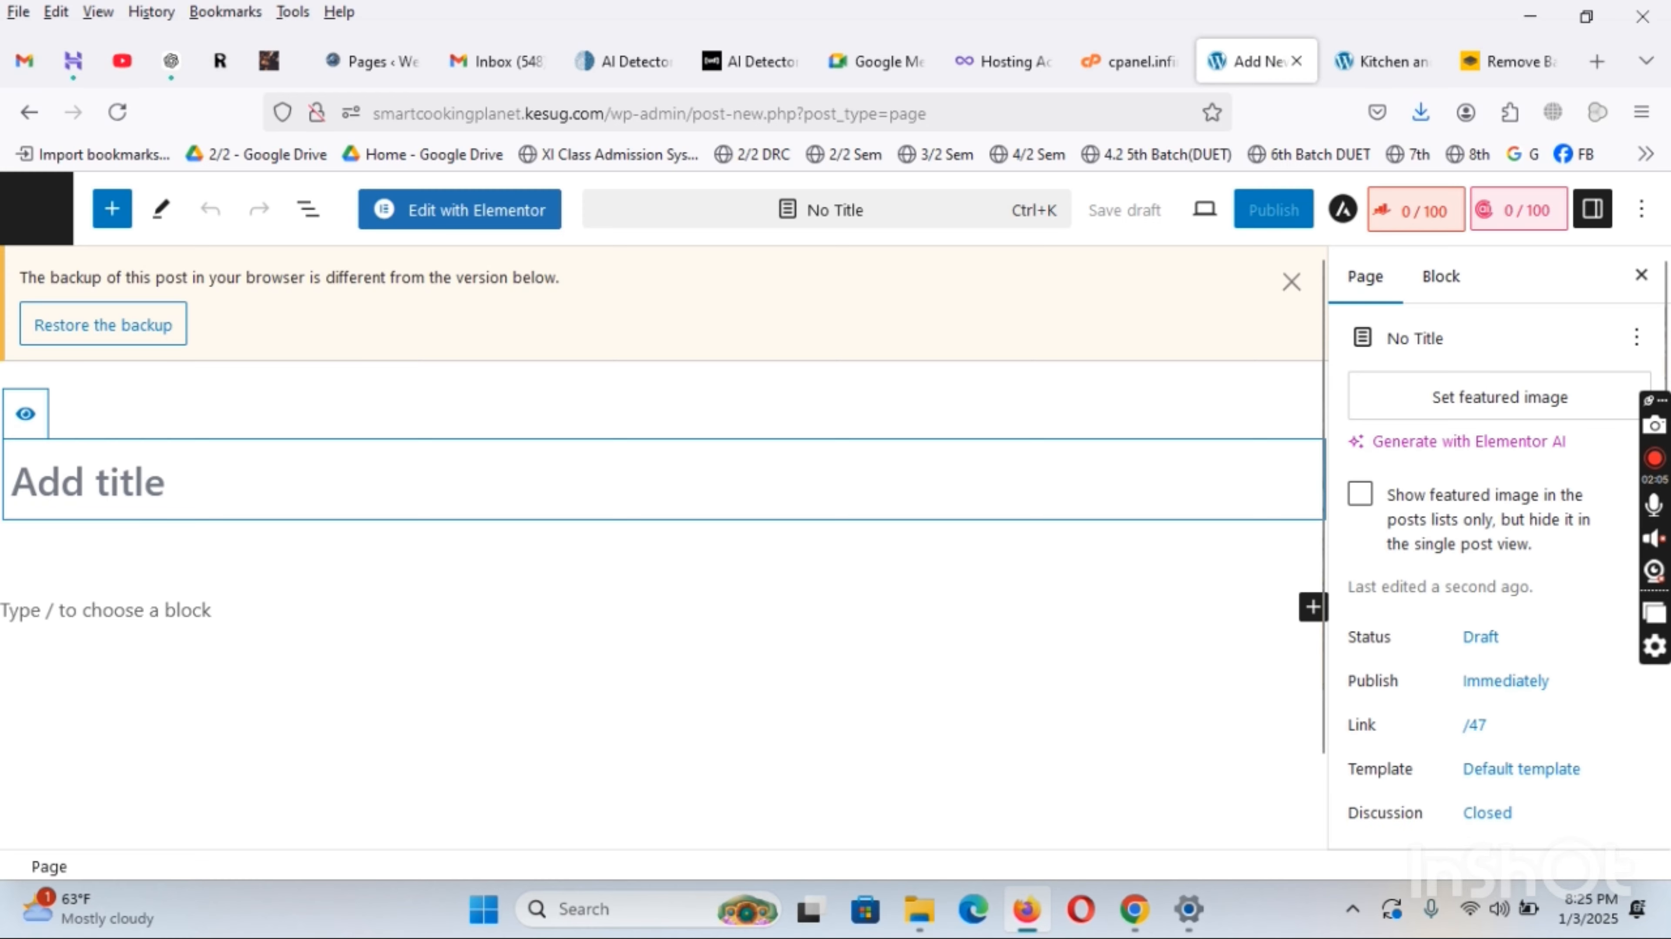
{"action": "type", "text": "ffi]]]"}
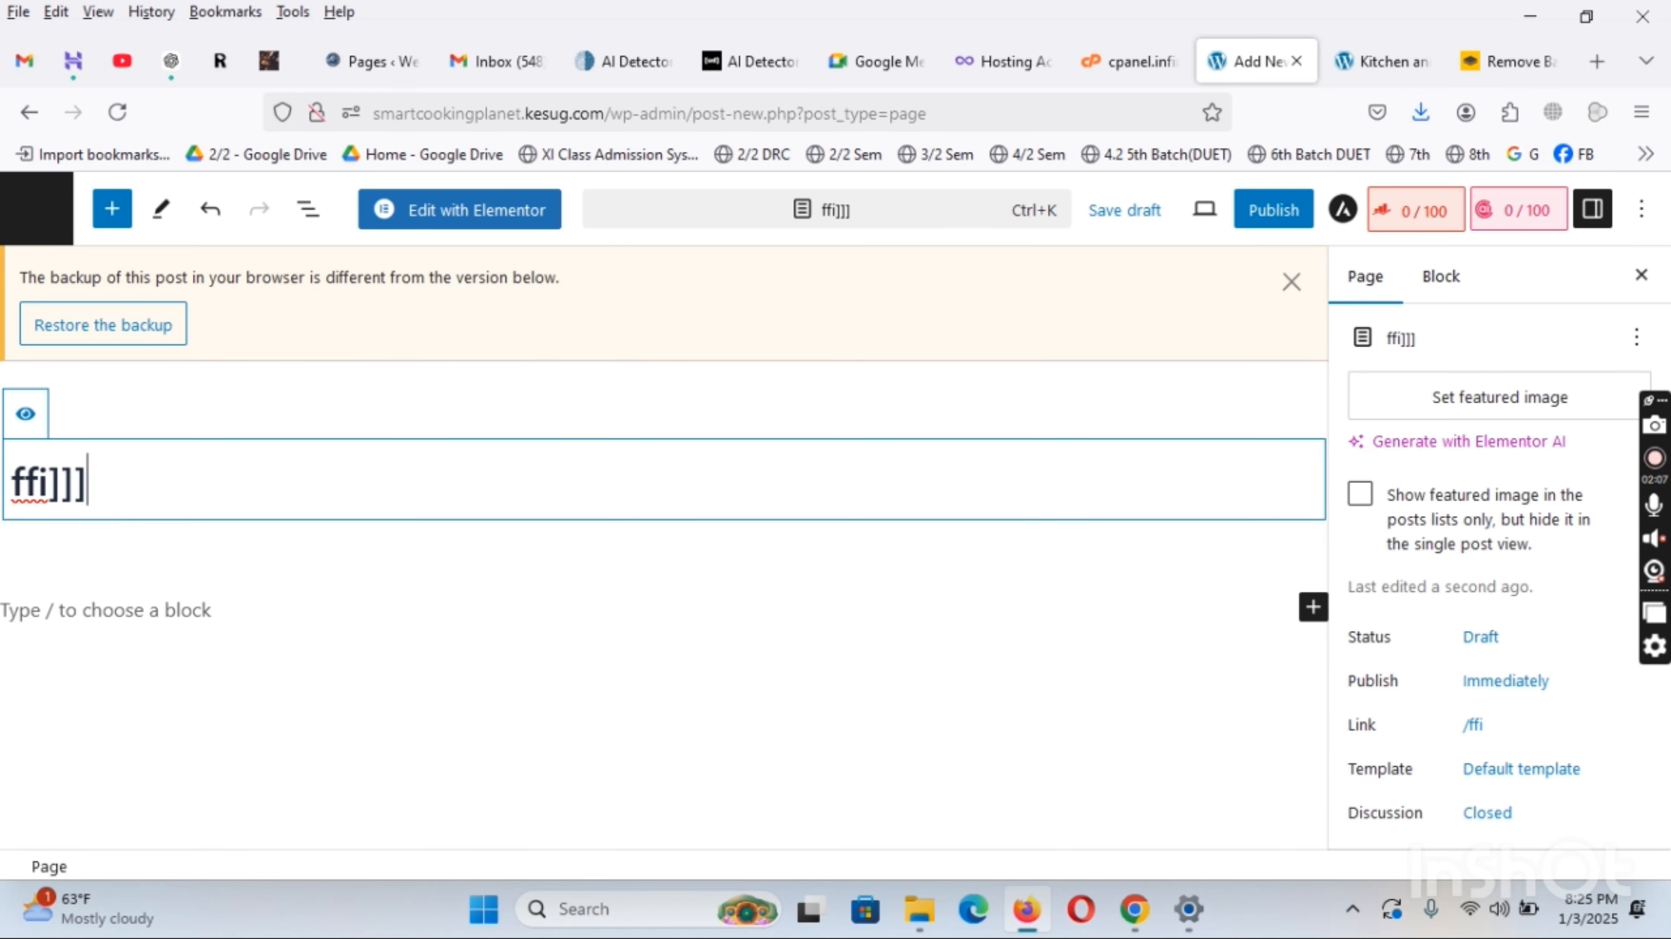
{"action": "key", "text": "BackSpace"}
{"action": "key", "text": "BackSpace"}
{"action": "key", "text": "BackSpace"}
{"action": "key", "text": "BackSpace"}
{"action": "key", "text": "BackSpace"}
{"action": "key", "text": "BackSpace"}
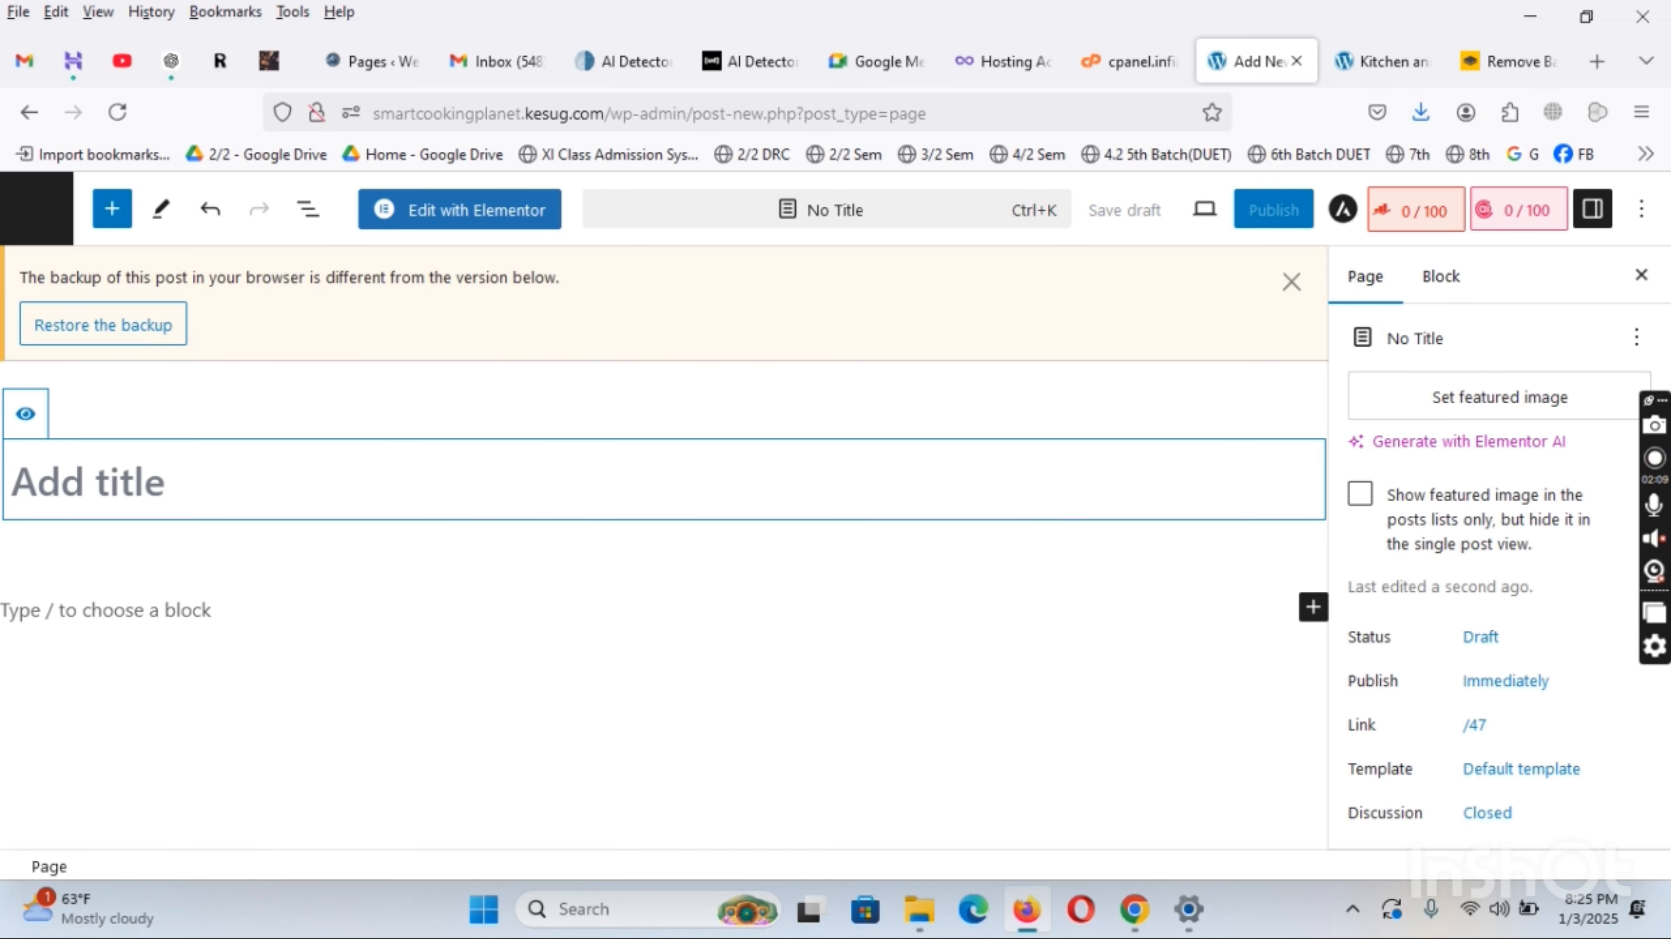
Title the new page "Affiliate Disclosure" and publish it
{"action": "type", "text": "Affi"}
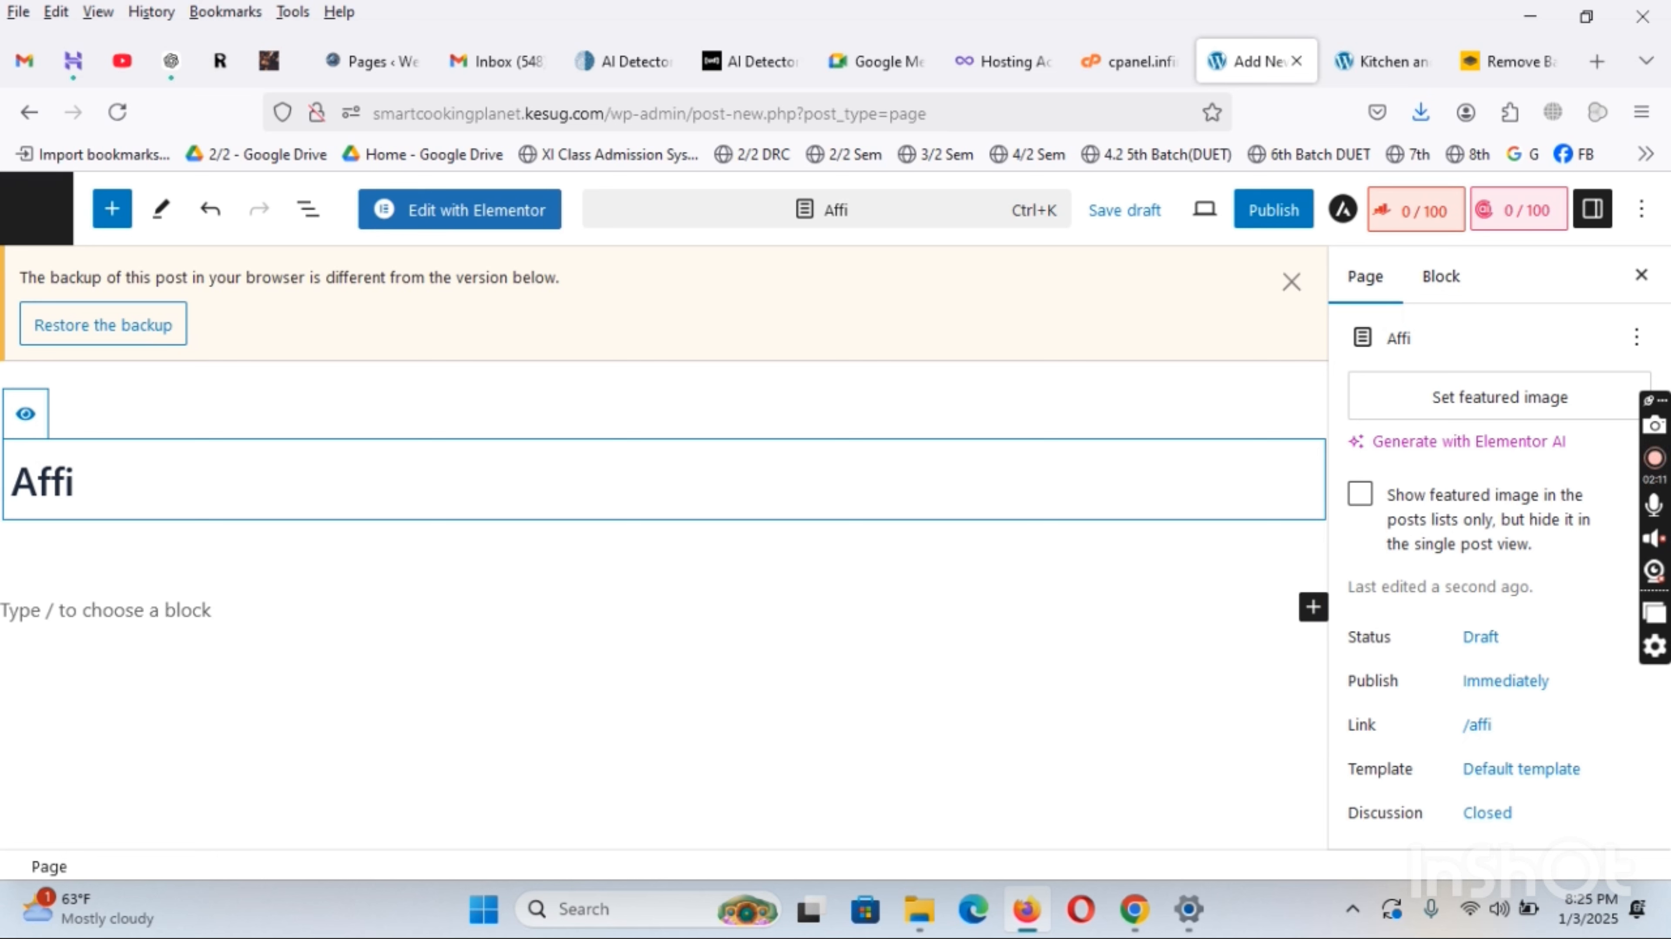
{"action": "type", "text": "liate D"}
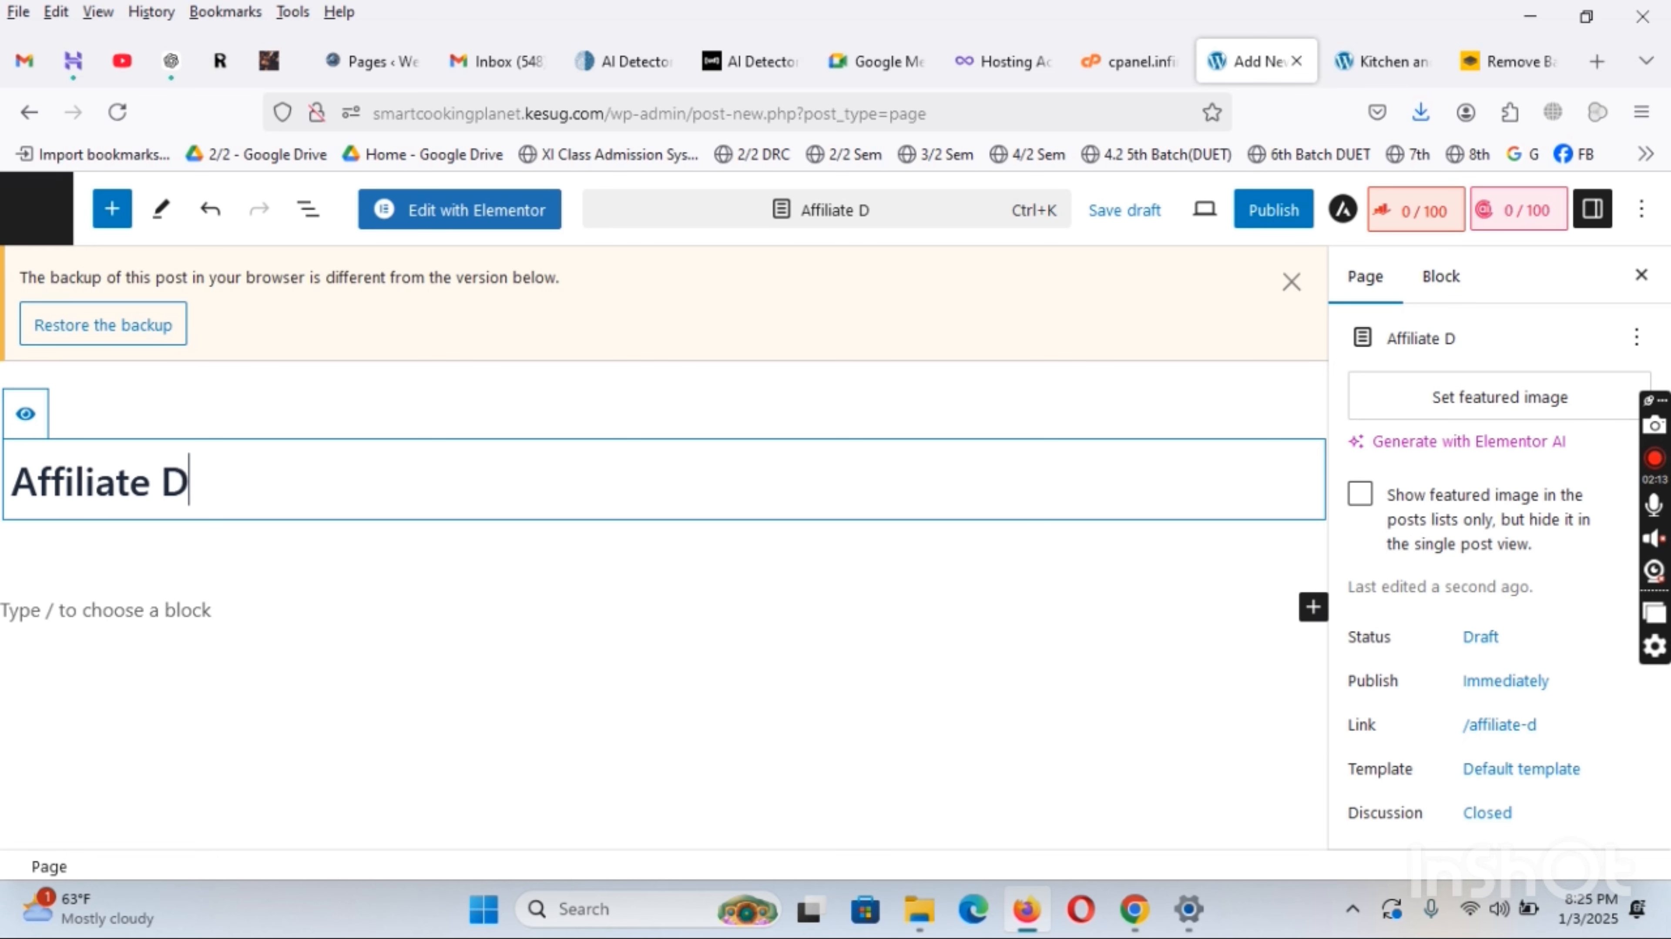
{"action": "type", "text": "isclous"}
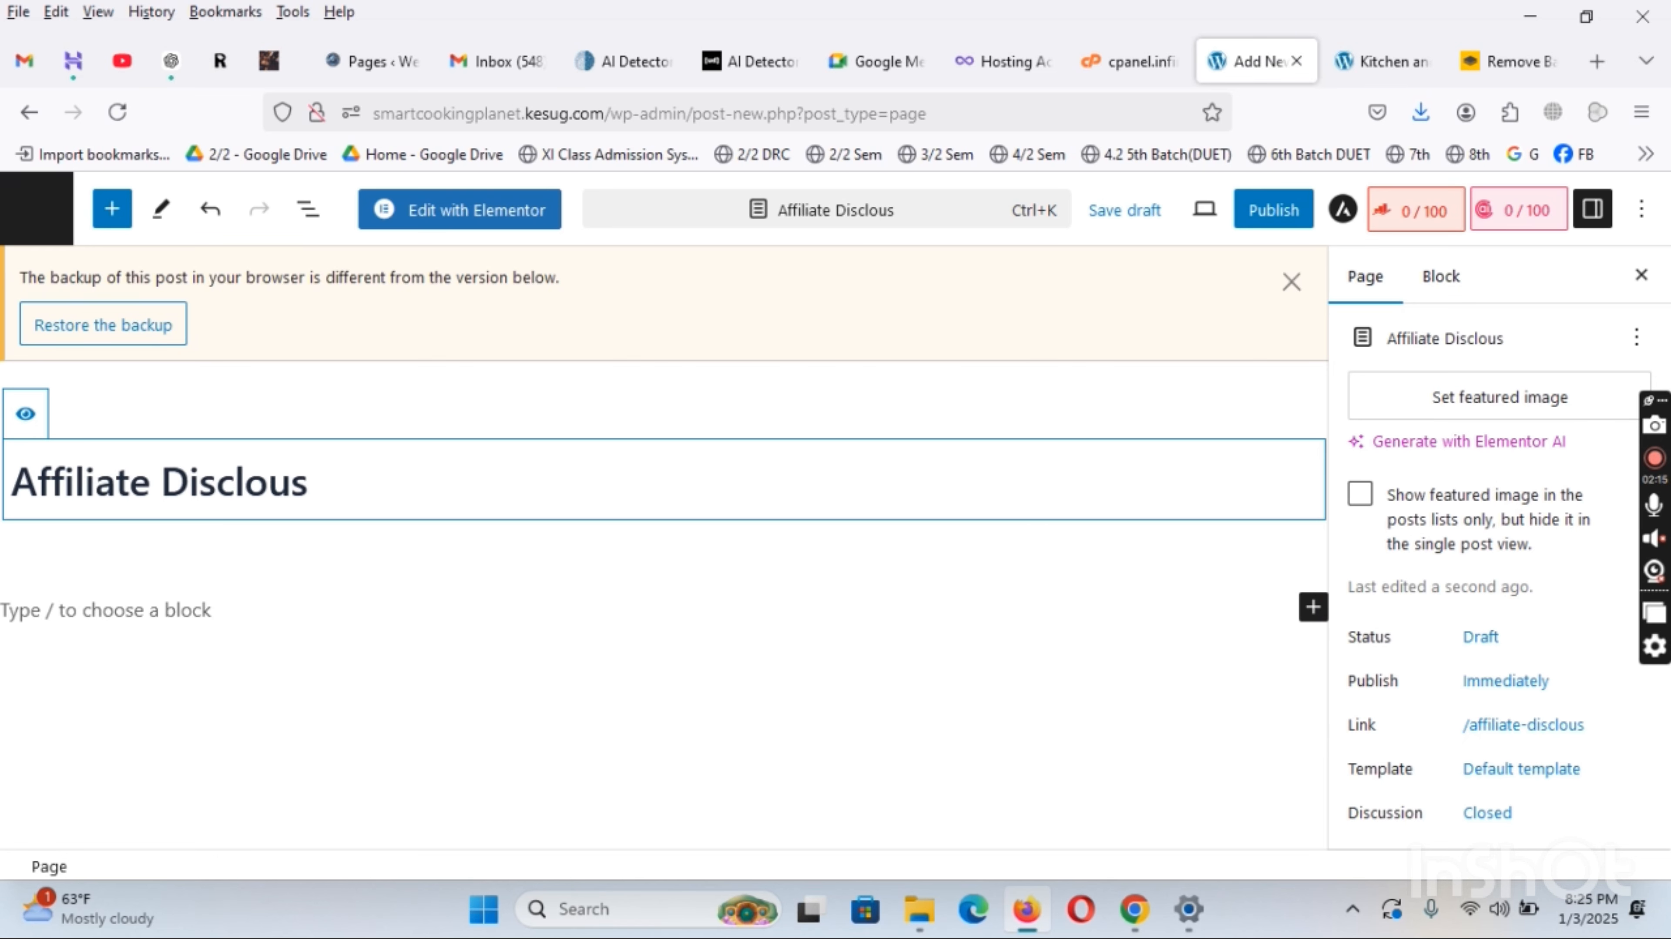
{"action": "key", "text": "BackSpace"}
{"action": "key", "text": "BackSpace"}
{"action": "type", "text": "sure"}
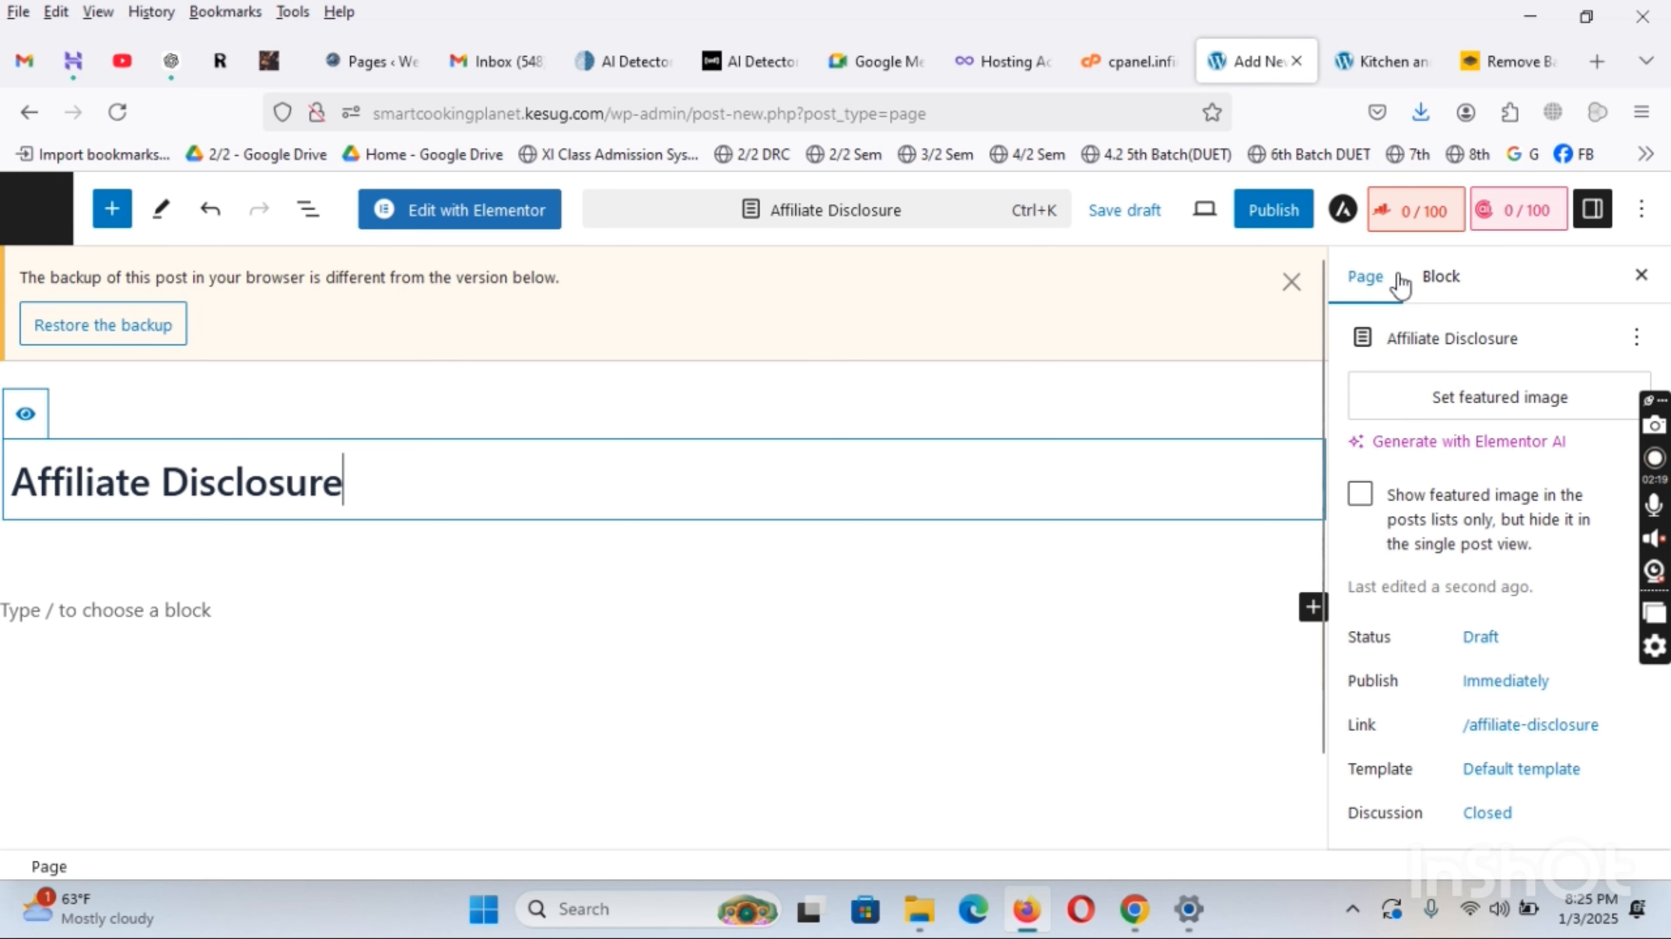
{"action": "left_click", "coordinate": [1292, 213]}
{"action": "left_click", "coordinate": [1403, 214]}
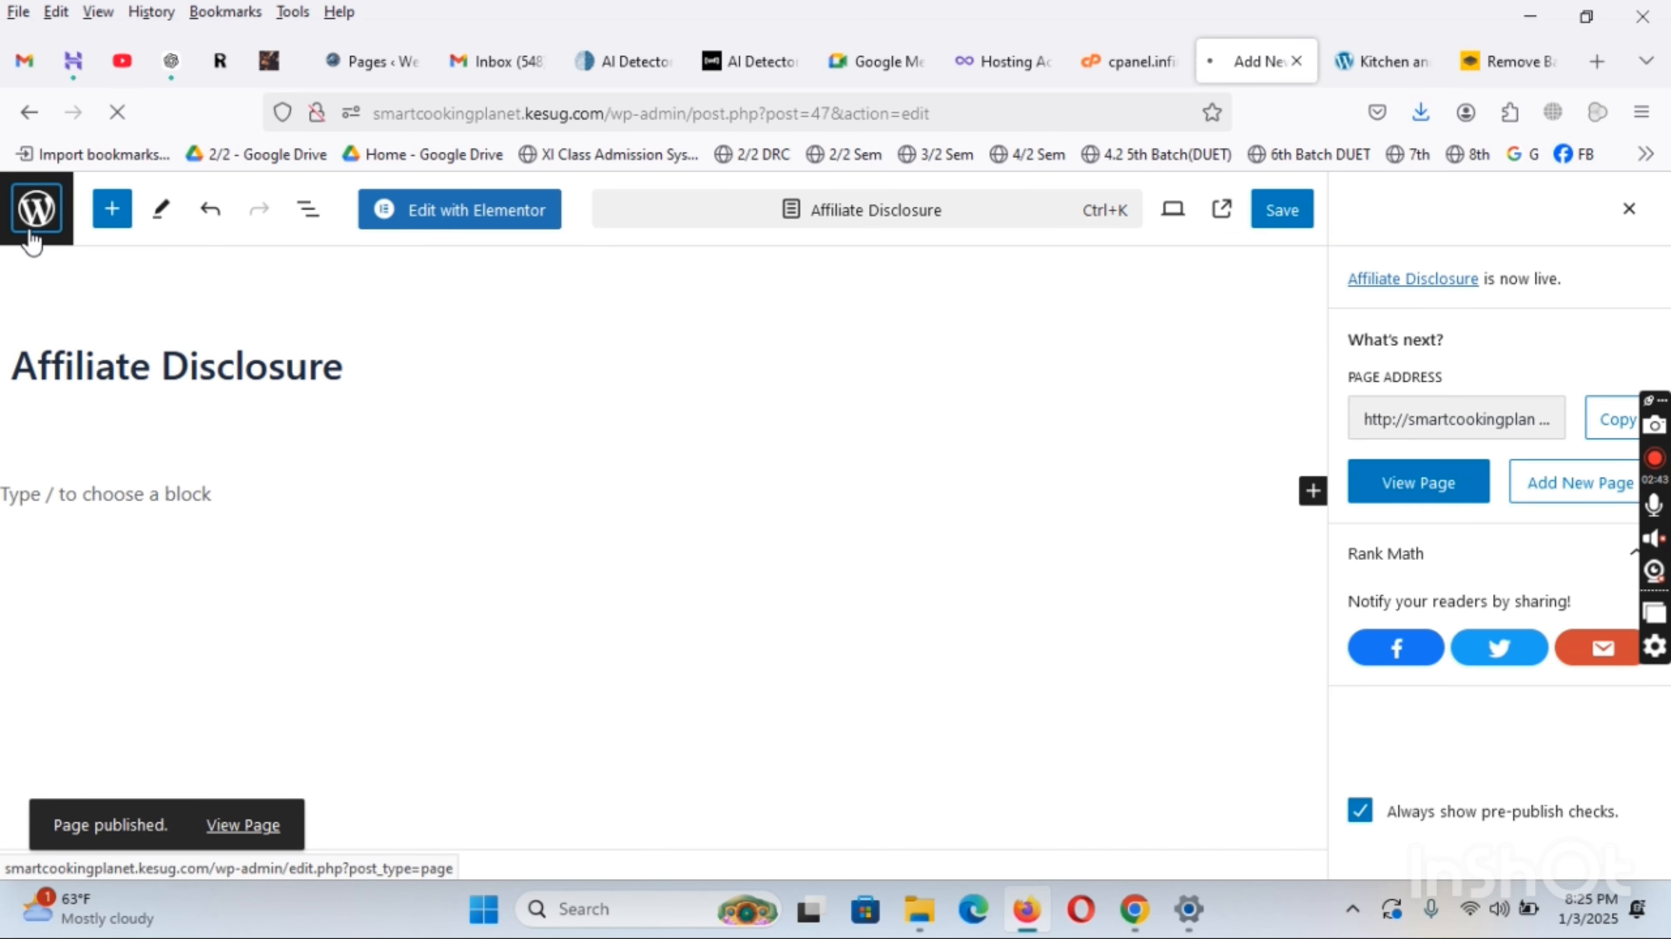
Examine the footer at the end of the live homepage
{"action": "left_click", "coordinate": [1400, 59]}
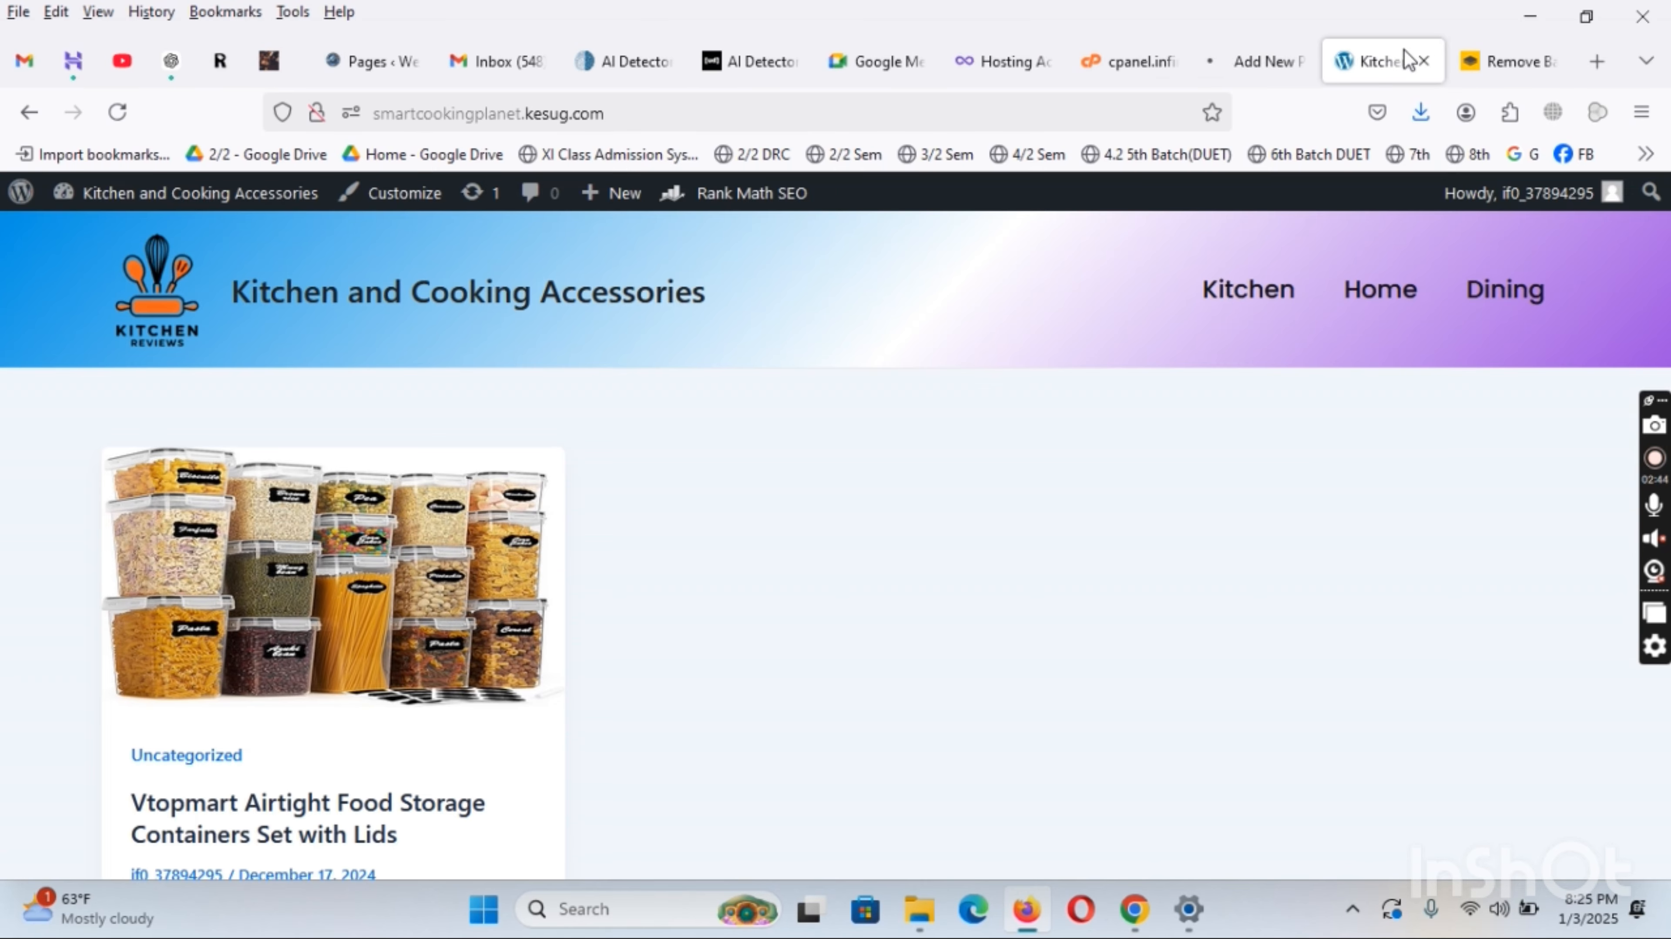
{"action": "left_click", "coordinate": [1252, 66]}
{"action": "left_click", "coordinate": [1347, 61]}
{"action": "scroll", "coordinate": [972, 628], "scroll_direction": "down", "scroll_amount": 5}
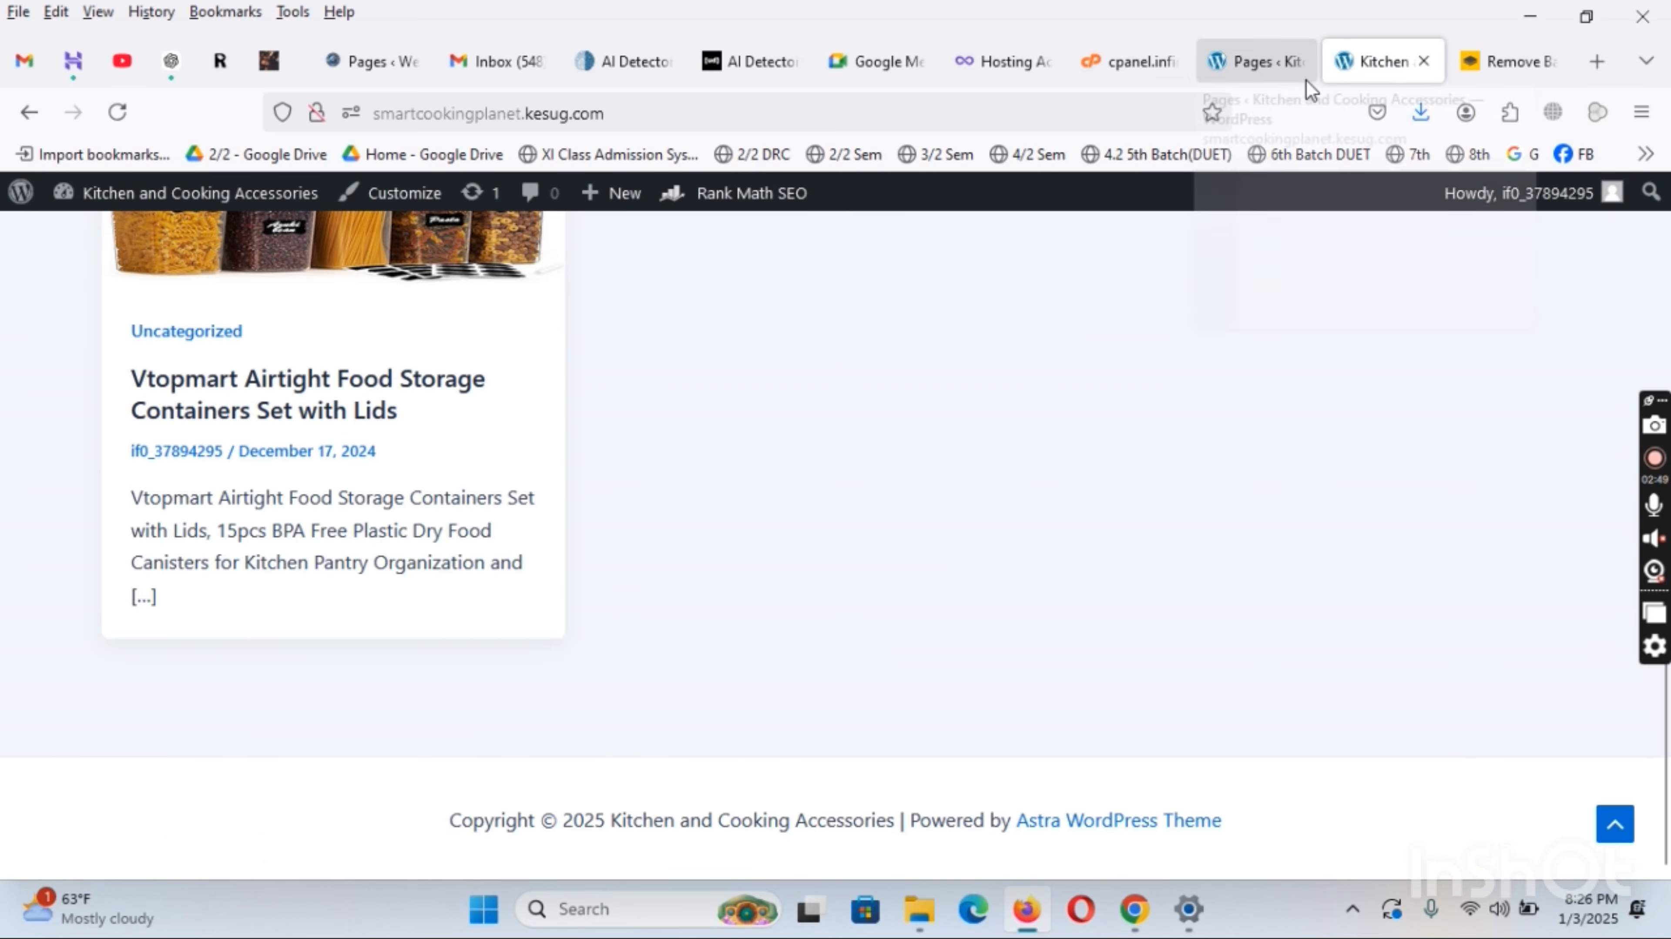
Reopen the customizer from the dashboard and set the Below Footer row to 2 columns in the Footer Builder
{"action": "left_click", "coordinate": [1274, 66]}
{"action": "scroll", "coordinate": [79, 605], "scroll_direction": "down", "scroll_amount": 3}
{"action": "mouse_move", "coordinate": [79, 637]}
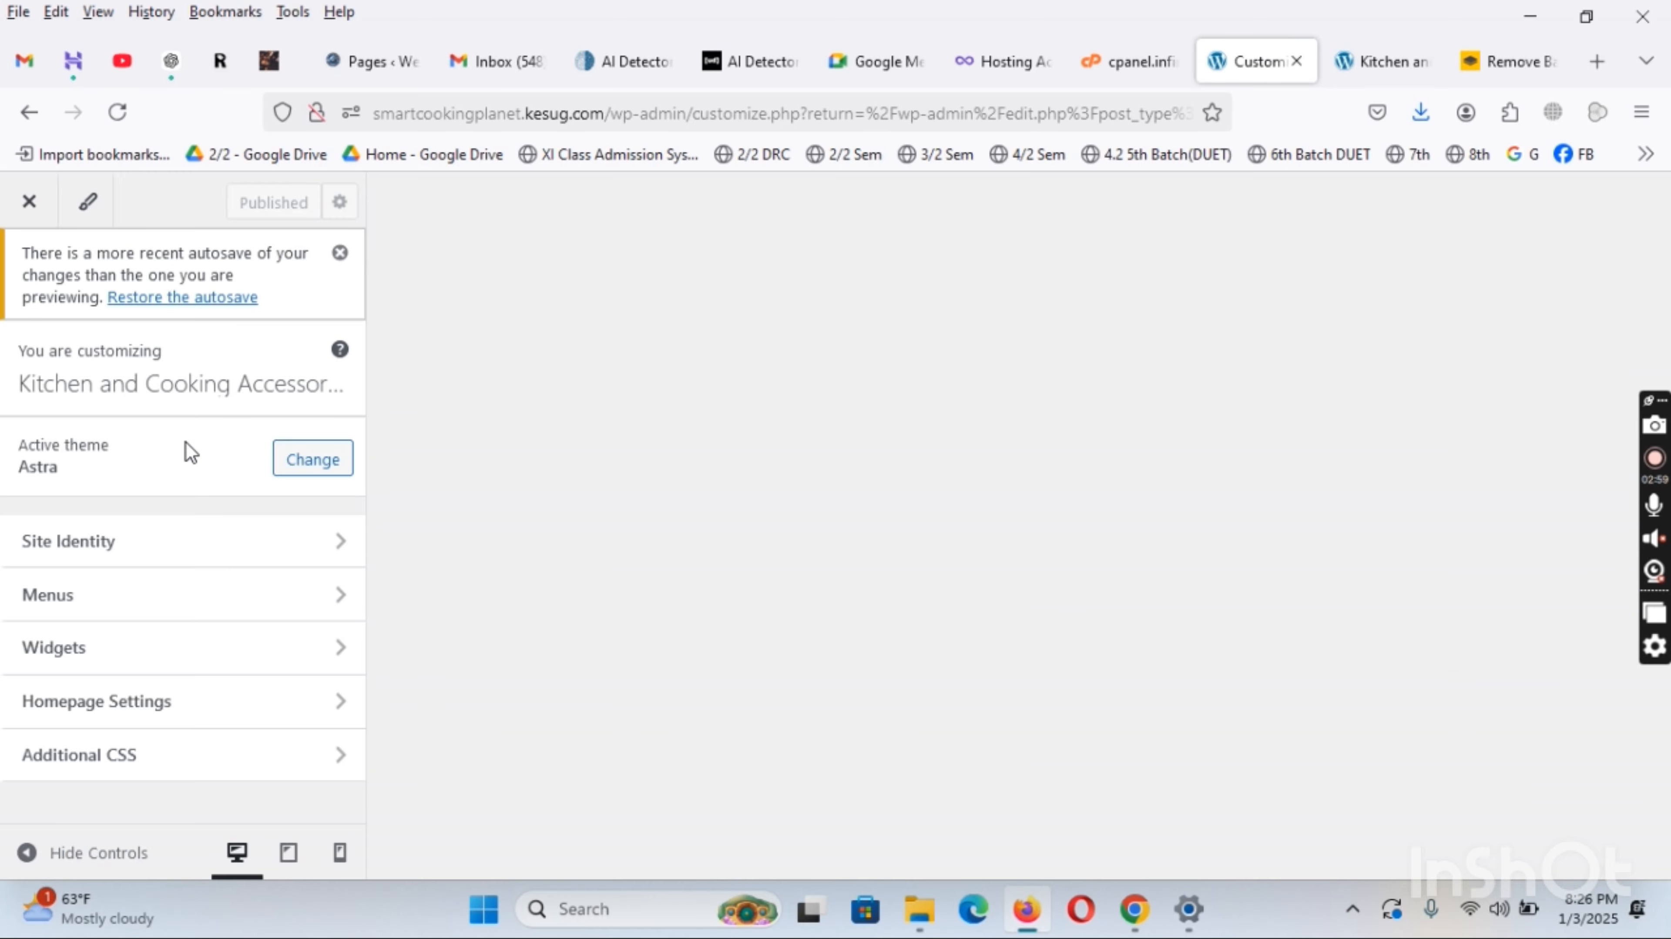
{"action": "scroll", "coordinate": [128, 742], "scroll_direction": "down", "scroll_amount": 1}
{"action": "scroll", "coordinate": [129, 751], "scroll_direction": "down", "scroll_amount": 5}
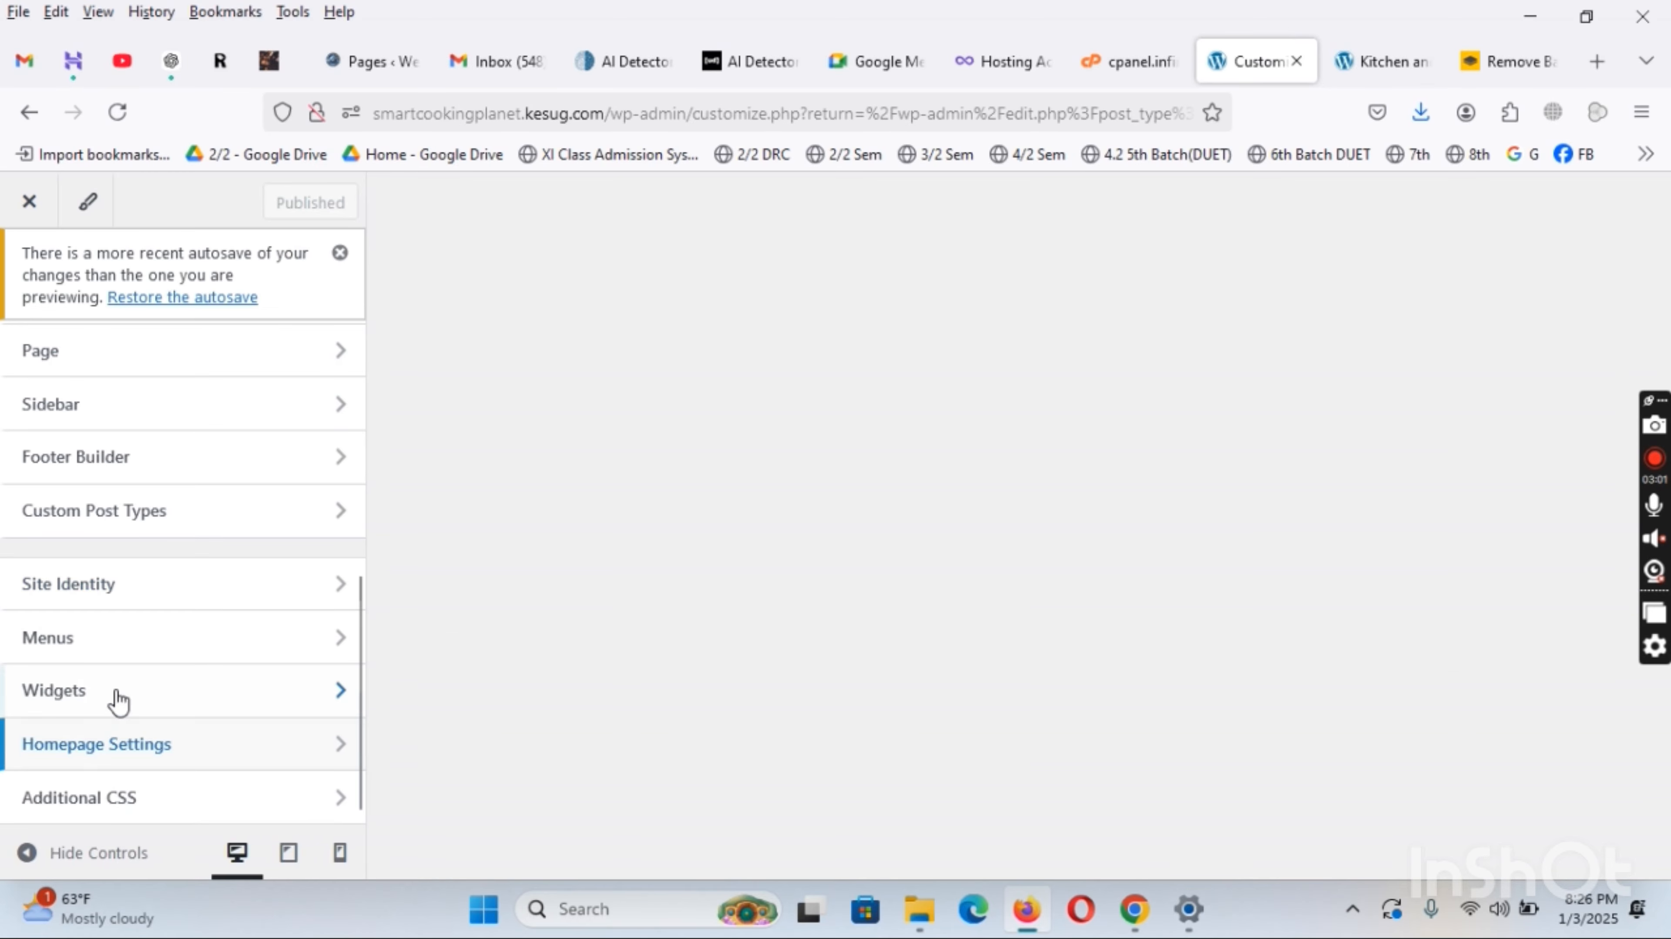
{"action": "left_click", "coordinate": [102, 468]}
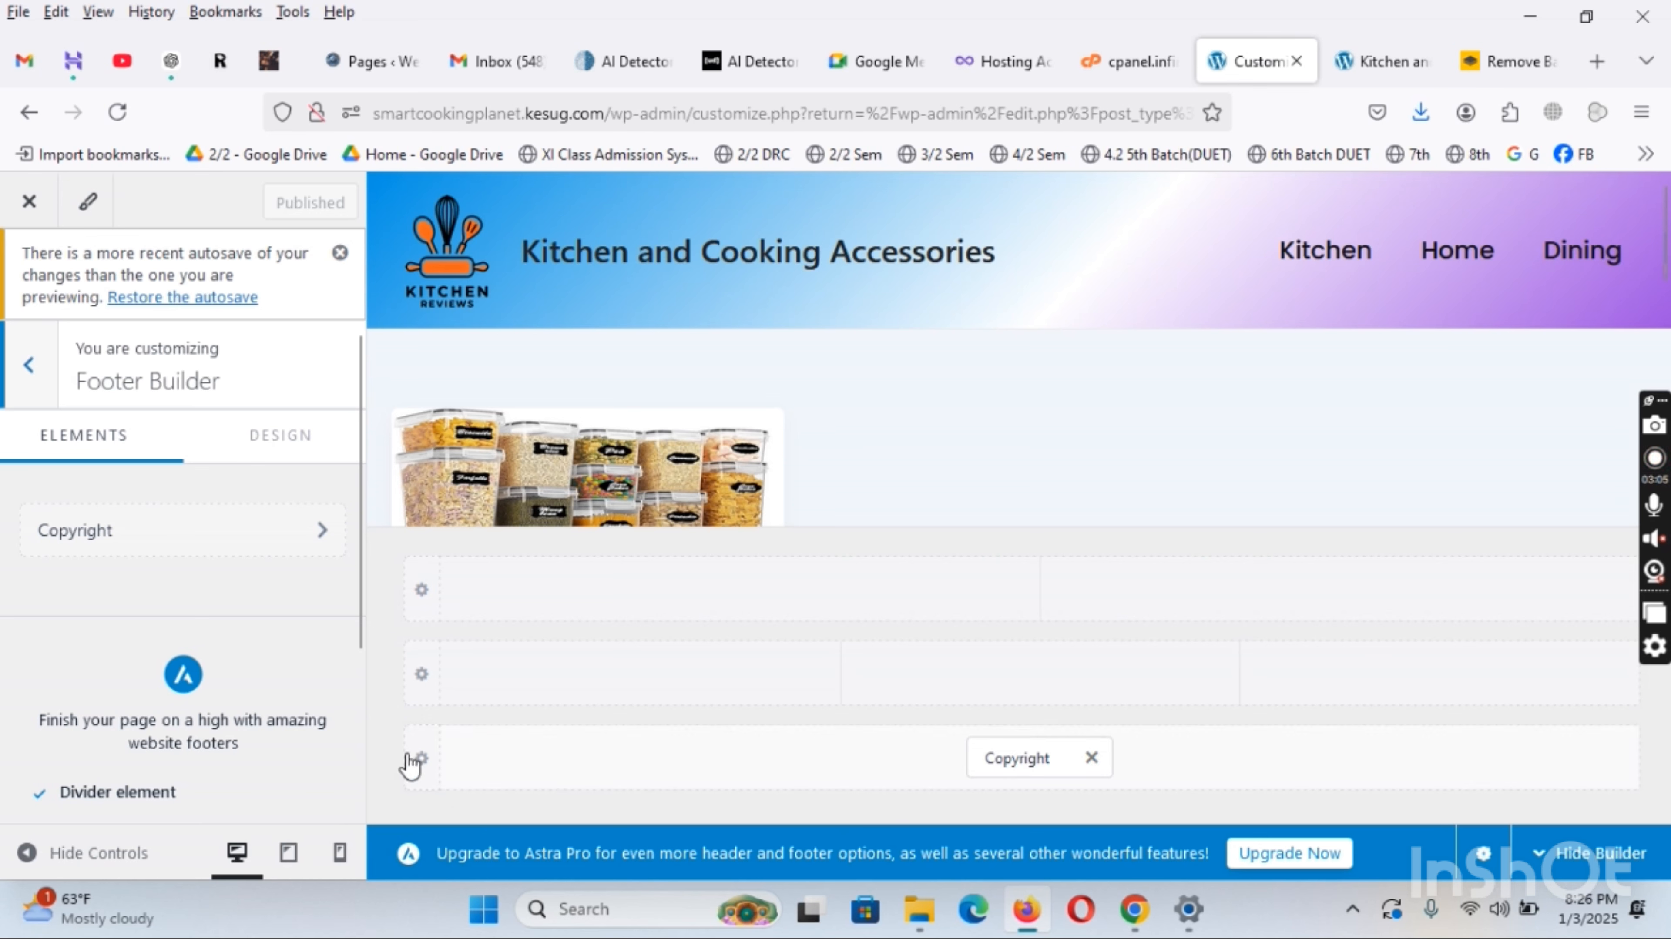
{"action": "left_click", "coordinate": [421, 758]}
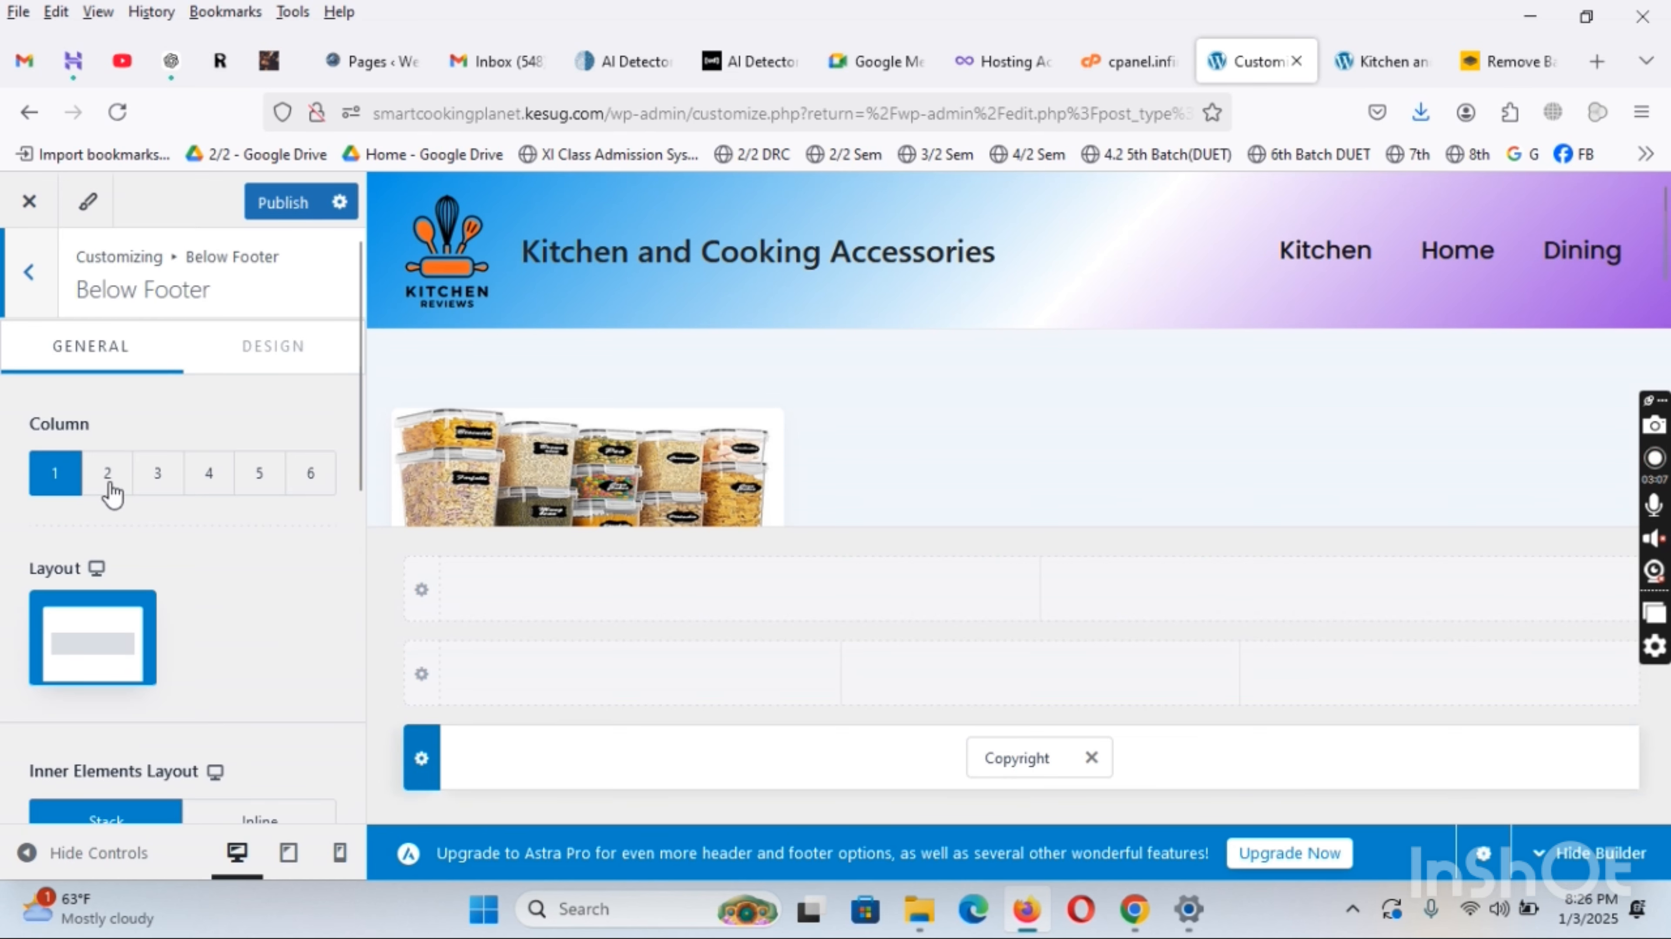
{"action": "left_click", "coordinate": [109, 490]}
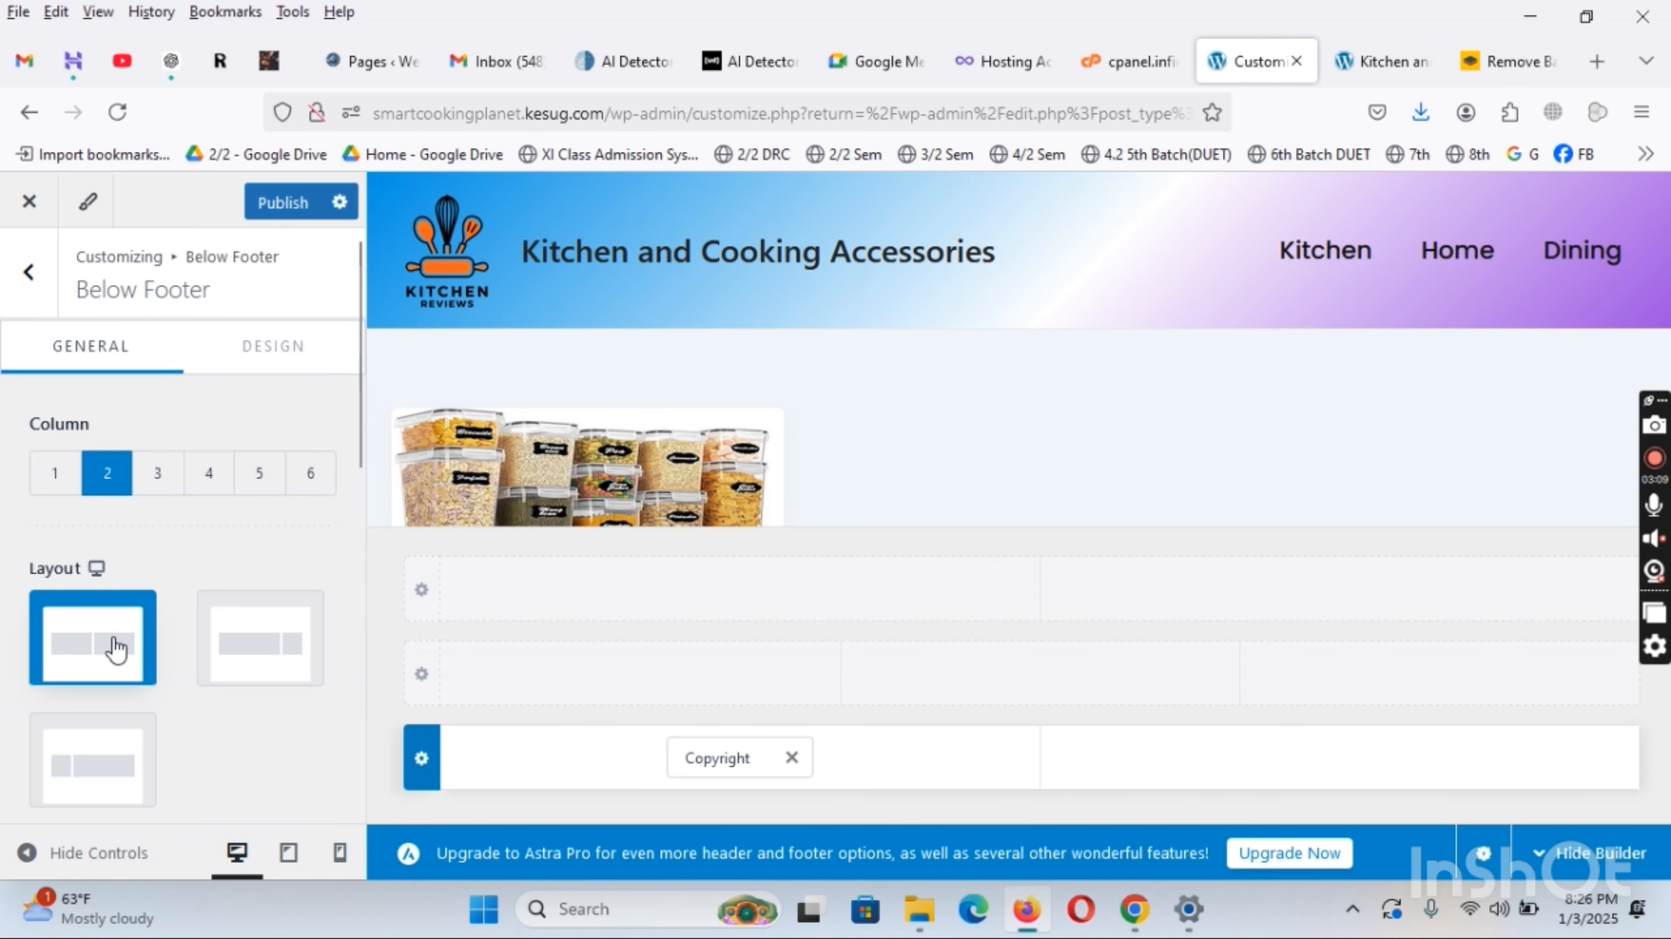
Open the Copyright element's settings and compare its text with the footer on the live site
{"action": "left_click", "coordinate": [715, 753]}
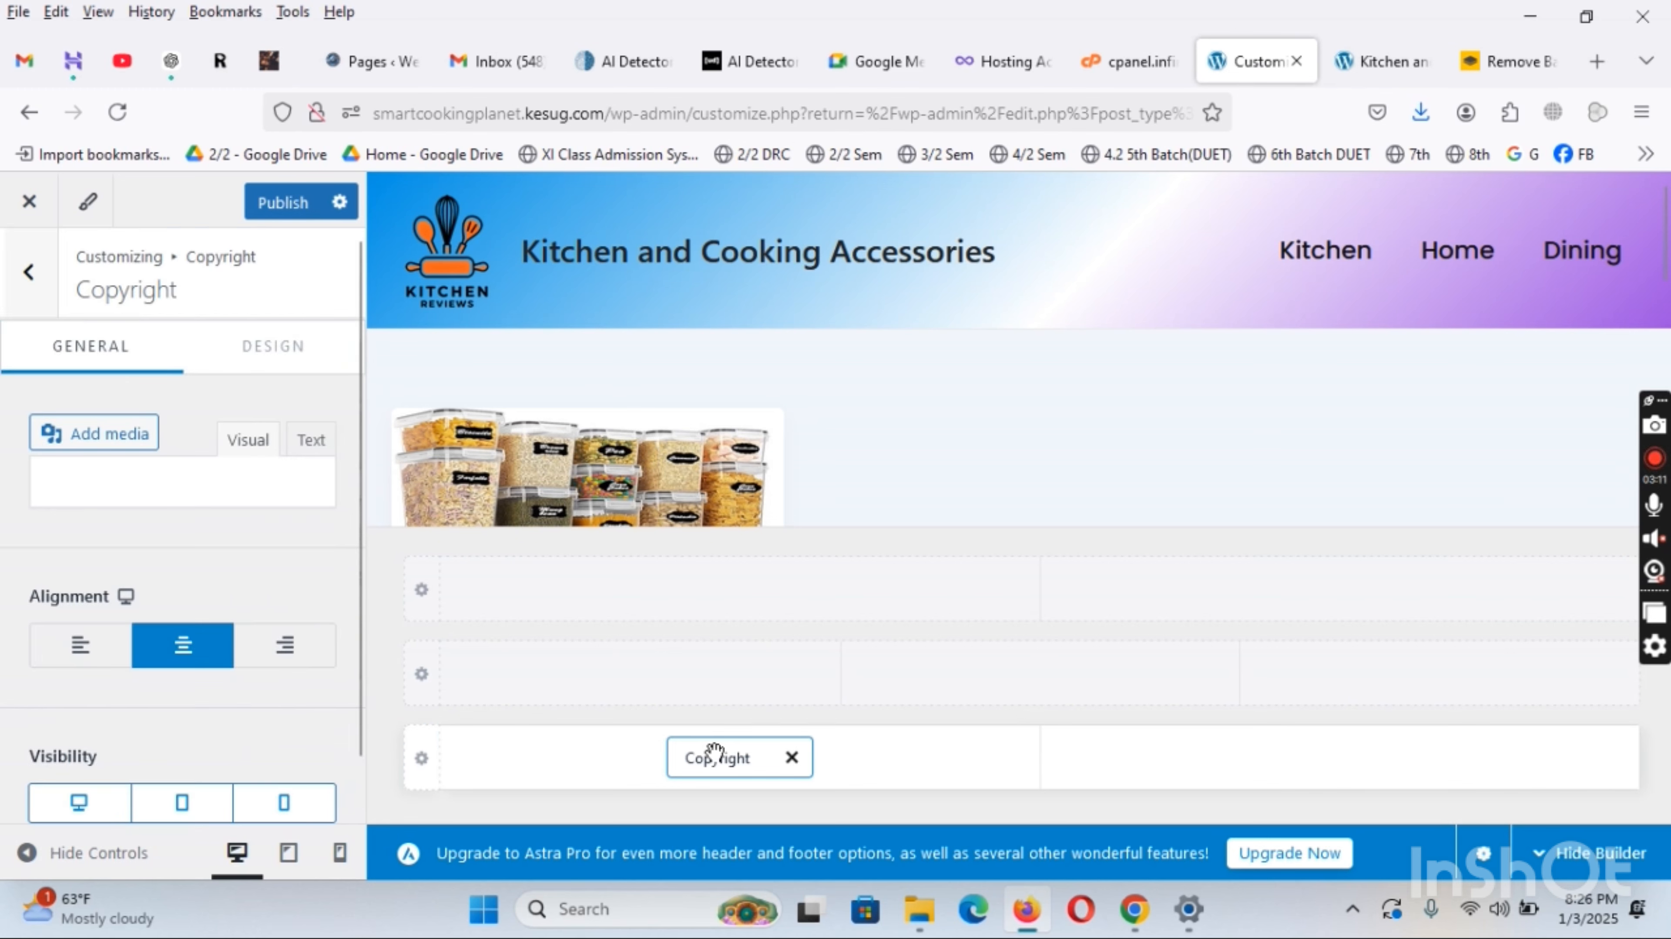
{"action": "scroll", "coordinate": [278, 622], "scroll_direction": "down", "scroll_amount": 2}
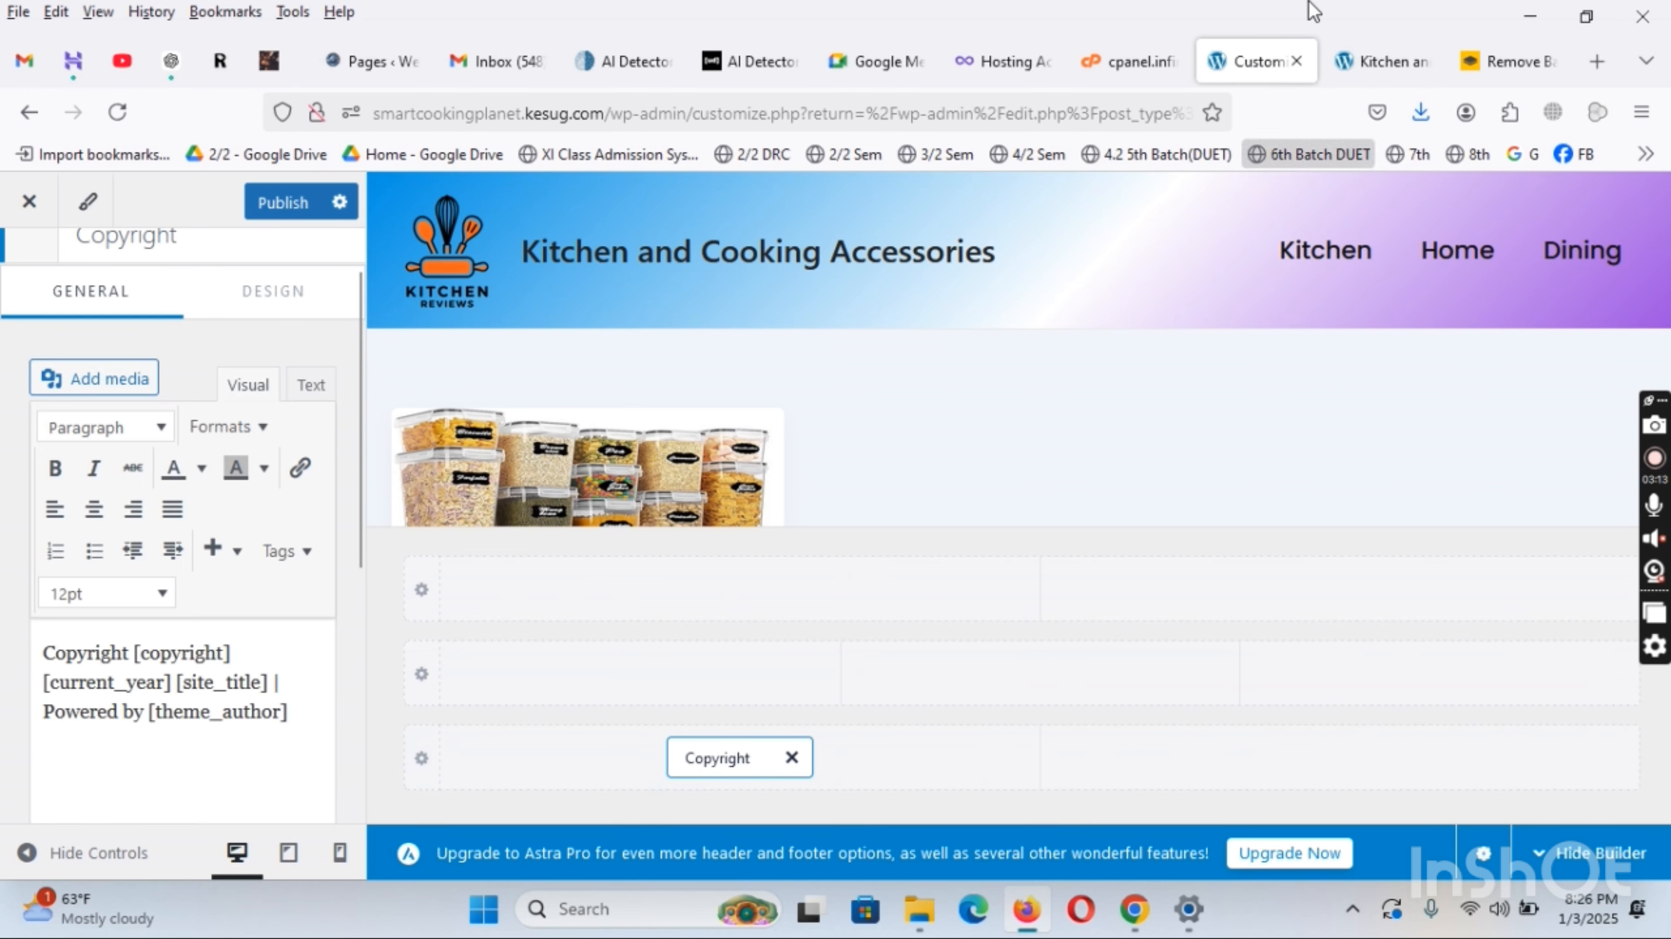
{"action": "left_click", "coordinate": [1381, 62]}
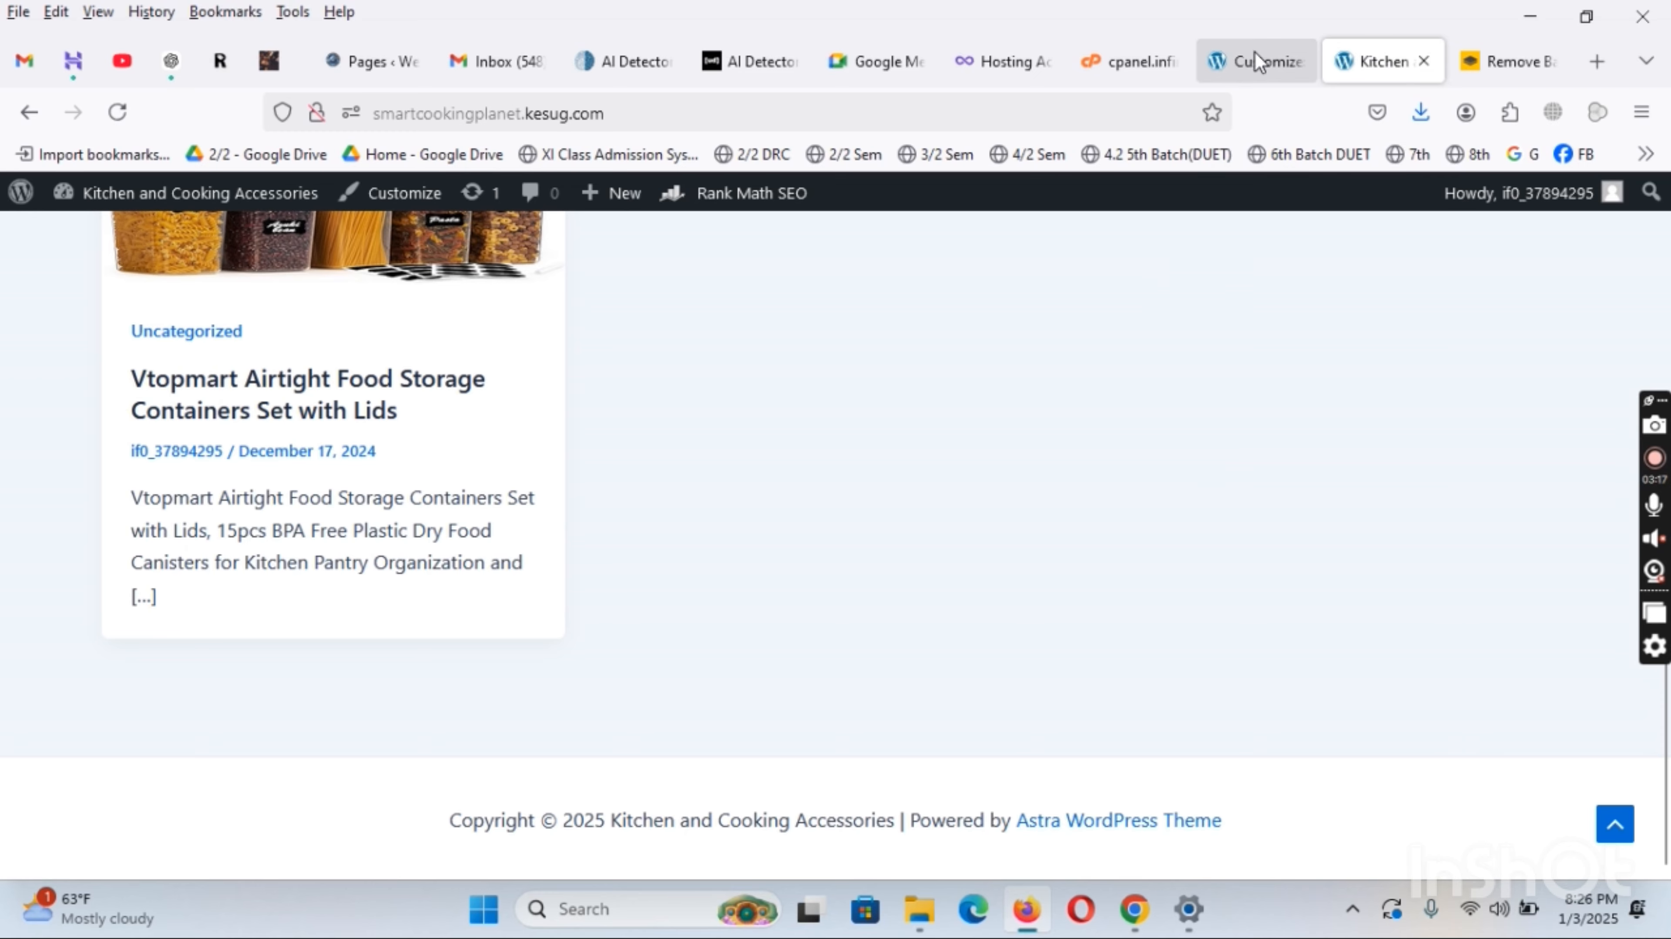
Return to the customizer and remove the "| Powered by" theme credit from the end of the Copyright element's text
{"action": "left_click", "coordinate": [1265, 61]}
{"action": "left_click_drag", "start_coordinate": [310, 712], "coordinate": [155, 714]}
{"action": "key", "text": "BackSpace"}
{"action": "key", "text": "BackSpace"}
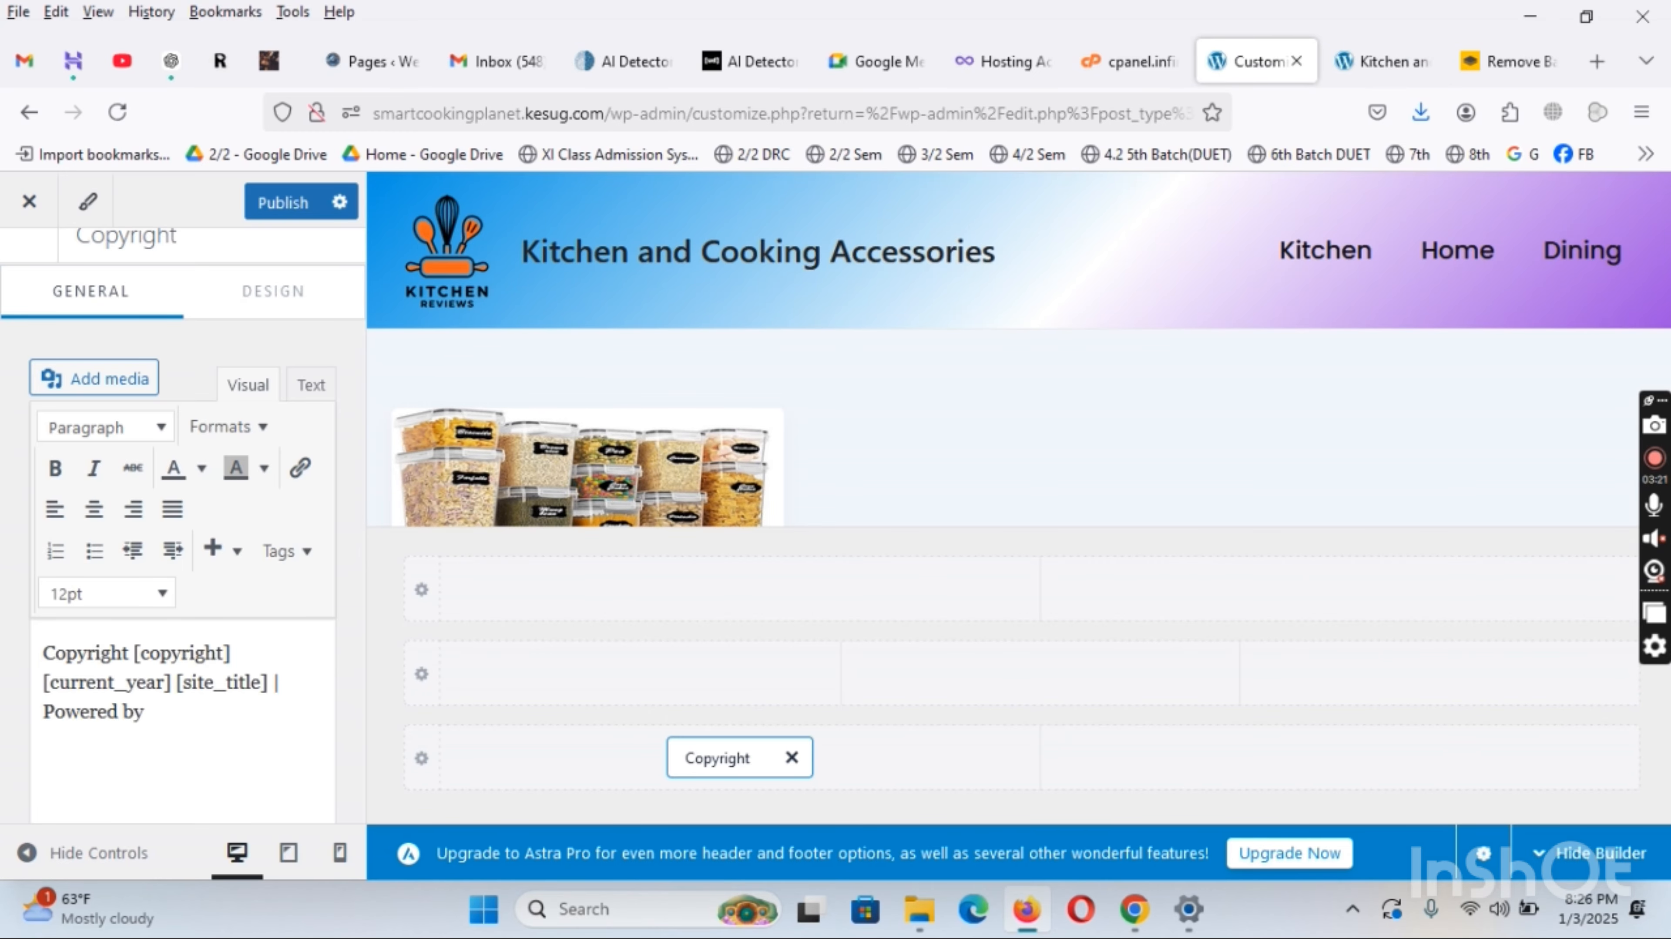
{"action": "key", "text": "BackSpace"}
{"action": "key", "text": "BackSpace"}
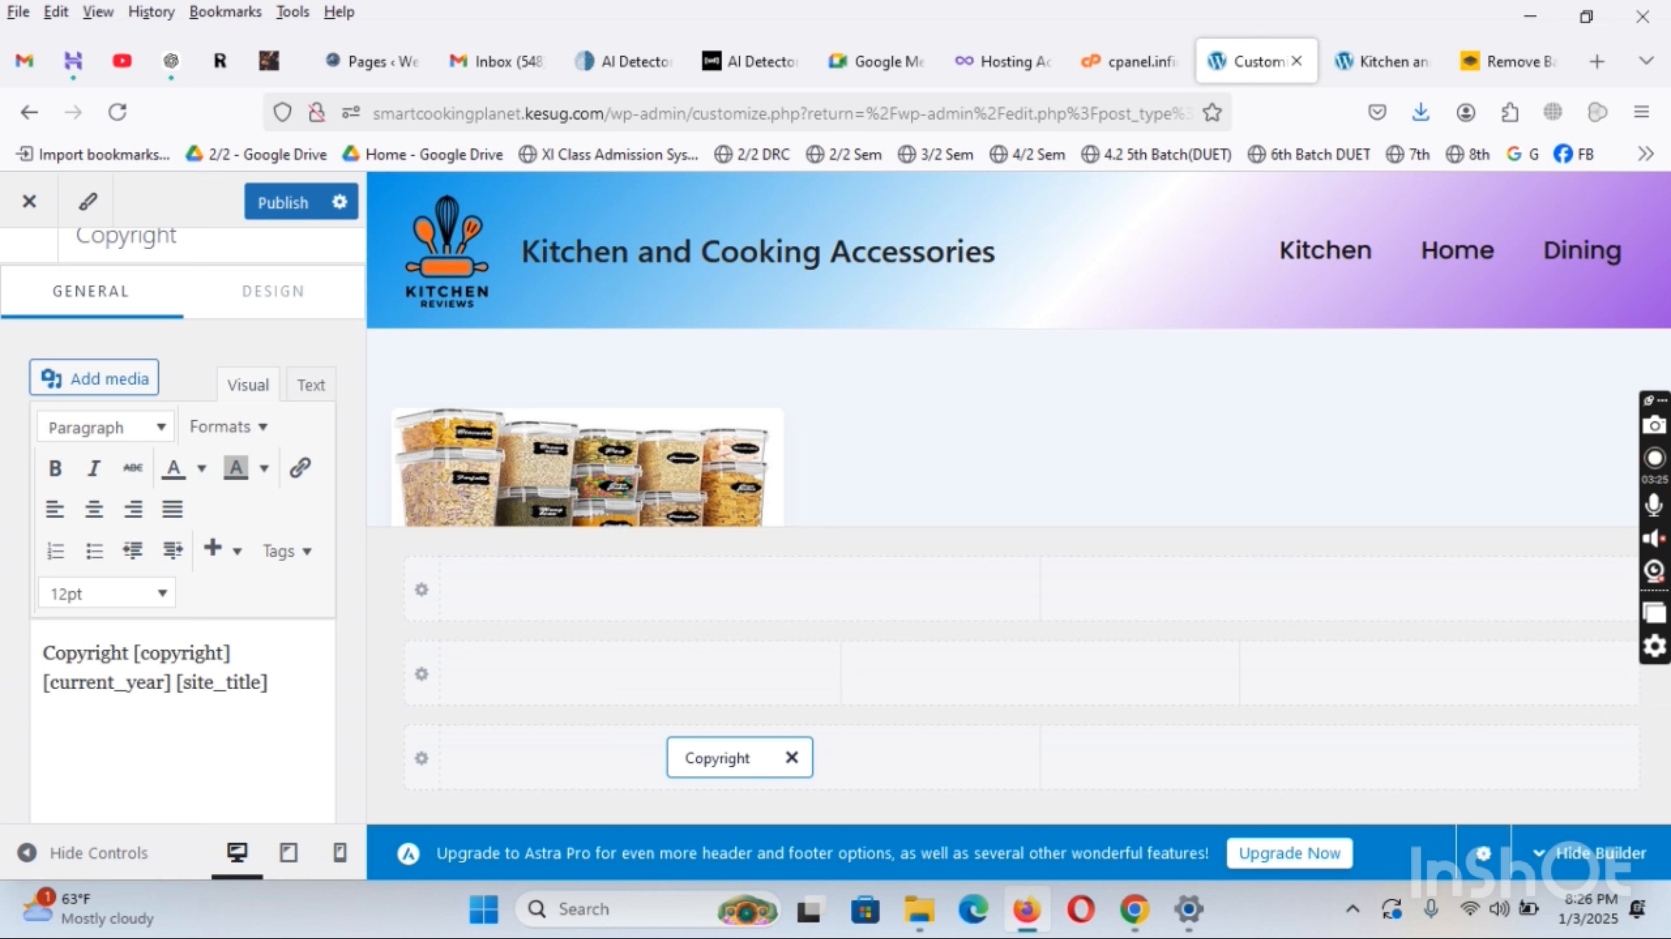
Make the whole copyright text bold and check it in the footer preview
{"action": "key", "text": "ctrl+a"}
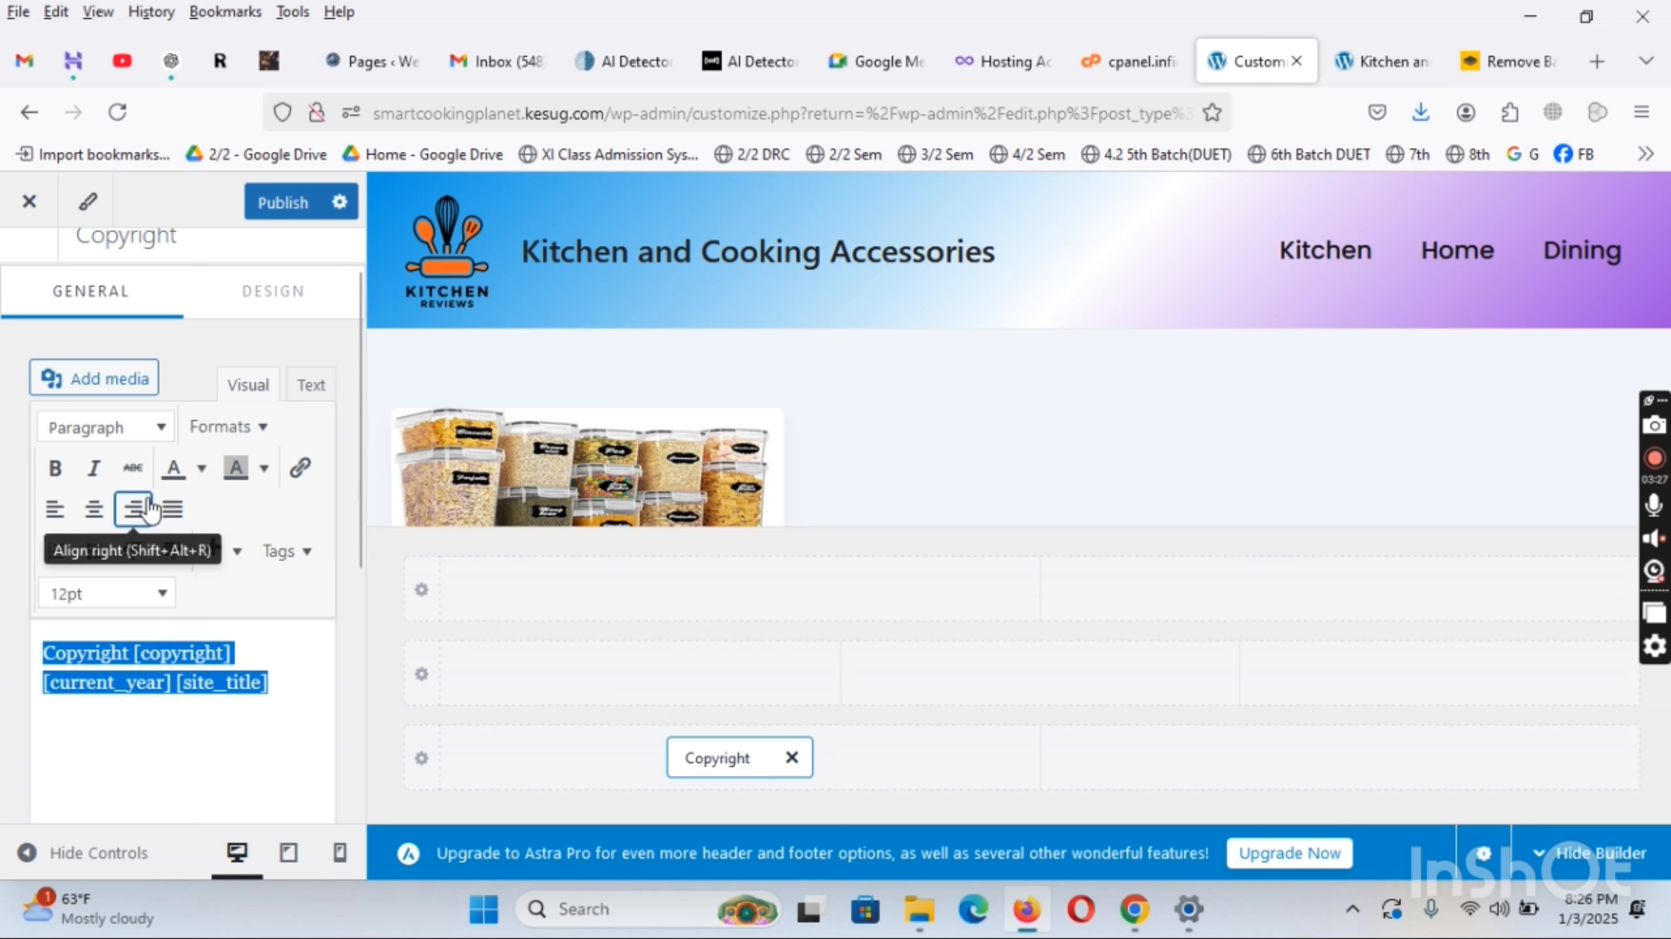
{"action": "left_click", "coordinate": [54, 468]}
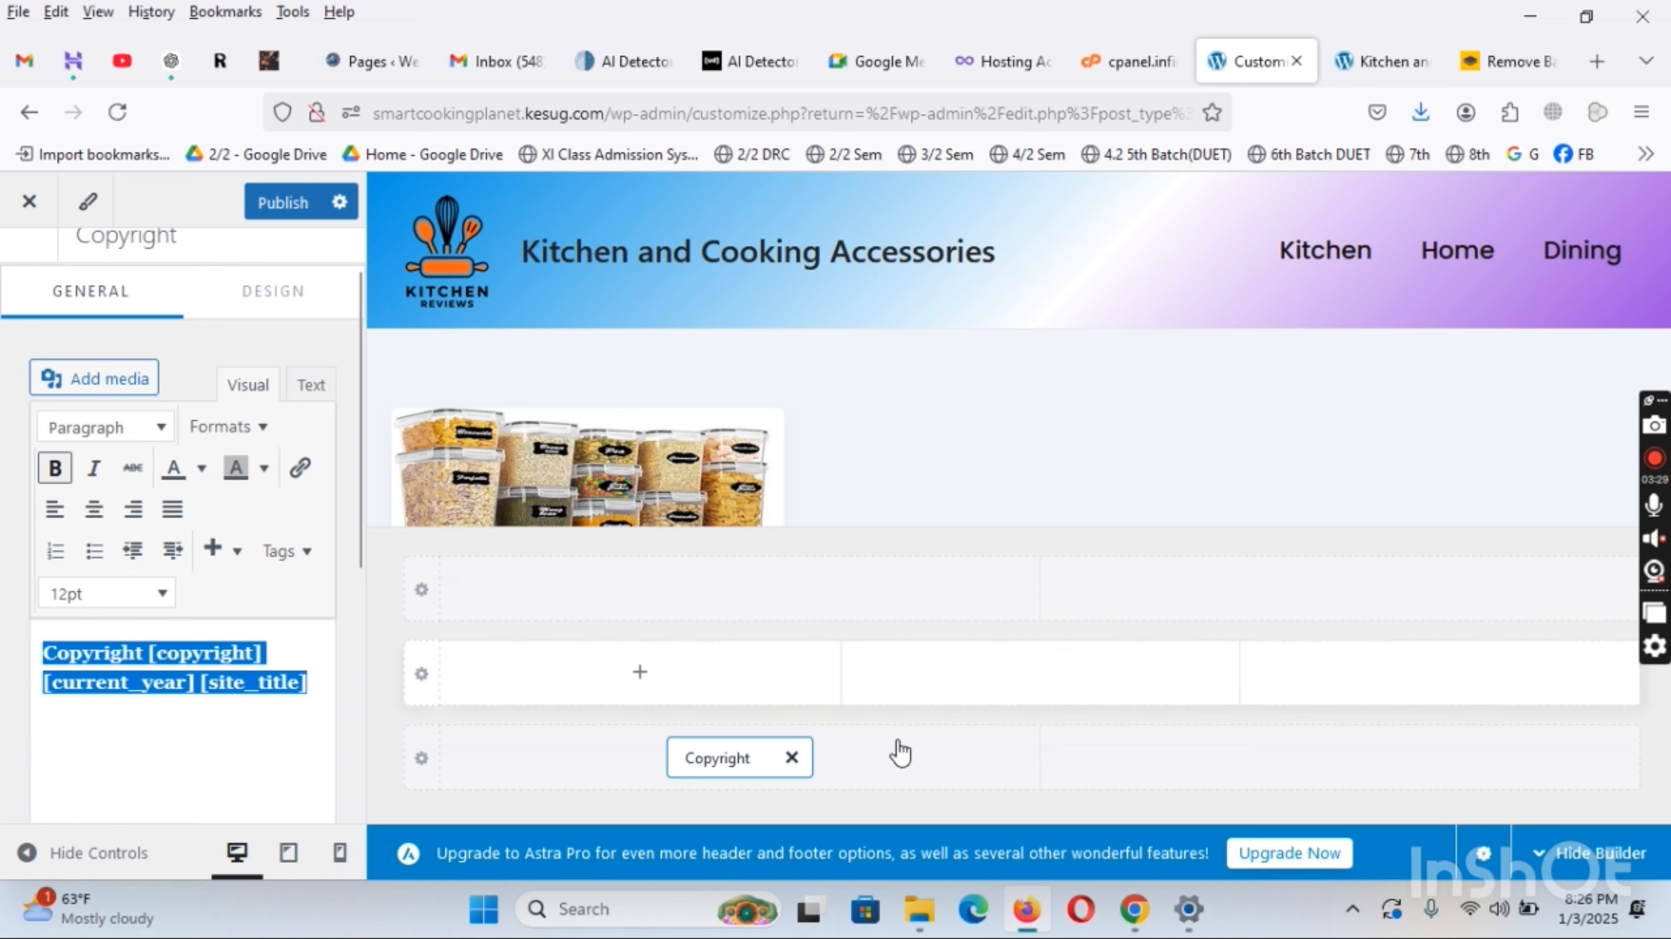
{"action": "scroll", "coordinate": [992, 414], "scroll_direction": "down", "scroll_amount": 5}
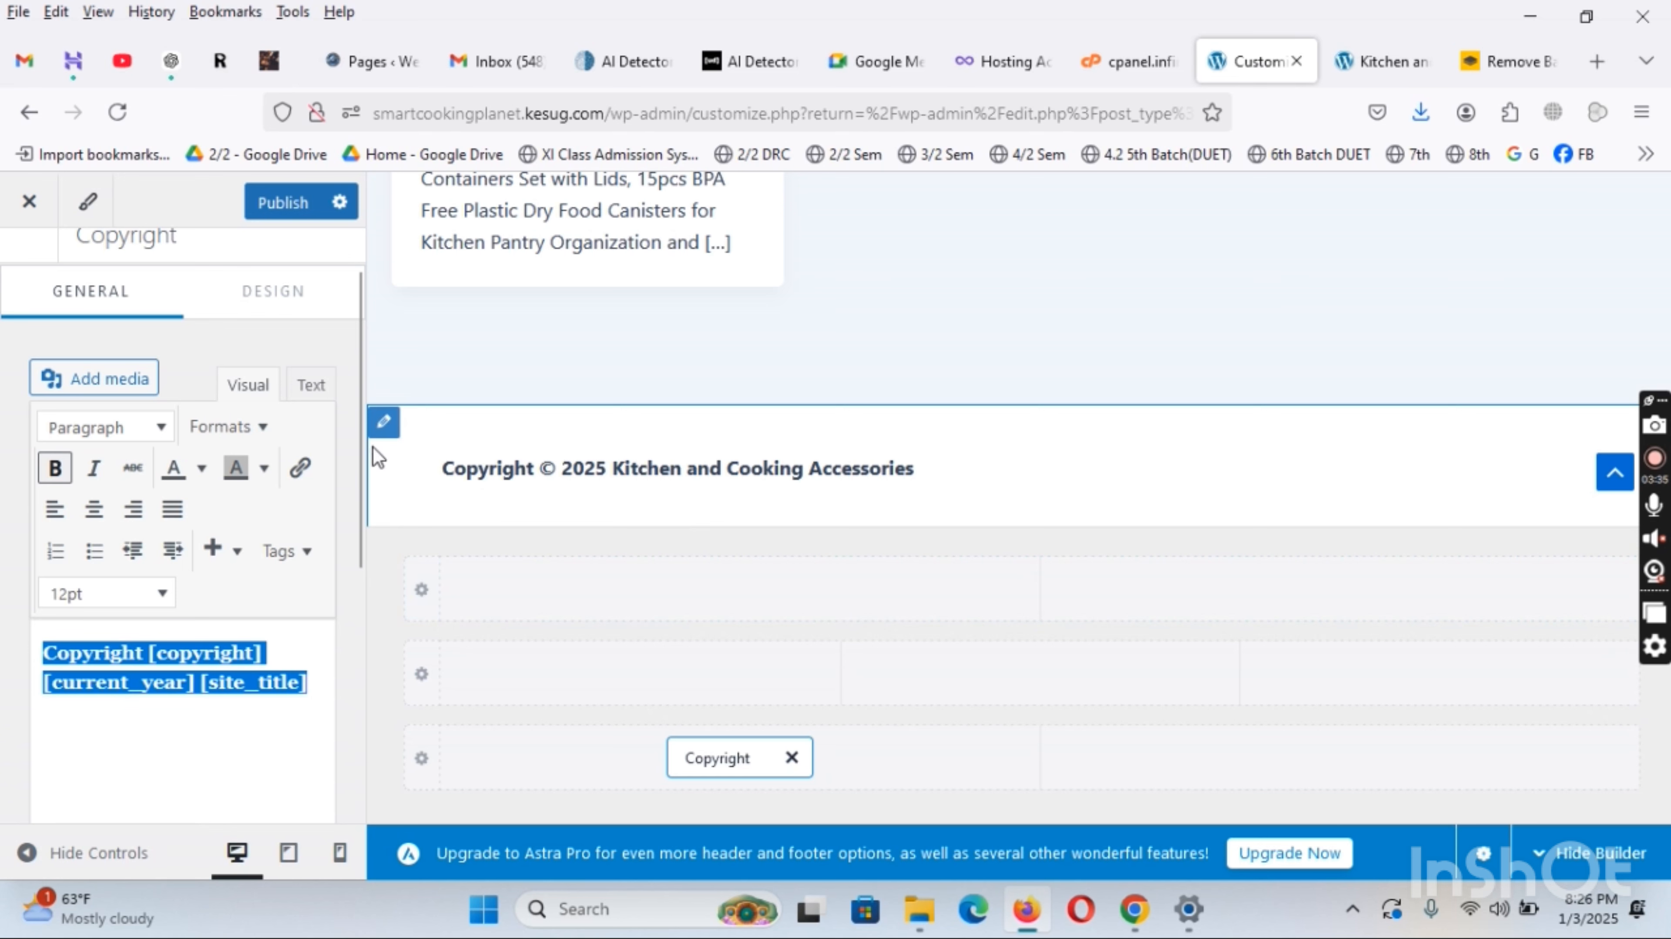
Insert a <br> tag before [site_title] in the copyright HTML so the site title starts on its own line
{"action": "left_click", "coordinate": [311, 386]}
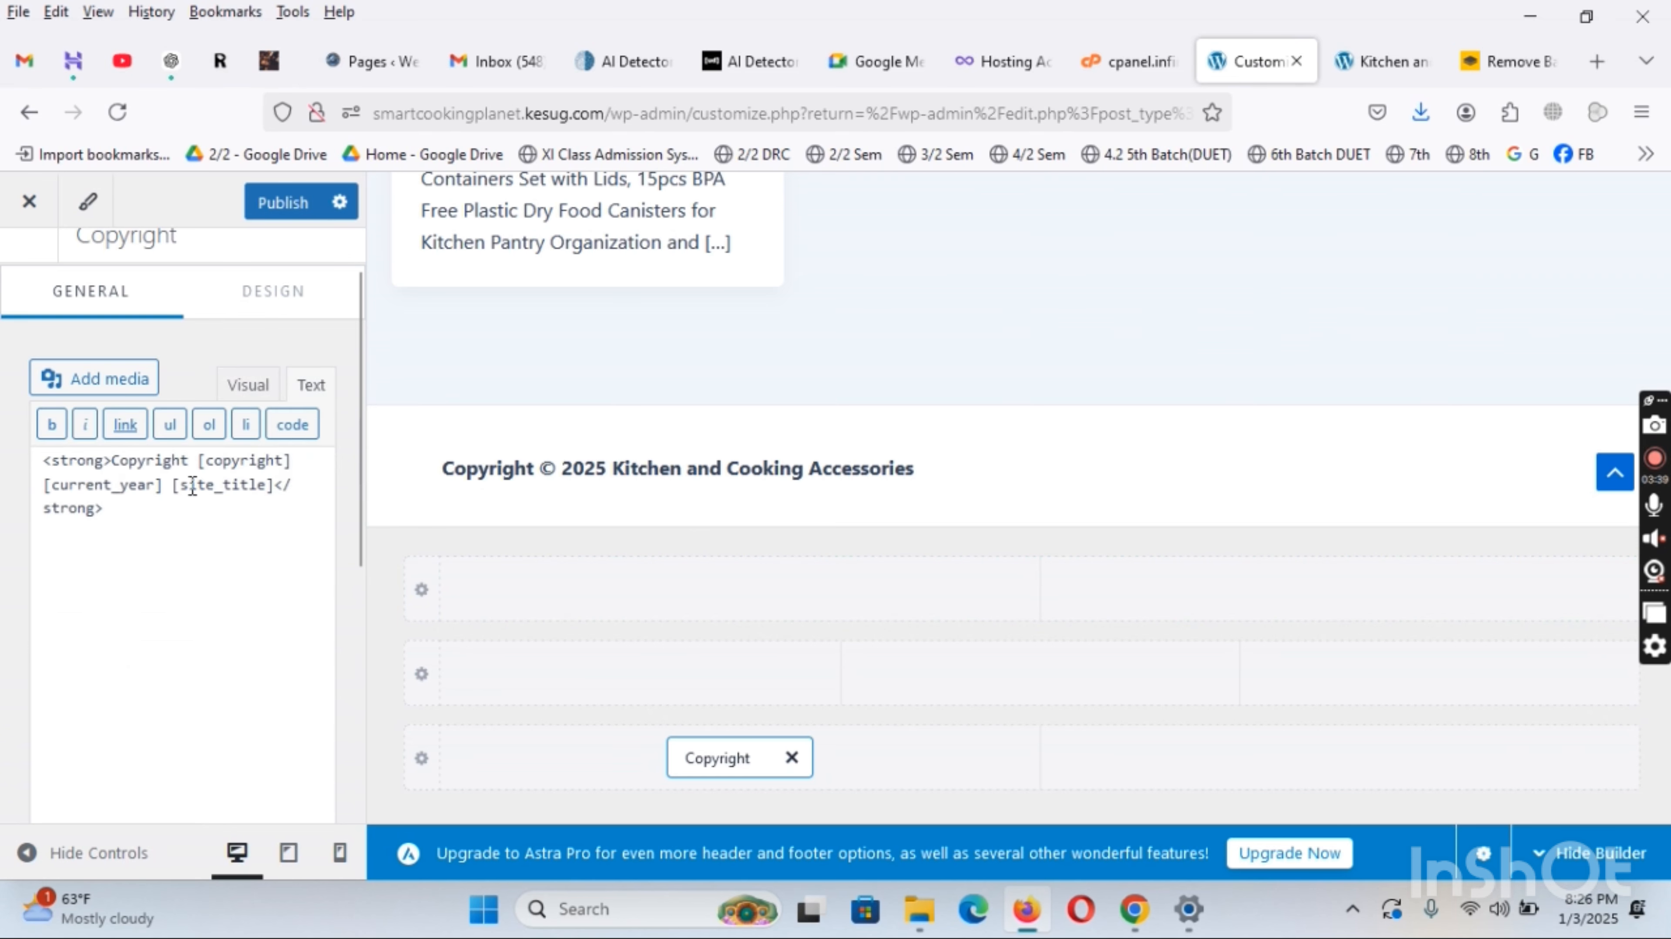
{"action": "left_click", "coordinate": [163, 485]}
{"action": "type", "text": "< "}
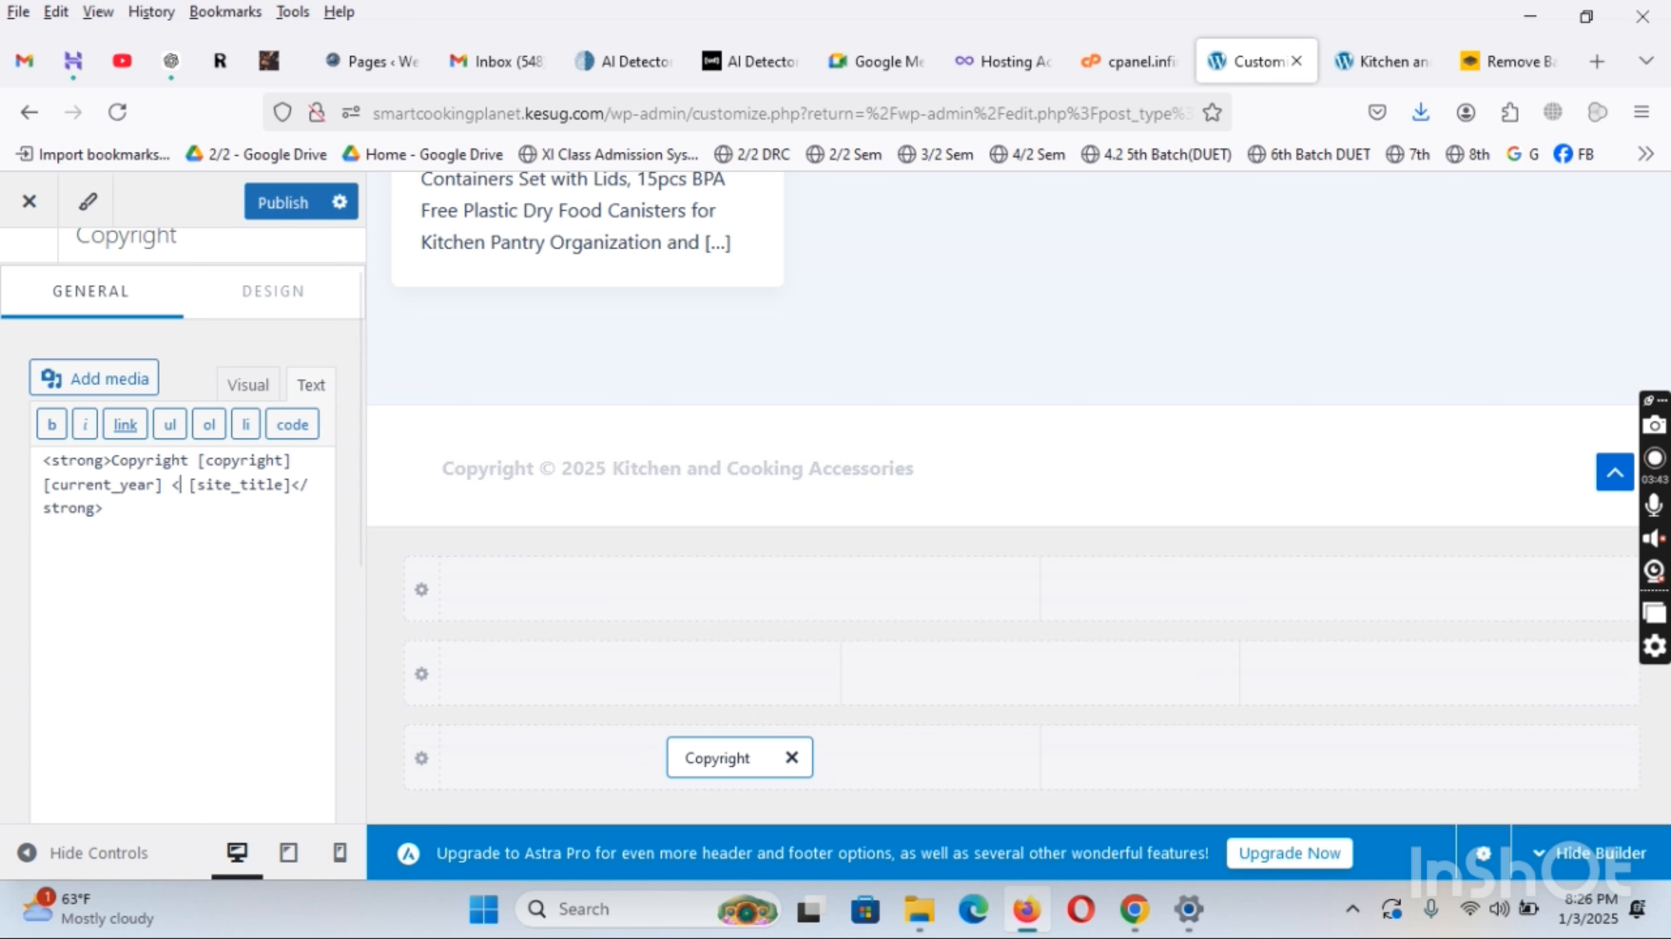
{"action": "type", "text": "br>"}
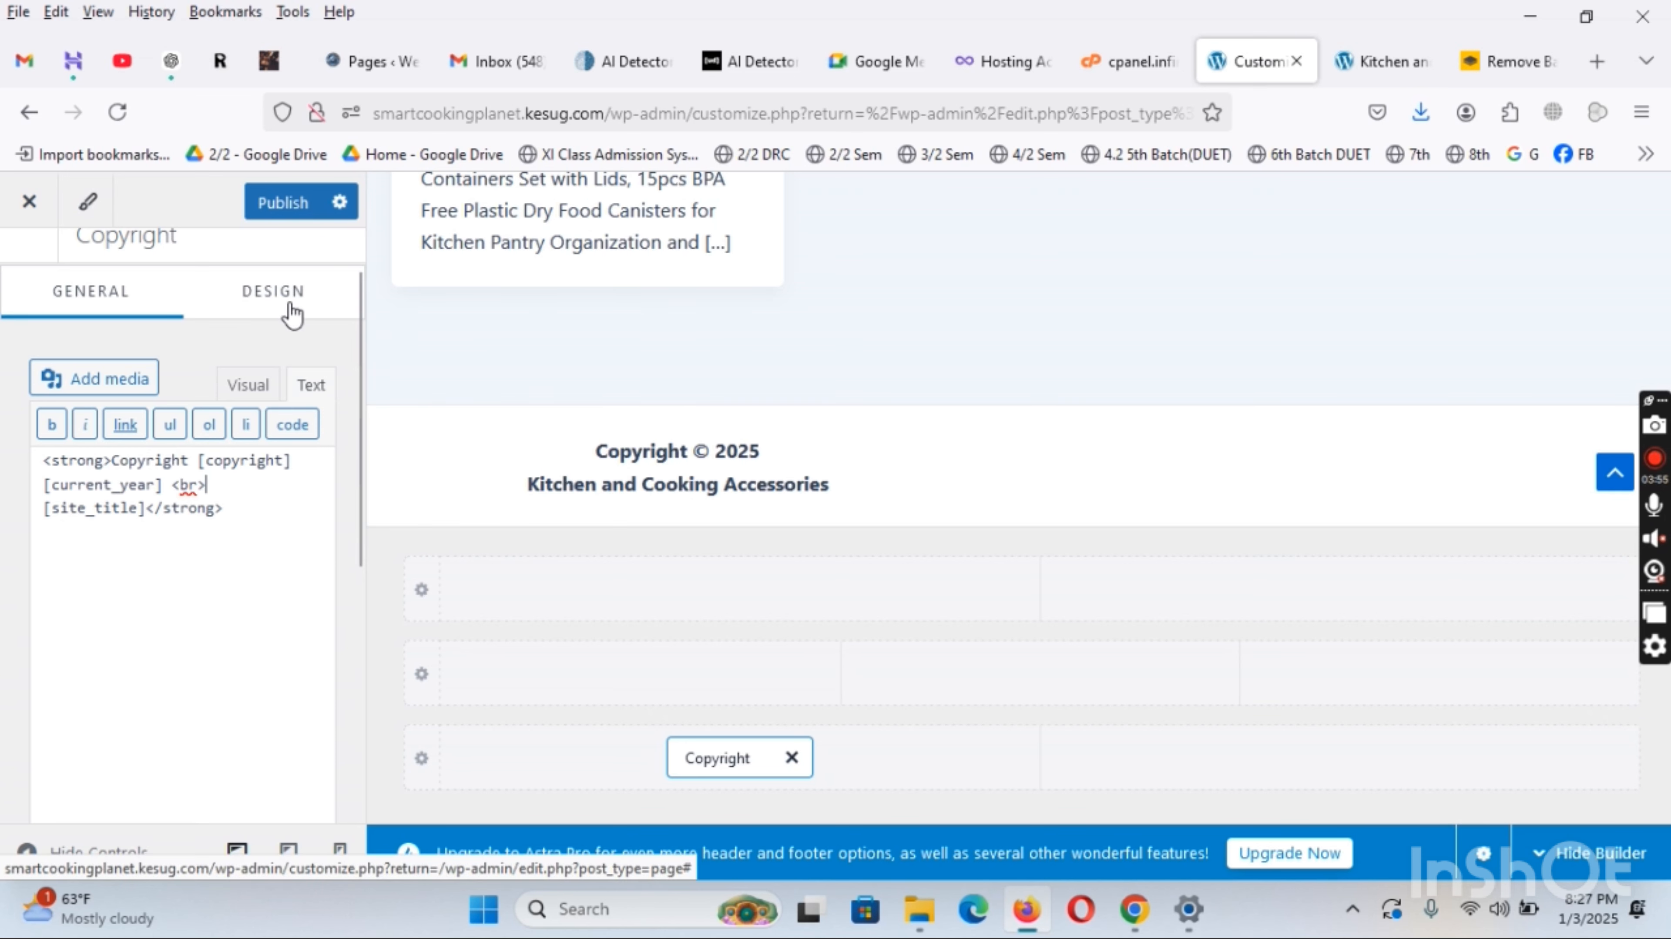
Add a Footer Menu element to the empty second column of the Below Footer row in the Footer Builder
{"action": "scroll", "coordinate": [22, 290], "scroll_direction": "up", "scroll_amount": 1}
{"action": "left_click", "coordinate": [23, 280]}
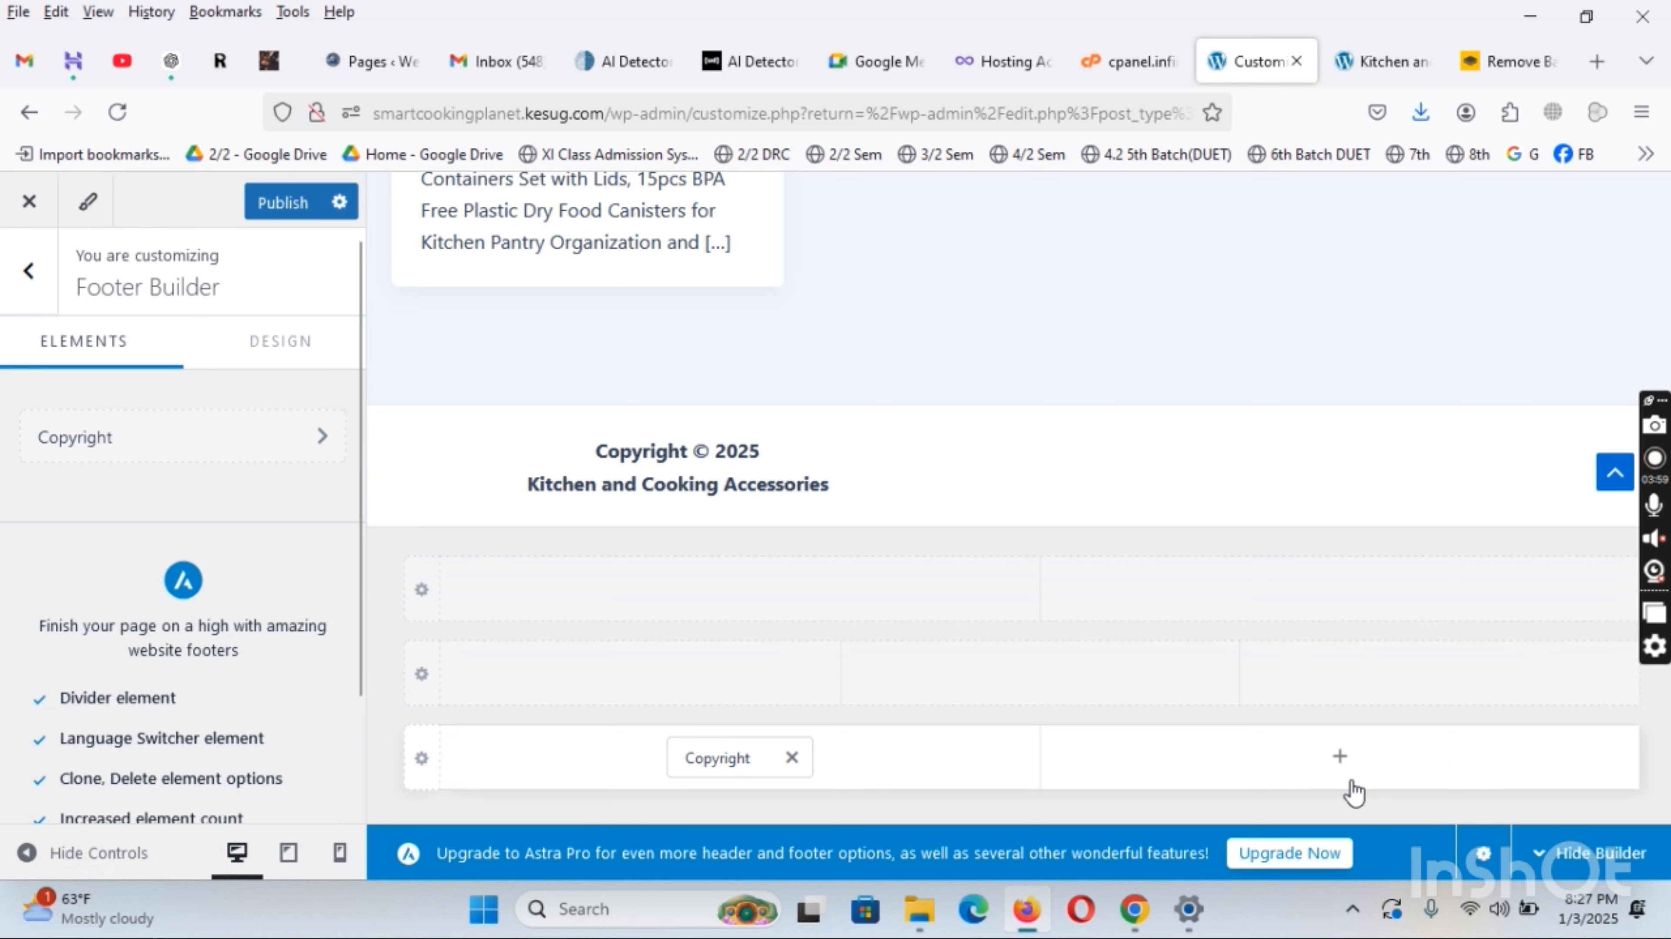
{"action": "left_click", "coordinate": [1340, 759]}
{"action": "left_click", "coordinate": [1461, 460]}
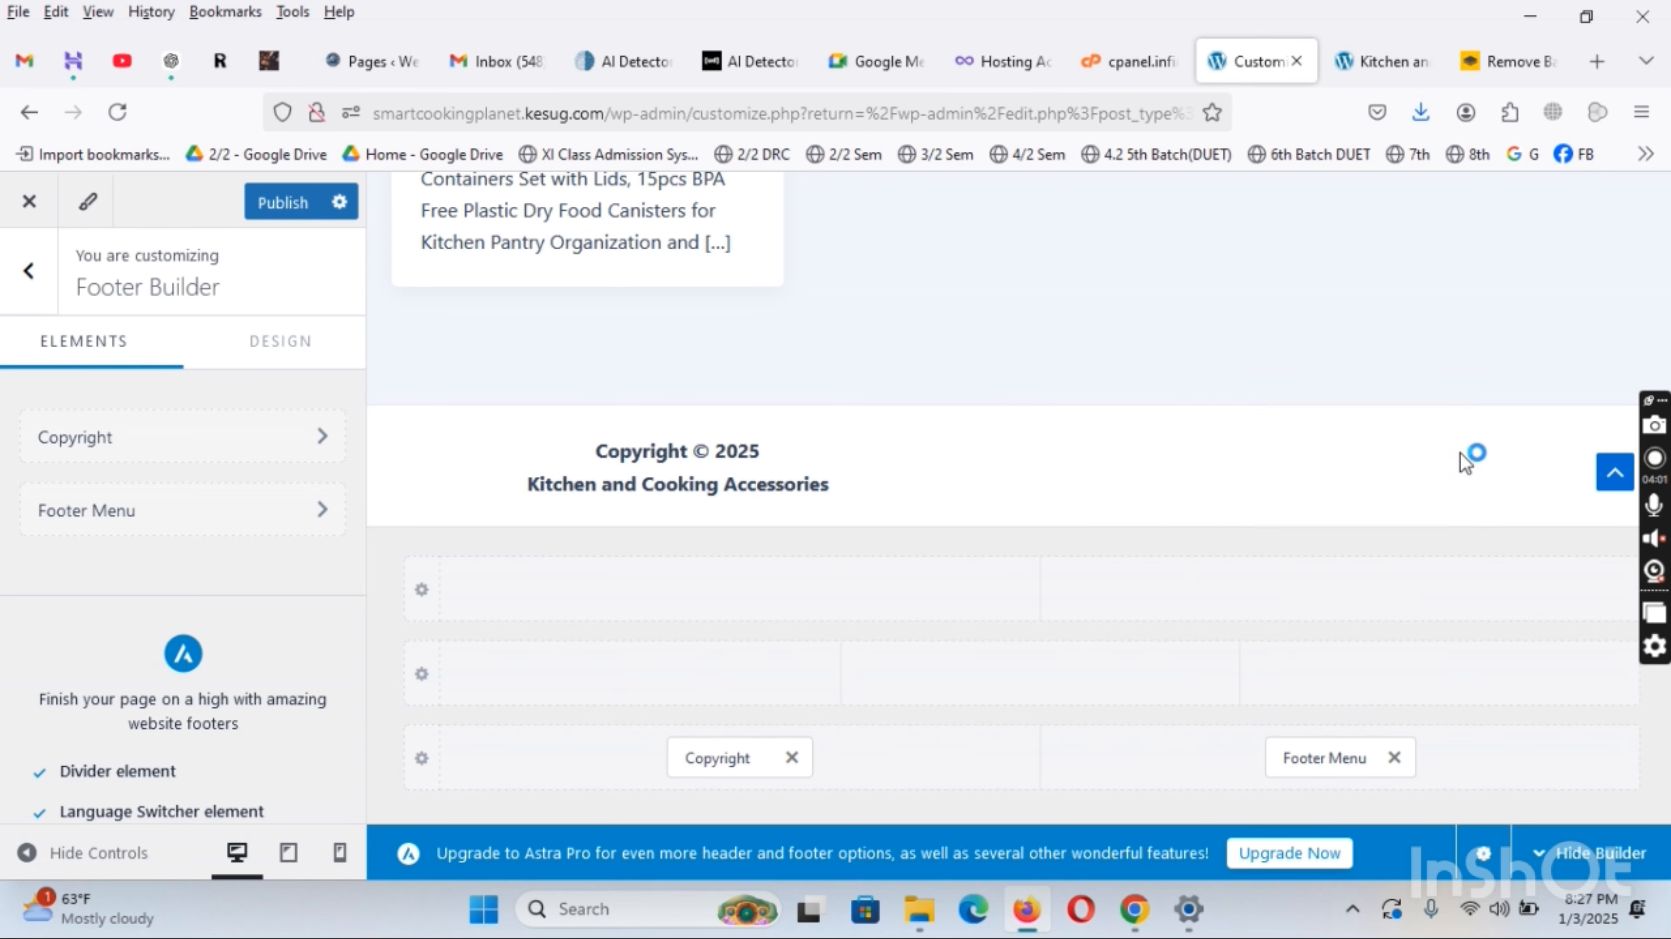
From the Footer Menu element's settings, start creating a new menu for the Footer Menu location
{"action": "left_click", "coordinate": [176, 522]}
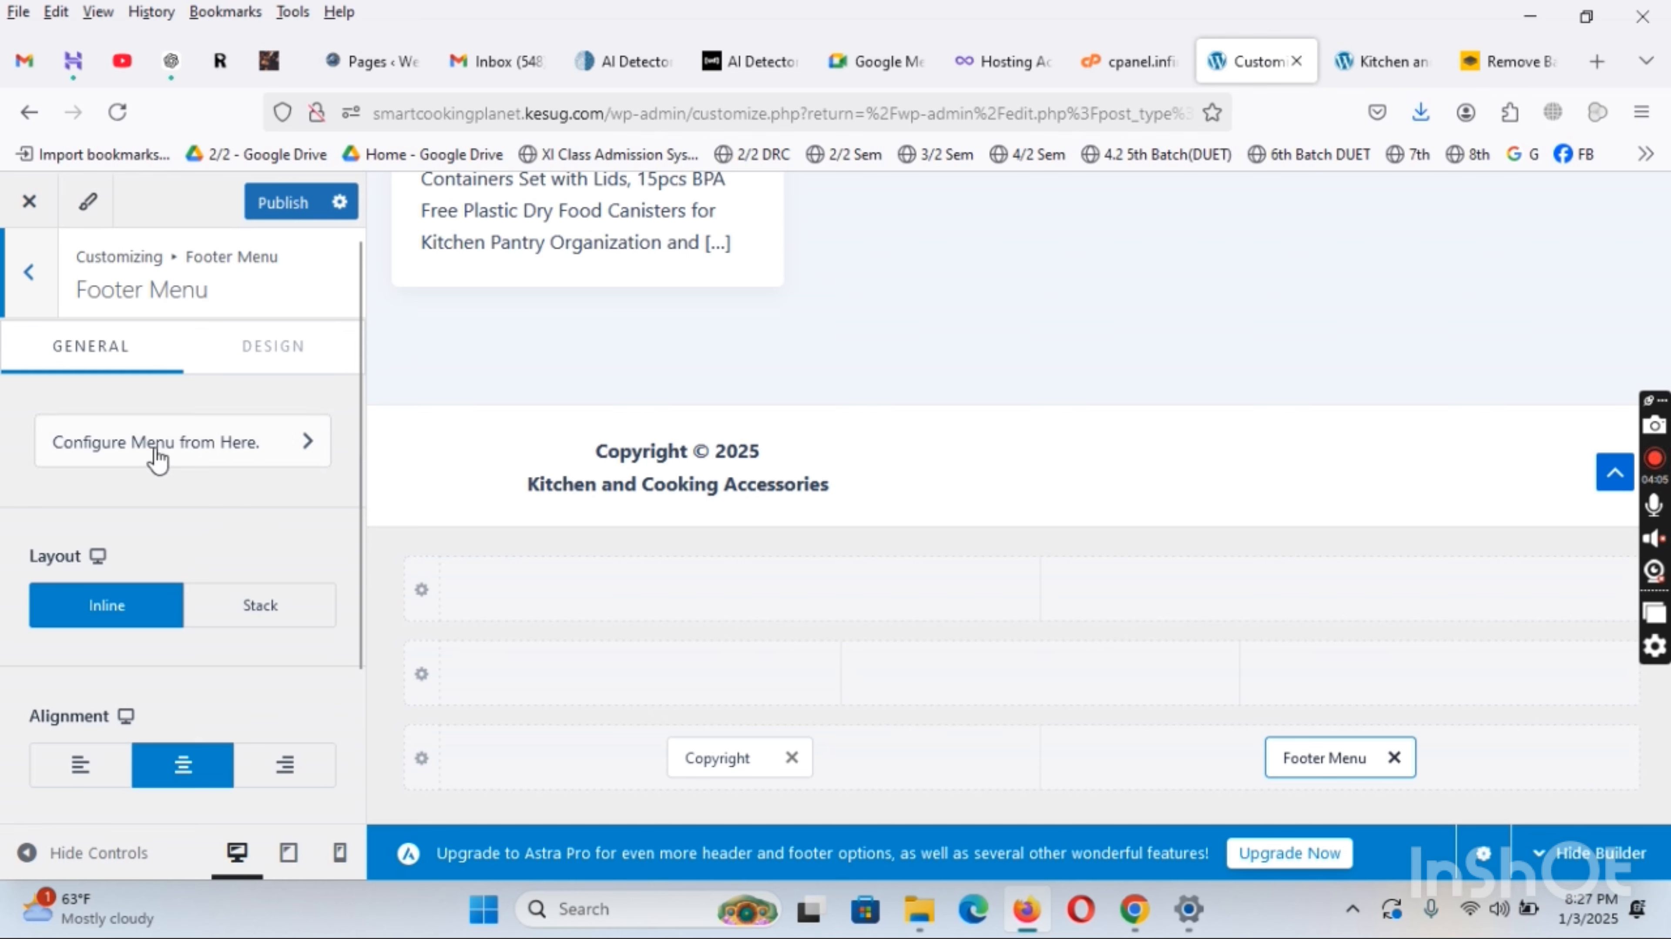
{"action": "scroll", "coordinate": [143, 513], "scroll_direction": "down", "scroll_amount": 1}
{"action": "scroll", "coordinate": [143, 513], "scroll_direction": "down", "scroll_amount": 1}
{"action": "left_click", "coordinate": [201, 334]}
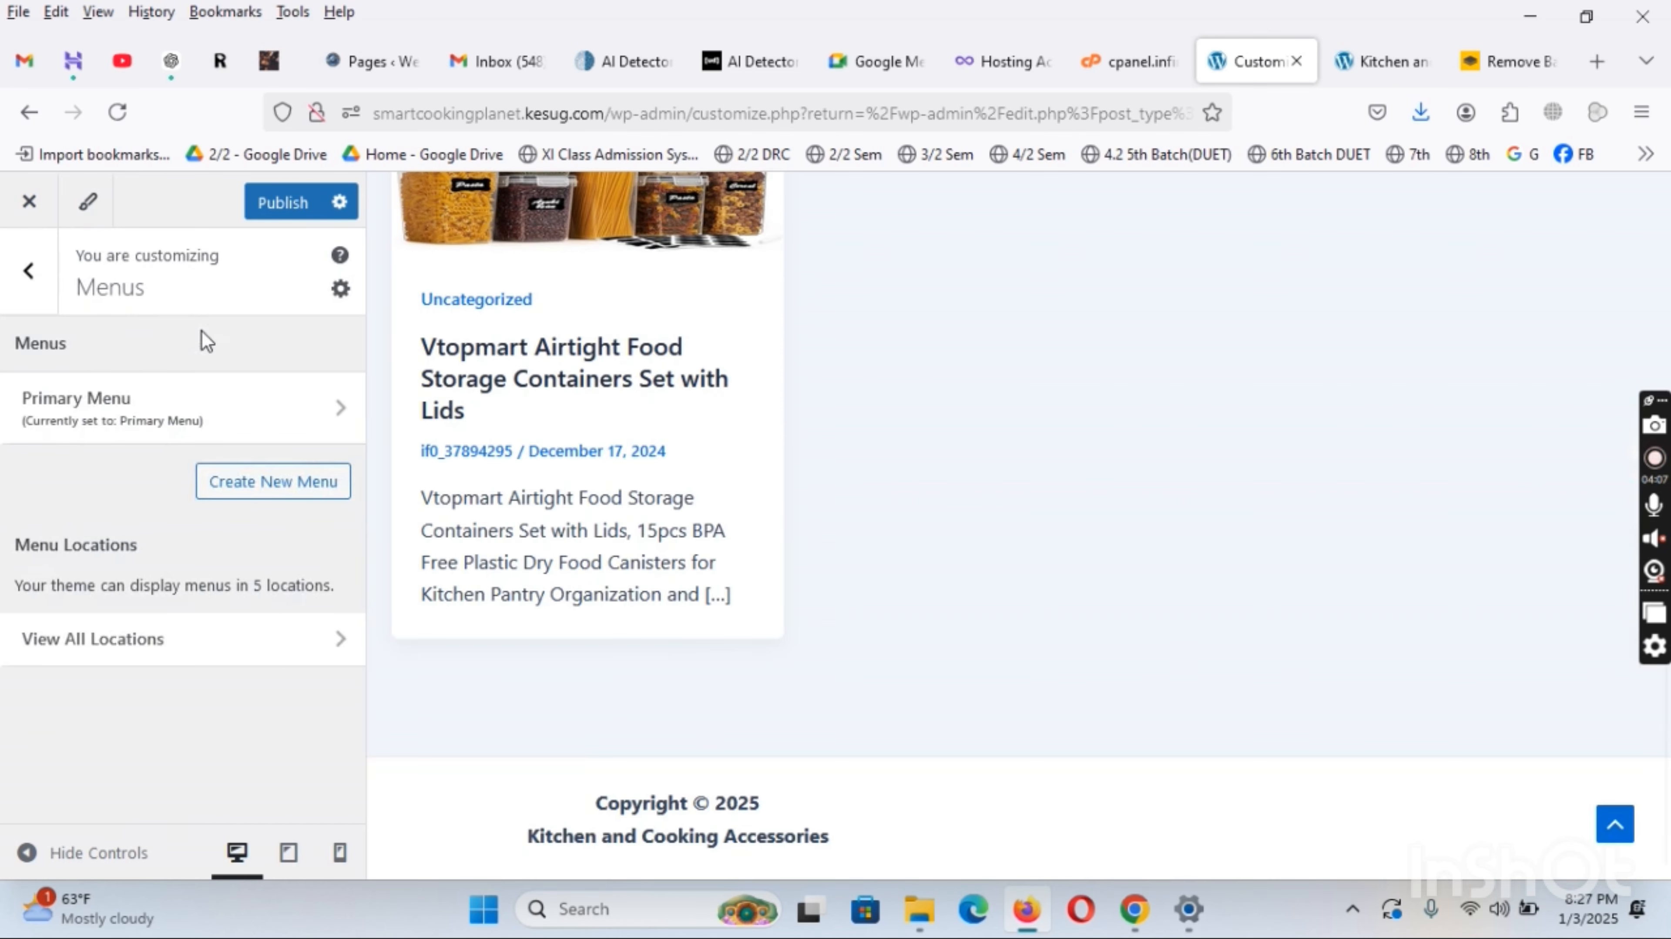
{"action": "left_click", "coordinate": [112, 638]}
{"action": "scroll", "coordinate": [150, 510], "scroll_direction": "down", "scroll_amount": 6}
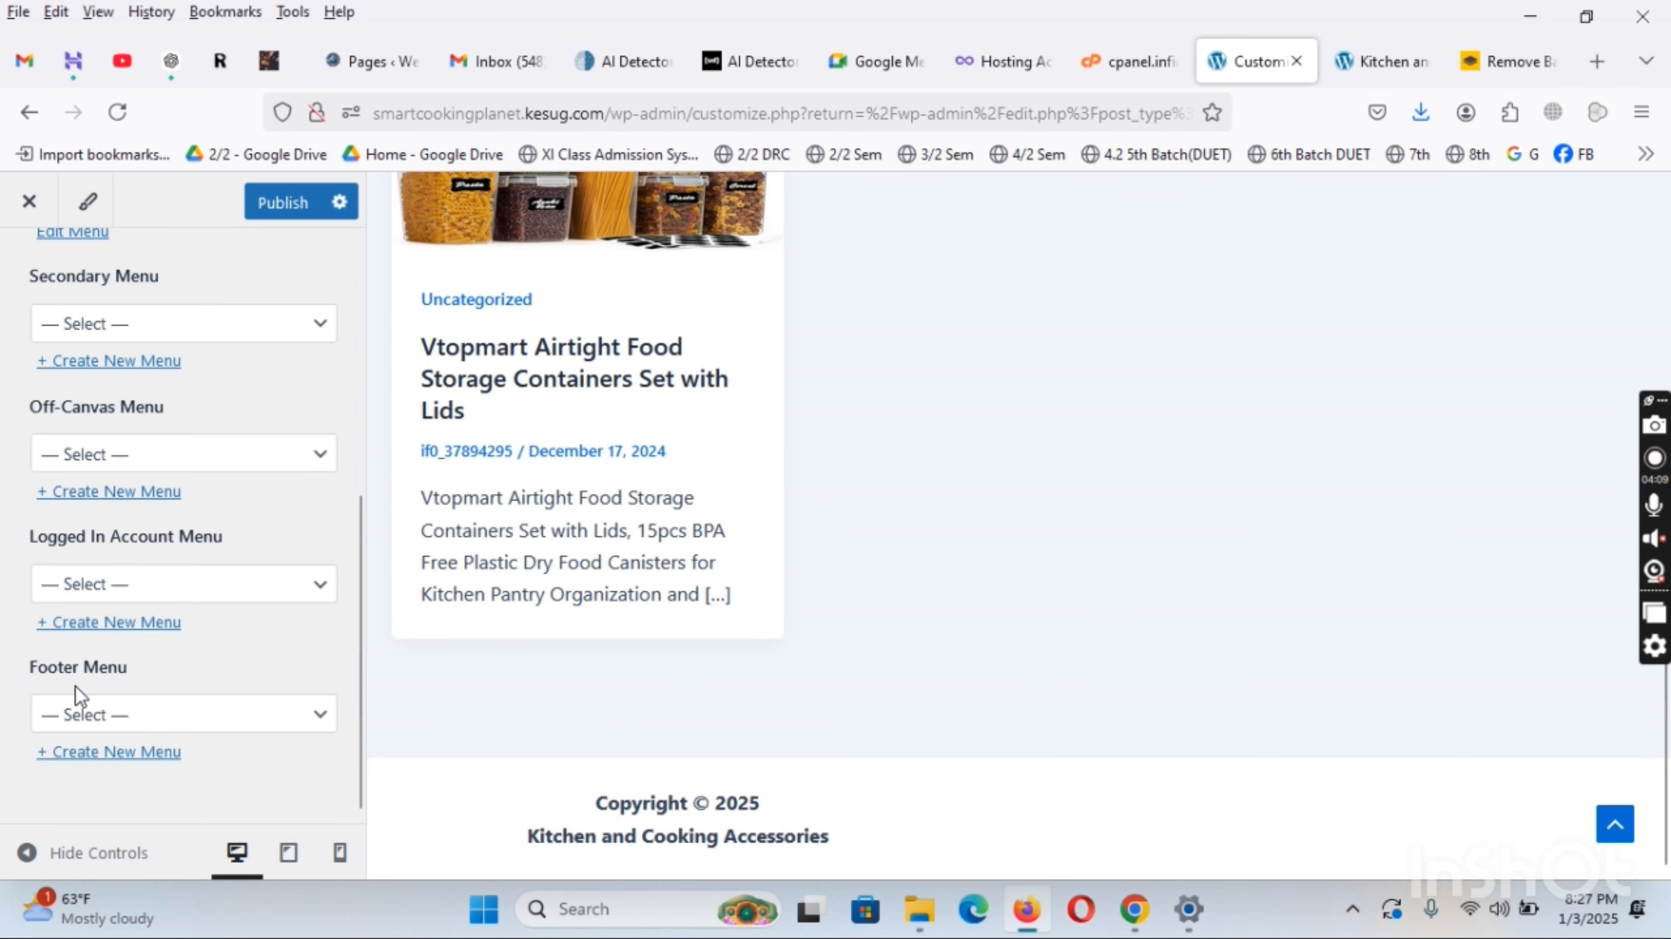
{"action": "left_click", "coordinate": [91, 756]}
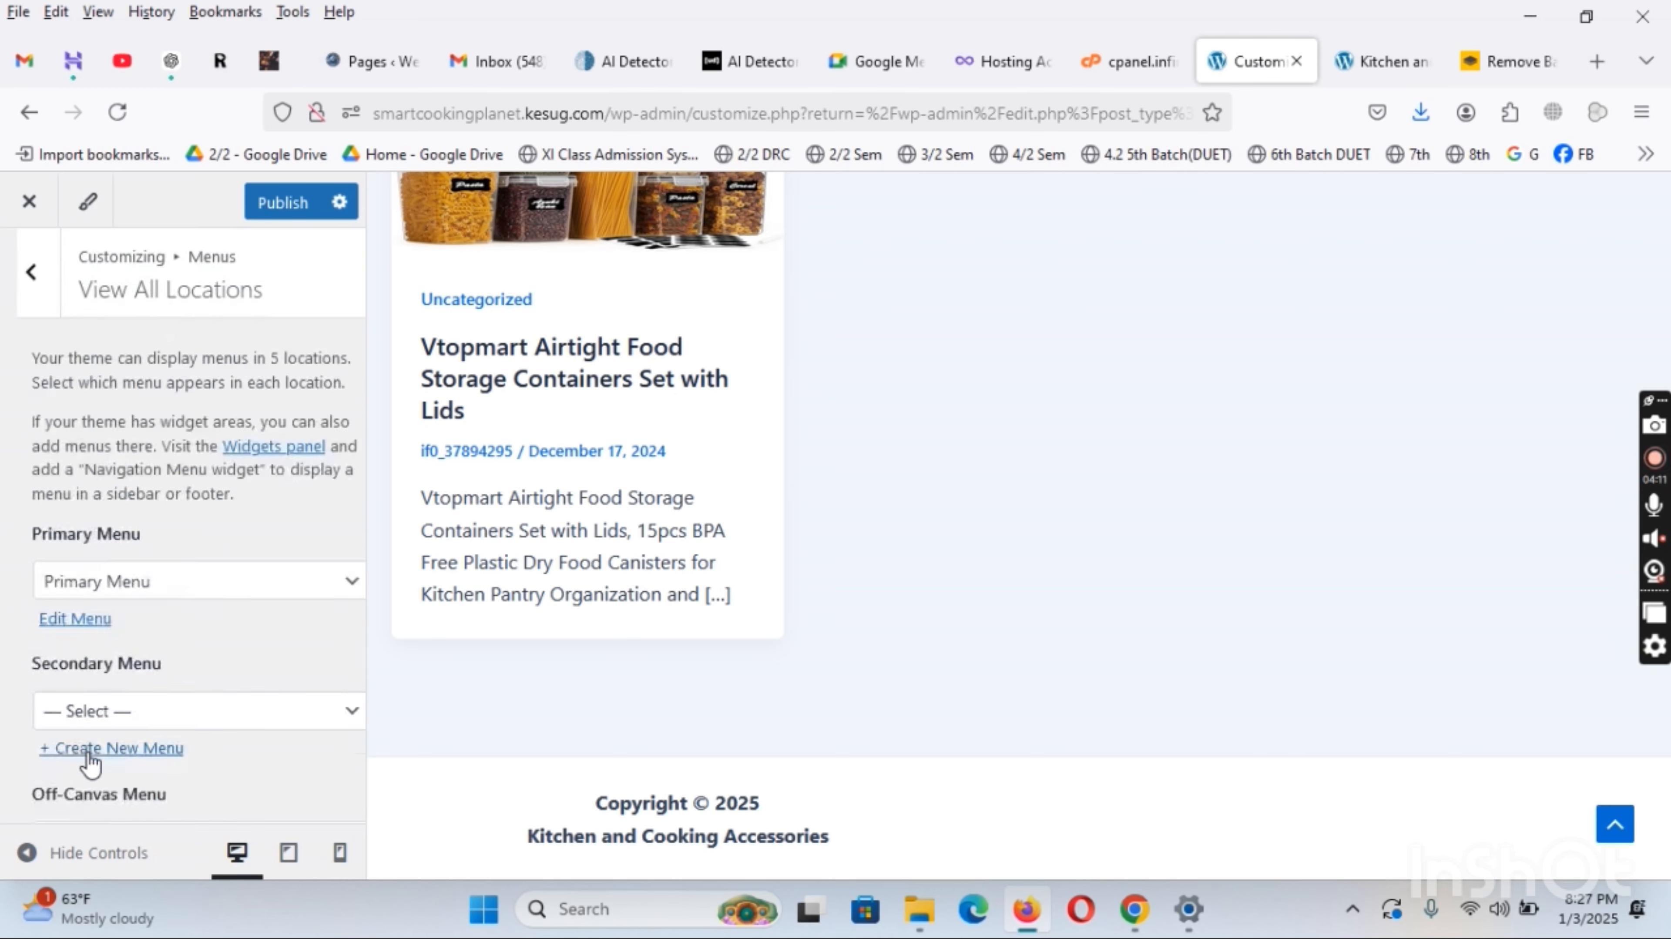
Name the new menu "Footer Menu" and create it for the Footer Menu location
{"action": "scroll", "coordinate": [99, 582], "scroll_direction": "down", "scroll_amount": 5}
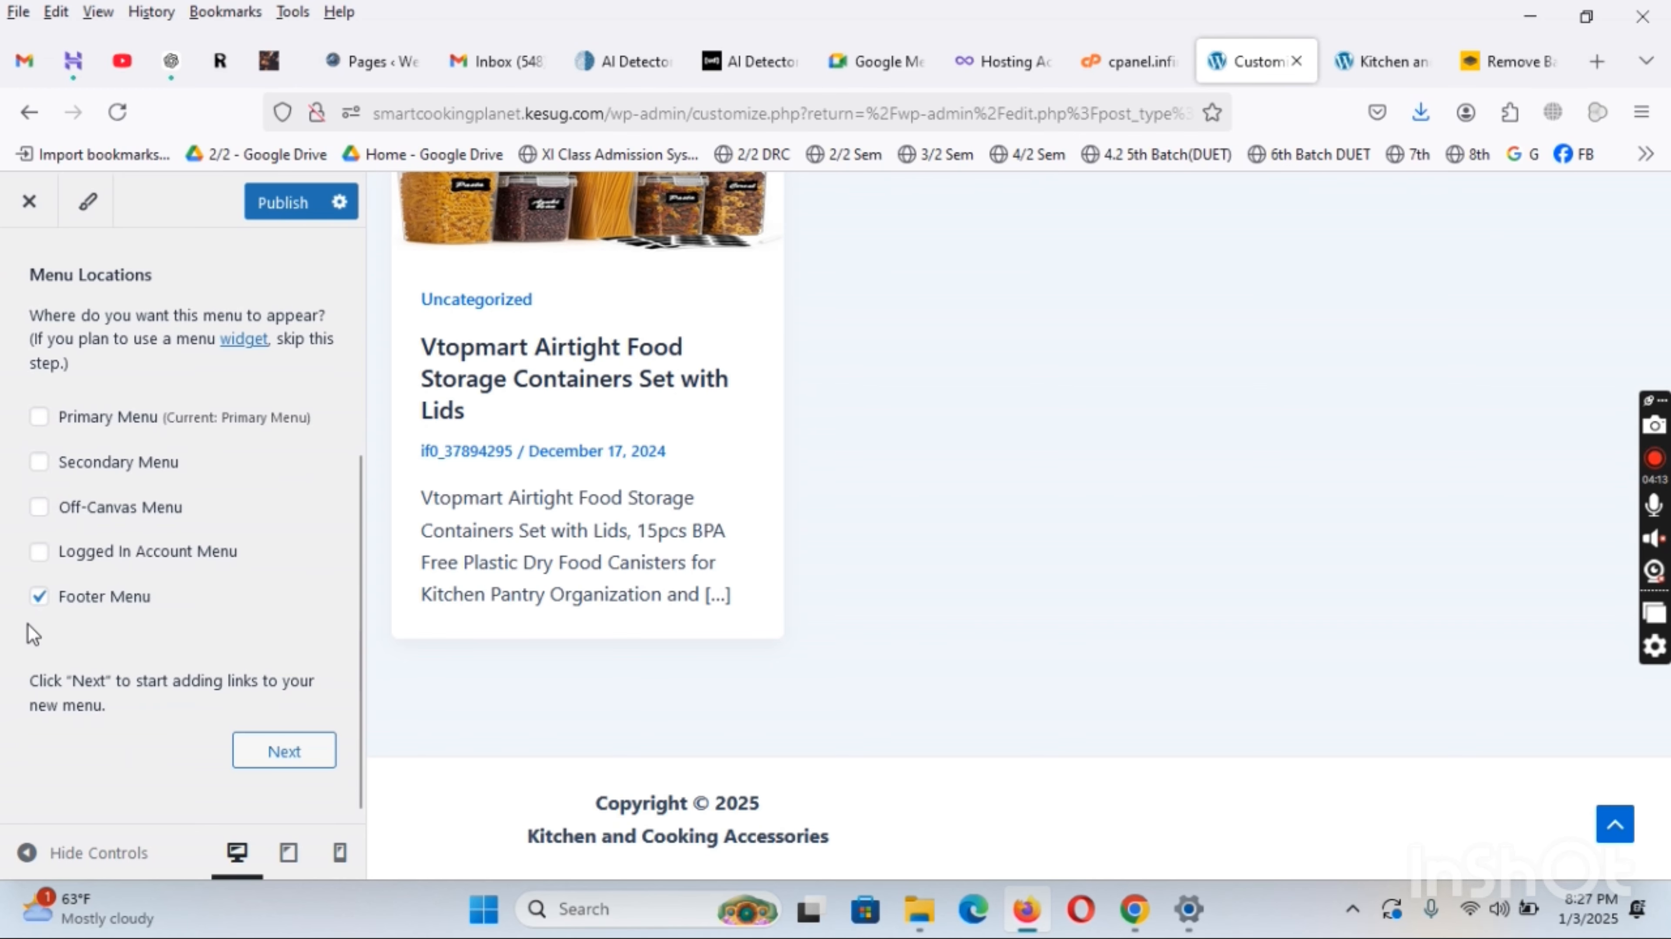
{"action": "left_click", "coordinate": [261, 756]}
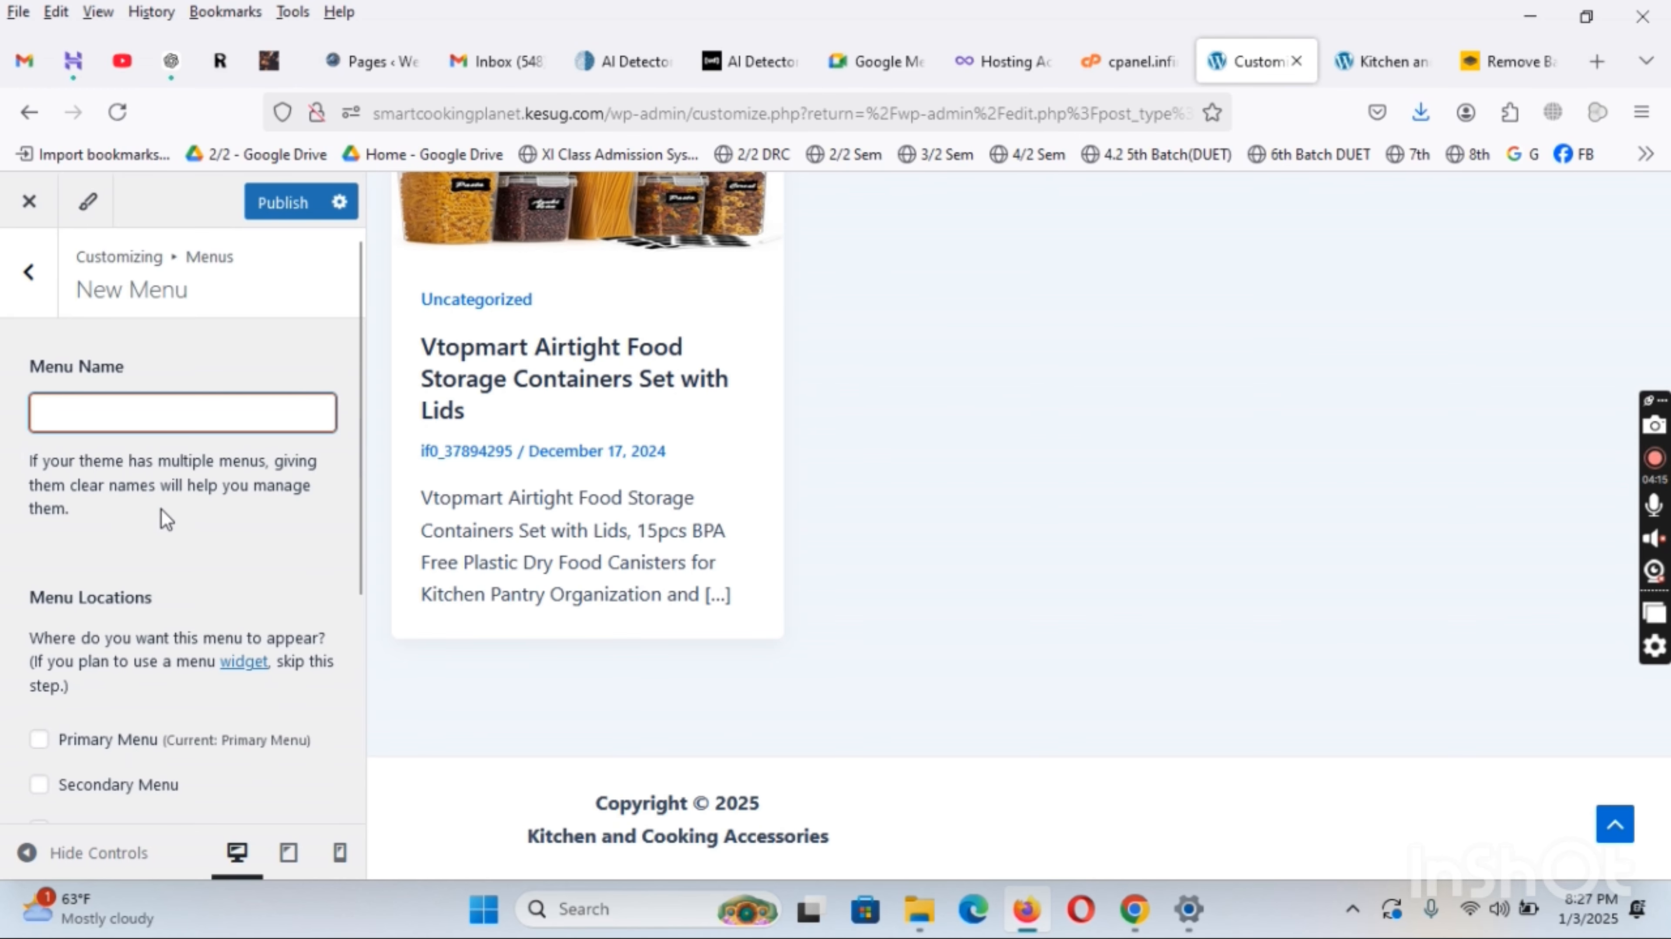
{"action": "type", "text": "Footer Menu"}
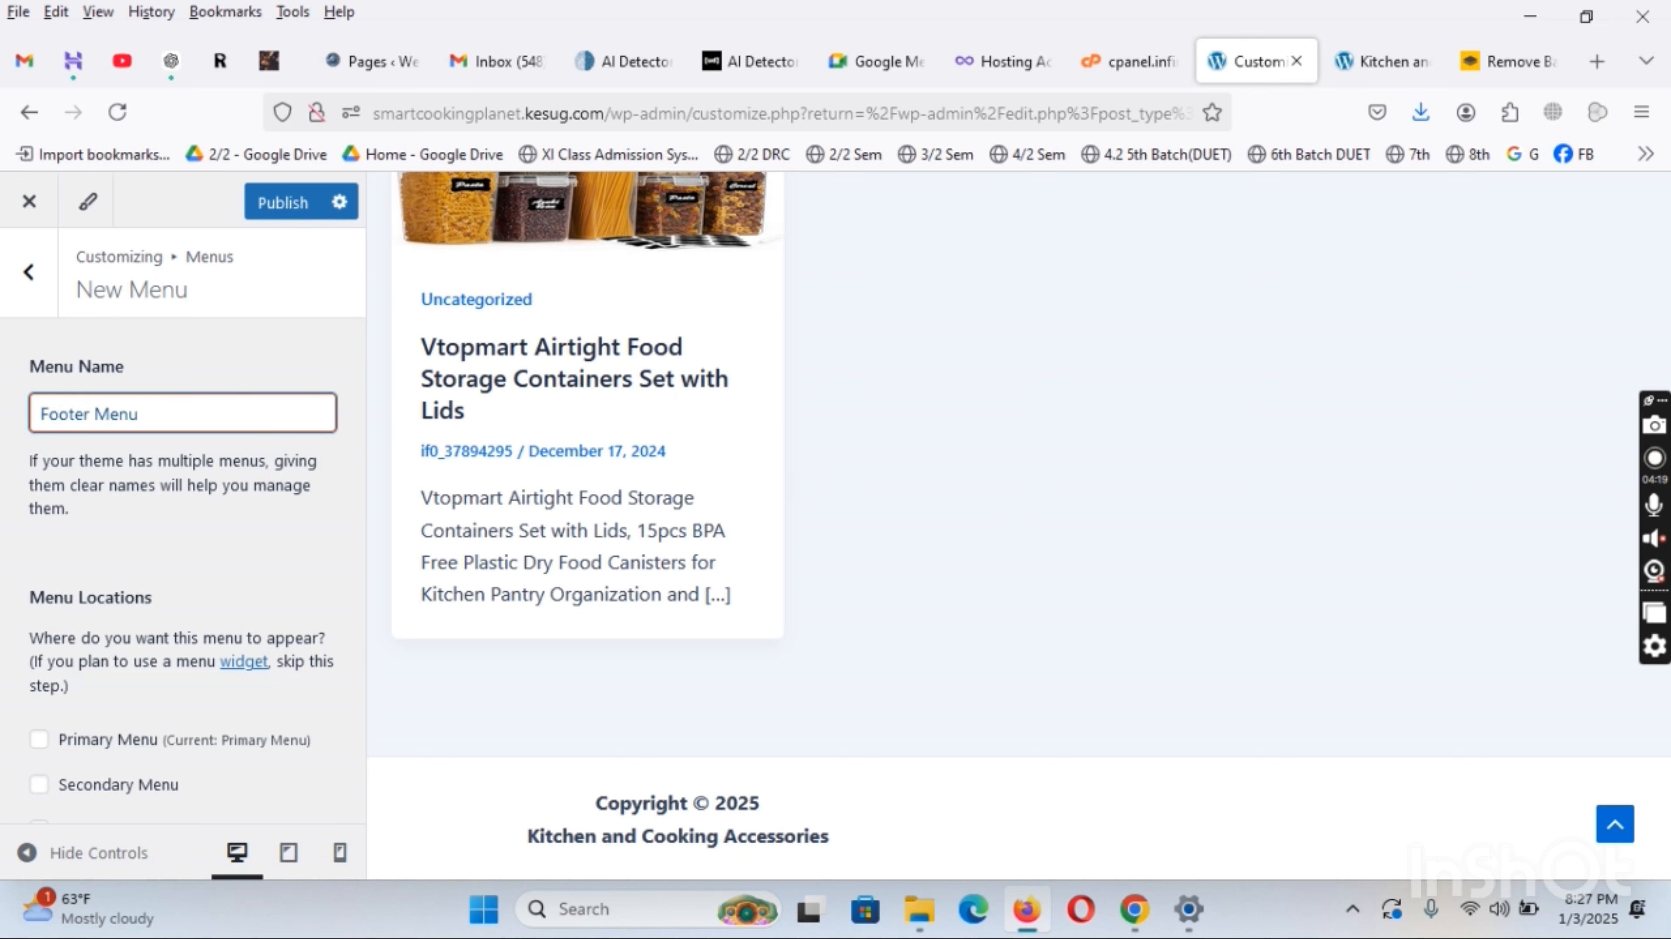
{"action": "scroll", "coordinate": [238, 697], "scroll_direction": "down", "scroll_amount": 5}
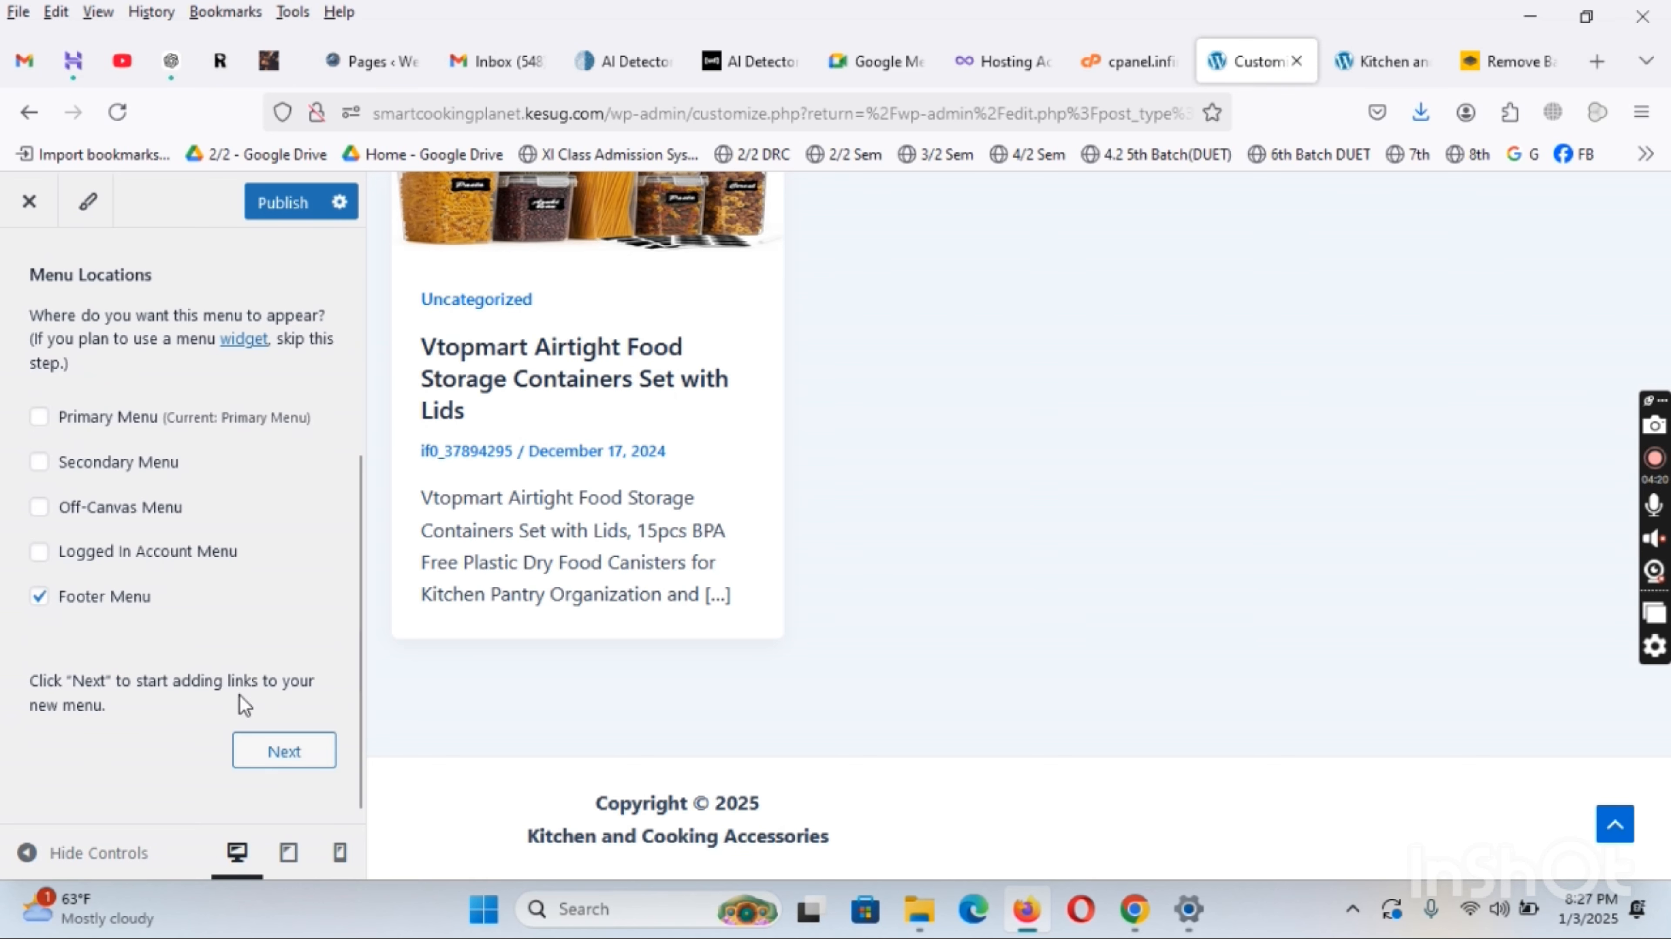
{"action": "left_click", "coordinate": [298, 756]}
Add the About and Affiliate Disclosure pages to the footer menu and publish the changes
{"action": "left_click", "coordinate": [276, 598]}
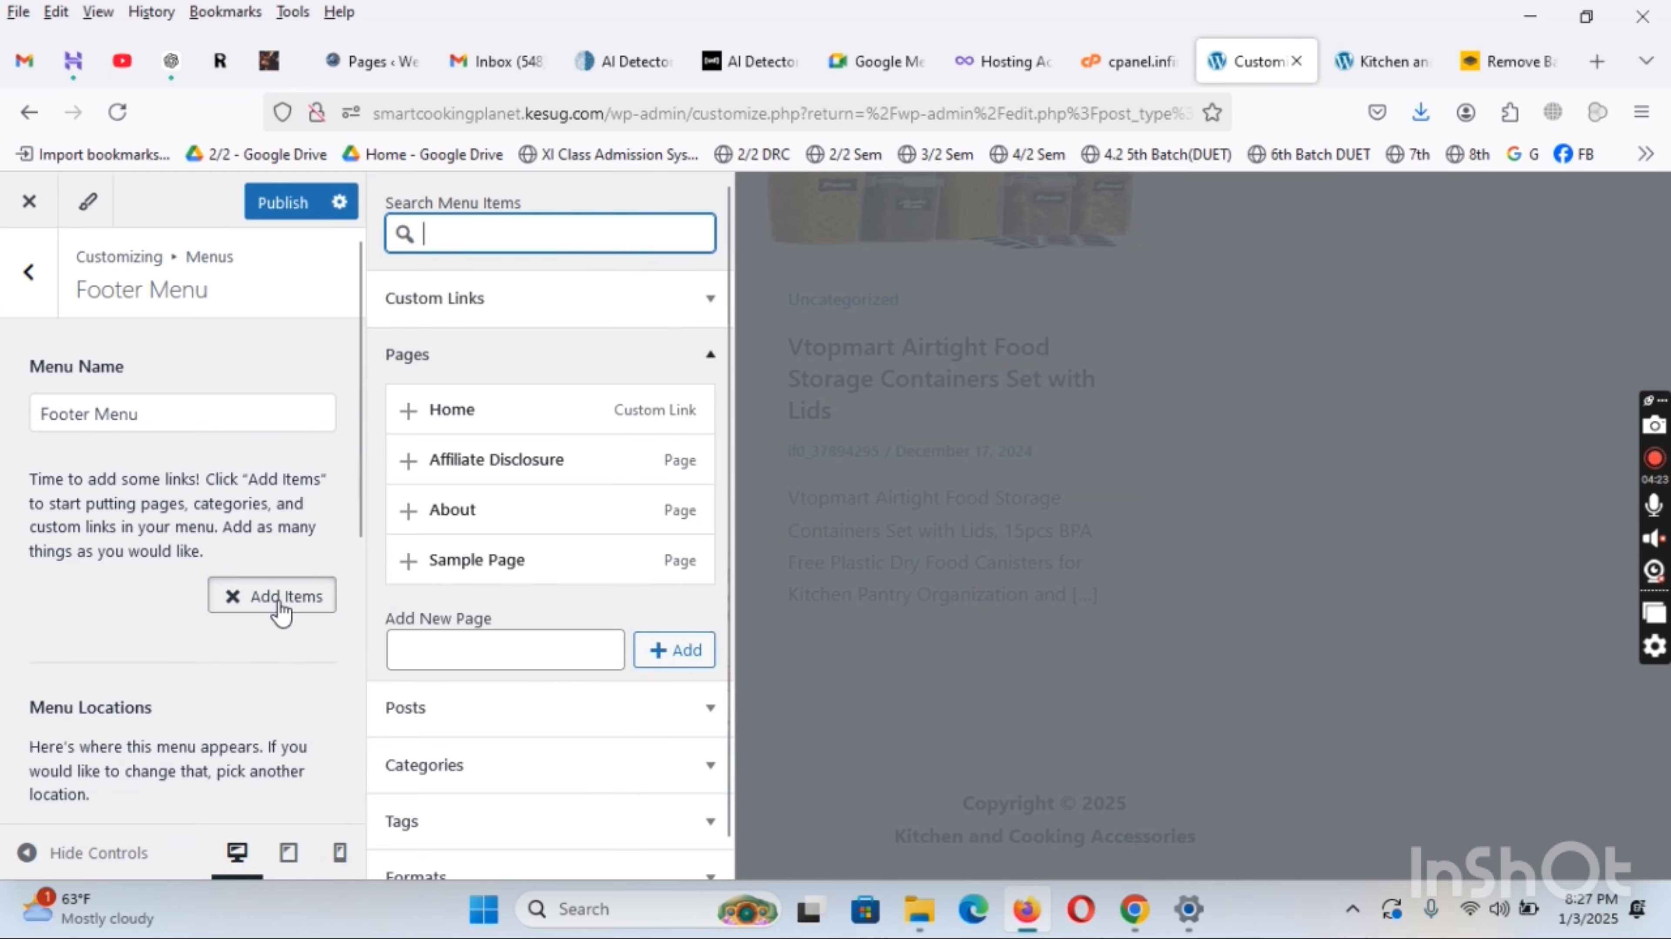
{"action": "scroll", "coordinate": [529, 645], "scroll_direction": "down", "scroll_amount": 1}
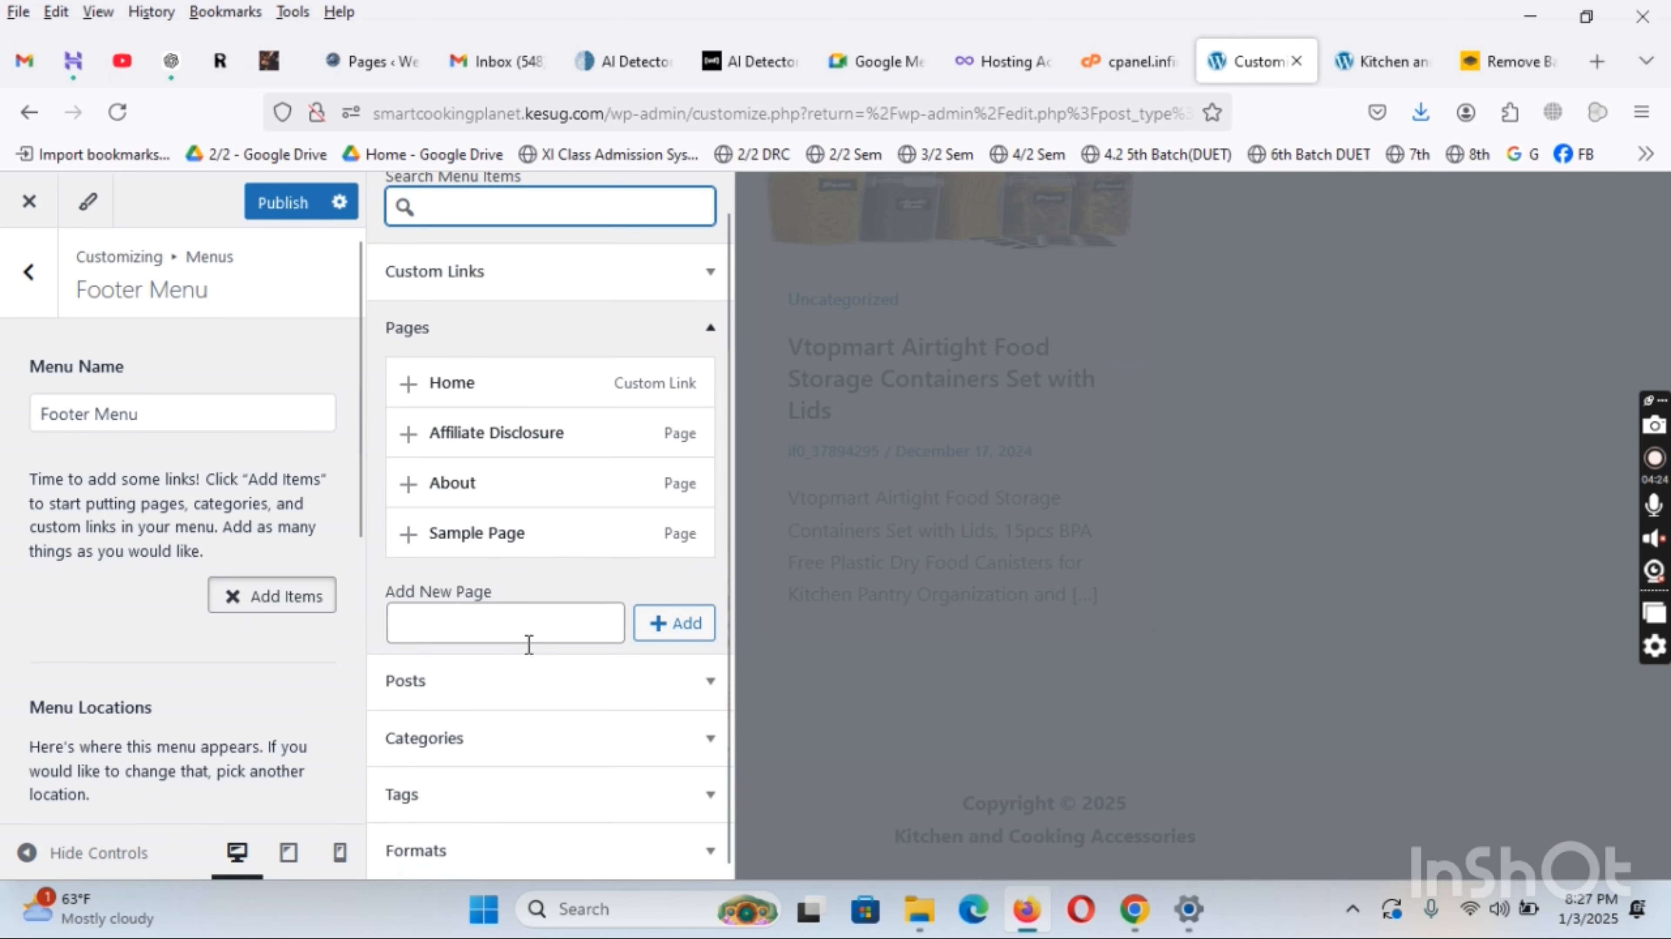
{"action": "left_click", "coordinate": [518, 487]}
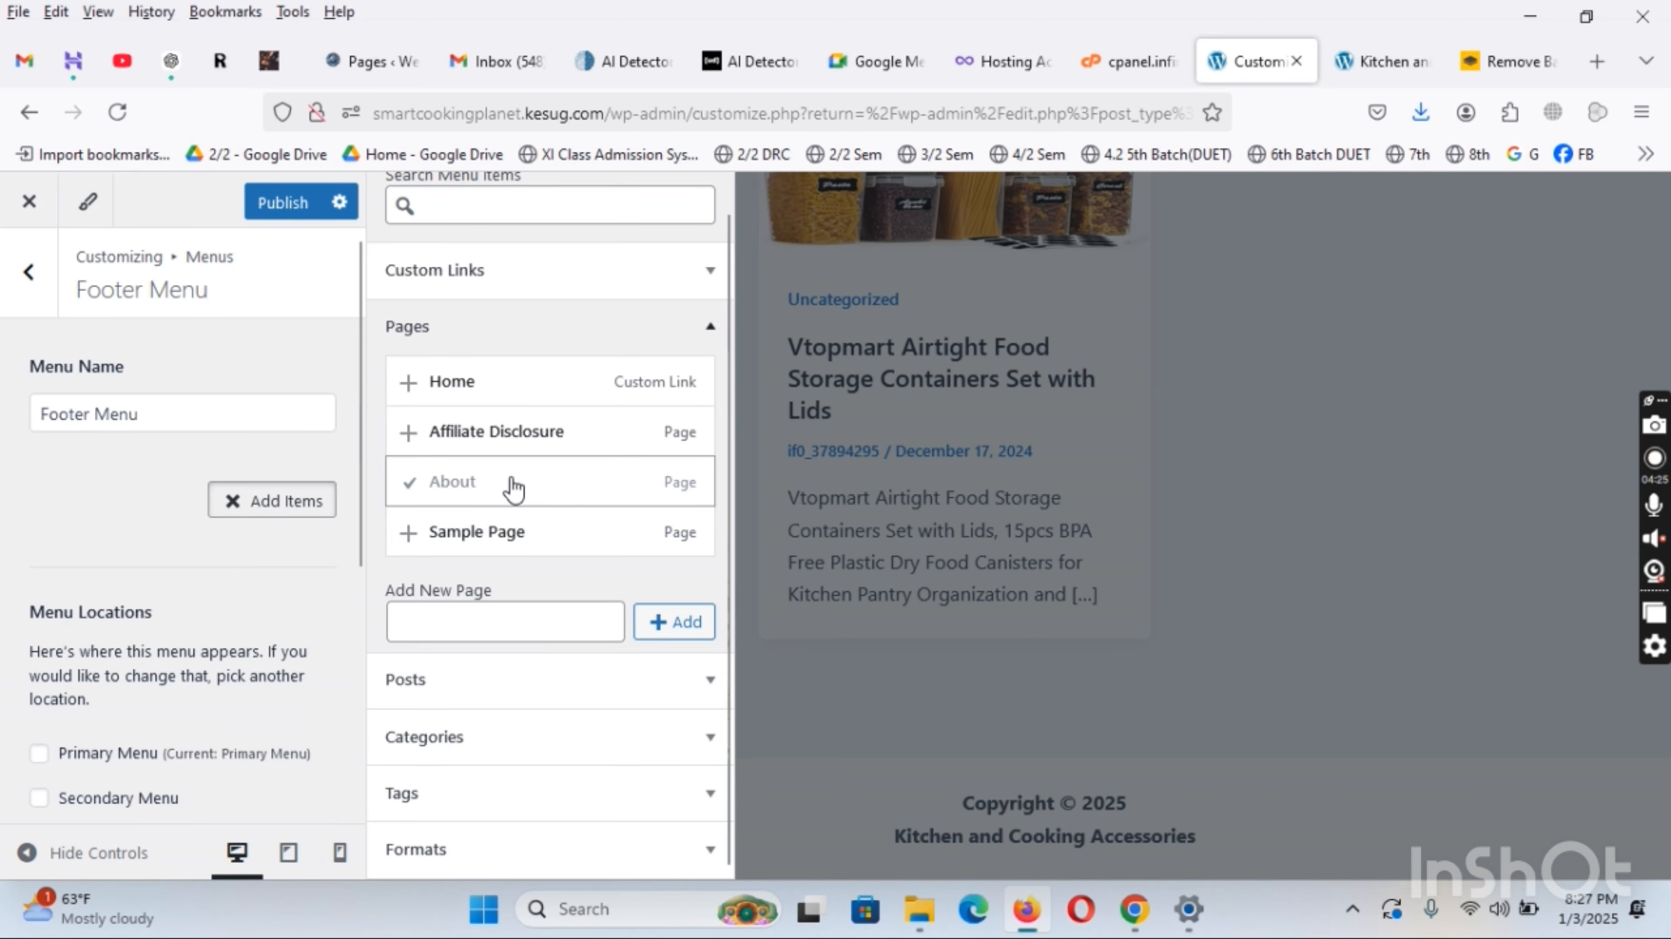
{"action": "left_click", "coordinate": [511, 434]}
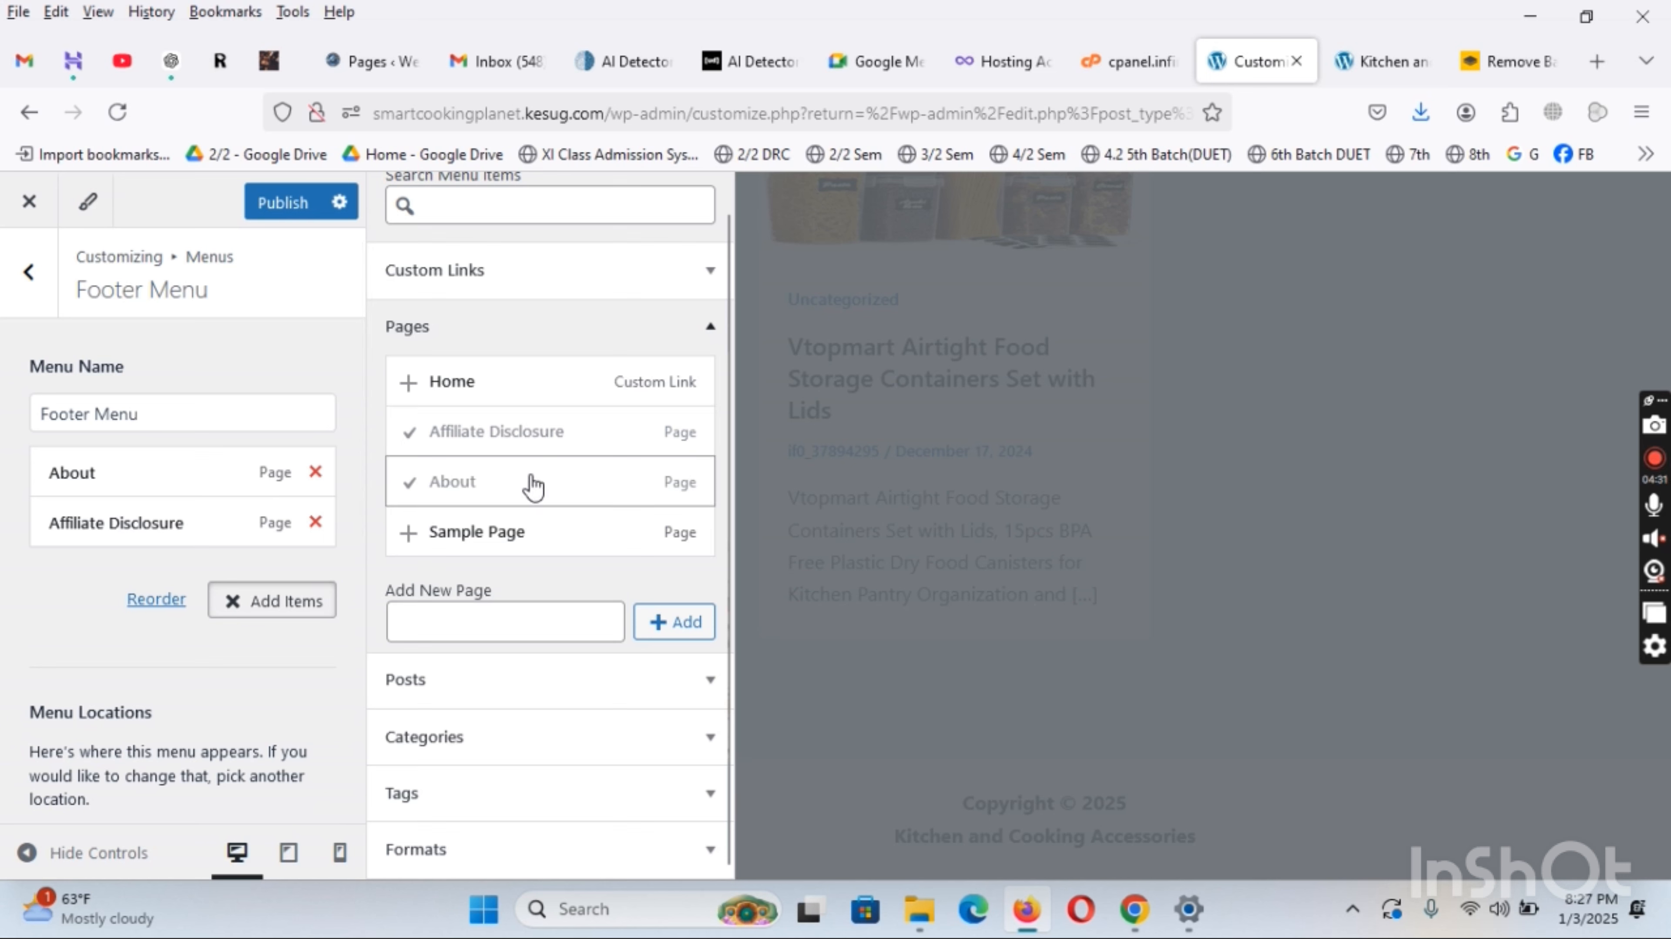
{"action": "left_click", "coordinate": [278, 214]}
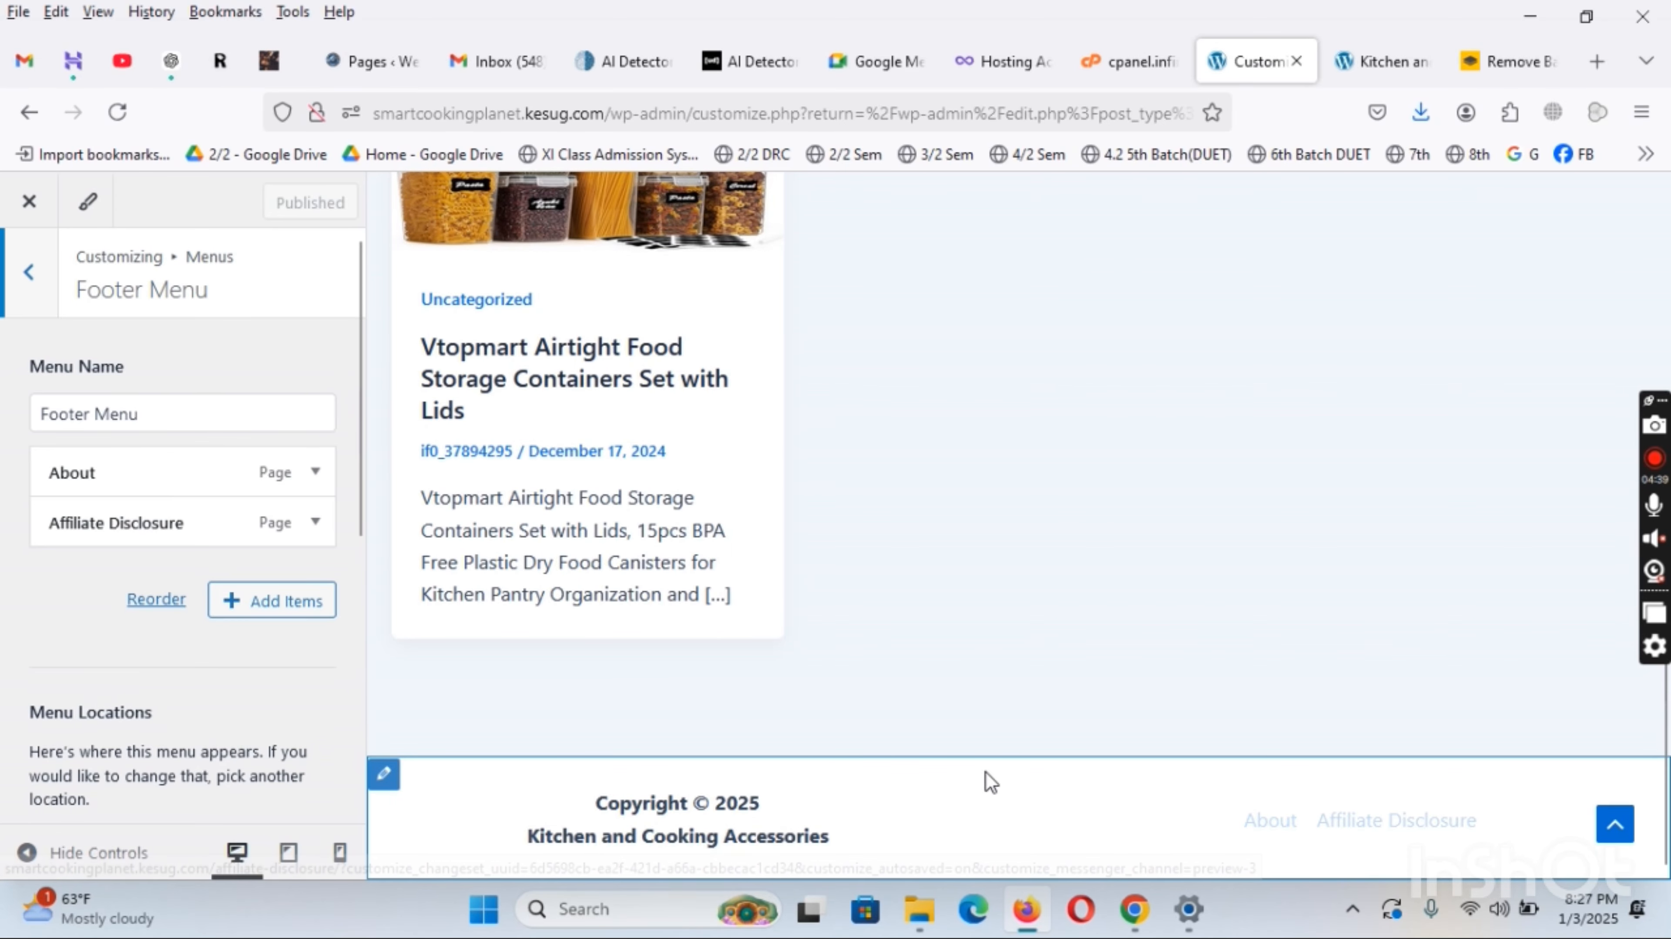
Switch the Below Footer row's background to a linear gradient in its design settings
{"action": "left_click", "coordinate": [385, 776]}
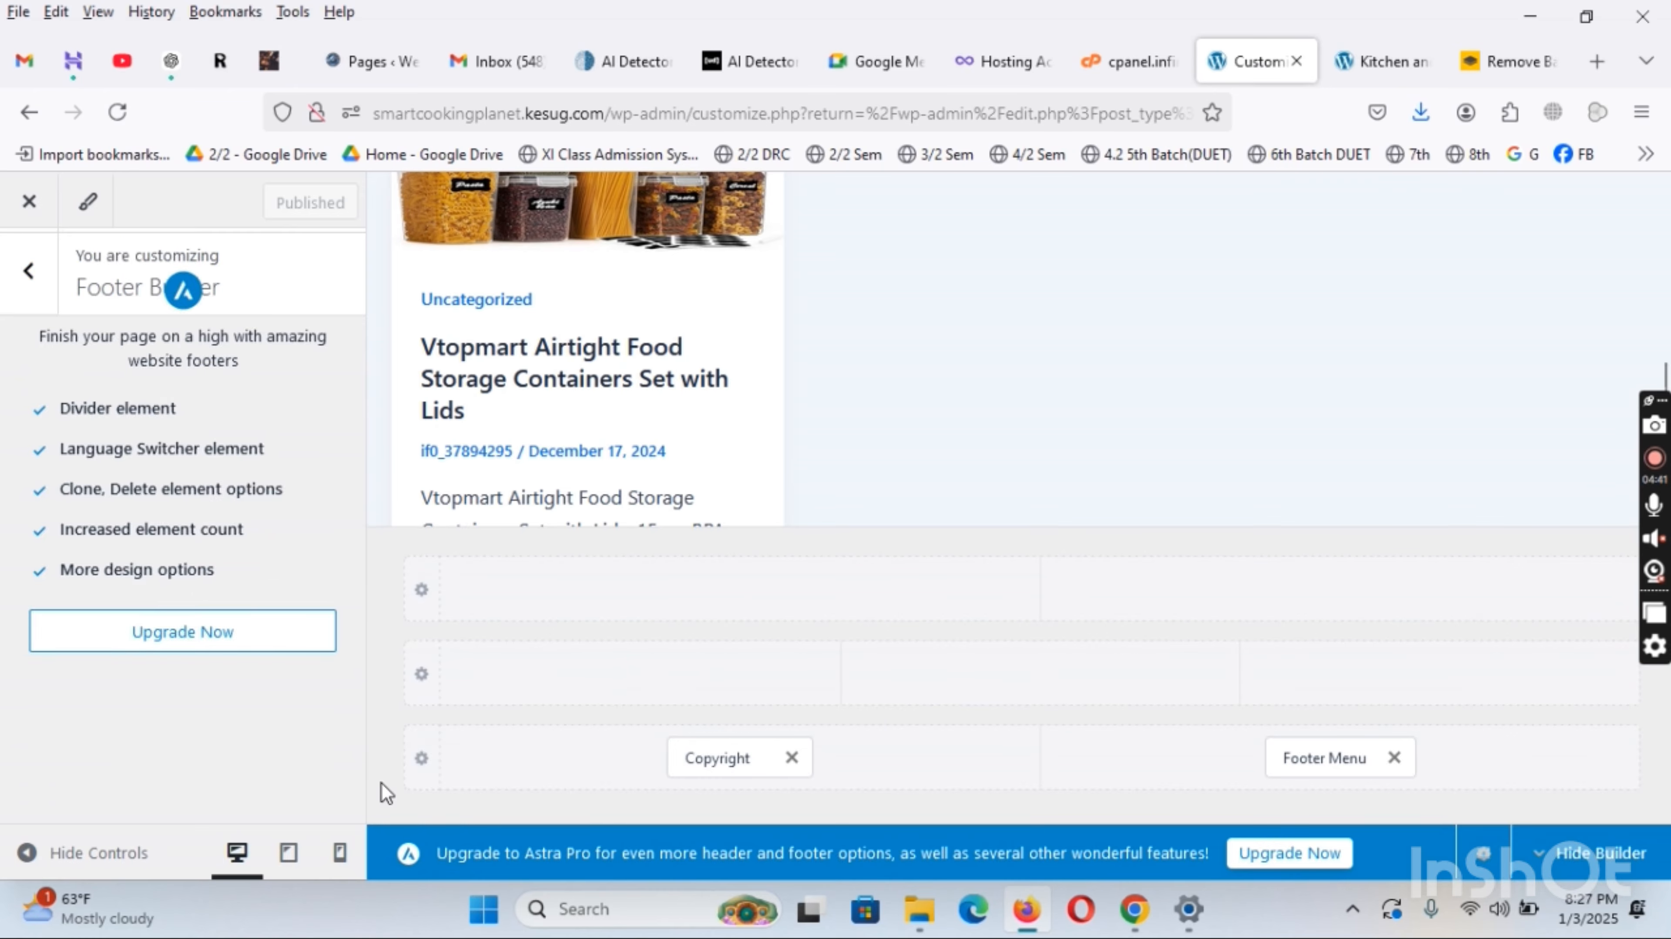
{"action": "left_click", "coordinate": [418, 757]}
{"action": "left_click", "coordinate": [301, 345]}
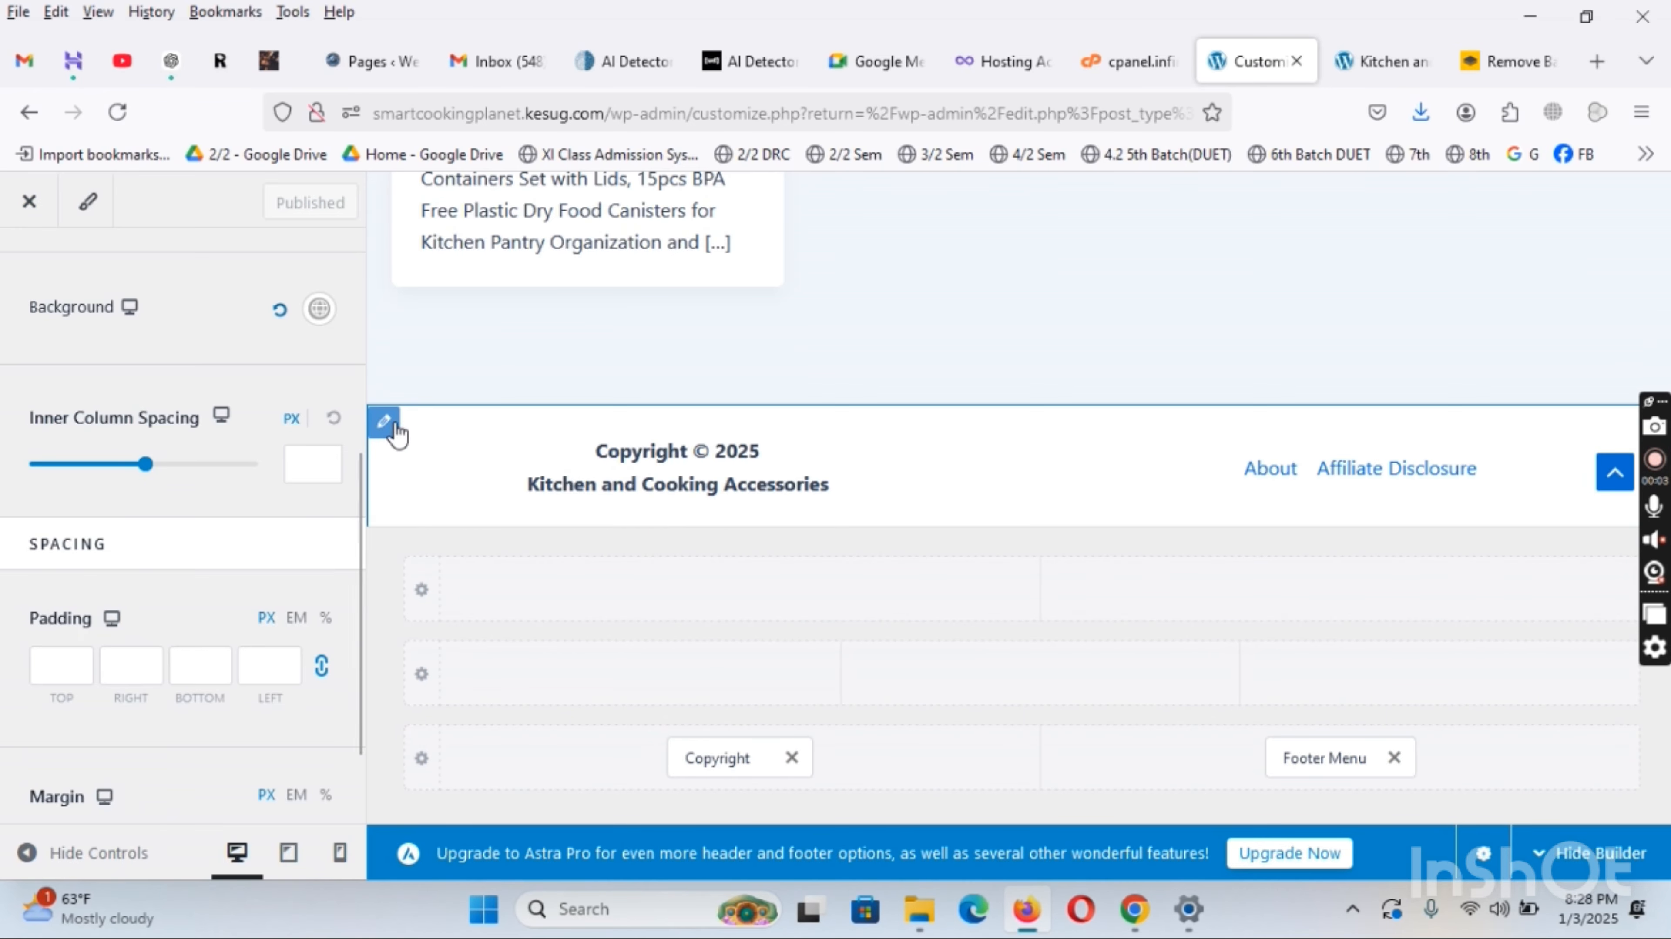
{"action": "left_click", "coordinate": [387, 426]}
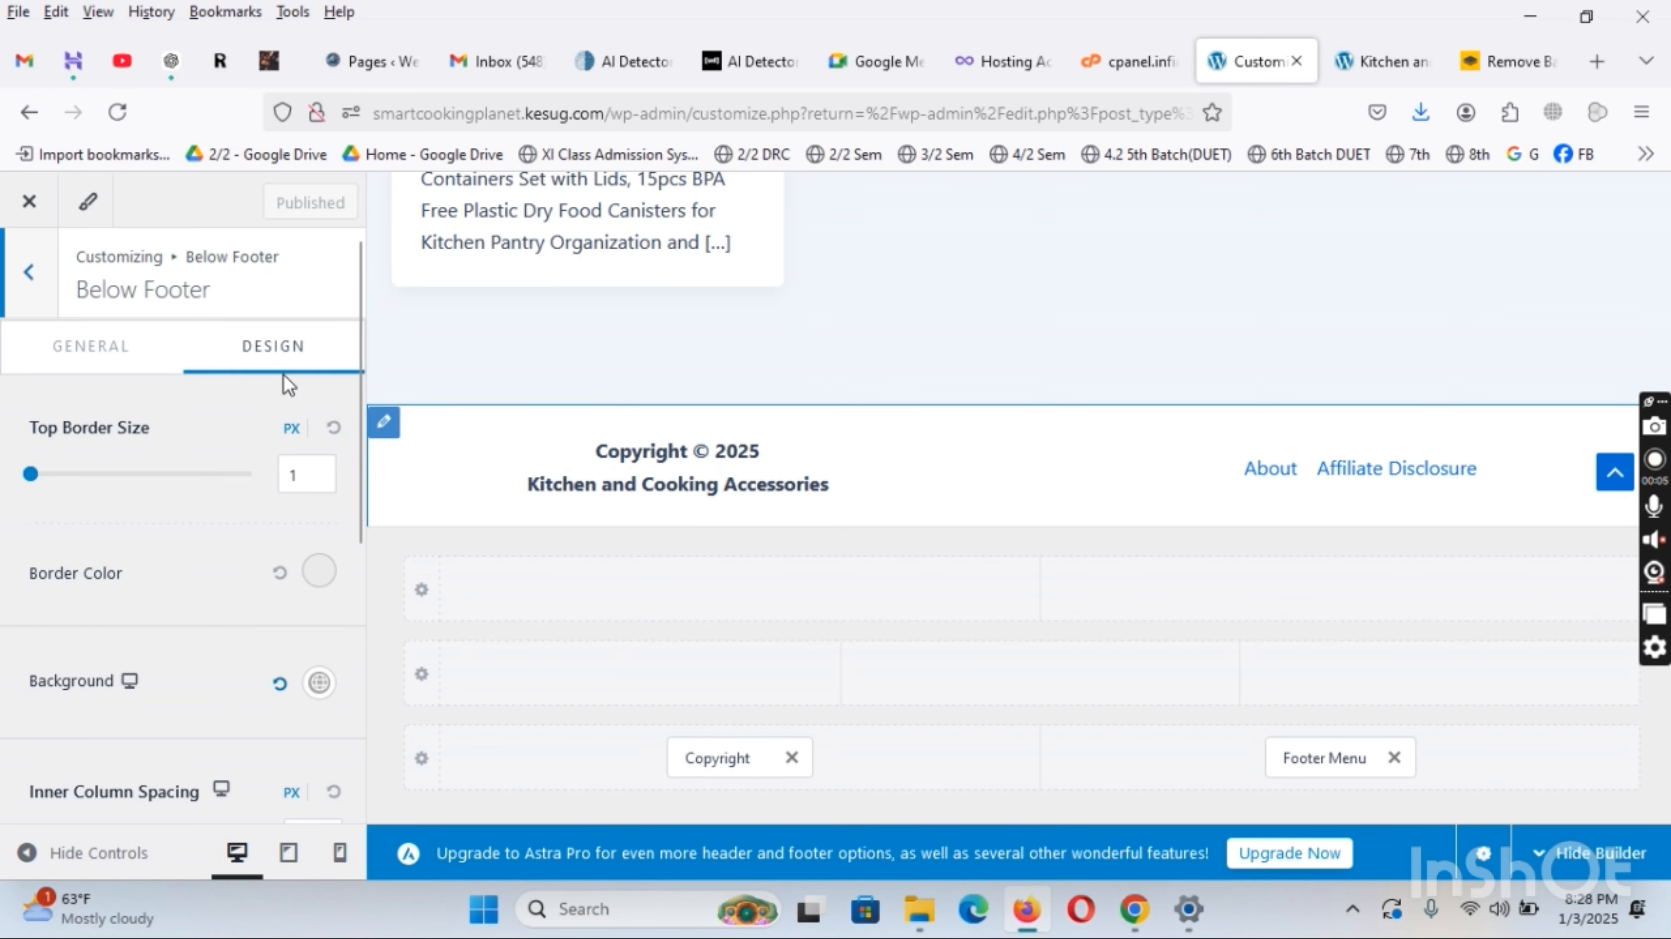
{"action": "left_click", "coordinate": [126, 358]}
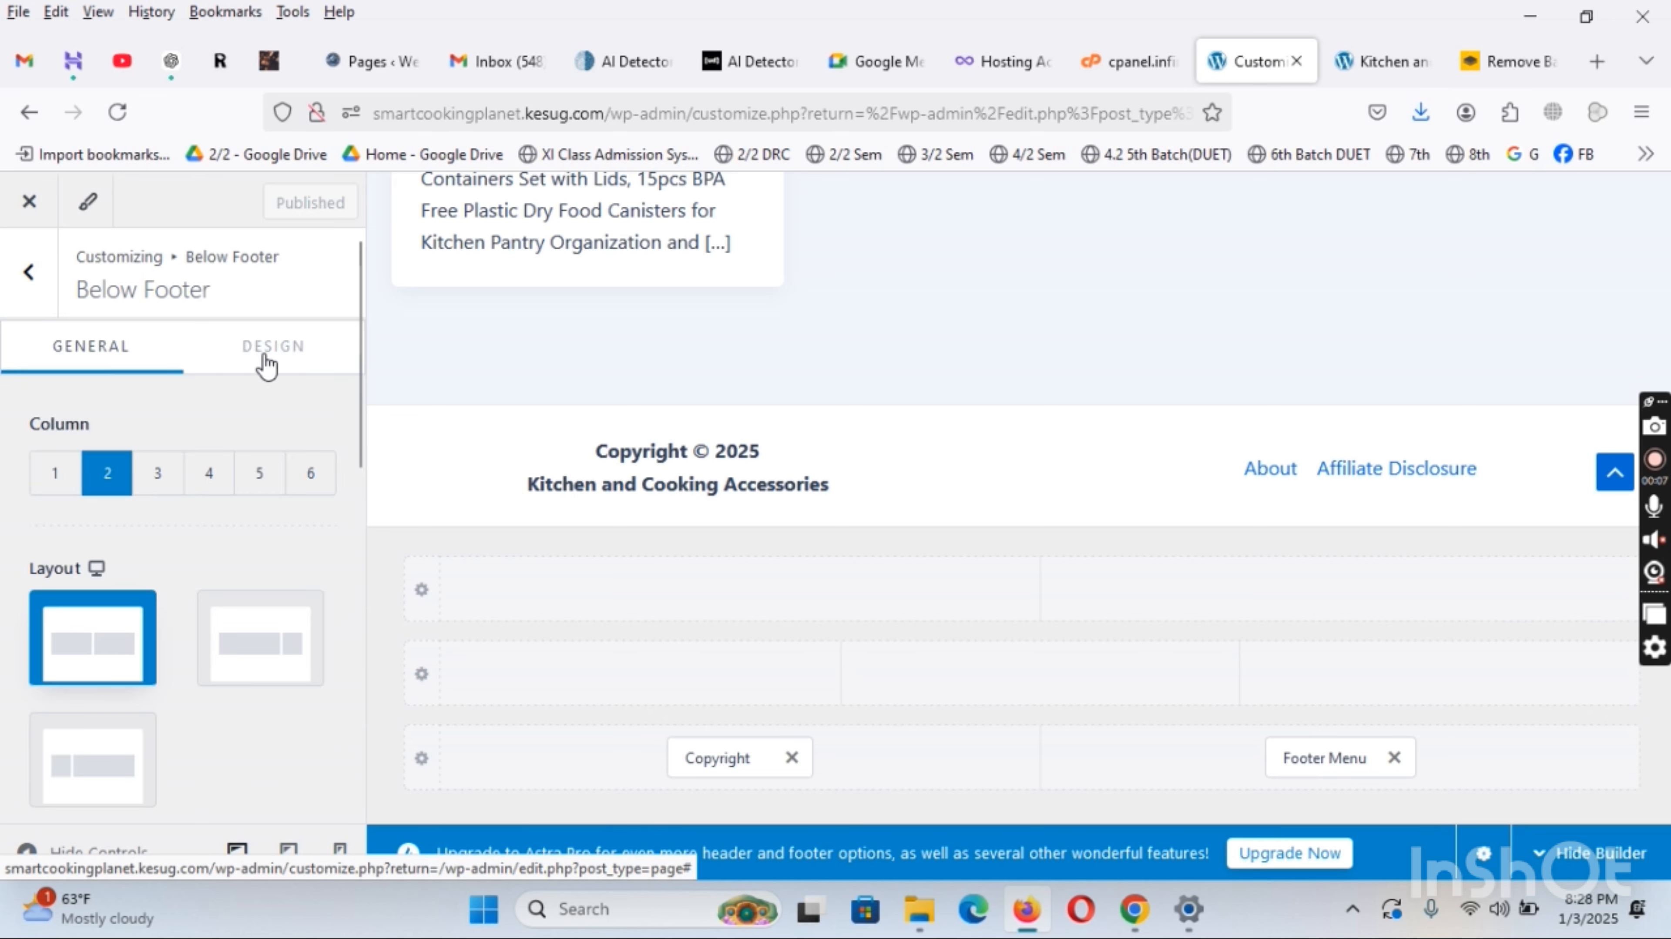
{"action": "left_click", "coordinate": [267, 363]}
{"action": "scroll", "coordinate": [264, 435], "scroll_direction": "down", "scroll_amount": 2}
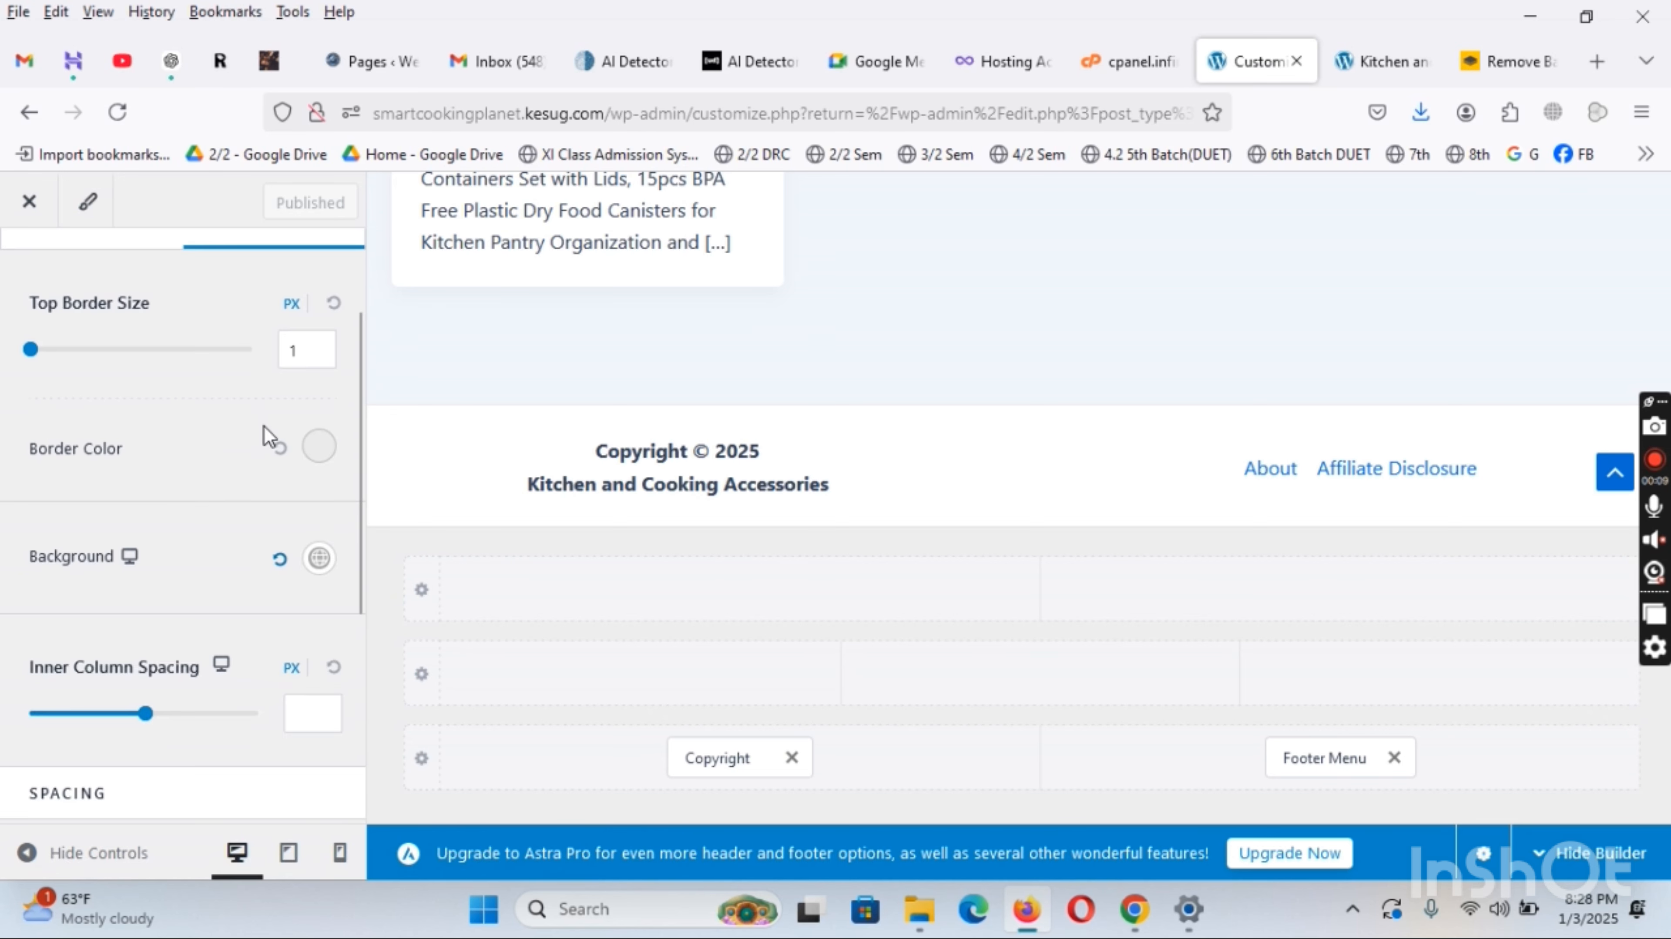
{"action": "left_click", "coordinate": [319, 558]}
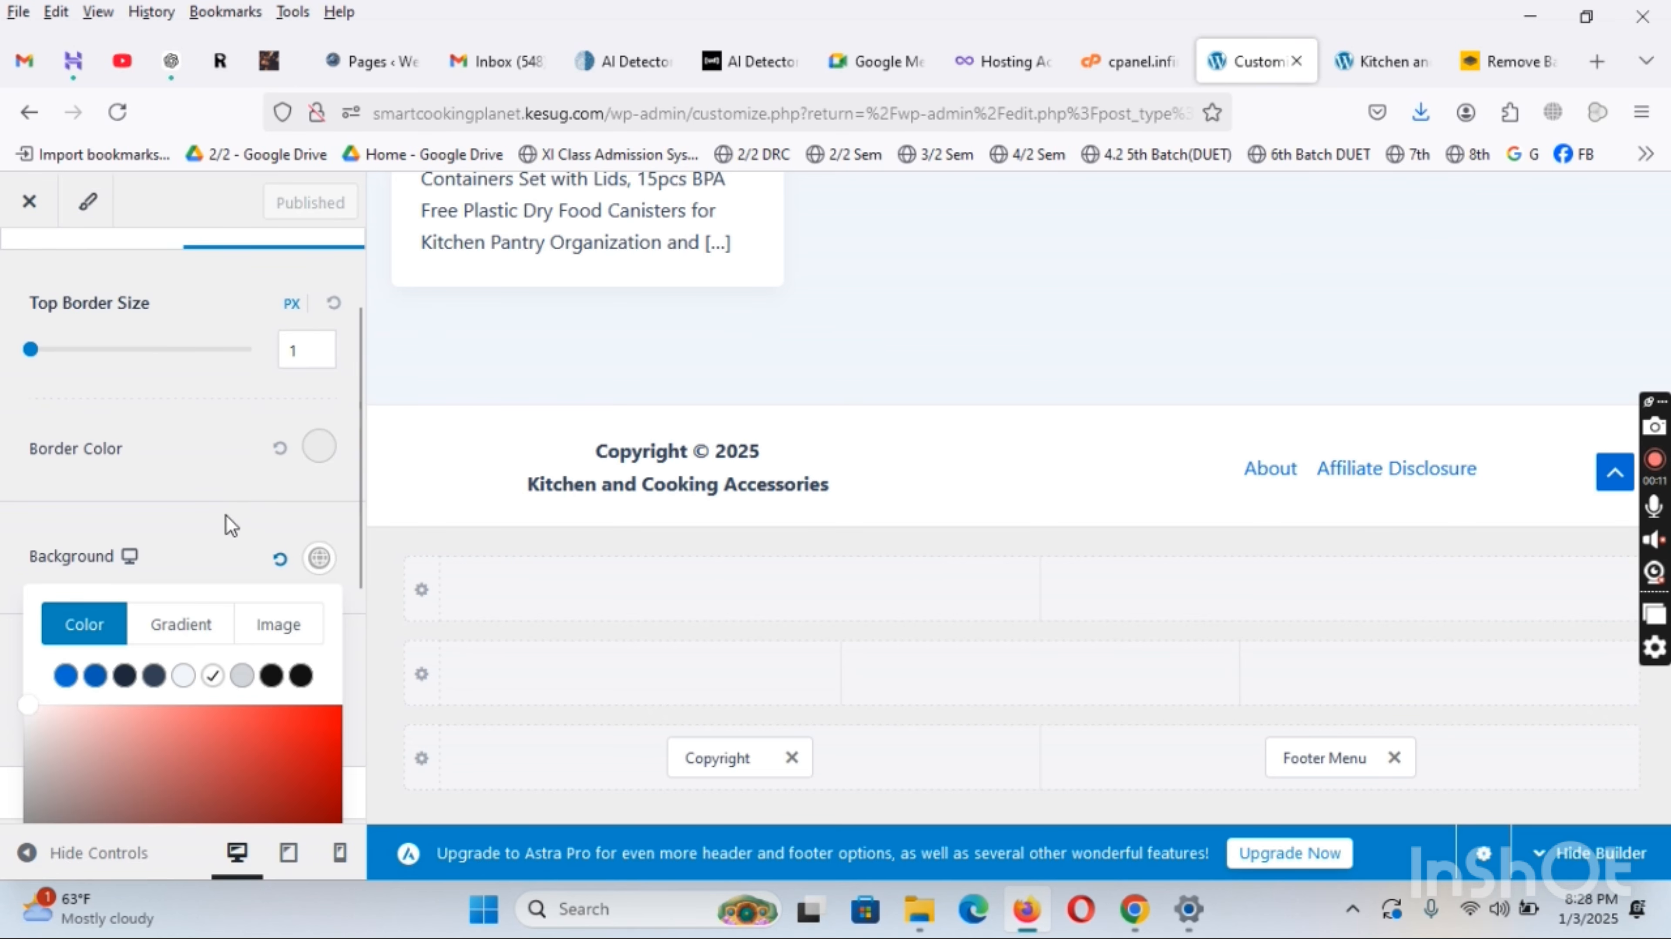
{"action": "scroll", "coordinate": [204, 493], "scroll_direction": "down", "scroll_amount": 4}
{"action": "left_click", "coordinate": [174, 394]}
Add a white (FFFFFF) color stop to the footer gradient and move it to the middle between blue and purple
{"action": "left_click", "coordinate": [190, 439]}
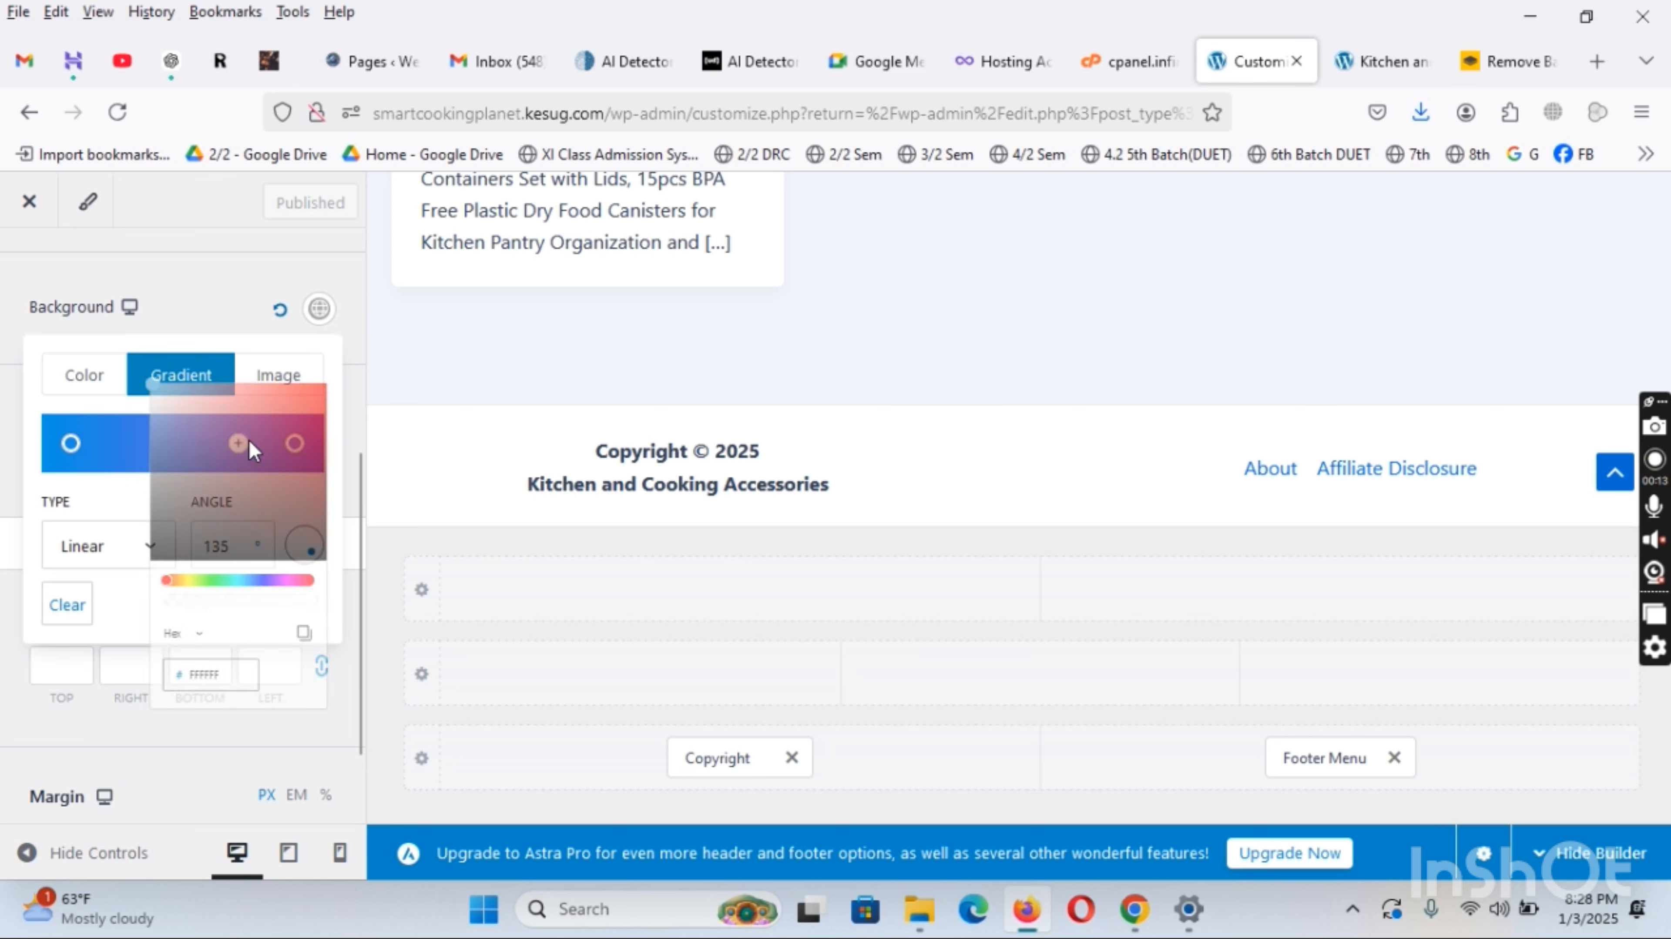
{"action": "left_click", "coordinate": [270, 688]}
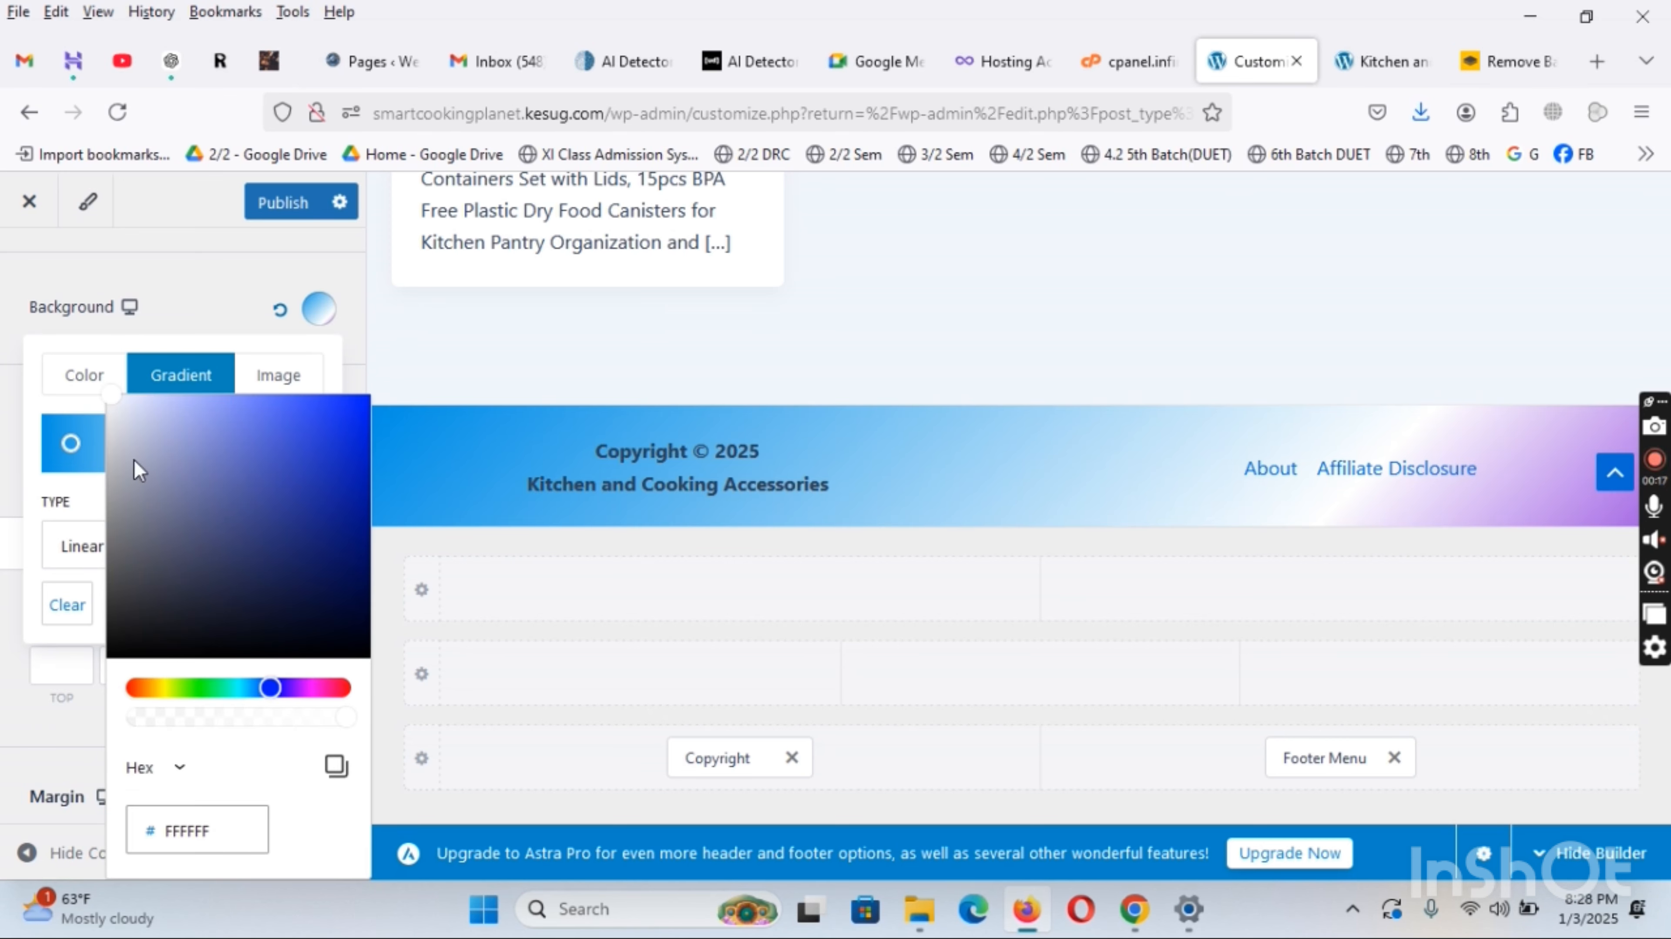
{"action": "left_click", "coordinate": [69, 435]}
{"action": "left_click_drag", "start_coordinate": [239, 447], "coordinate": [187, 462]}
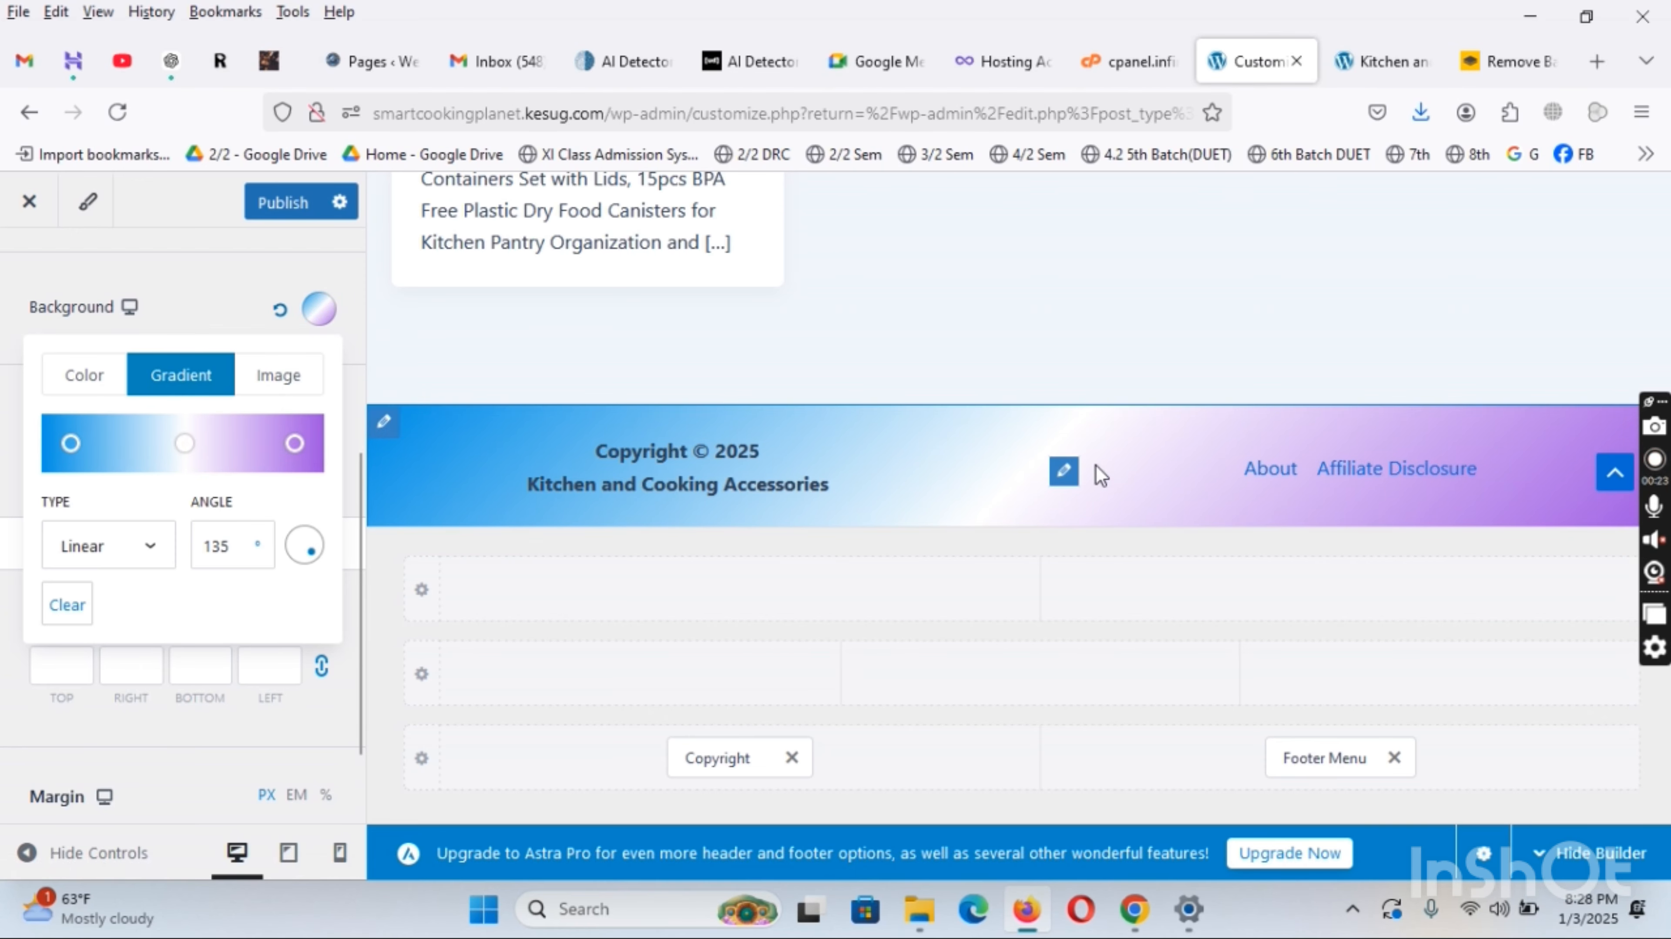
Set the Footer Menu's normal link color to the black palette swatch in its design settings
{"action": "left_click", "coordinate": [1065, 472]}
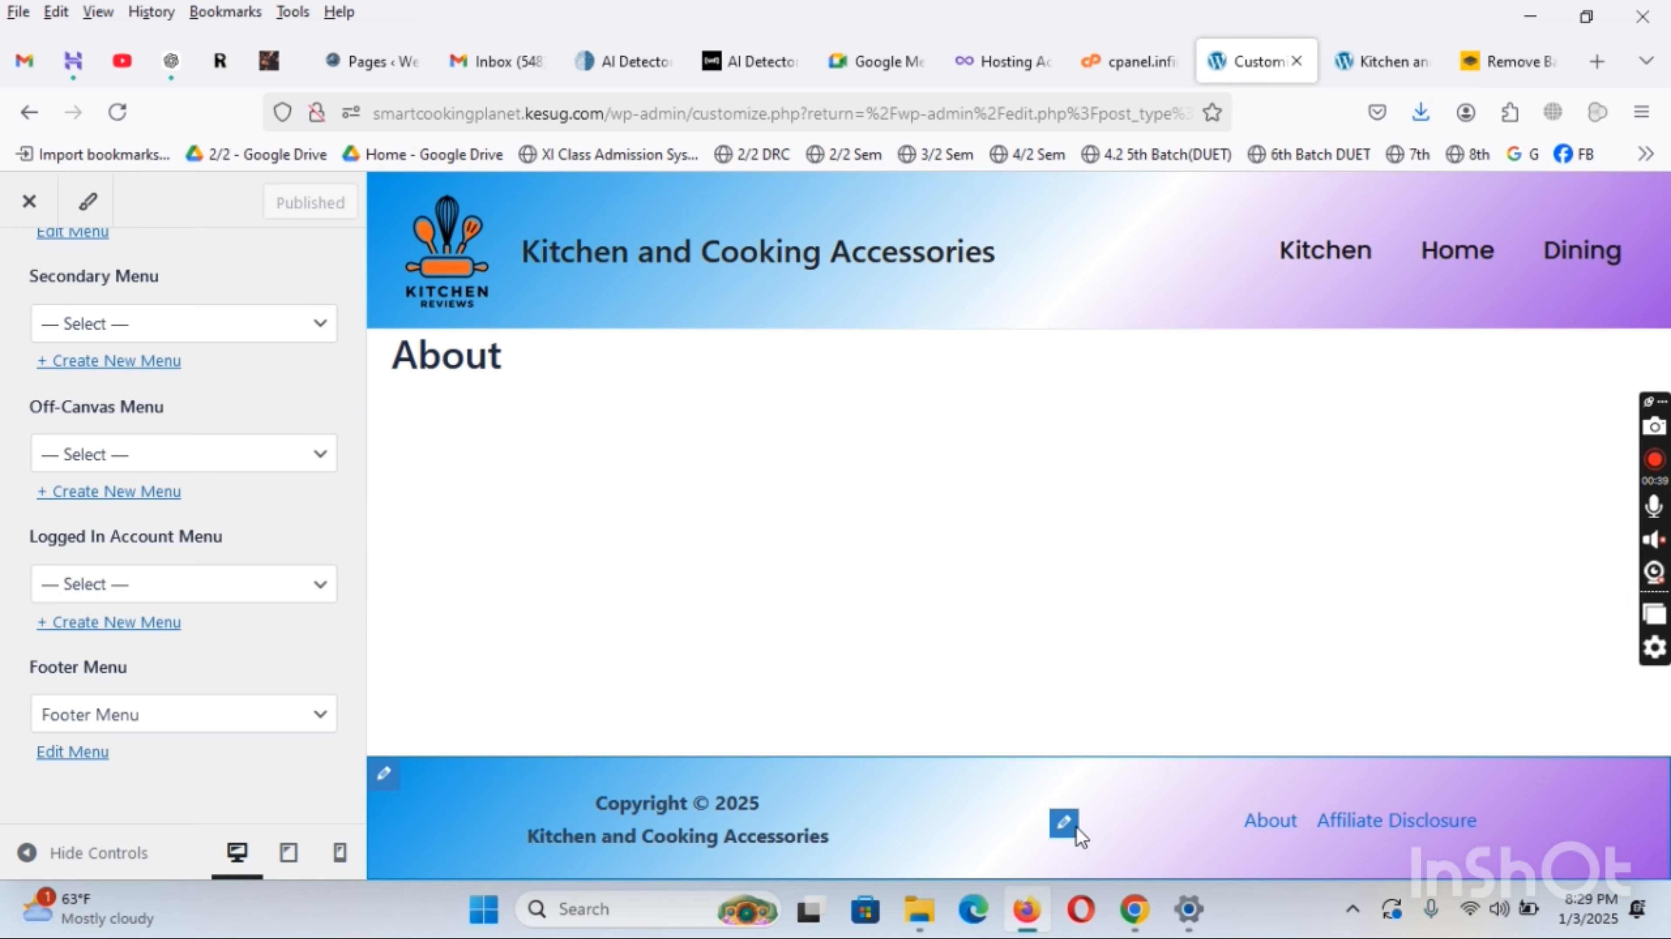
{"action": "left_click", "coordinate": [1065, 822]}
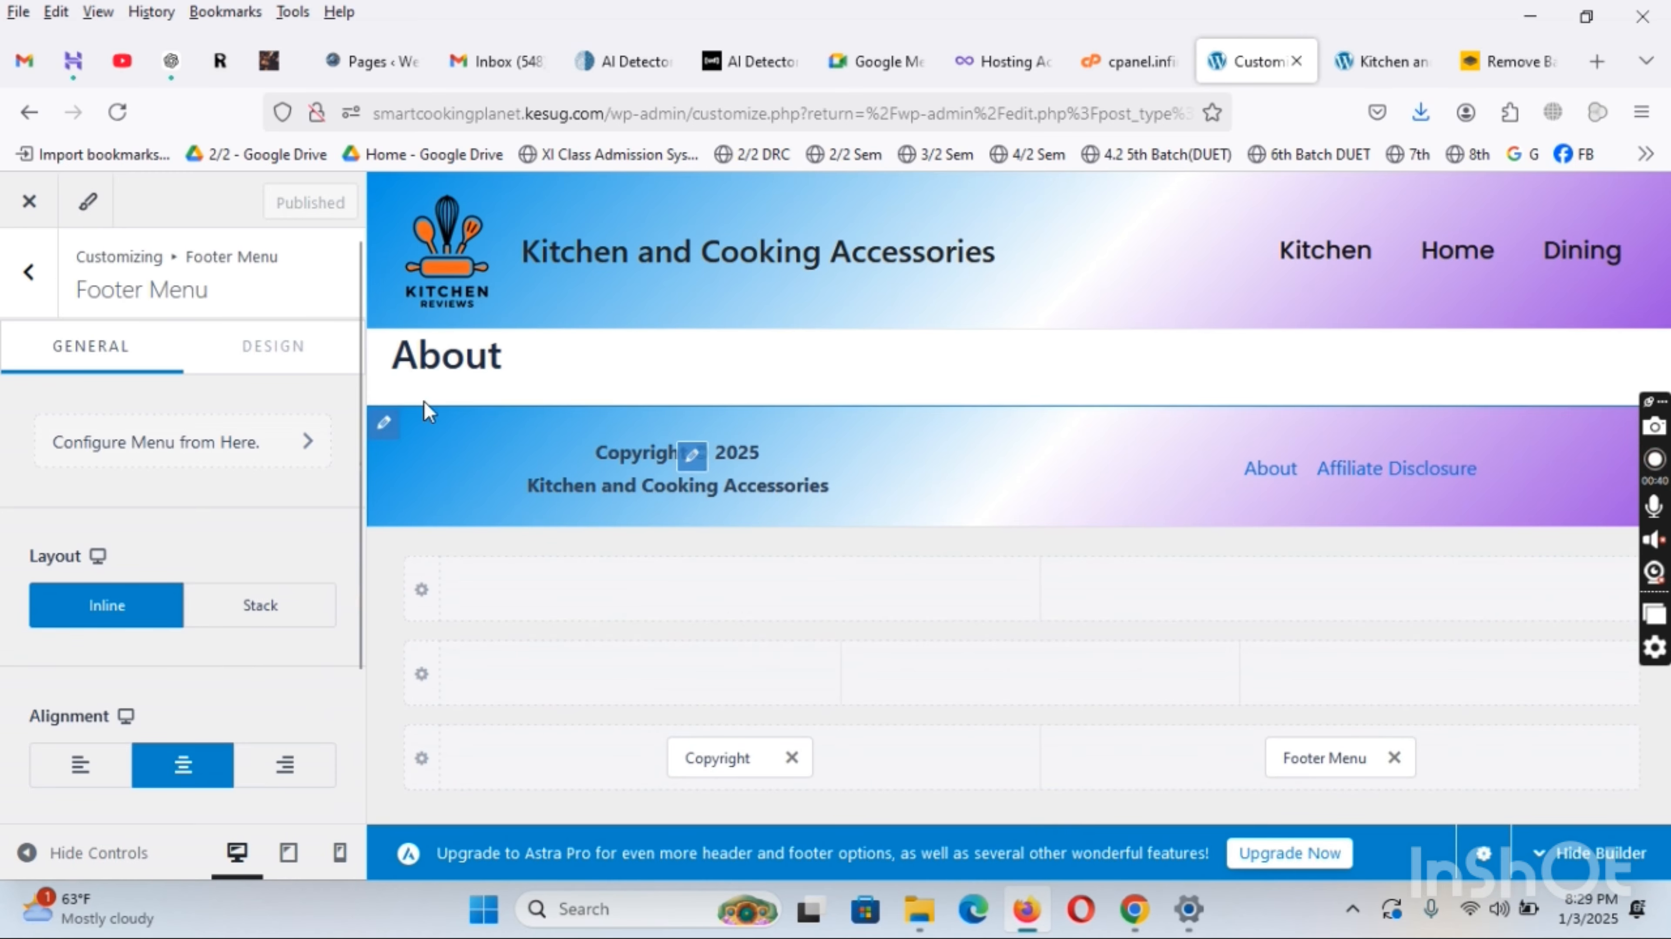
{"action": "left_click", "coordinate": [276, 348]}
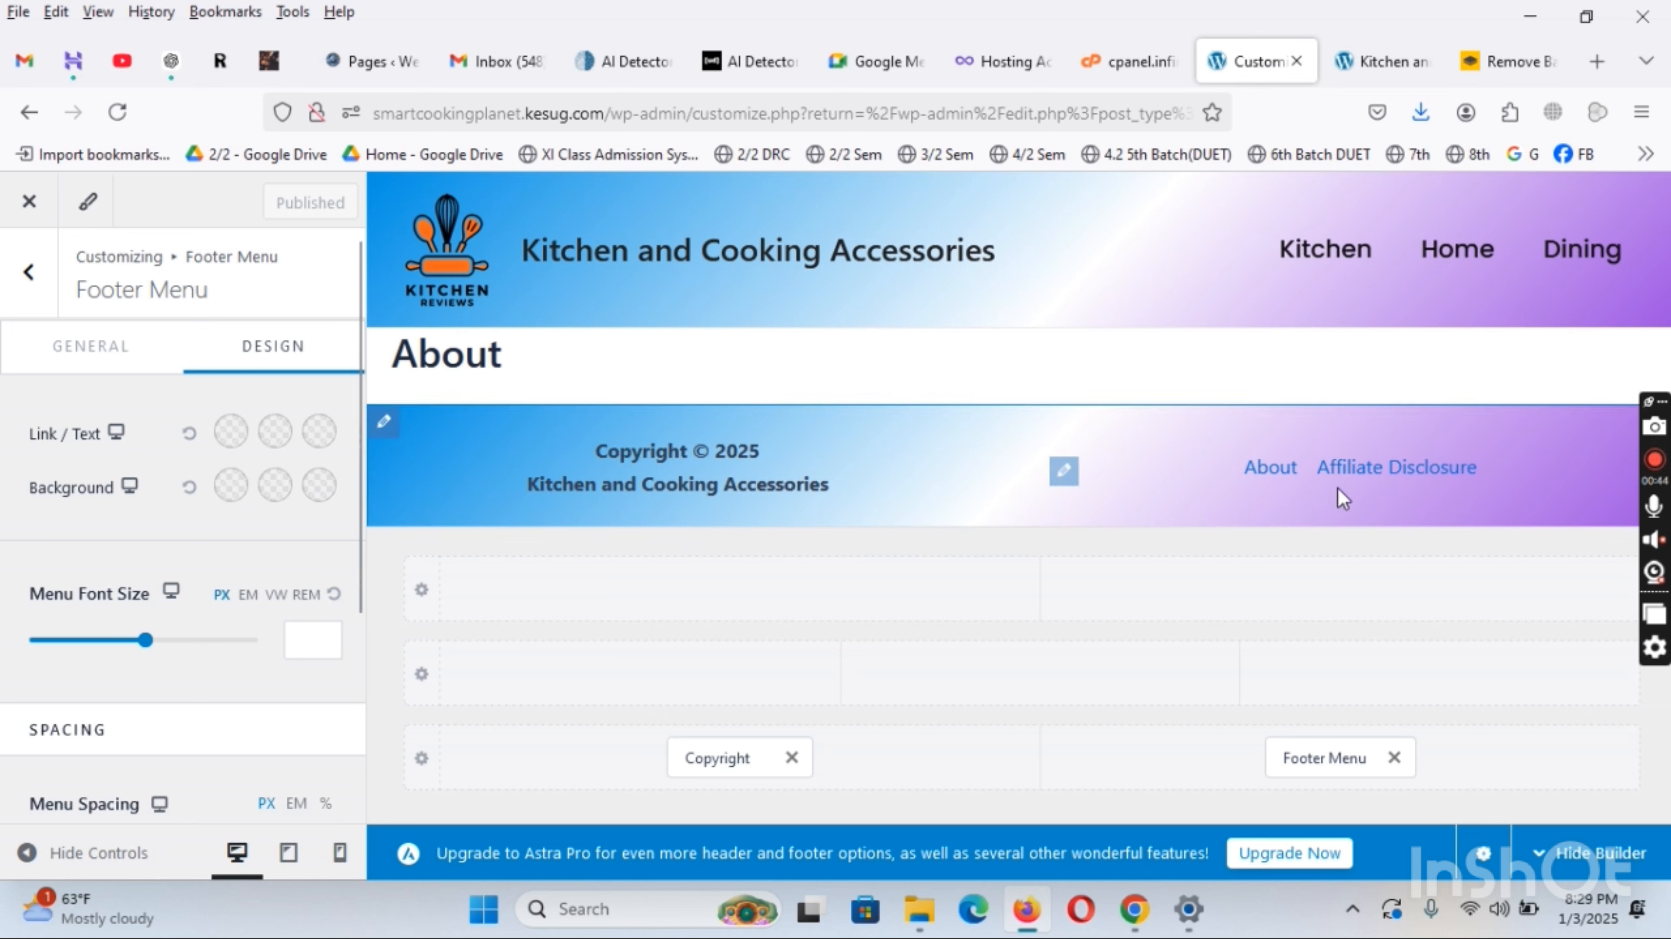
{"action": "left_click", "coordinate": [227, 437]}
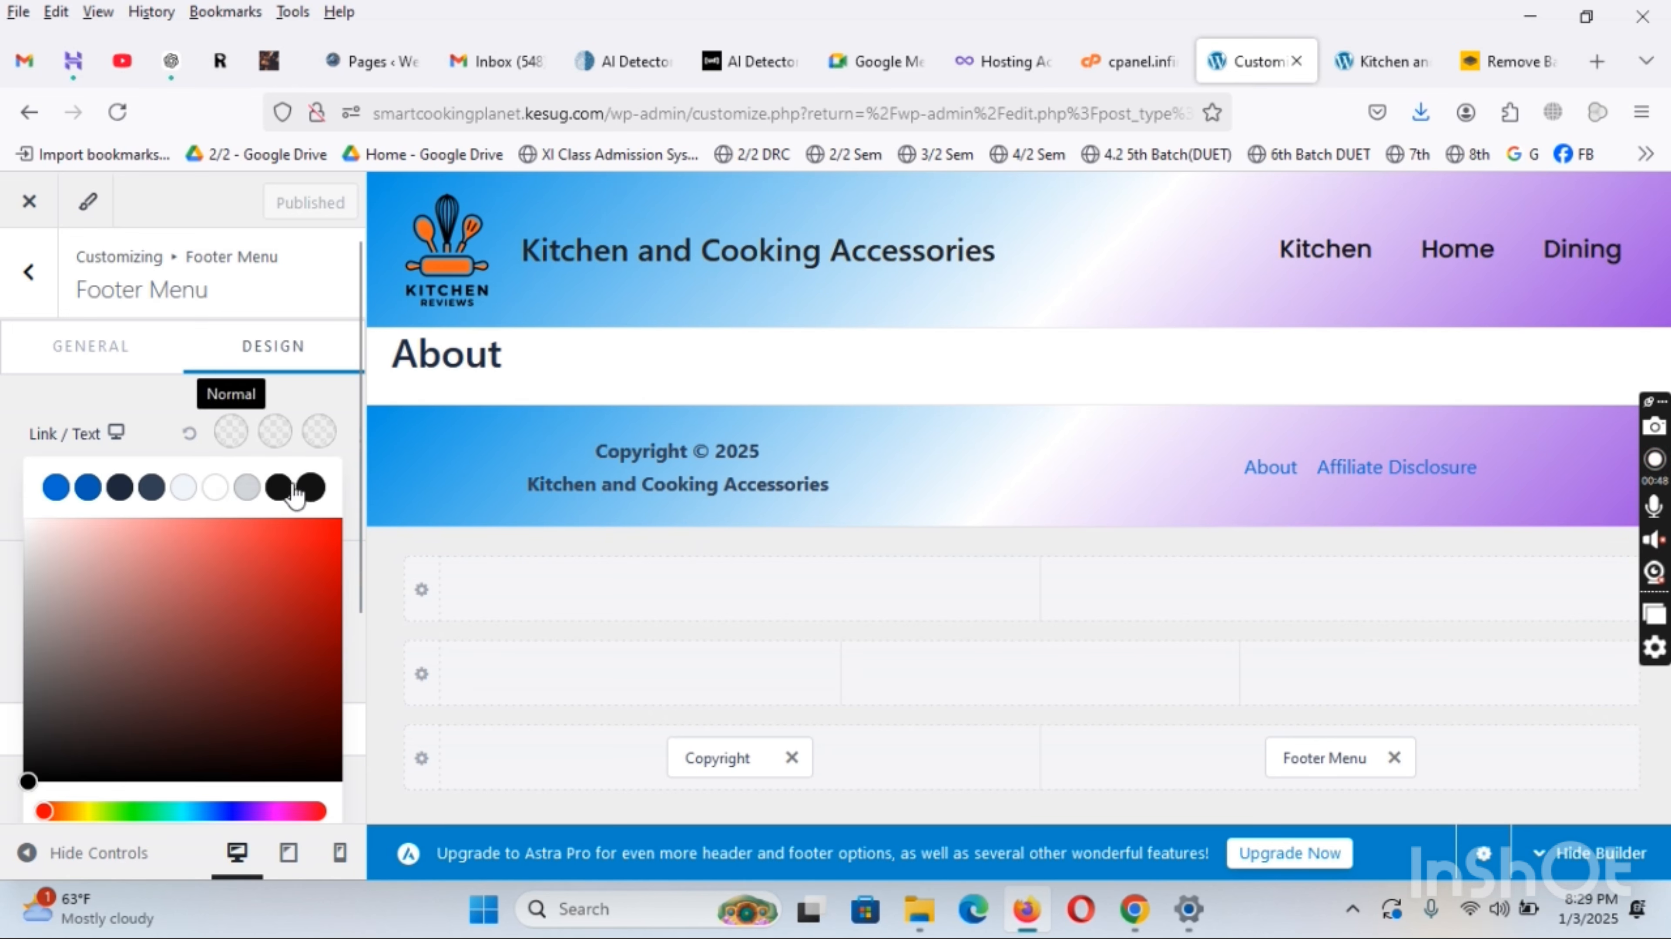
{"action": "left_click", "coordinate": [279, 487]}
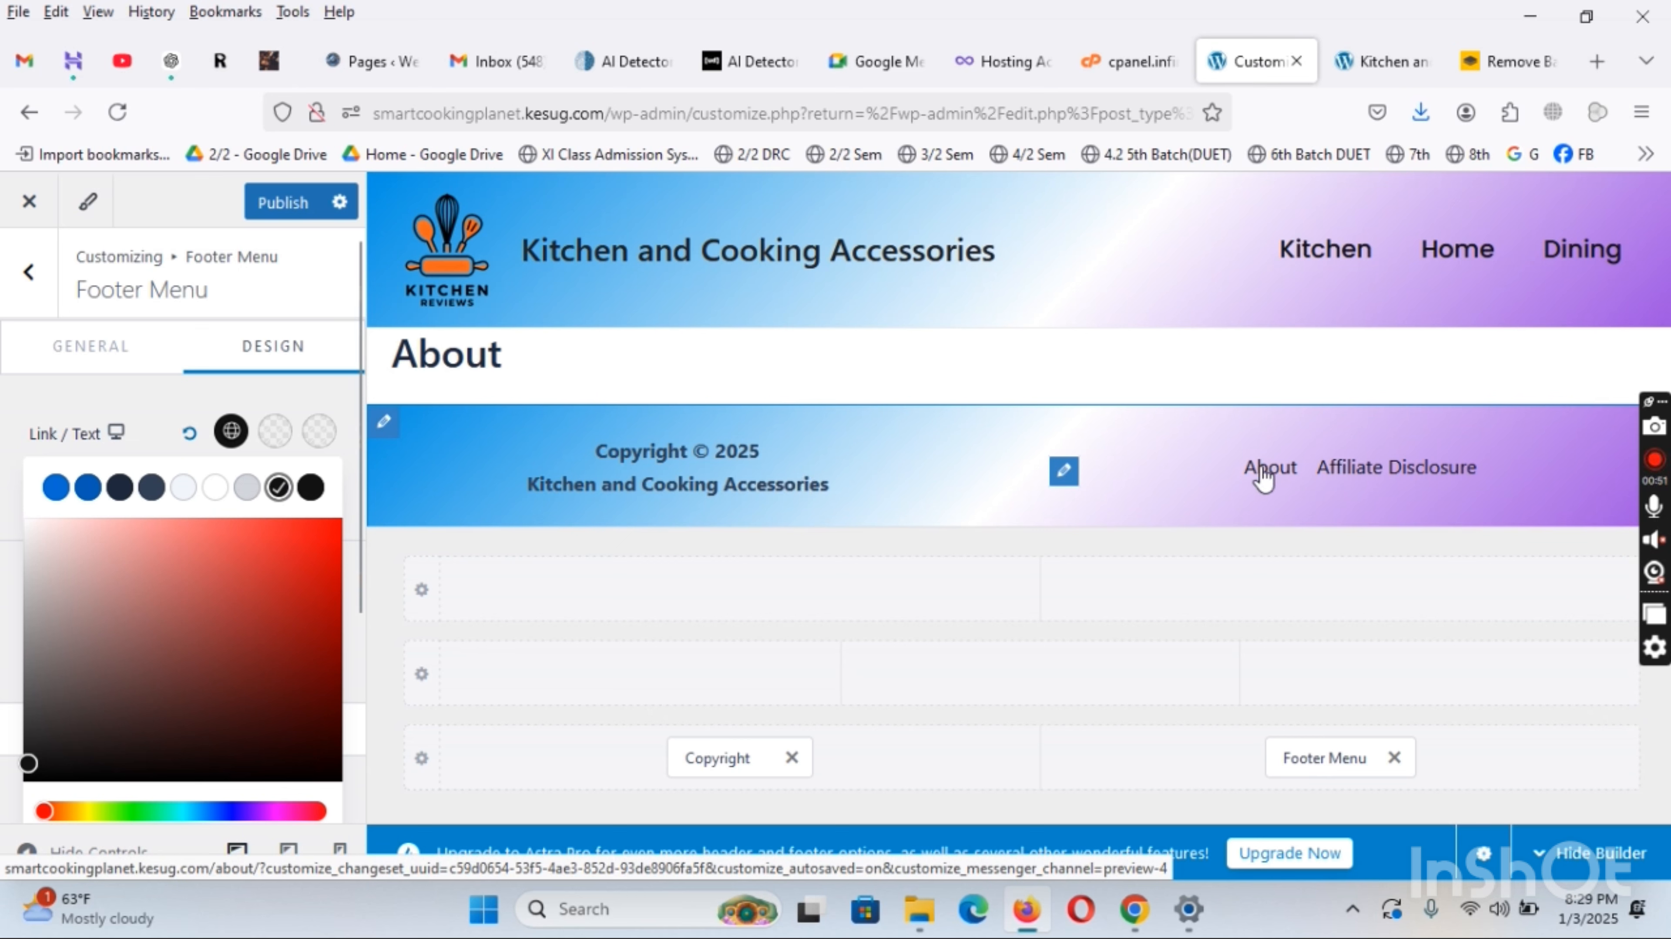
Set the Footer Menu's hover link color to bright orange and its active link color to red
{"action": "left_click", "coordinate": [272, 435]}
{"action": "left_click", "coordinate": [57, 811]}
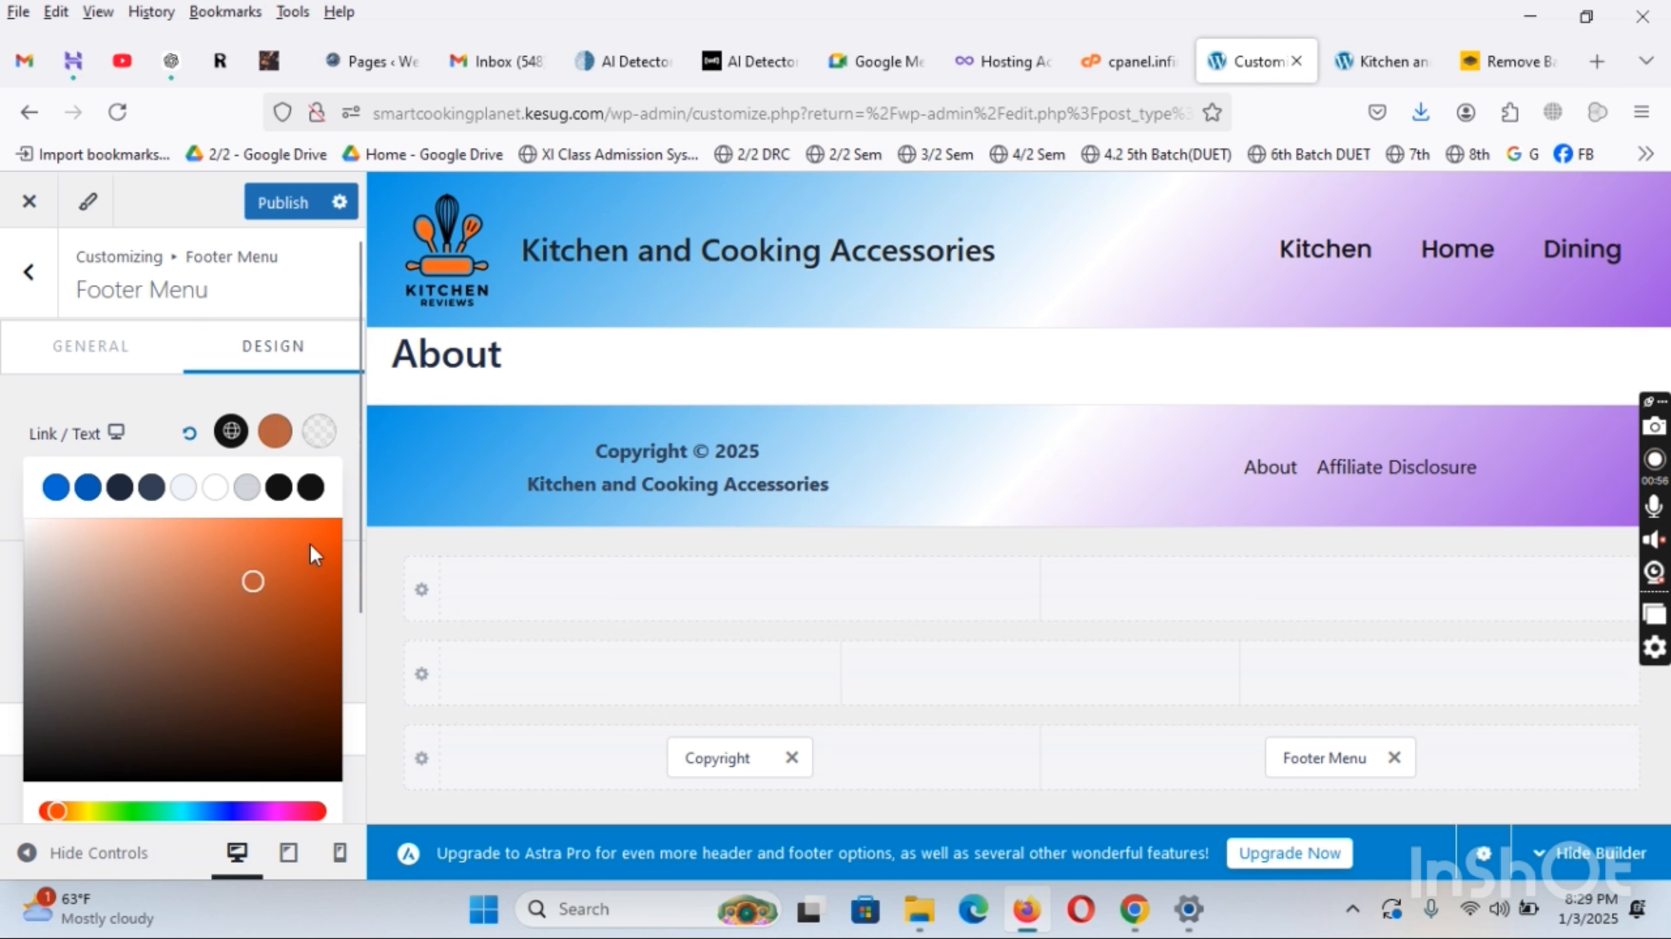
{"action": "left_click", "coordinate": [332, 521]}
{"action": "left_click", "coordinate": [319, 441]}
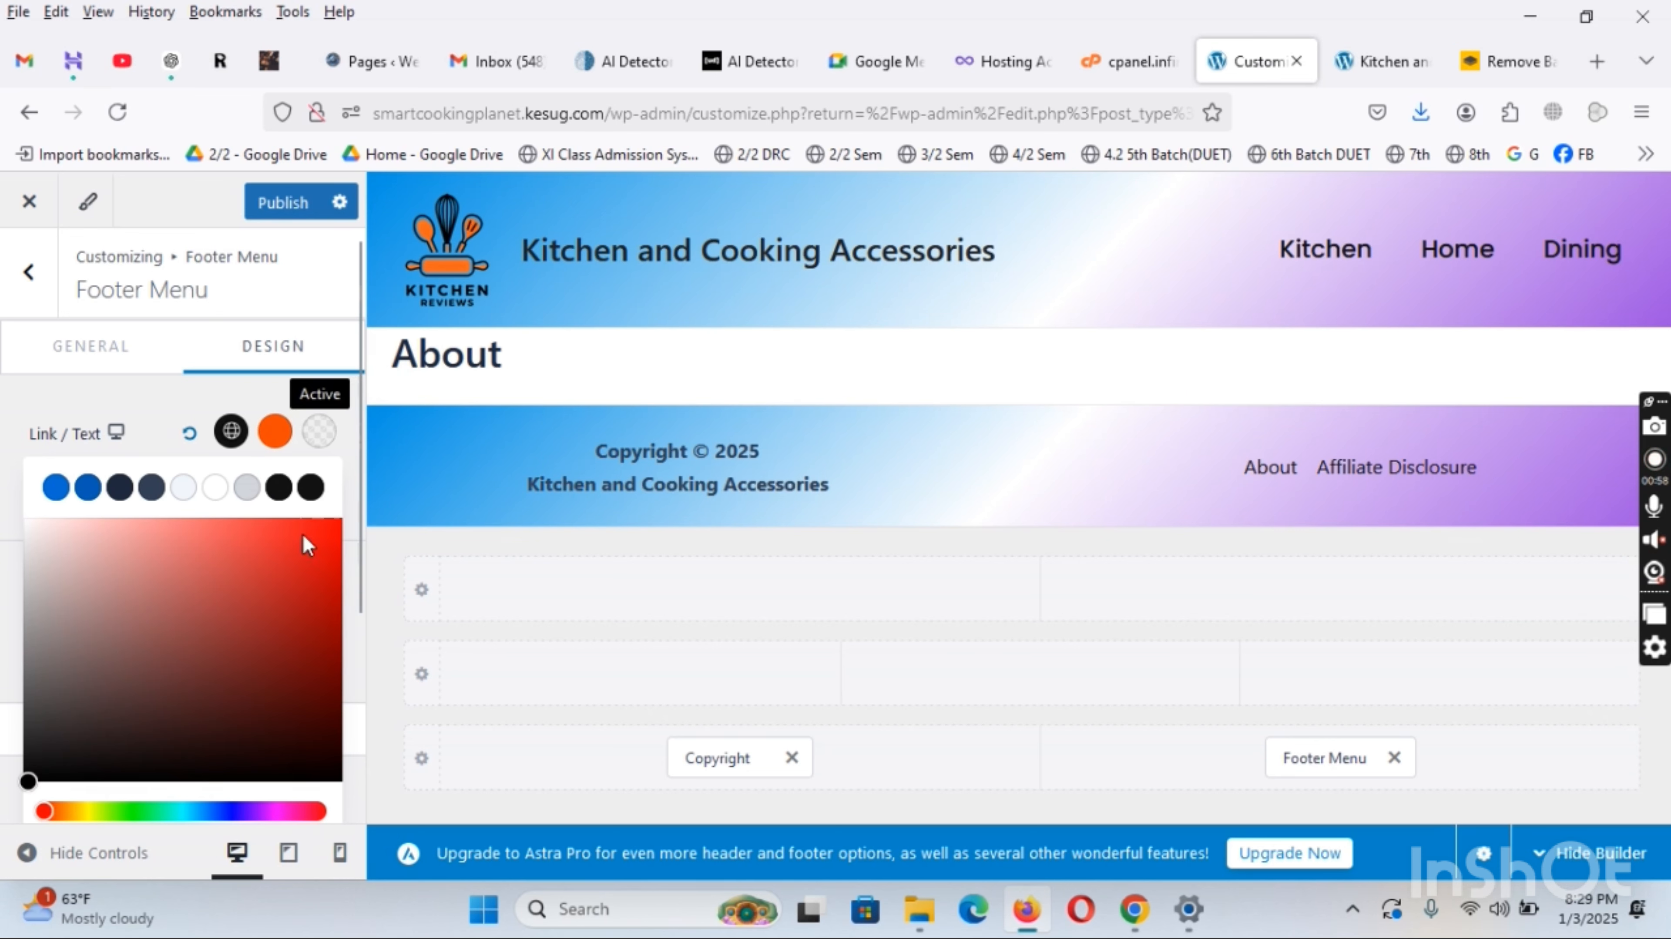
{"action": "left_click", "coordinate": [334, 520]}
Adjust the Footer Menu's hover link color to the orange FF5E00
{"action": "left_click", "coordinate": [272, 435]}
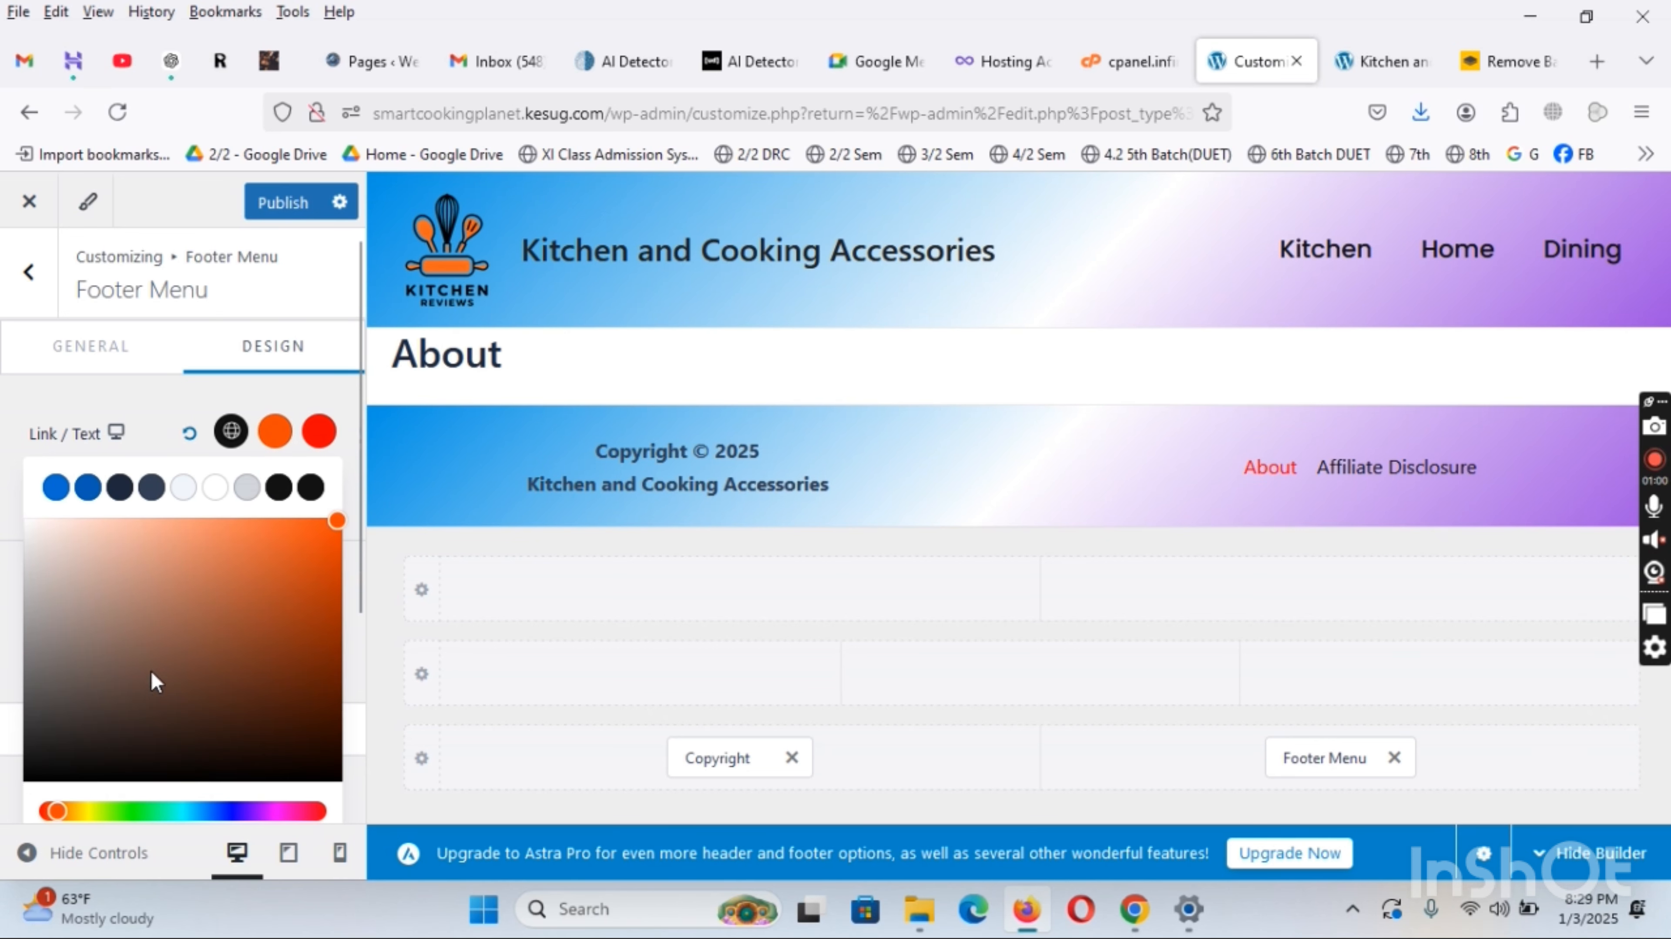
{"action": "left_click", "coordinate": [238, 563]}
{"action": "left_click_drag", "start_coordinate": [58, 813], "coordinate": [65, 815]}
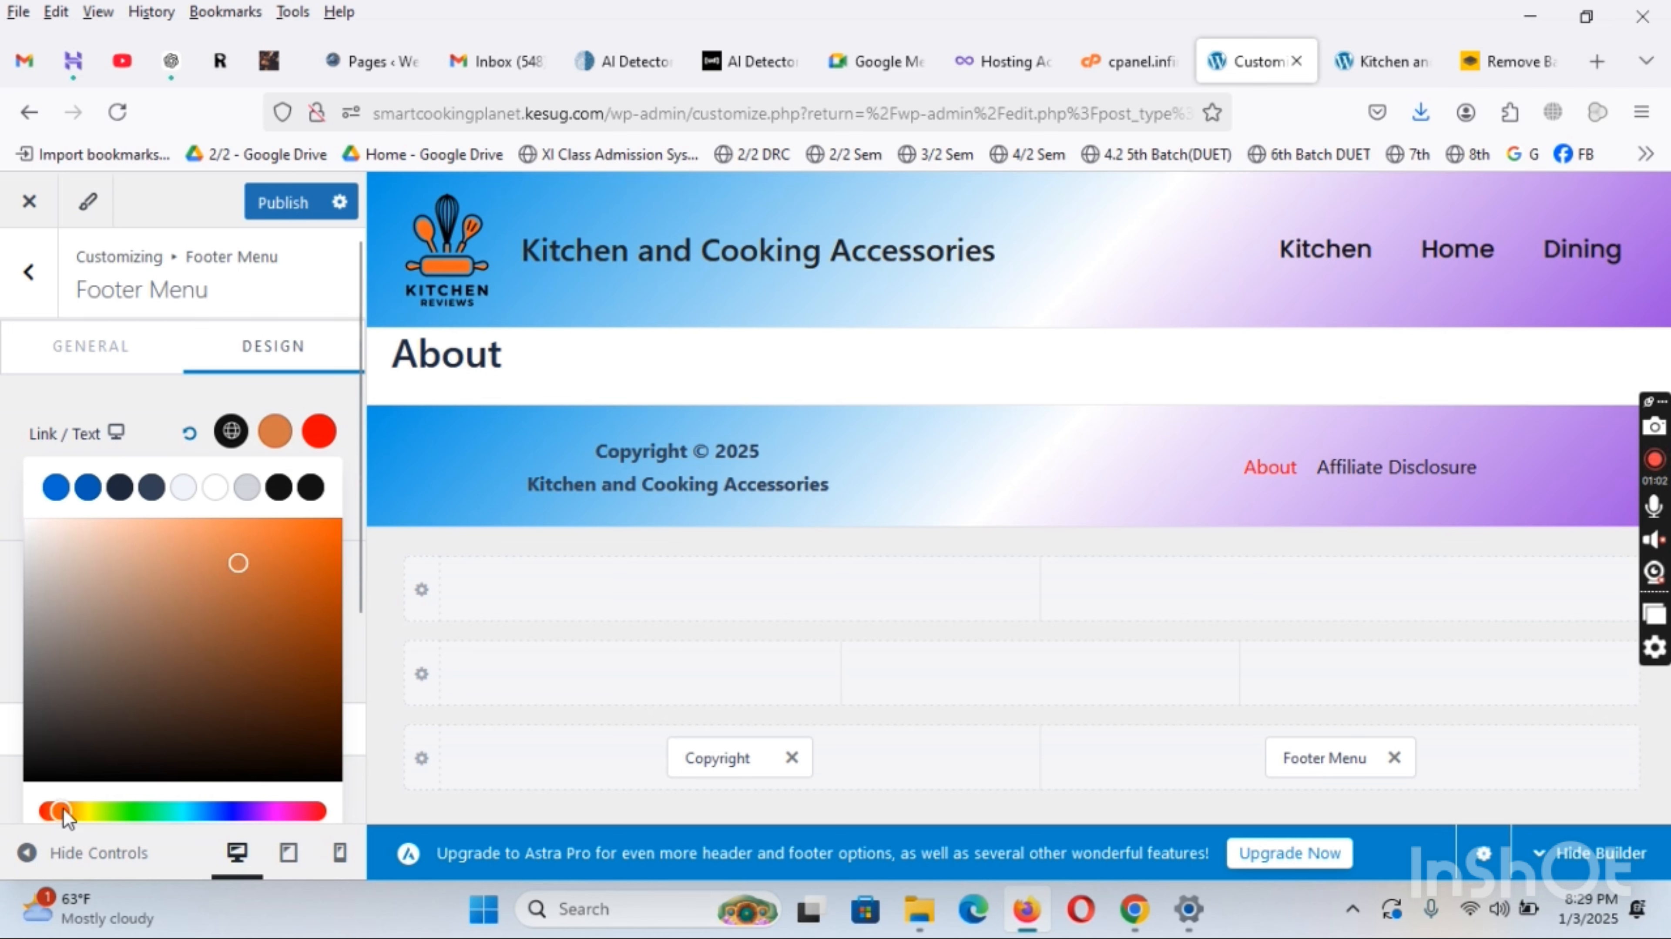
{"action": "left_click", "coordinate": [336, 519]}
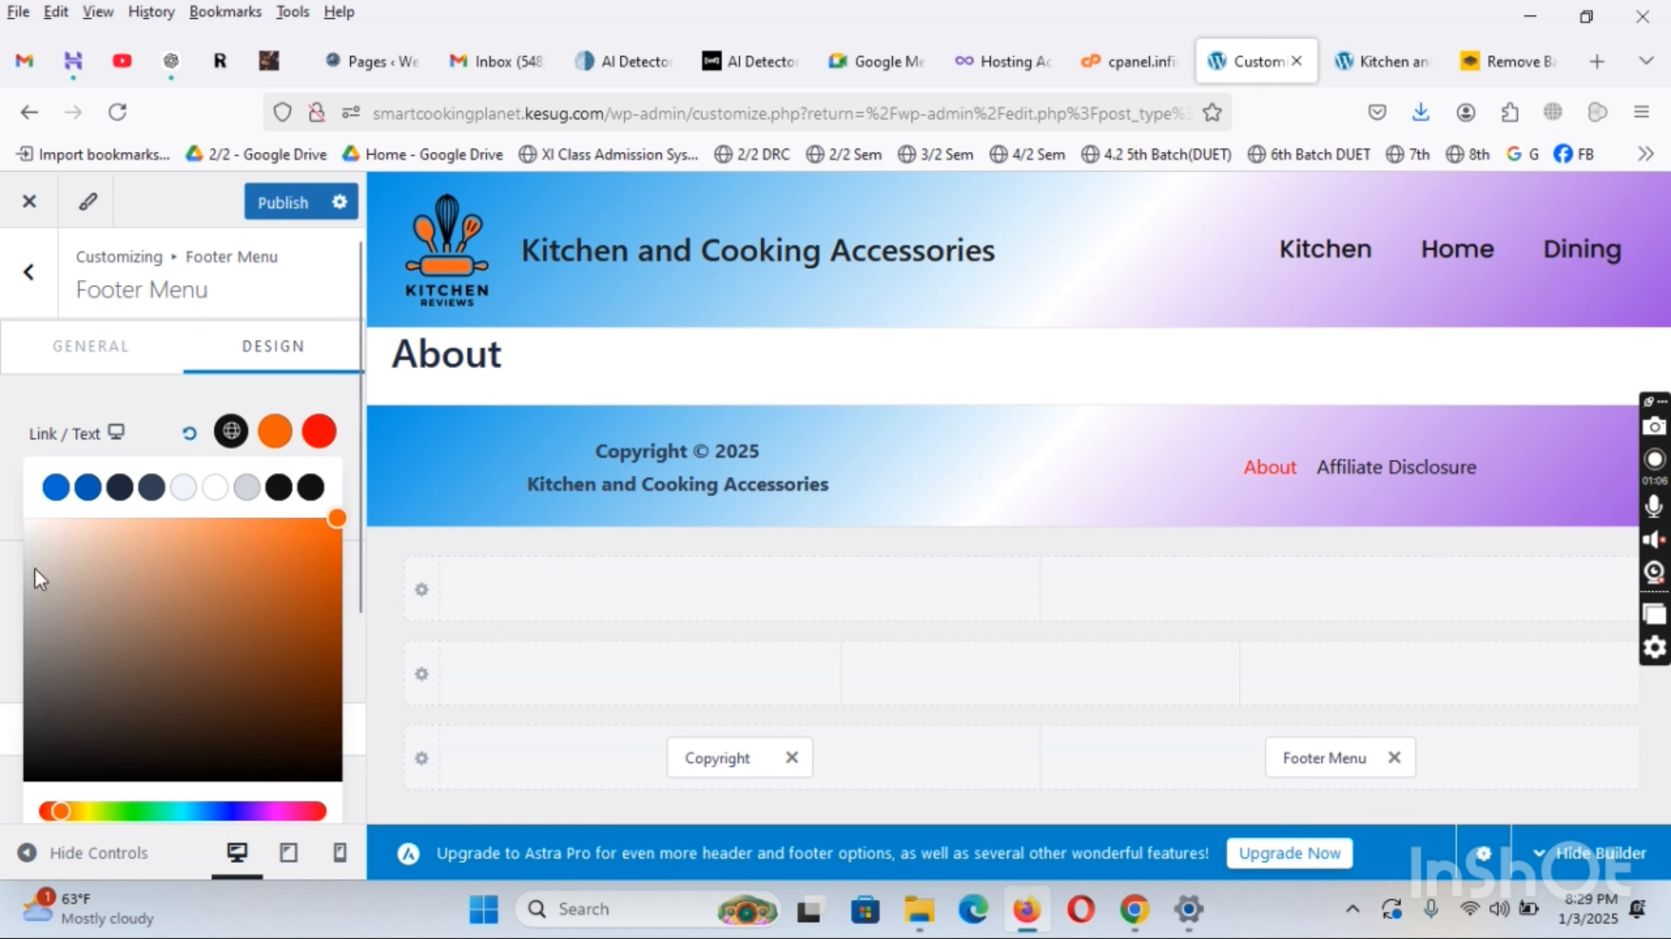
{"action": "scroll", "coordinate": [159, 534], "scroll_direction": "down", "scroll_amount": 5}
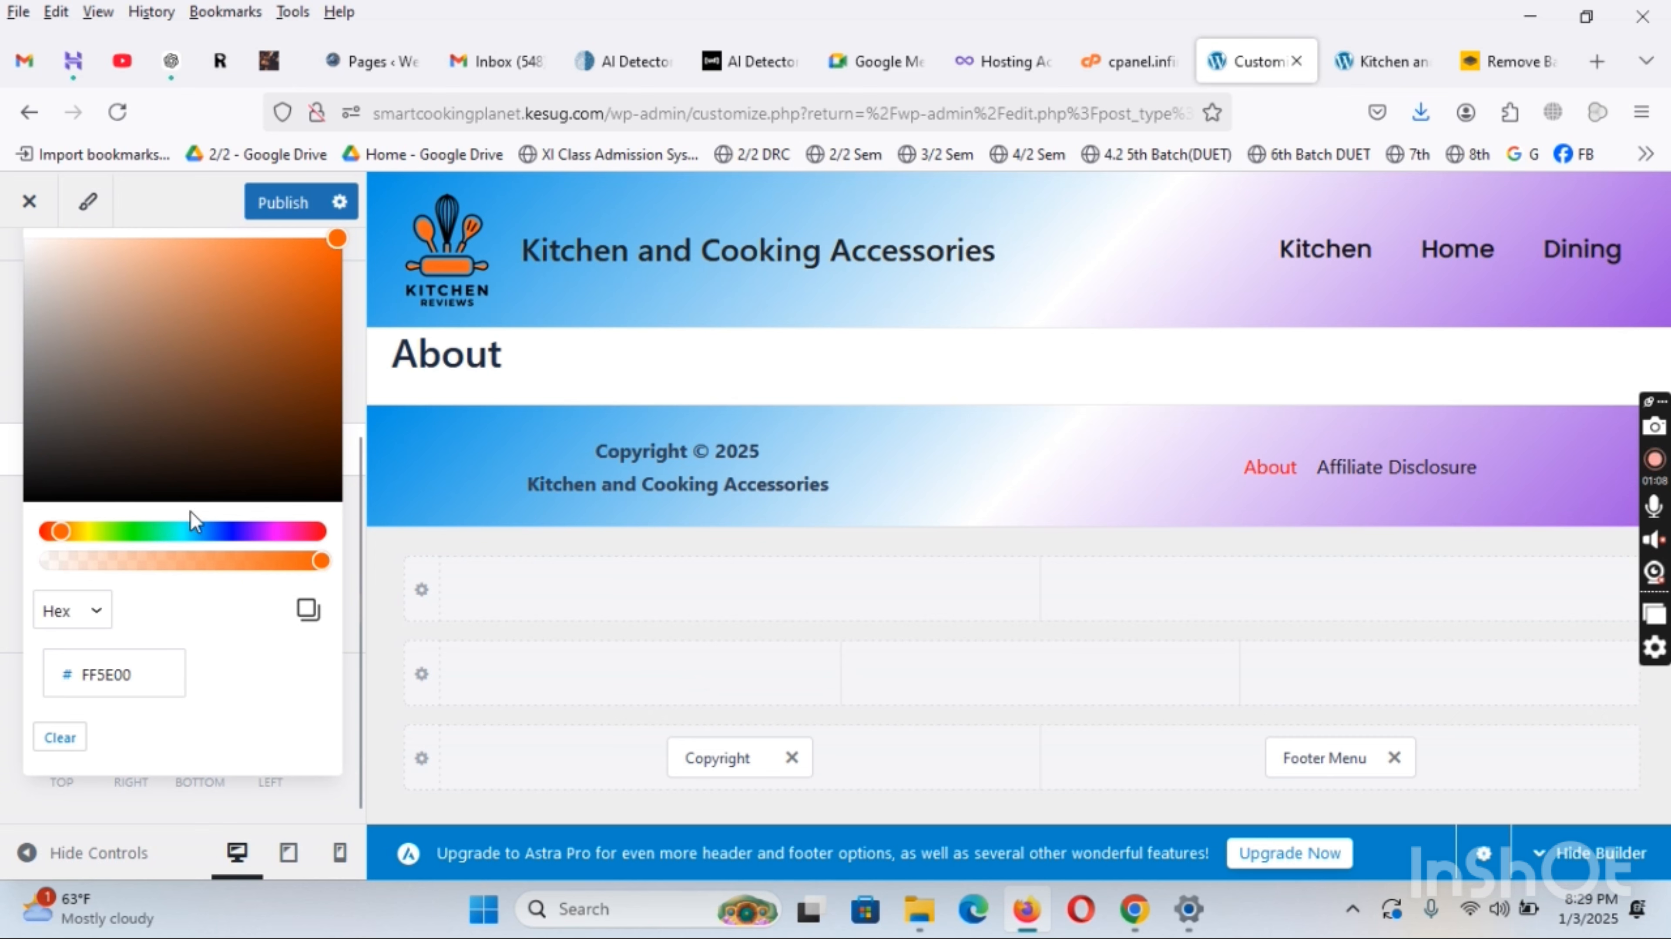
{"action": "left_click", "coordinate": [66, 822]}
Increase the Footer Menu's font size so its links are larger than the default
{"action": "left_click", "coordinate": [250, 571]}
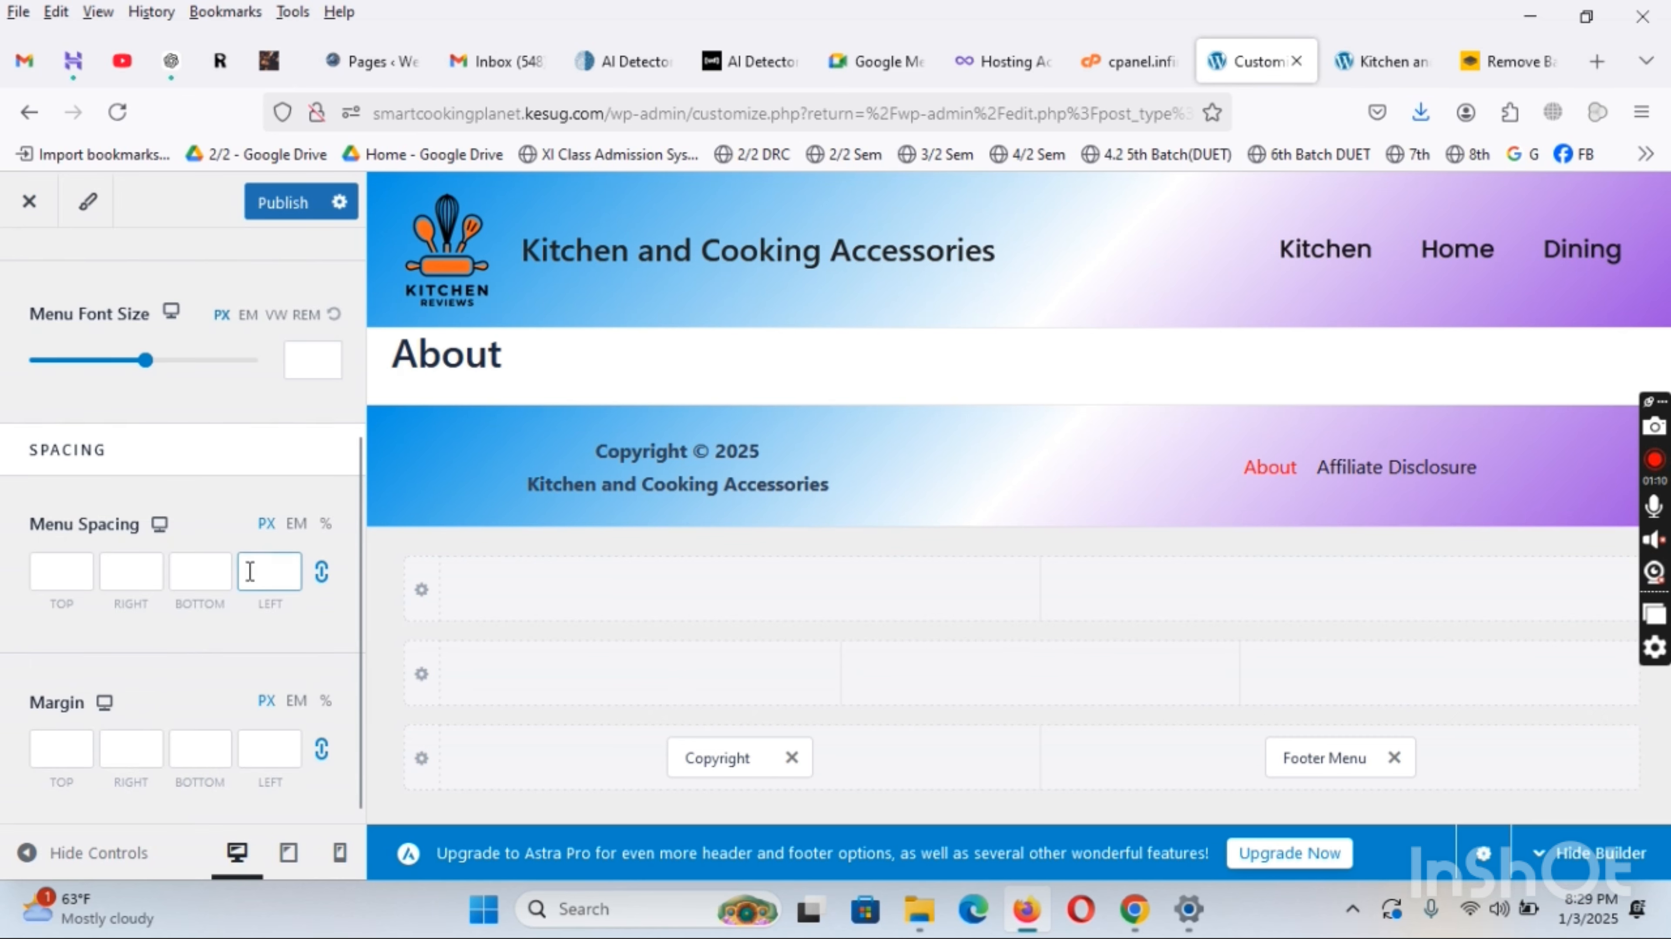
{"action": "scroll", "coordinate": [245, 524], "scroll_direction": "up", "scroll_amount": 2}
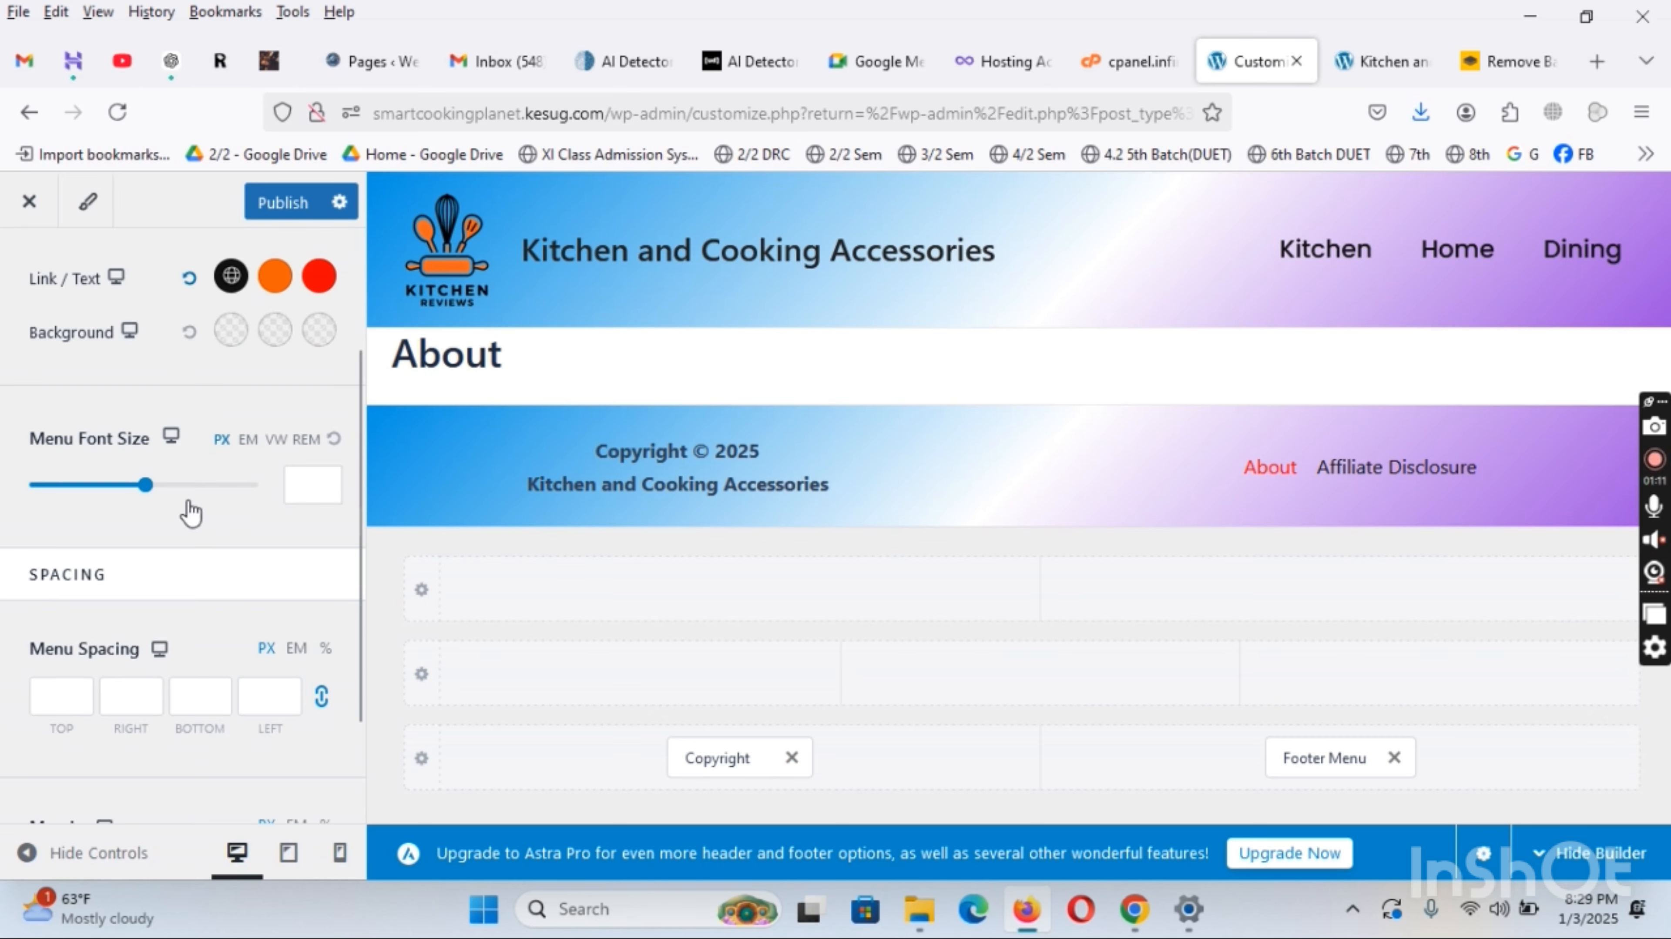
{"action": "left_click_drag", "start_coordinate": [145, 485], "coordinate": [64, 486]}
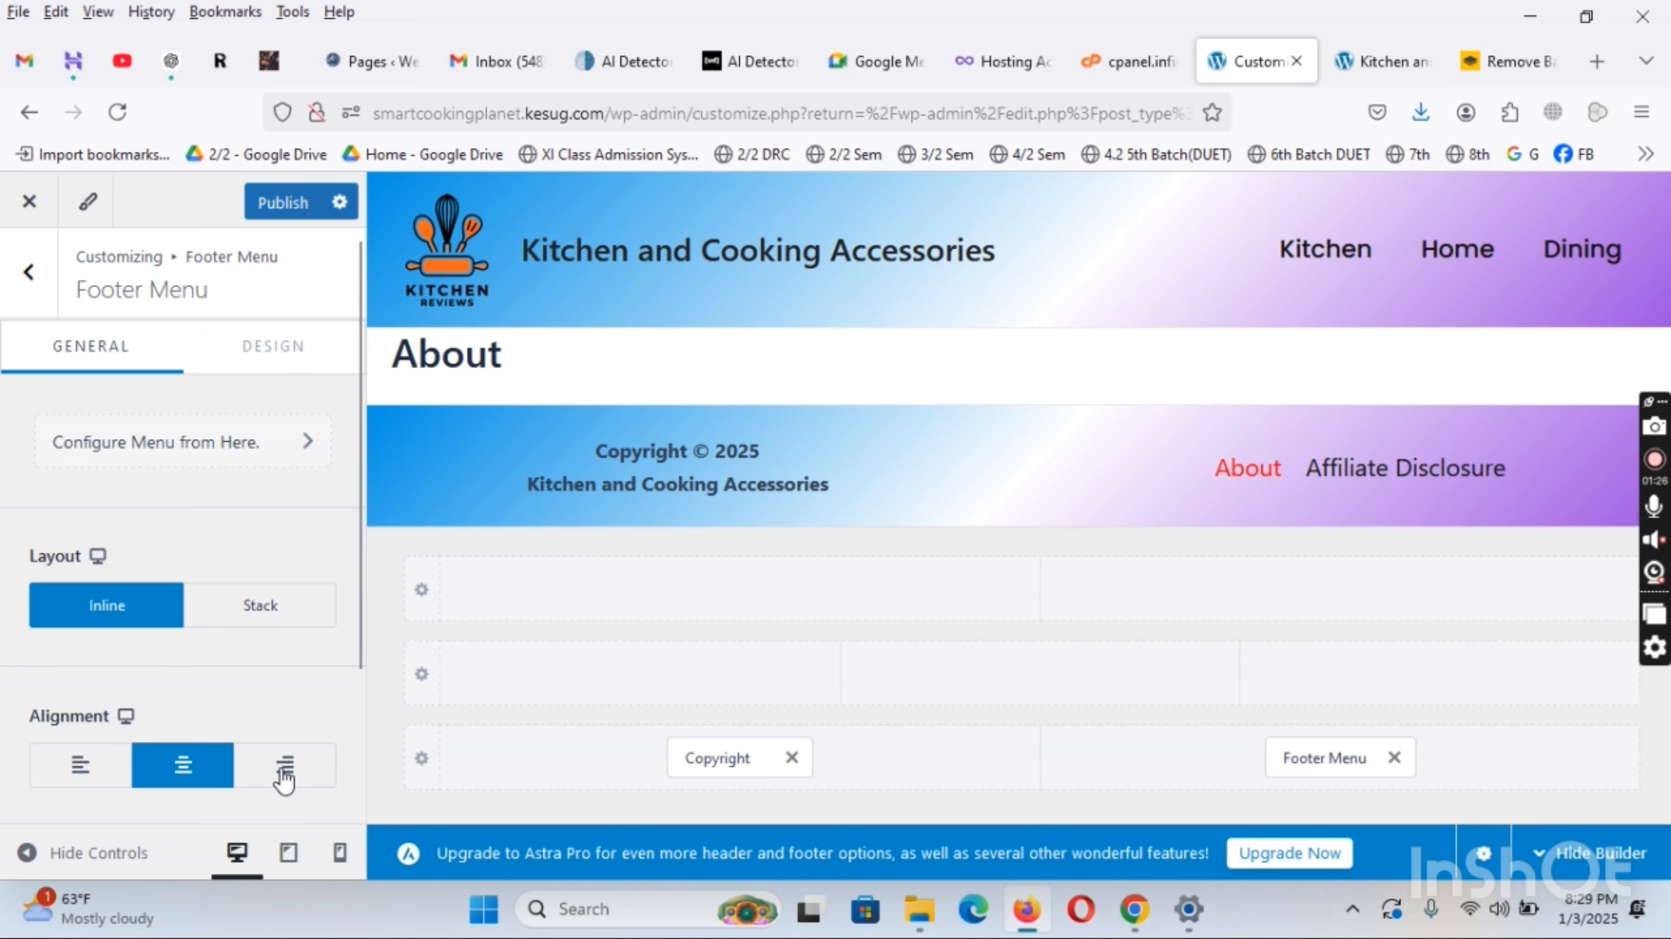
Try right and left alignment for the Footer Menu and return it to center alignment
{"action": "left_click", "coordinate": [284, 765]}
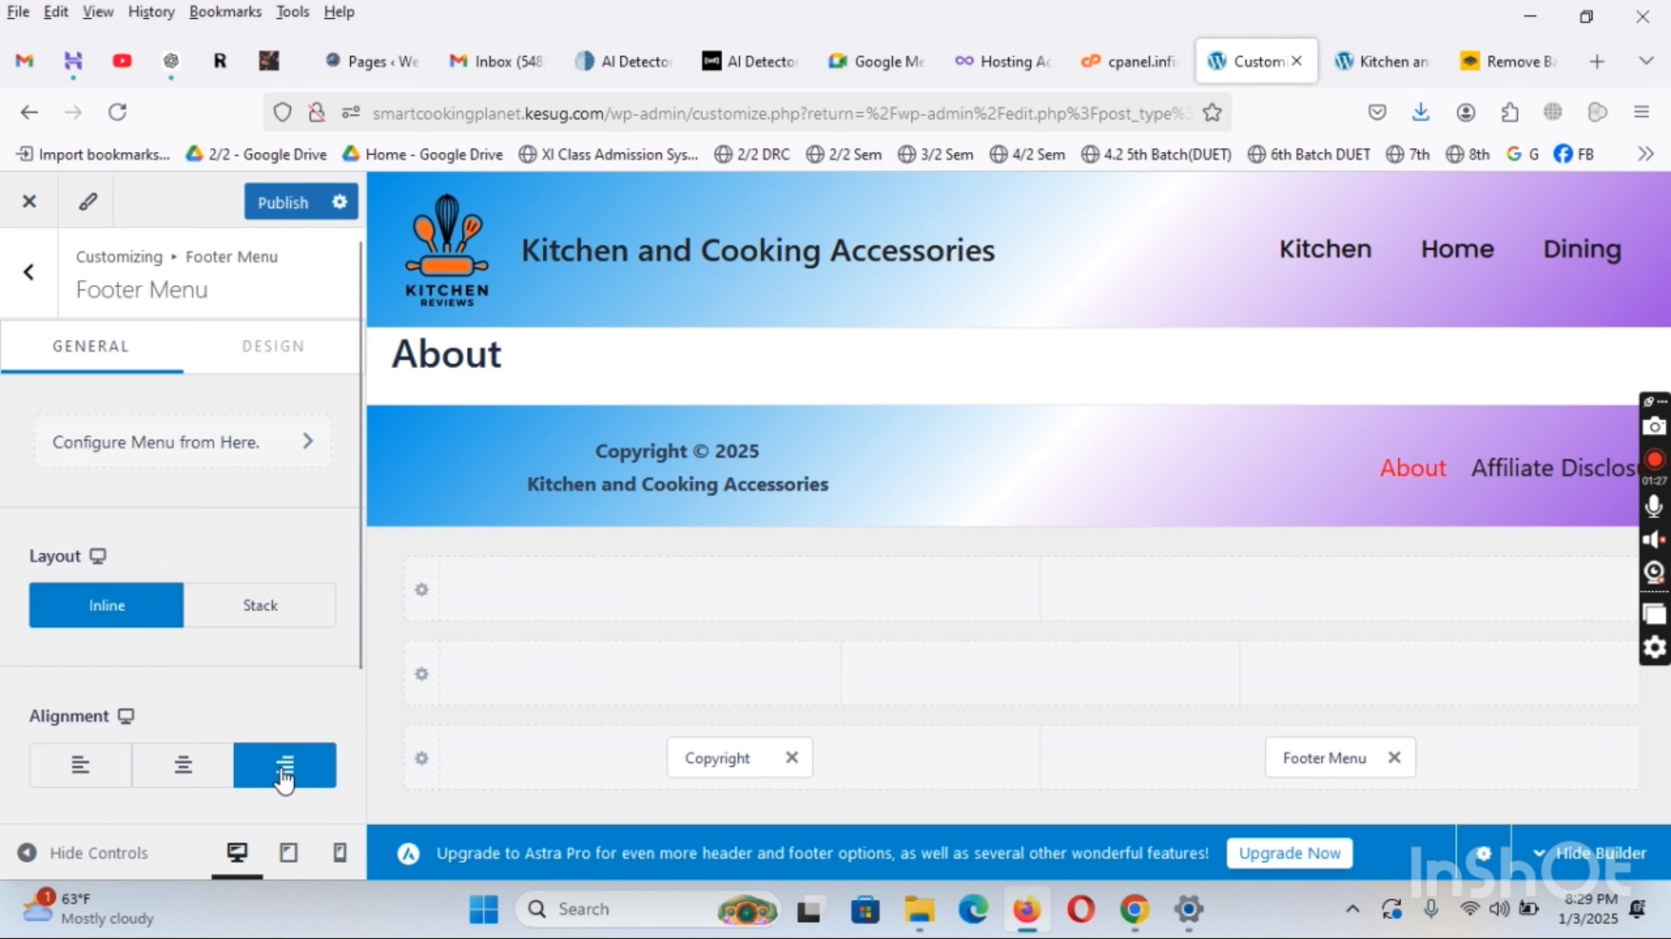
{"action": "left_click", "coordinate": [67, 774]}
{"action": "left_click", "coordinate": [191, 776]}
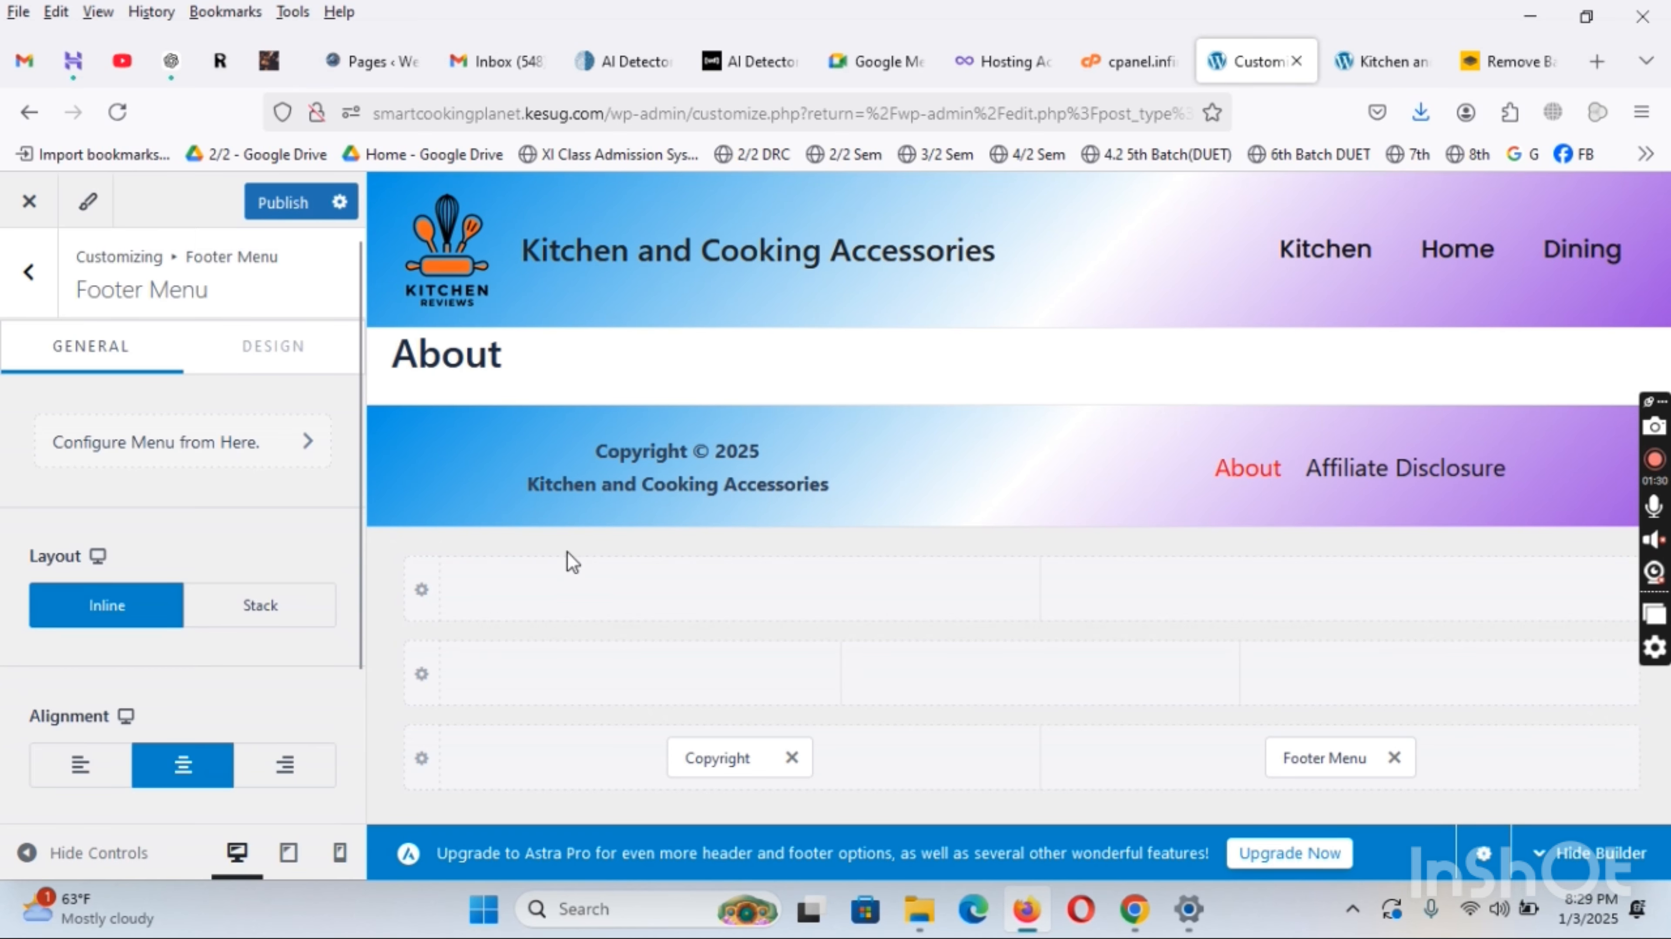
Publish the Footer Menu styling changes and close the Customizer
{"action": "left_click", "coordinate": [266, 207]}
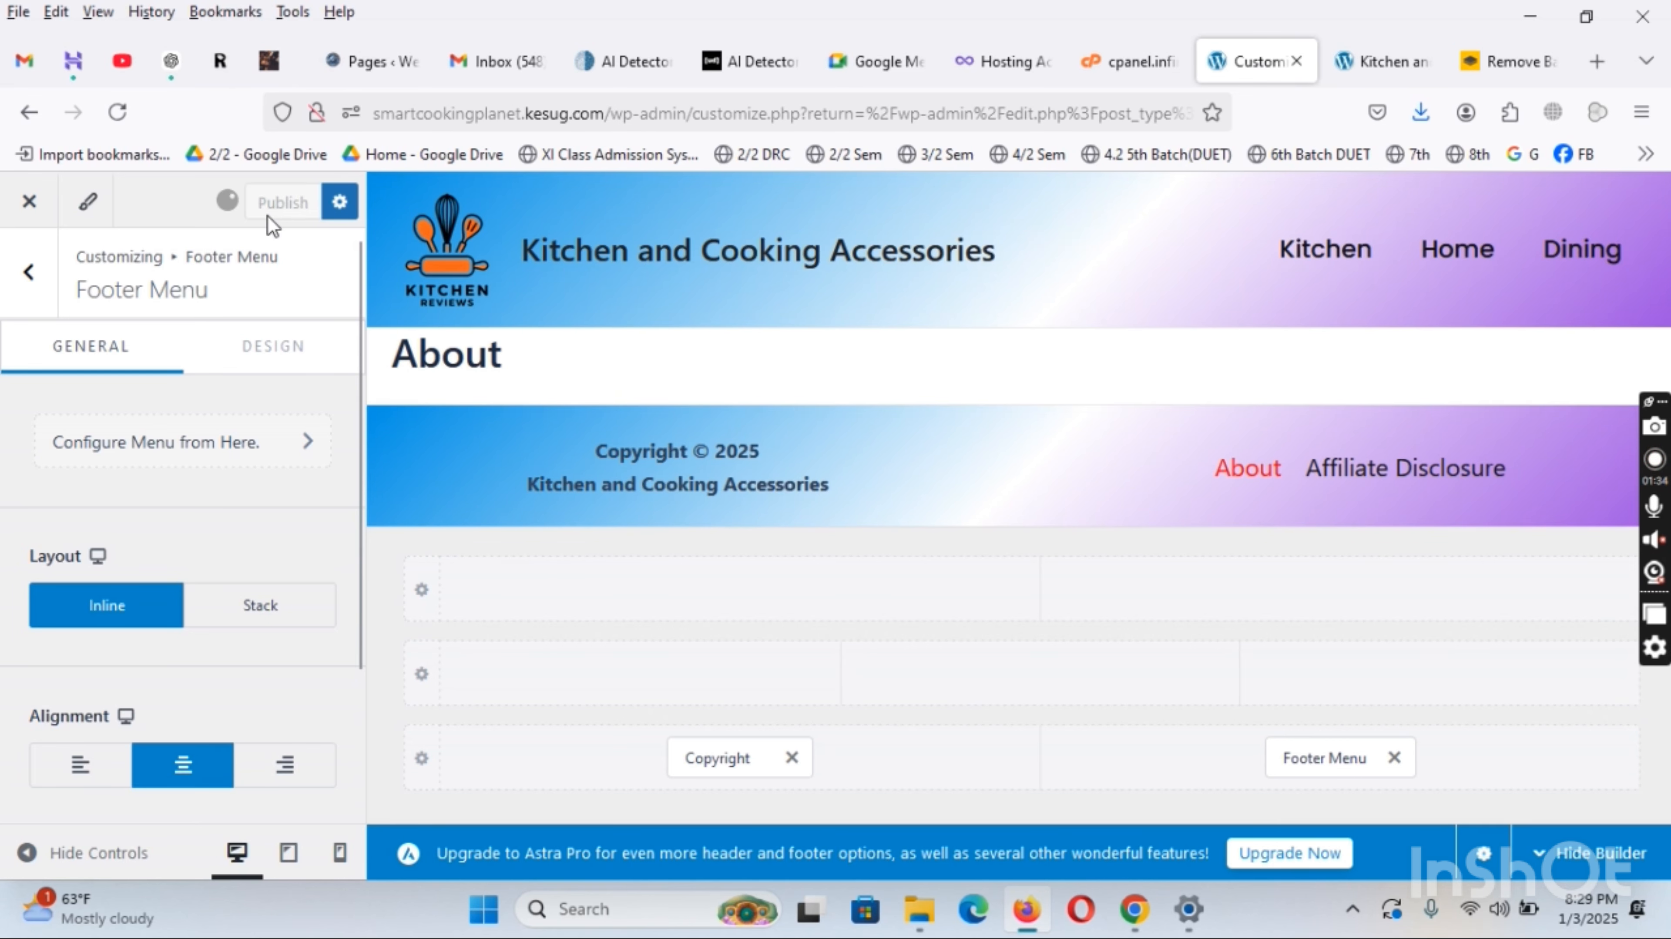
{"action": "left_click", "coordinate": [30, 208]}
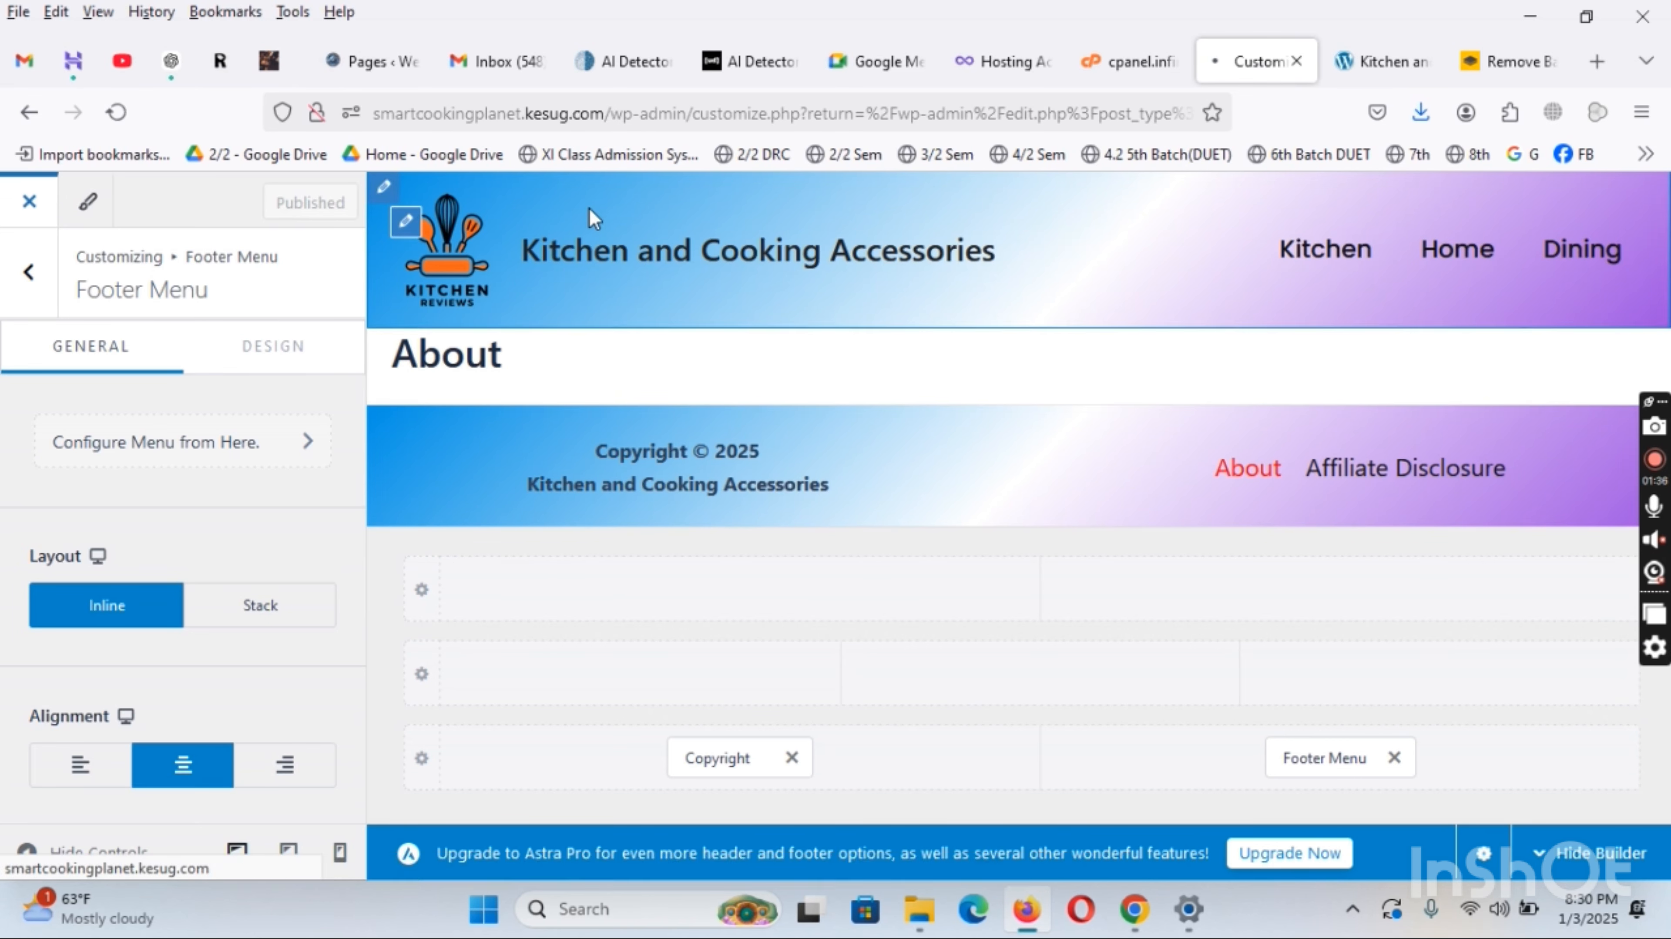
Reload the live blog homepage and review its header, post listing and footer
{"action": "left_click", "coordinate": [1372, 66]}
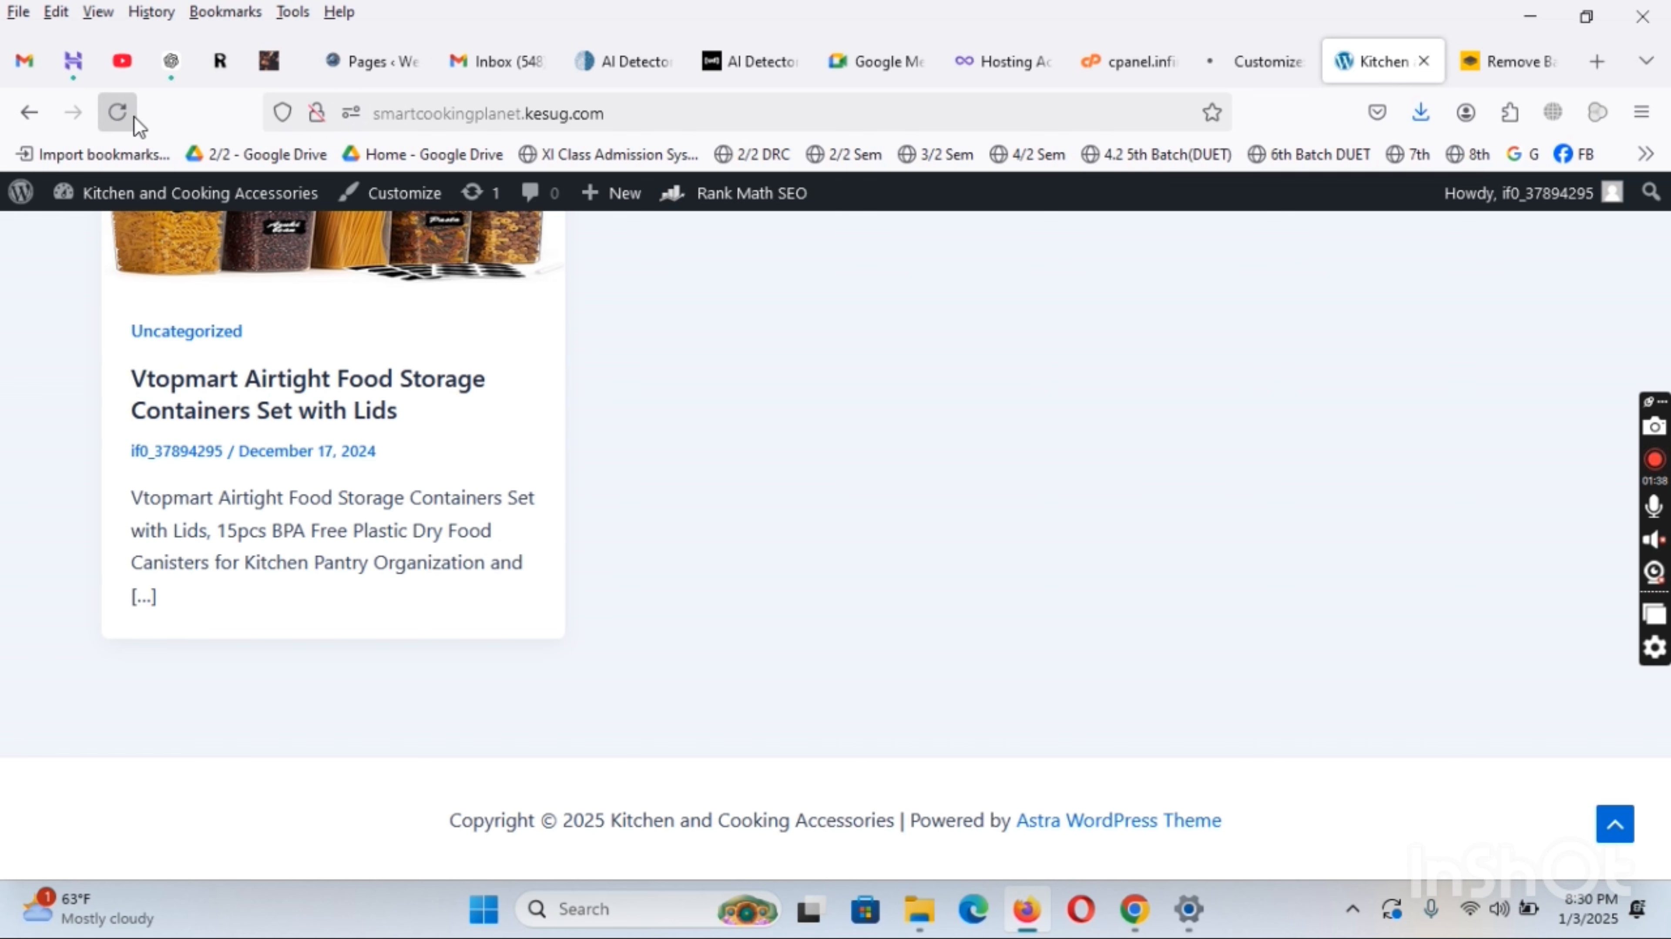
{"action": "left_click", "coordinate": [118, 113]}
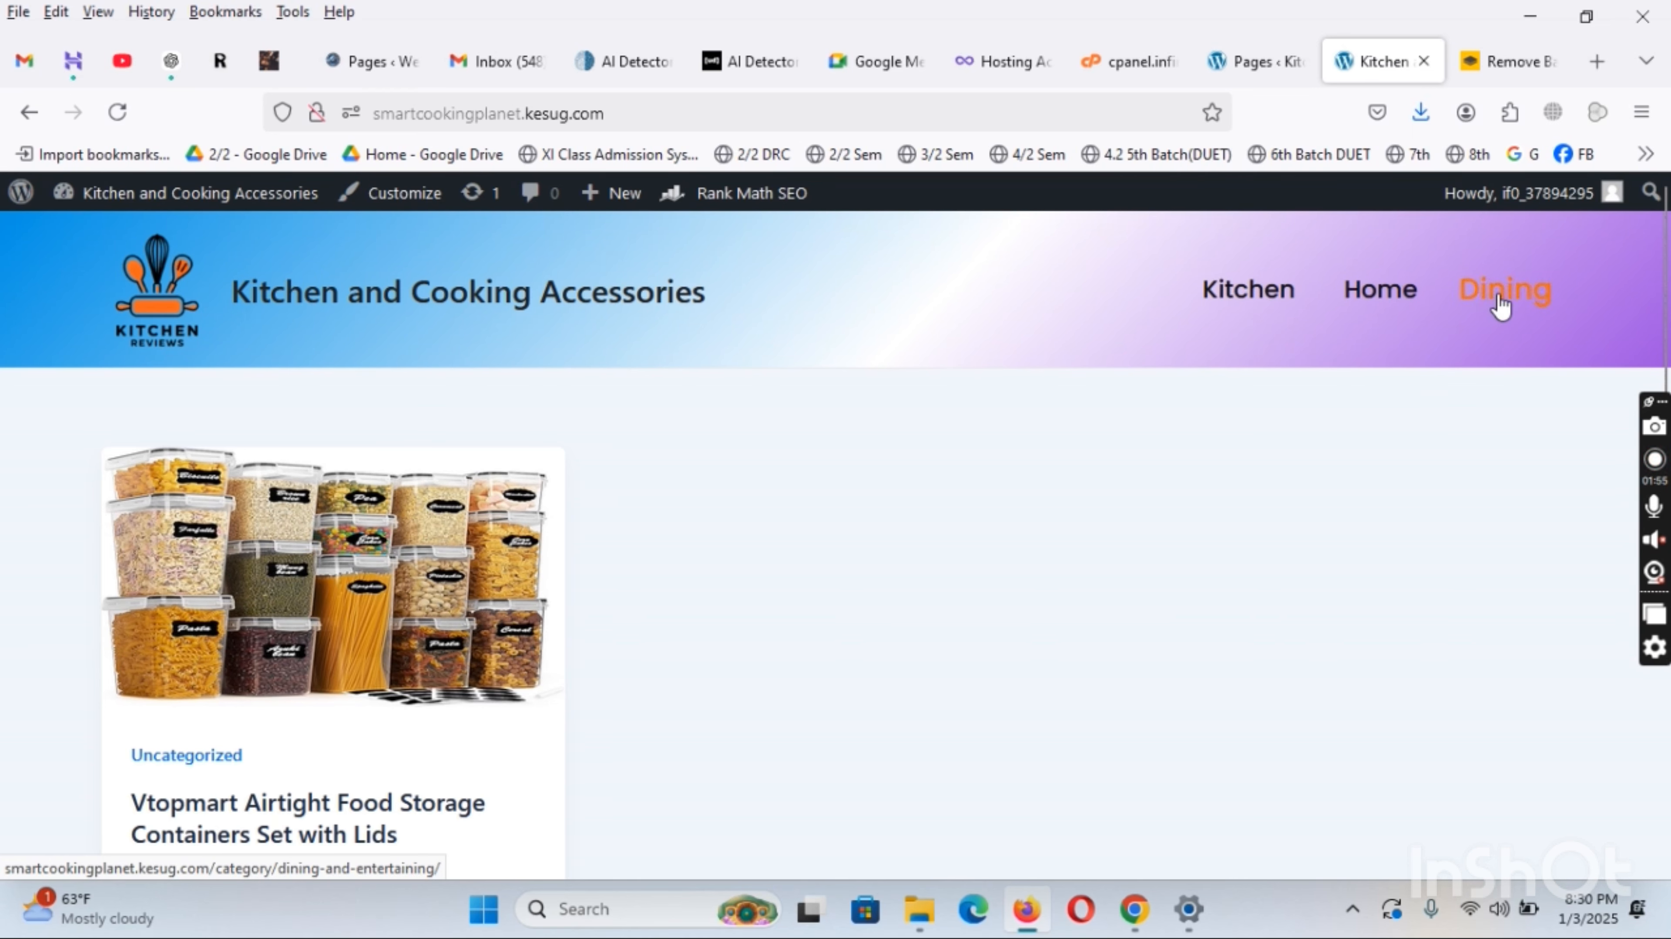
{"action": "scroll", "coordinate": [1207, 303], "scroll_direction": "down", "scroll_amount": 5}
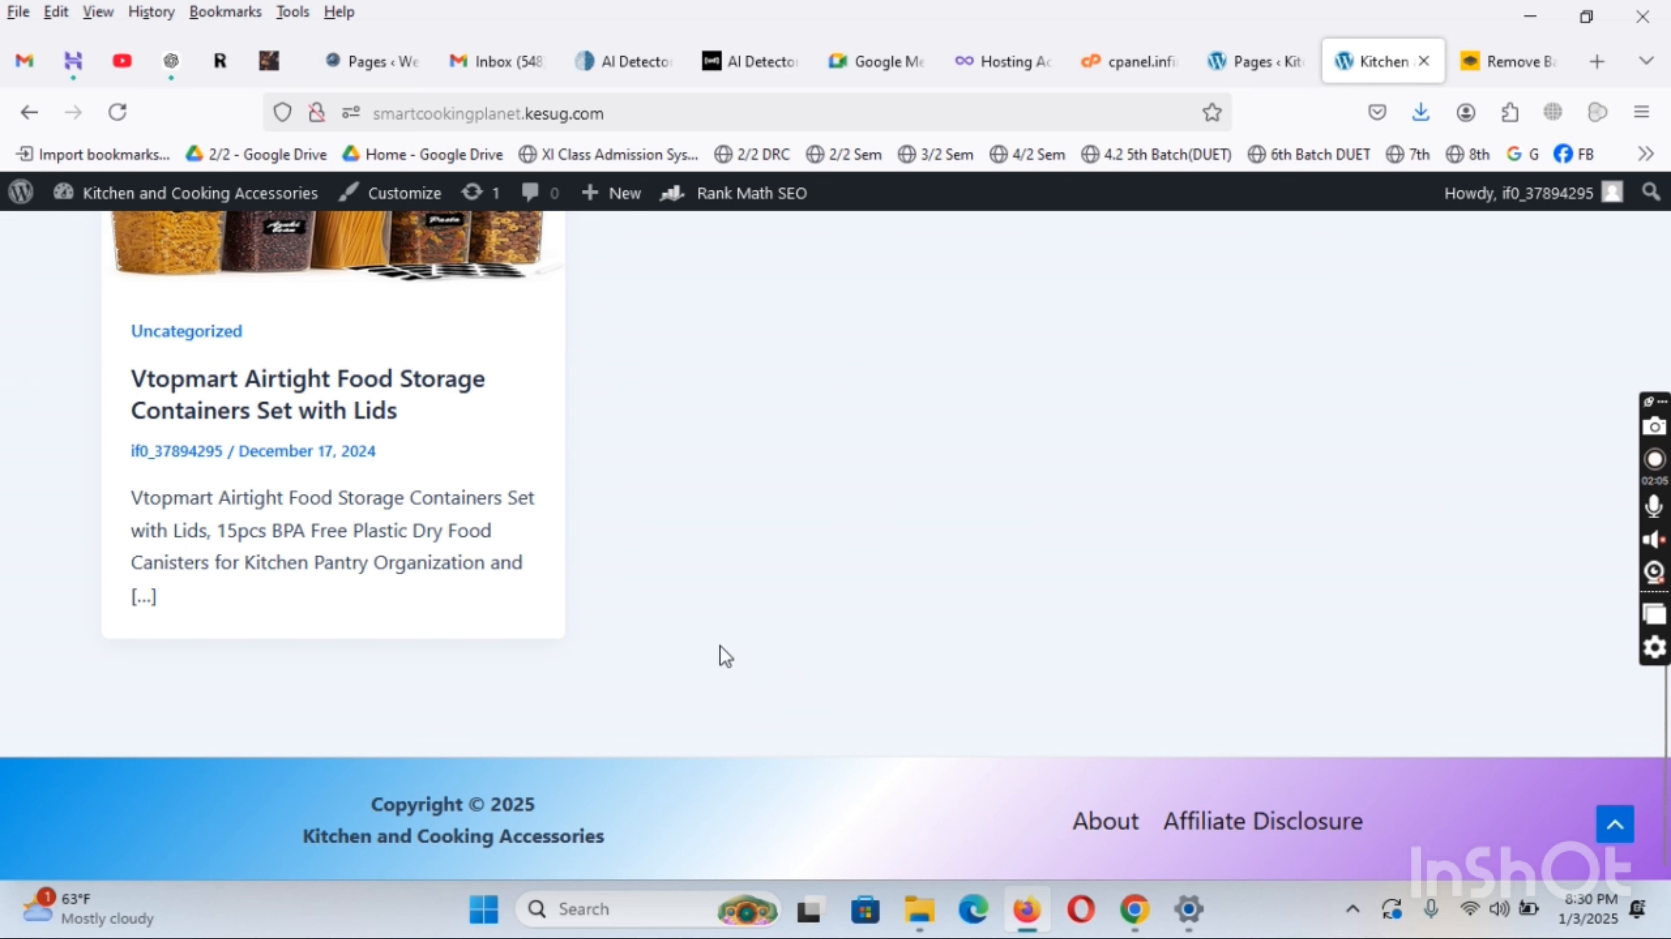
{"action": "scroll", "coordinate": [578, 648], "scroll_direction": "up", "scroll_amount": 5}
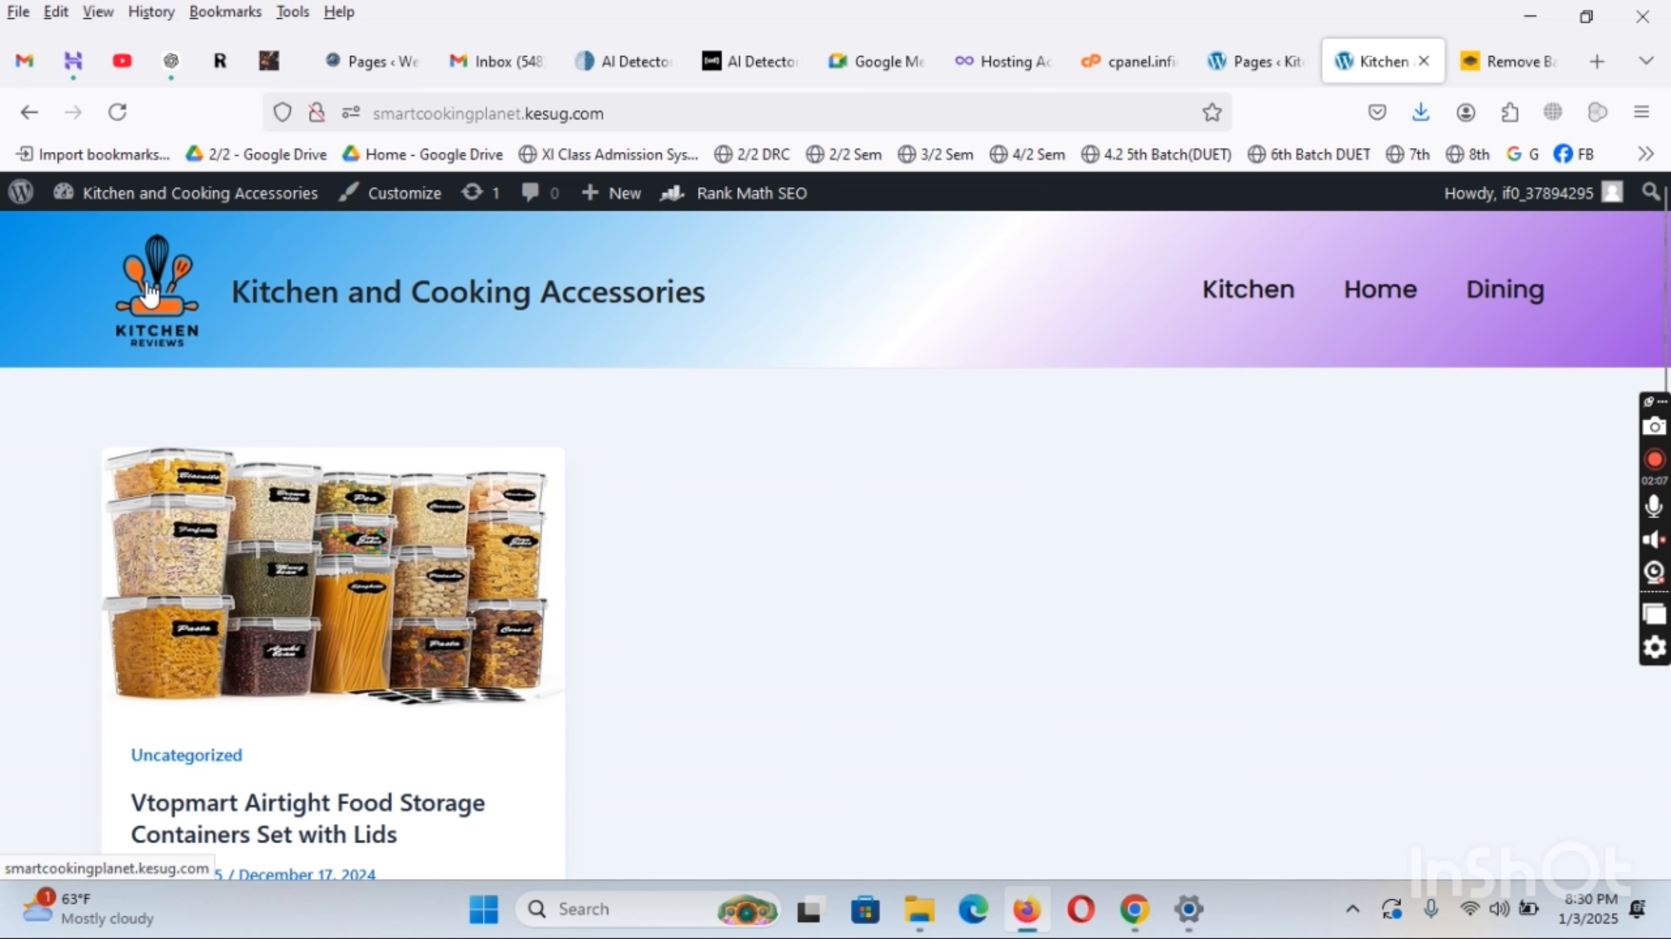